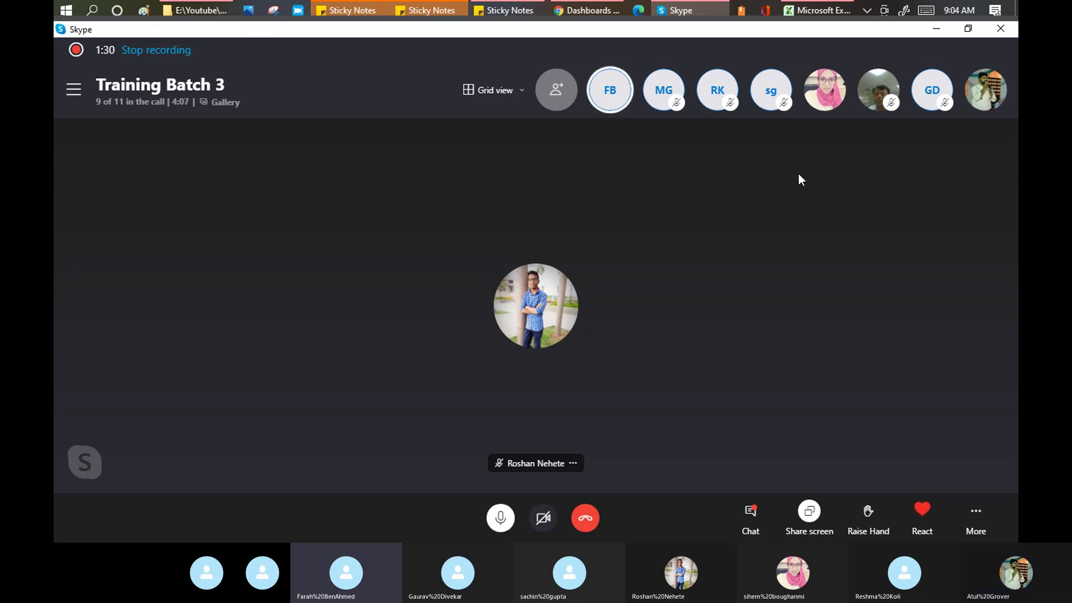
Step: Bring the ServiceNow Dashboards window in Chrome to the front
click(592, 9)
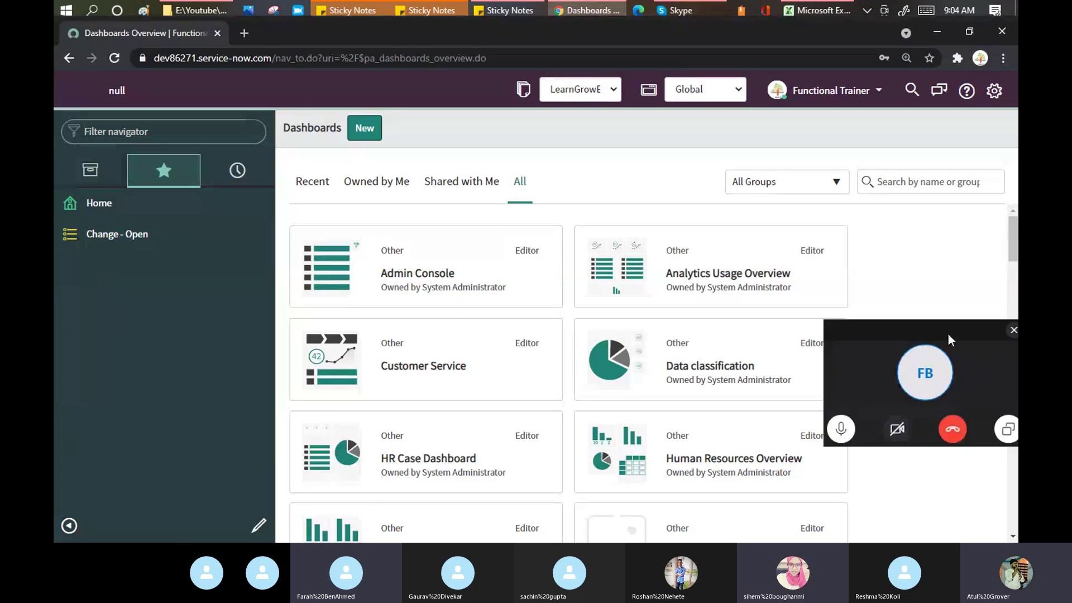
Step: Filter the navigator by 'email' and open System Notification > Email > Notifications
click(130, 130)
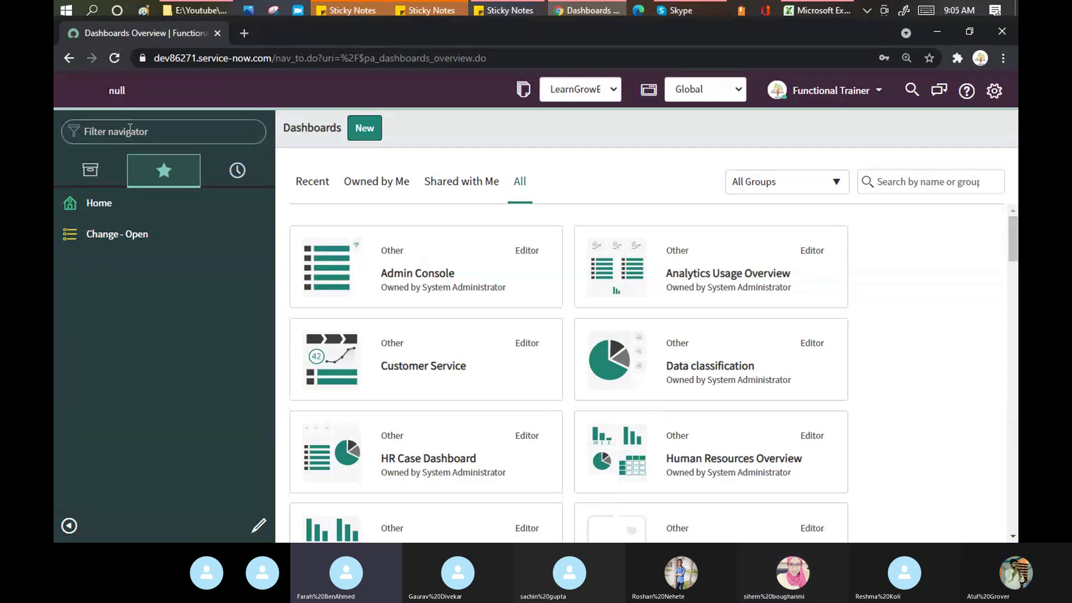
text(email)
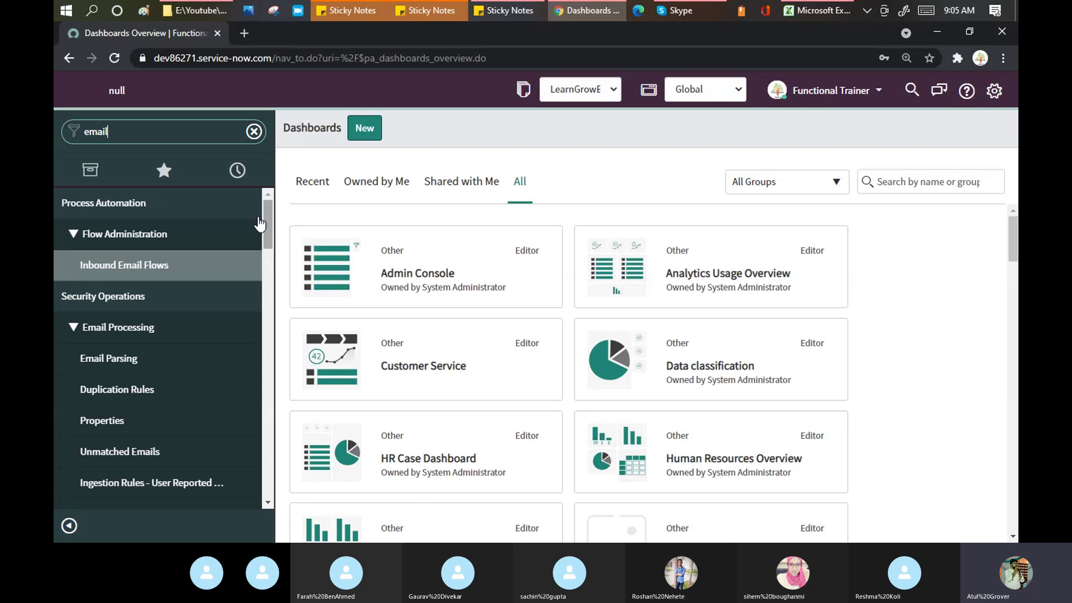
scroll(138, 250, down, 7)
scroll(139, 252, down, 15)
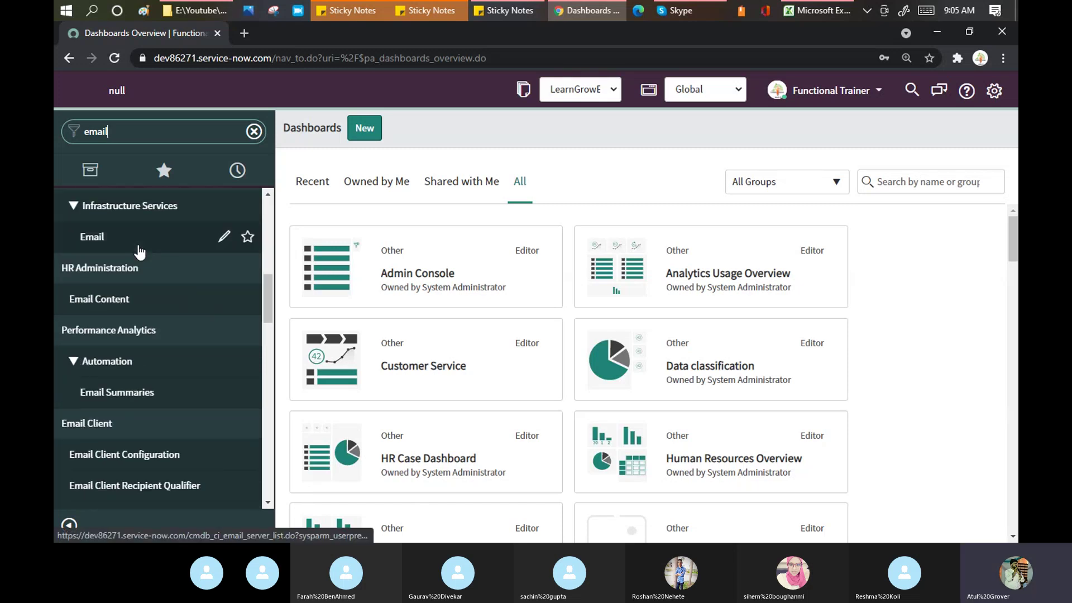
scroll(139, 257, up, 3)
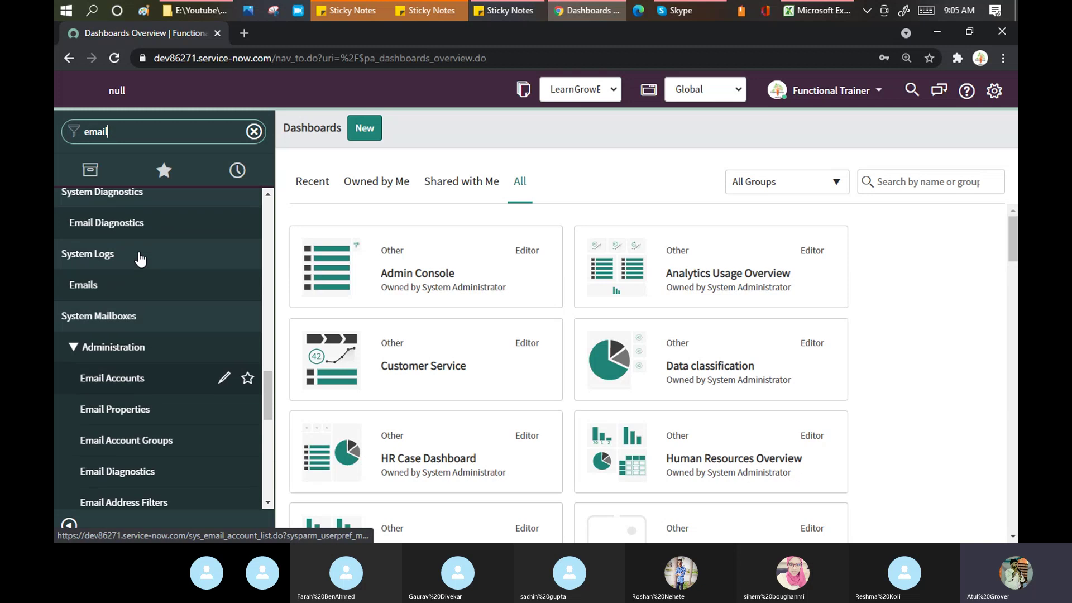
scroll(141, 258, down, 5)
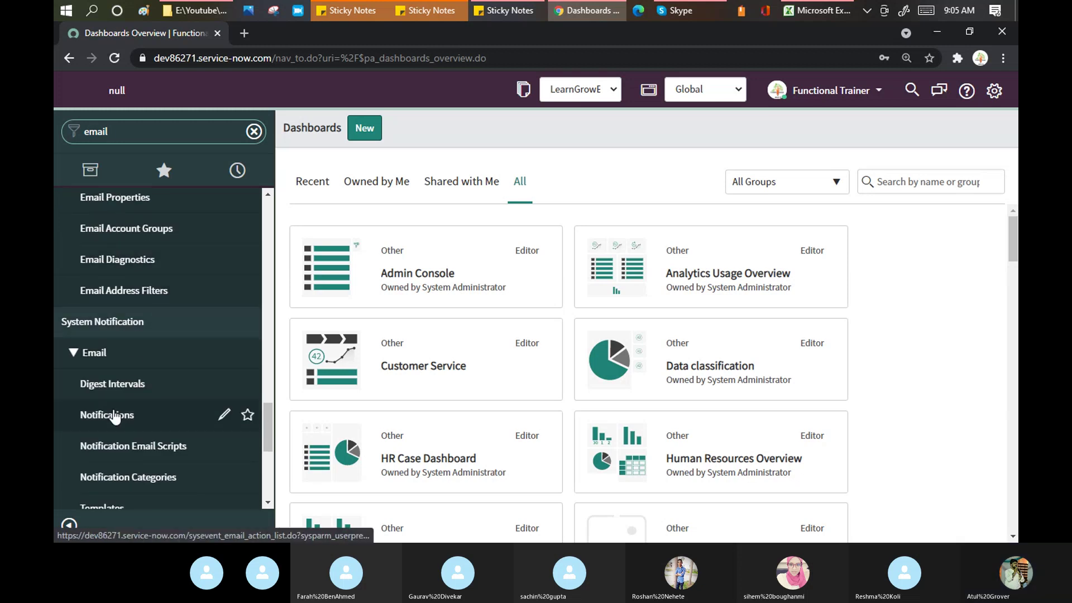
click(115, 416)
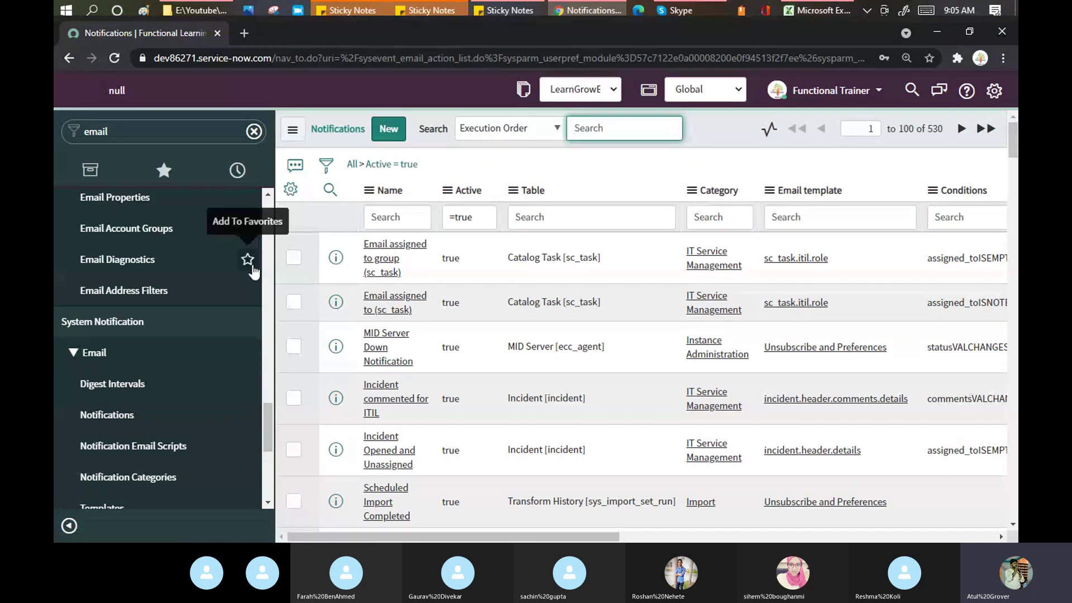
Step: Start a new Notification record and load the dev instance in a second browser tab
click(385, 129)
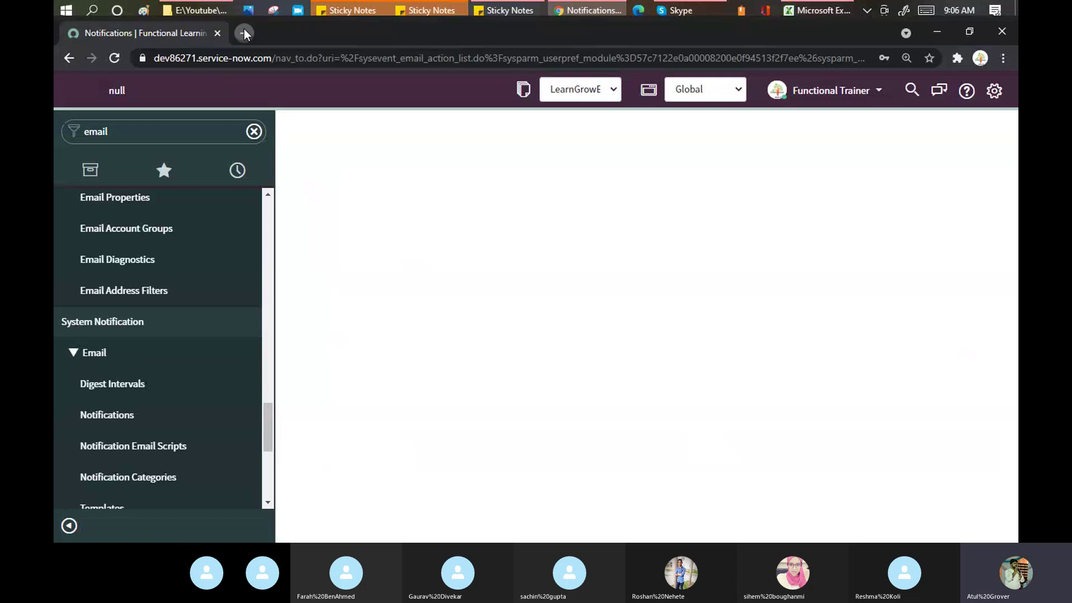
click(244, 34)
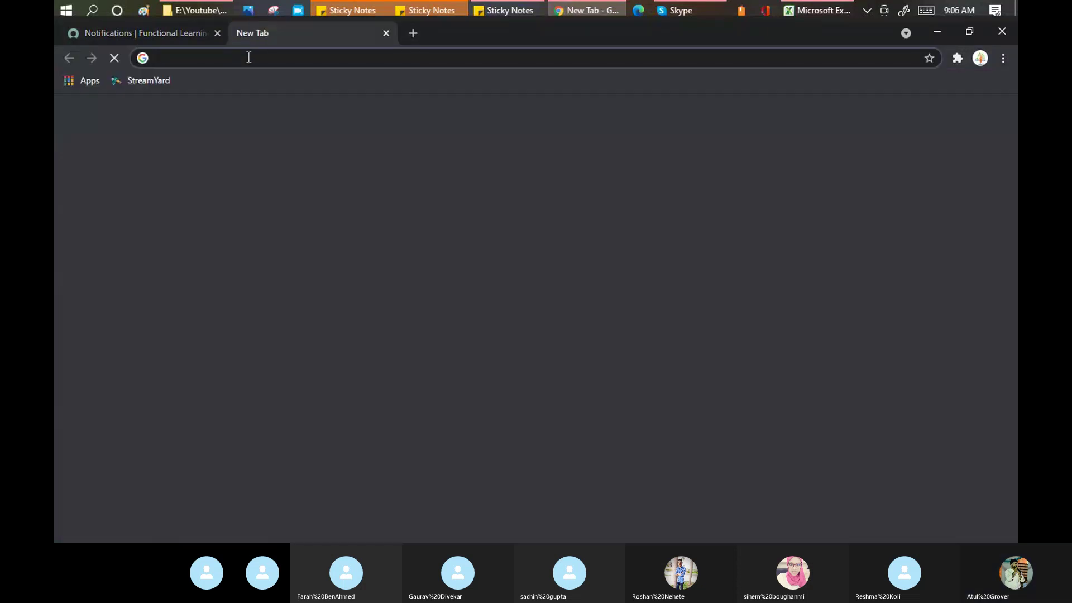
text(dev)
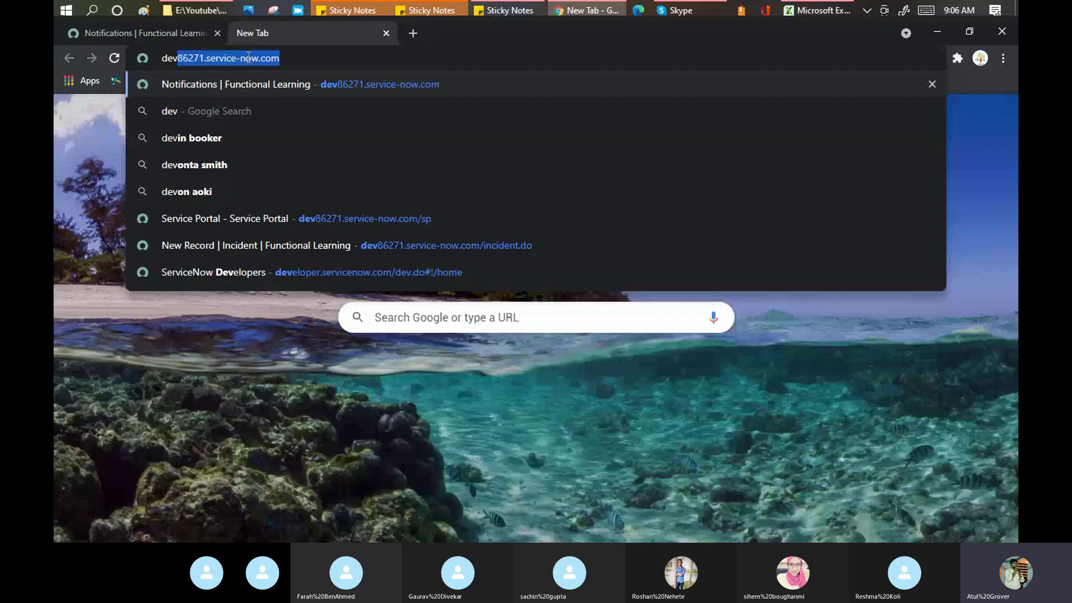
key(Return)
click(145, 33)
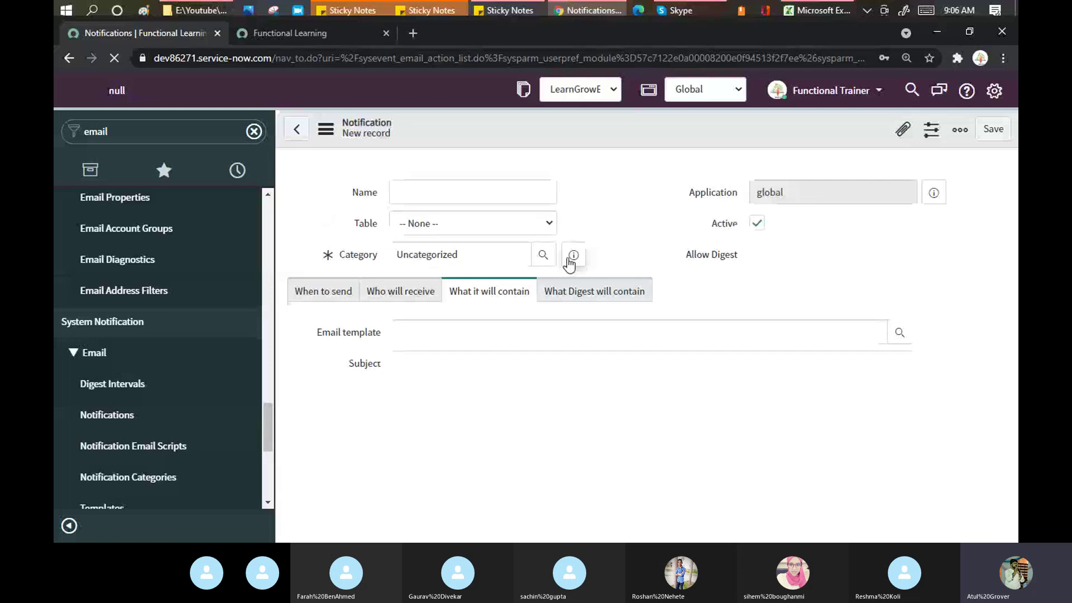
Step: Enter 'Functional Batch' as the new notification's Name
click(452, 195)
text(F)
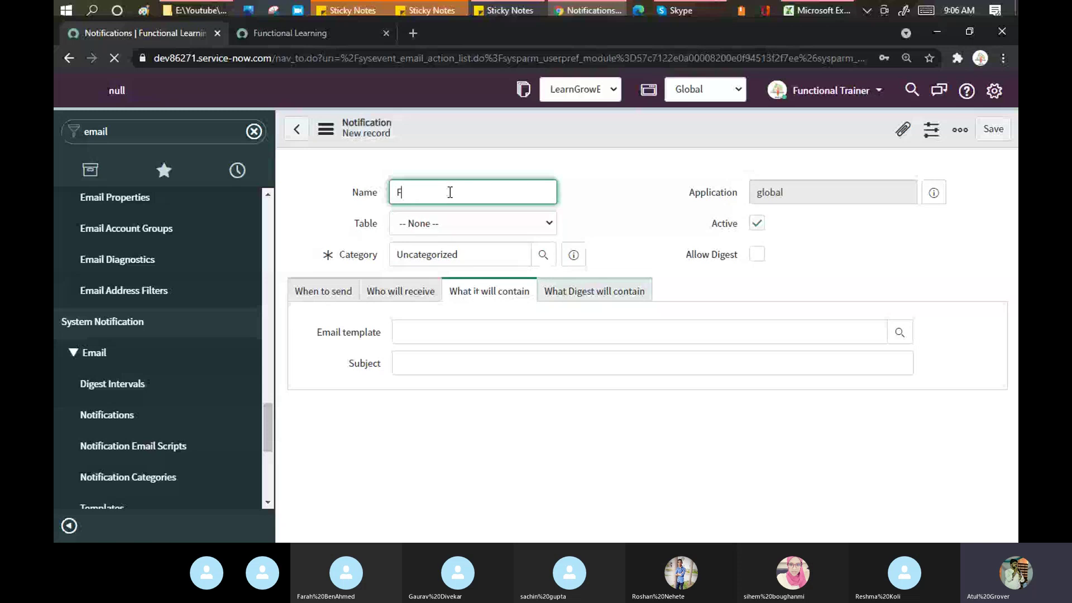
text(unctional Bat)
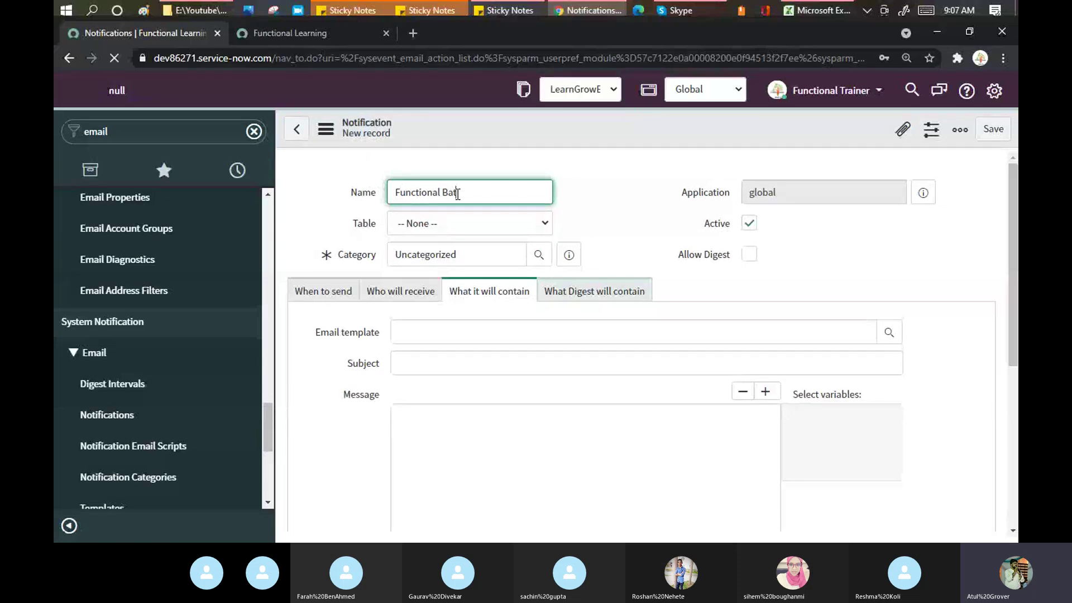
text(ch)
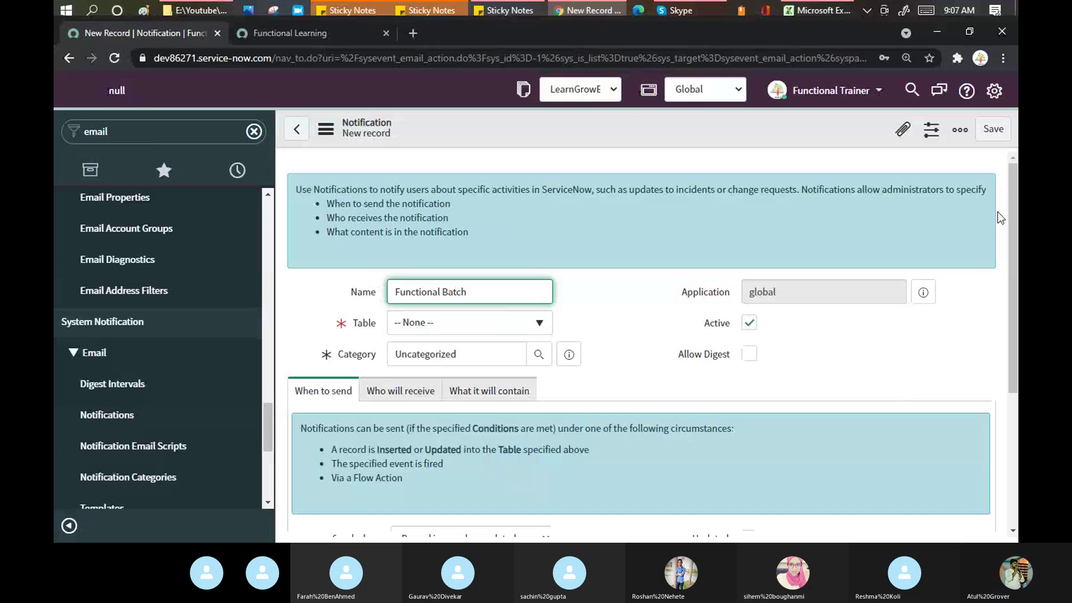
scroll(1013, 219, down, 1)
scroll(490, 232, down, 1)
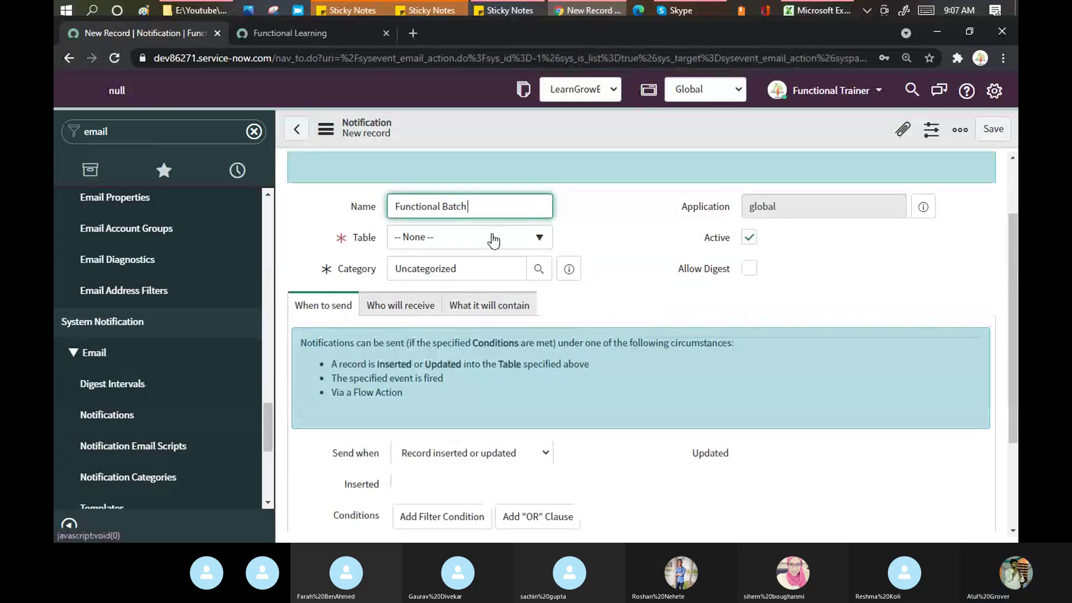
Step: Open the Table list, search 'u_', then clear the search text
click(491, 233)
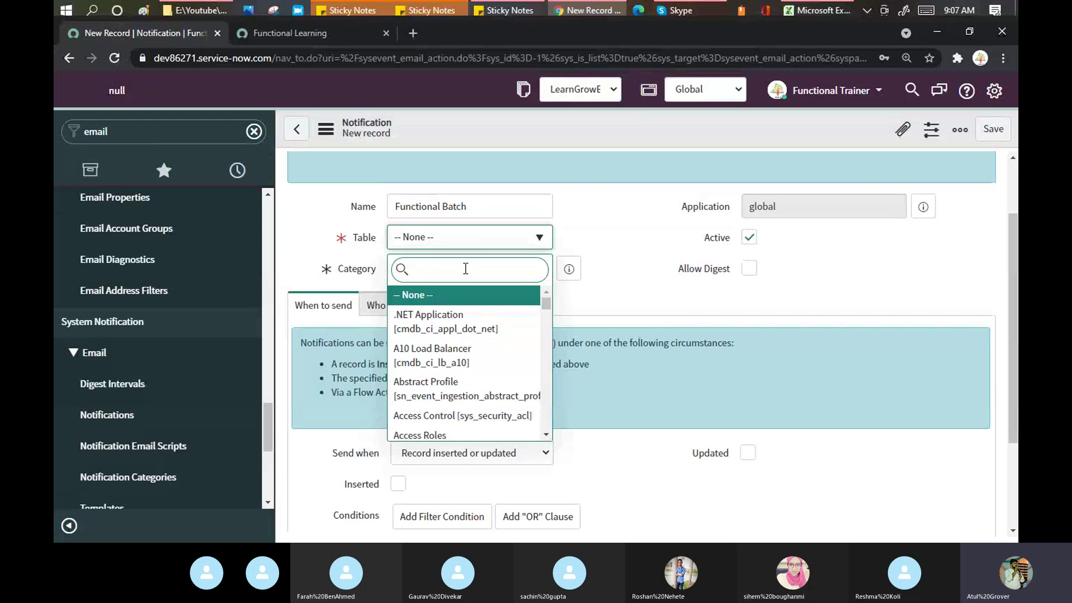
text(u_)
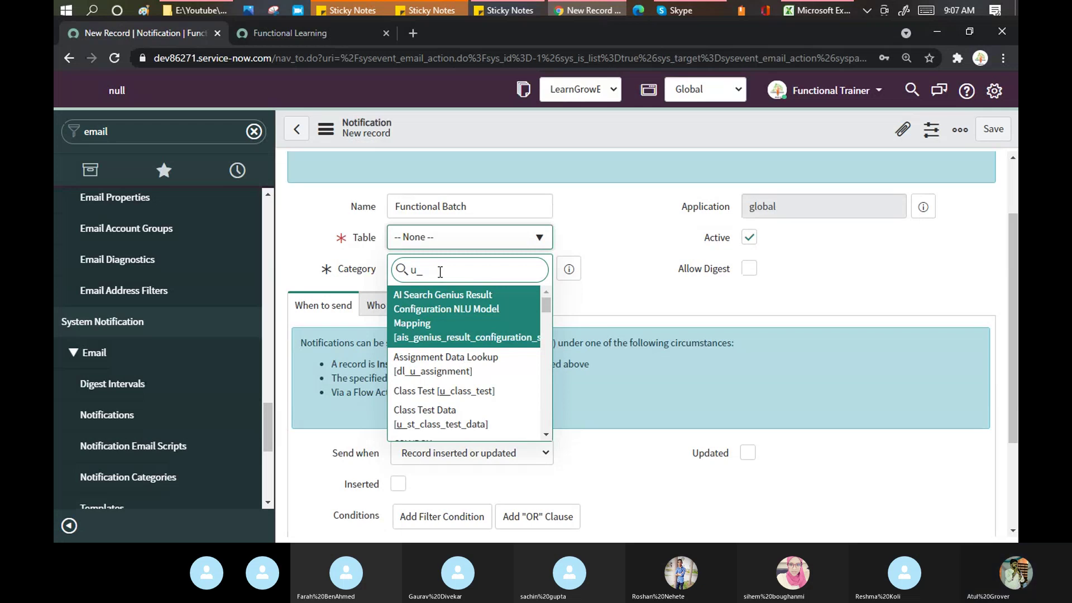
key(BackSpace)
key(BackSpace)
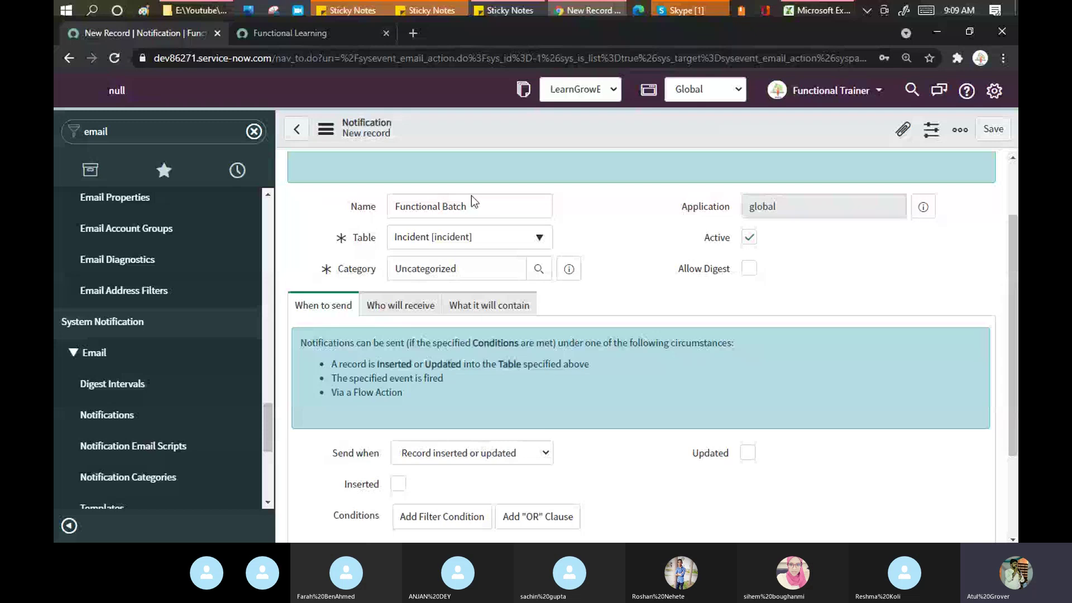
click(356, 271)
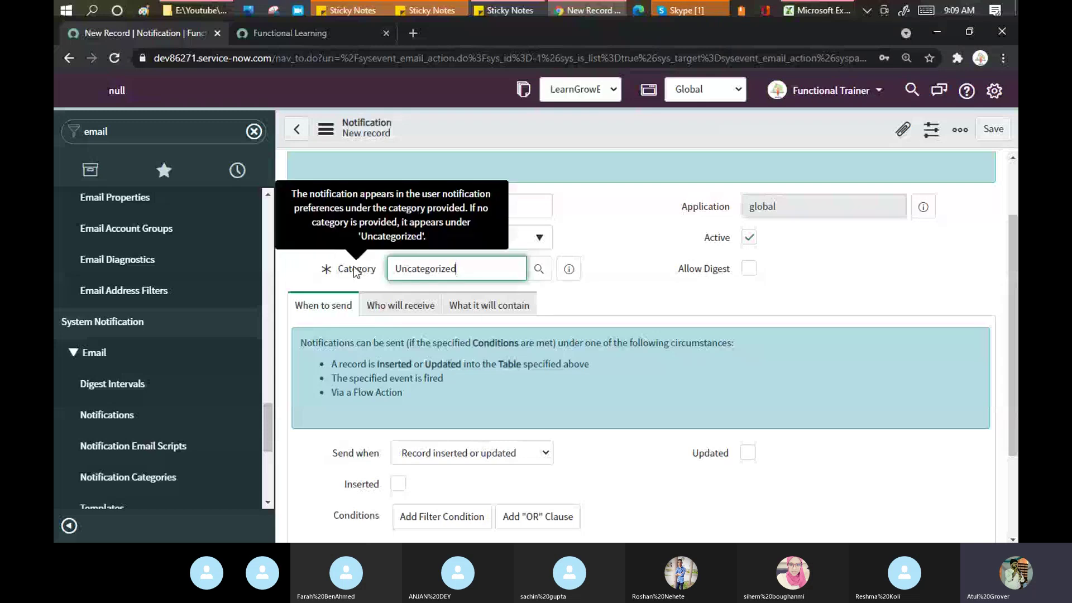
click(995, 91)
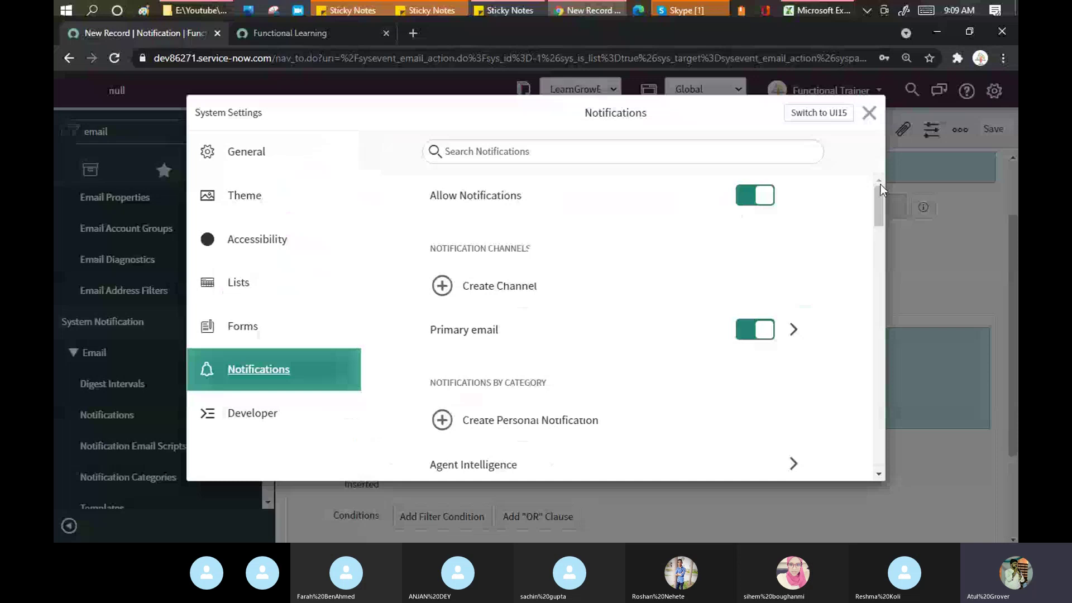
scroll(880, 184, down, 1)
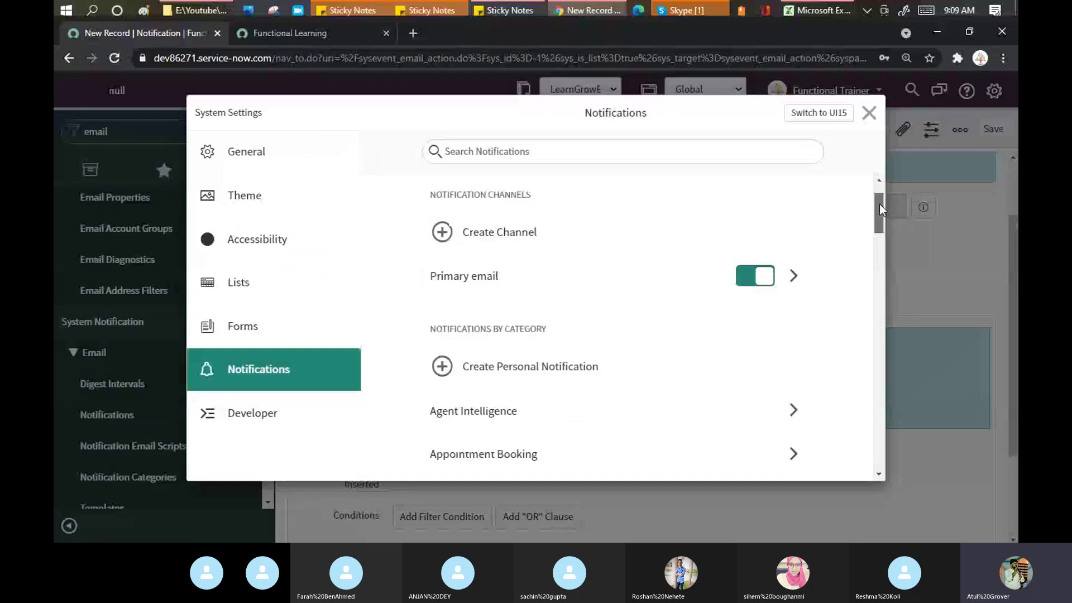
drag(879, 203, 882, 212)
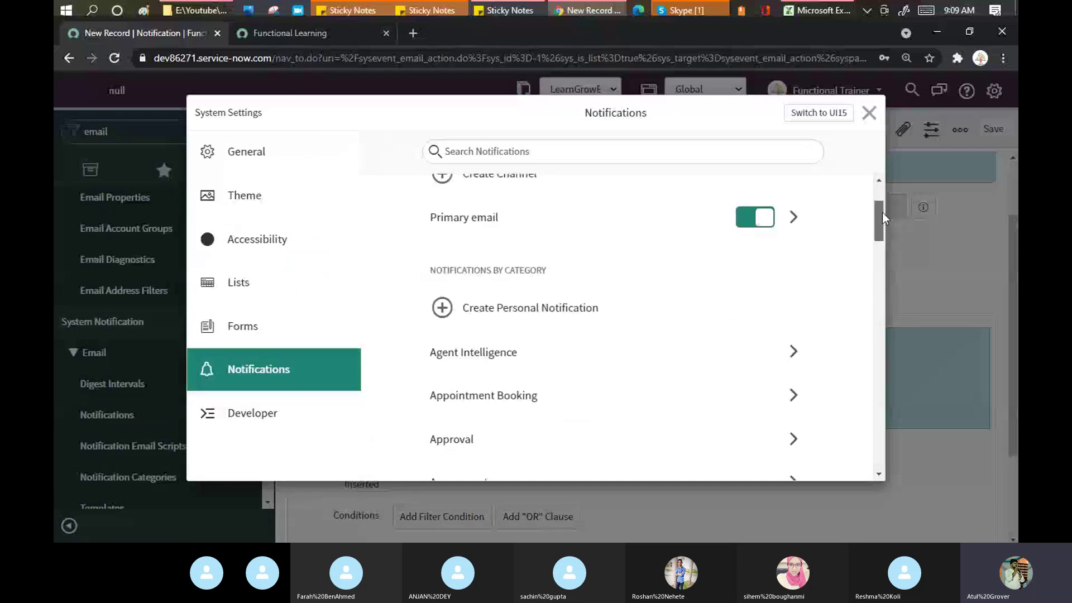
scroll(462, 210, down, 4)
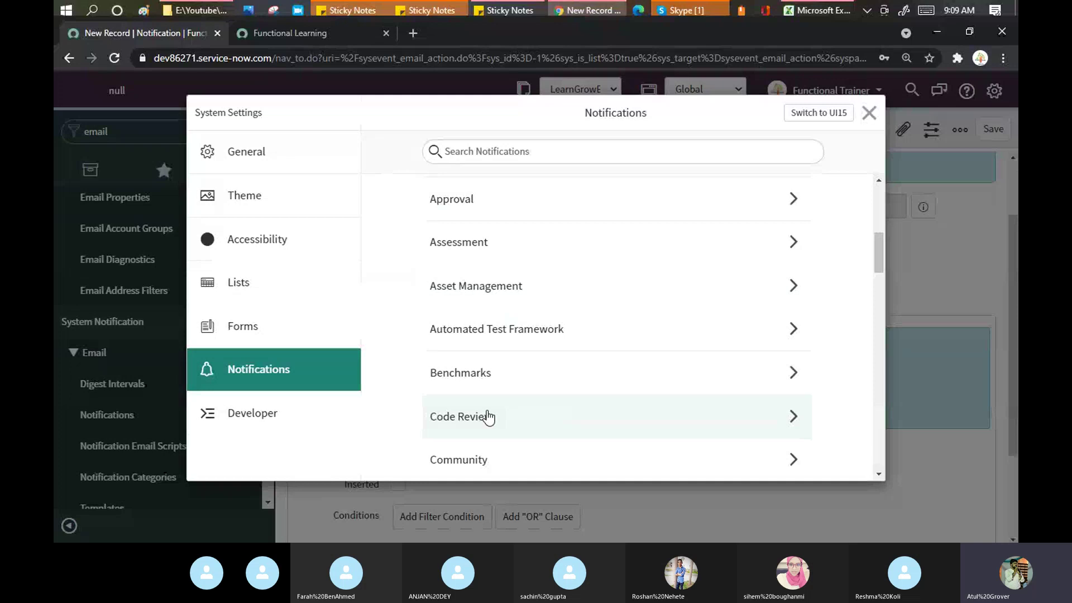
click(869, 114)
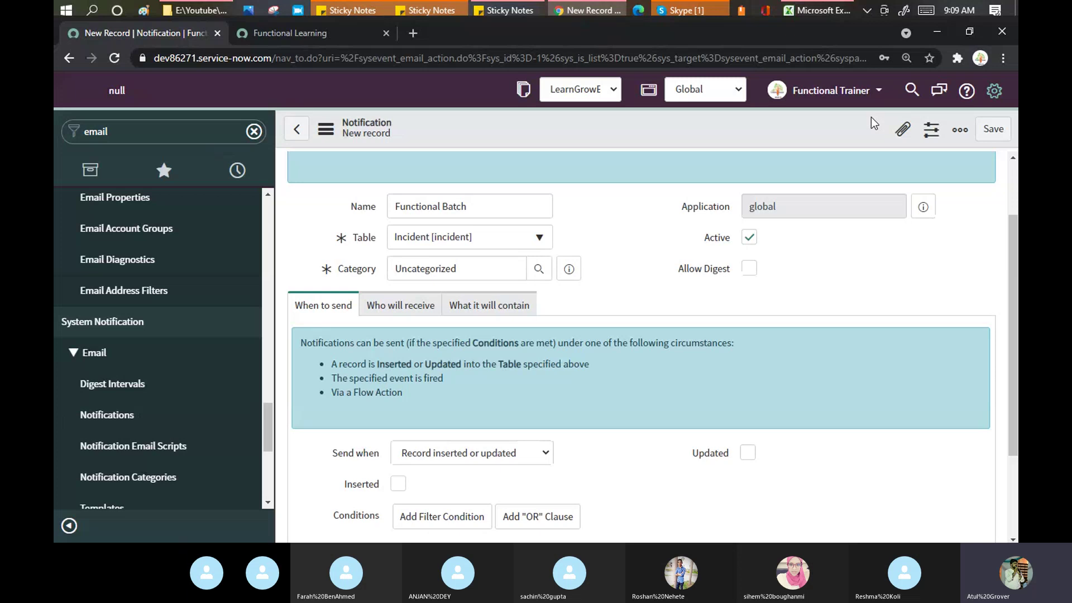
Step: Clear the Uncategorized Category value and open the Notification Categories lookup
double_click(472, 267)
text(U)
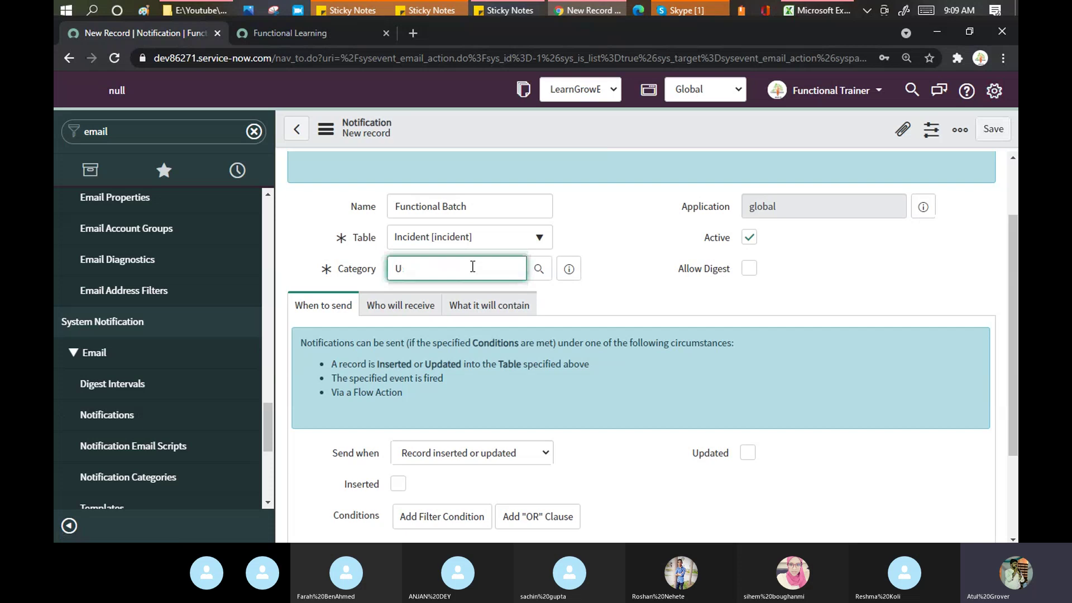
key(BackSpace)
text(ITSM)
text(')
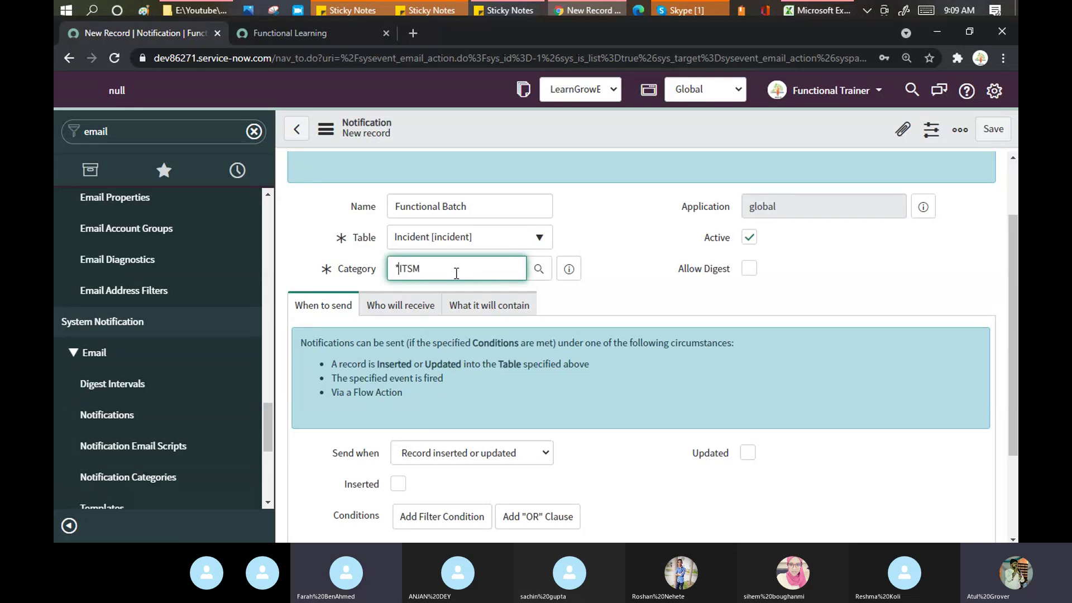
click(456, 272)
key(BackSpace)
key(BackSpace)
key(BackSpace)
key(BackSpace)
key(BackSpace)
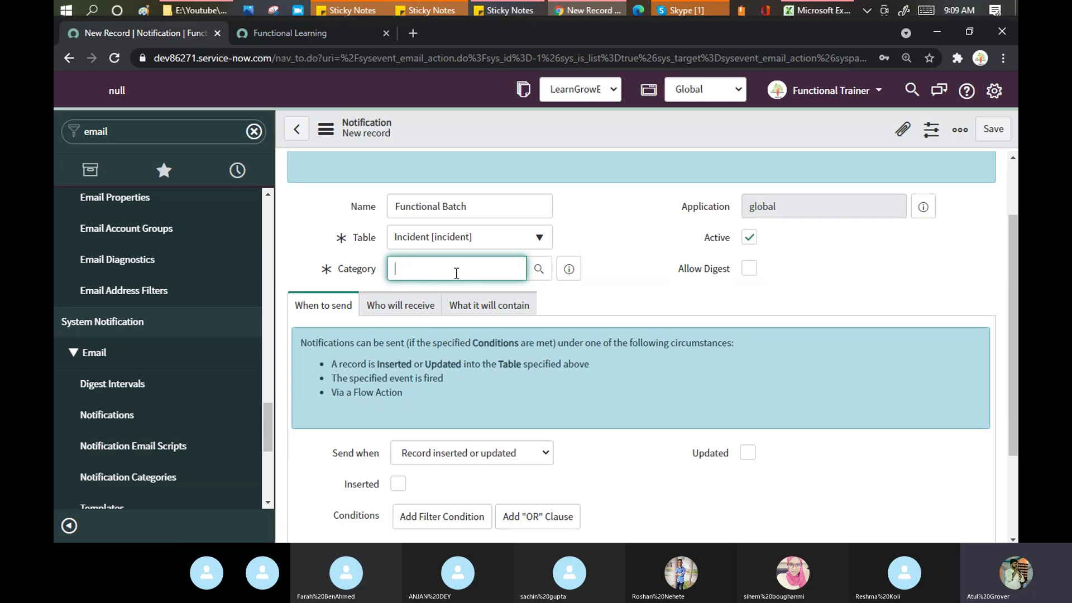
click(540, 269)
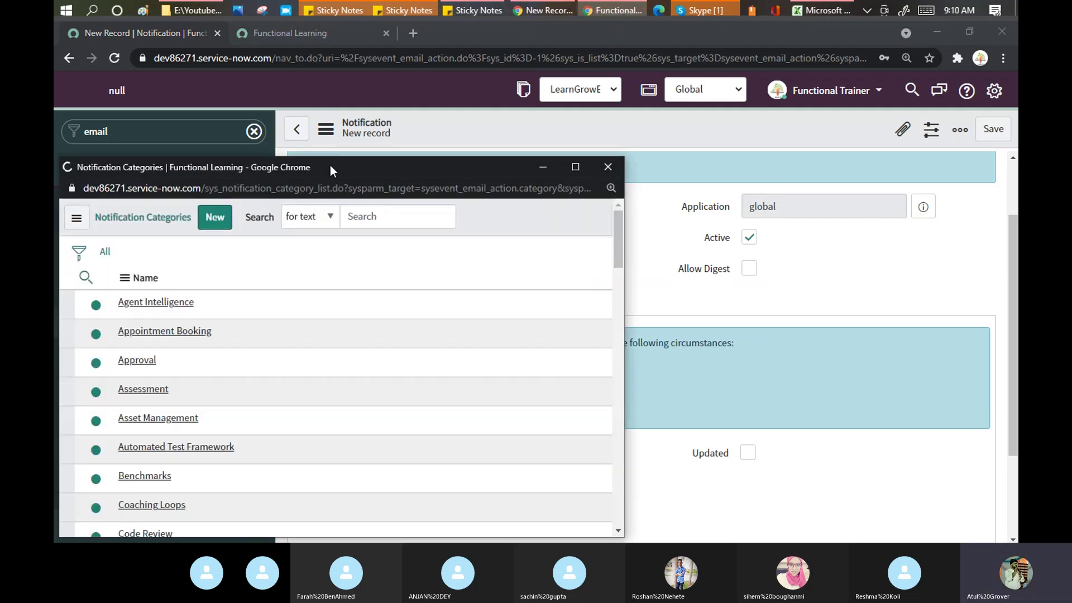
Step: Filter categories by 'IT Ser', choose IT Service Management, and untick Active
click(251, 326)
text(IT)
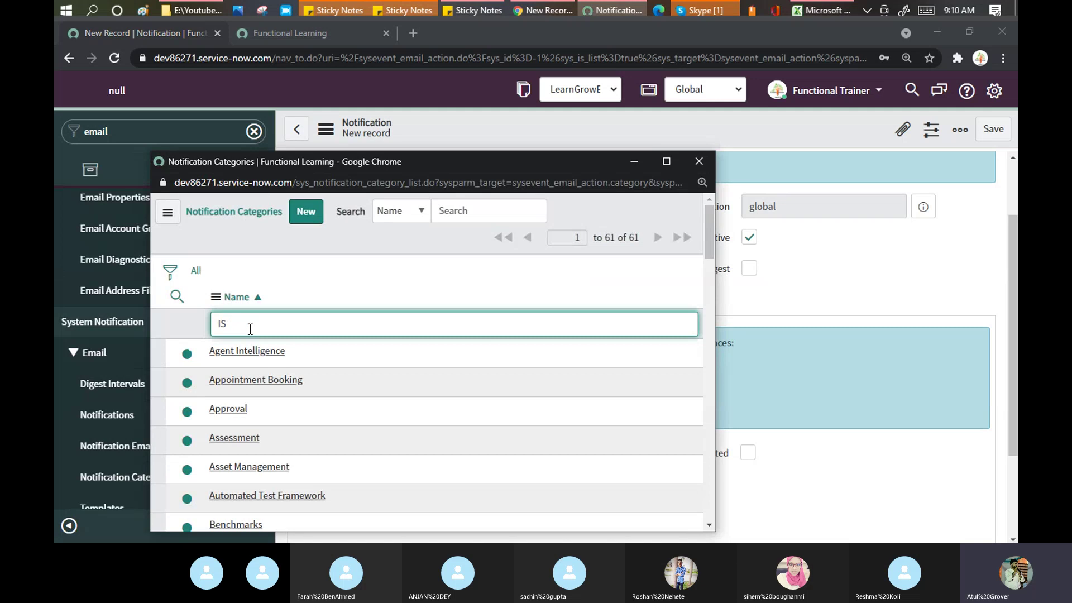
text(SM)
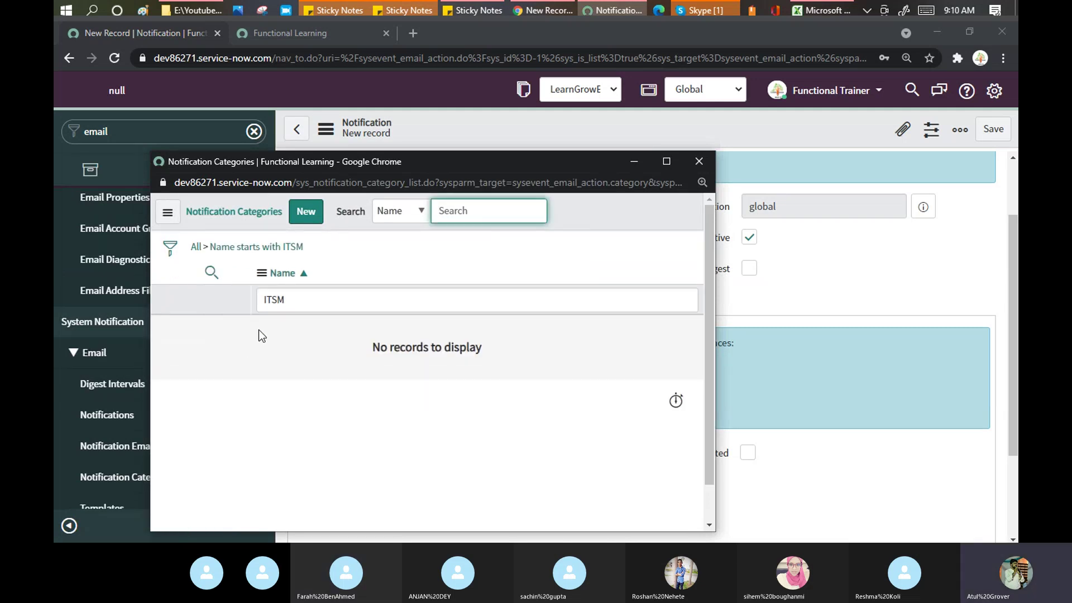
click(309, 298)
key(BackSpace)
key(BackSpace)
key(BackSpace)
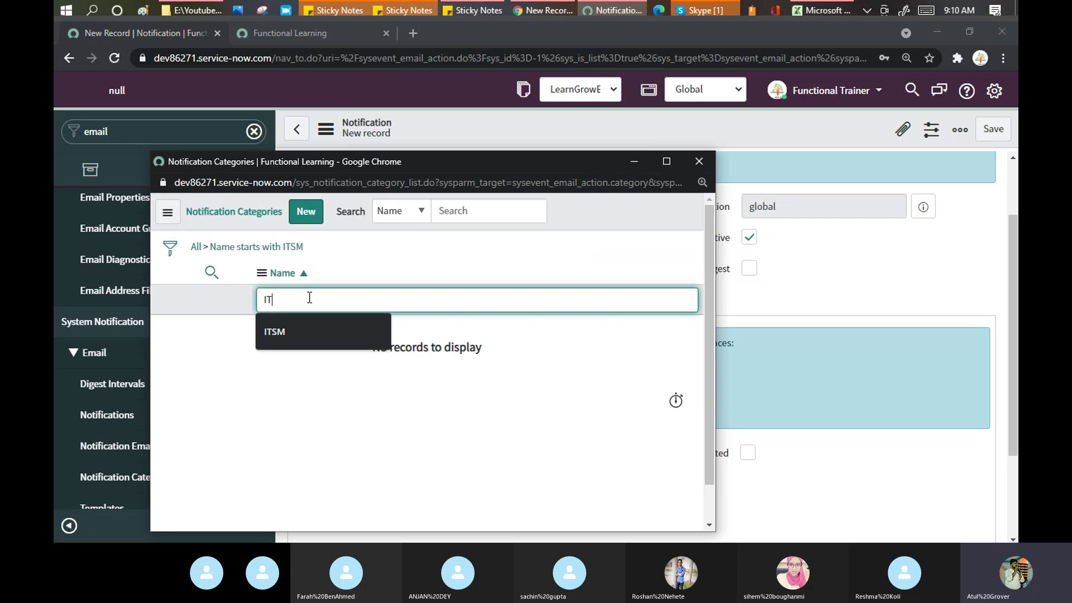
text(T Ser)
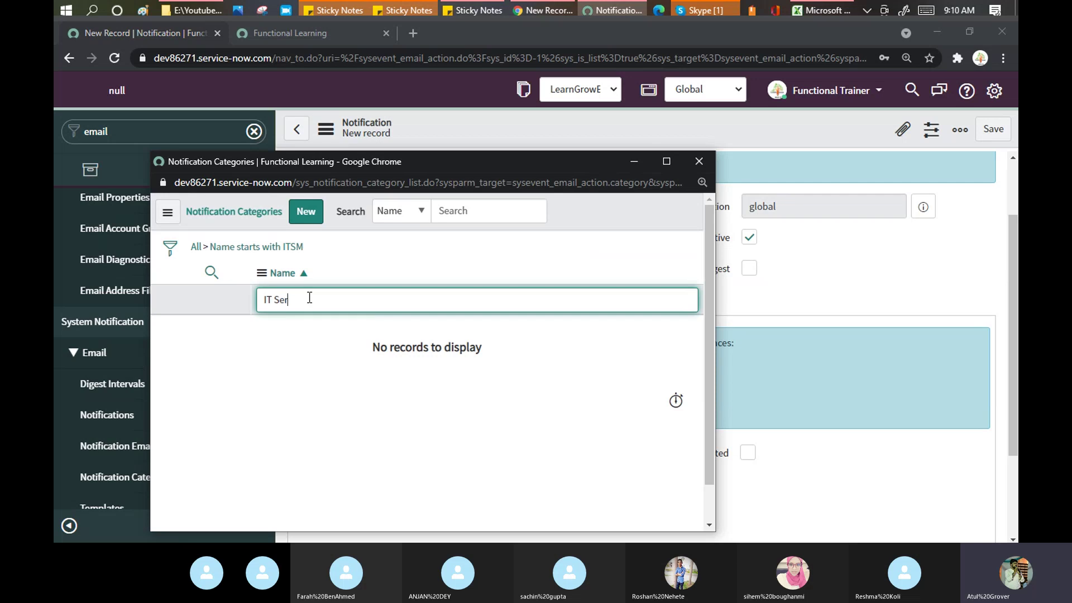
key(Return)
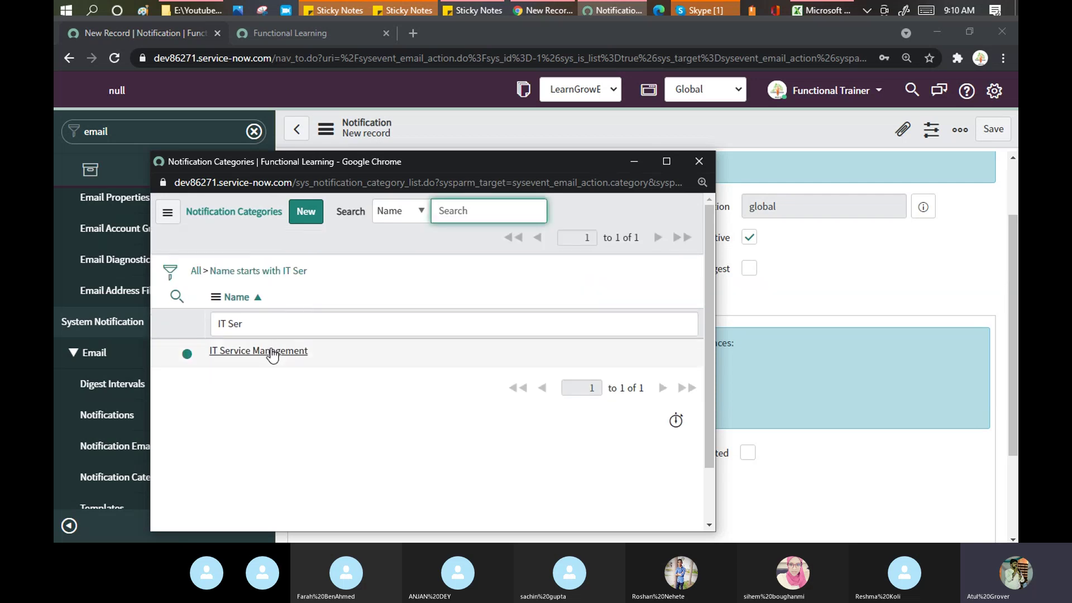
click(271, 351)
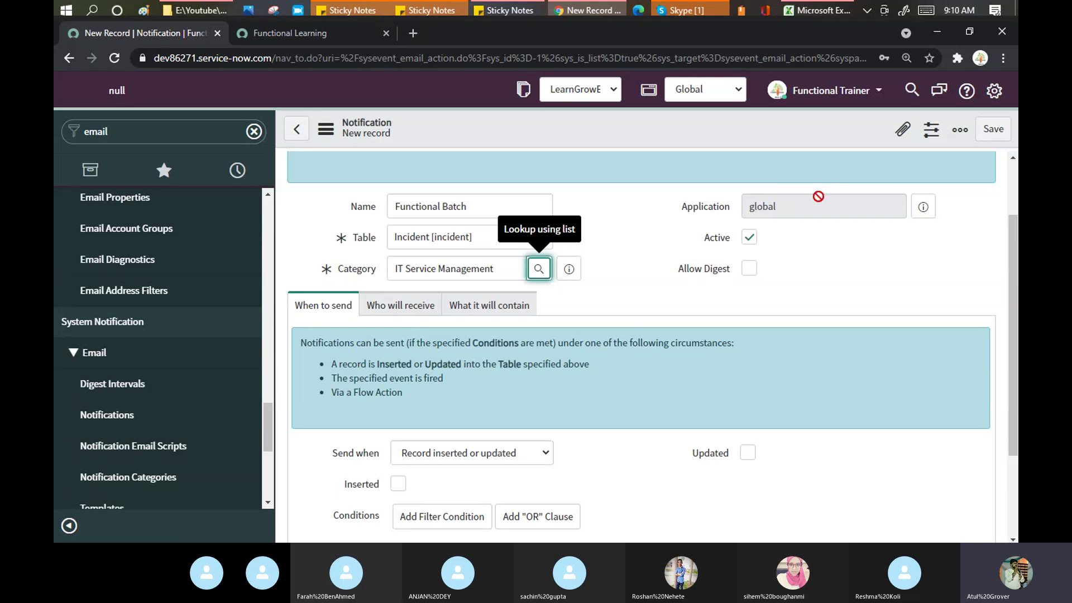
click(748, 237)
click(748, 238)
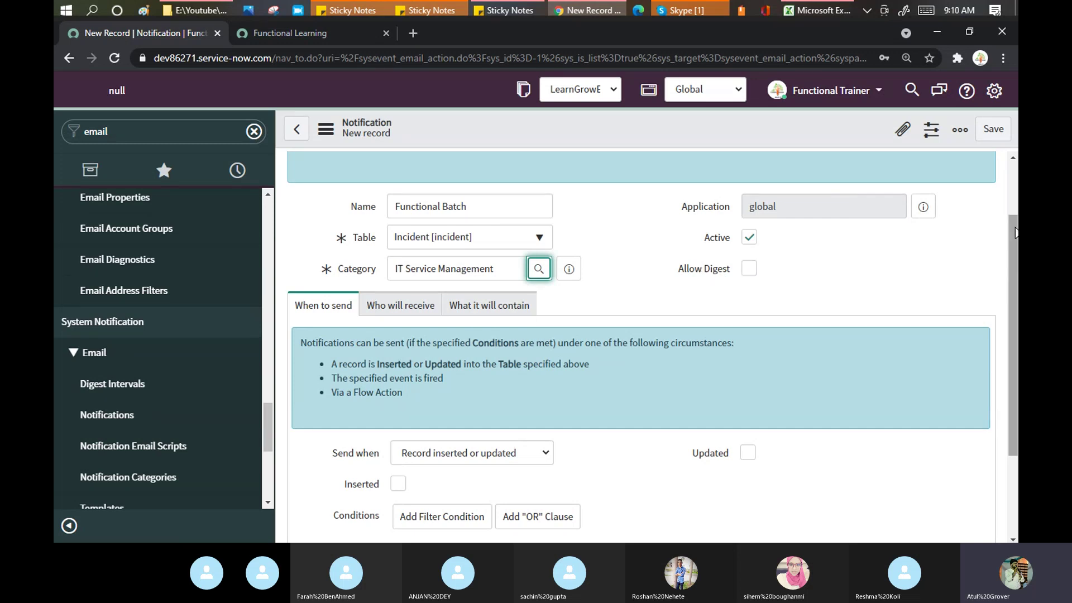
drag(1015, 234, 1017, 293)
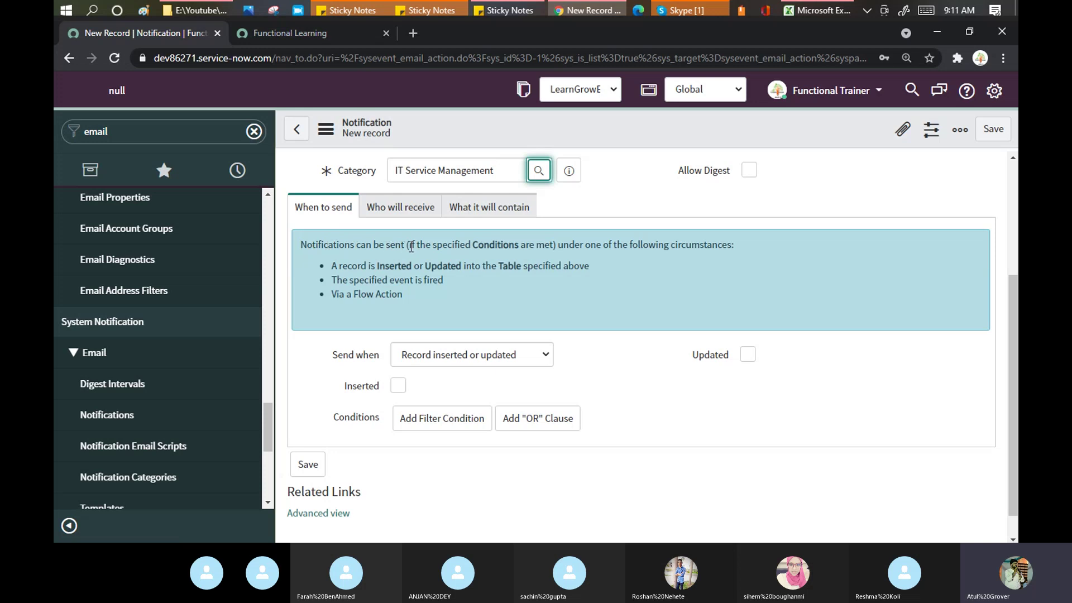
Step: Highlight the When to send explanation bullets, then show the Send when choices
drag(411, 247, 550, 244)
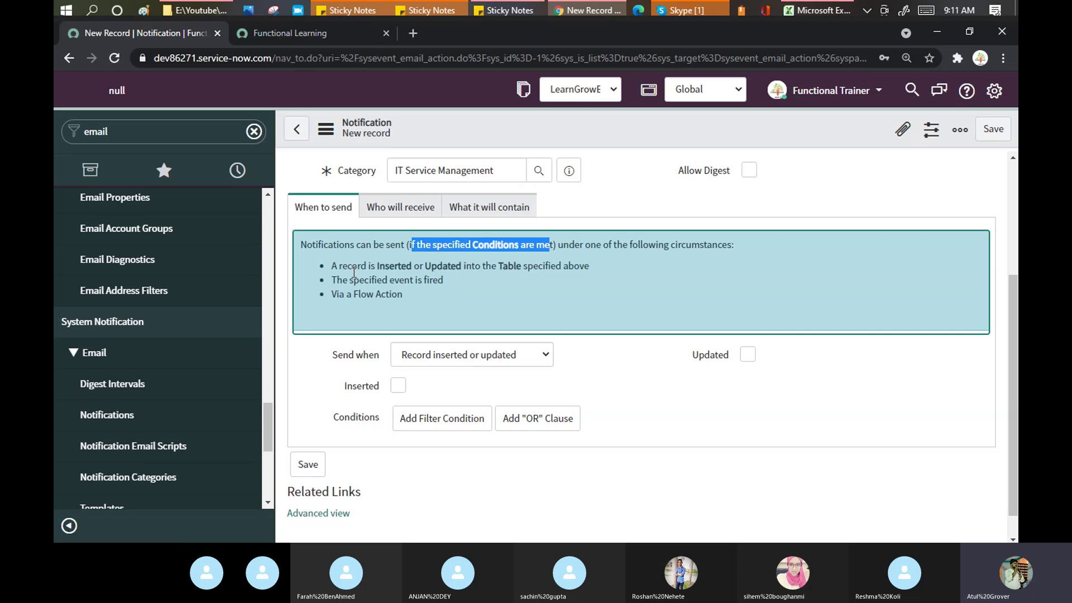
double_click(461, 267)
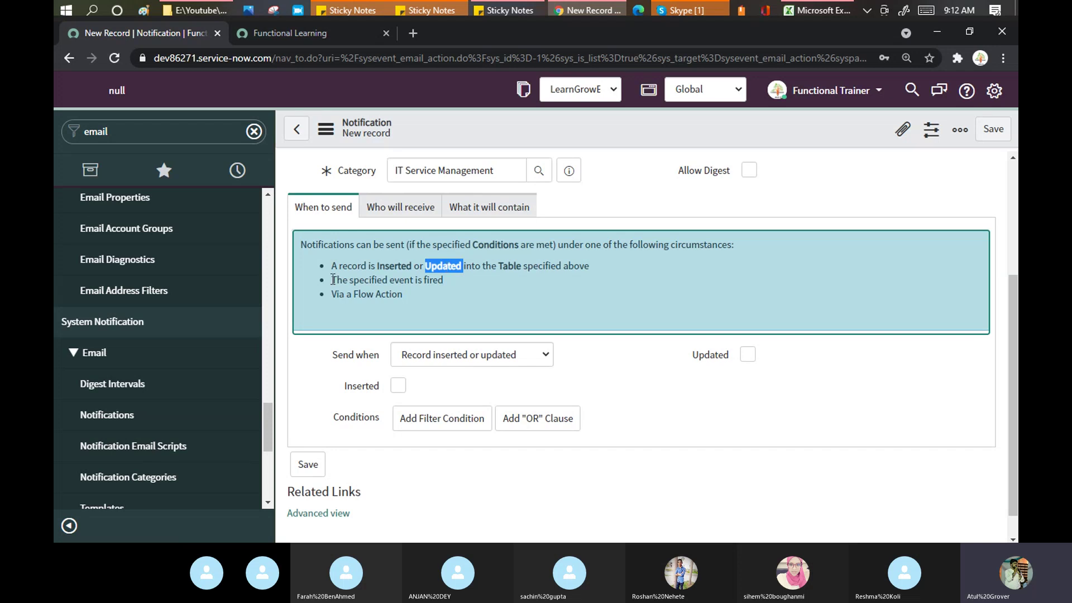
drag(332, 279, 443, 281)
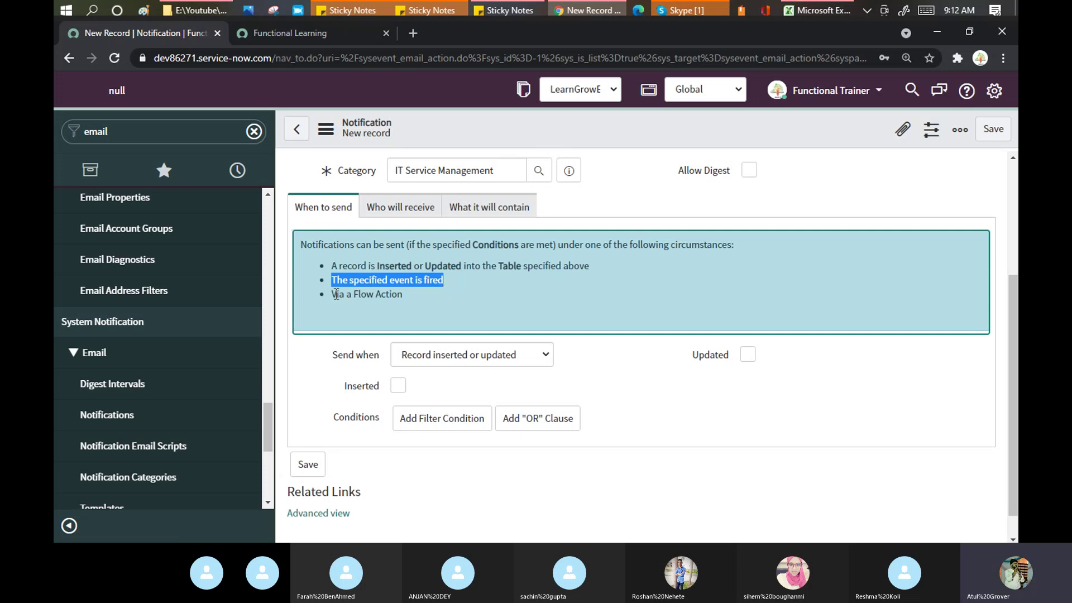
drag(333, 294, 403, 293)
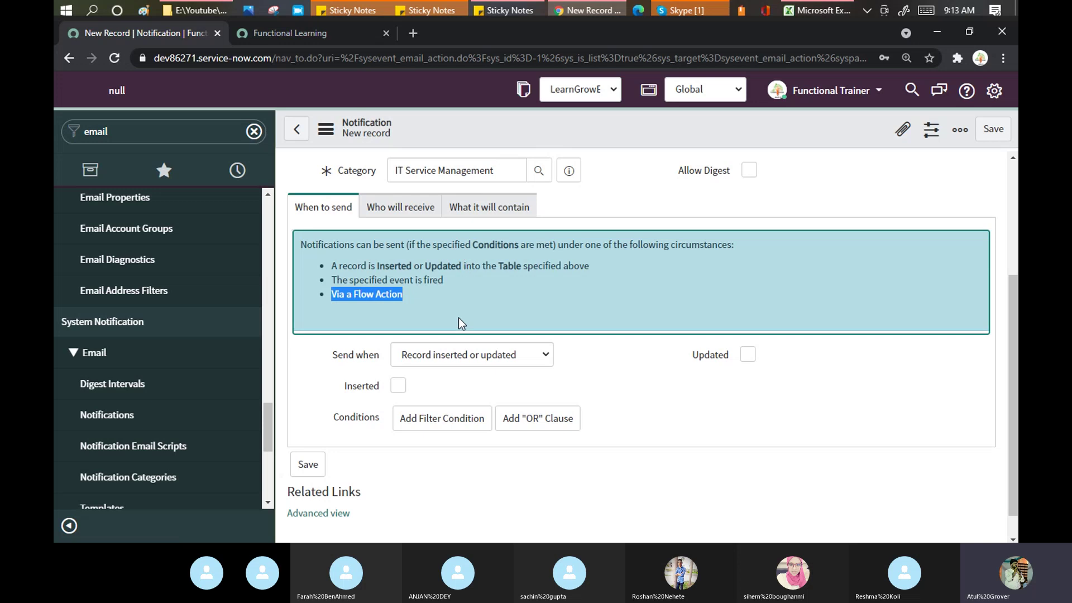
click(480, 355)
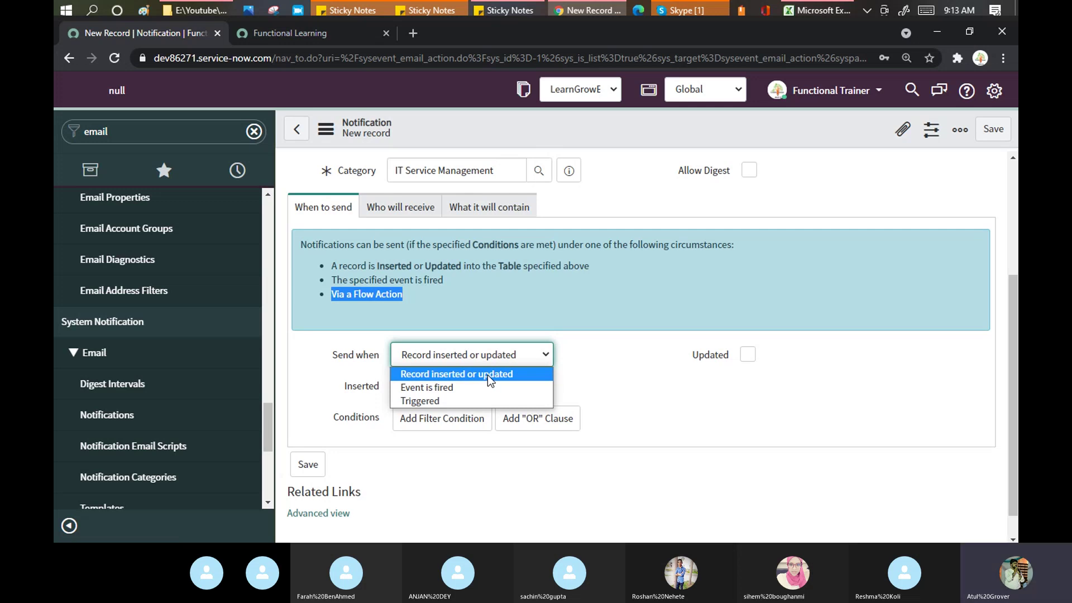
Step: Keep Send when as Record inserted or updated, toggle Inserted, and switch to Skype
click(487, 374)
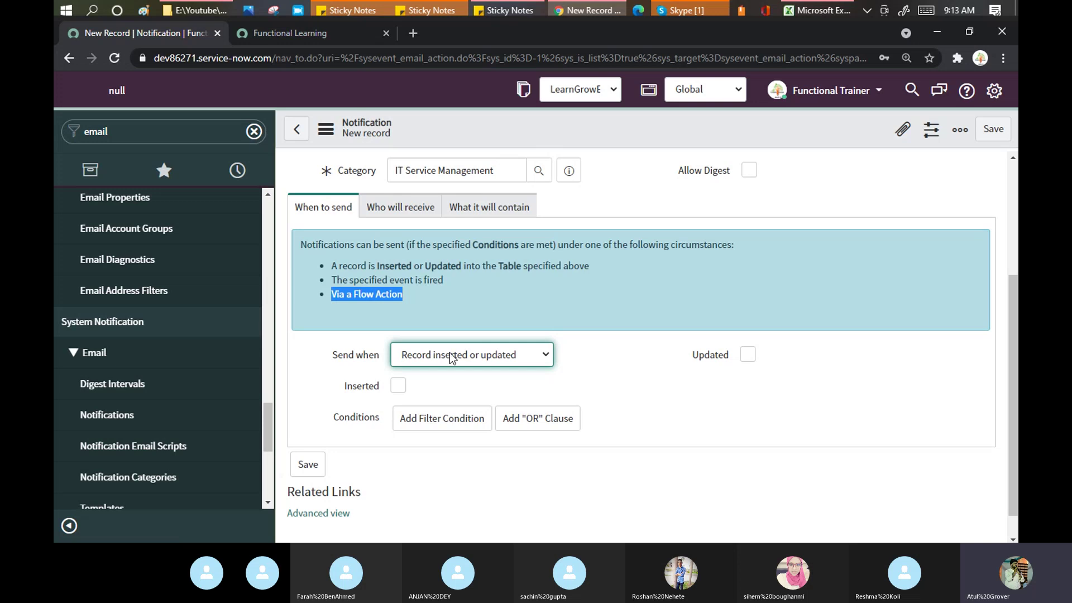
drag(636, 320, 548, 380)
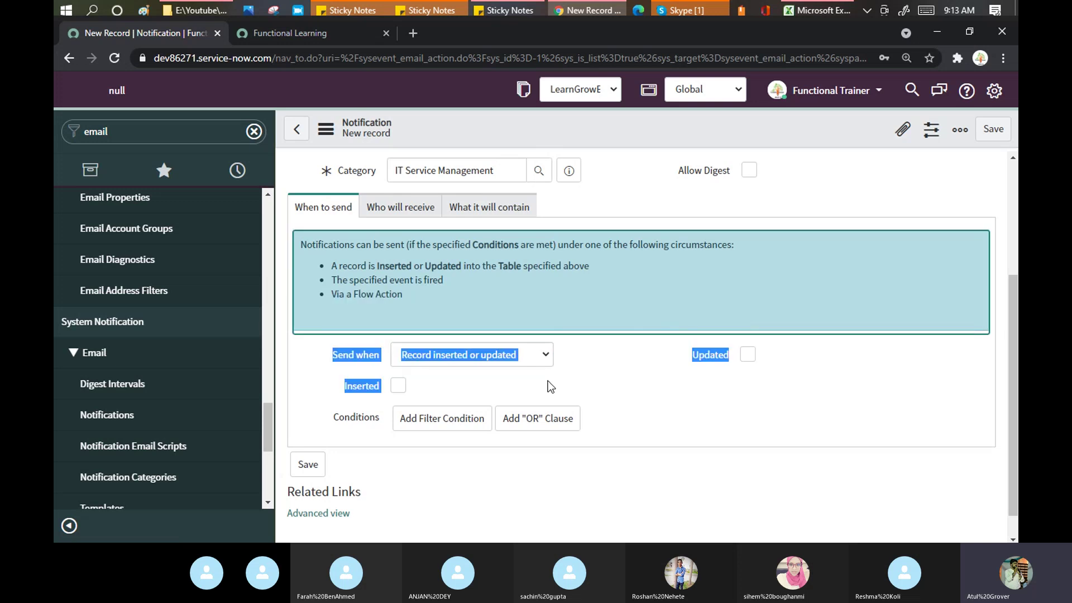
click(511, 397)
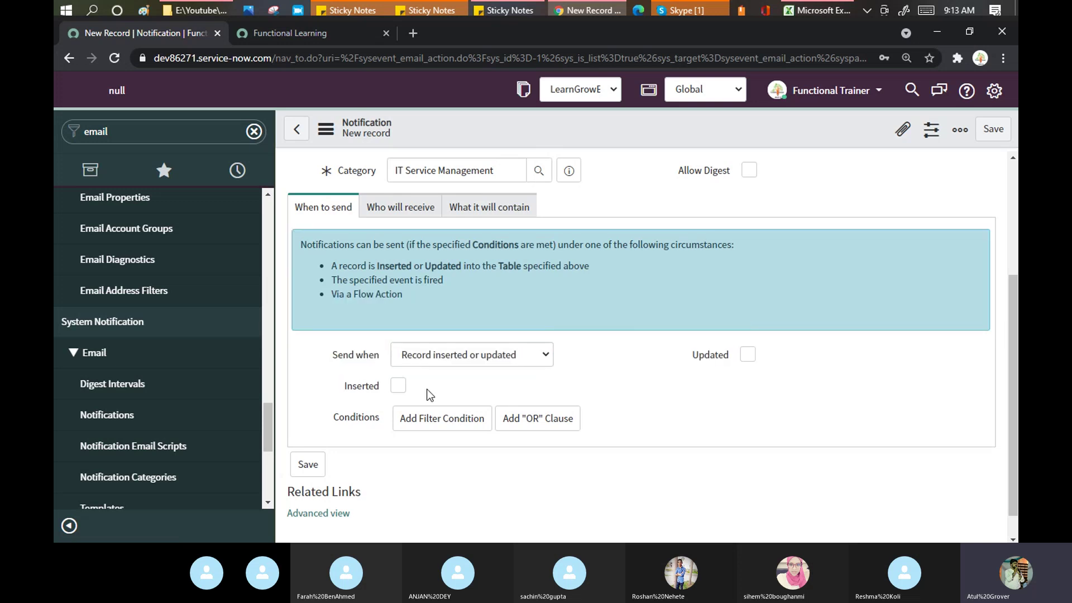
click(399, 386)
click(399, 385)
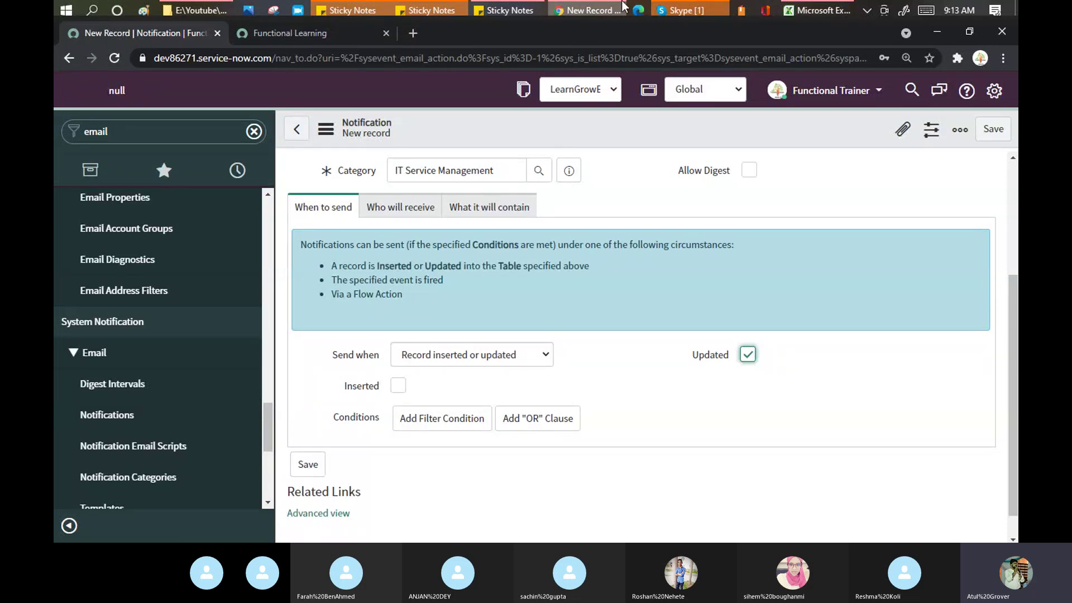
click(708, 9)
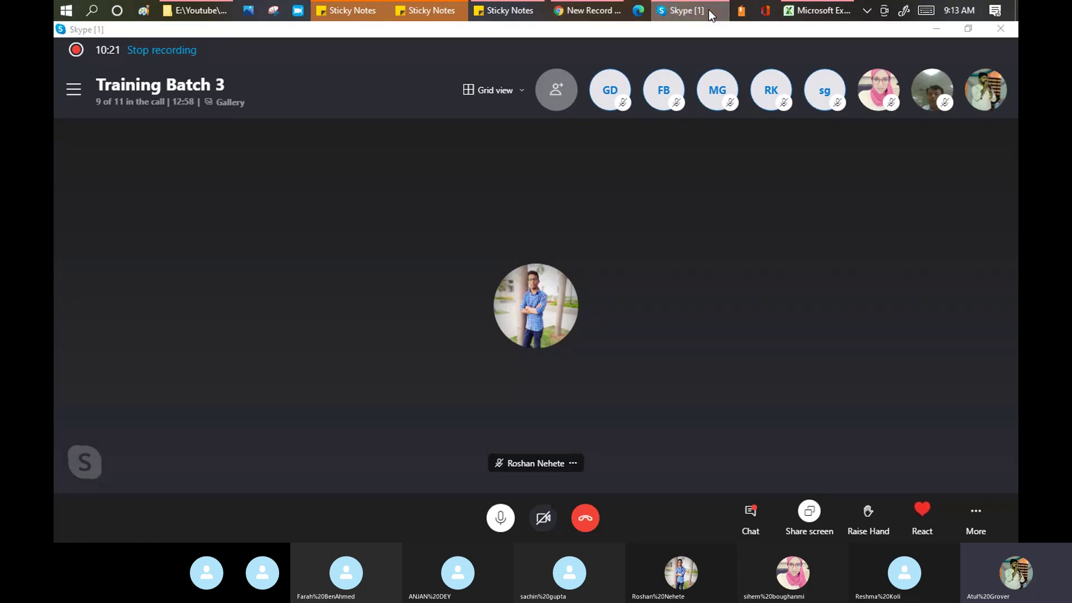
Step: Minimize the Skype call to return to the ServiceNow notification form
click(709, 9)
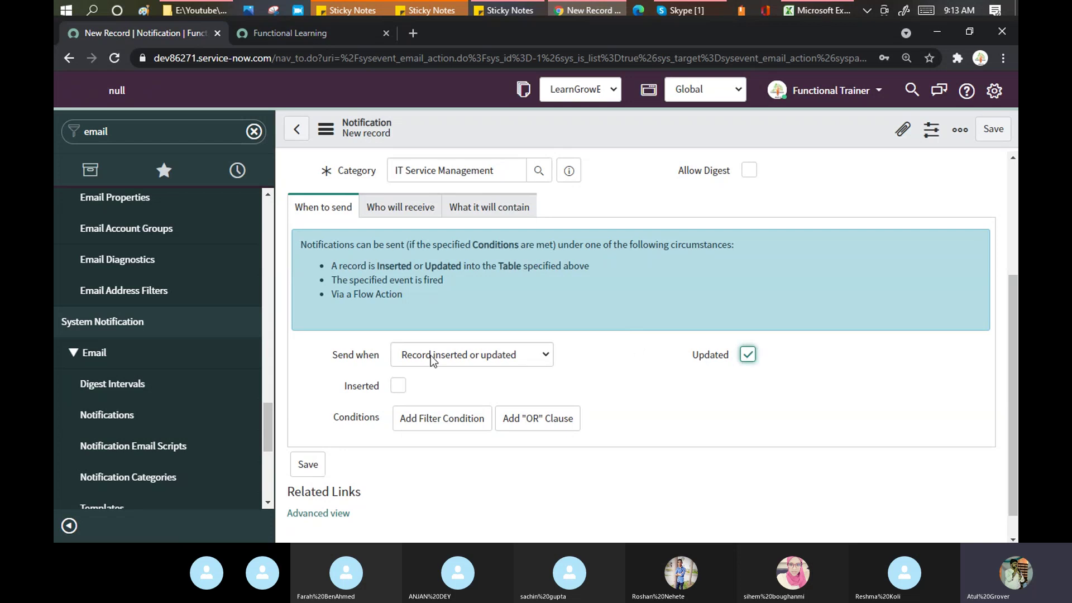
click(399, 390)
click(748, 355)
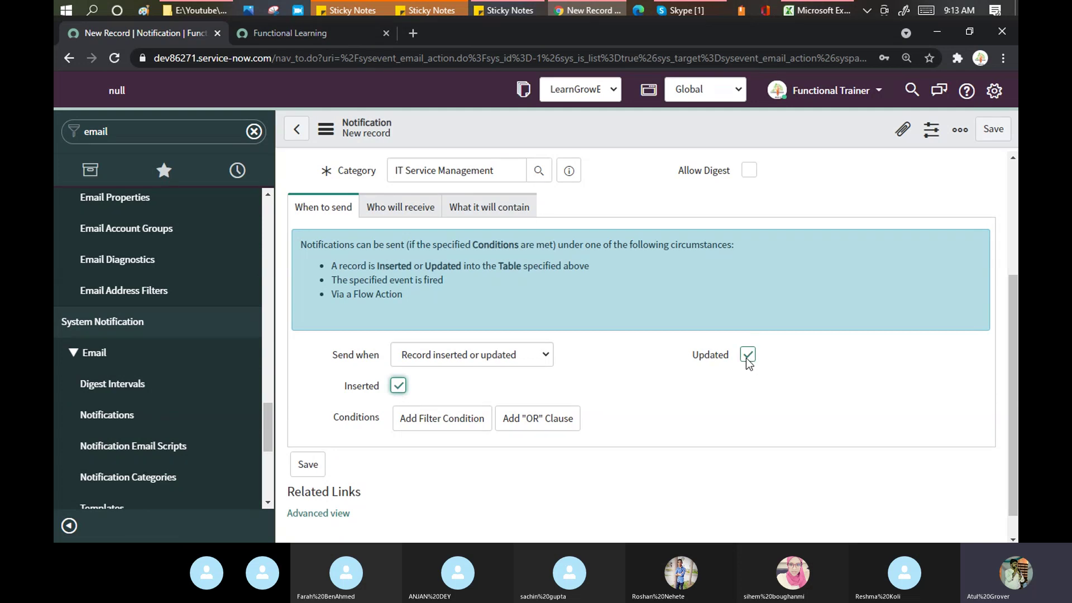
click(747, 357)
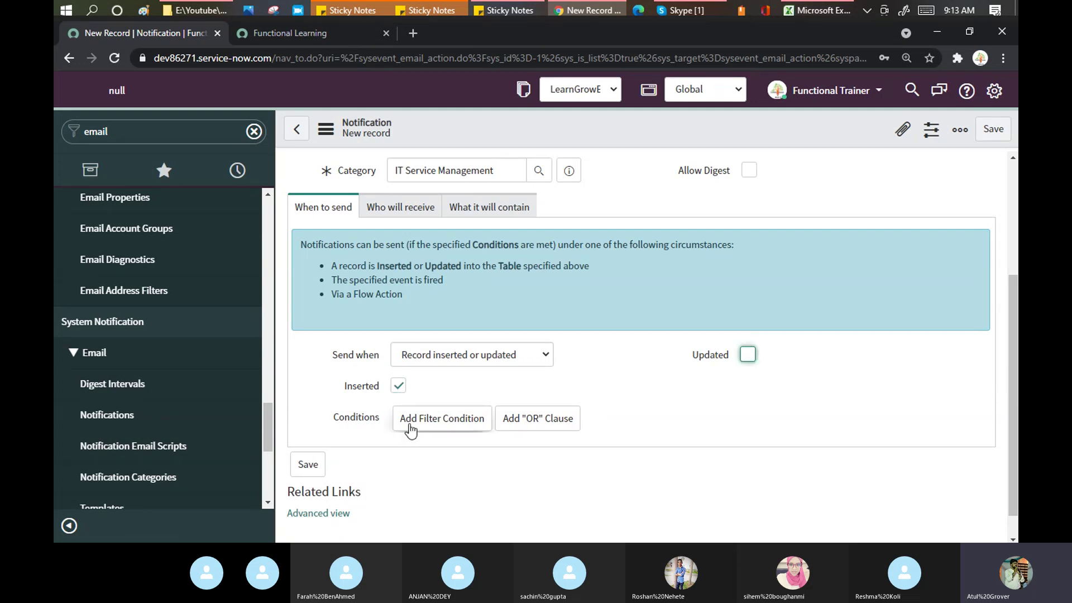
click(442, 419)
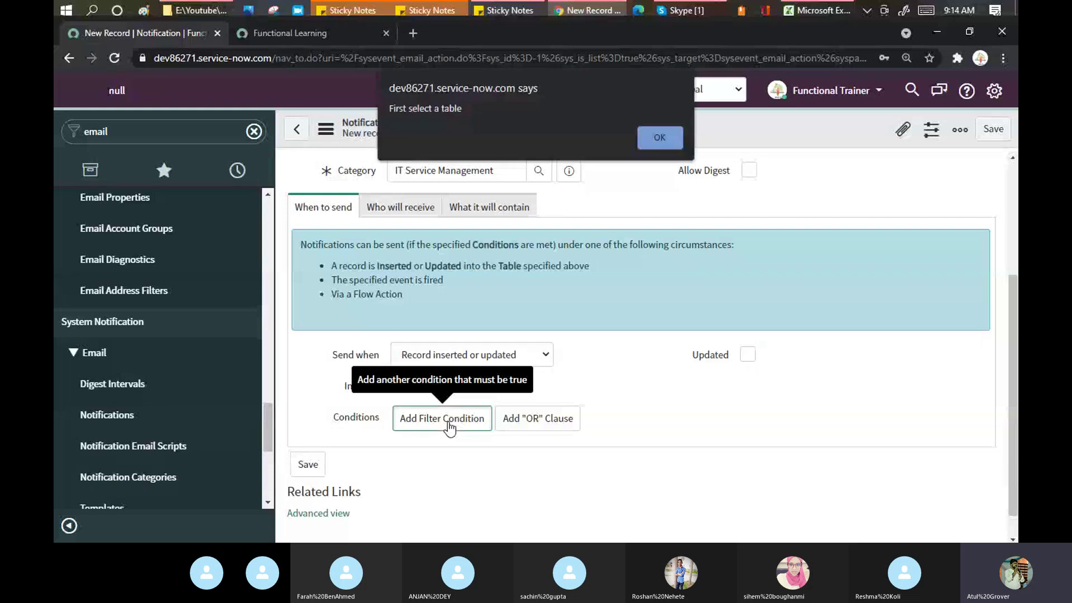
click(659, 138)
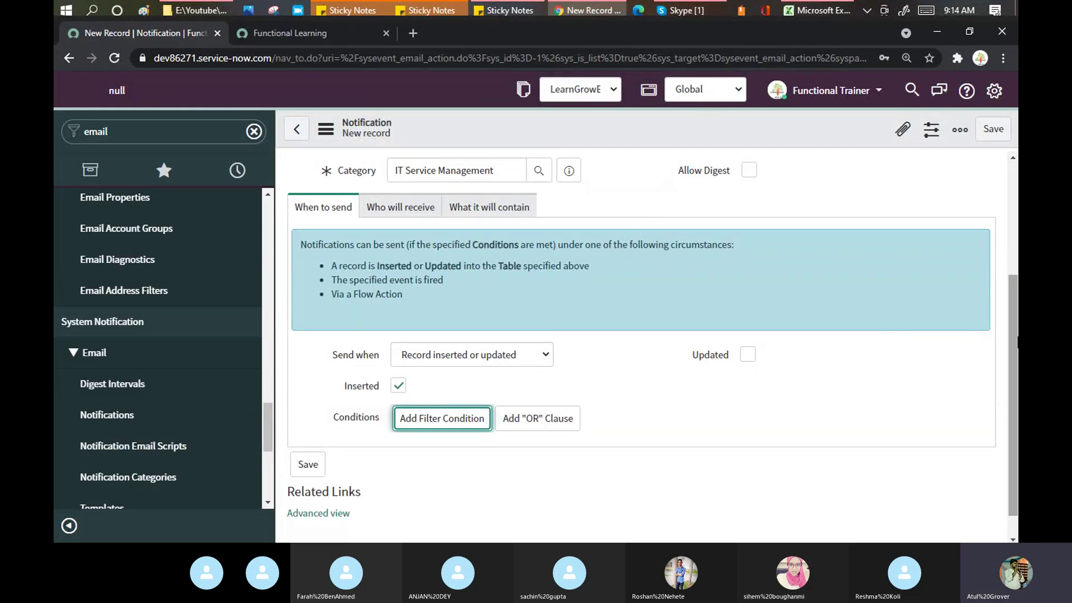
mouse_move(1016, 356)
mouse_down()
mouse_move(1017, 295)
mouse_move(1017, 376)
mouse_up()
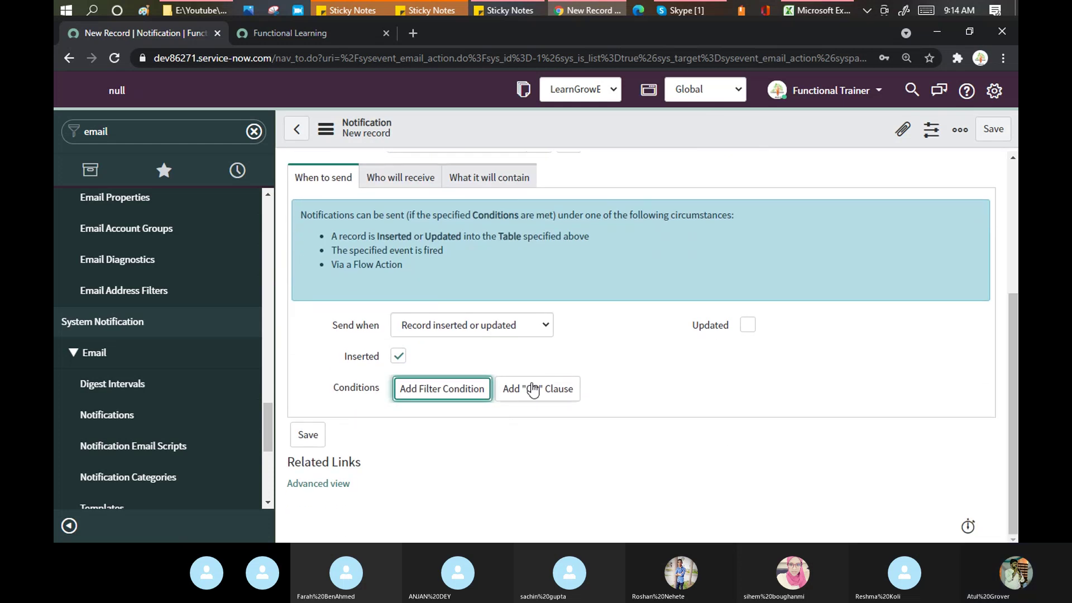
click(466, 394)
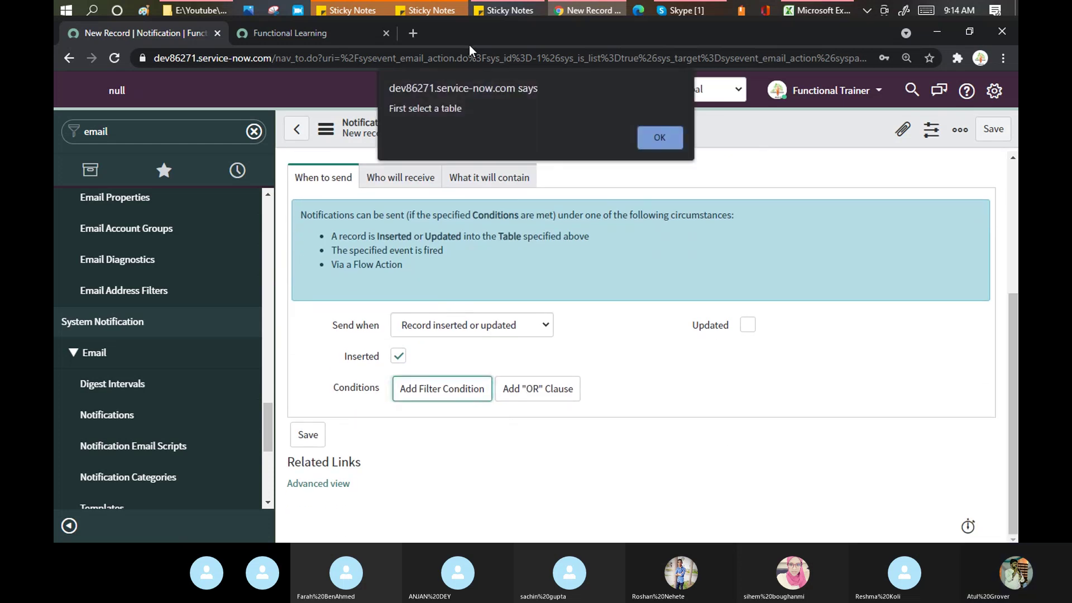
click(658, 138)
click(484, 363)
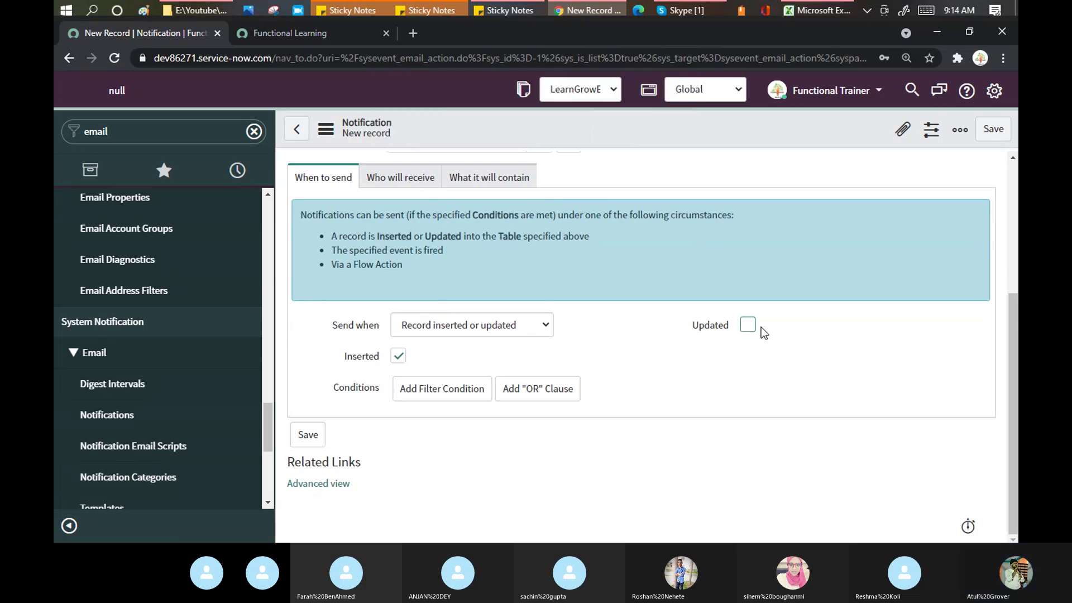
drag(1012, 299, 1001, 187)
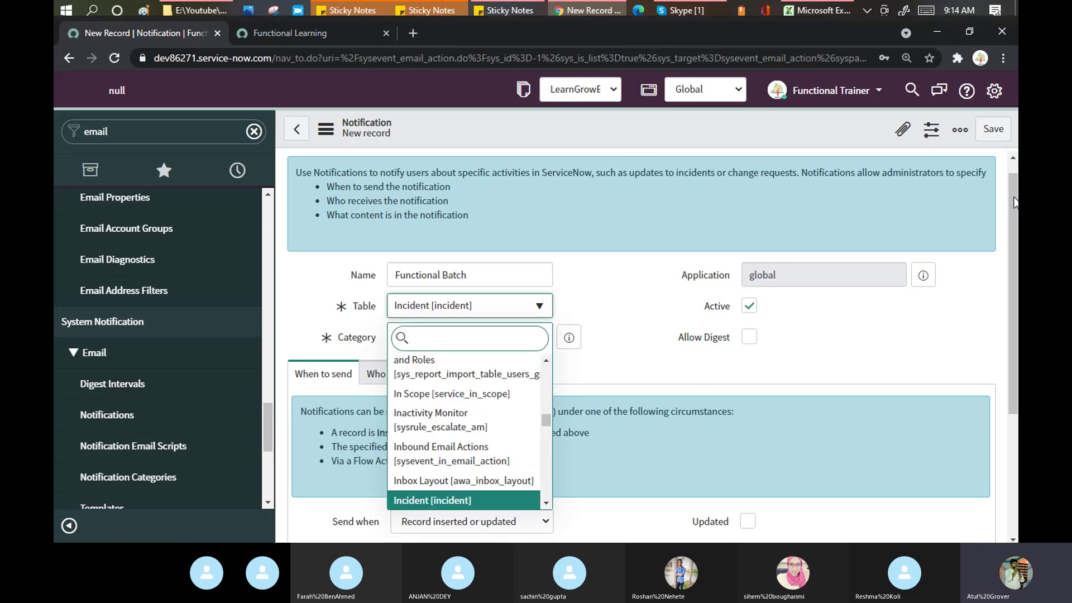
click(783, 376)
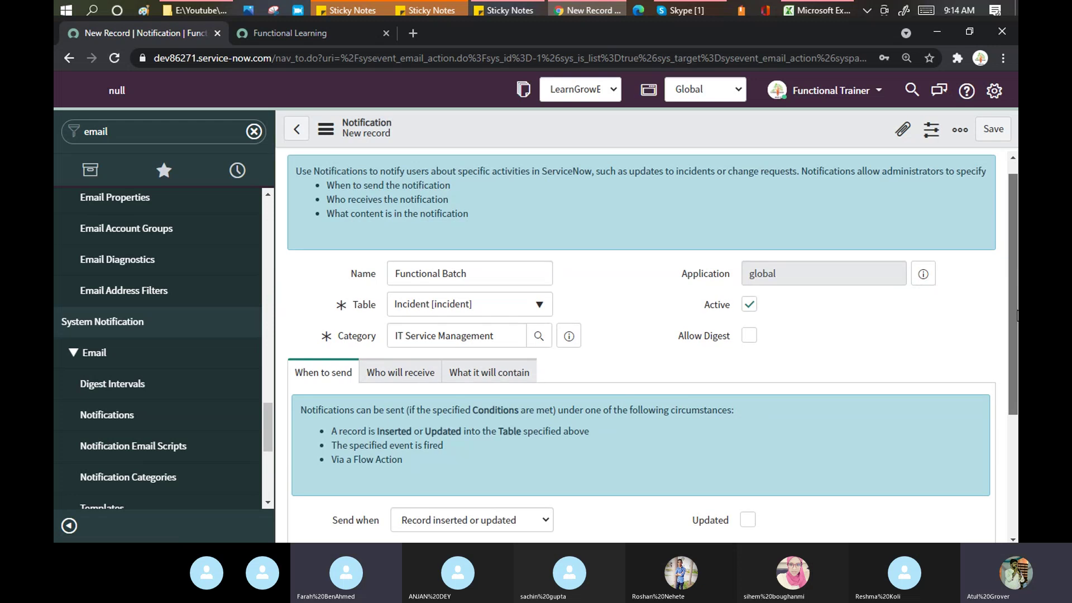
scroll(783, 377, down, 3)
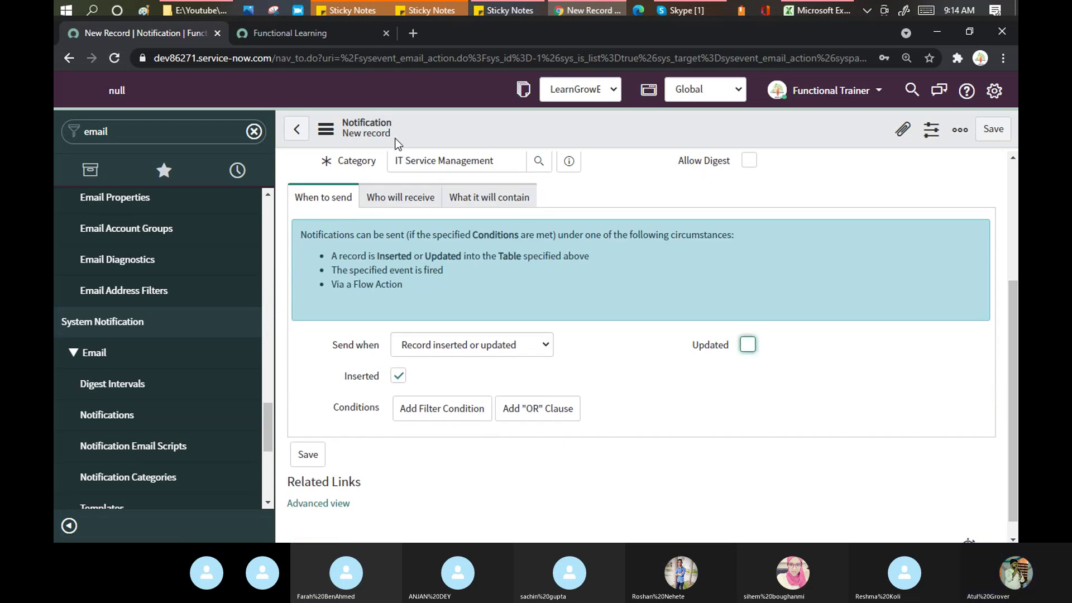
click(447, 408)
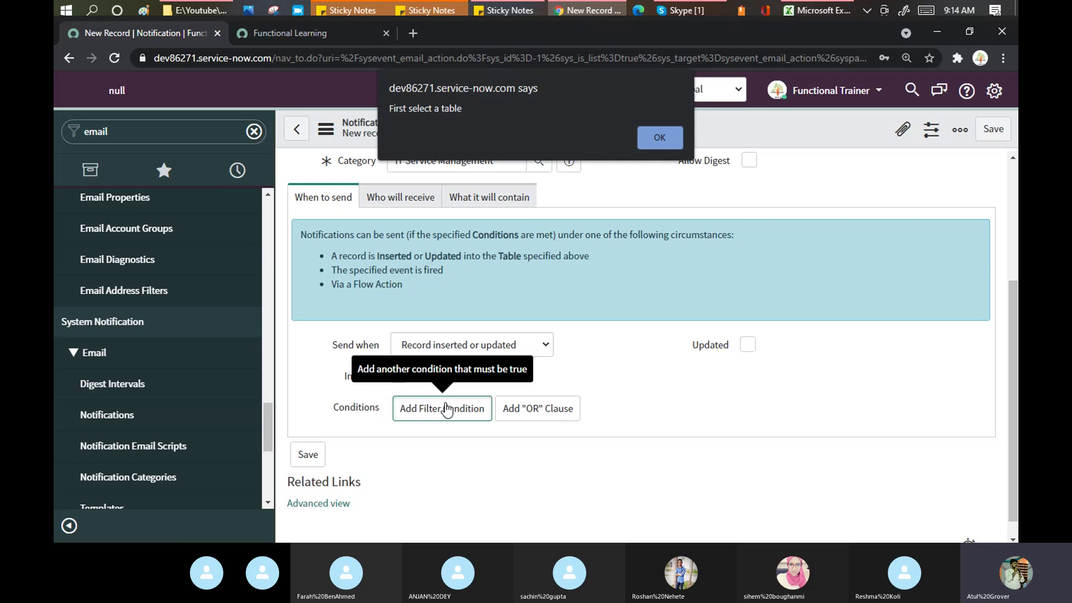
click(647, 135)
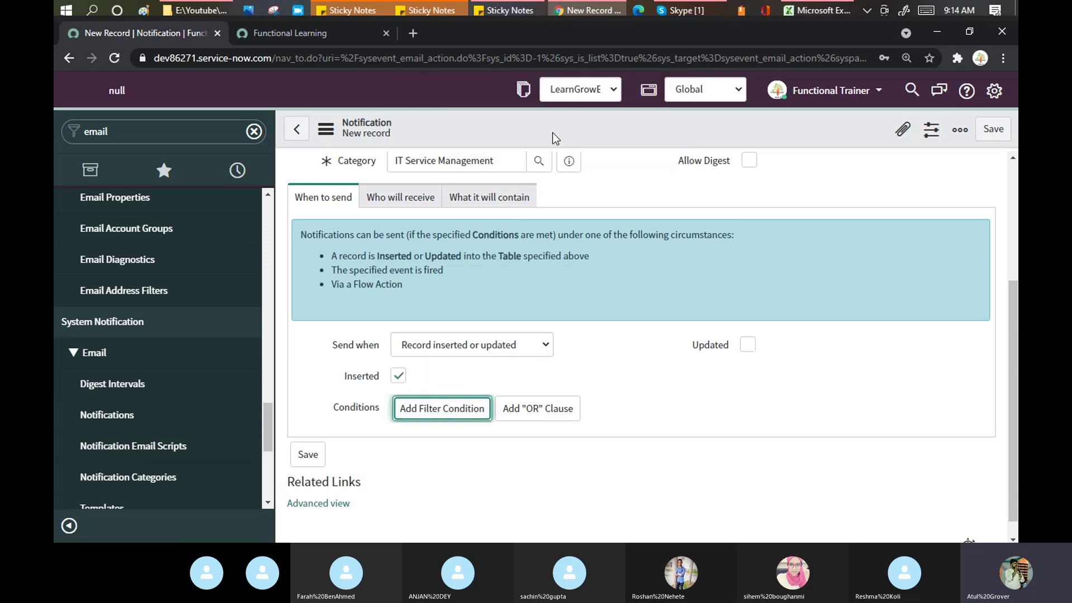
Step: Abandon the unsaved Functional Batch draft by leaving for Configure > Form Layout
right_click(553, 134)
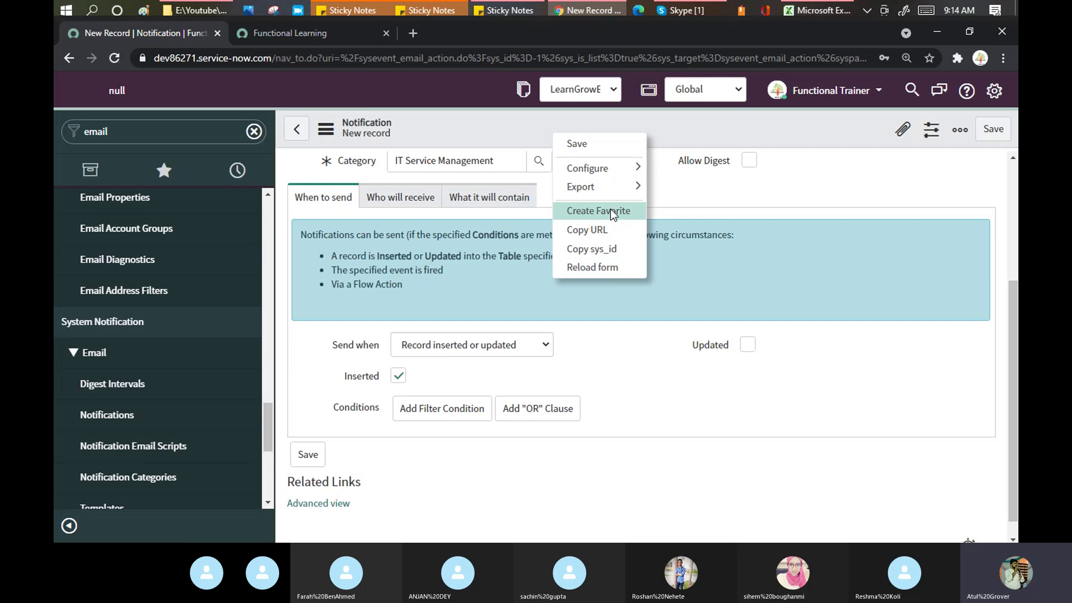
mouse_move(634, 166)
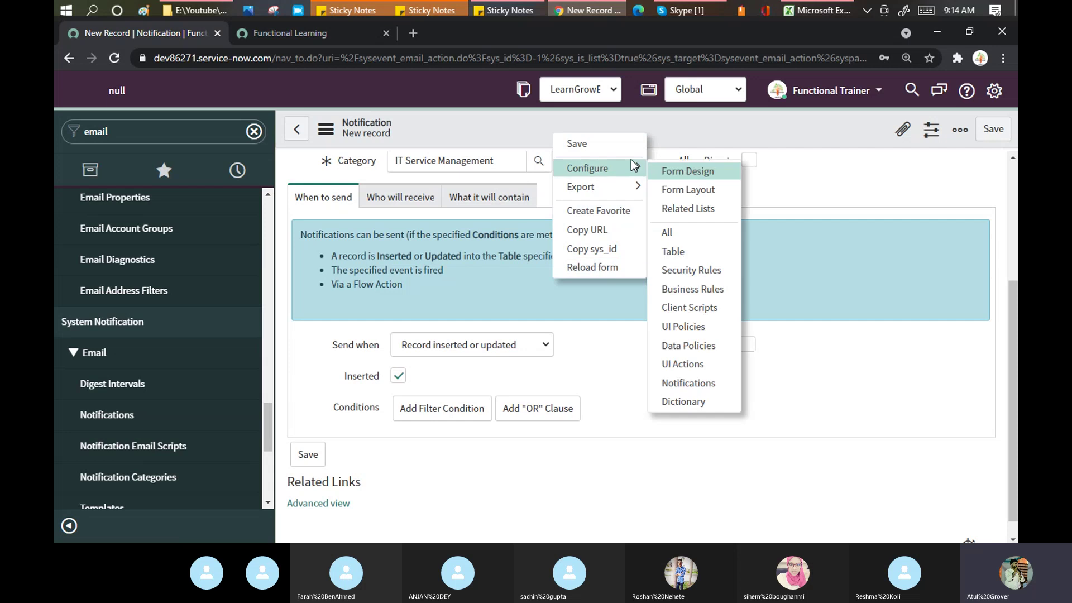
click(683, 190)
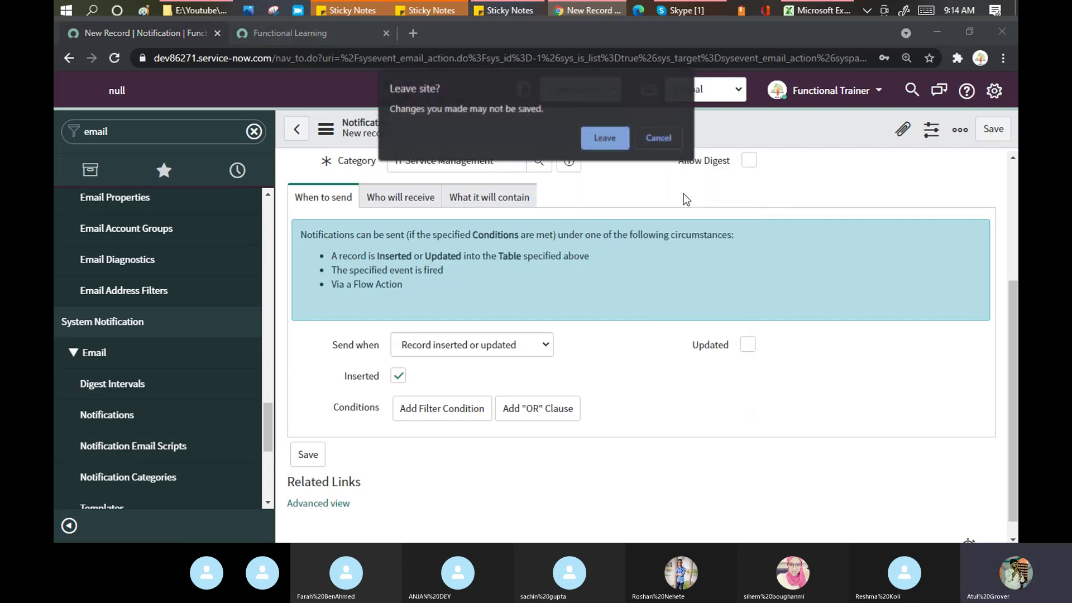
click(604, 144)
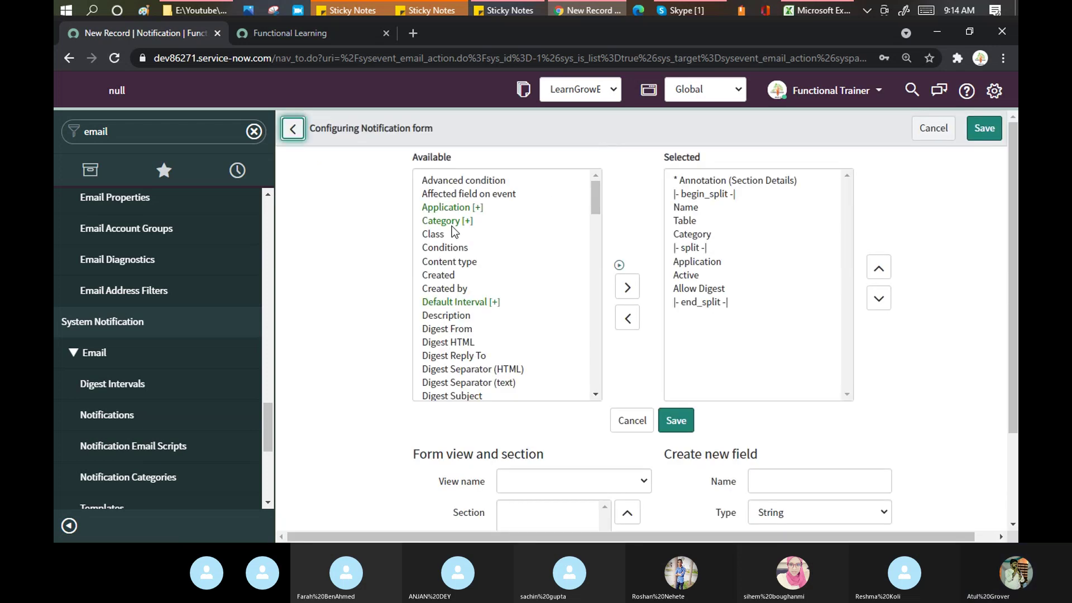
Step: Browse the Form Layout available fields from Conditions to Trigger Rule, then cancel back to a blank notification
click(441, 246)
scroll(441, 246, down, 5)
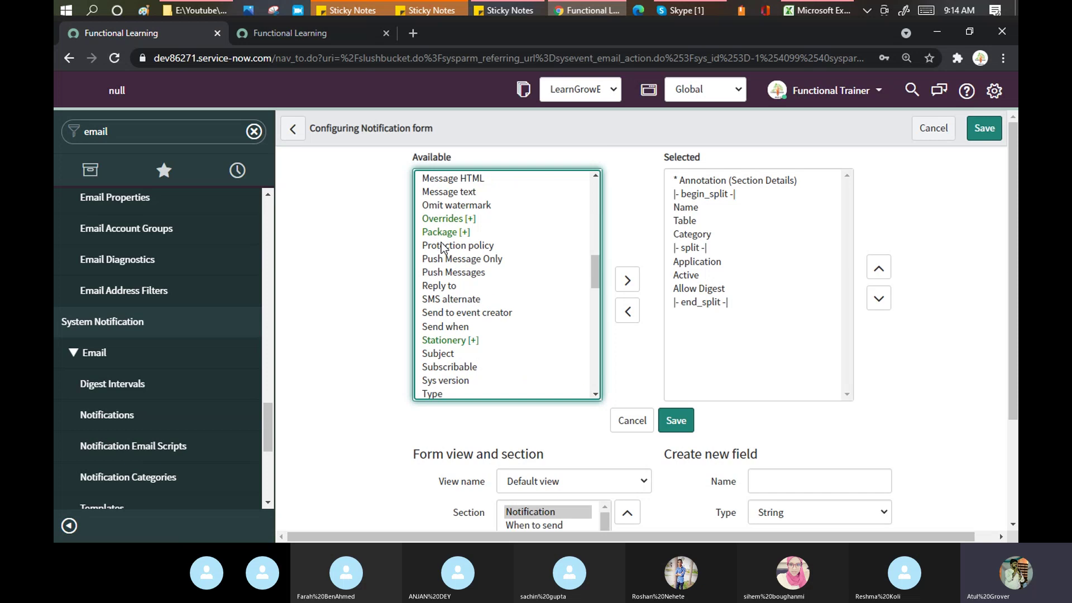
click(441, 243)
key(t)
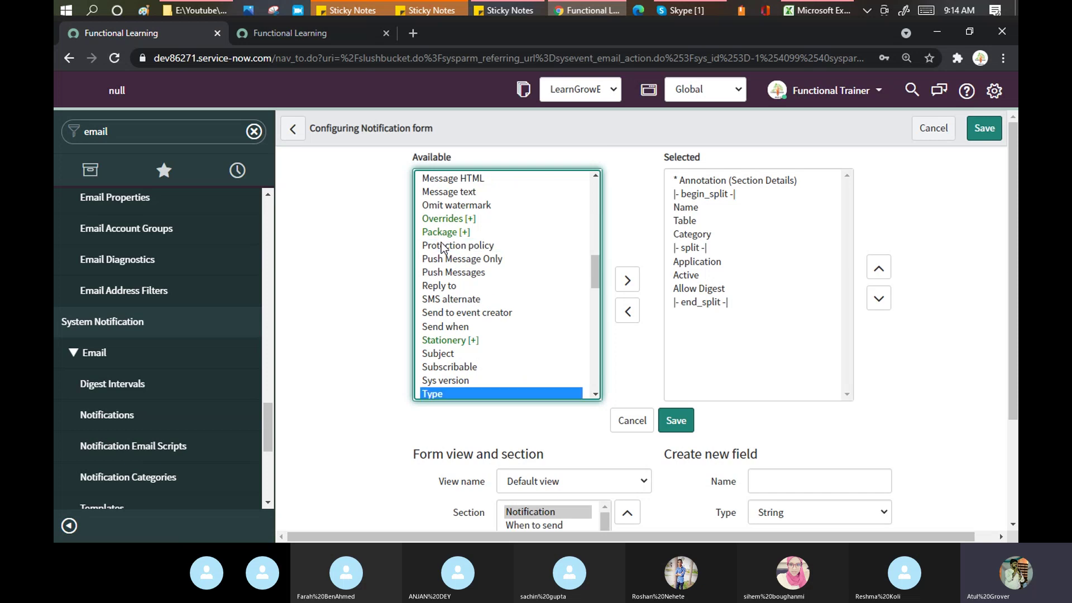
key(t)
key(t)
key(t)
key(t)
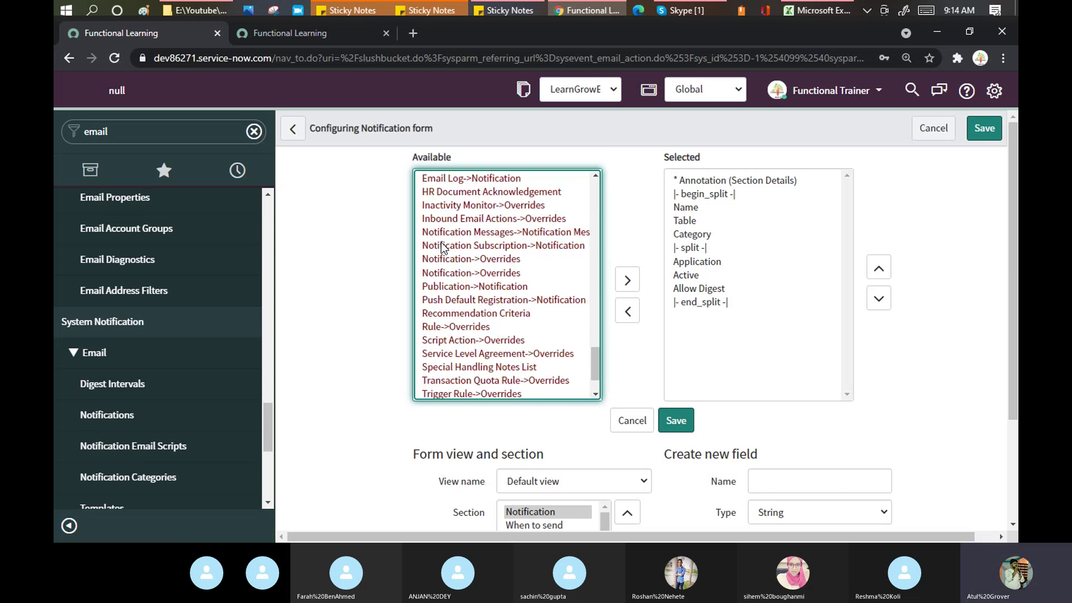
key(t)
key(t)
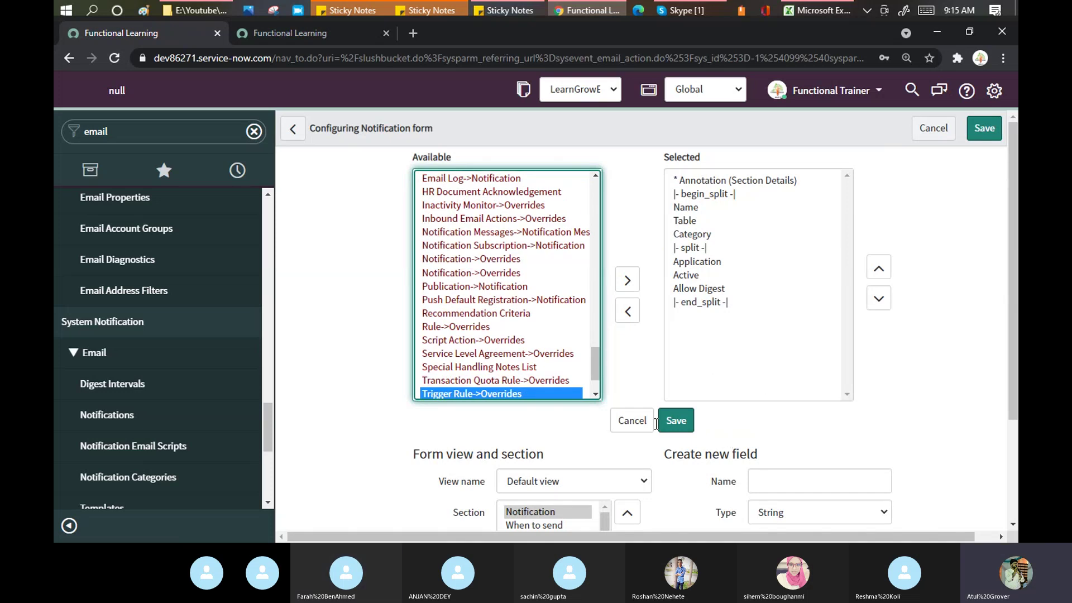
click(633, 427)
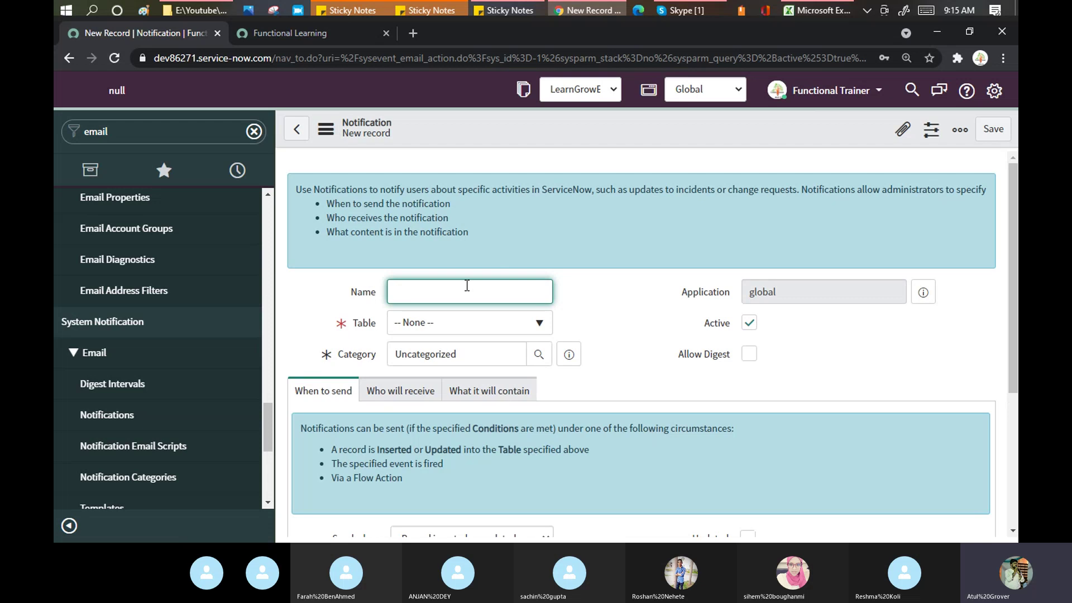
Step: Name the notification 'Functional Batch' and set its table to Incident [incident]
text(Func)
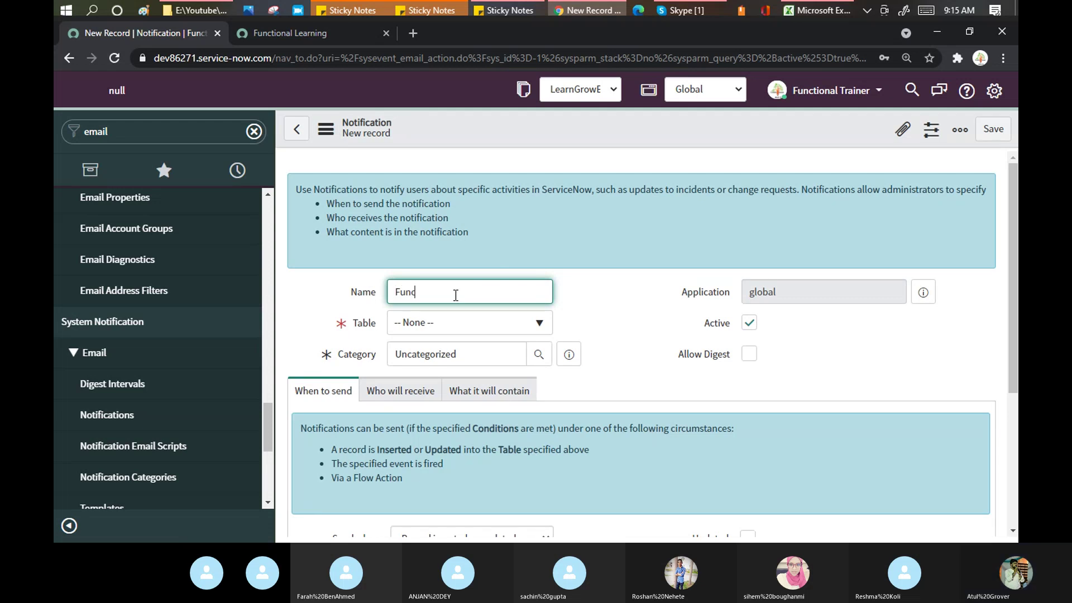
text(tional Batch)
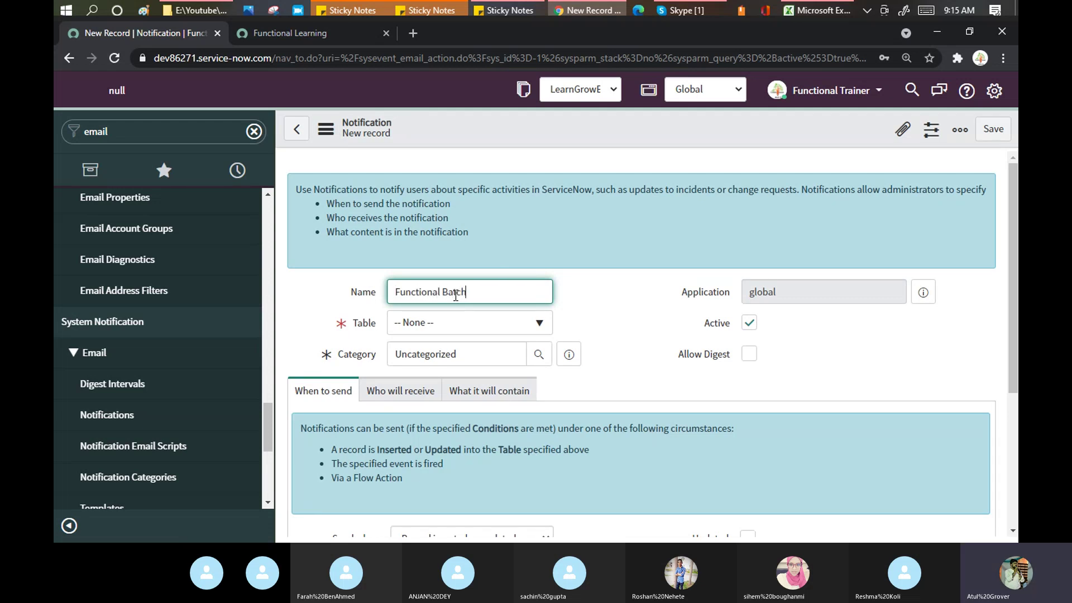
click(453, 324)
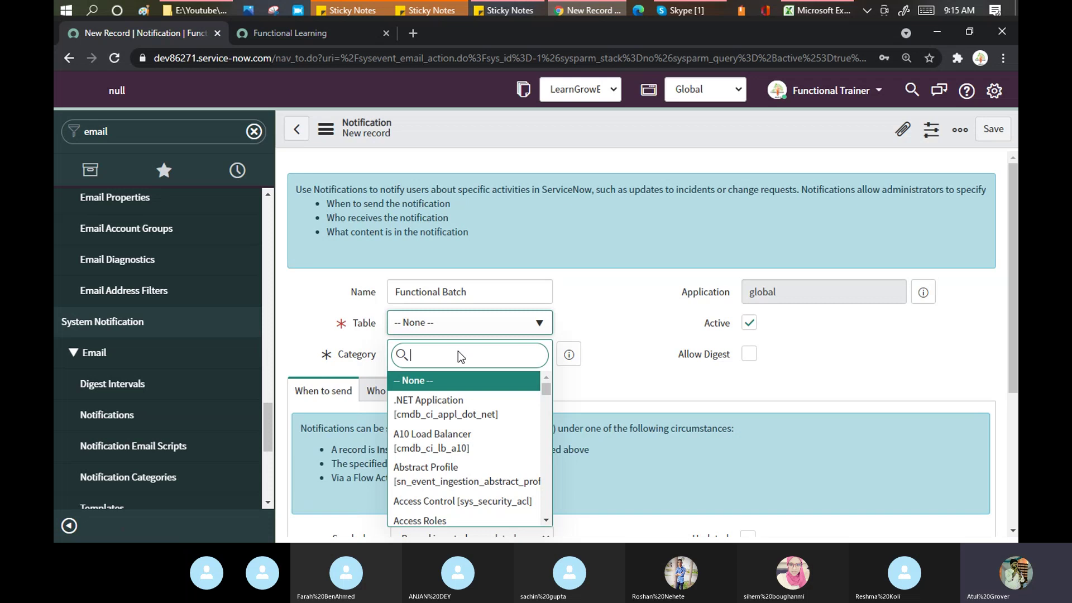
text(incide)
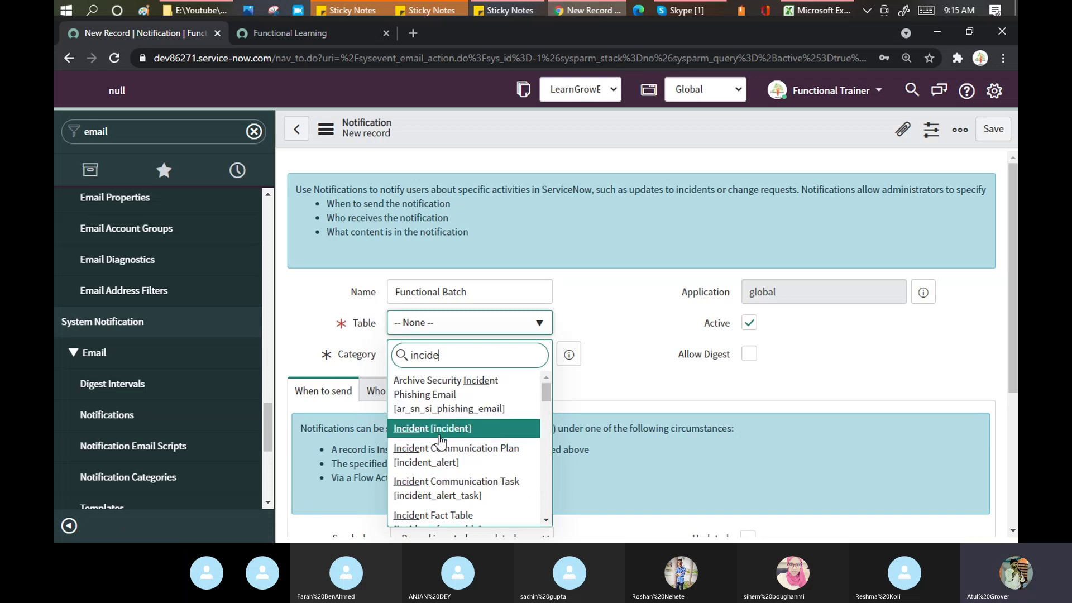
click(439, 434)
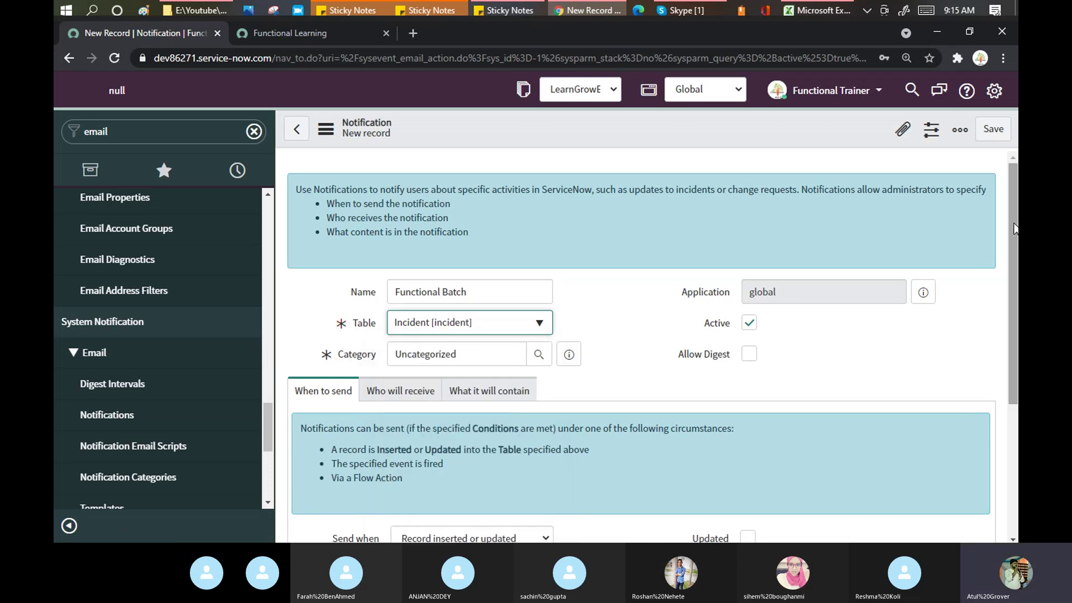
drag(1015, 227, 1017, 263)
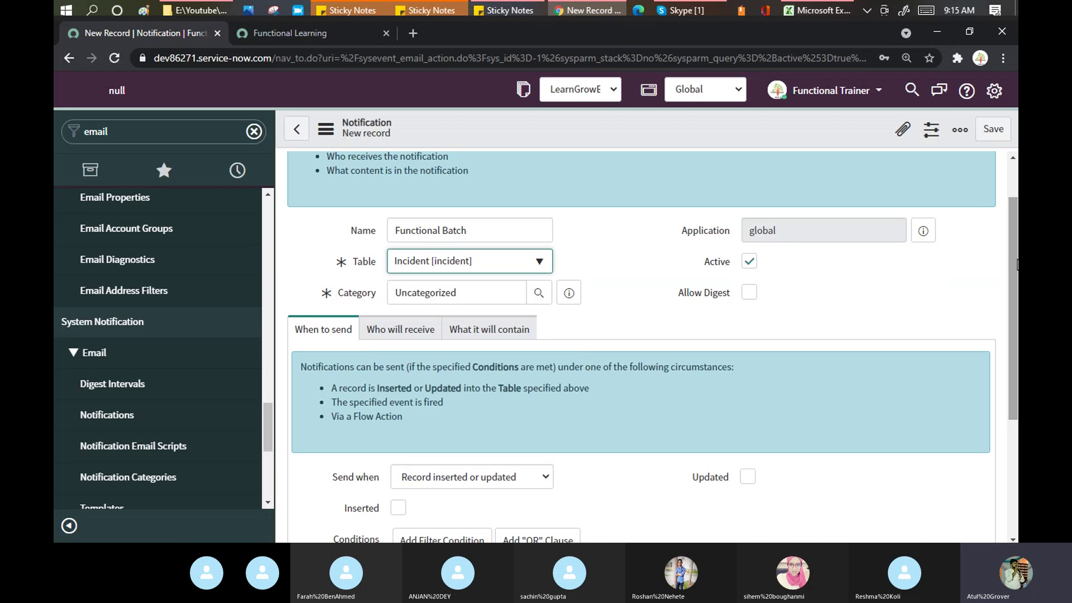
drag(1012, 210, 1016, 325)
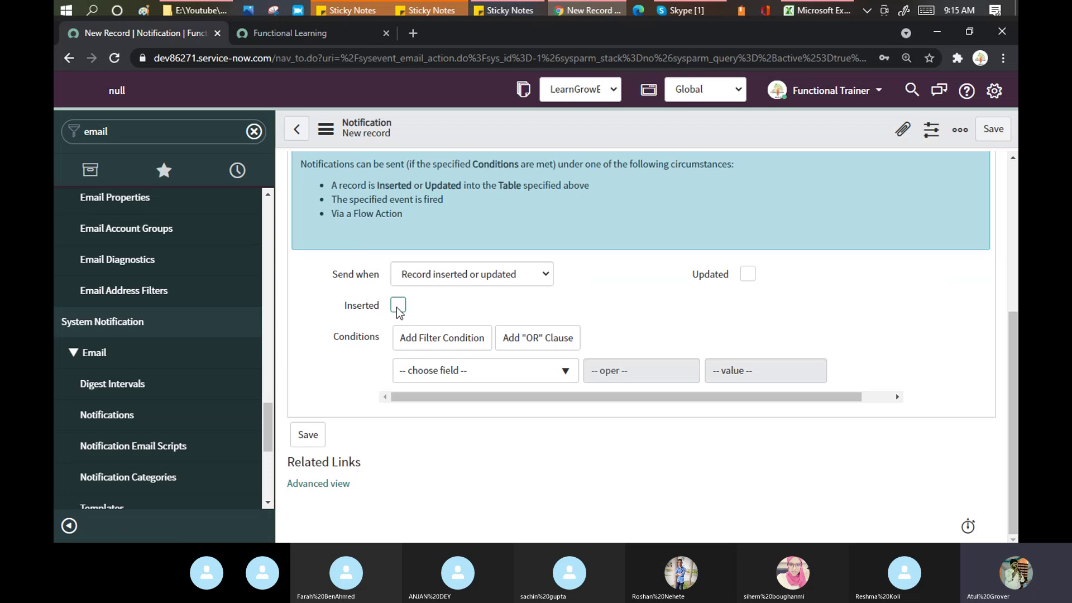
Step: Trigger on inserted records with the condition State is New, keeping Record inserted or updated
click(398, 307)
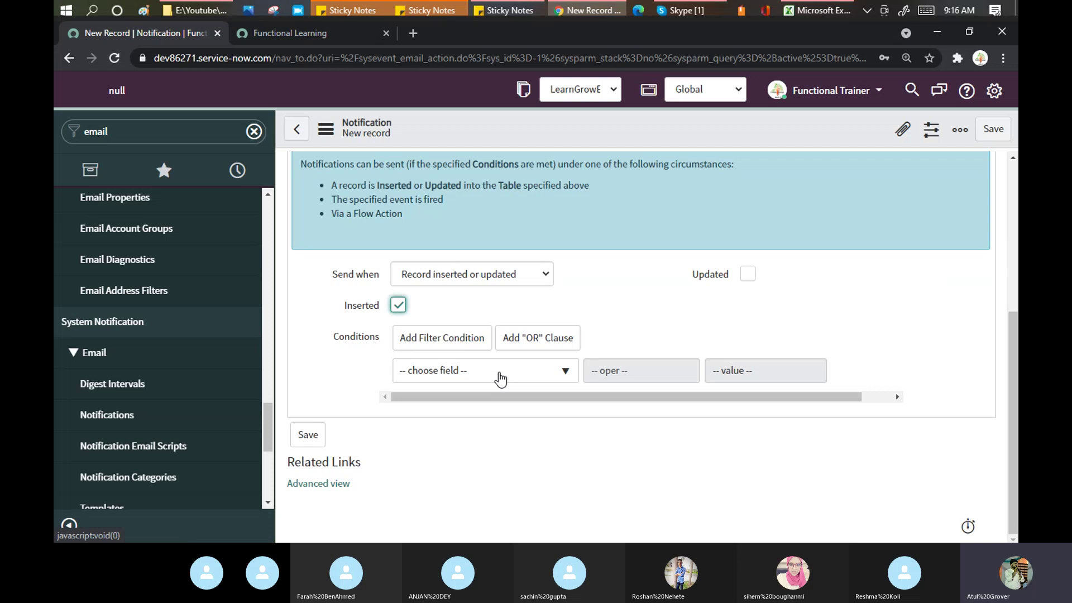
click(500, 379)
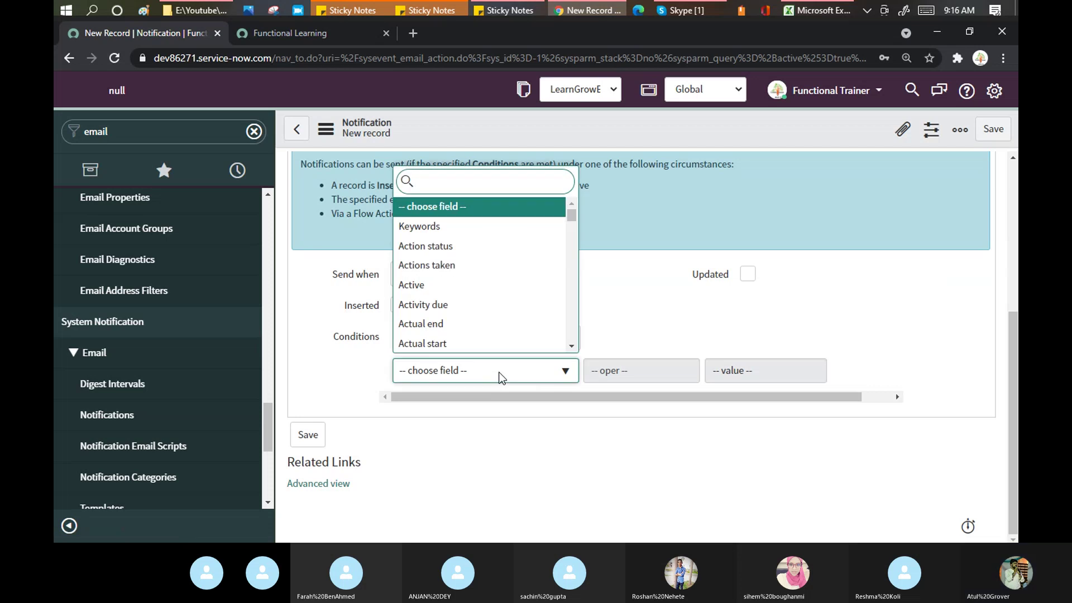
text(state)
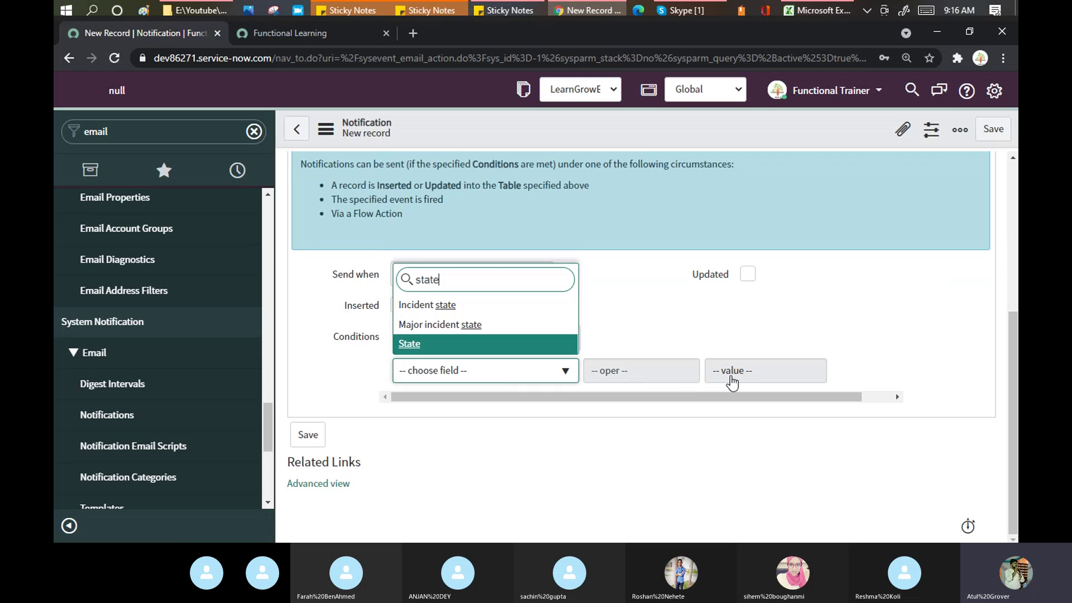
key(Return)
click(730, 375)
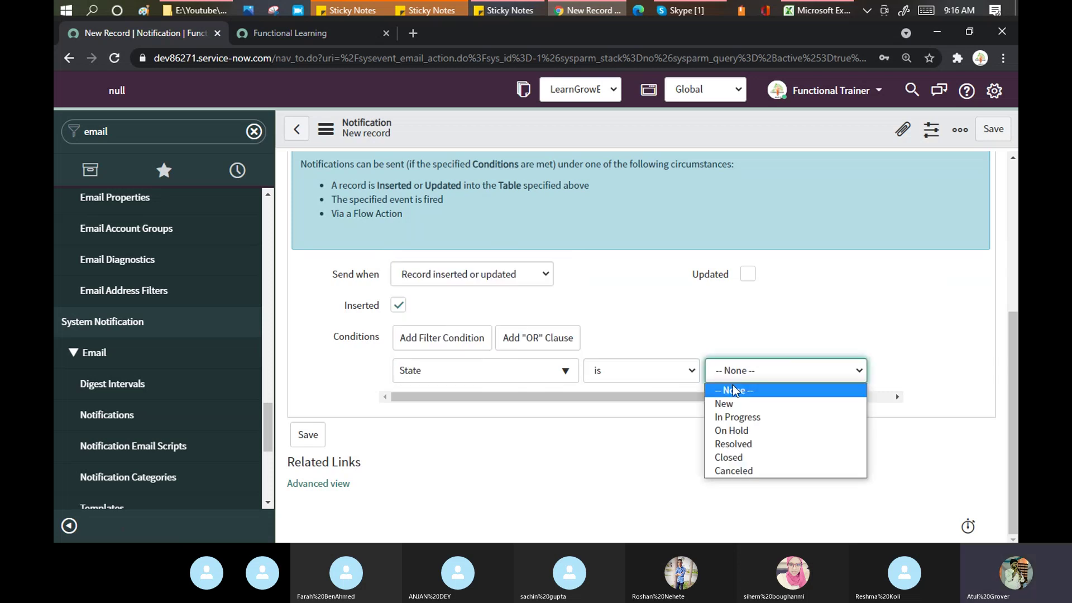
click(733, 403)
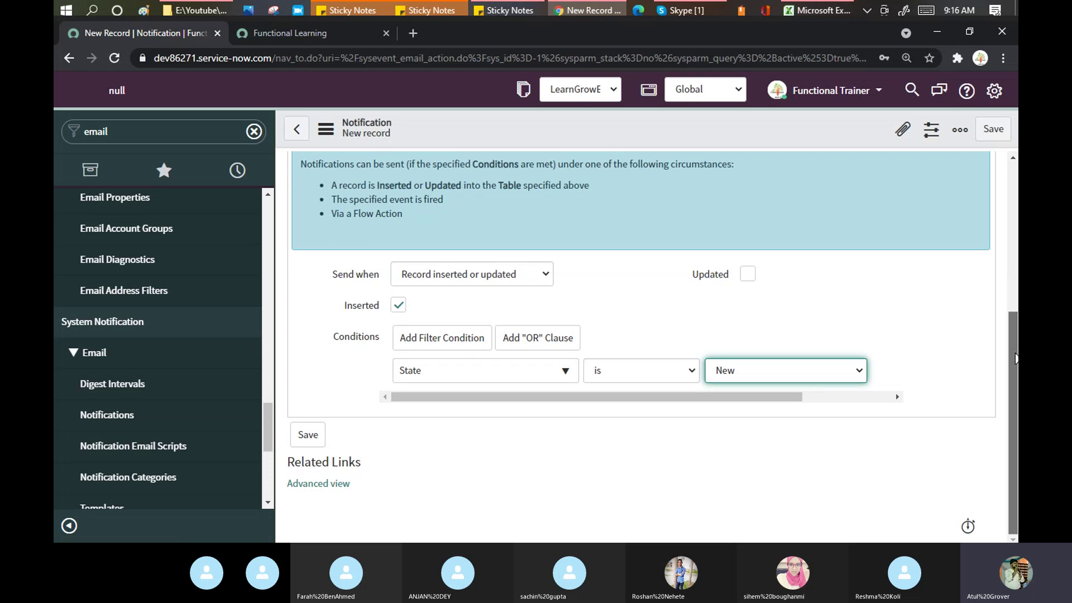
drag(1016, 358, 1015, 319)
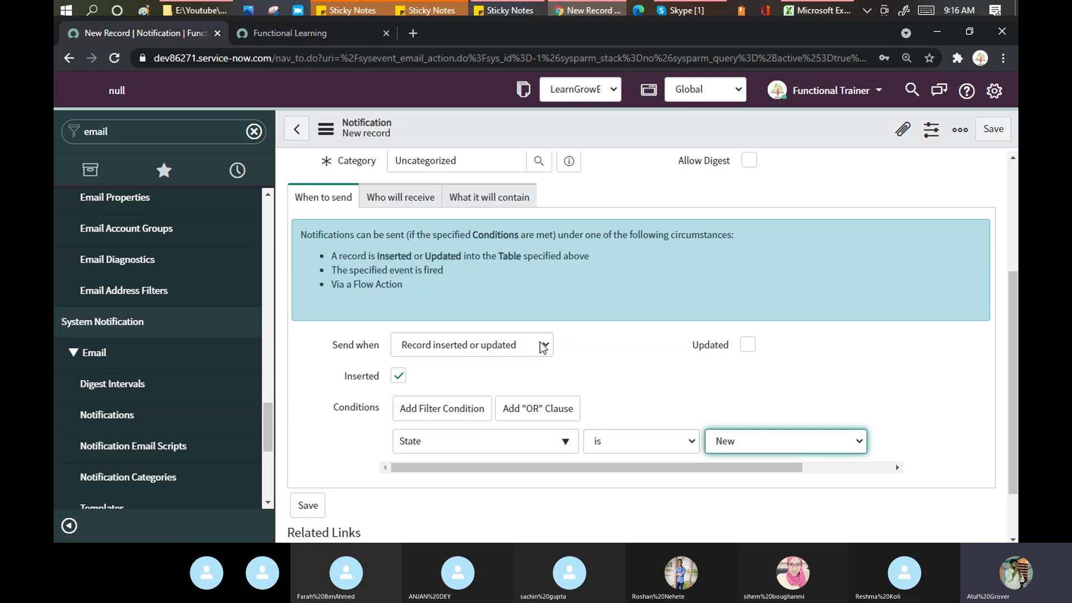
click(543, 347)
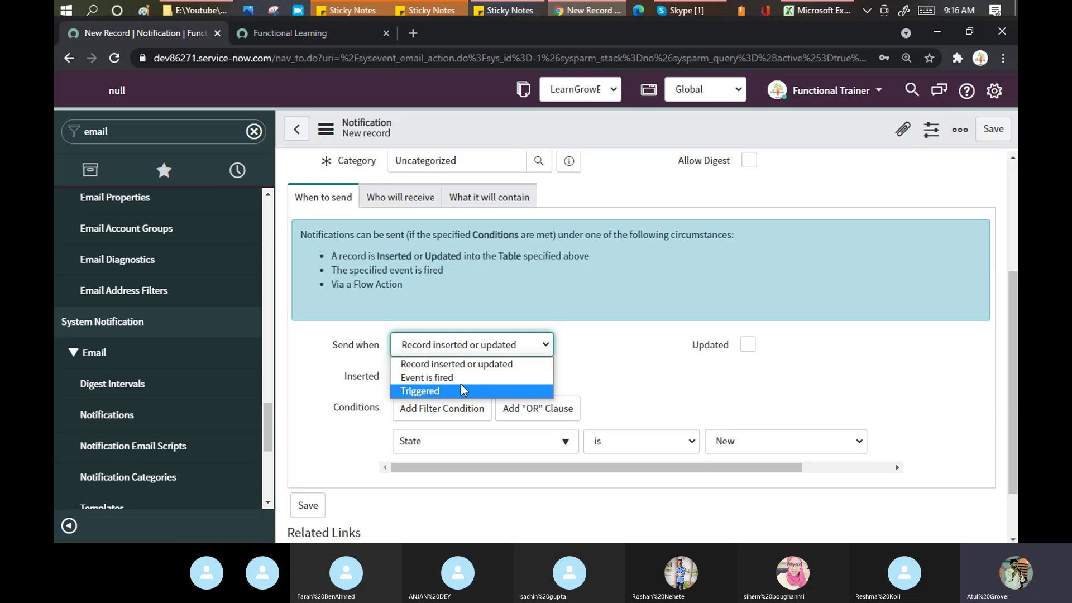
click(610, 374)
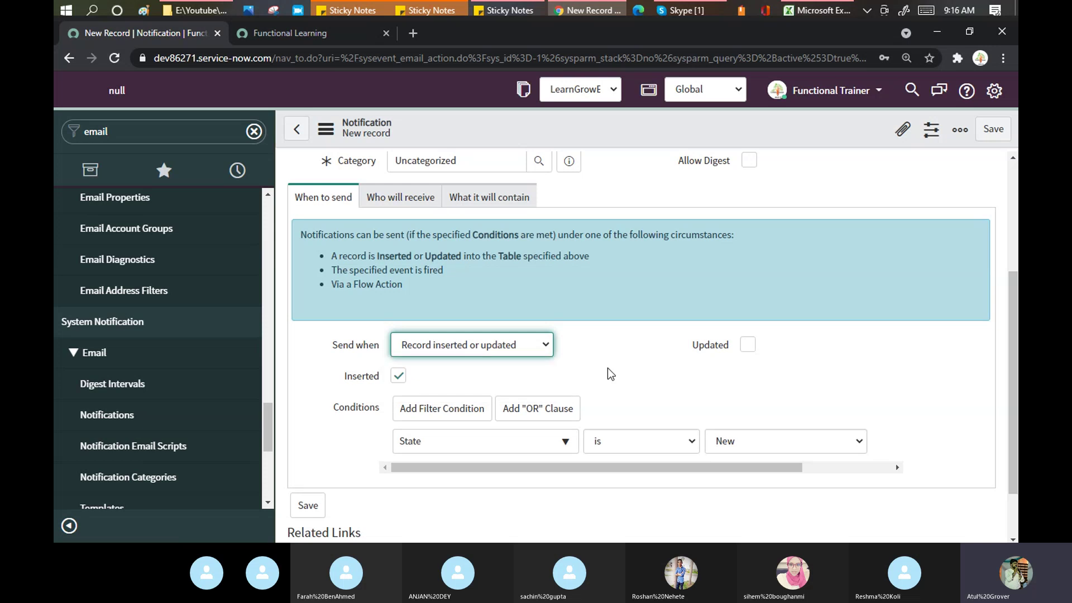
click(396, 196)
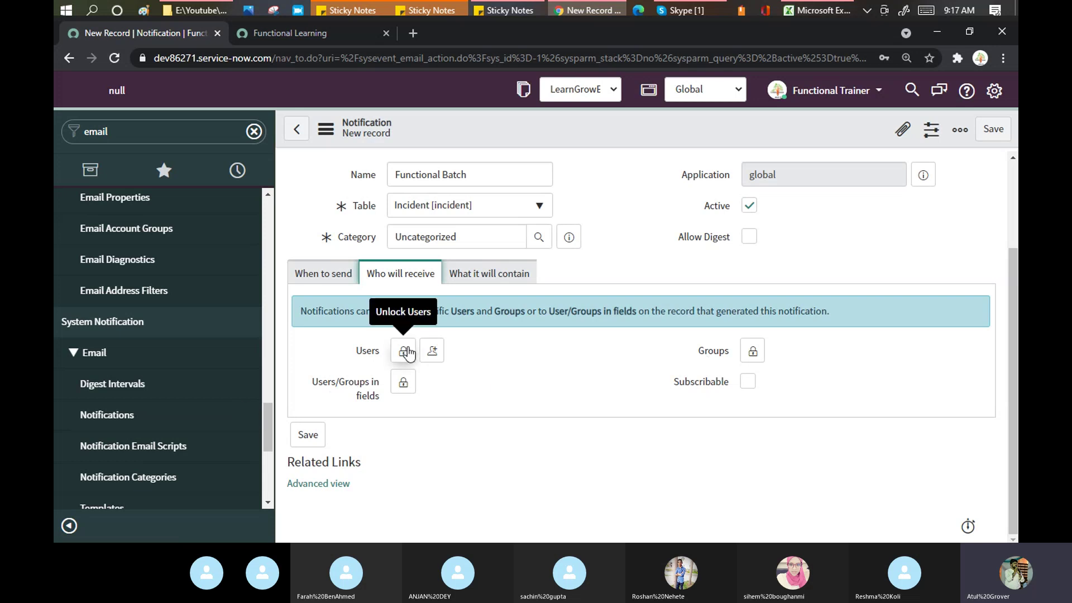
click(406, 353)
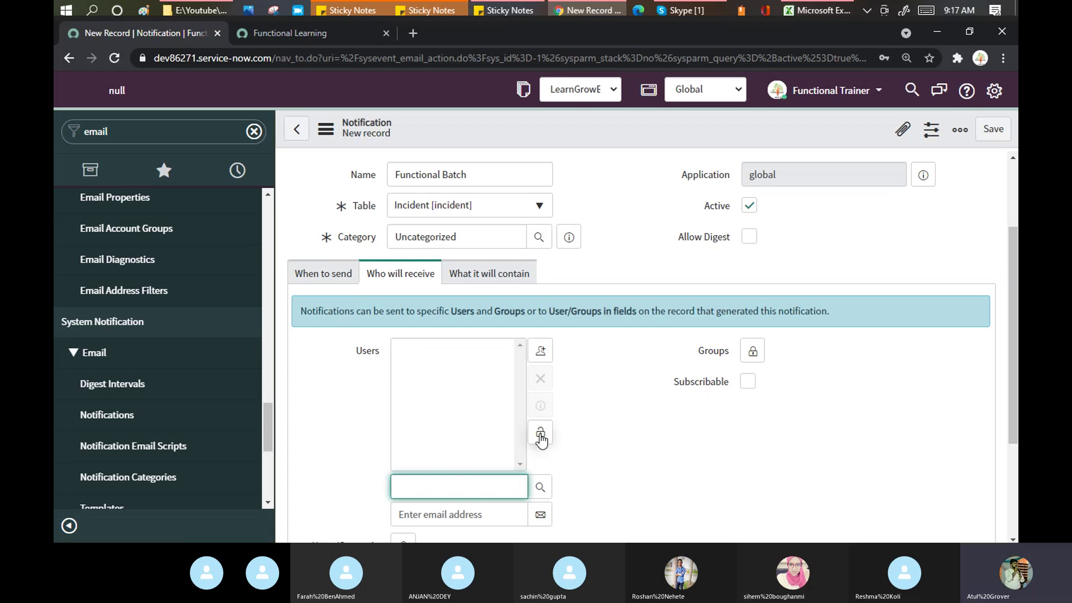
scroll(642, 346, down, 2)
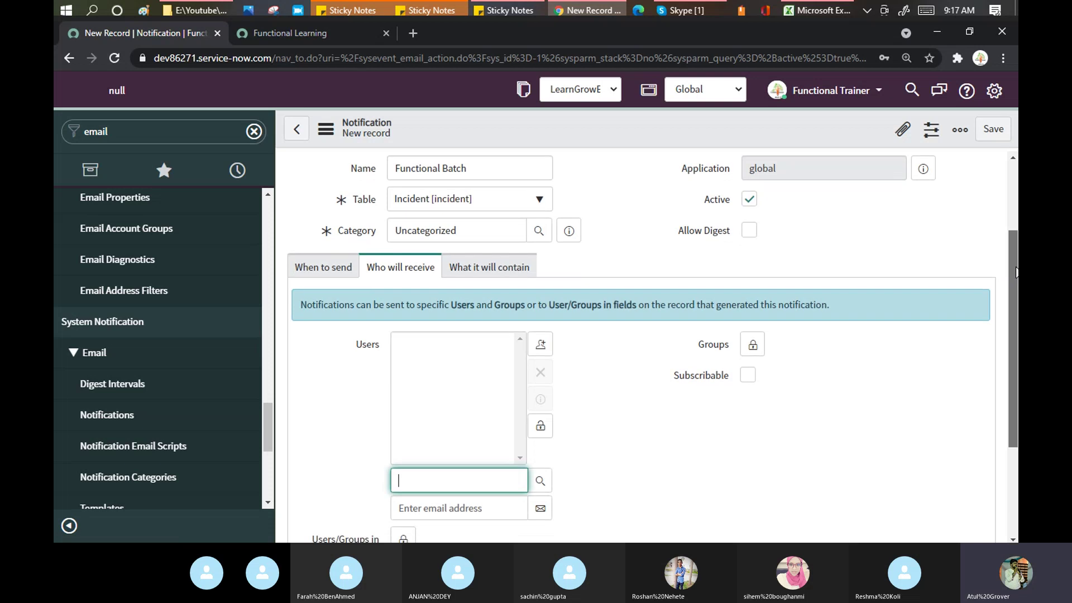
scroll(642, 346, down, 2)
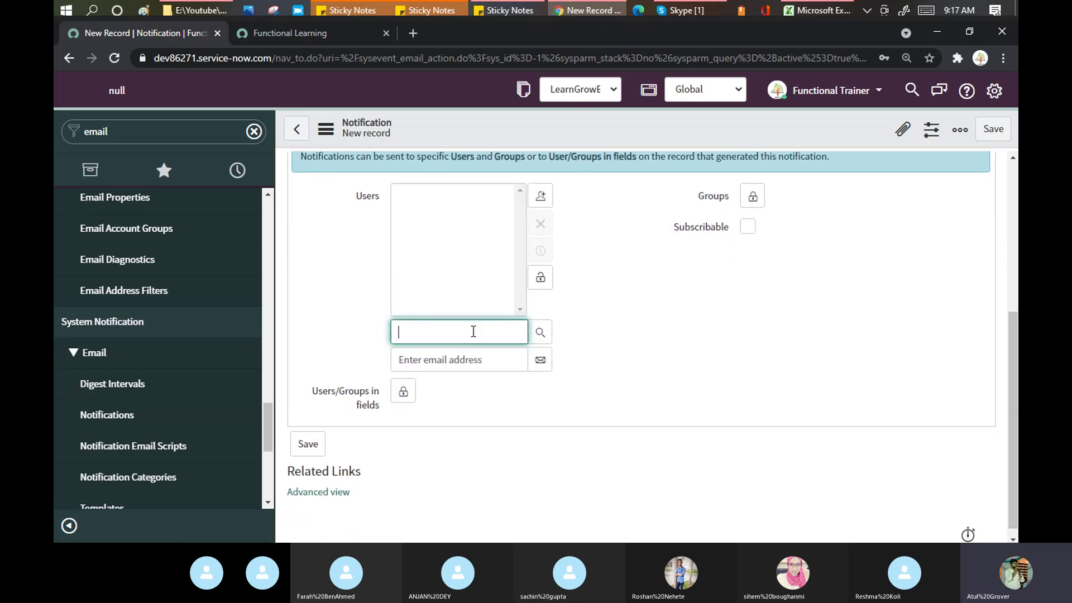
text(call)
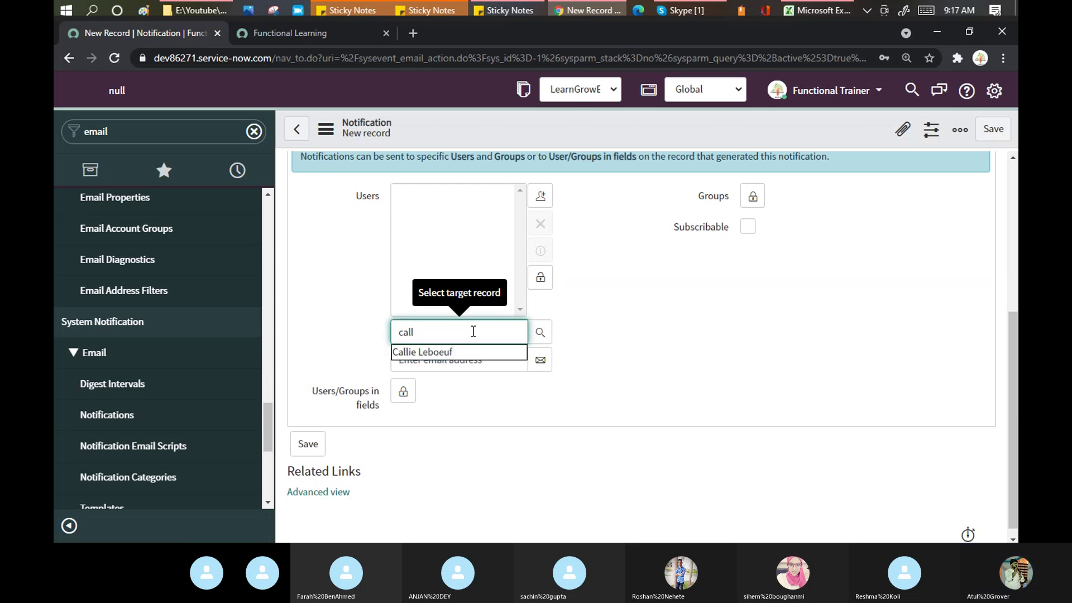
key(BackSpace)
key(BackSpace)
key(BackSpace)
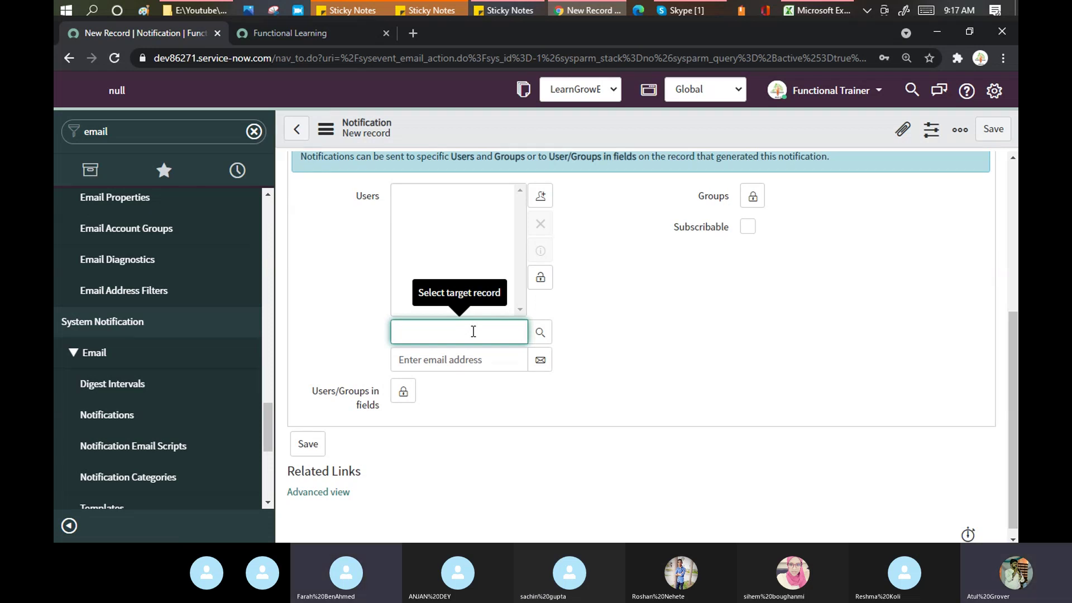
click(732, 280)
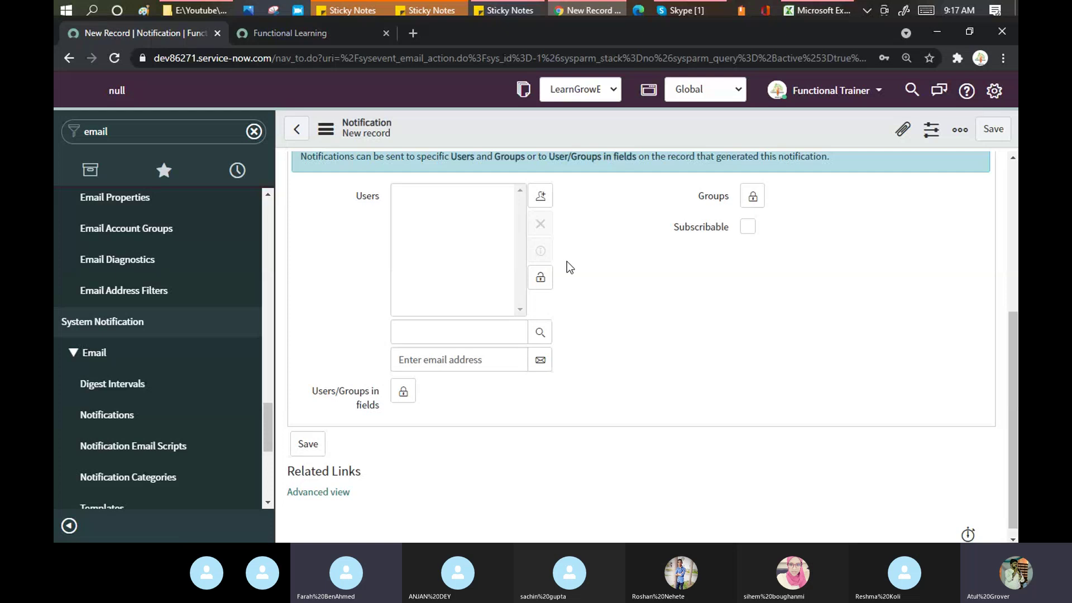
click(540, 277)
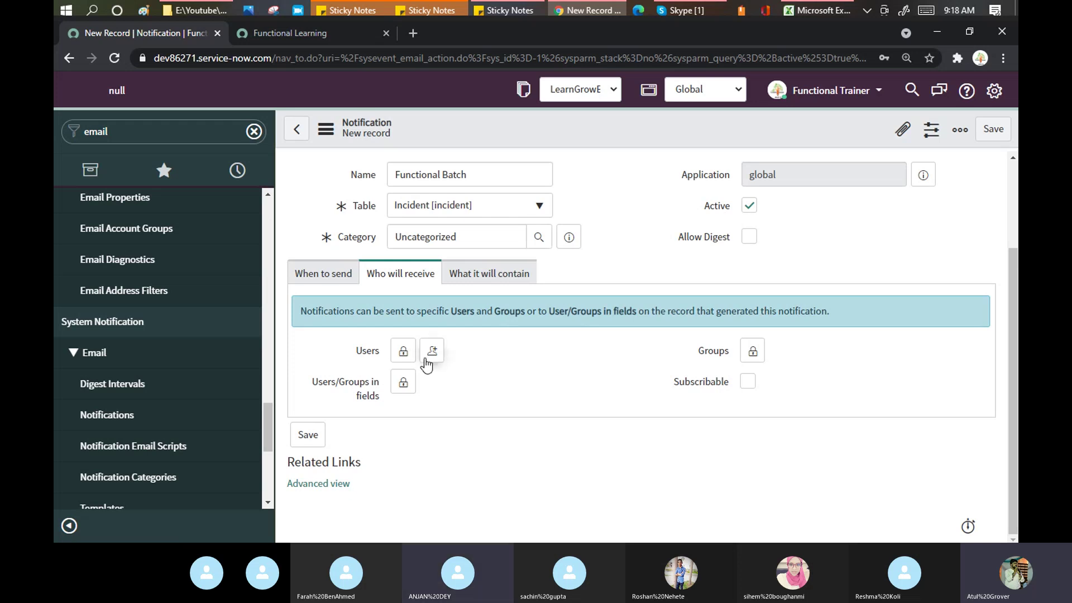
Step: Unlock the Users recipient list and browse the user lookup without picking anyone
click(404, 353)
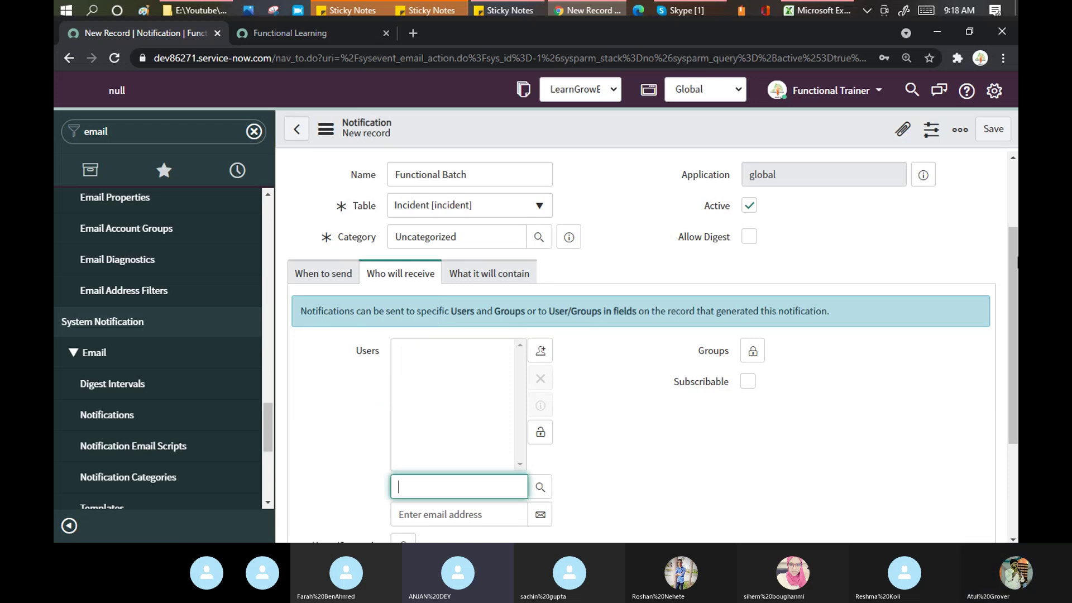
drag(1013, 254, 1016, 339)
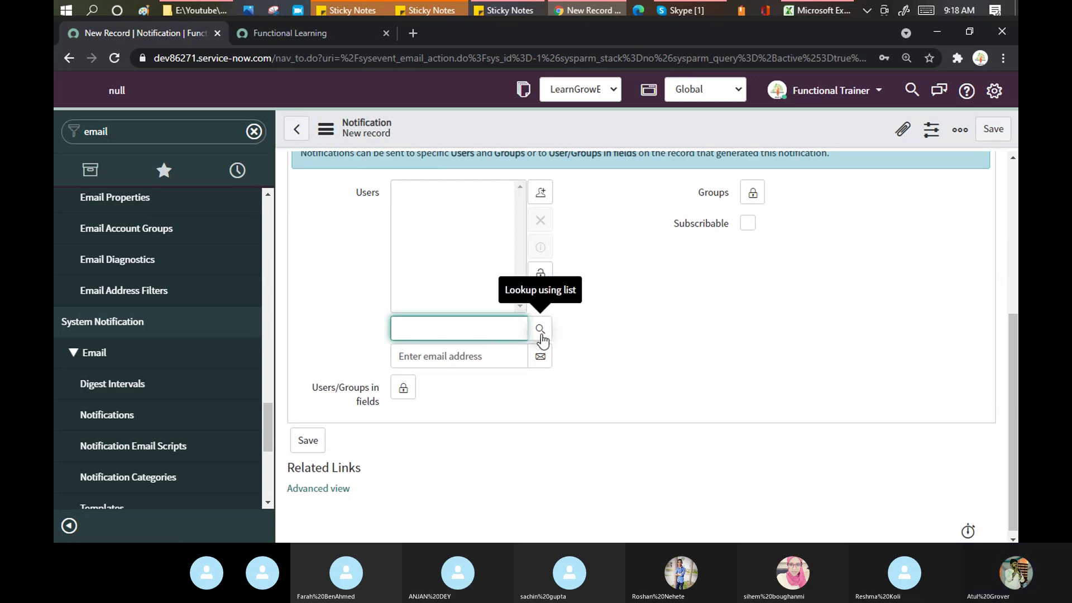
click(541, 334)
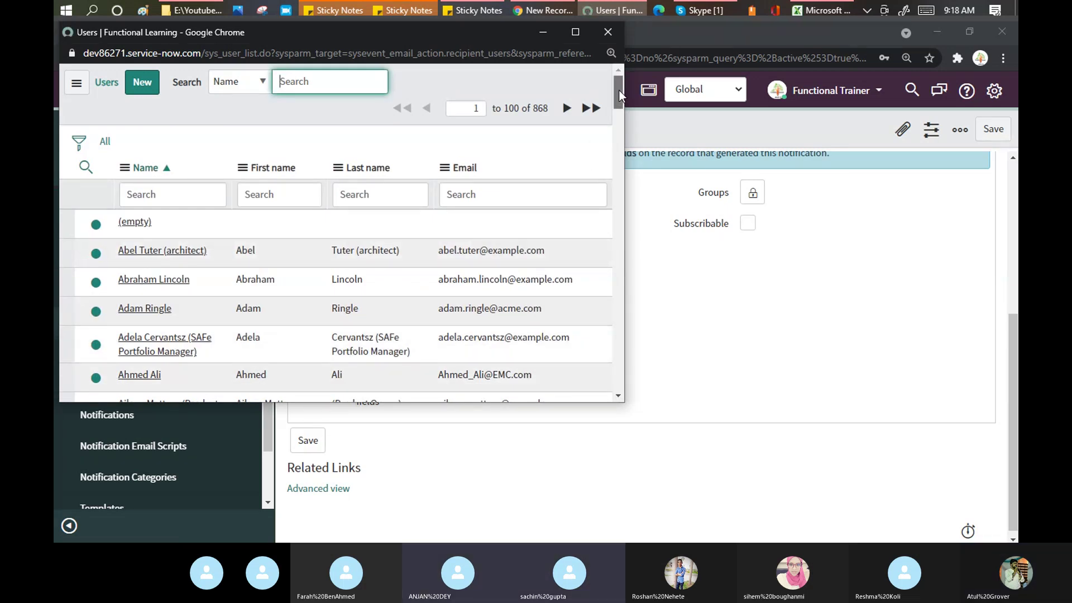
mouse_move(619, 89)
mouse_down()
mouse_move(633, 182)
mouse_move(630, 83)
mouse_up()
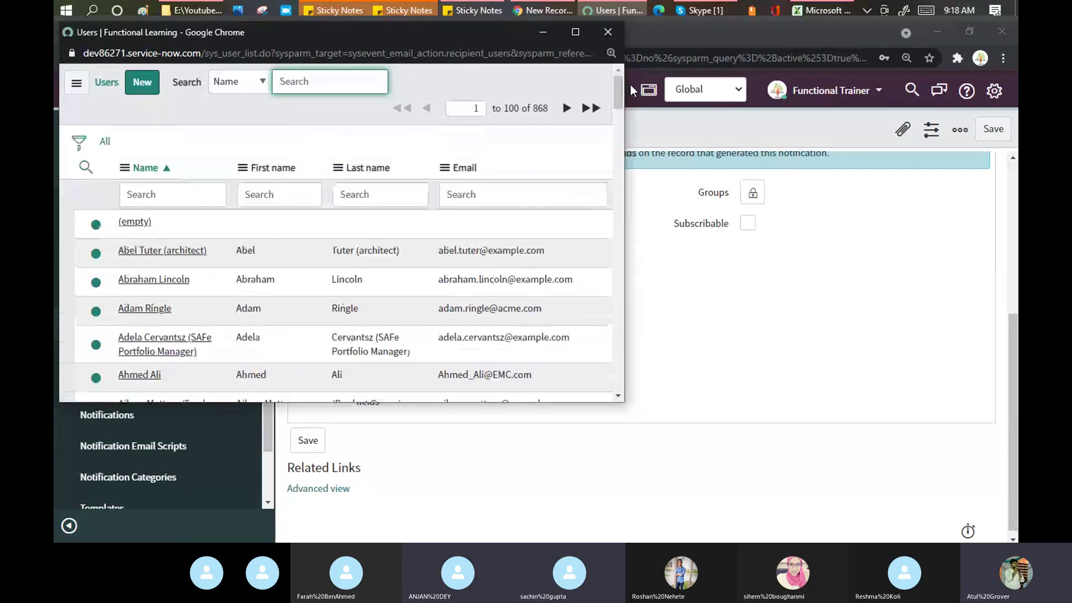
click(605, 31)
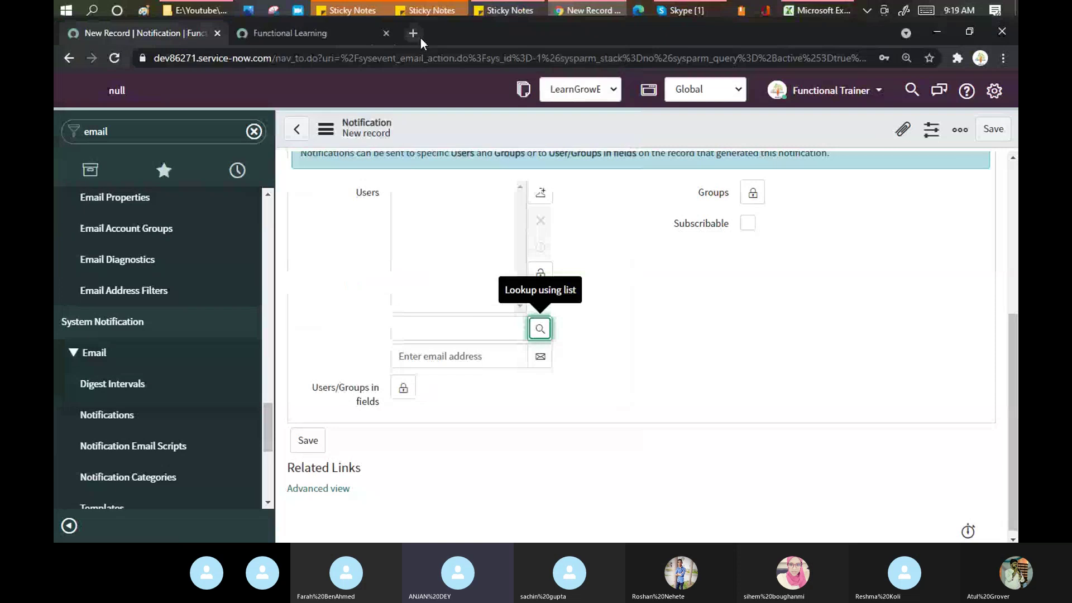
Step: Load a blank incident form via incident.do in the second tab, then return to the notification
click(346, 32)
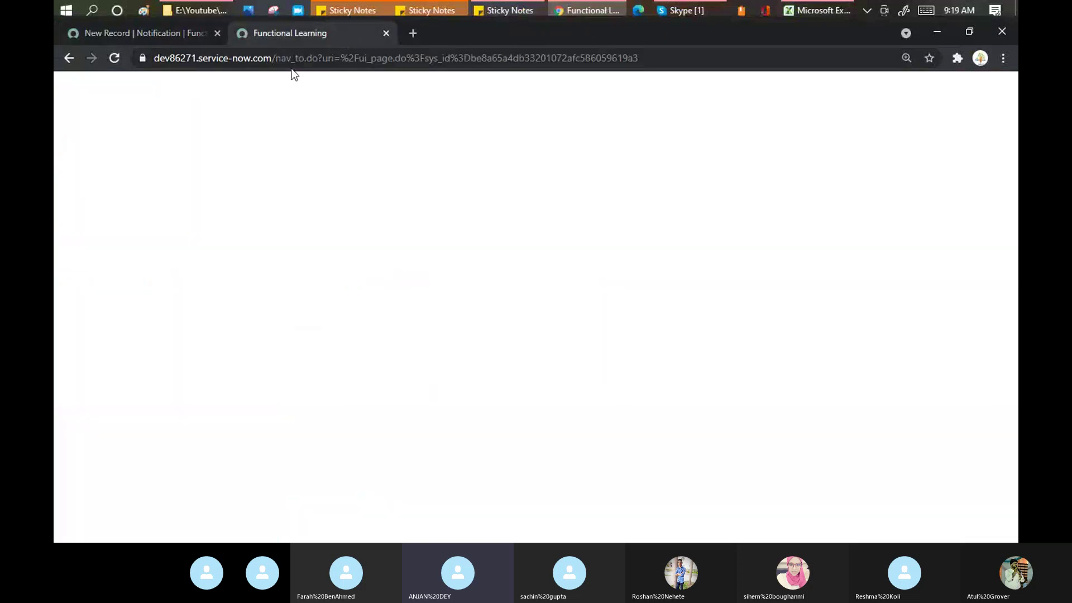
drag(278, 64, 771, 33)
text(incid)
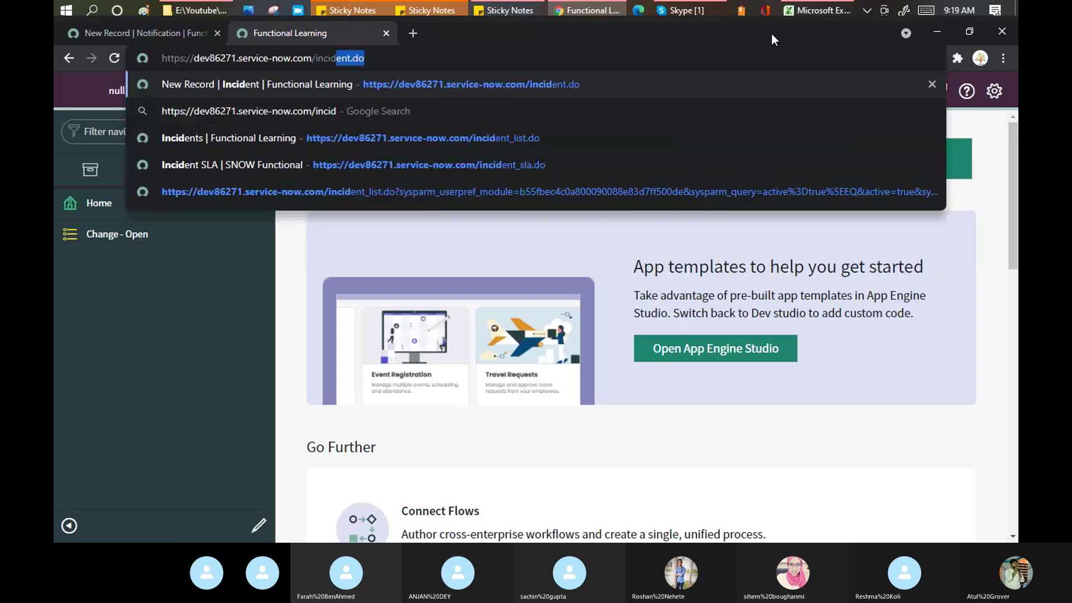
key(Return)
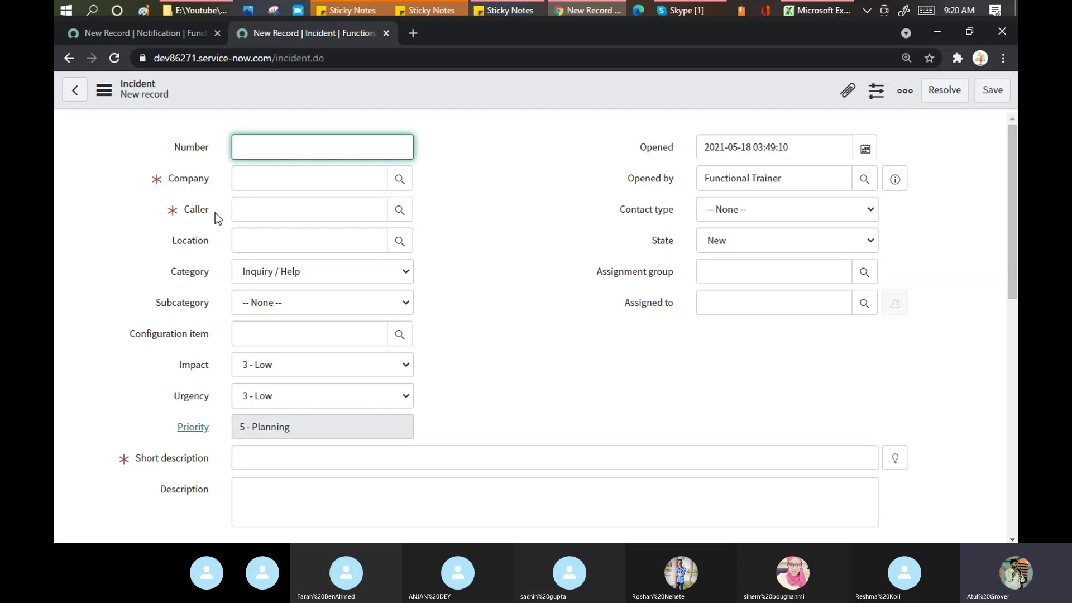
mouse_move(202, 213)
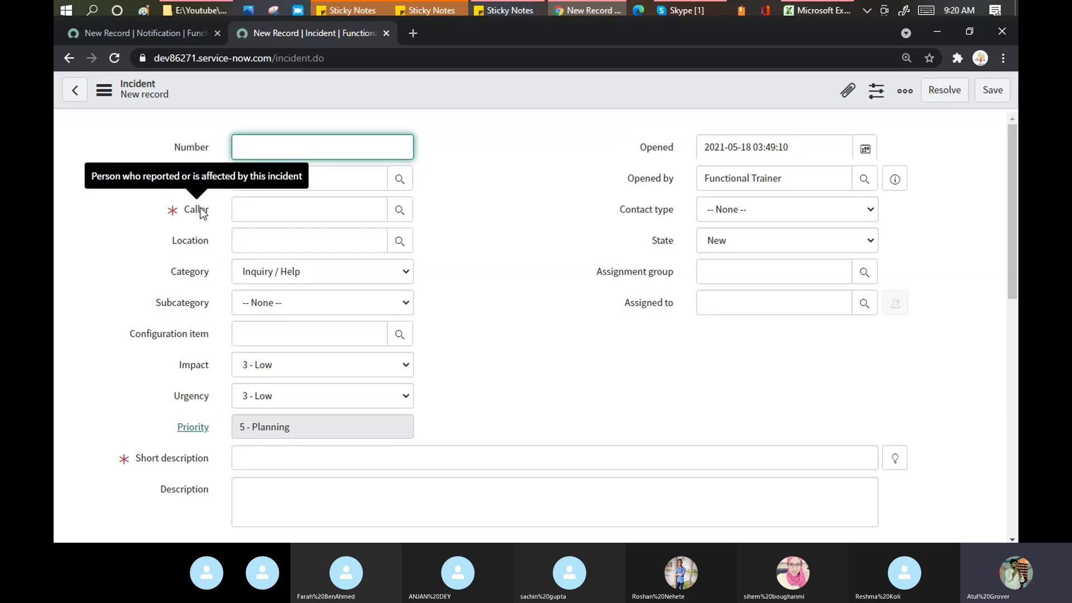
click(403, 227)
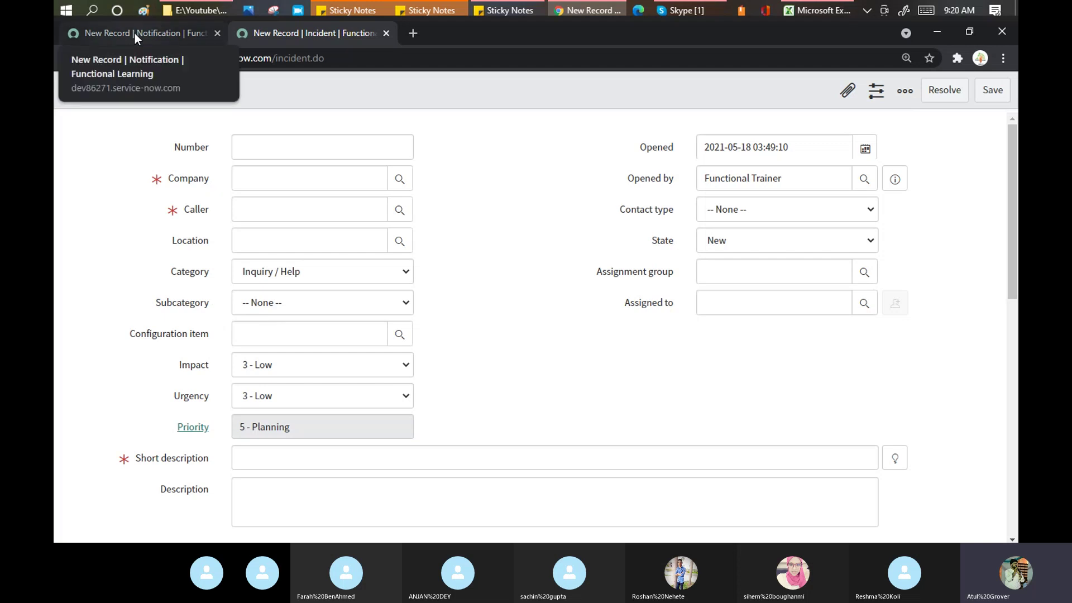
click(135, 33)
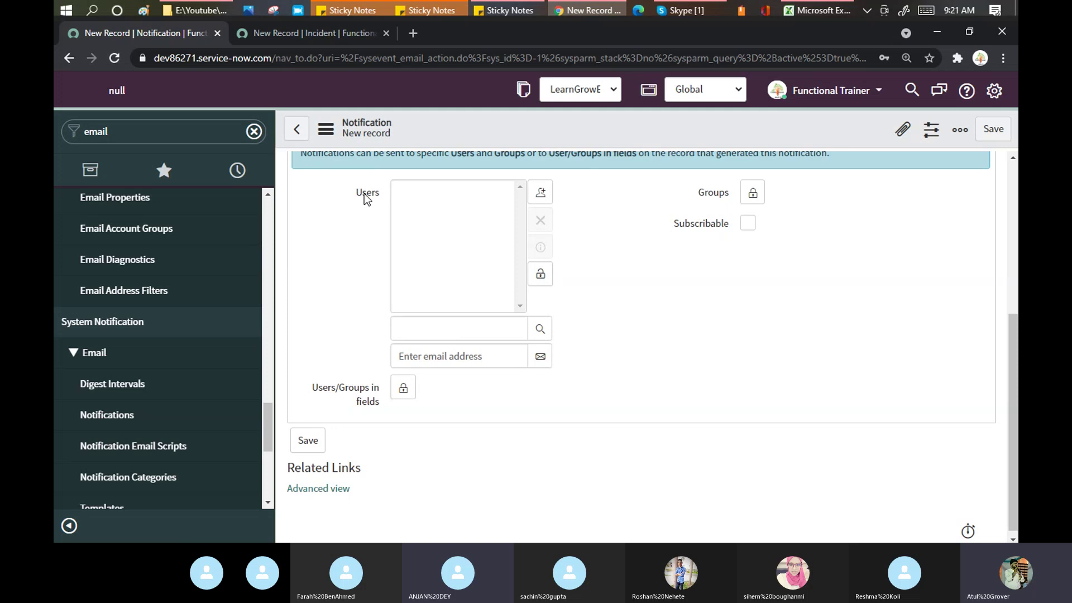
Step: Lock the Users list, then add Caller (+) to Users/Groups in fields and lock it
mouse_move(373, 200)
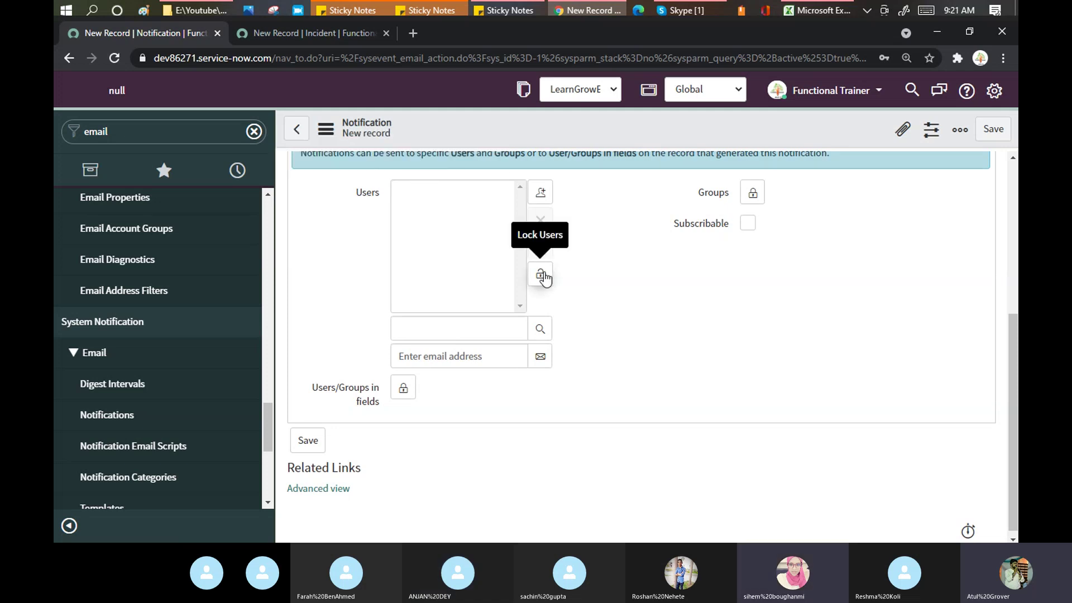
click(540, 274)
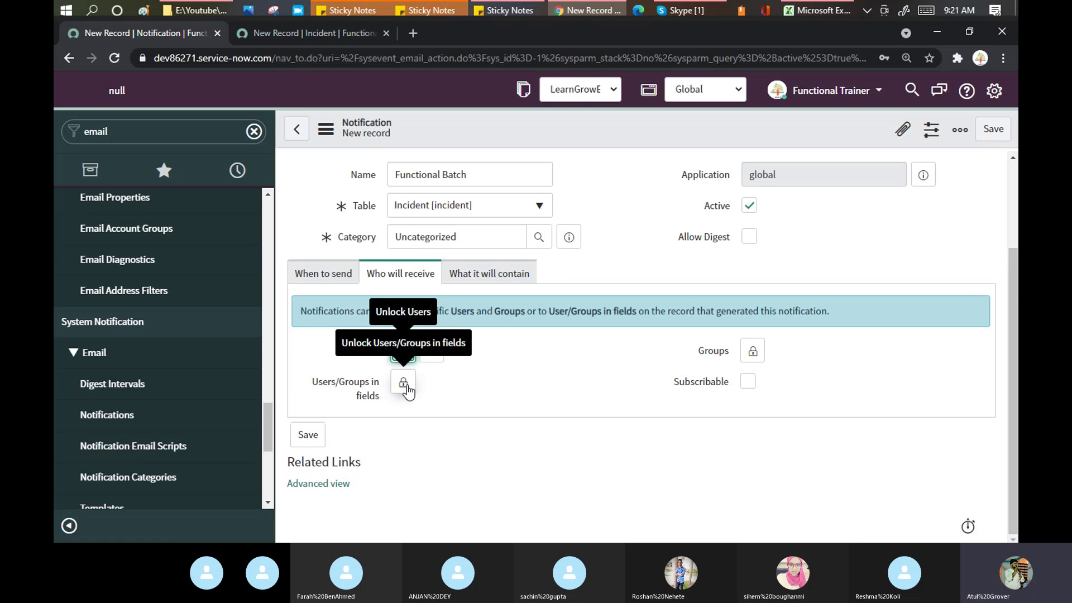
click(403, 382)
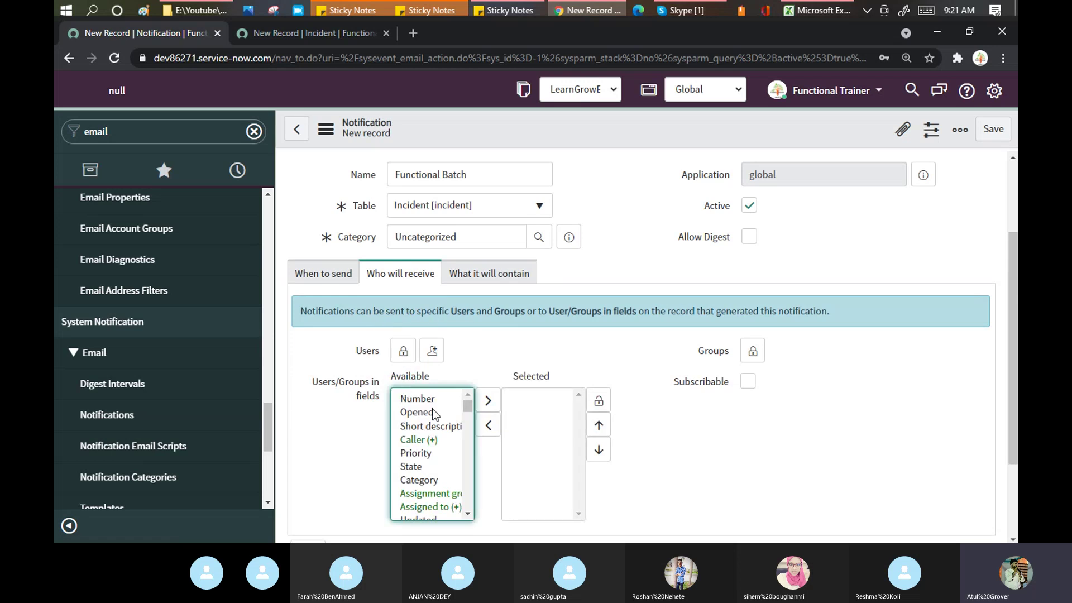
click(314, 33)
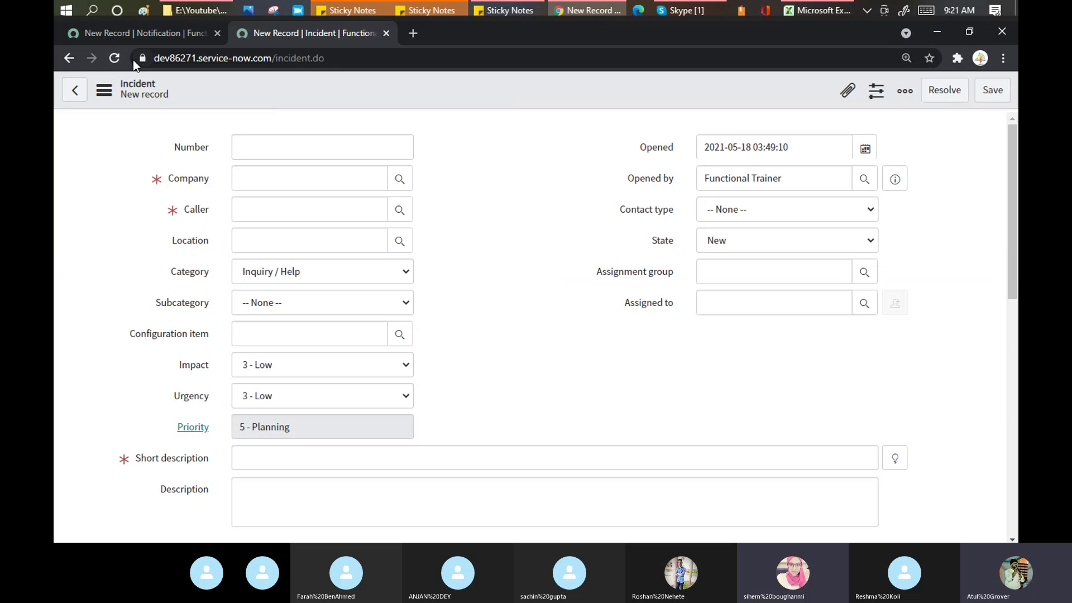
click(162, 35)
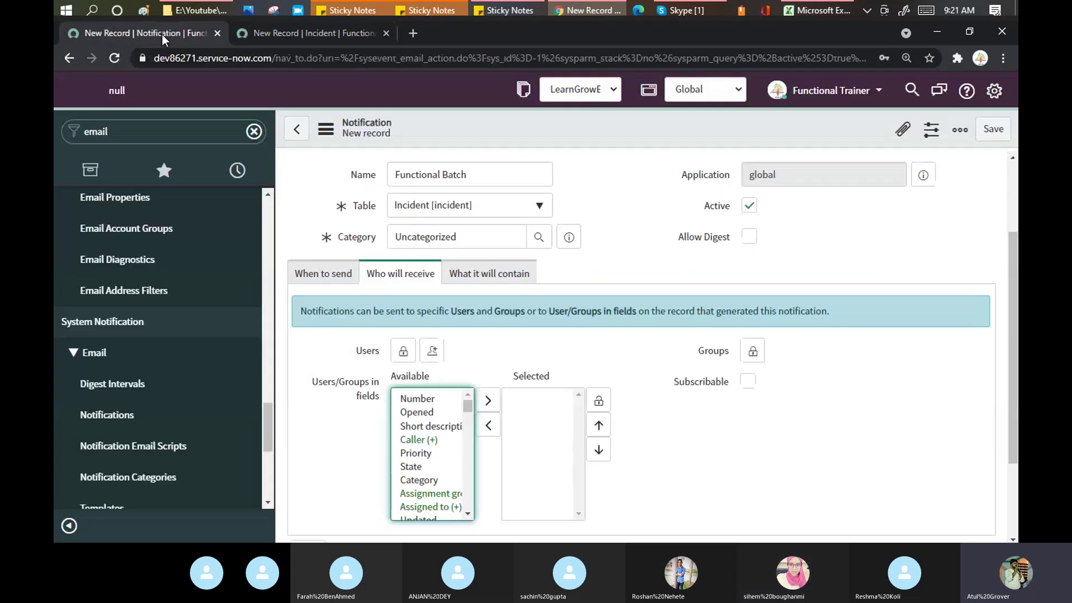
click(430, 426)
click(427, 440)
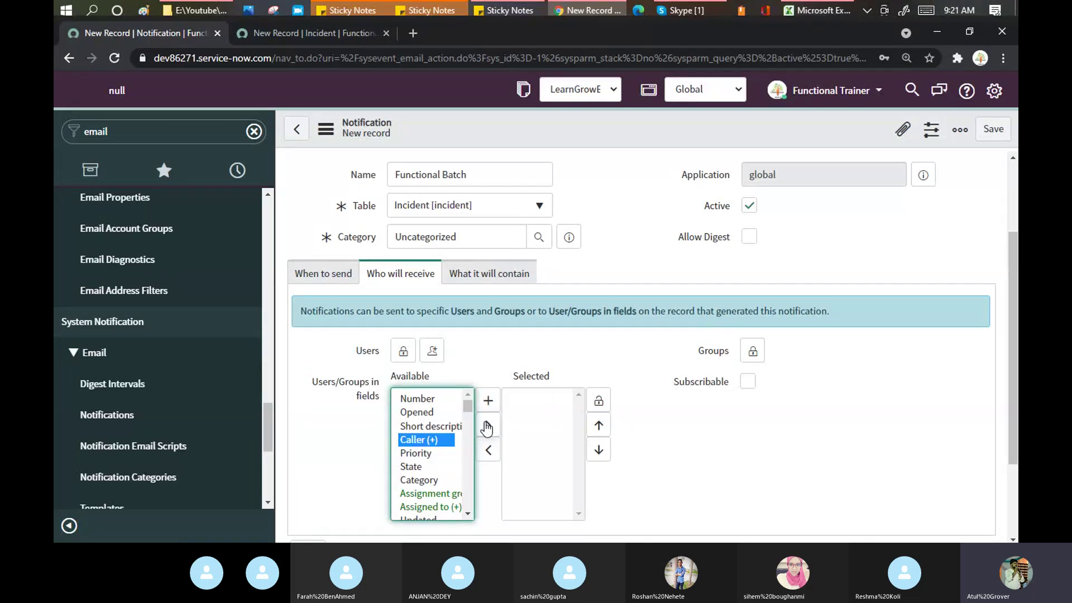
click(487, 428)
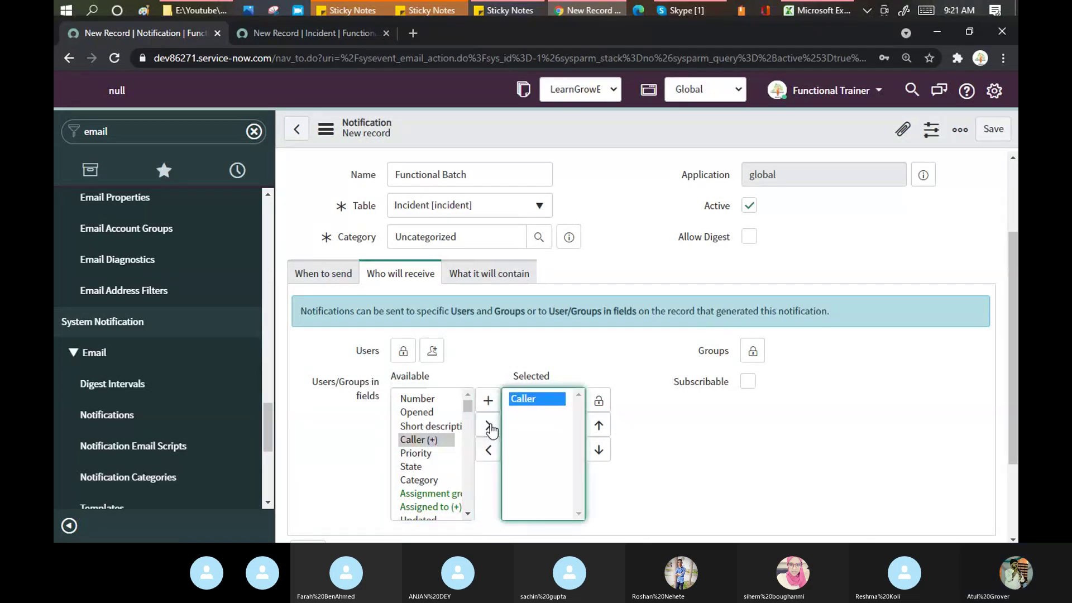
click(599, 402)
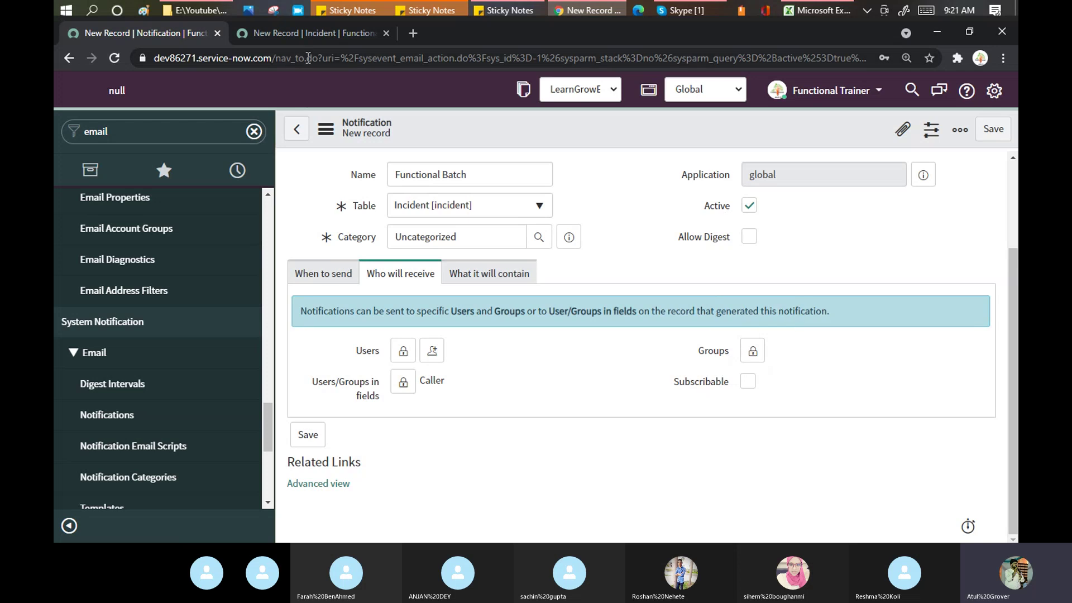
Step: Replace the incident.do address with sys_user_list.do to load the Users list
click(323, 35)
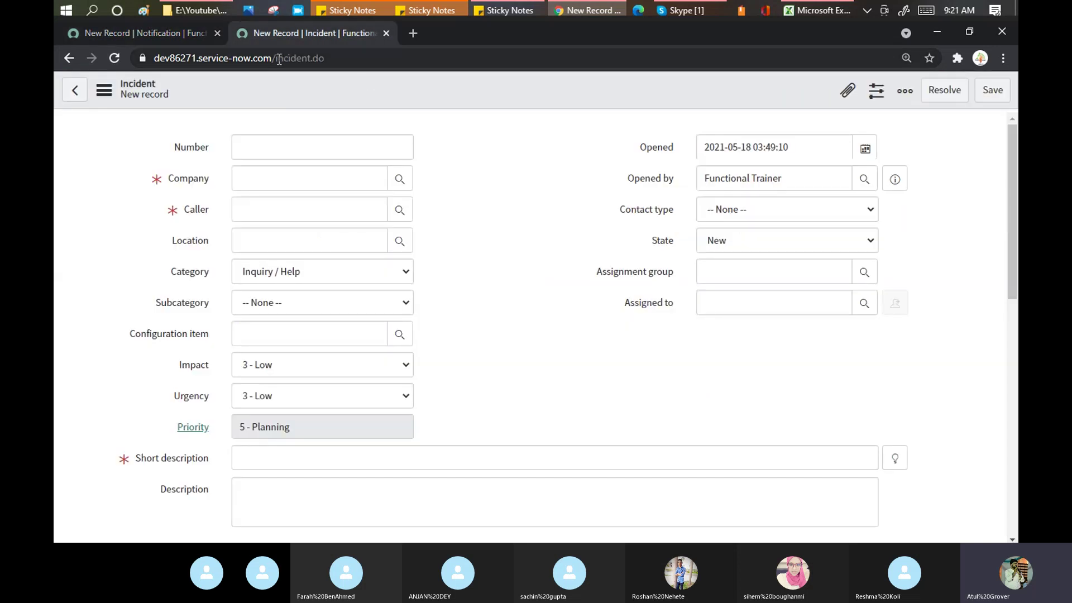
drag(310, 59, 374, 52)
key(BackSpace)
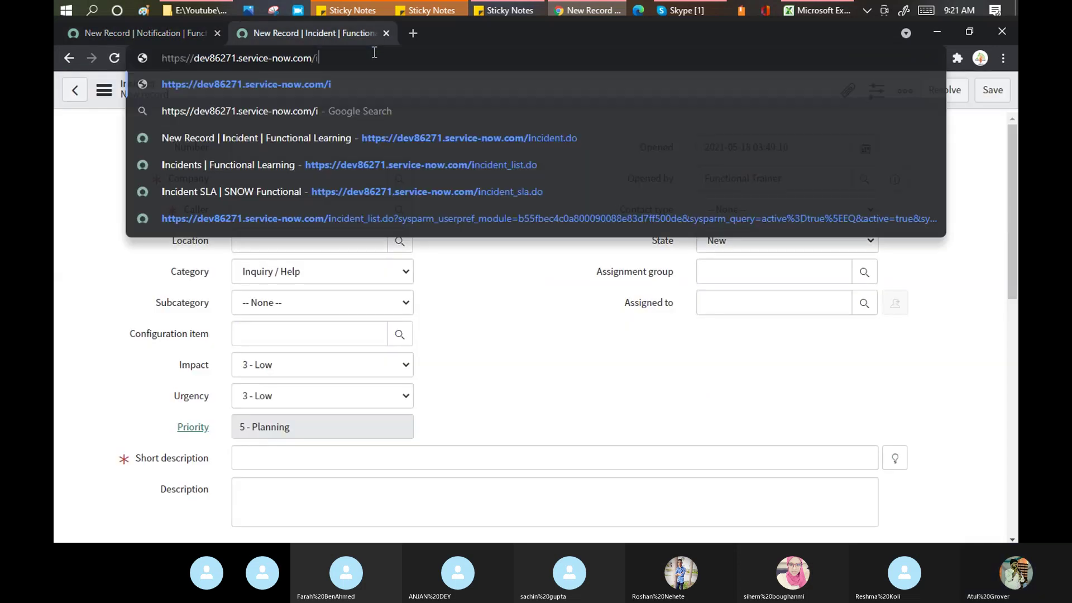
text(sys_user.do)
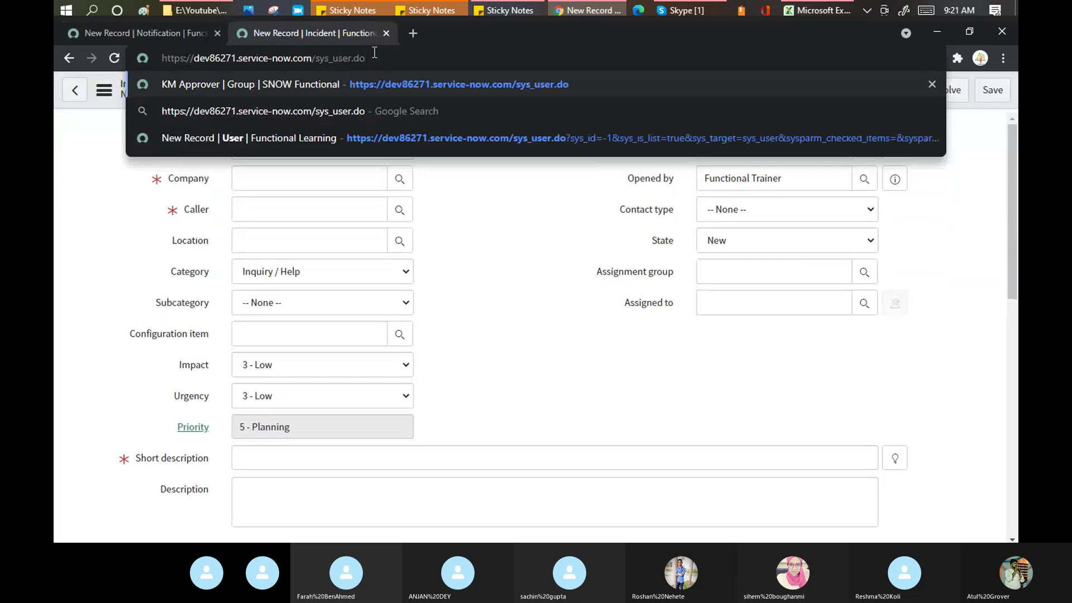
key(Left)
text(_list)
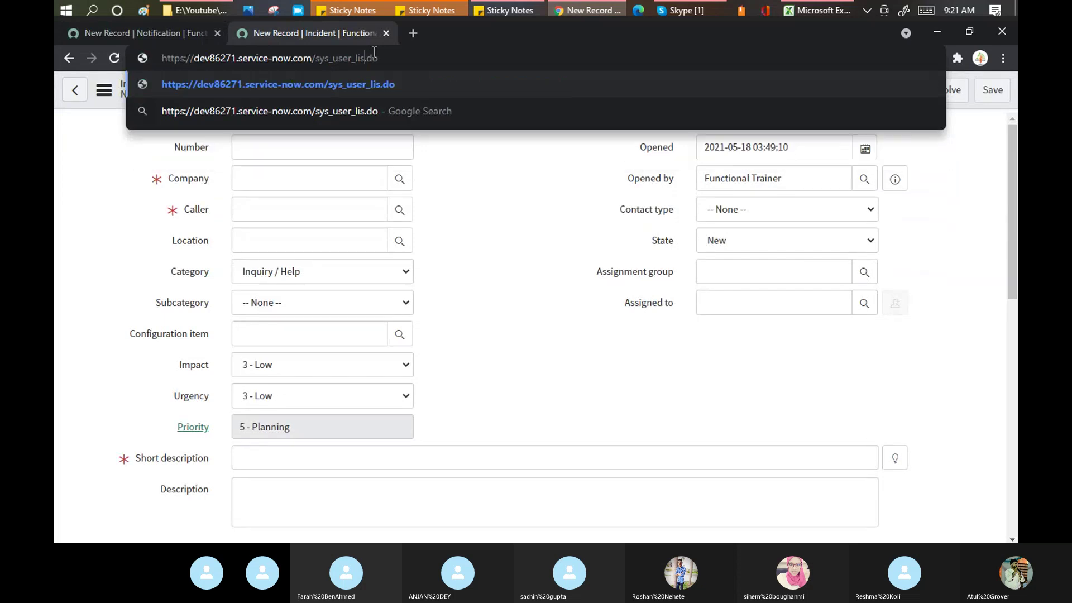
key(Return)
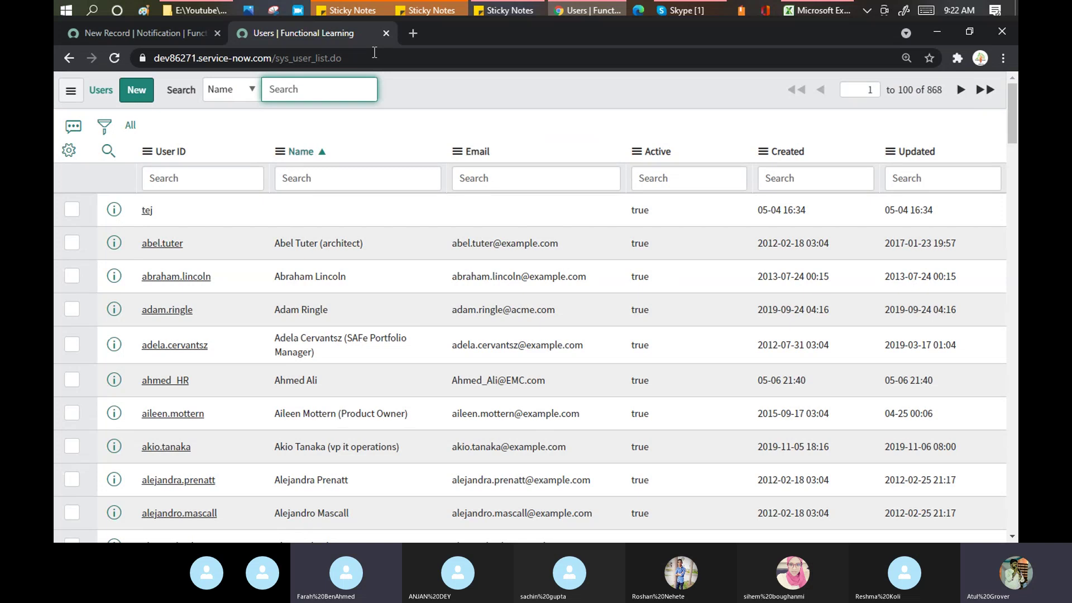
Step: Filter the Users list by User ID to the target user, then return to the notification
click(189, 180)
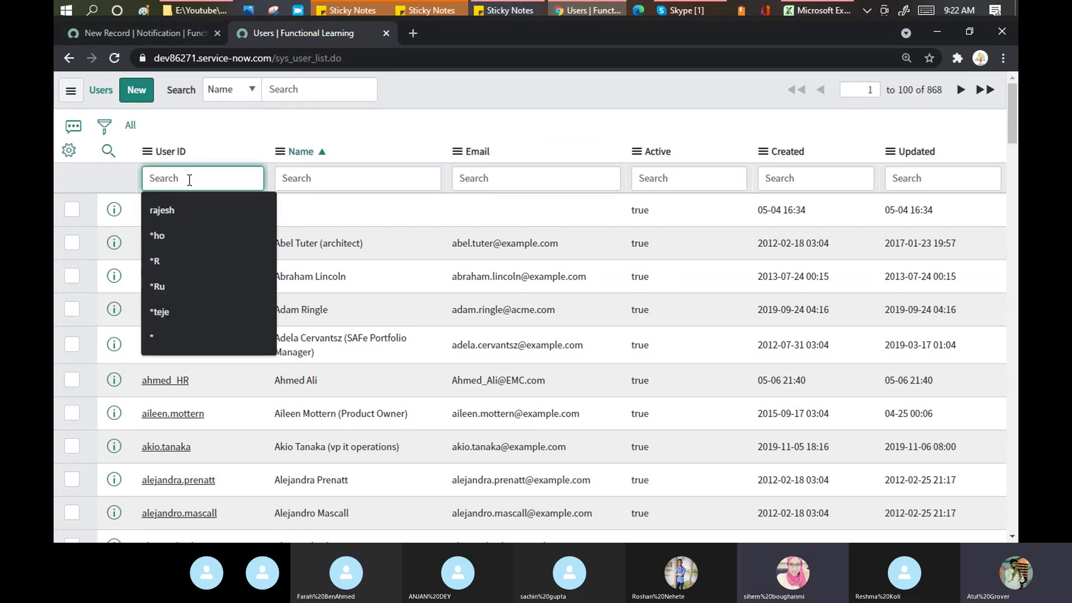
text(fara)
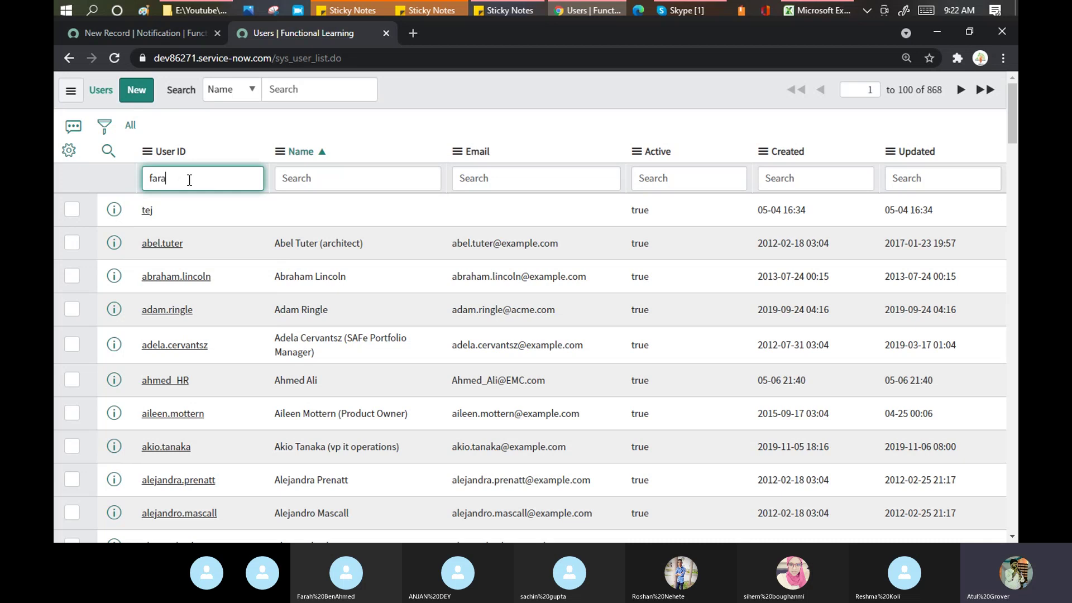
text(h)
key(Return)
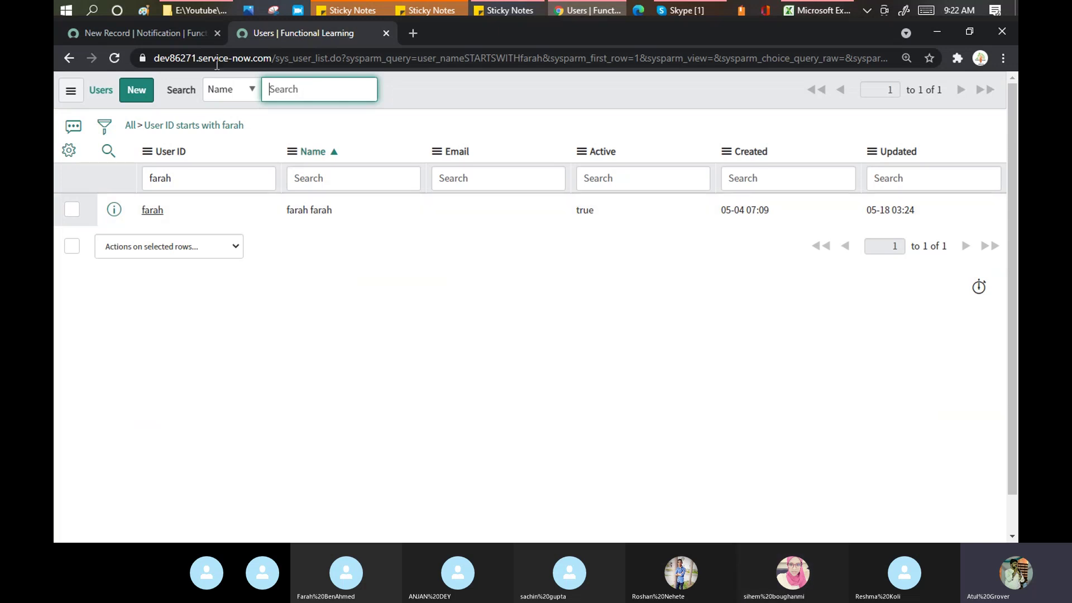
click(158, 34)
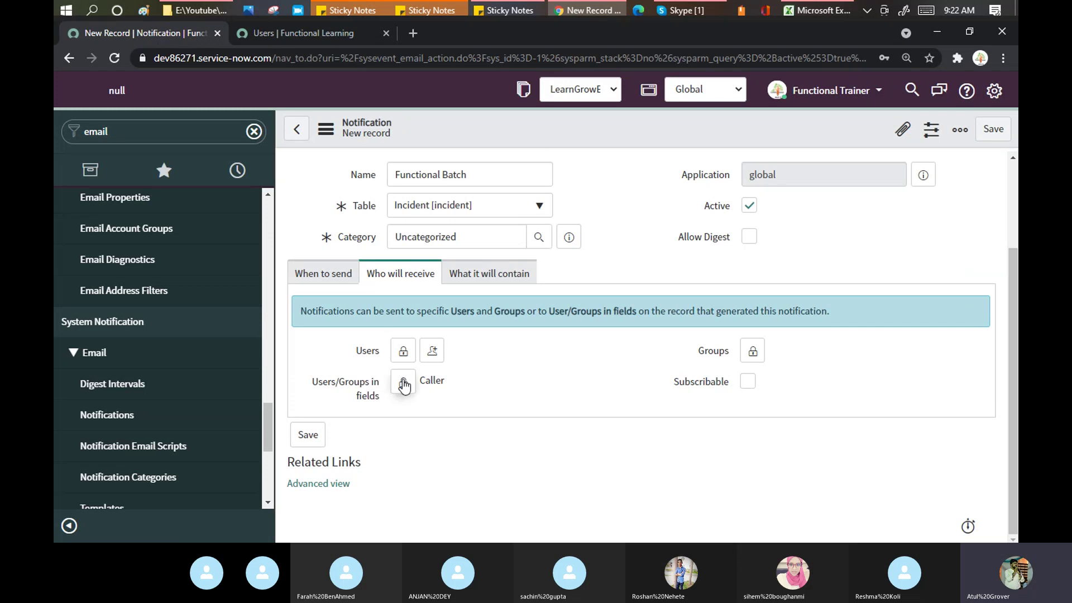
Step: Add Assigned to alongside Caller under Users/Groups in fields and lock the list
click(403, 382)
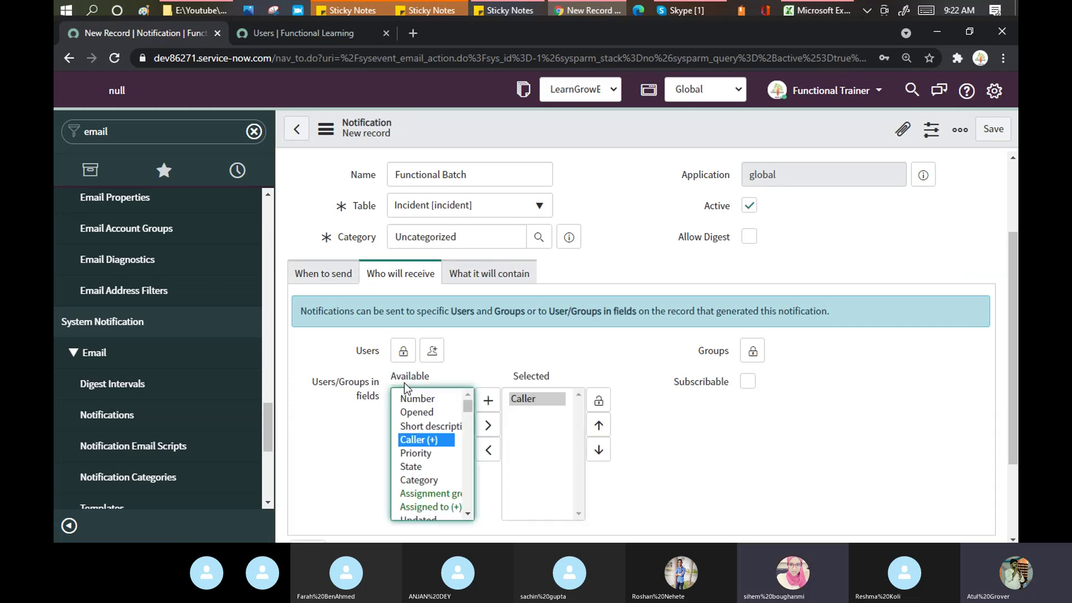
click(422, 469)
key(Down)
key(Down)
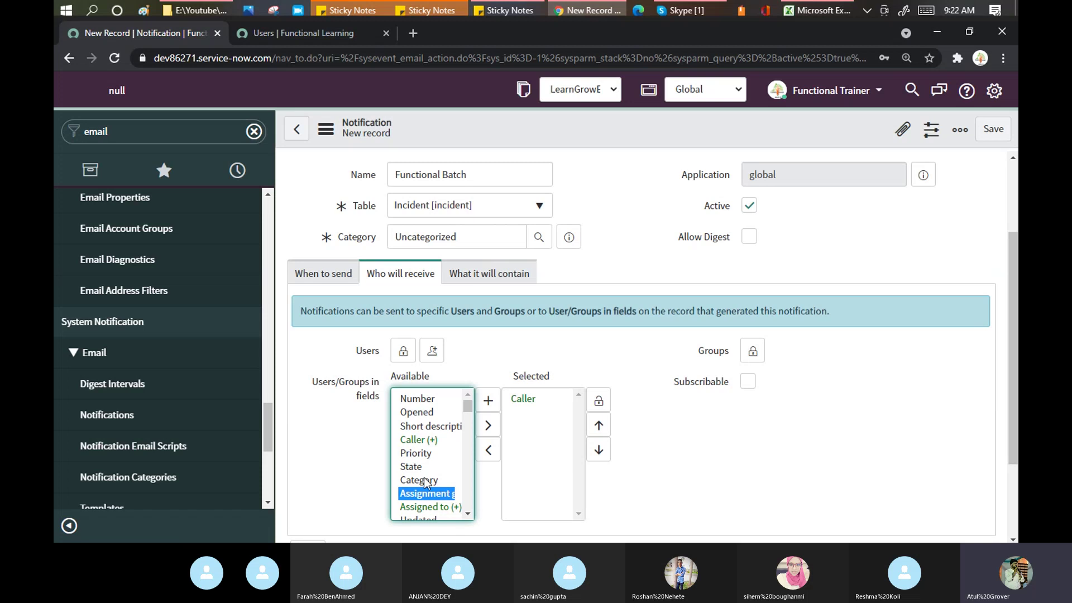
click(436, 509)
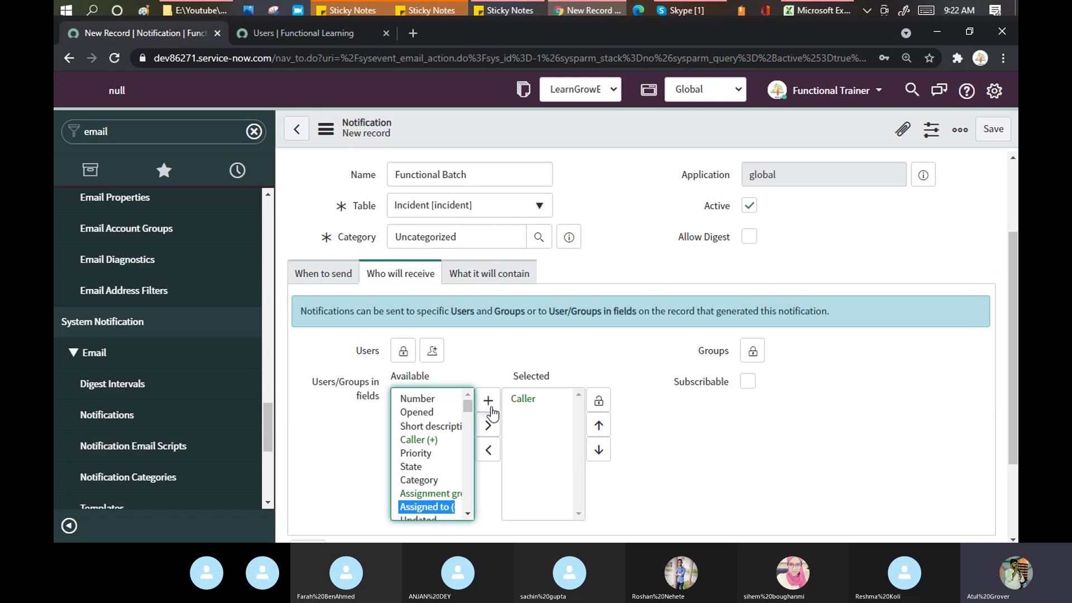
click(488, 428)
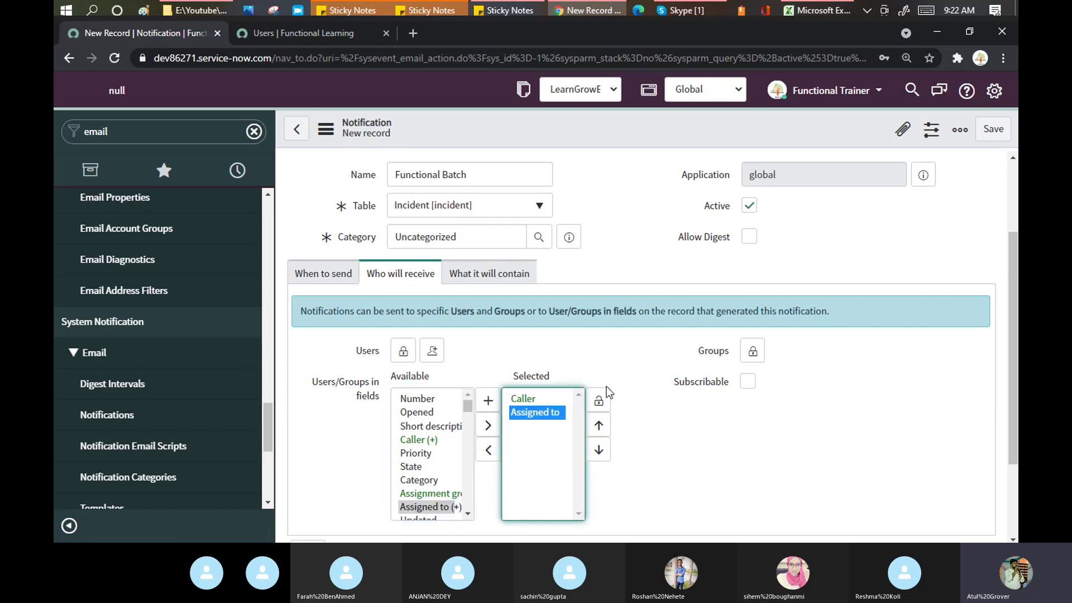
click(598, 402)
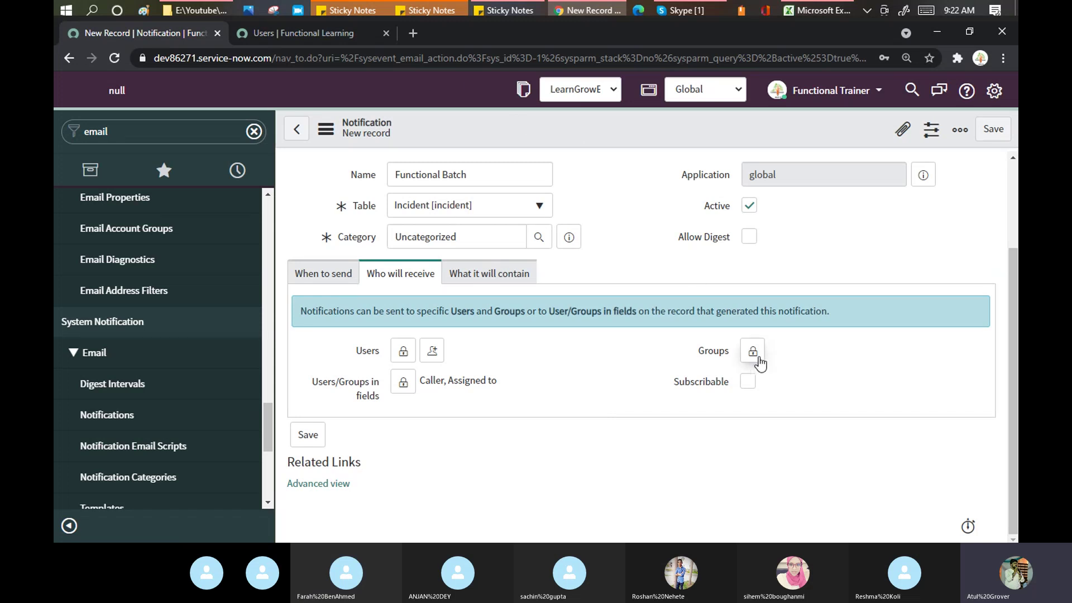
Step: Add the Batch_3 group as a recipient and lock Groups
click(760, 360)
text(batch)
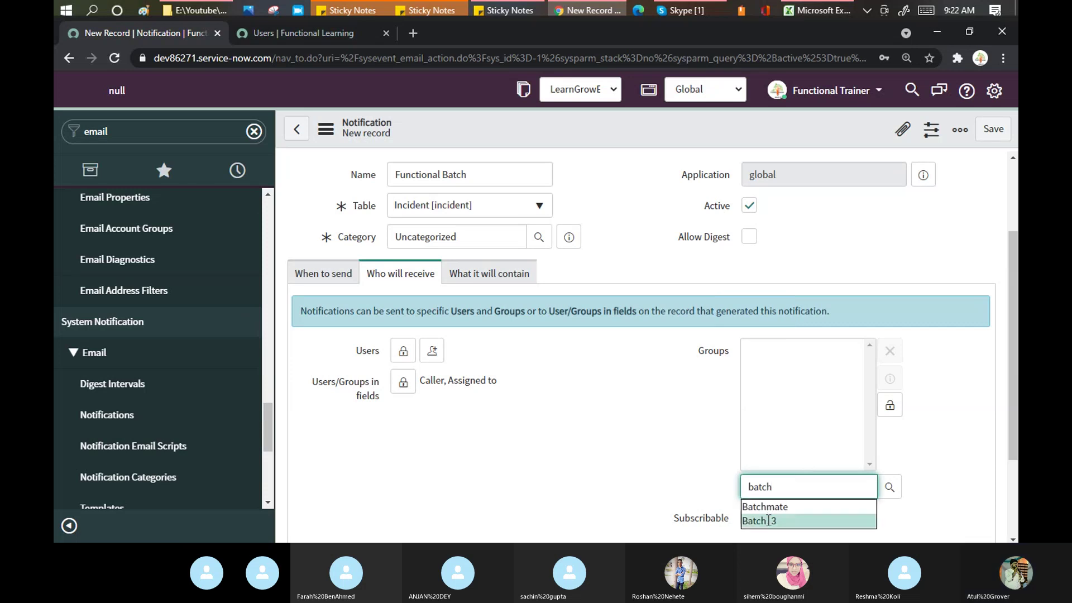
click(770, 518)
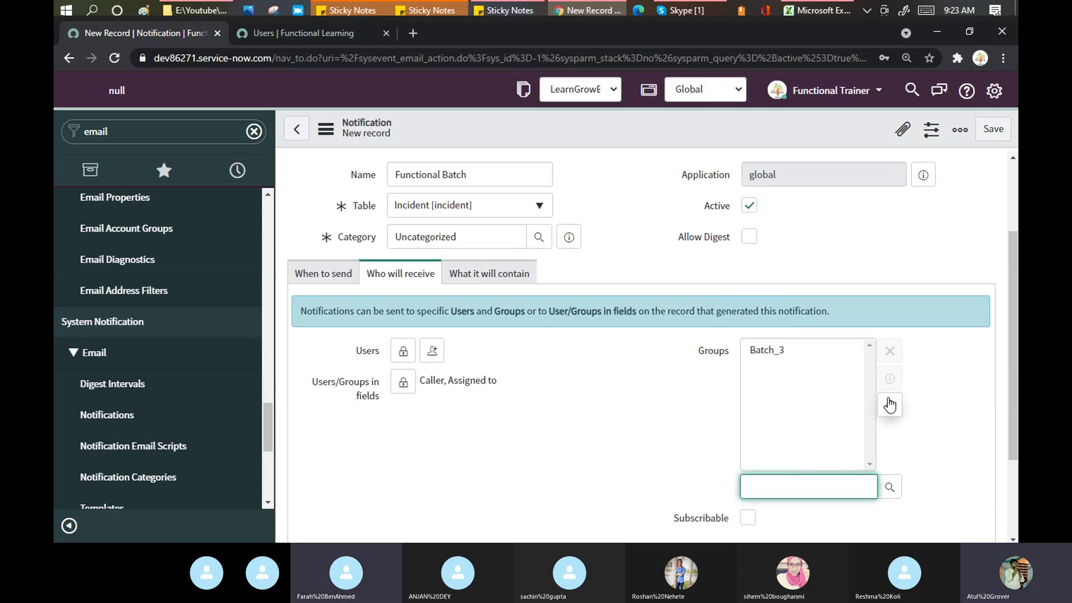
click(890, 404)
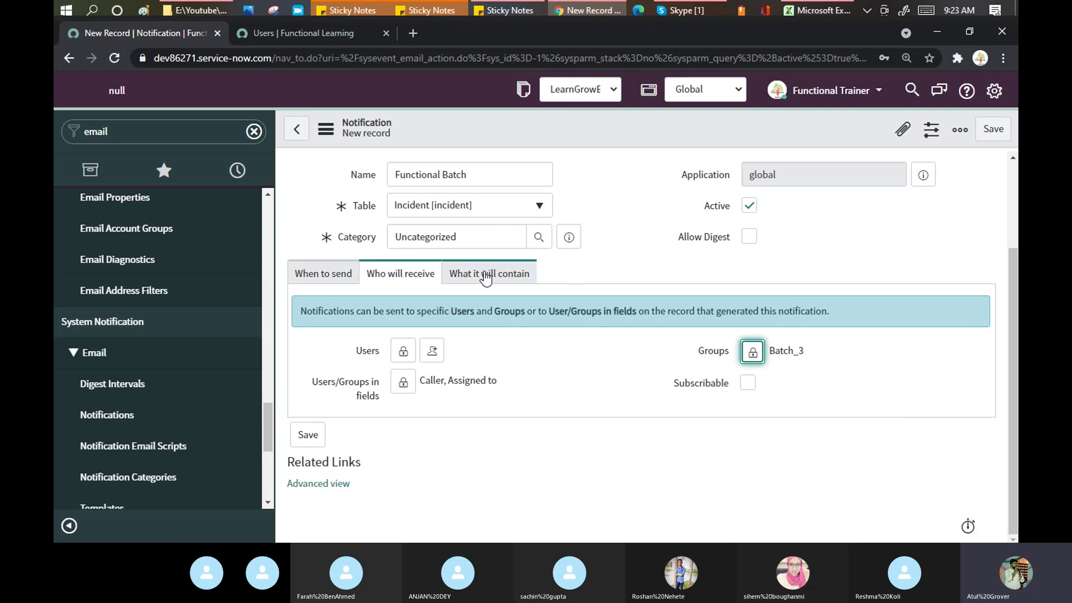
Step: Under What it will contain, leave the template empty and enter subject 'Order Number Has been booked'
click(484, 278)
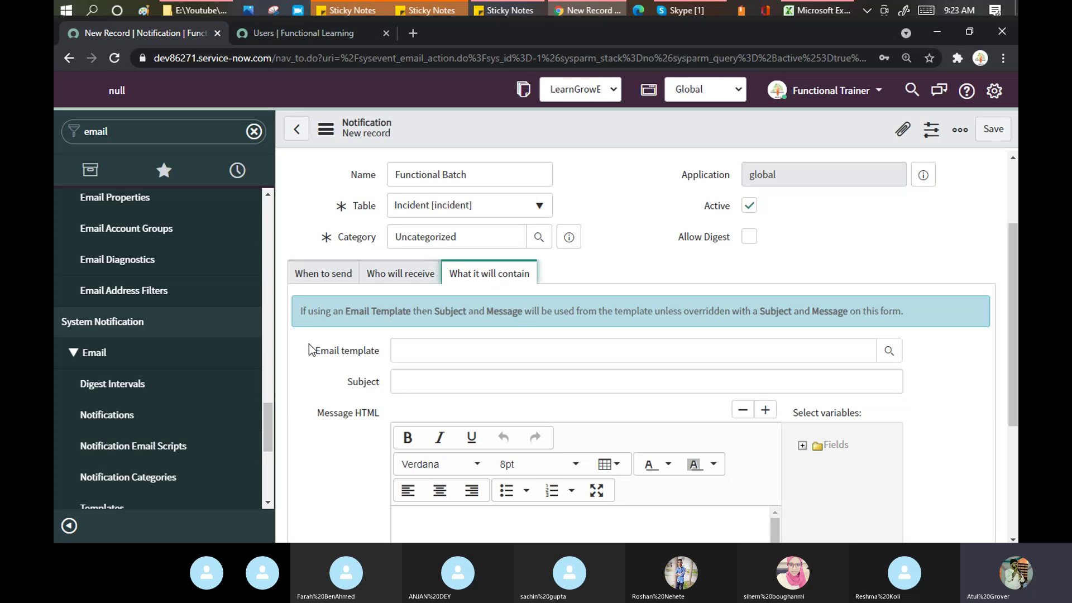
drag(316, 351, 380, 351)
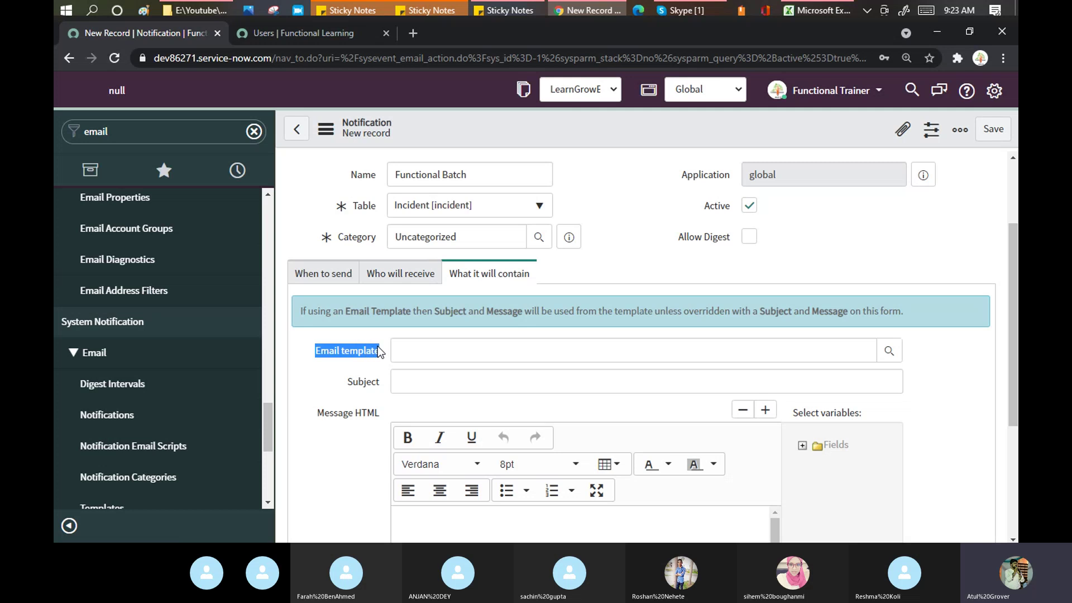
click(380, 351)
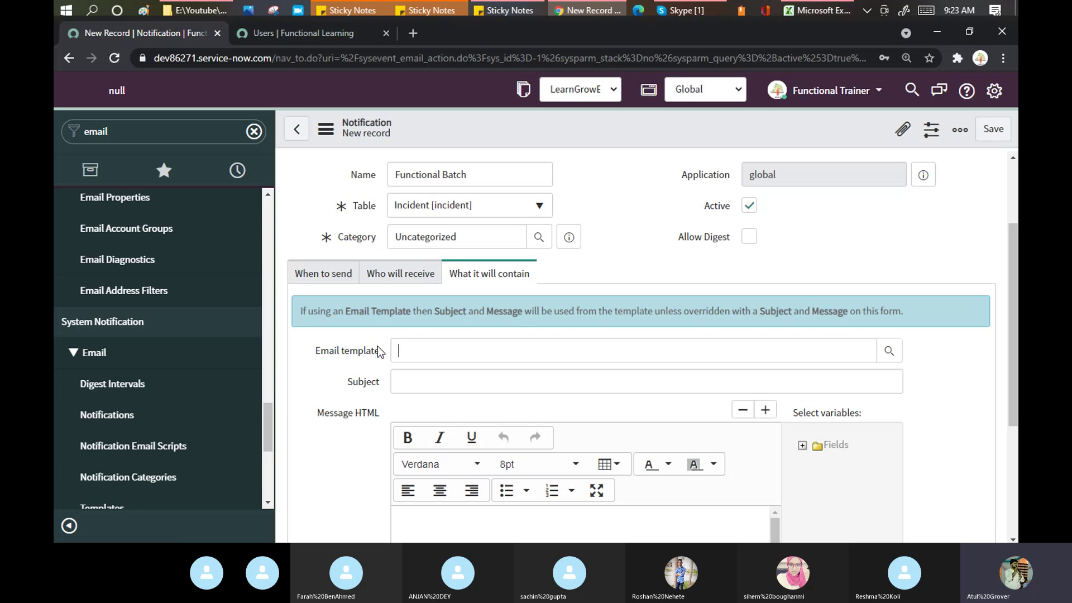
click(405, 379)
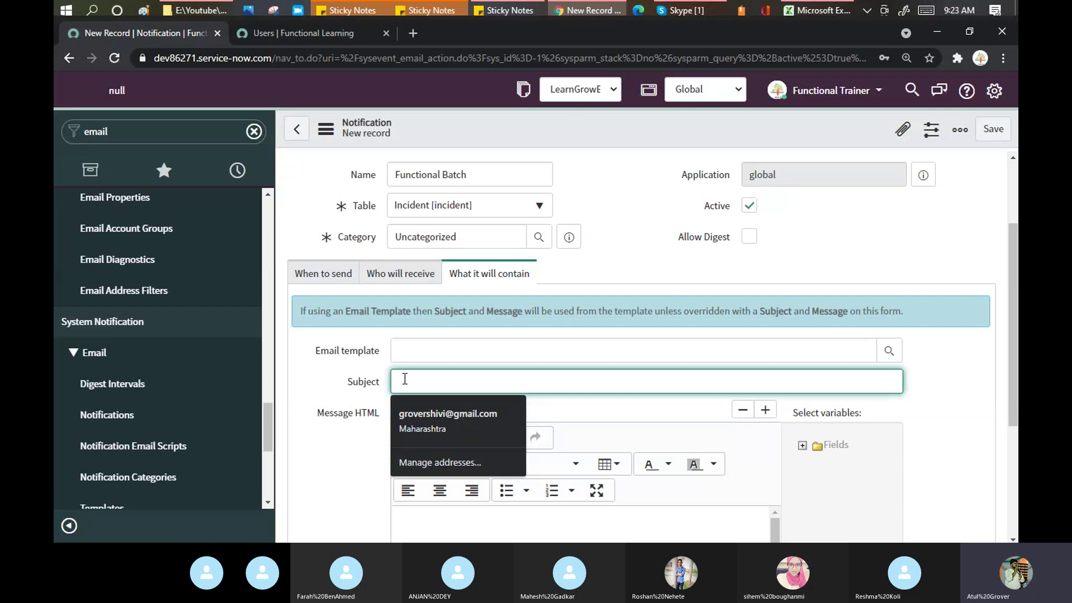
text(Ou)
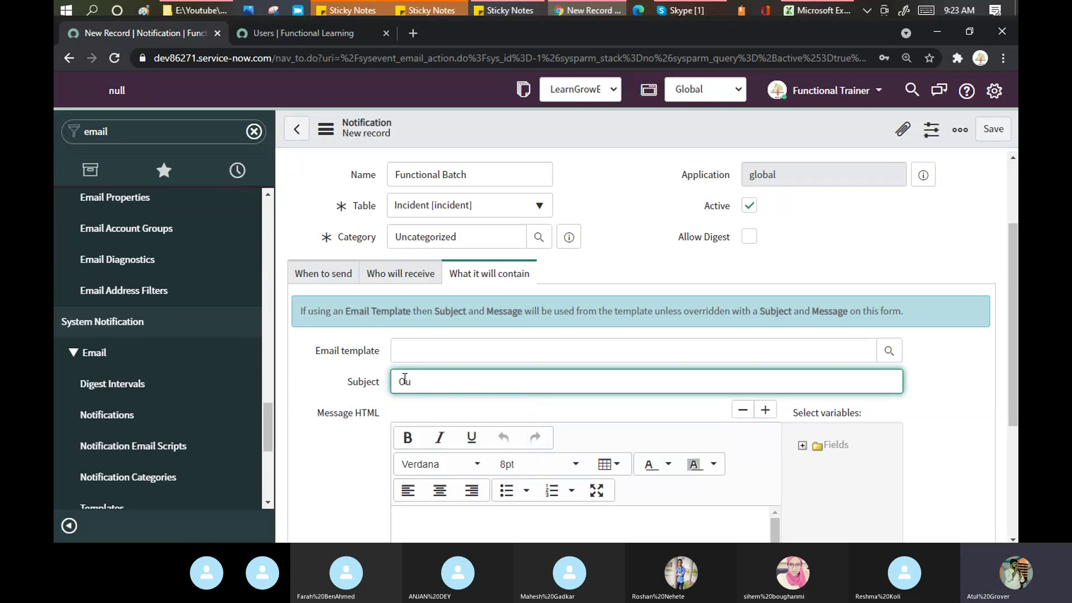
key(BackSpace)
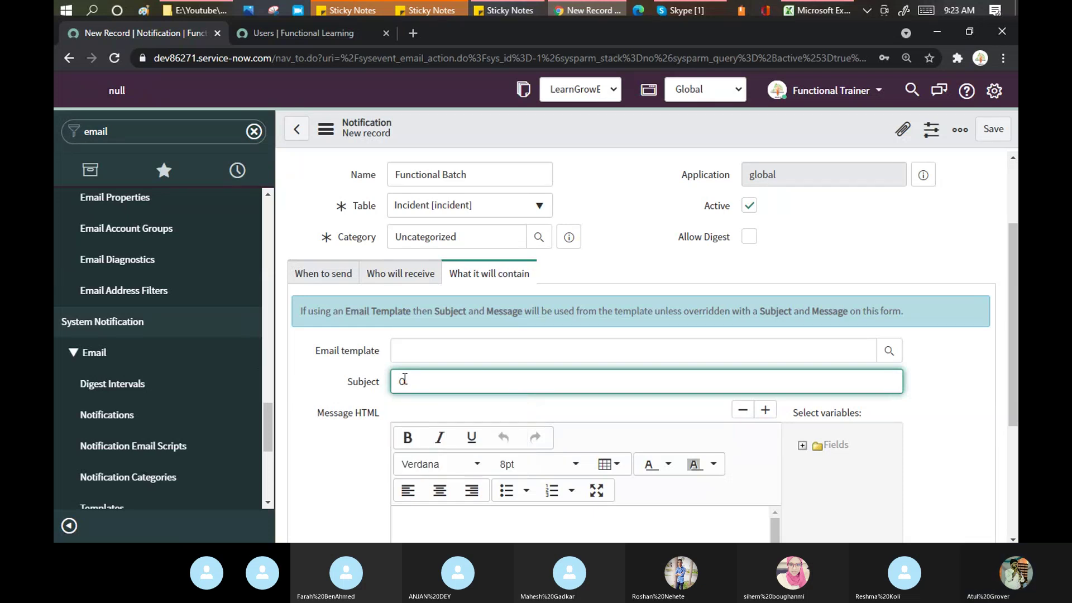
text(rder Number)
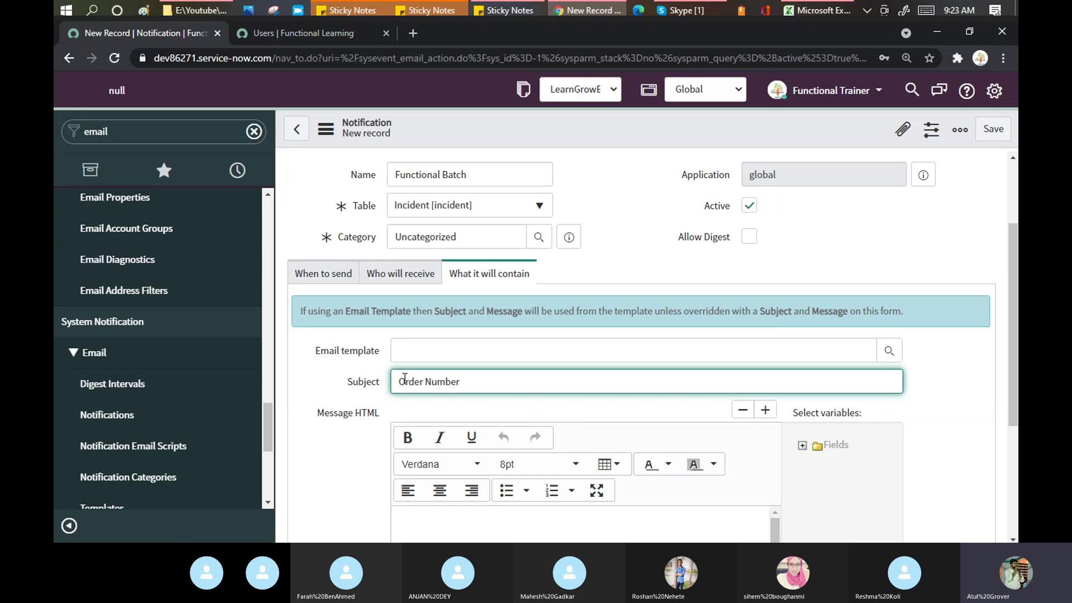
text( Has been booked)
click(764, 414)
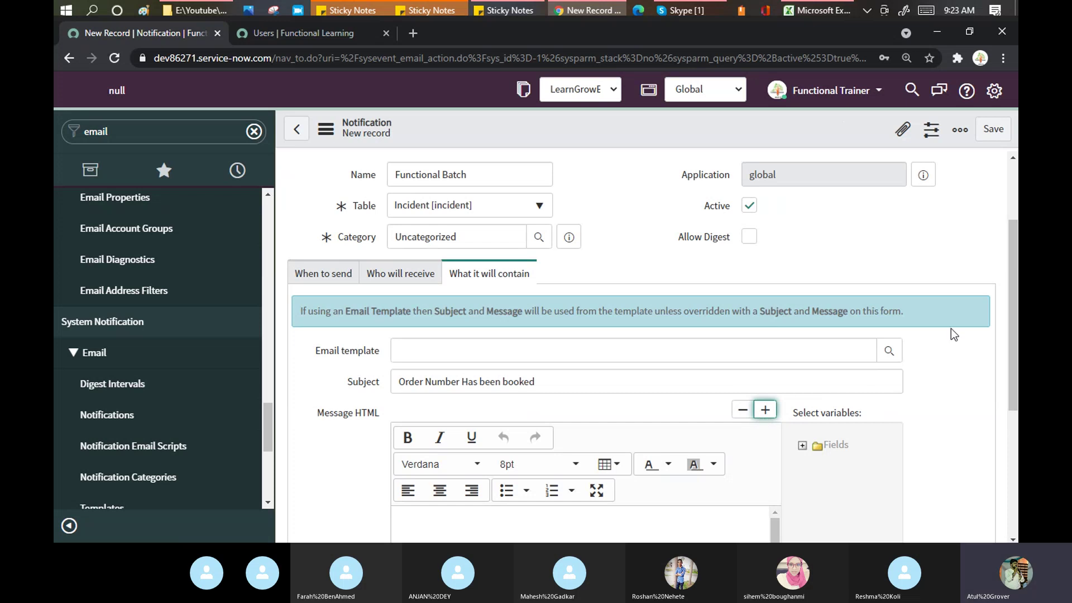
drag(1012, 244, 1013, 316)
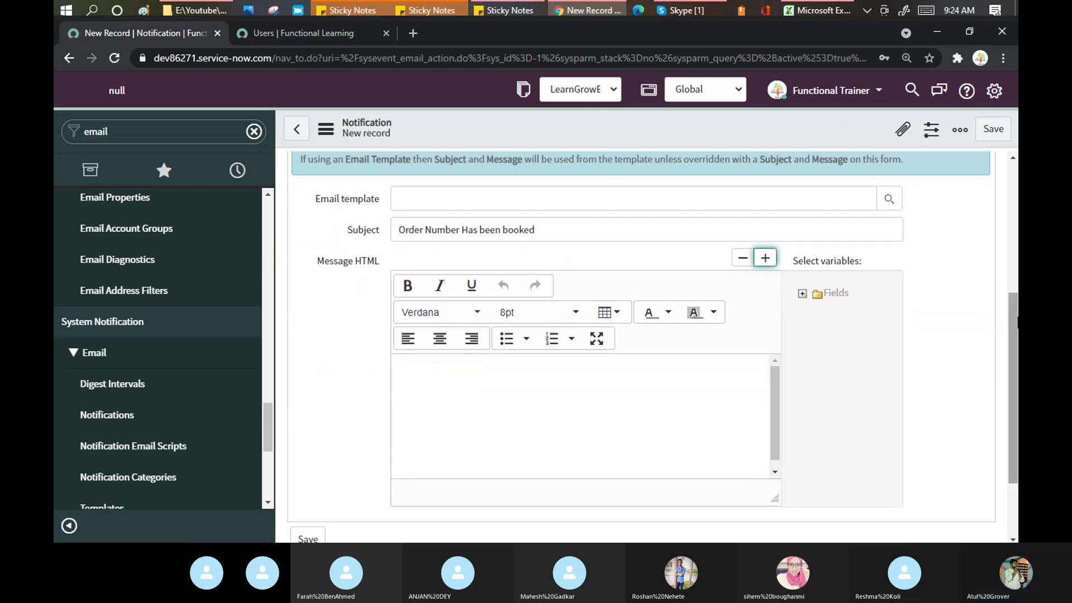
Step: Write the body 'Hello Caller: ${caller_id}' using the Caller variable, then bring the Users list tab forward
click(557, 233)
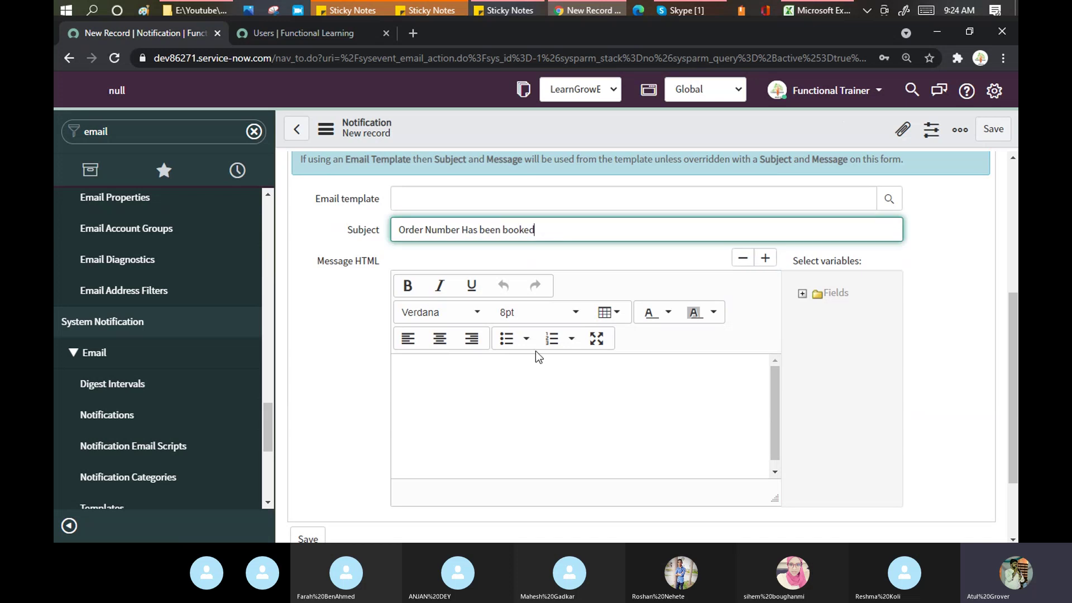
click(458, 391)
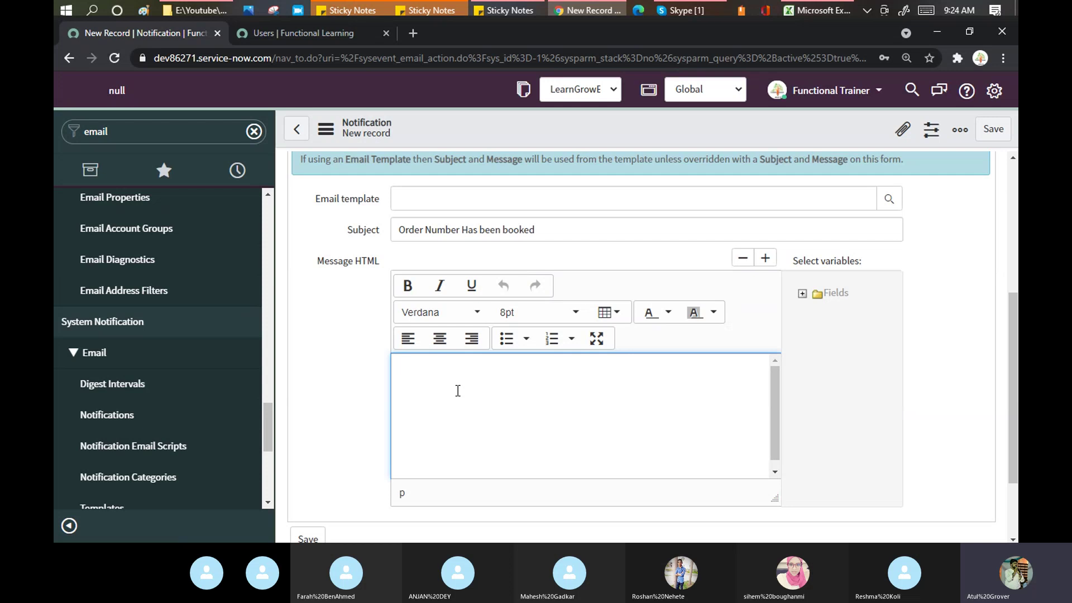
text(Hello)
click(802, 294)
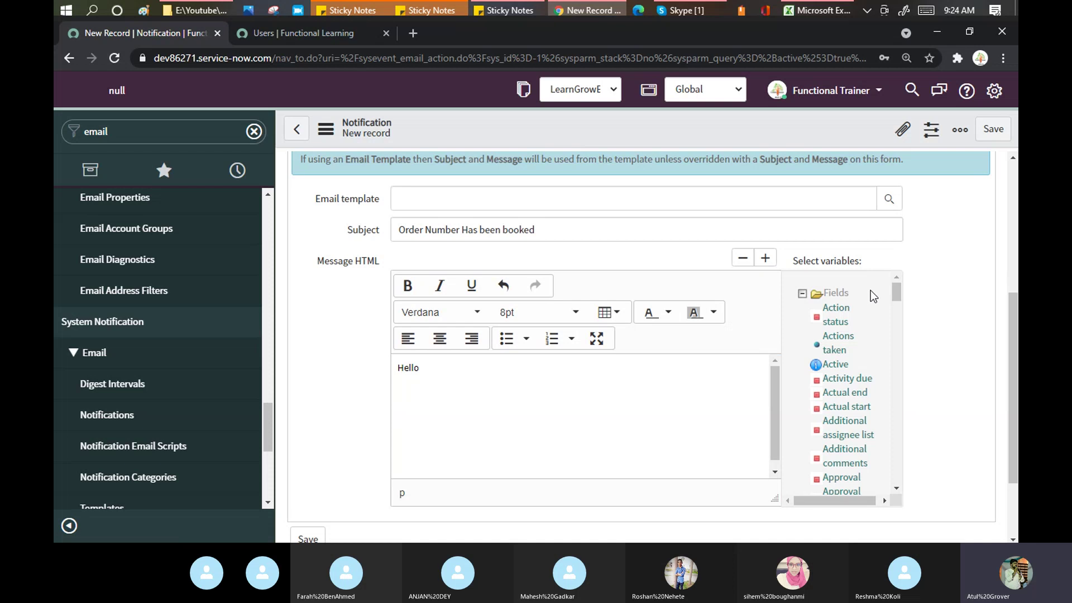
drag(896, 288, 913, 313)
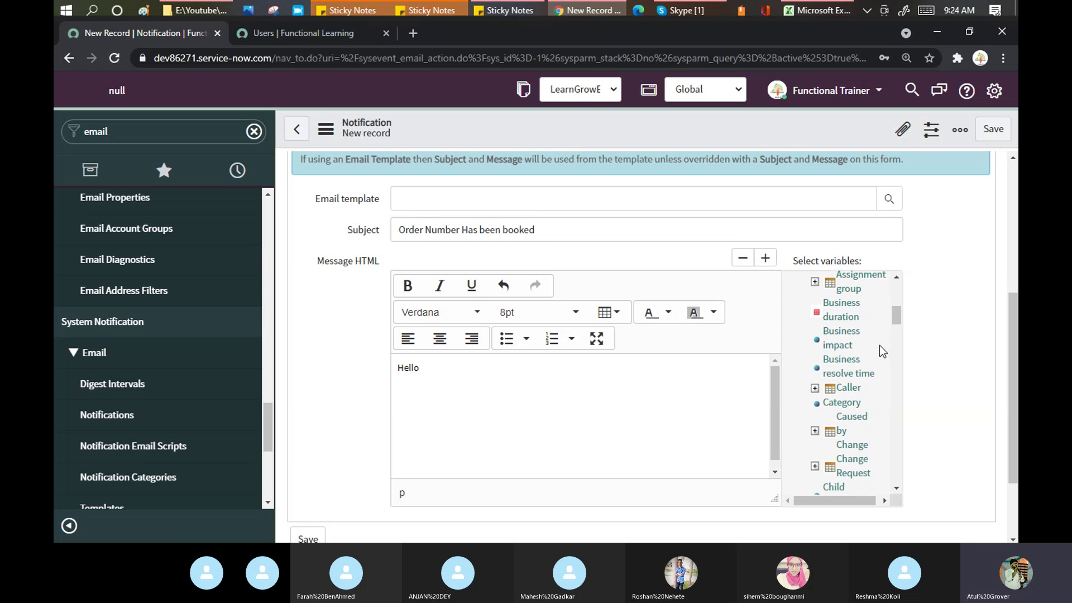
click(815, 391)
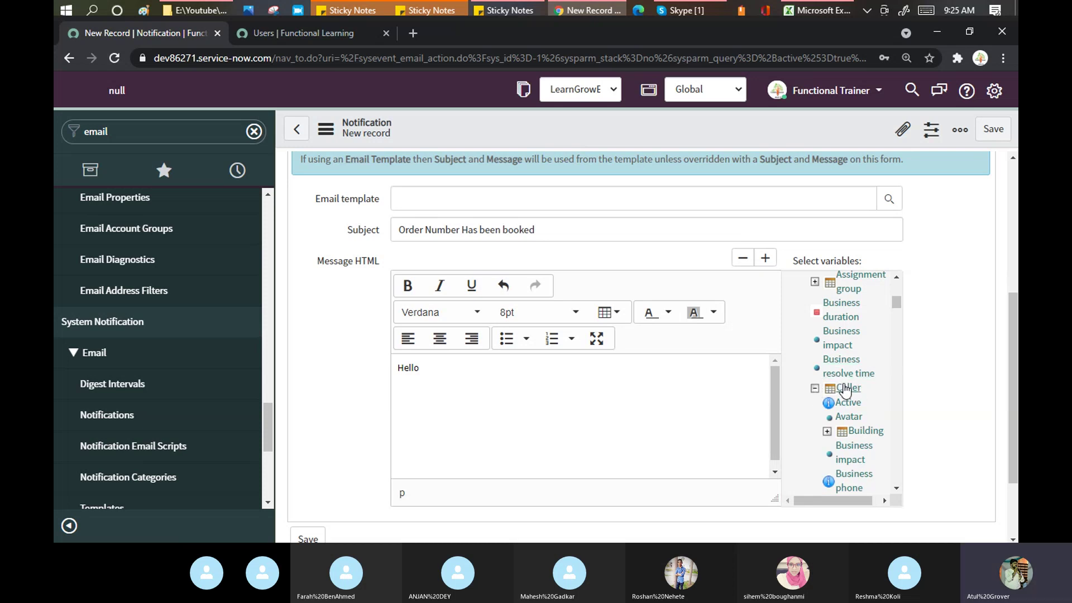
click(846, 388)
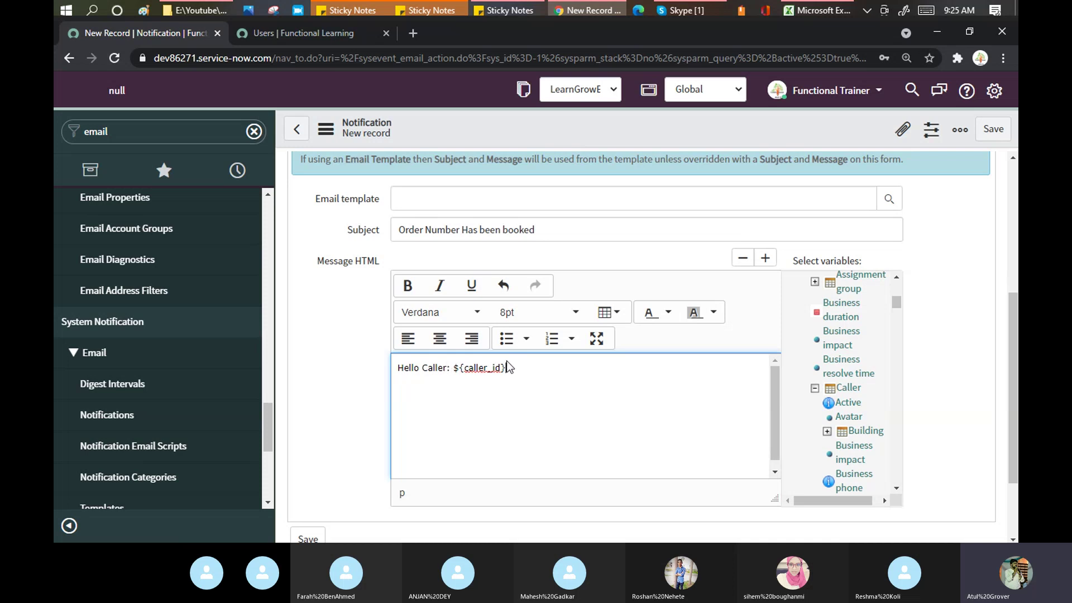
click(275, 32)
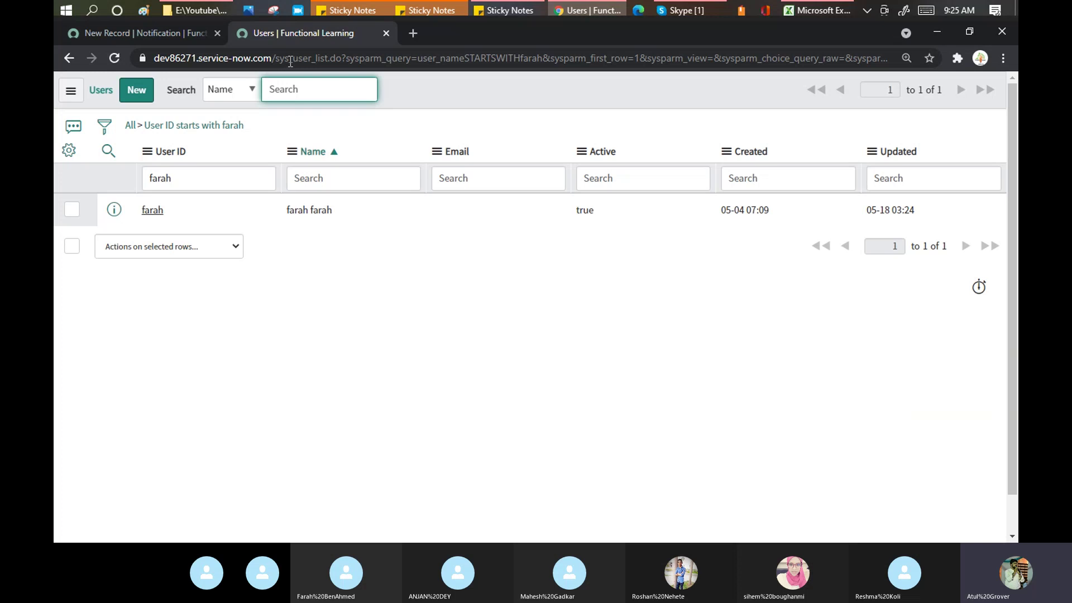
Step: Add the line 'Thanks for bookkng the product. We will deliver this soon.' with Regards, signed LearnNGrow
click(122, 34)
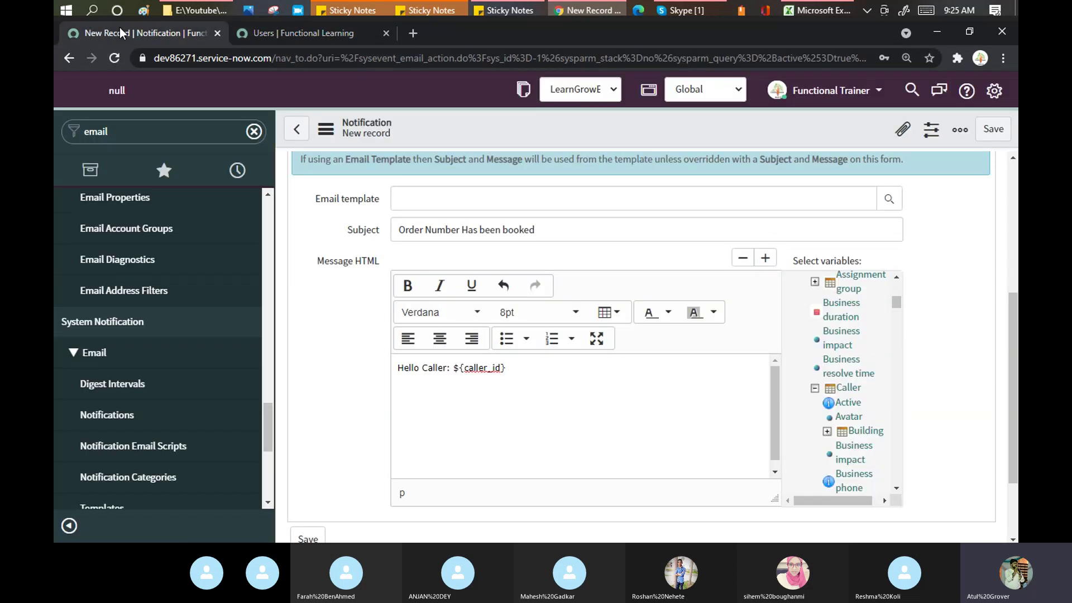
key(Return)
key(Return)
text(Thanks for )
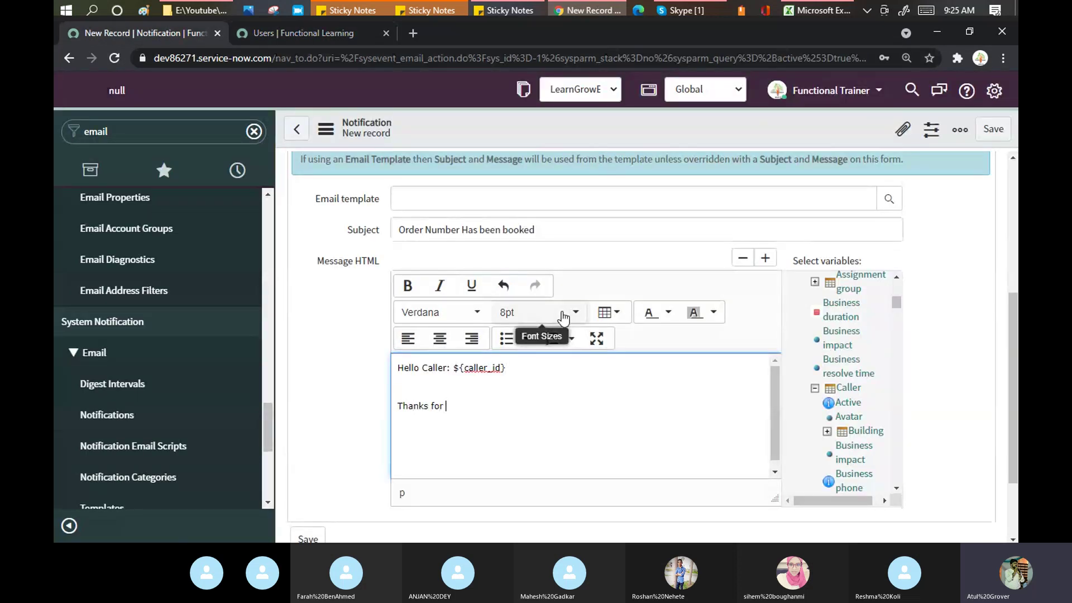
text(bookkng the product. We w)
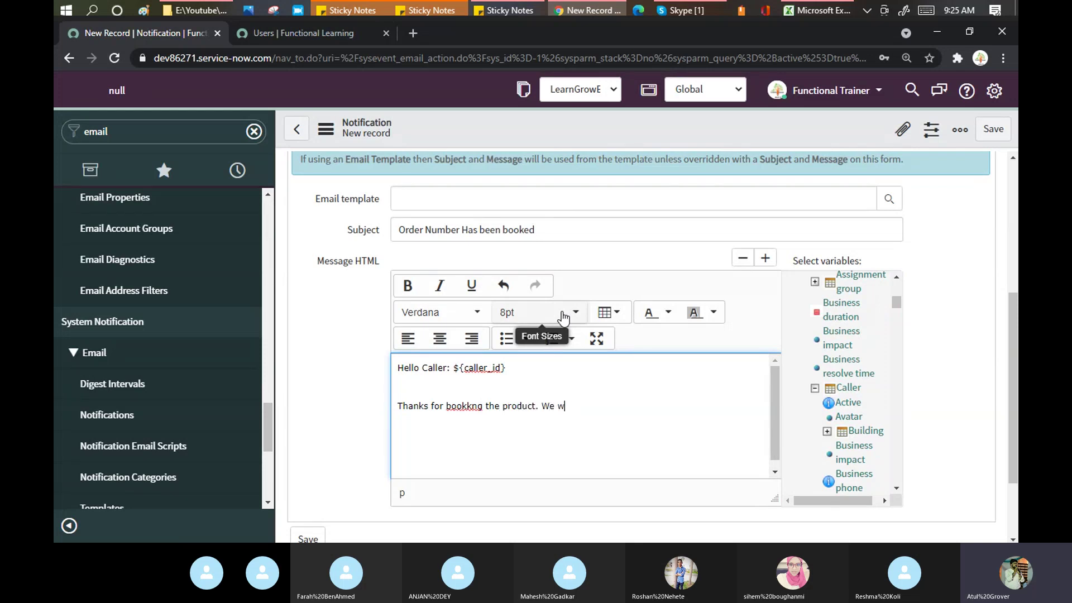
text(ill del)
text(iver this )
text(soon.)
text(Regards)
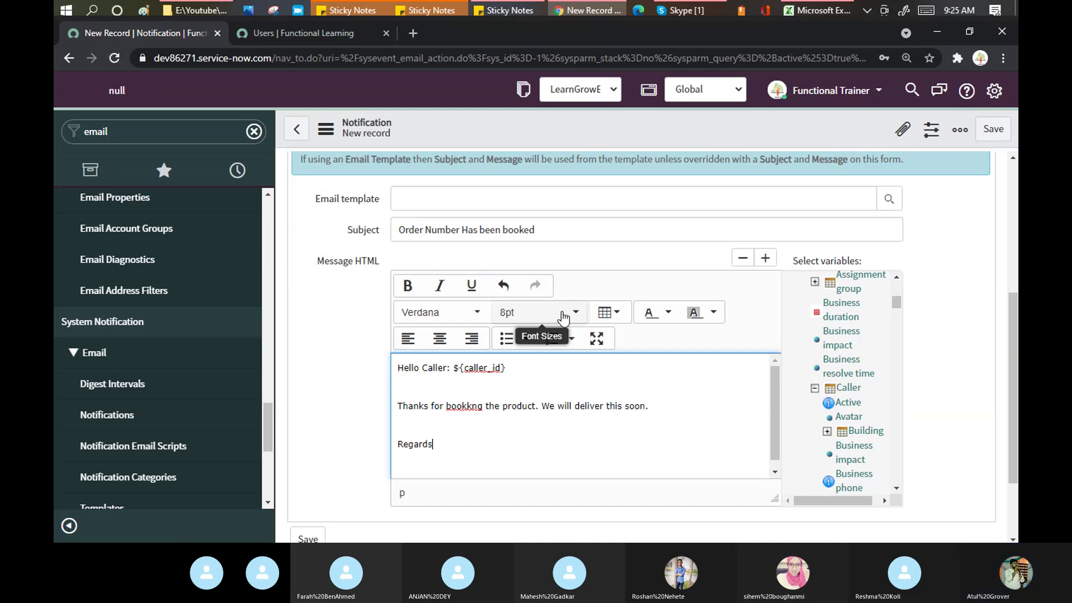
text(Atul)
key(BackSpace)
key(BackSpace)
key(BackSpace)
key(BackSpace)
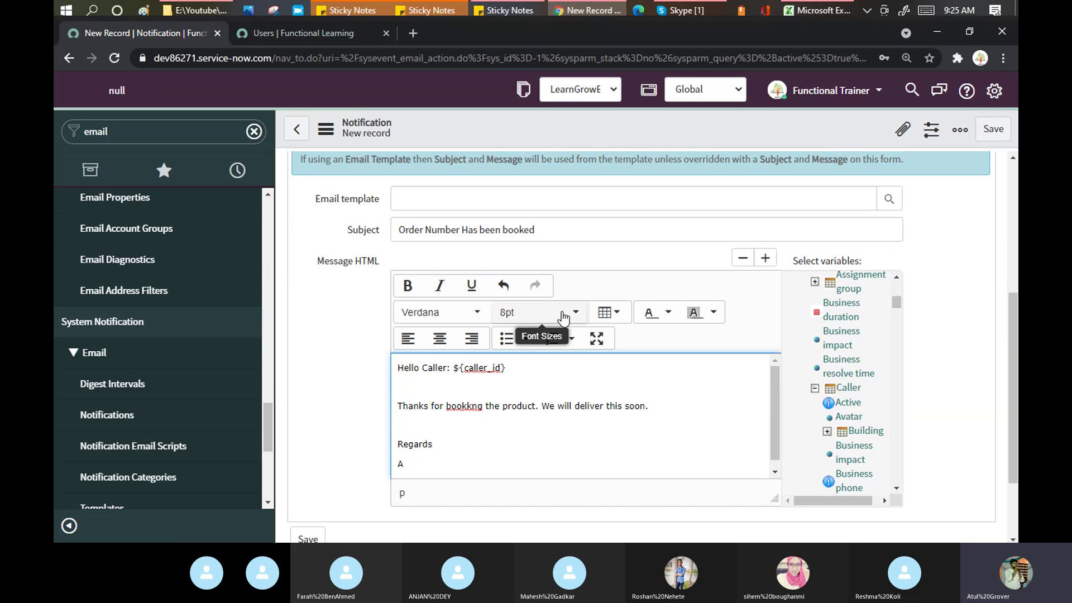
text(LearnN)
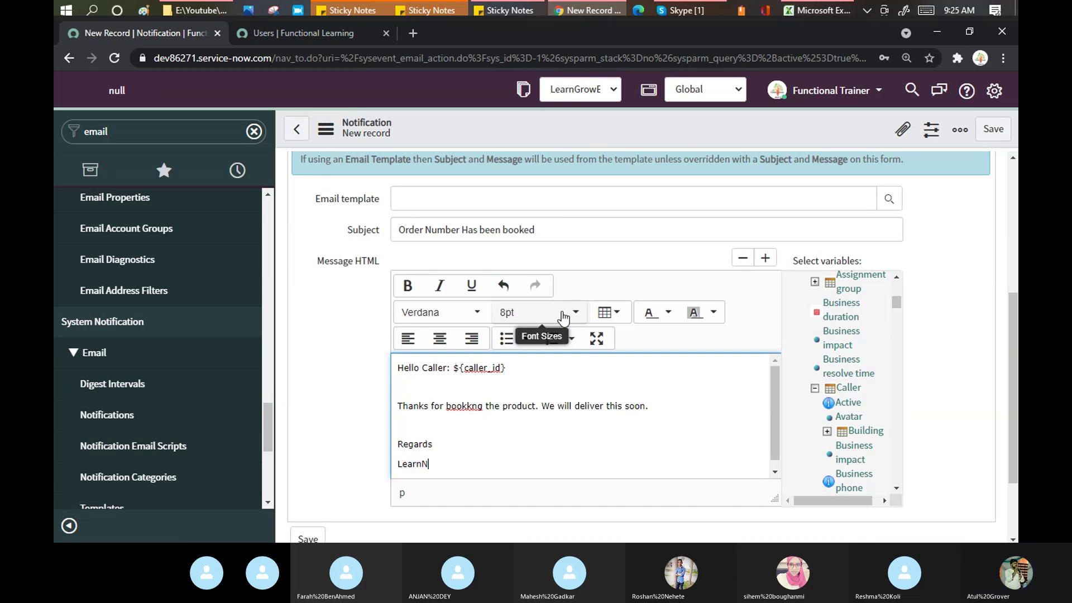
text(Grow)
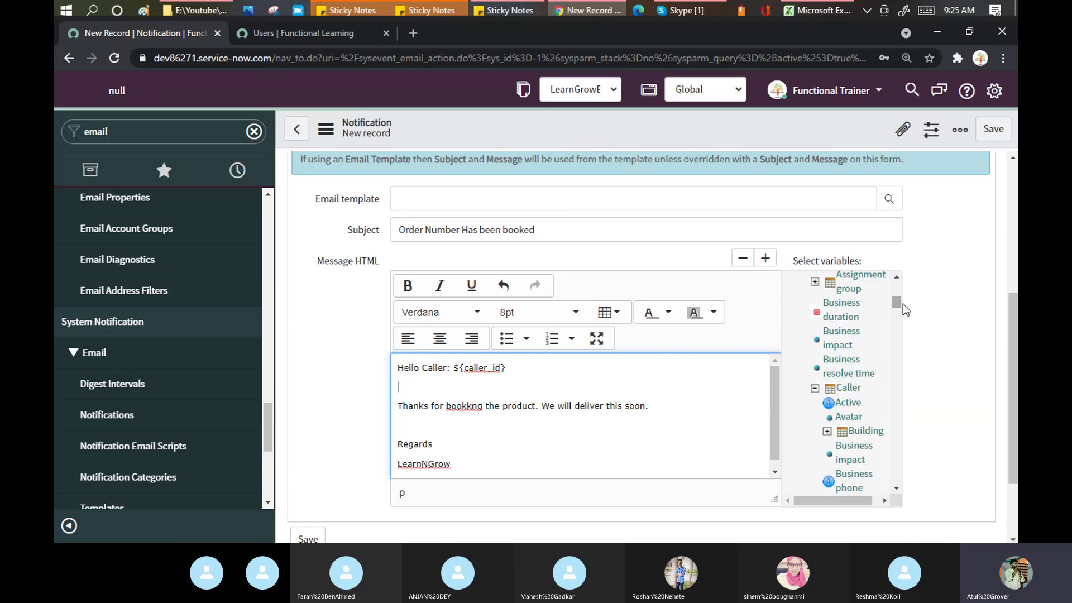
Step: Insert the Assignment group, Caller City, Caller Business phone and Caller First name variables into the message
click(866, 283)
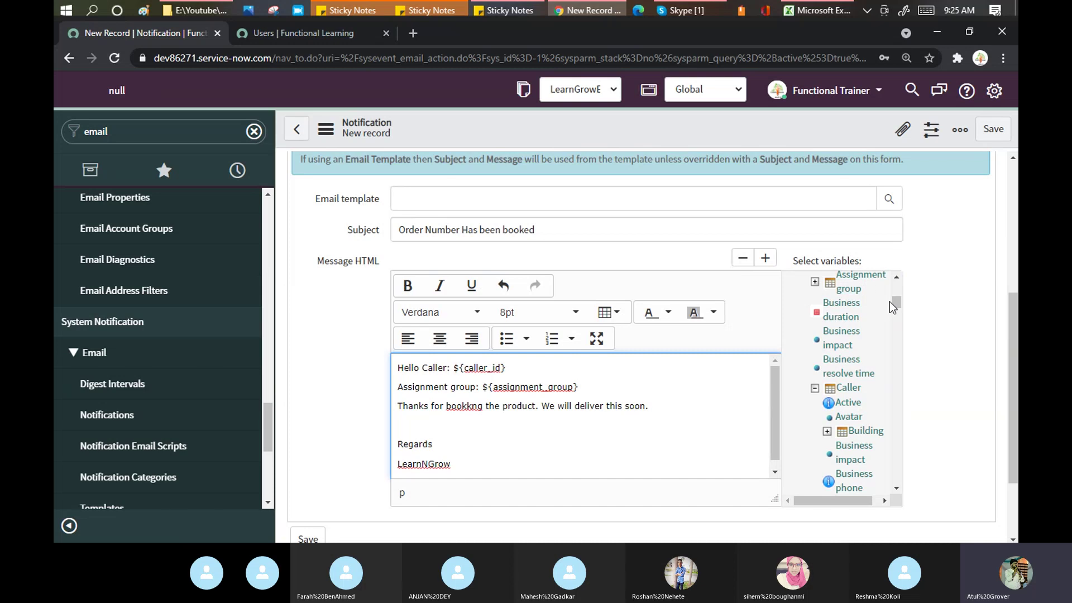
drag(895, 301, 895, 314)
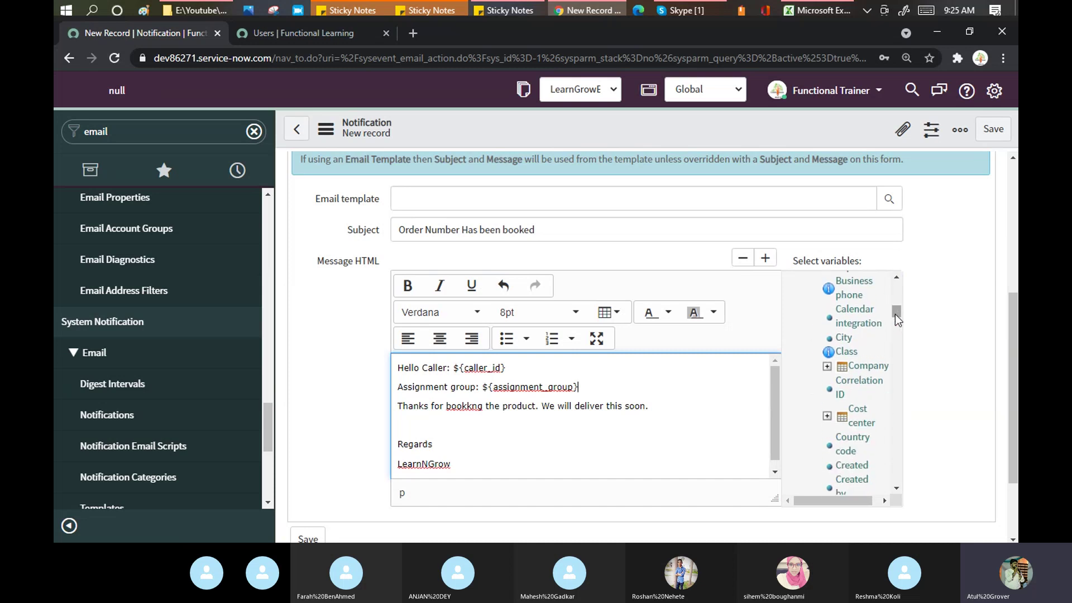
click(846, 341)
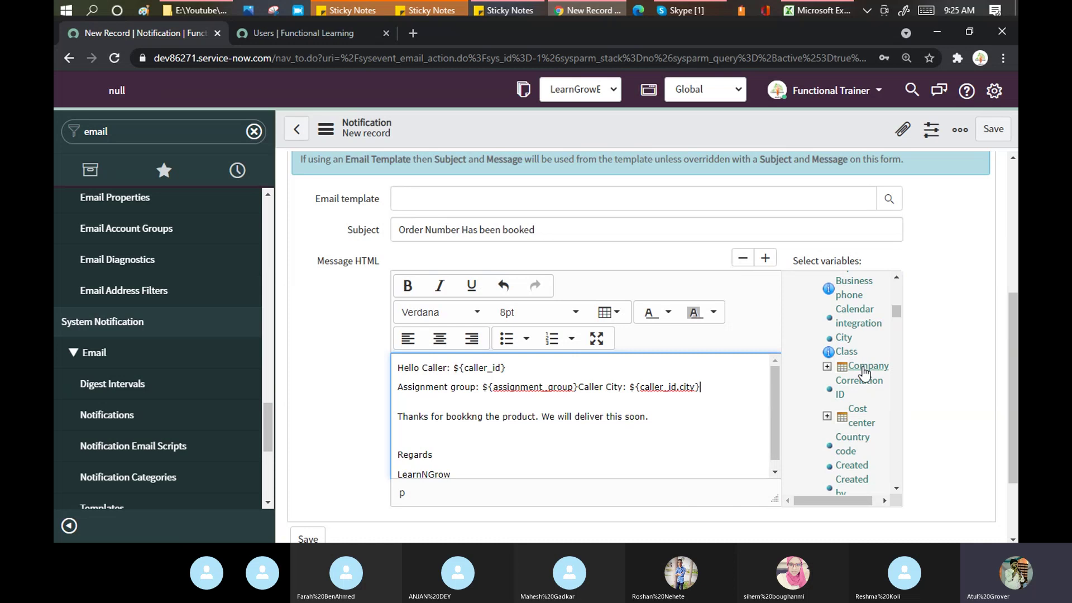
key(Return)
key(Return)
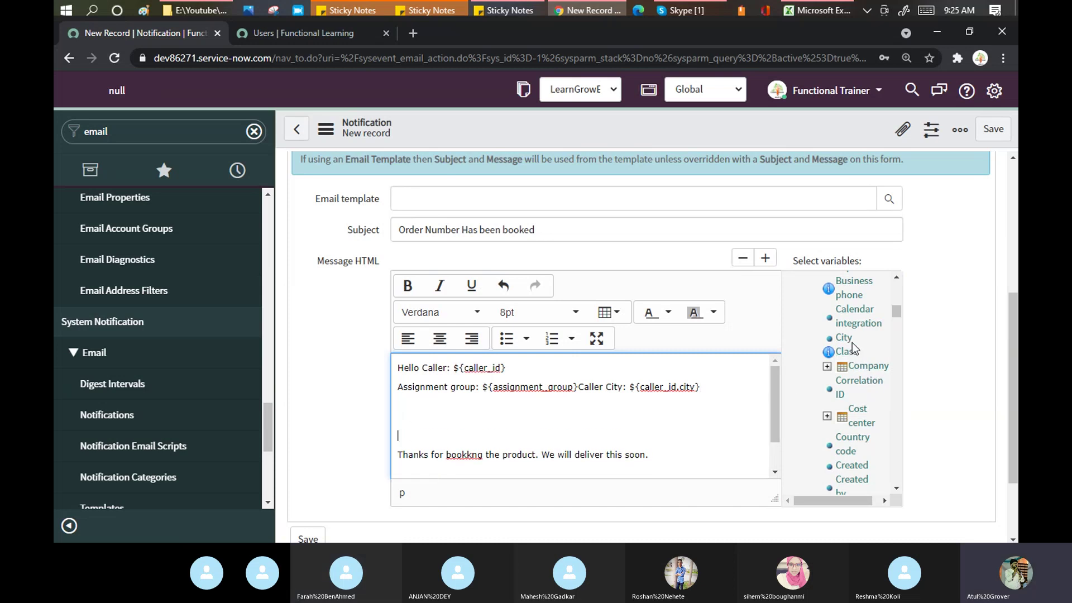
click(859, 296)
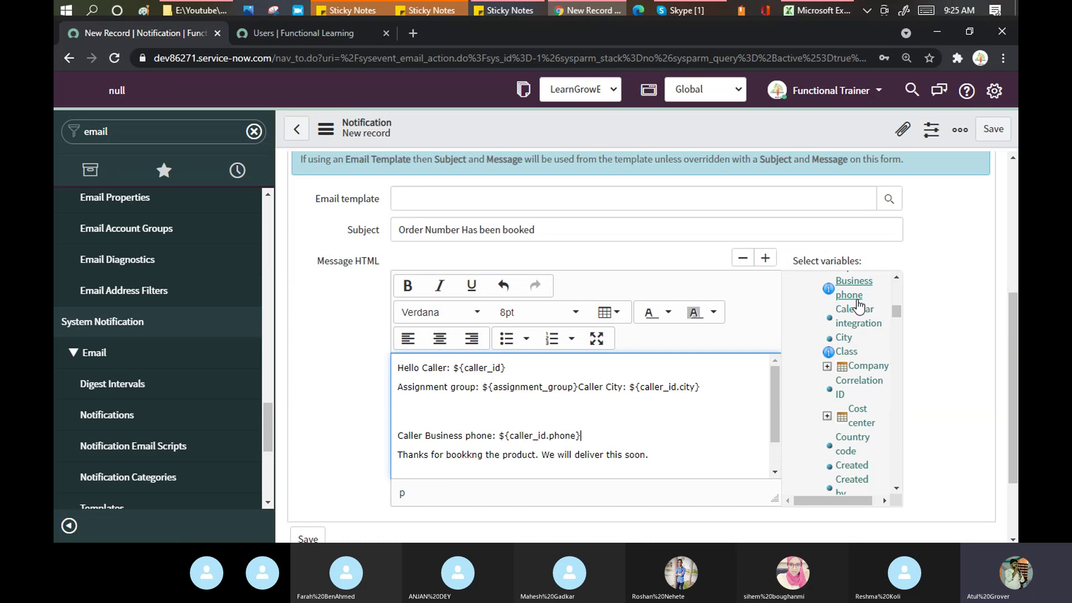
drag(894, 310, 900, 327)
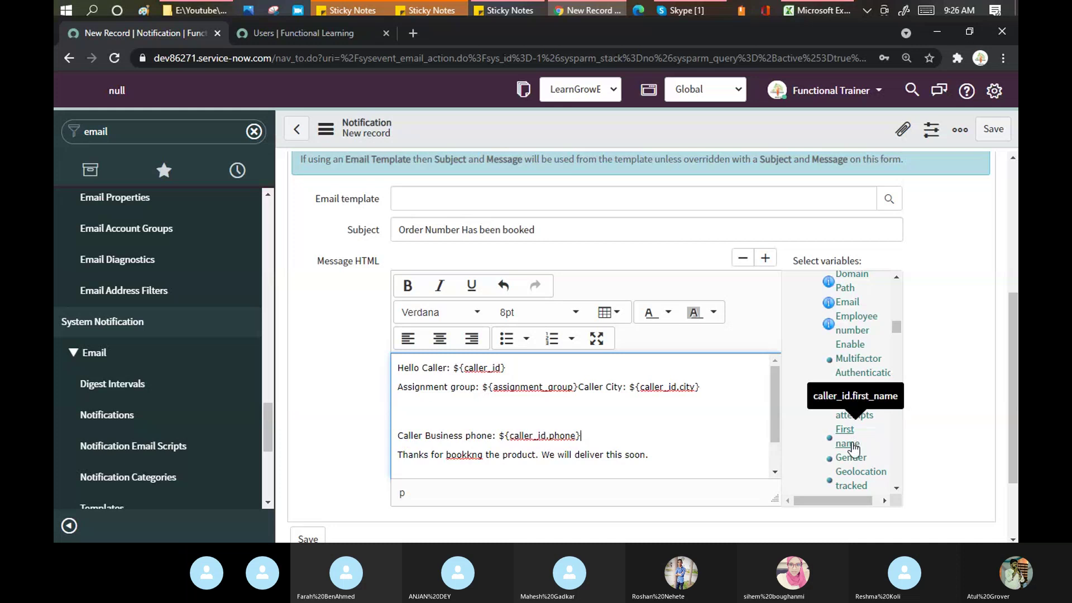
click(853, 446)
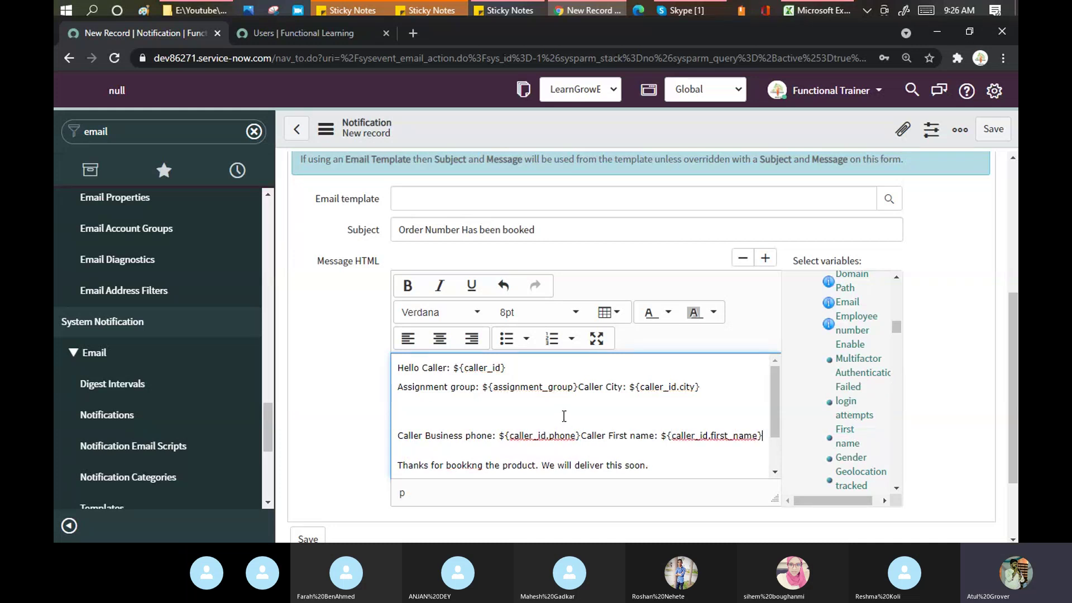
key(Delete)
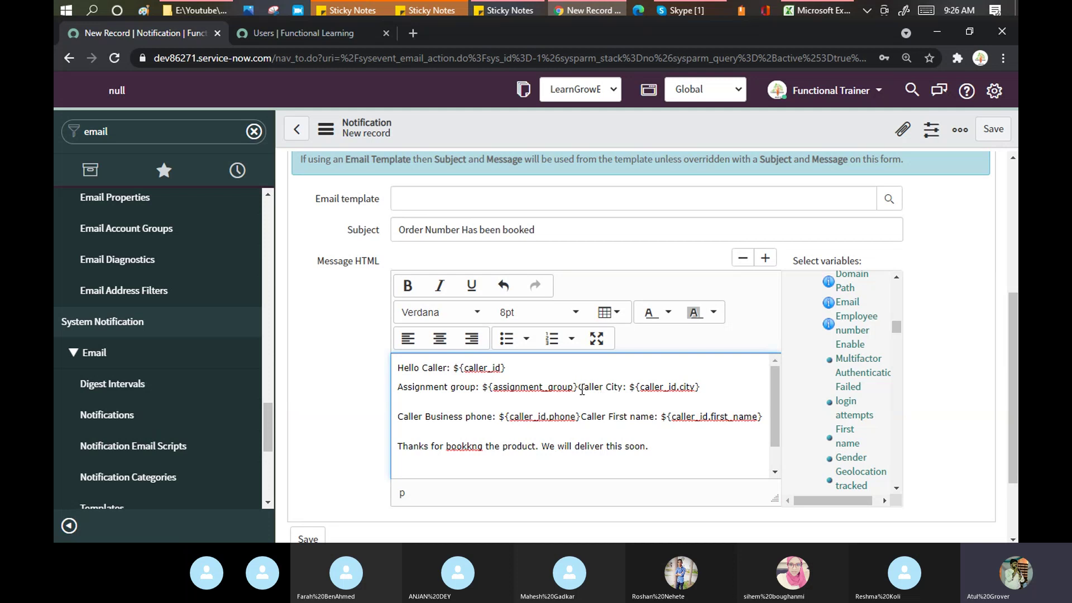
Step: Put Caller City and Caller First name each on their own line
click(579, 387)
key(Return)
key(BackSpace)
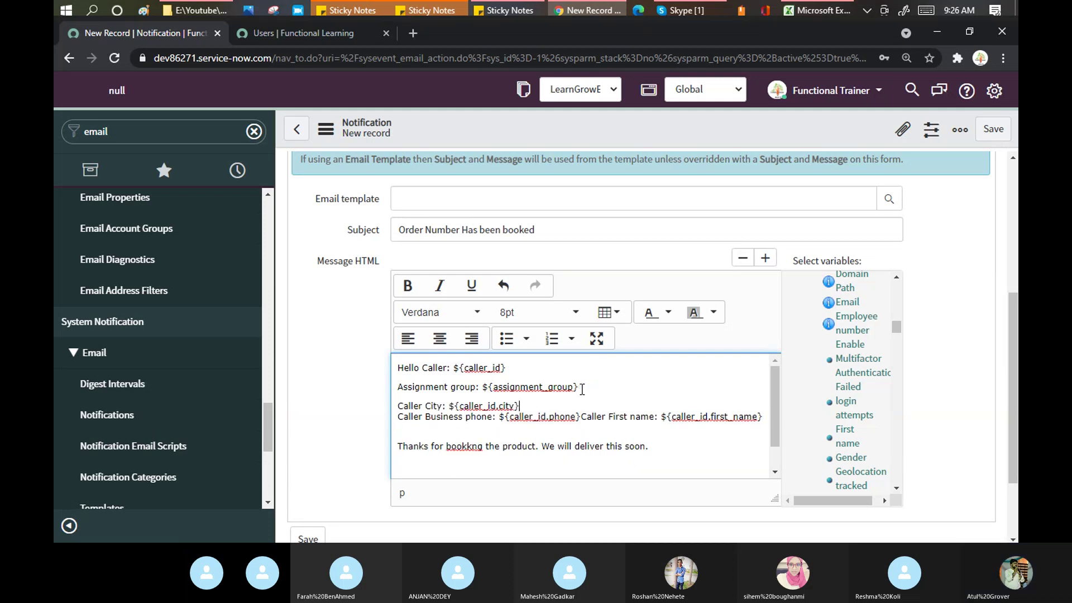
key(Return)
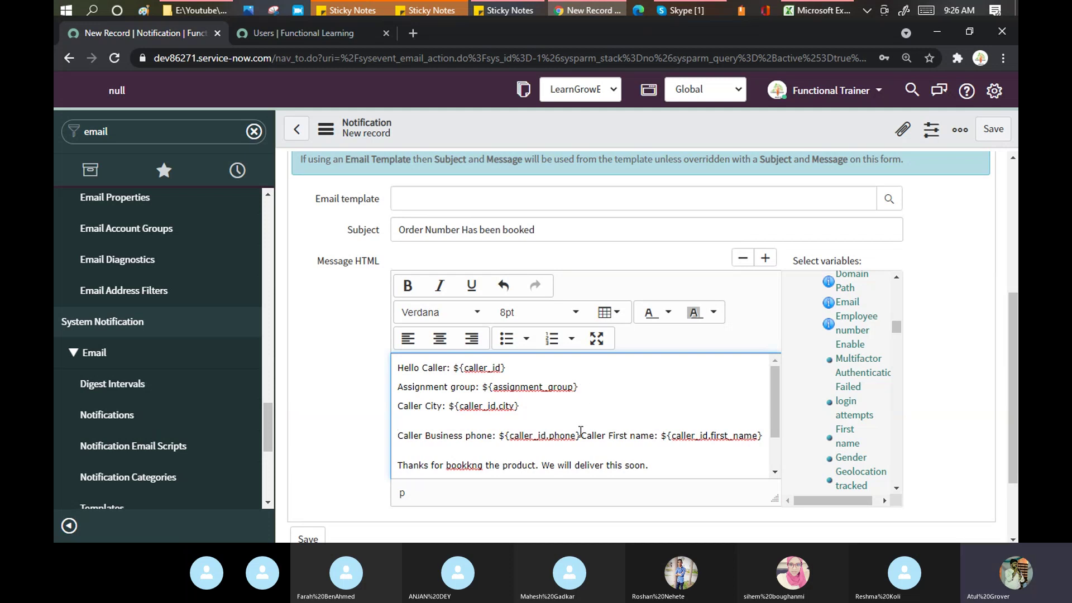
click(580, 436)
key(Return)
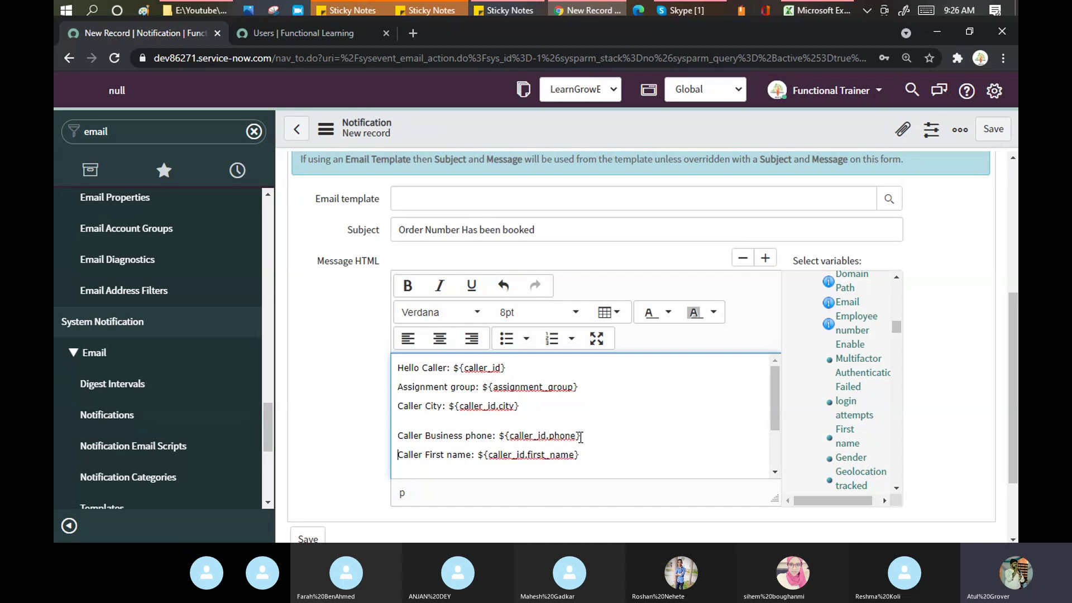
Step: Save the Functional Batch notification record
click(993, 131)
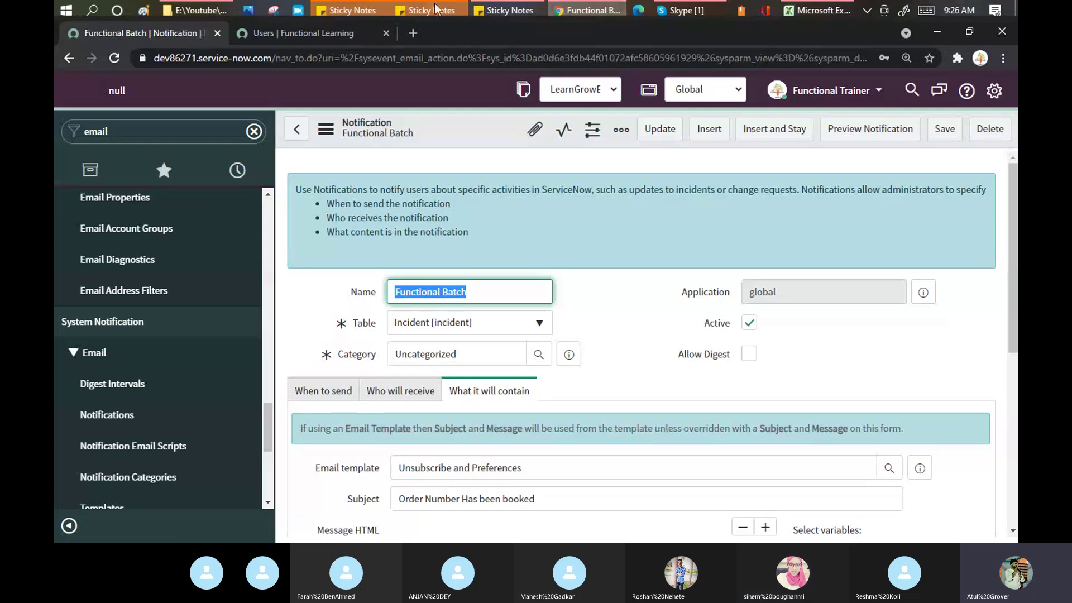
Step: Open Gmail in a new browser tab
click(417, 30)
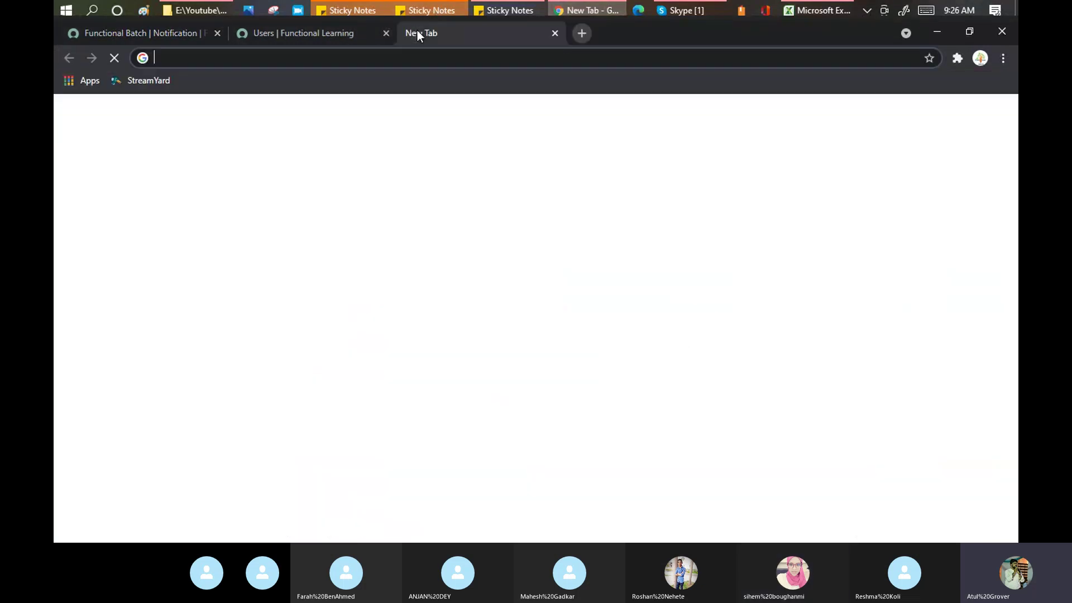
text(gmail)
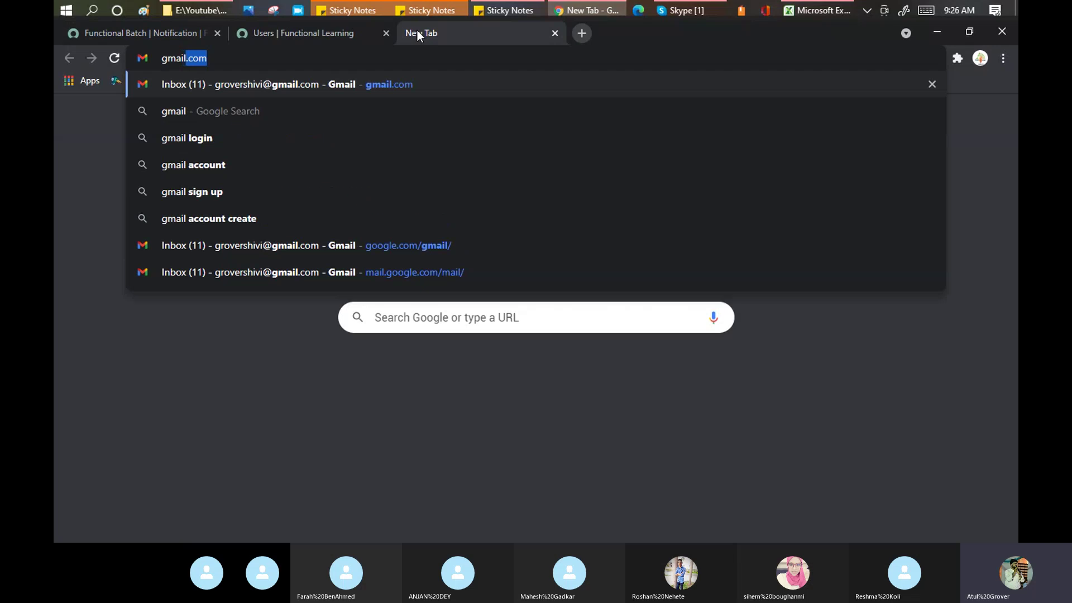
key(Return)
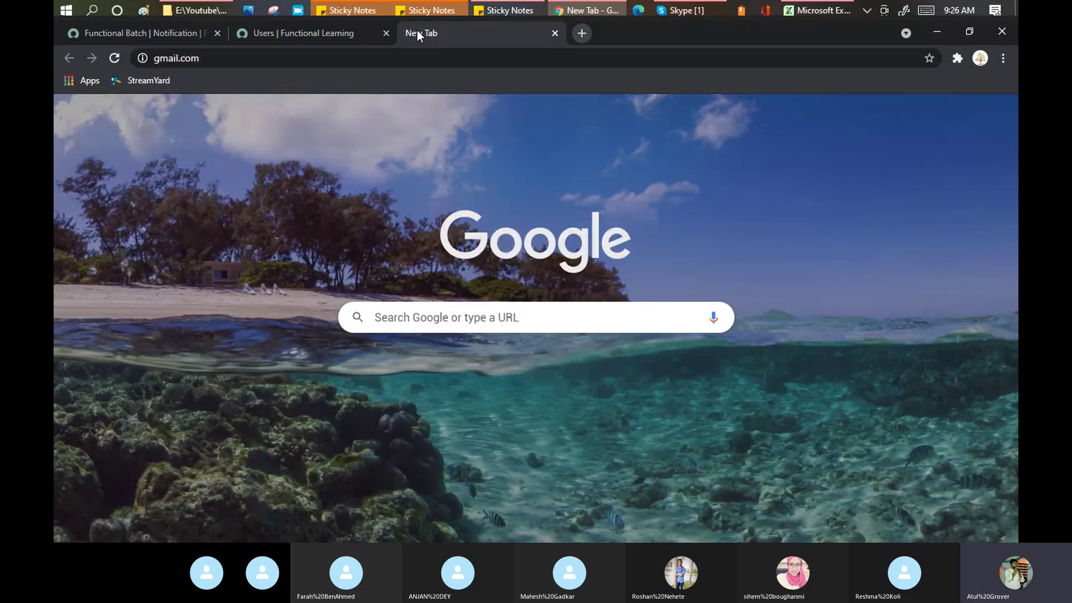
Step: Load a new ServiceNow incident form in the users list tab via 'inci'
click(352, 30)
drag(275, 59, 995, 64)
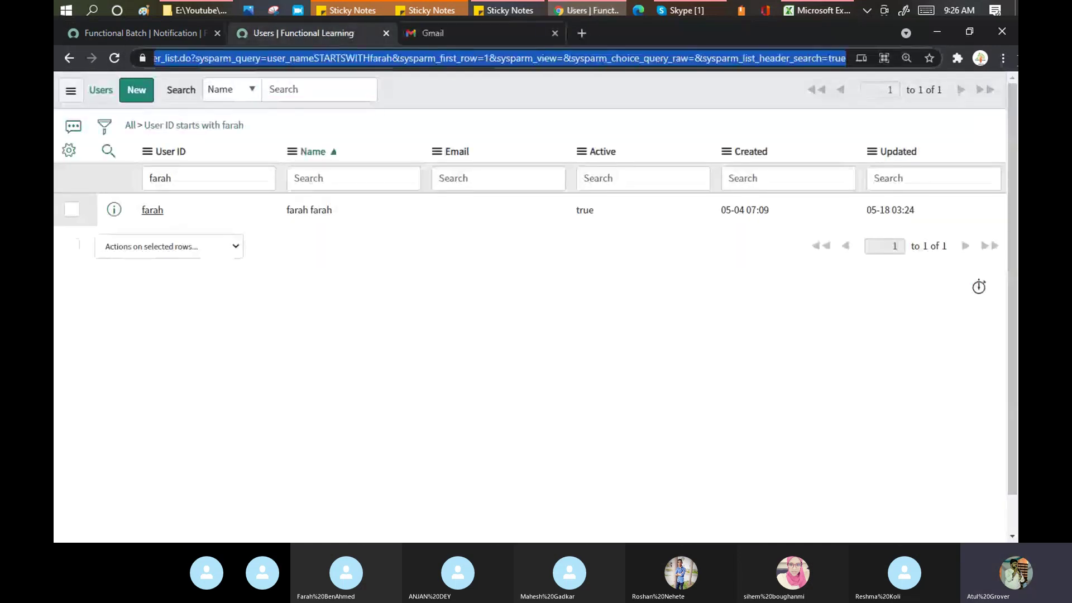
text(inci)
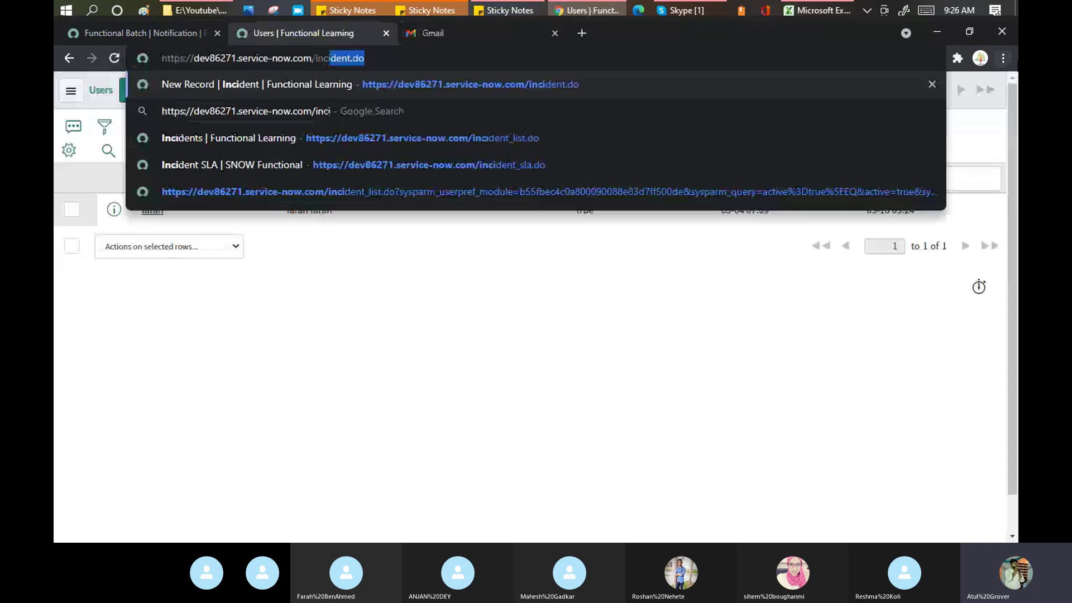
key(Return)
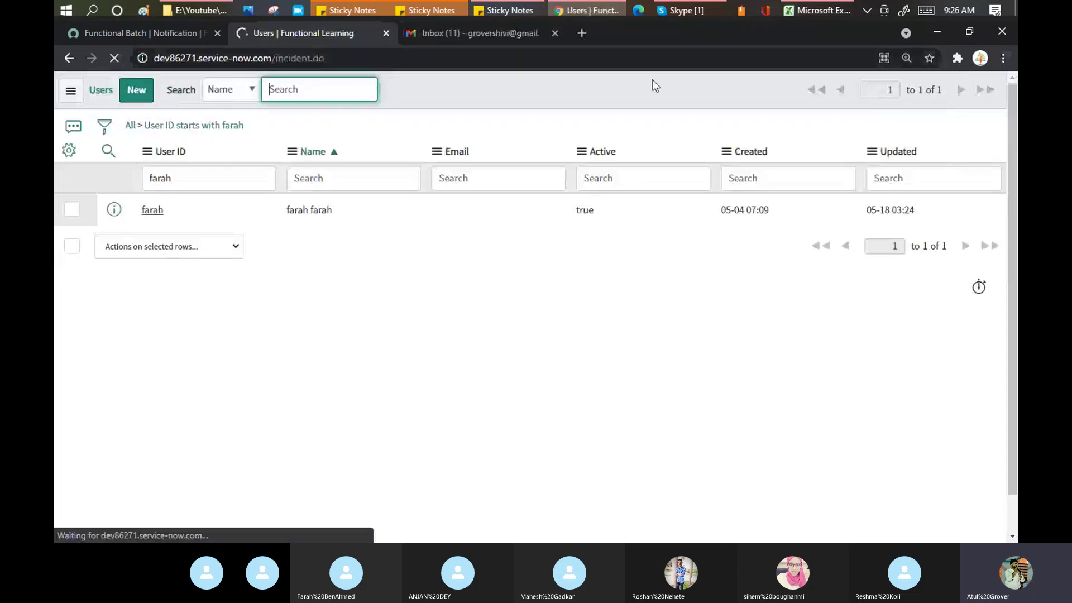
click(479, 35)
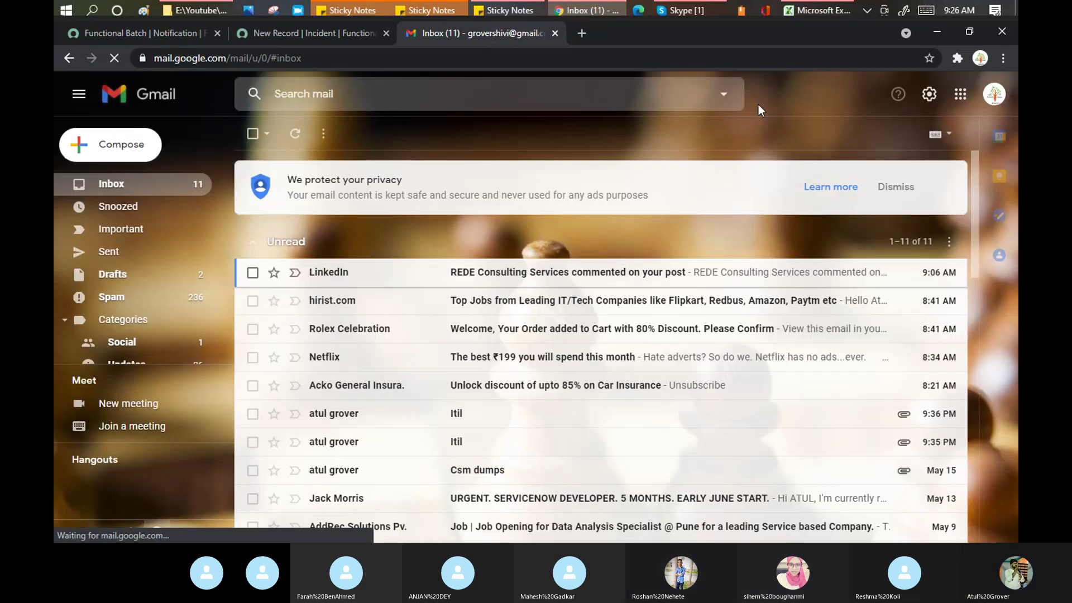
click(993, 93)
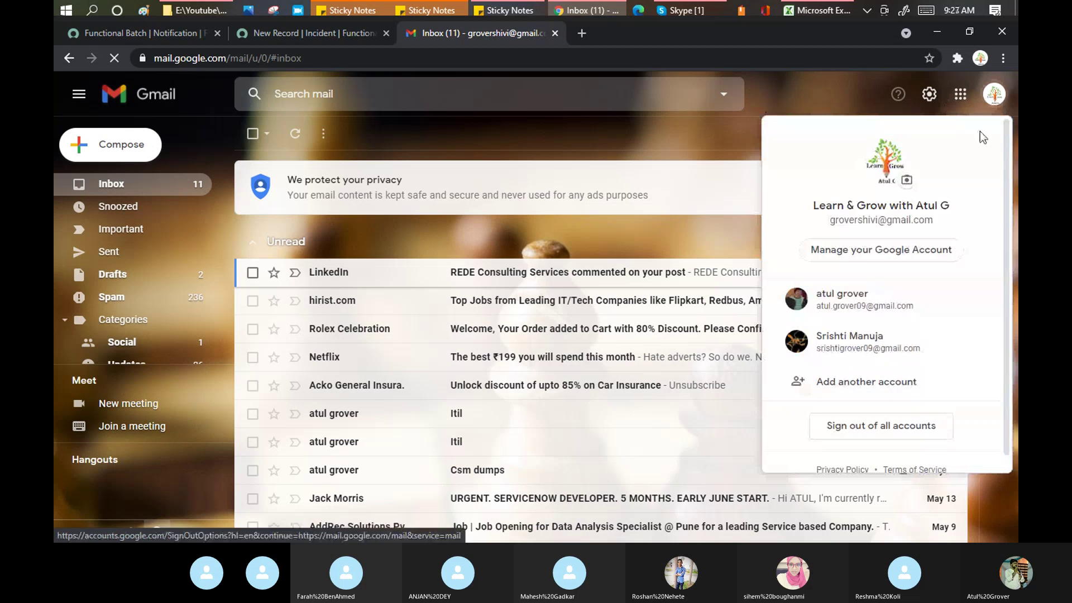
click(861, 311)
Step: Leave the incident's company empty and choose the suggested caller
click(326, 32)
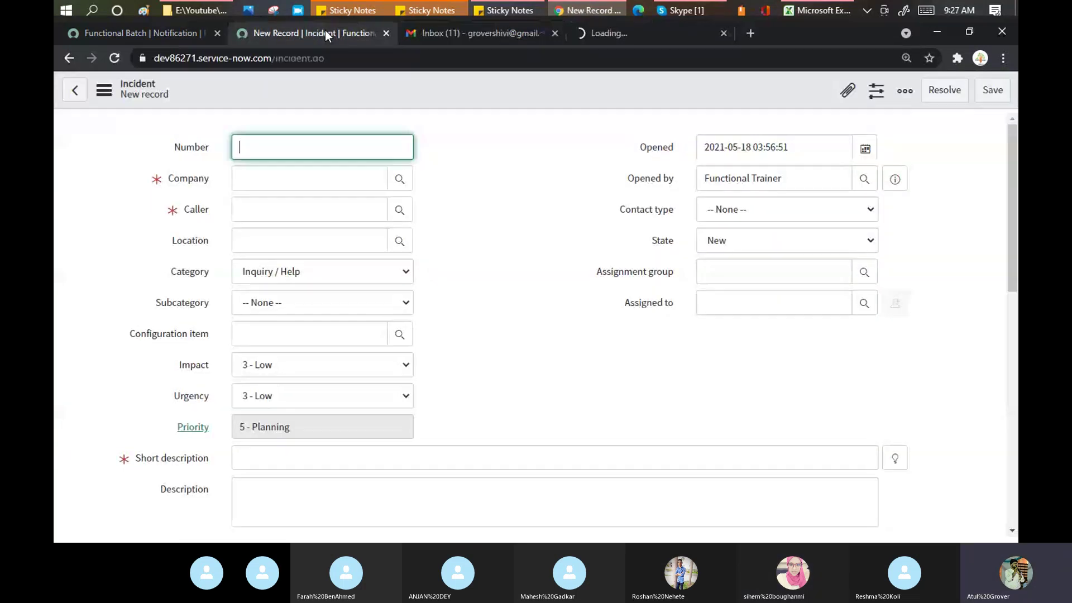
click(291, 179)
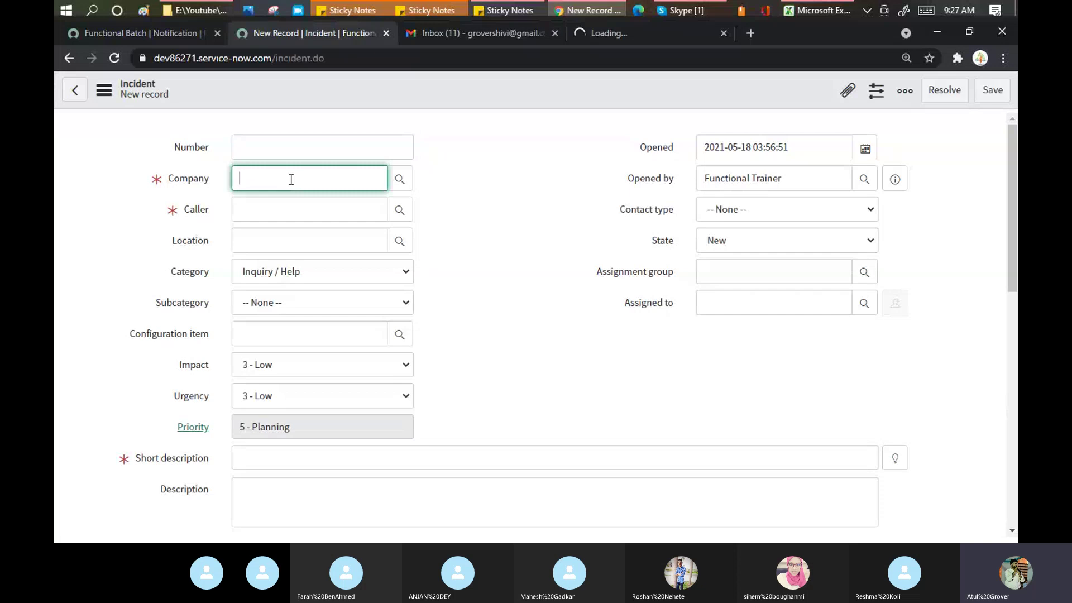
click(278, 211)
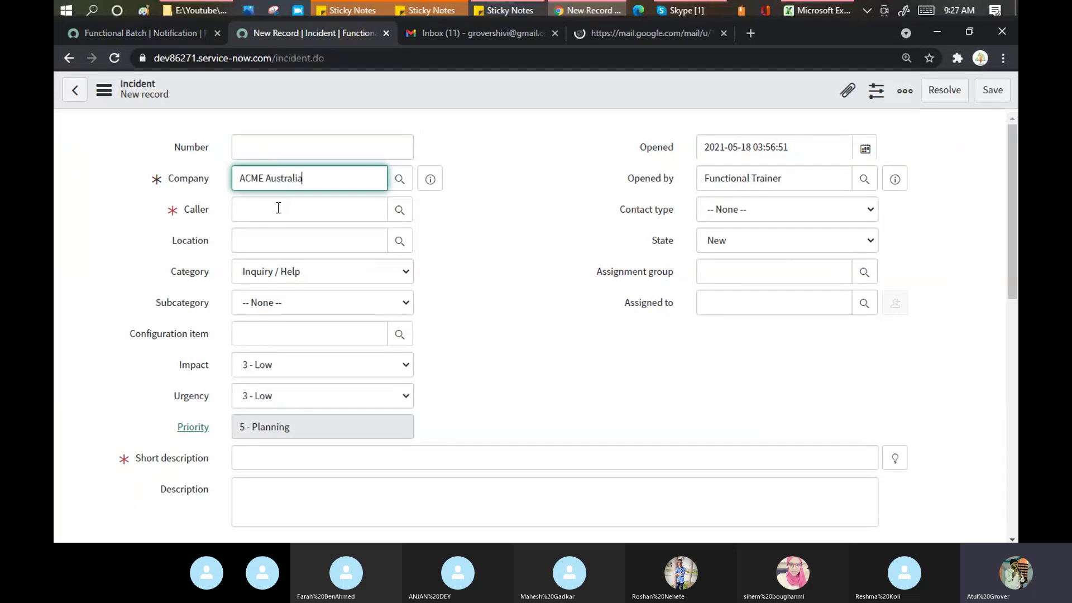
key(BackSpace)
key(BackSpace)
key(BackSpace)
key(BackSpace)
key(BackSpace)
key(BackSpace)
key(BackSpace)
key(BackSpace)
key(BackSpace)
key(BackSpace)
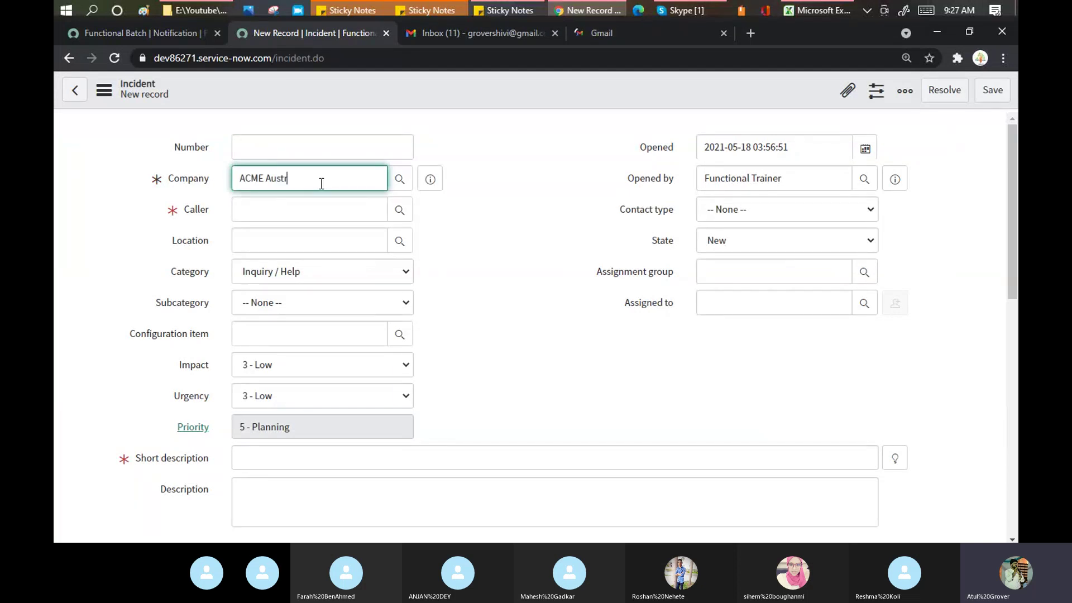
key(BackSpace)
key(BackSpace)
key(BackSpace)
key(BackSpace)
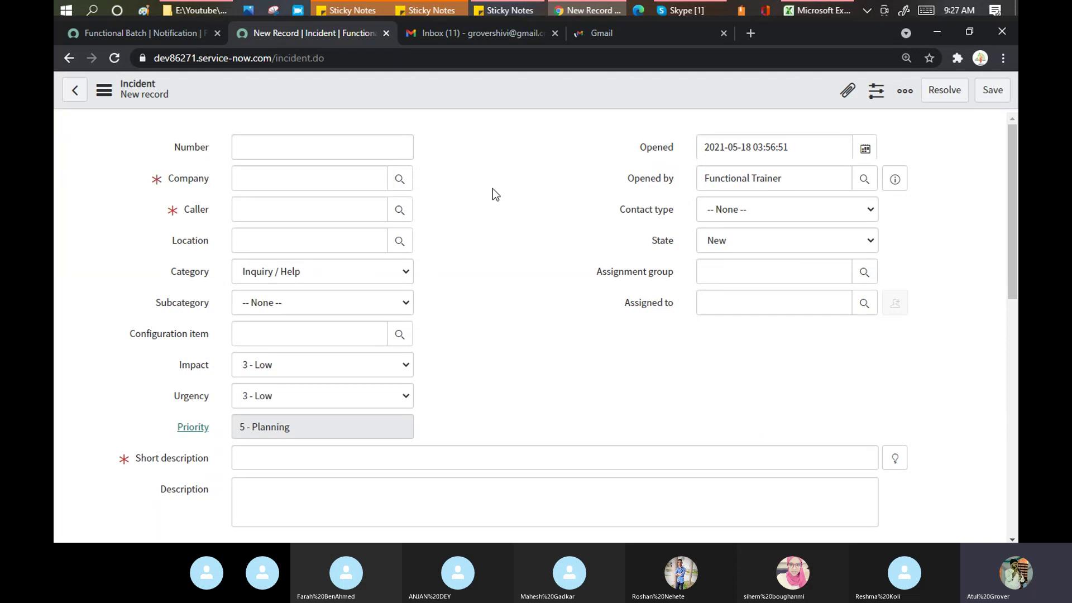
click(304, 216)
text(fara)
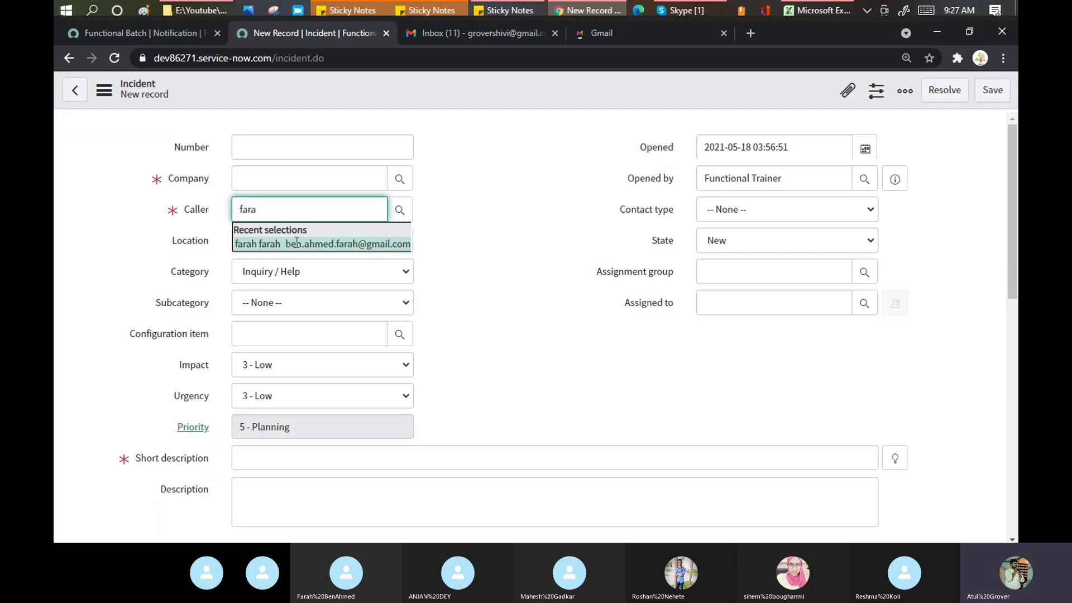
click(312, 243)
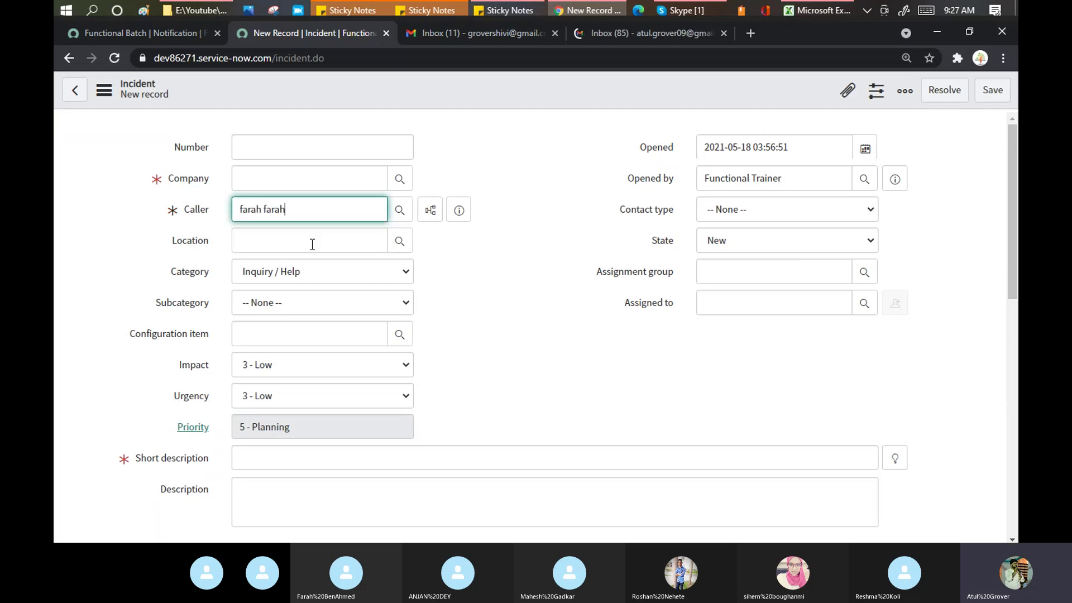
Step: Set the assignment group to Batch_3 and assign the incident to the suggested user
click(716, 267)
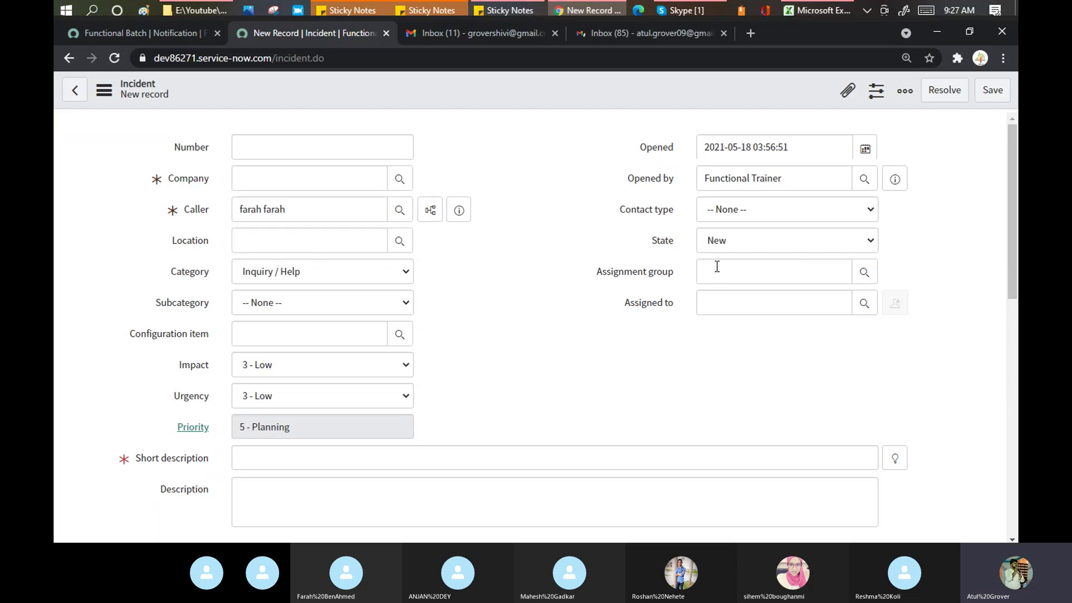
text(batch)
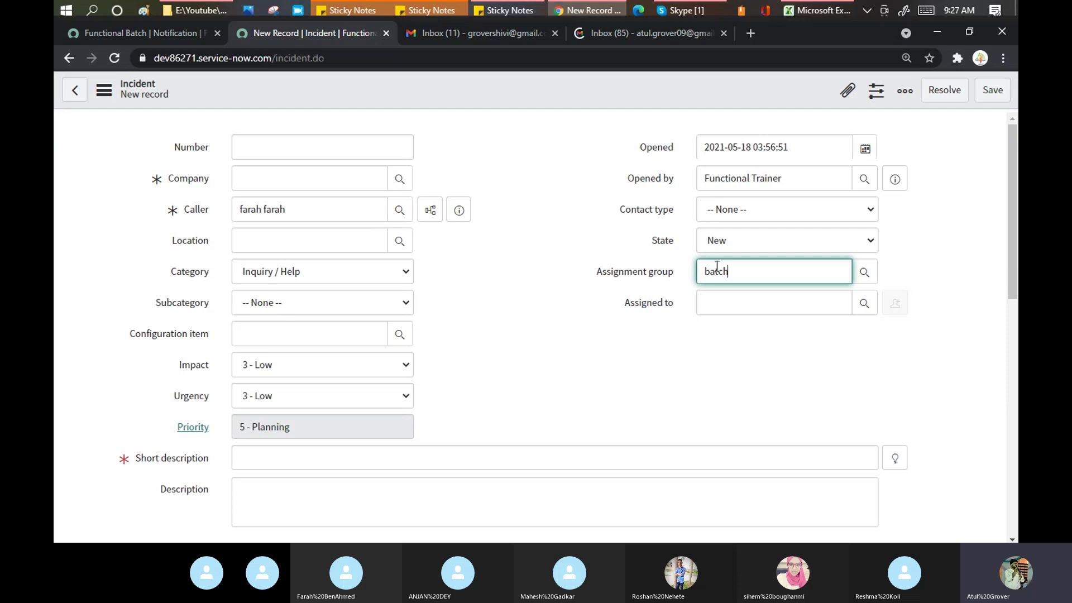
click(721, 304)
click(720, 306)
text(rosh)
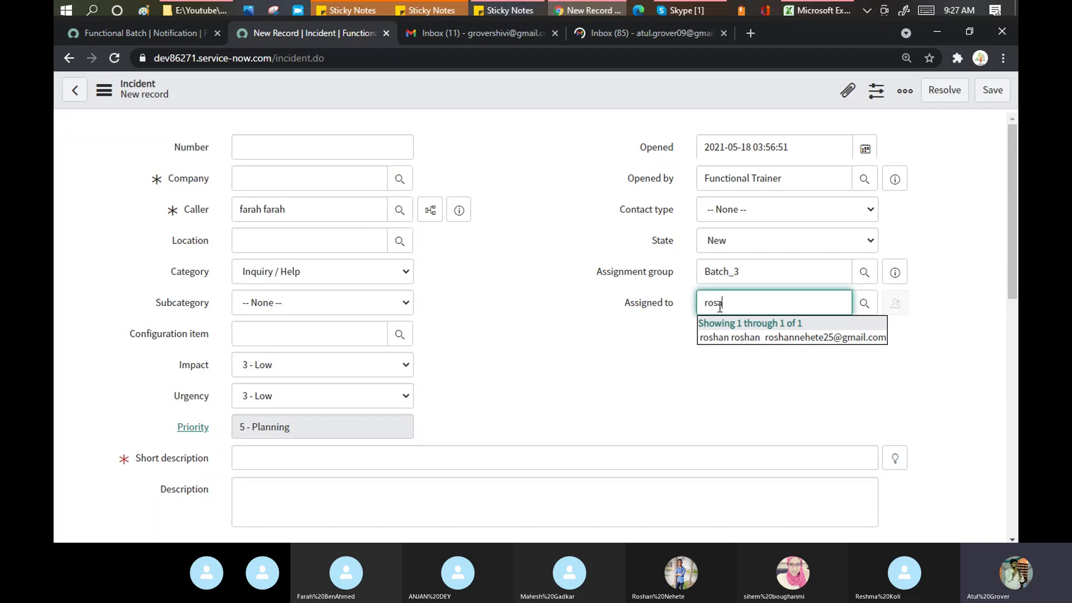
key(BackSpace)
text(a)
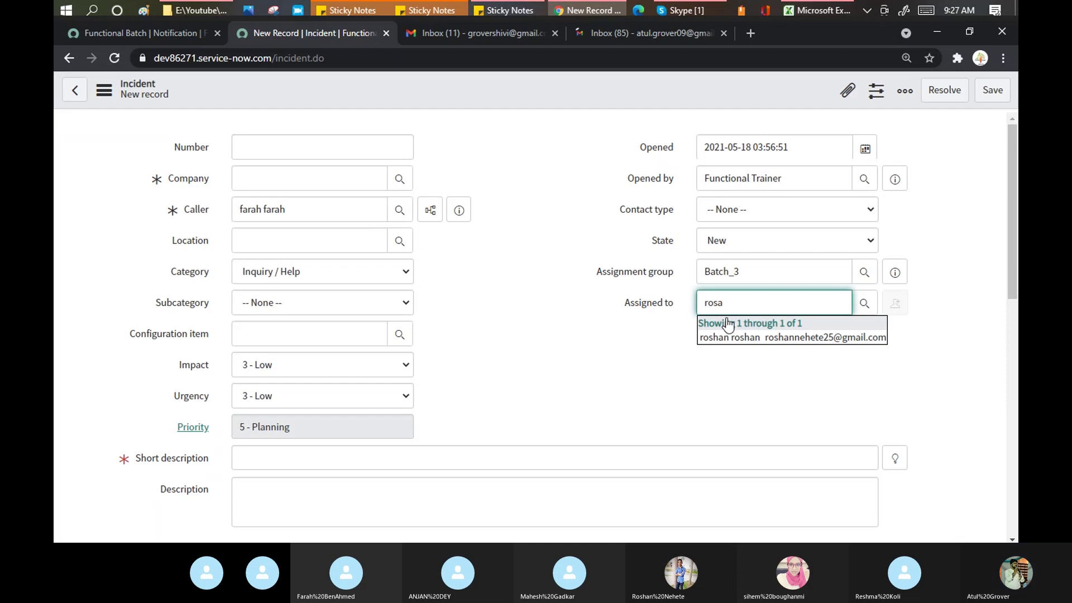
key(BackSpace)
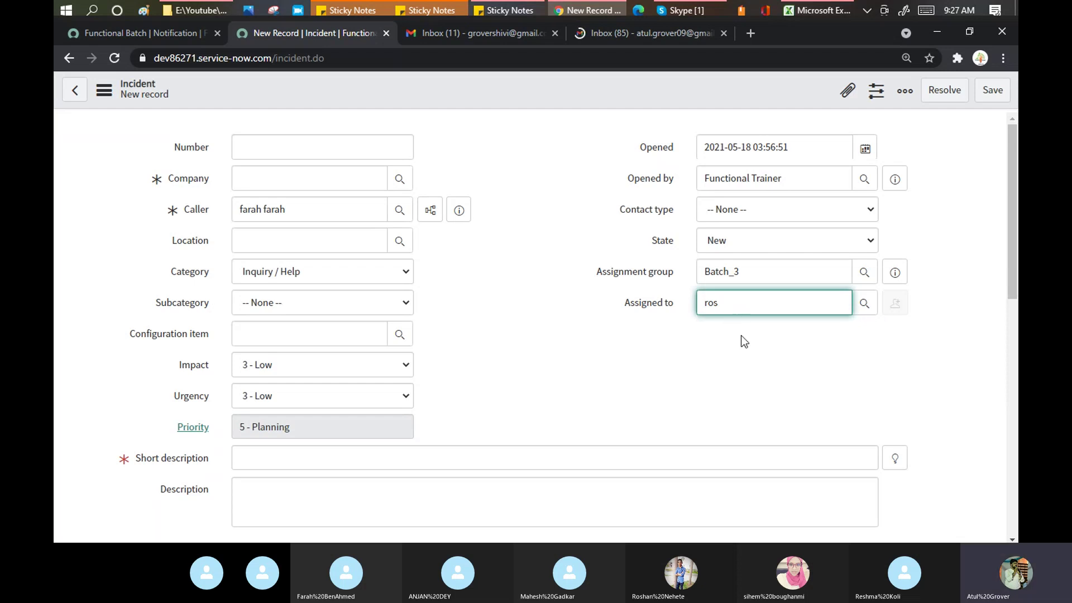
click(741, 337)
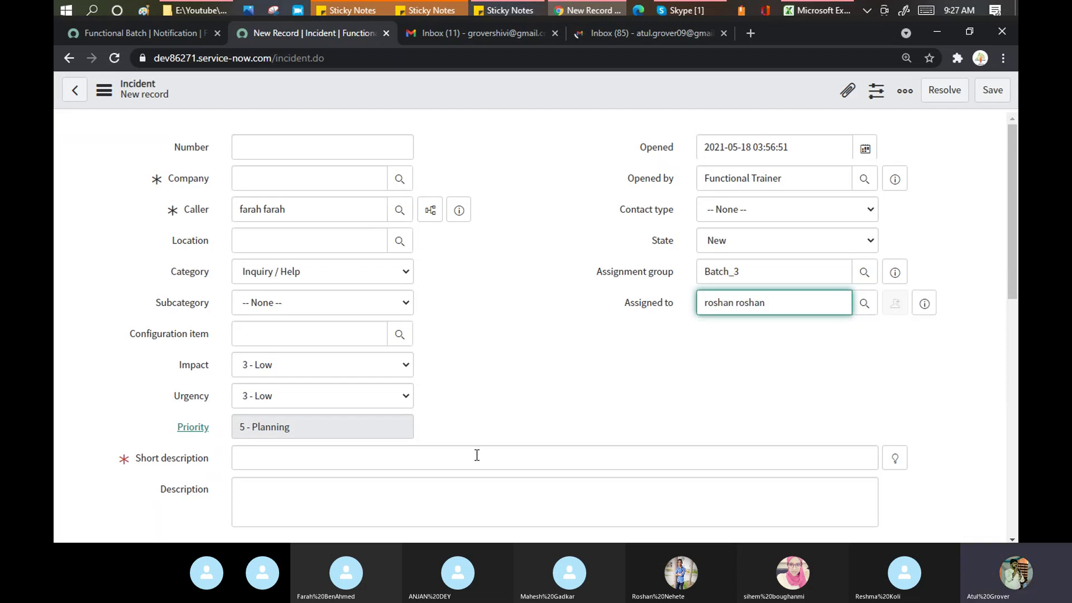
Step: Enter 'Hello .. this is my product' as both short description and description
click(338, 465)
text(H)
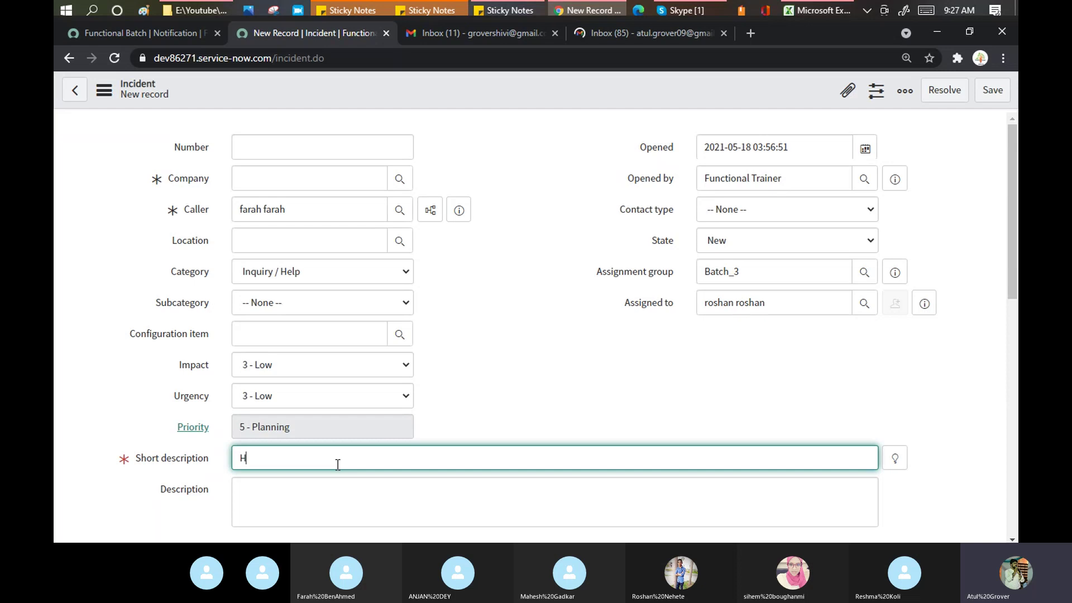
text(ello .. this is my product)
key(ctrl+a)
key(ctrl+c)
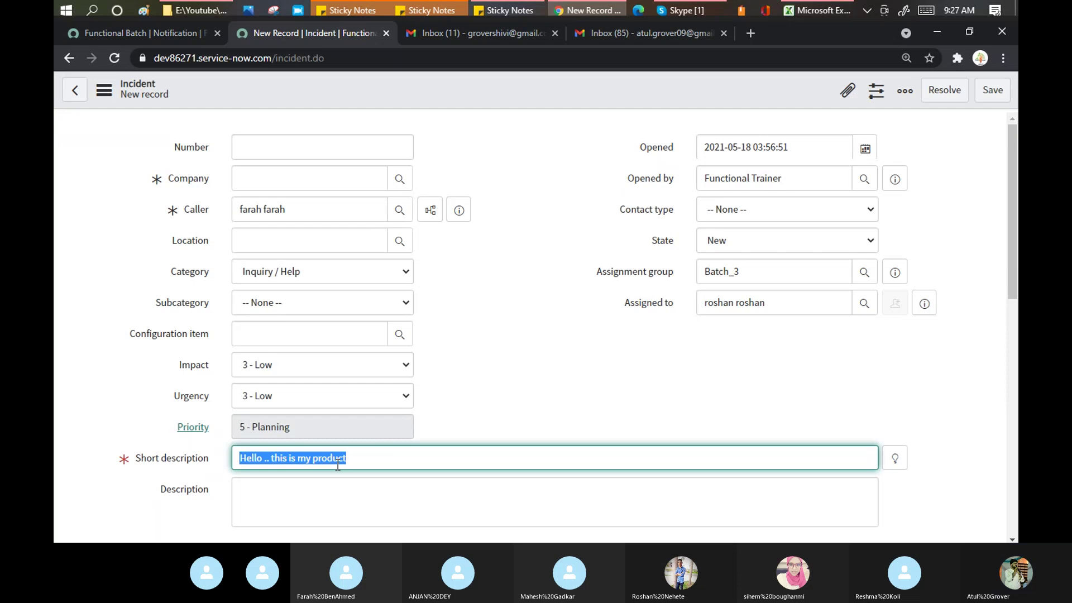
click(307, 511)
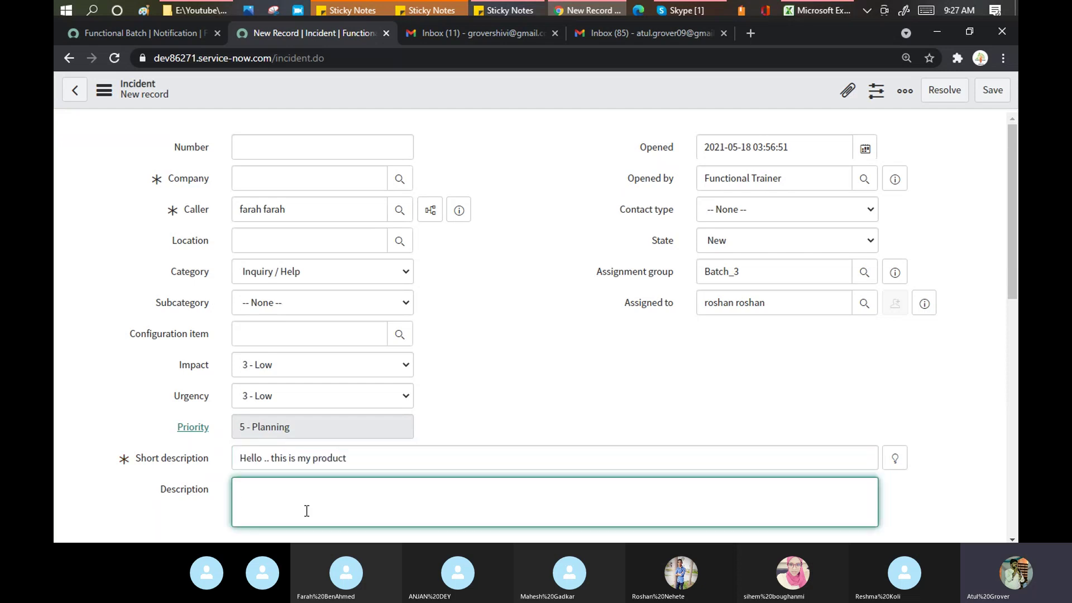
key(ctrl+v)
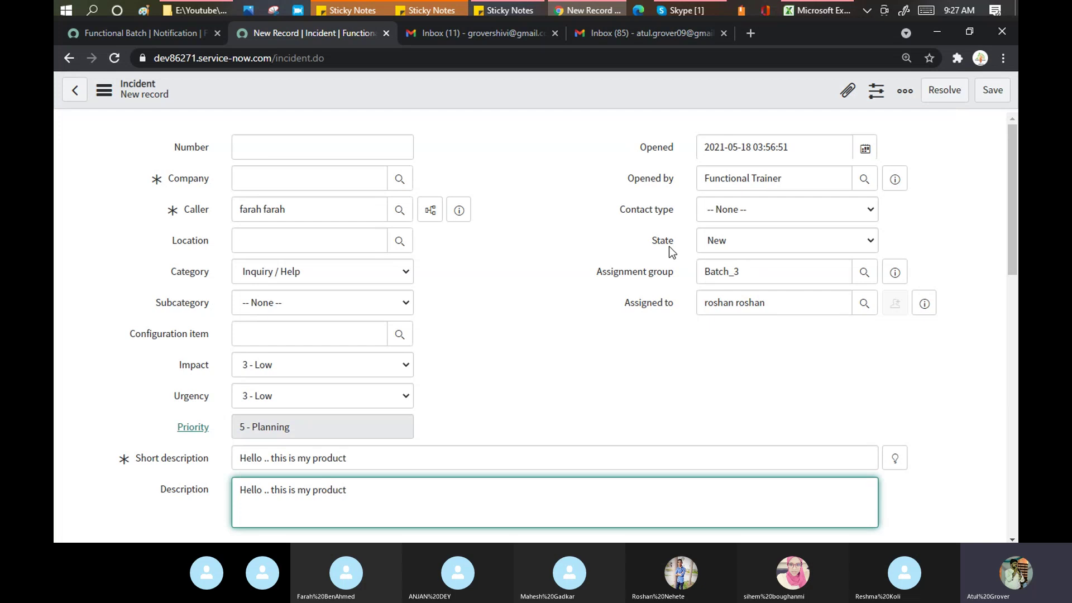
Step: Save the incident and reload the form, now showing State In Progress
click(984, 97)
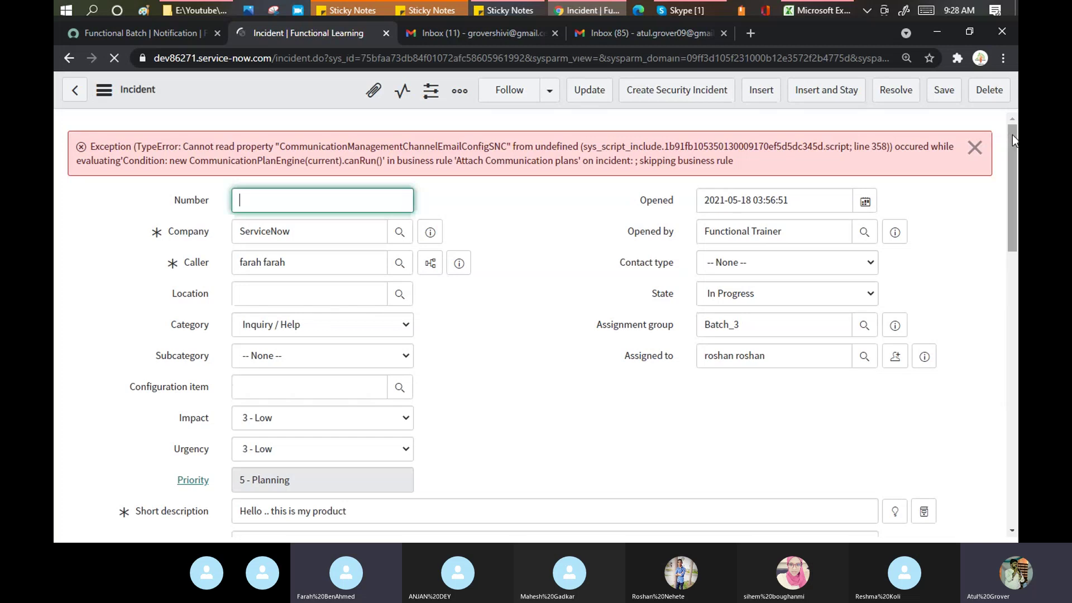
drag(1015, 150, 1016, 352)
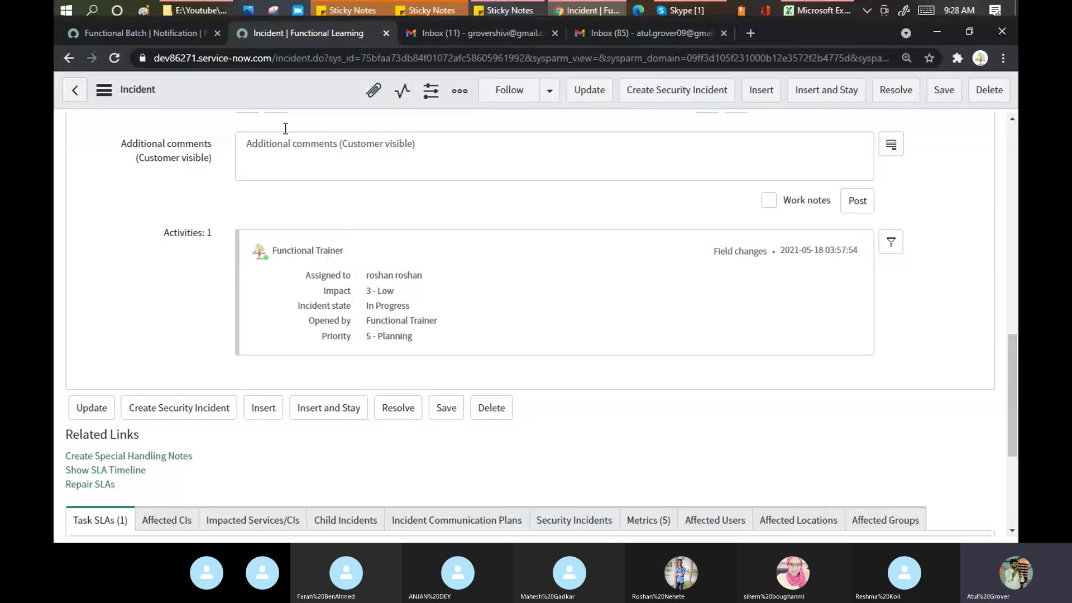
right_click(279, 89)
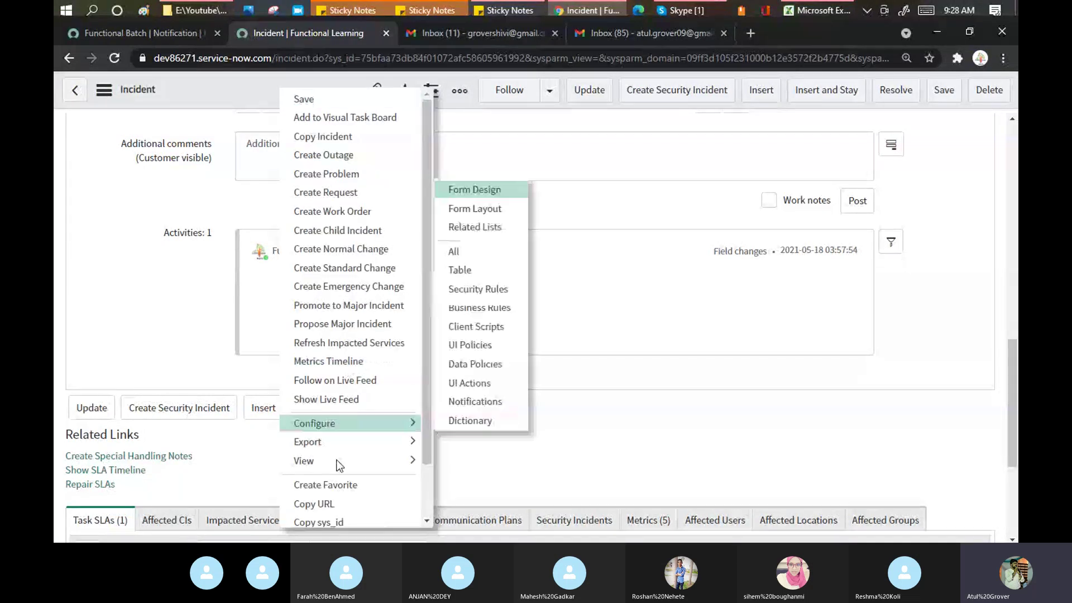
scroll(426, 498, down, 3)
click(381, 511)
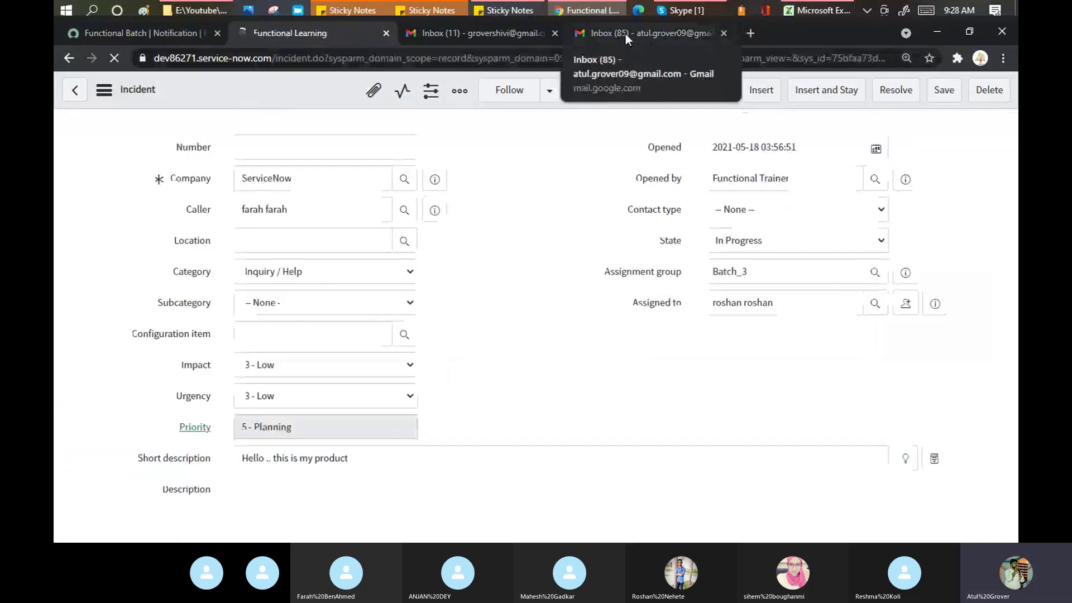
Step: Refresh the second Gmail inbox until the notifications arrive and open 'Incident has been opened on your behalf'
click(625, 33)
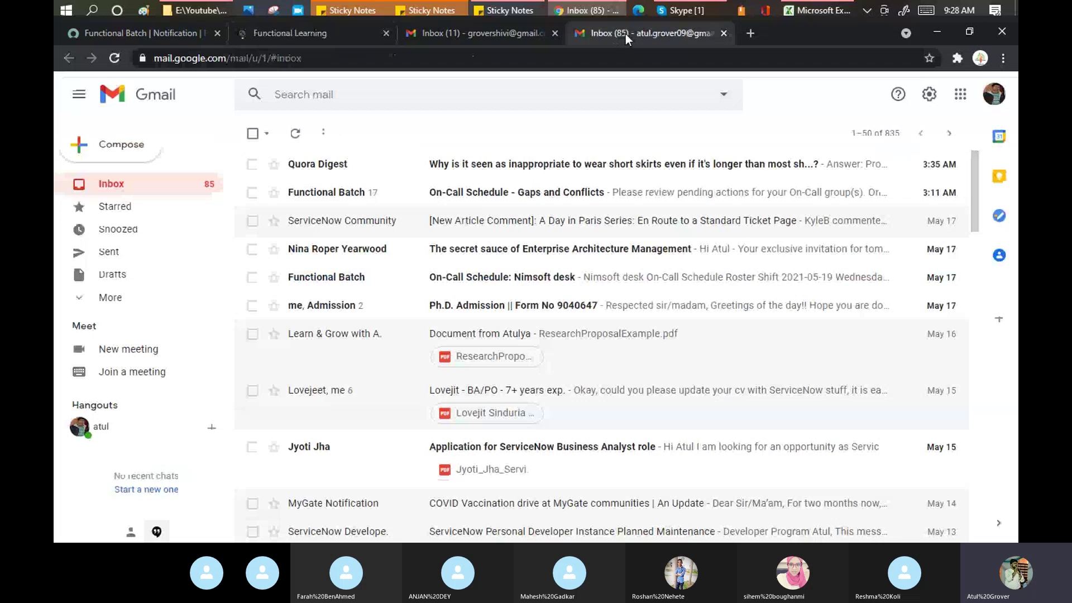
click(296, 134)
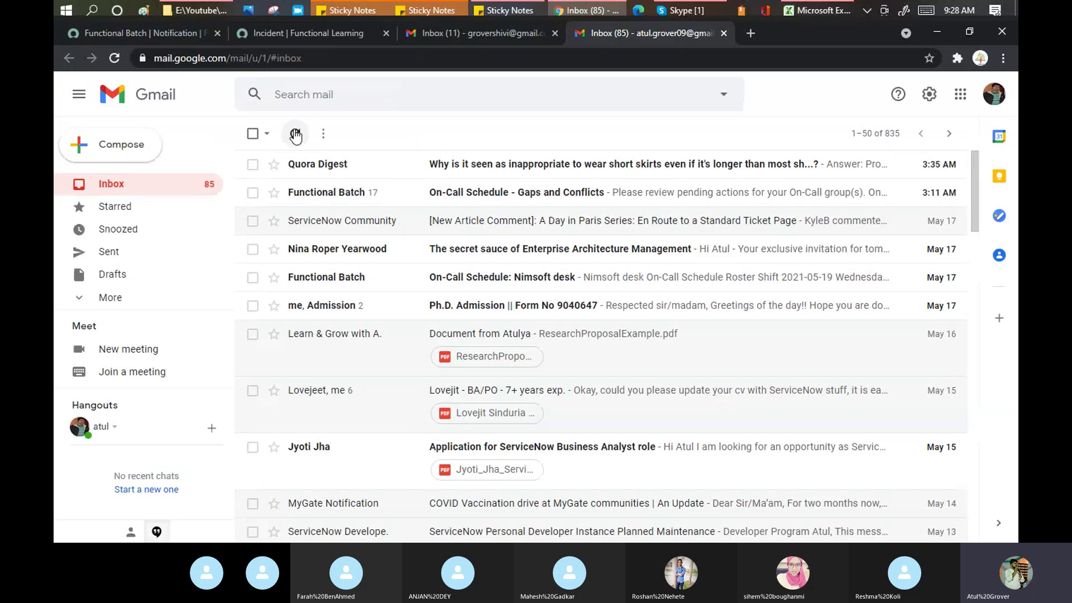
click(295, 134)
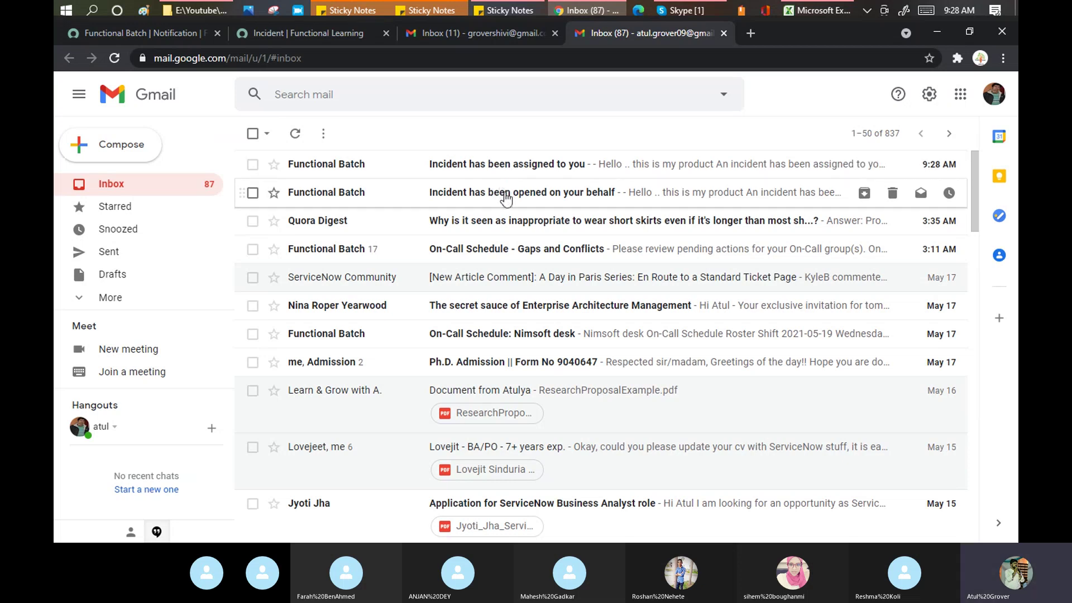
click(504, 192)
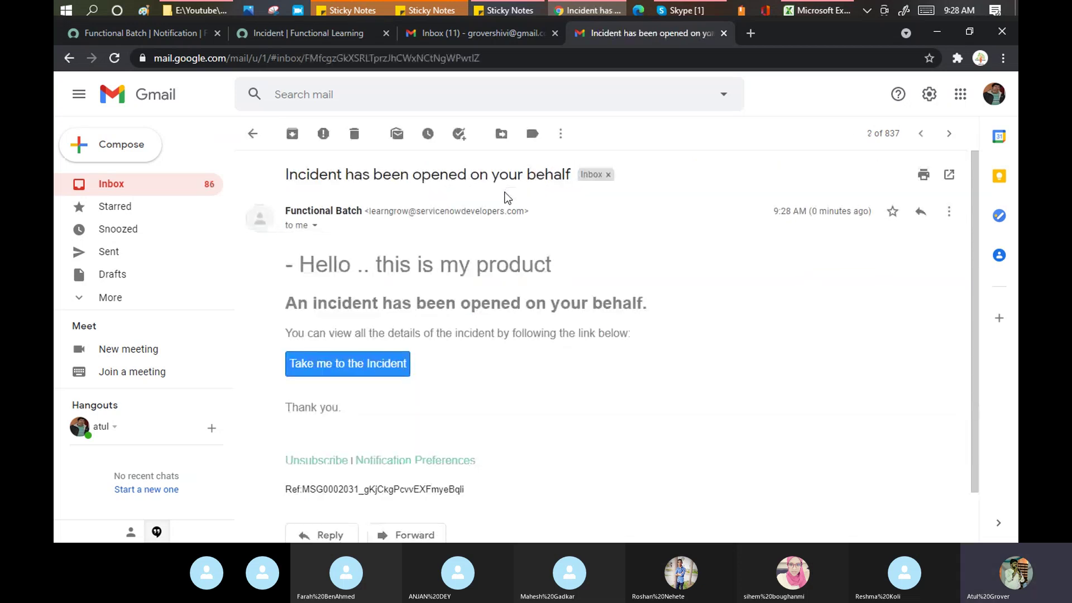
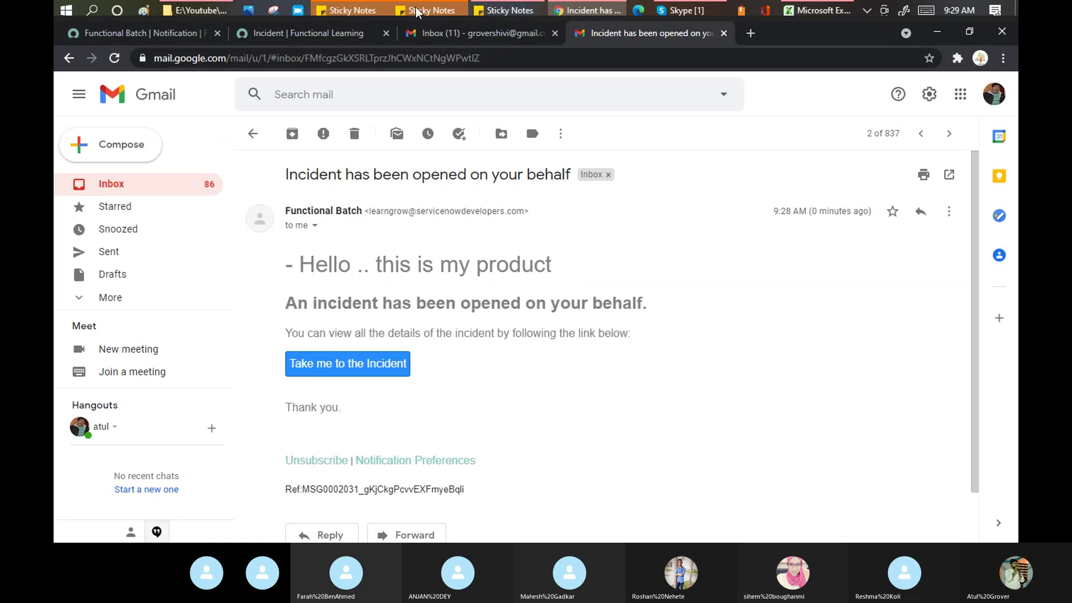
Step: Reload the incident form from the header's context menu
click(325, 34)
right_click(309, 88)
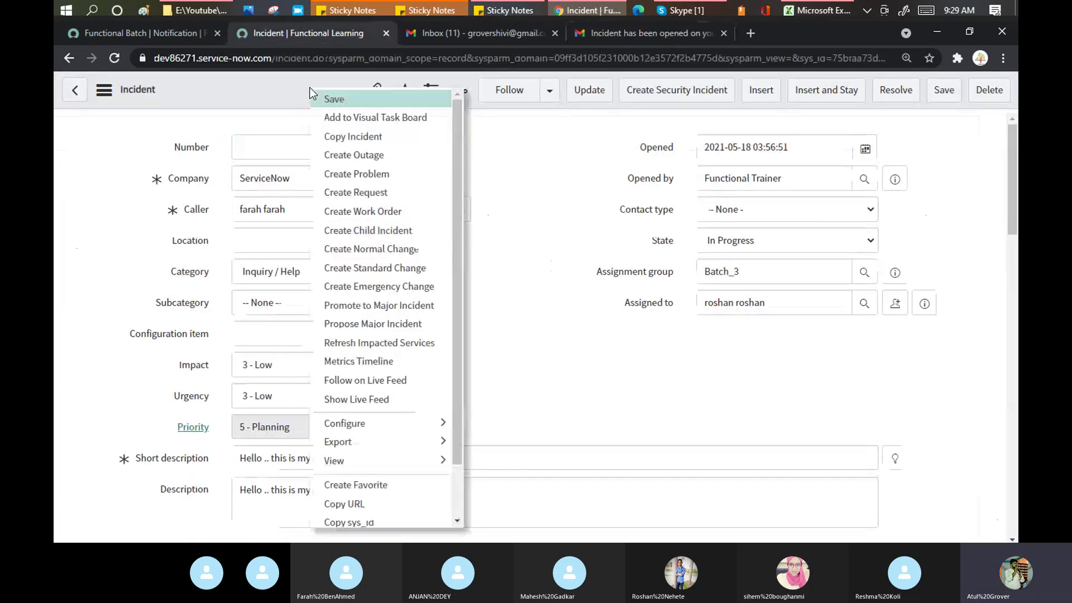
scroll(461, 305, down, 2)
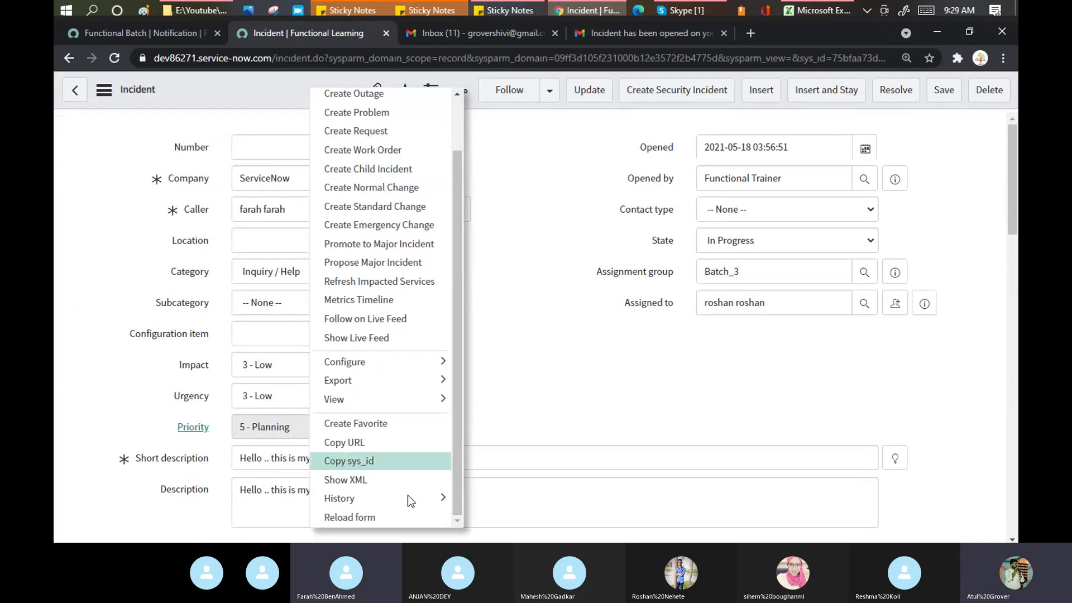
mouse_move(407, 497)
click(354, 517)
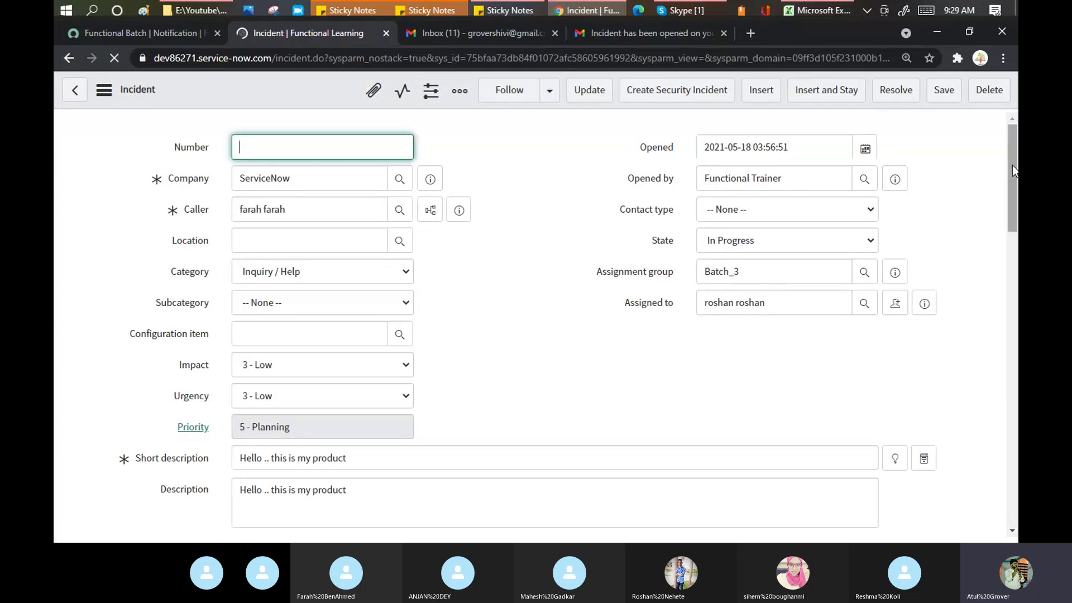
Step: Expand the first sent notification email's full content in the incident's Activities log
scroll(1015, 240, down, 3)
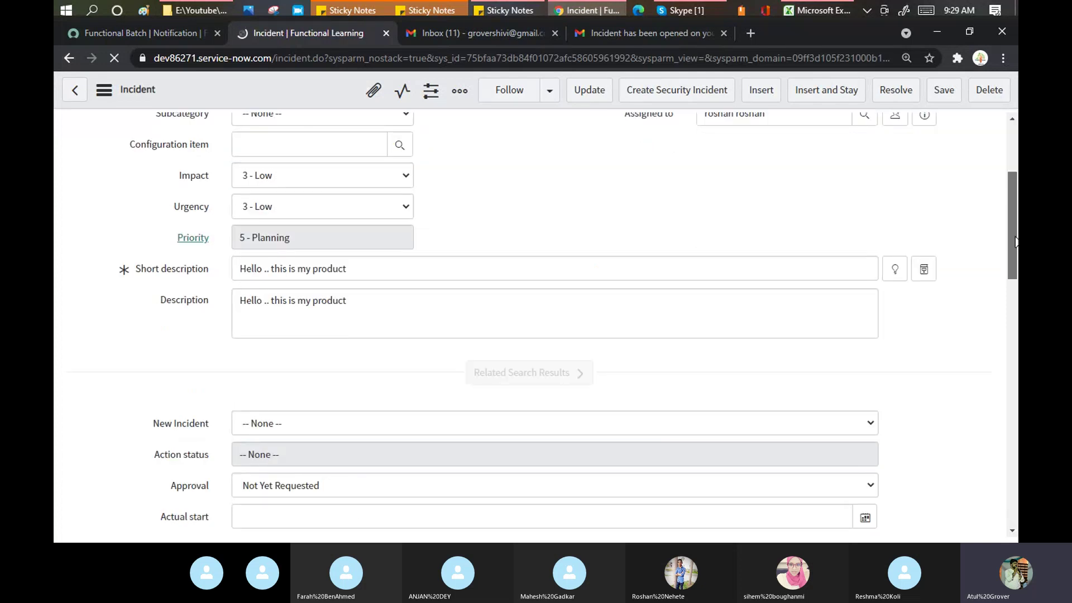
scroll(461, 309, down, 10)
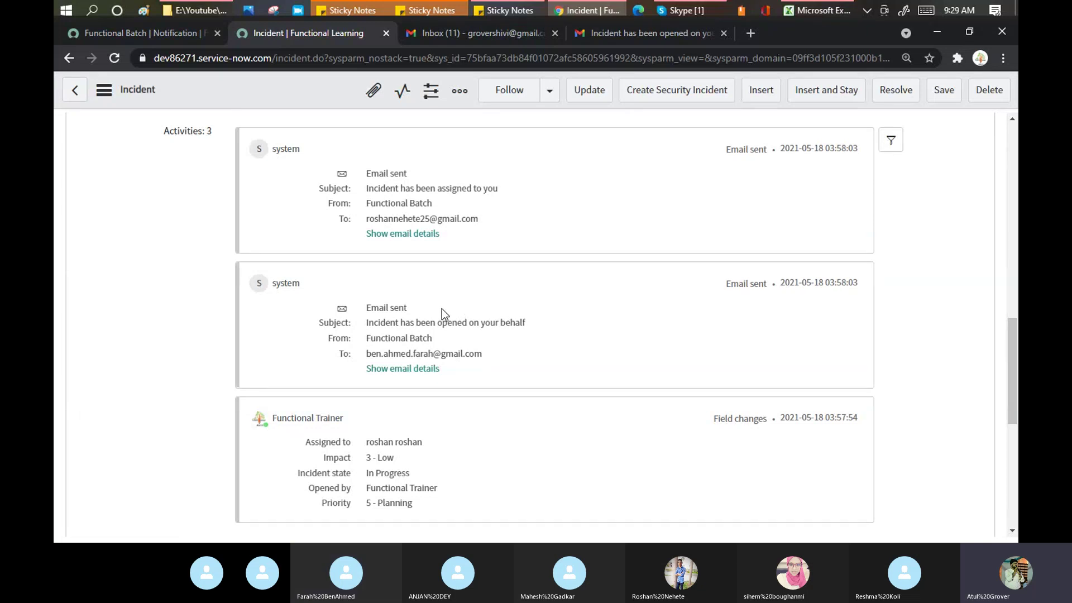
click(406, 233)
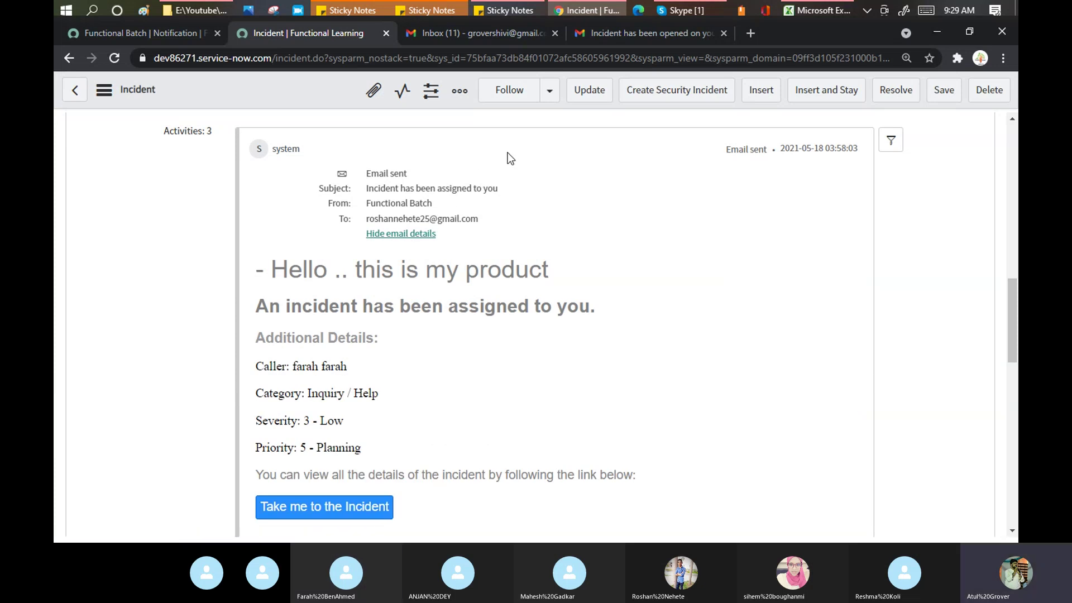
click(634, 39)
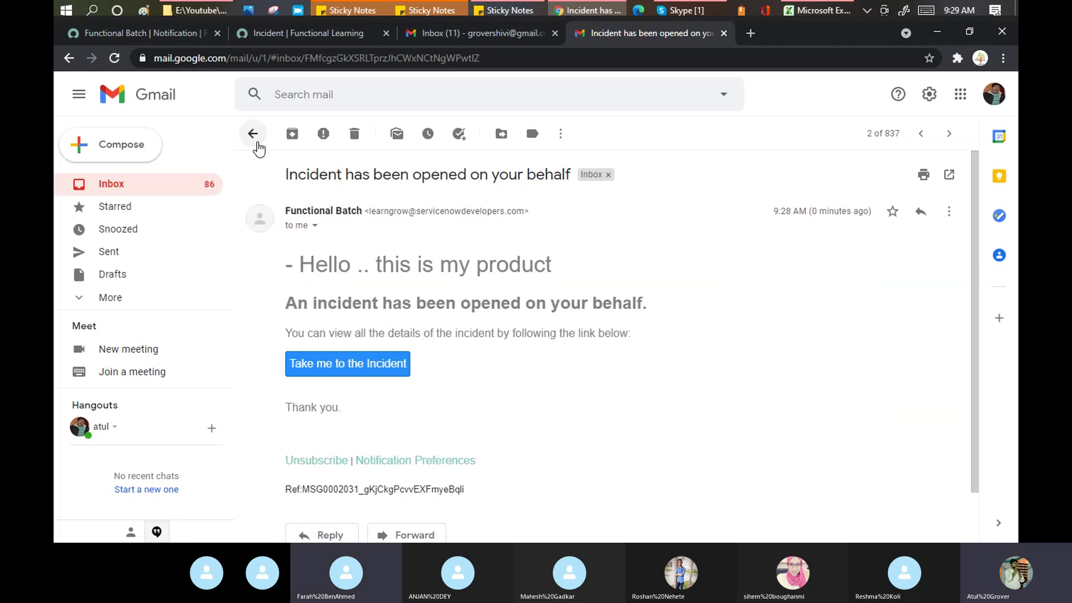
Step: Open the 'Incident has been assigned to you' email, review Functional Batch's conditions, and open Notifications in a new tab
click(255, 142)
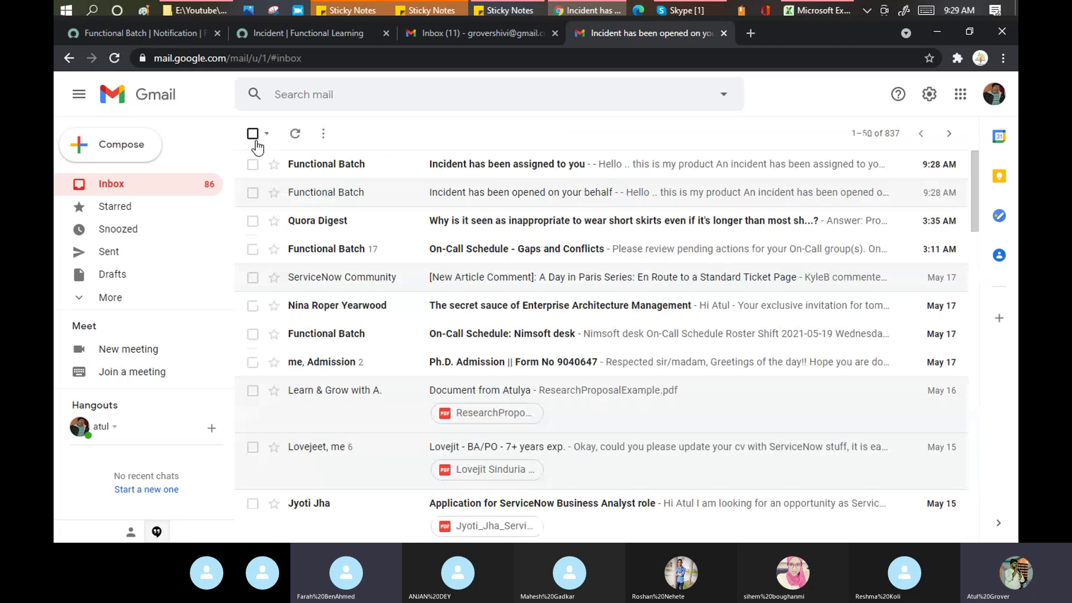
click(530, 168)
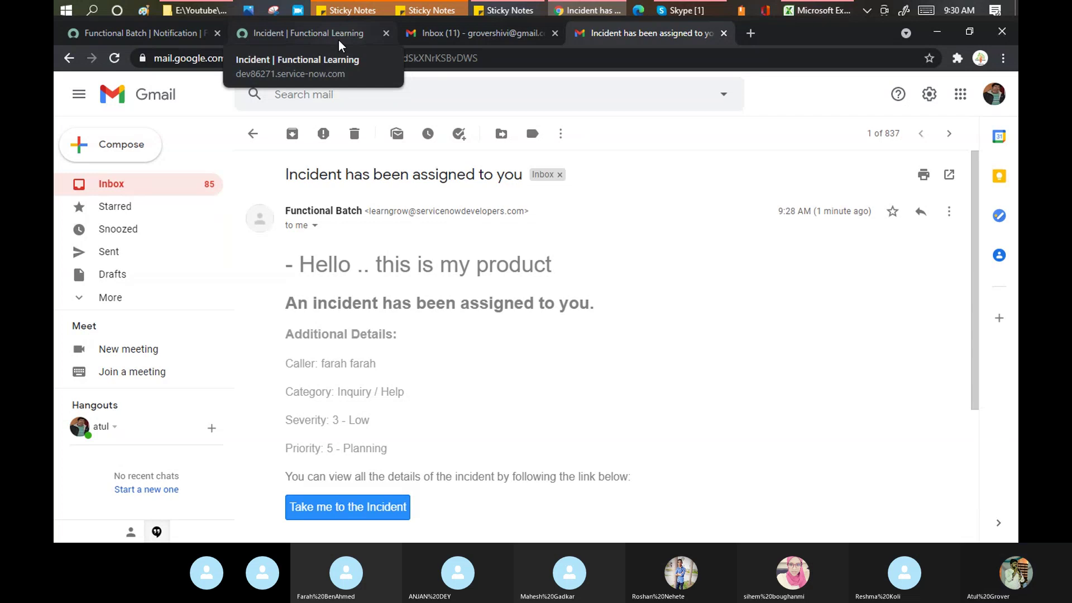
click(156, 31)
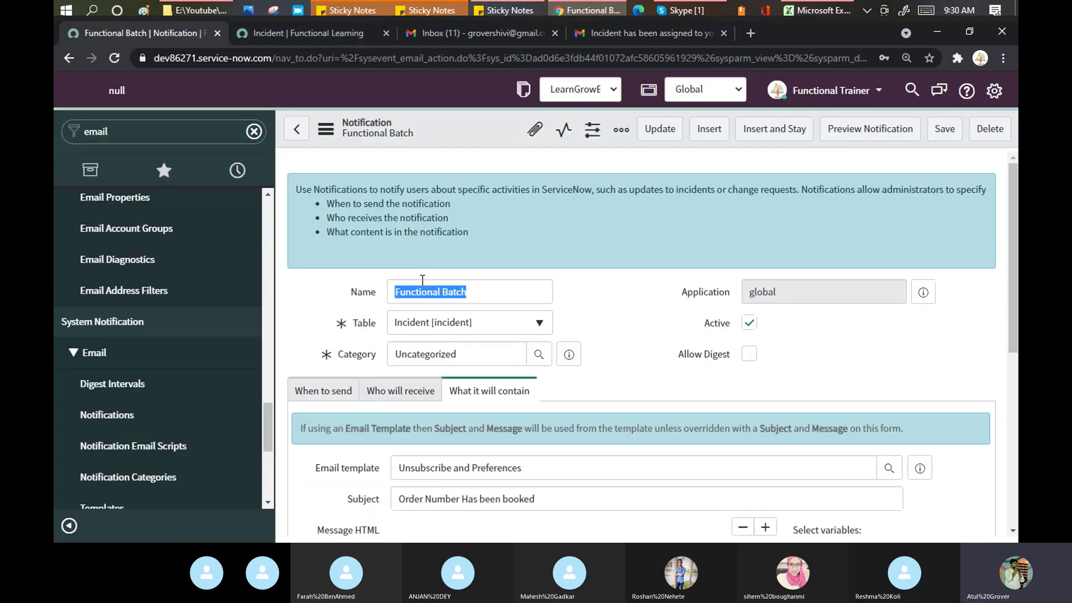
click(323, 390)
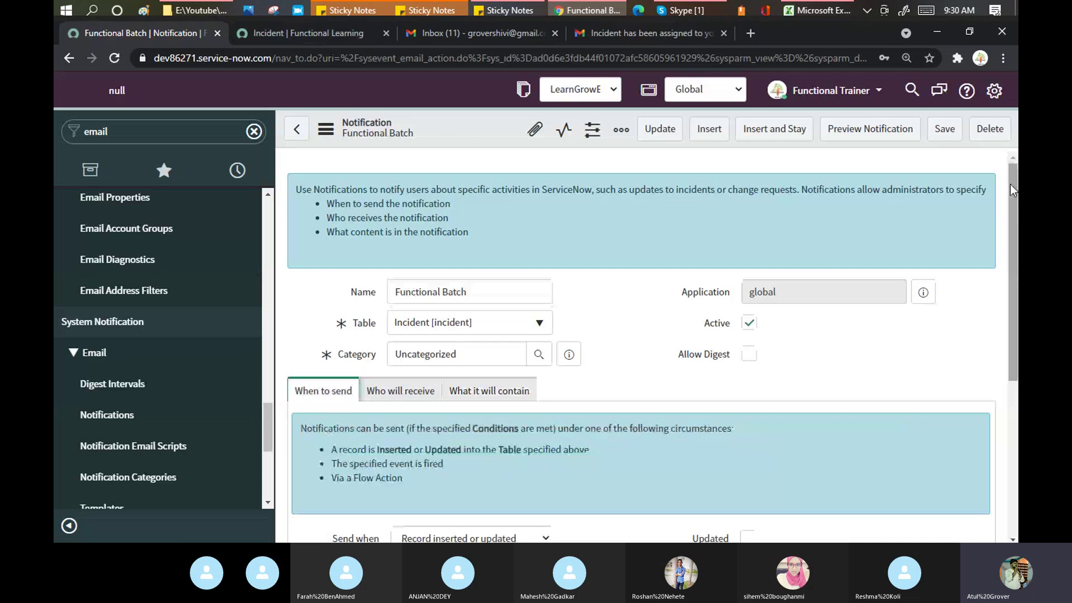
drag(1012, 189, 1016, 324)
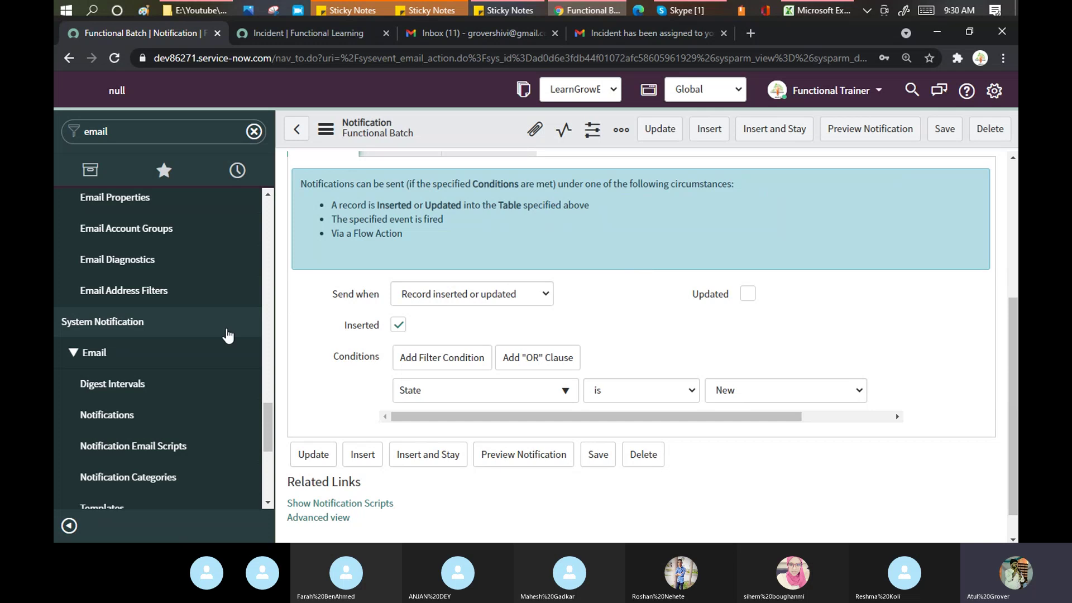
right_click(101, 418)
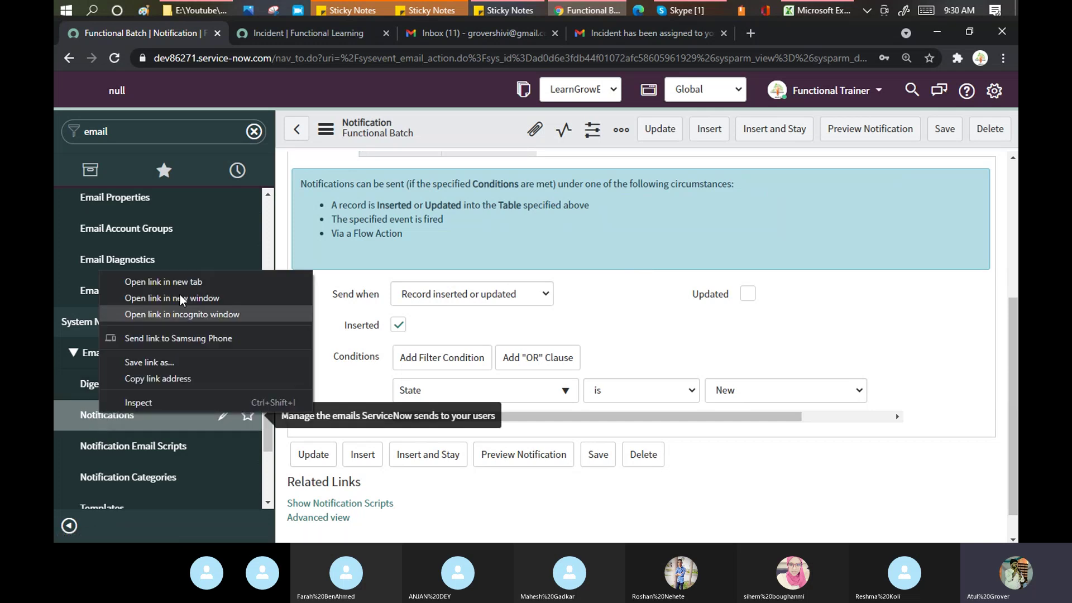
click(167, 279)
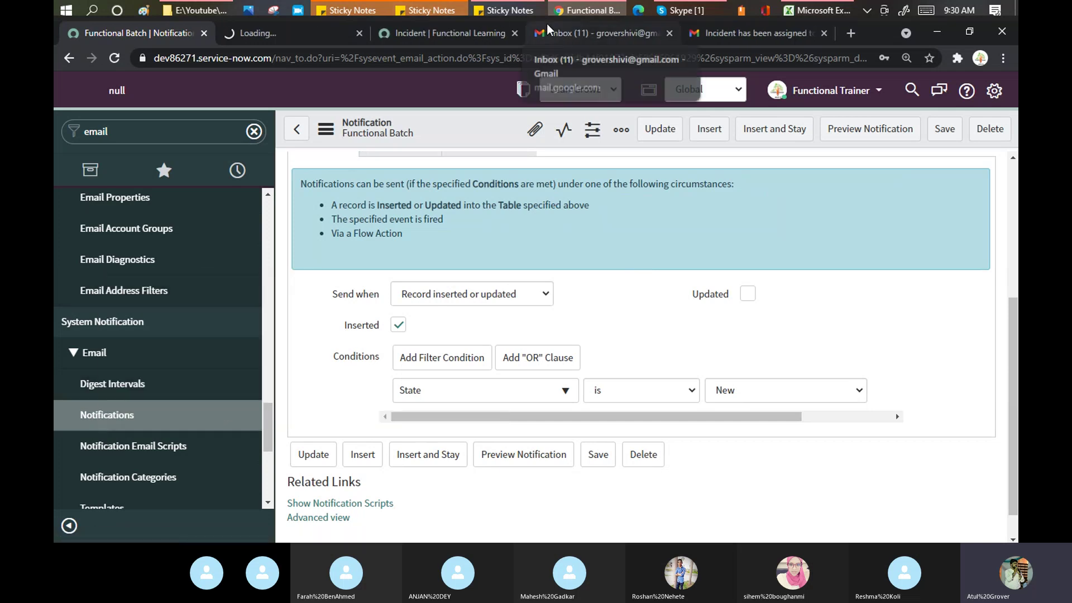
Step: Check the assigned-to-you email's sender and recipient details, then refresh the inbox
click(722, 35)
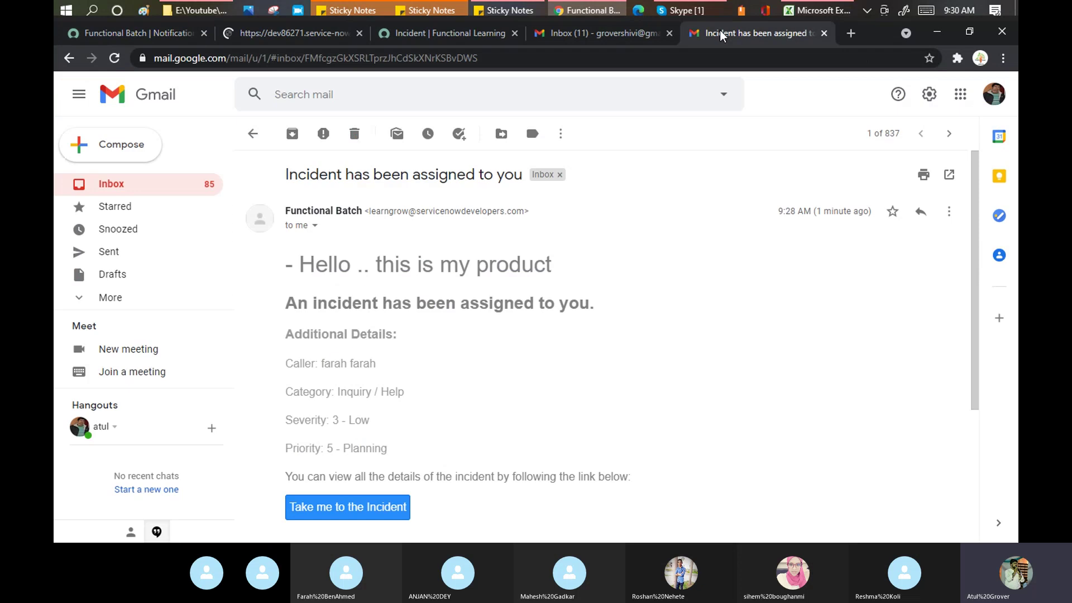
click(315, 225)
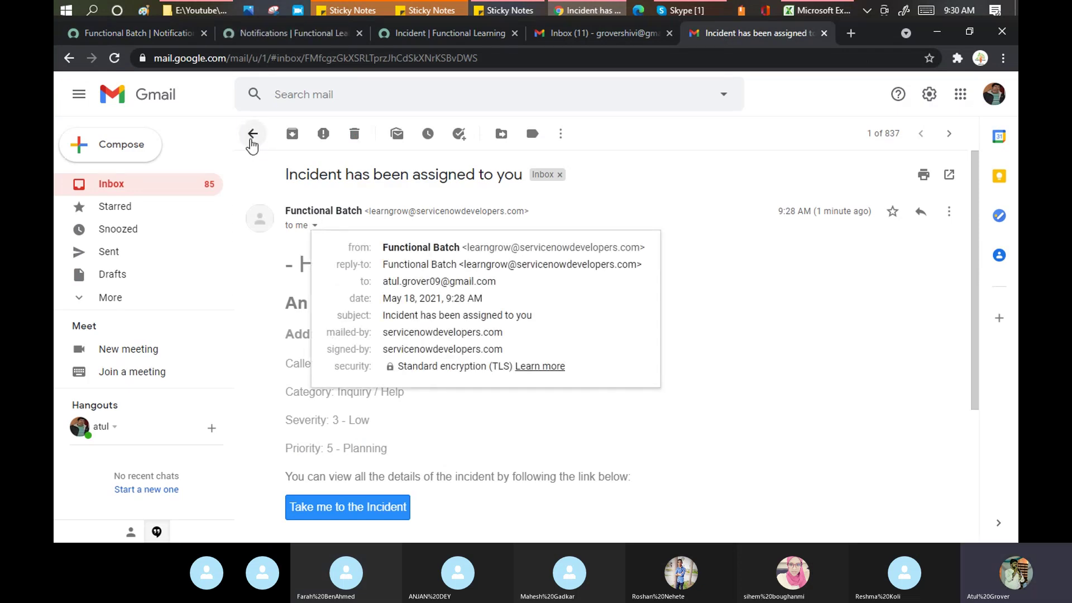
click(252, 139)
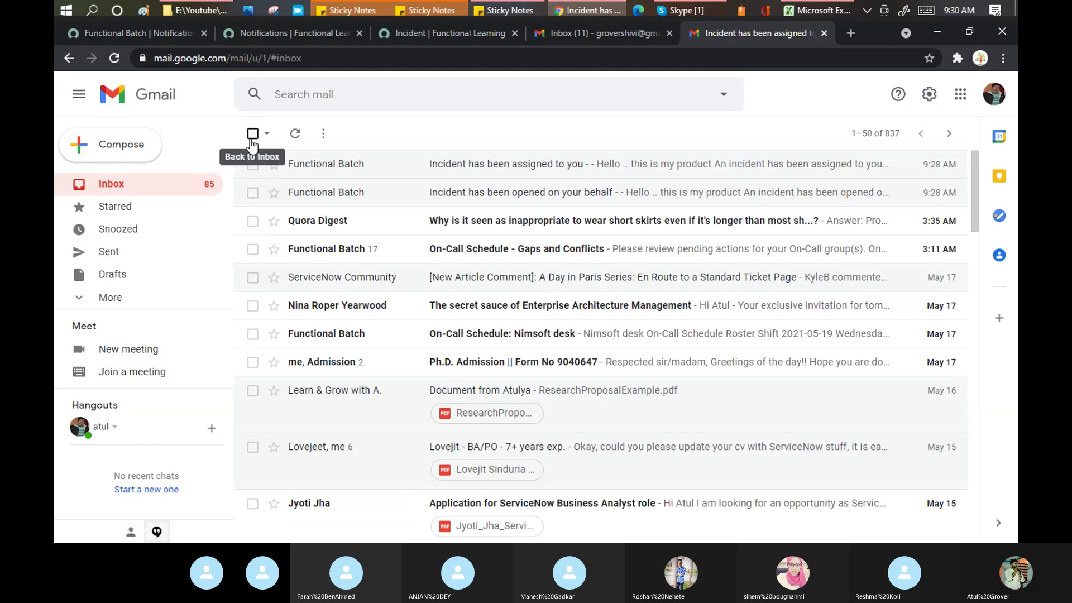
click(297, 134)
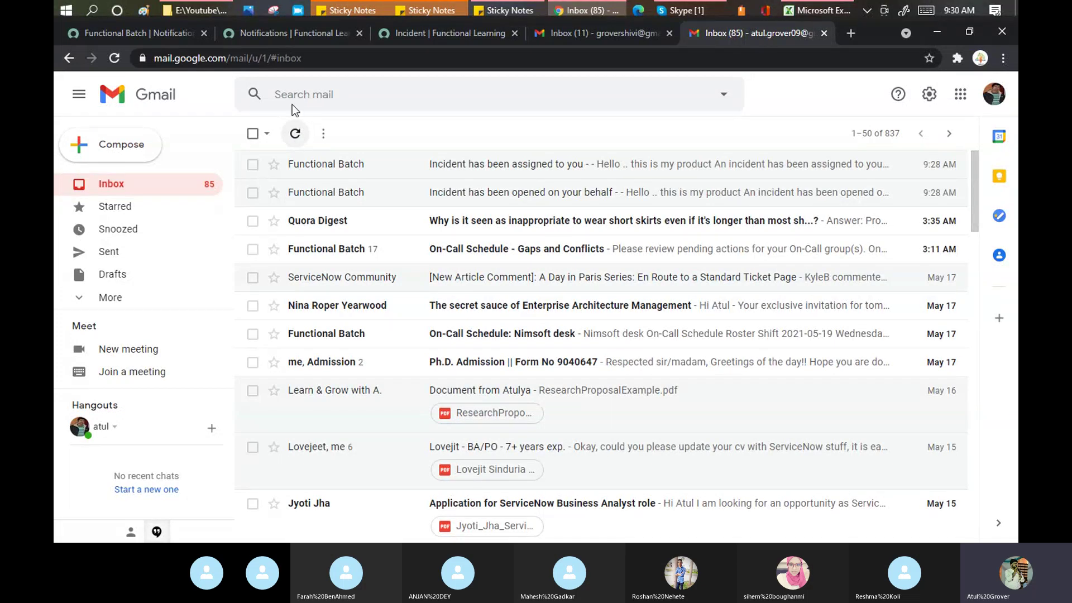
click(314, 31)
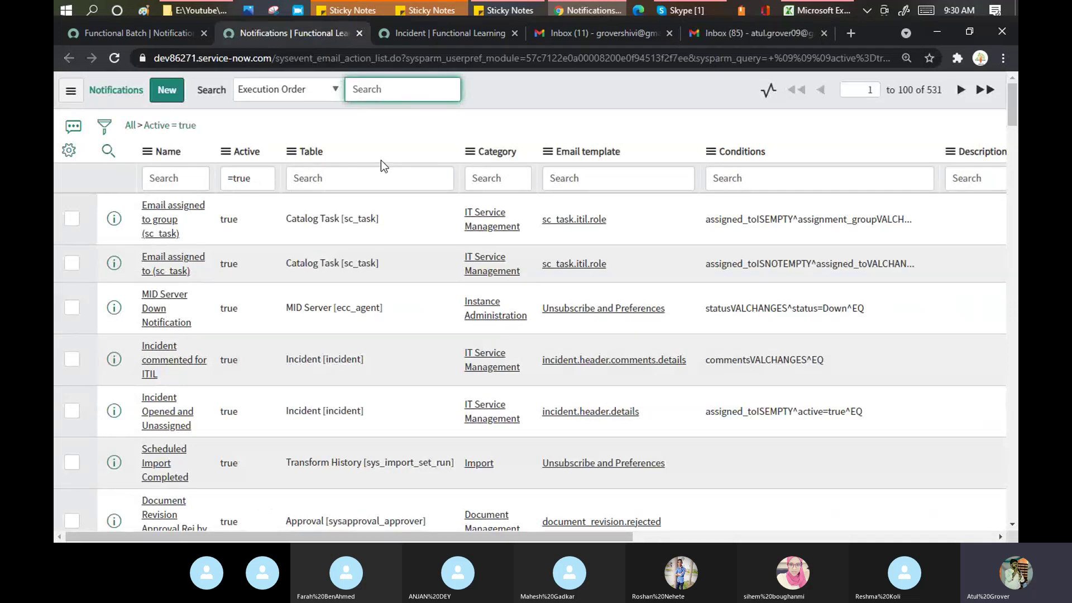
Step: Filter the Notifications list to Table *incident and compare with the Functional Batch form
click(376, 176)
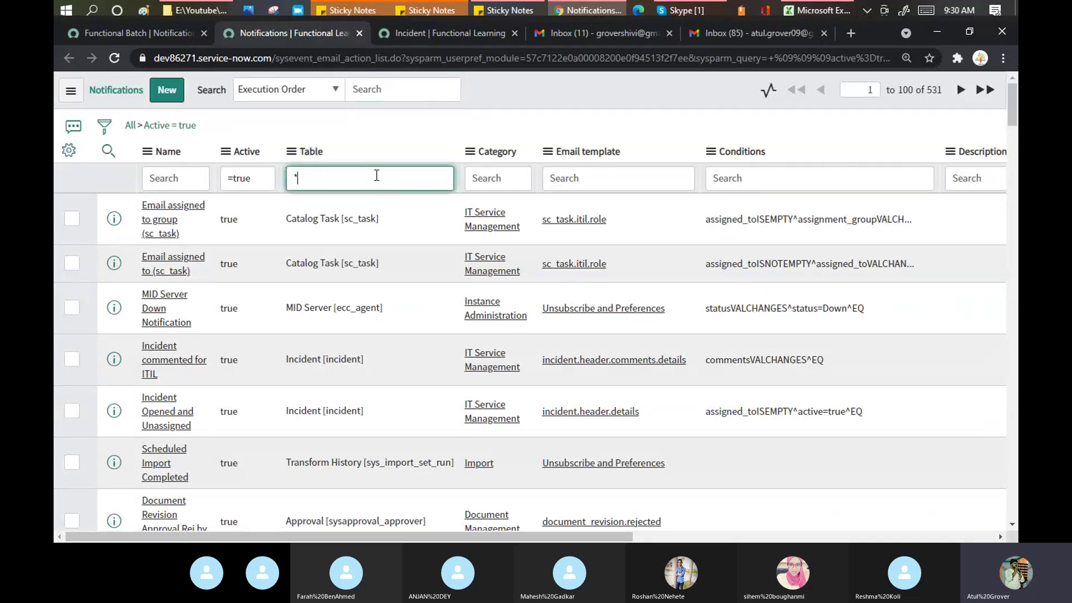
text(*incident)
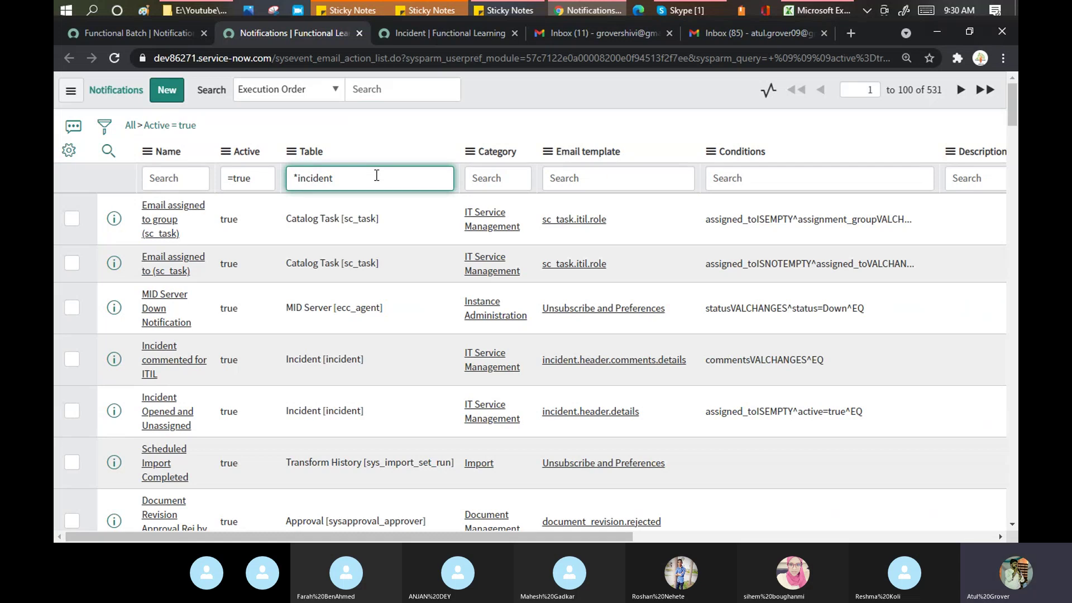
key(Return)
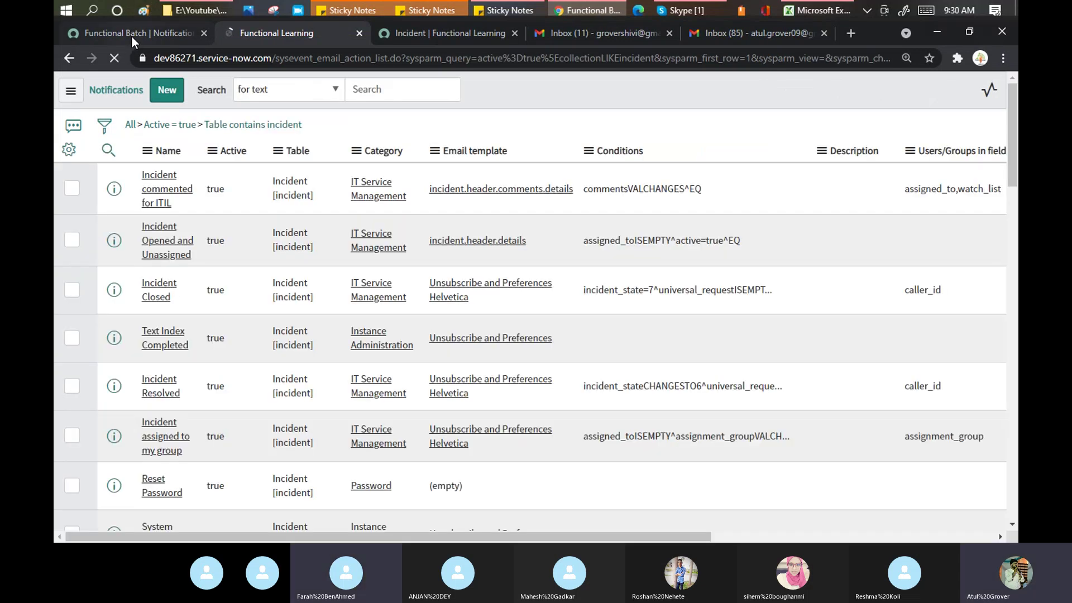
click(131, 35)
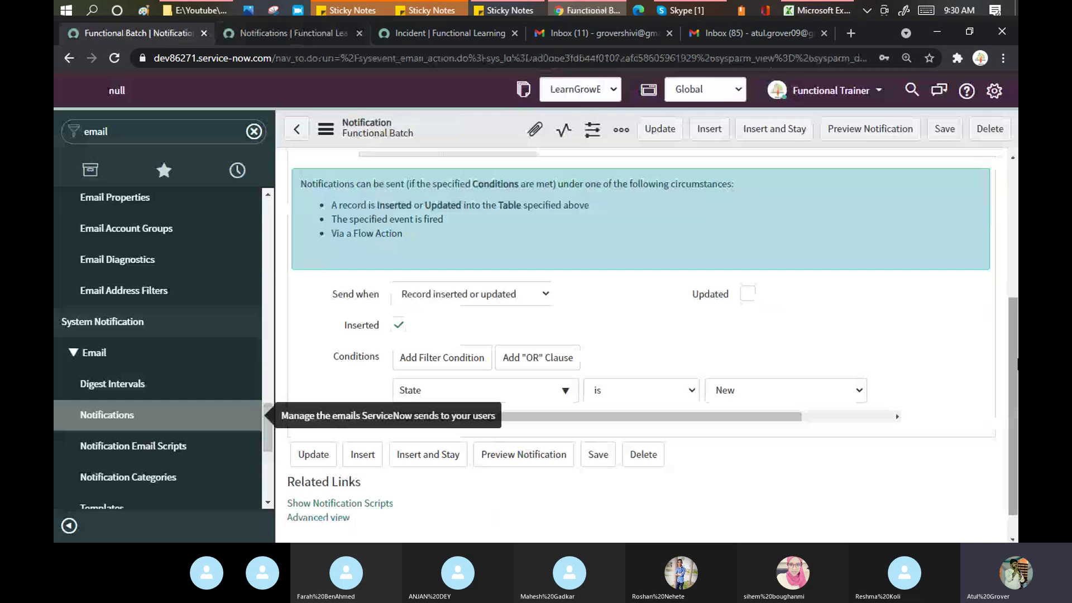
drag(1017, 359, 1017, 370)
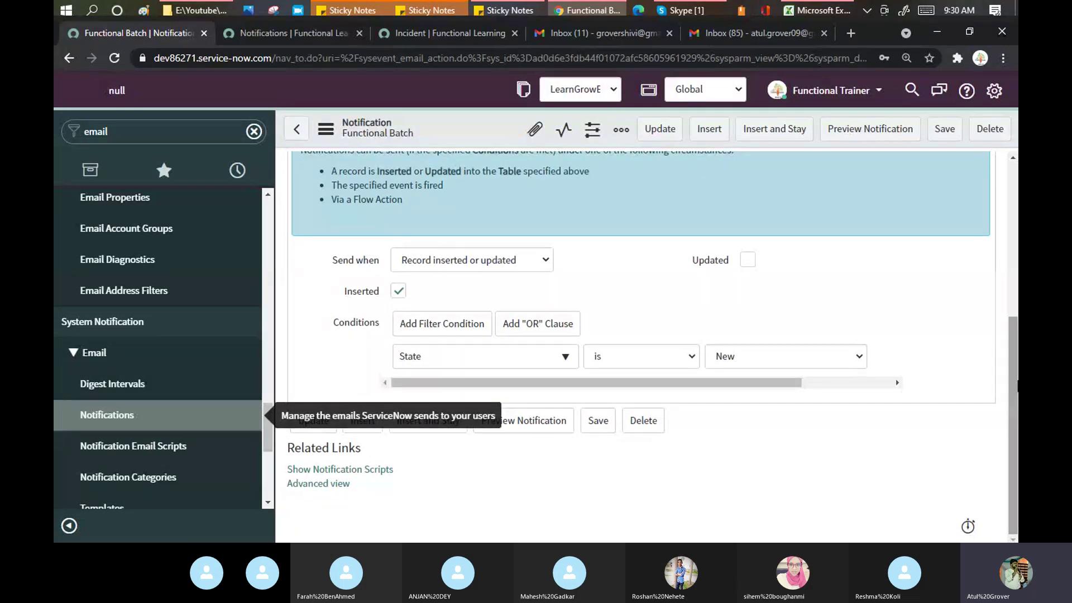
drag(1017, 385, 1016, 348)
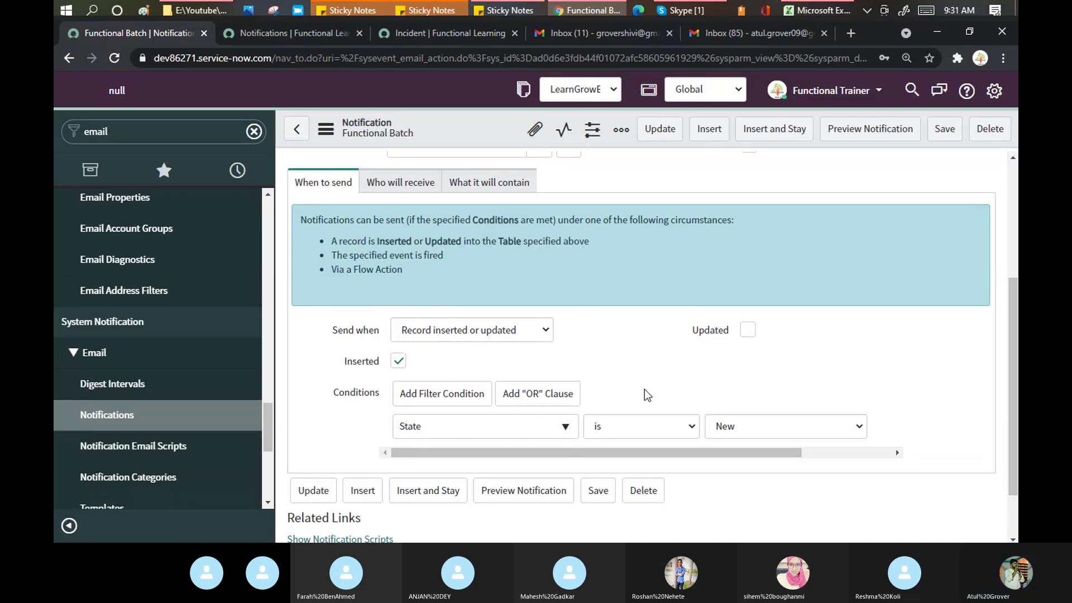
click(303, 38)
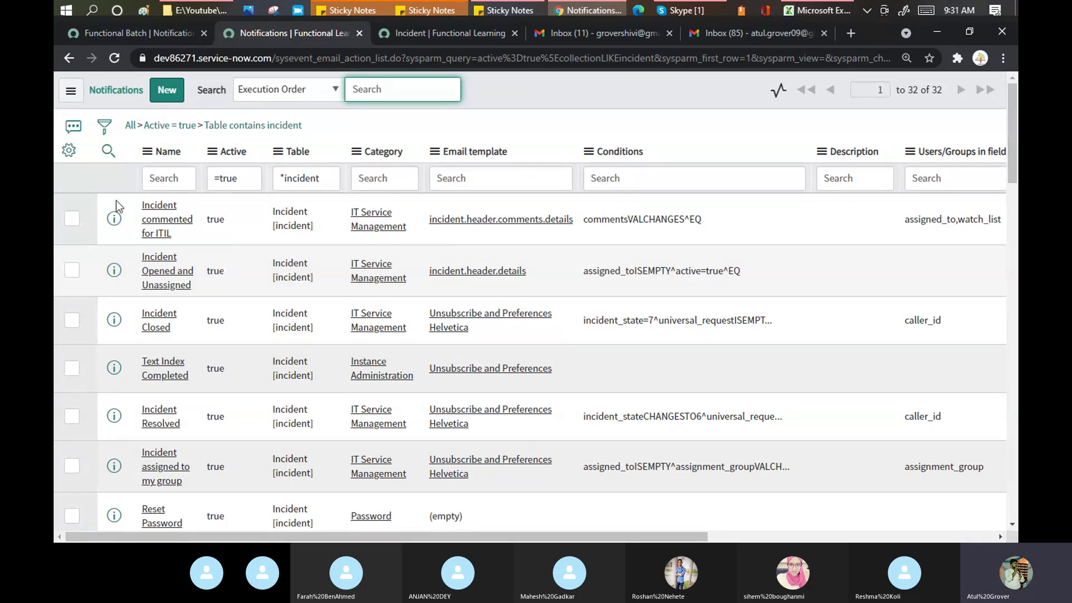
Step: Filter the list by Name *open and open the 'Incident opened for me' notification
click(182, 178)
text(*c)
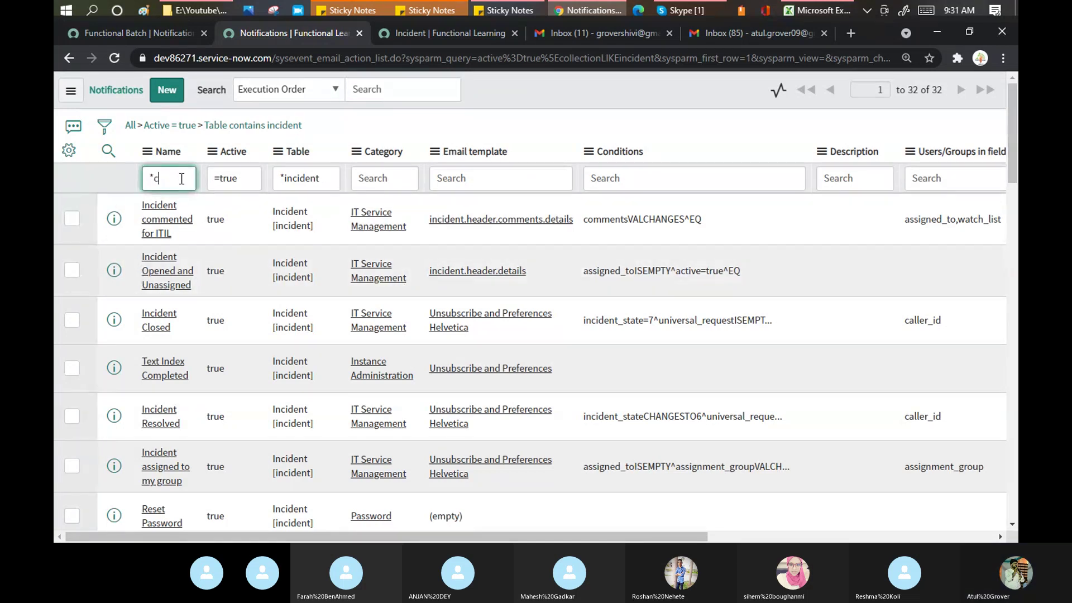
text(reated)
key(Return)
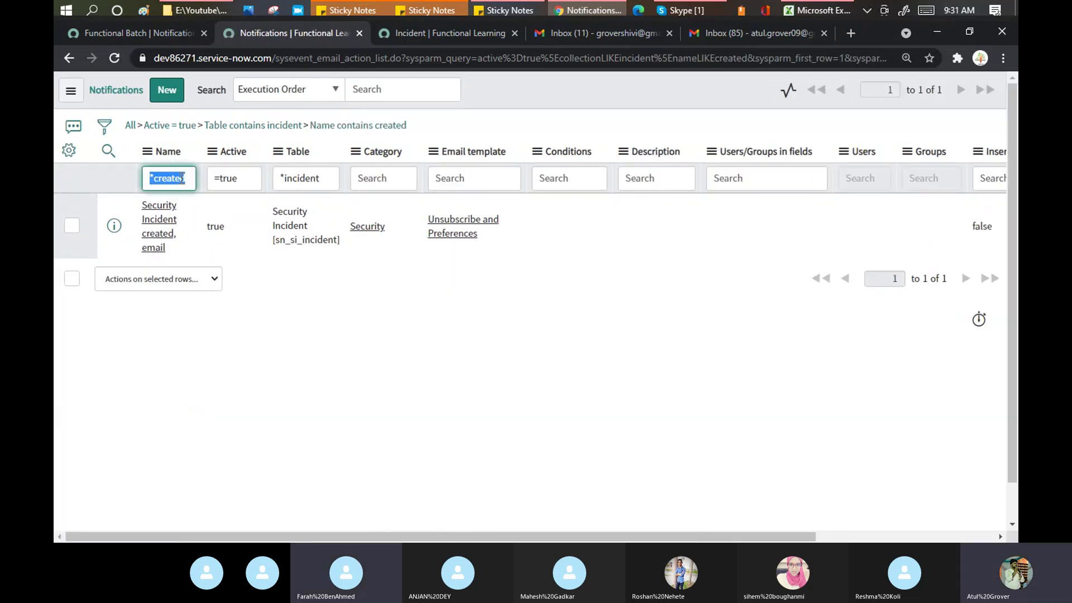
text(*open)
key(Return)
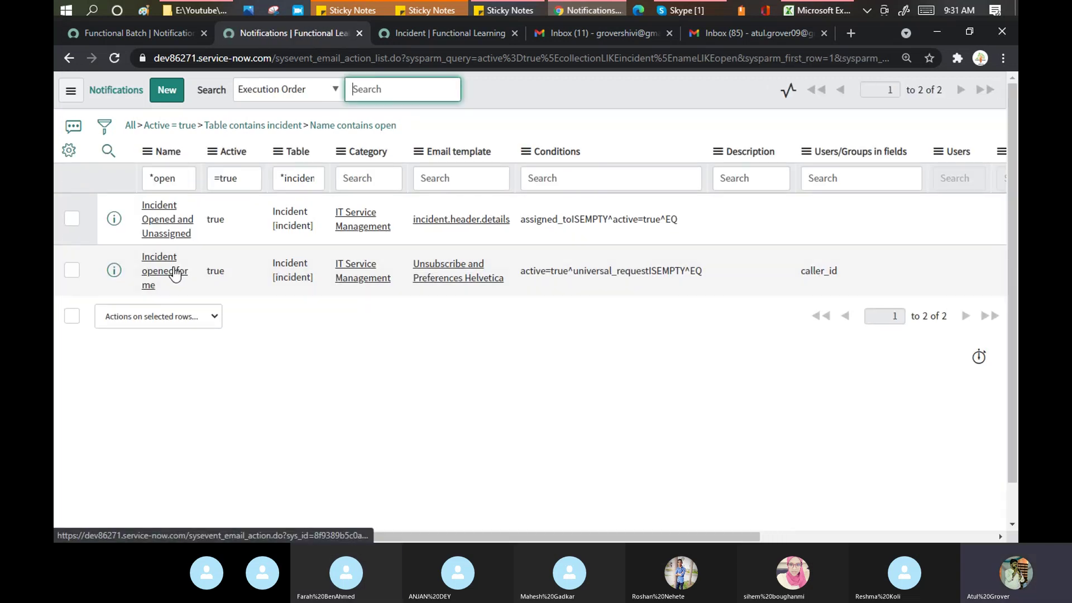
middle_click(174, 272)
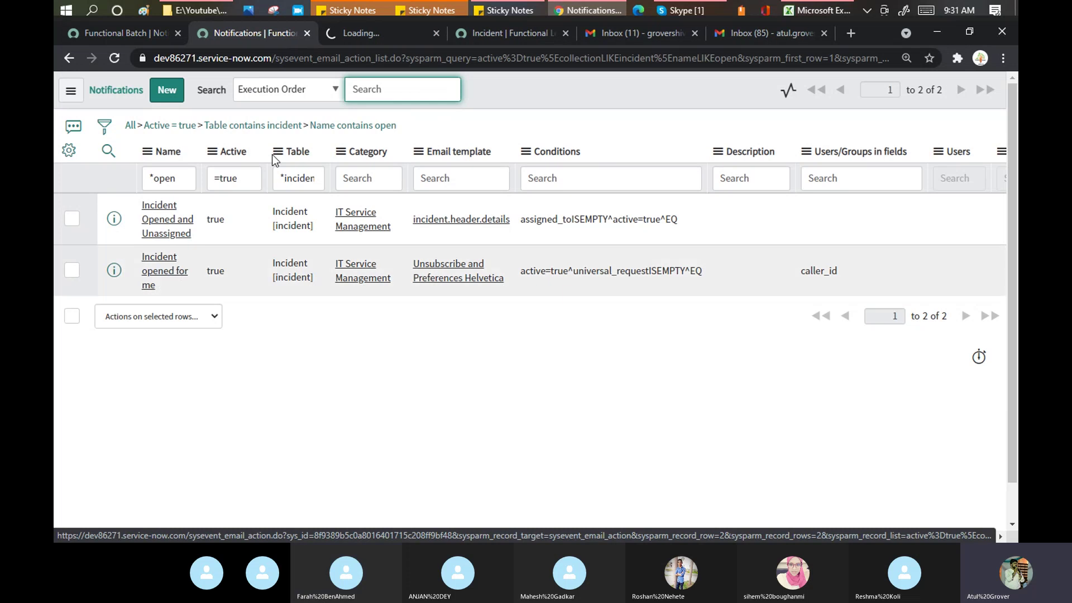
click(363, 32)
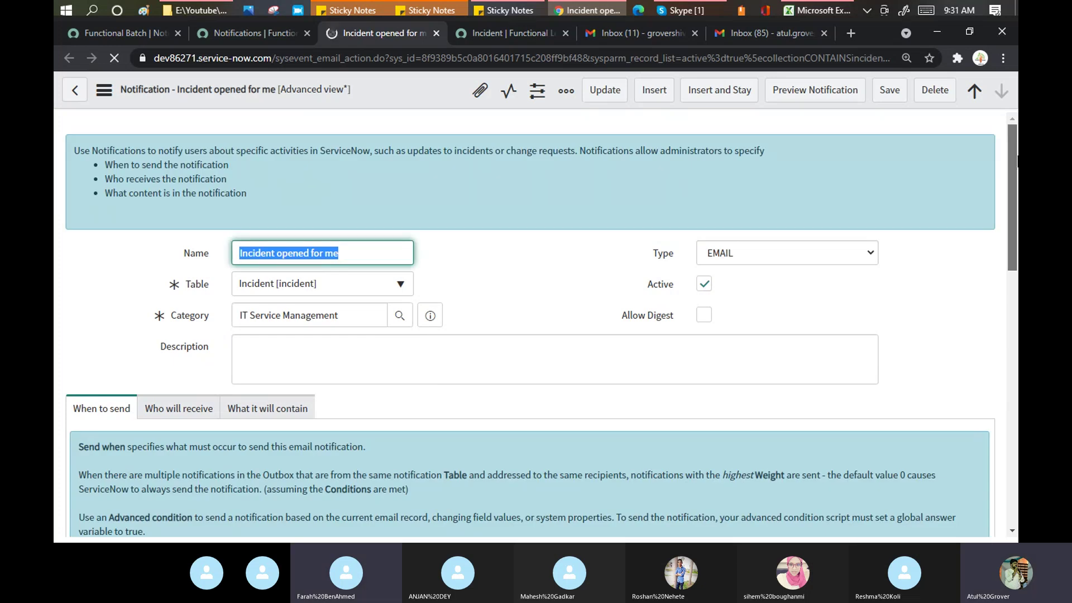
drag(1016, 146, 1016, 329)
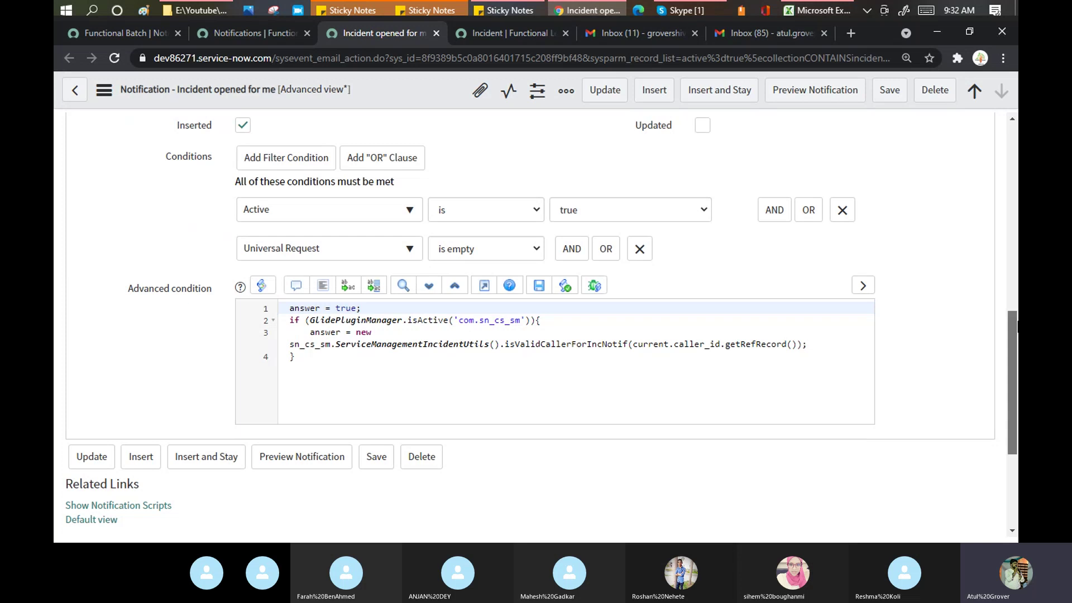
drag(1017, 329, 1016, 169)
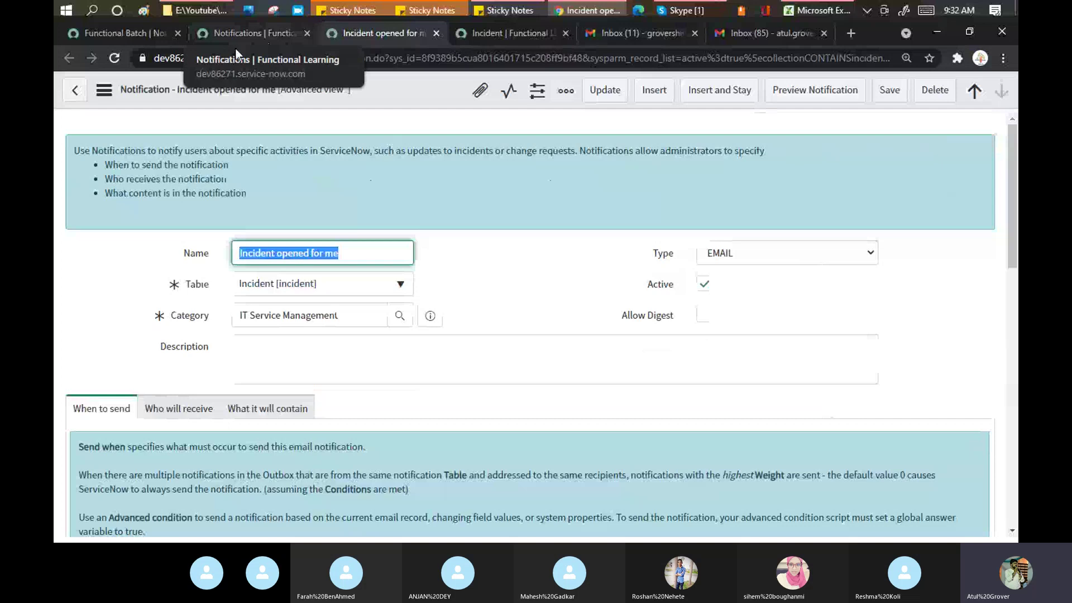
Step: Add an Active is true condition beside State is New on Functional Batch and save it
click(132, 31)
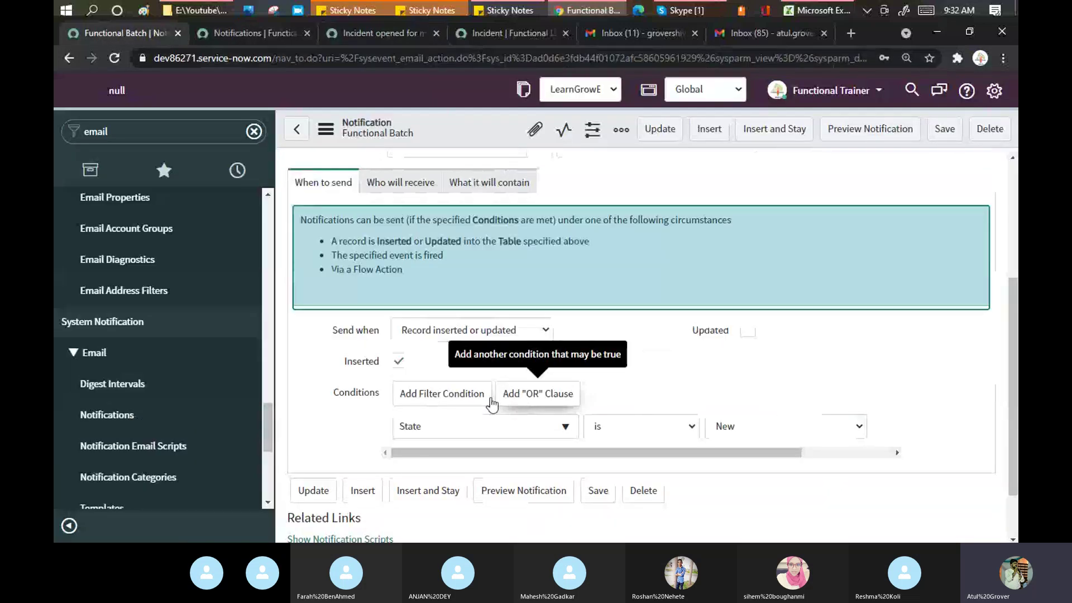
click(472, 396)
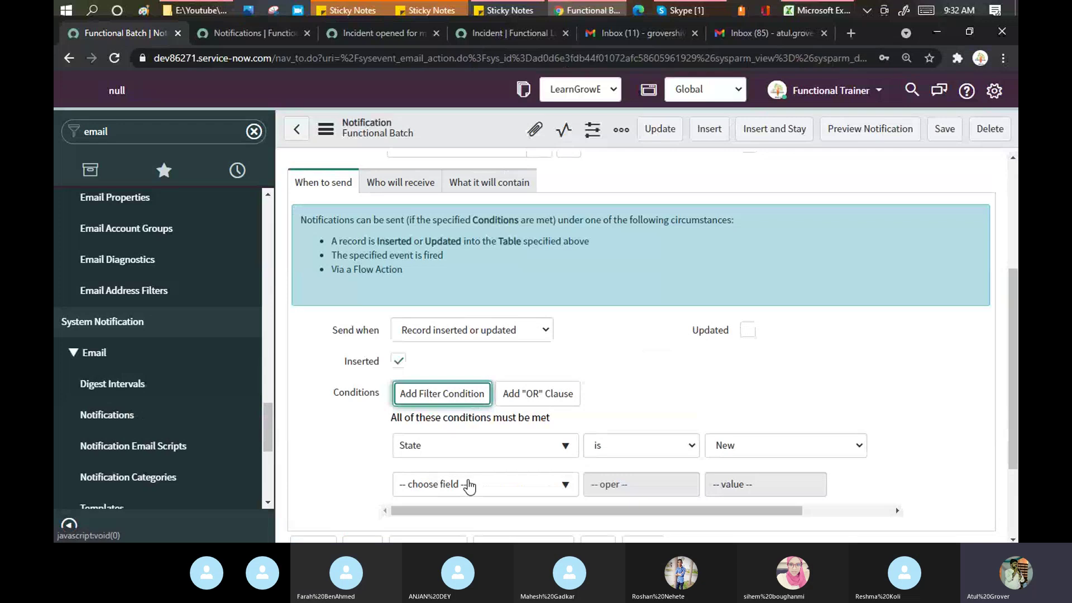
click(468, 484)
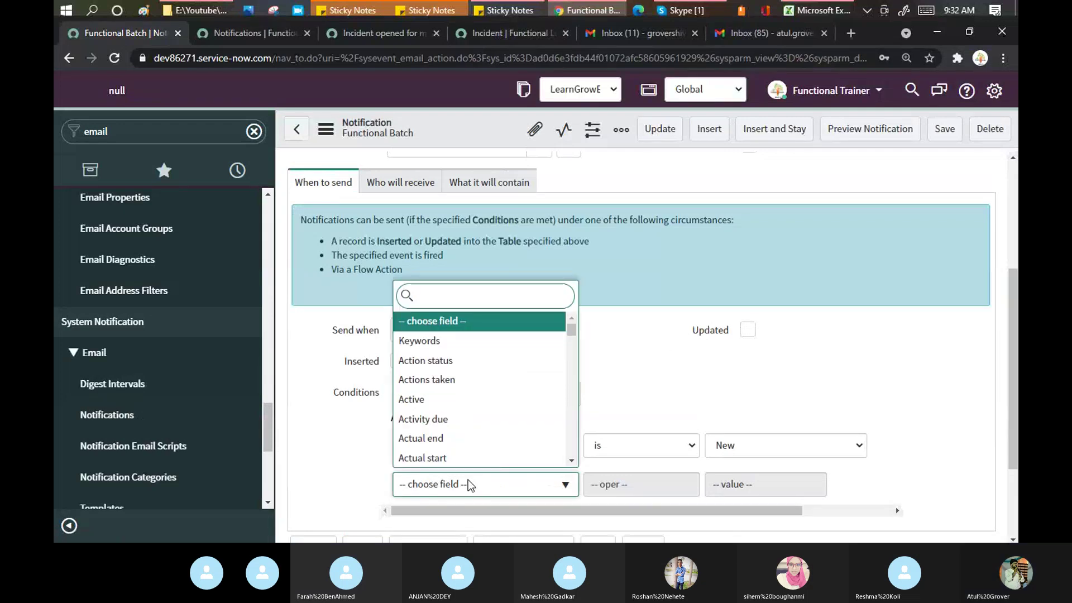
text(act)
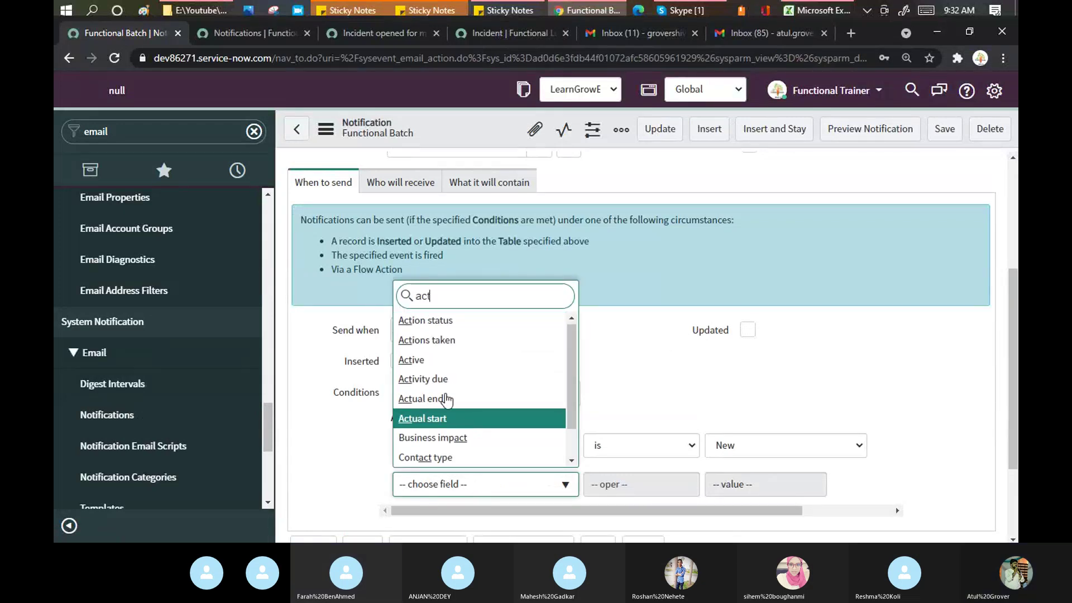
click(428, 362)
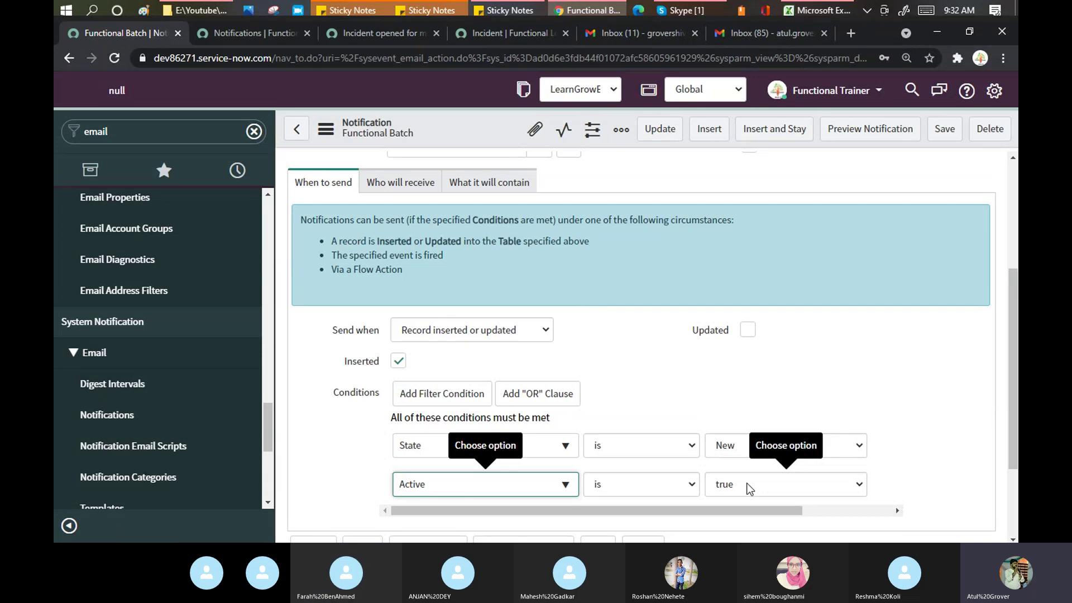
right_click(463, 129)
click(472, 135)
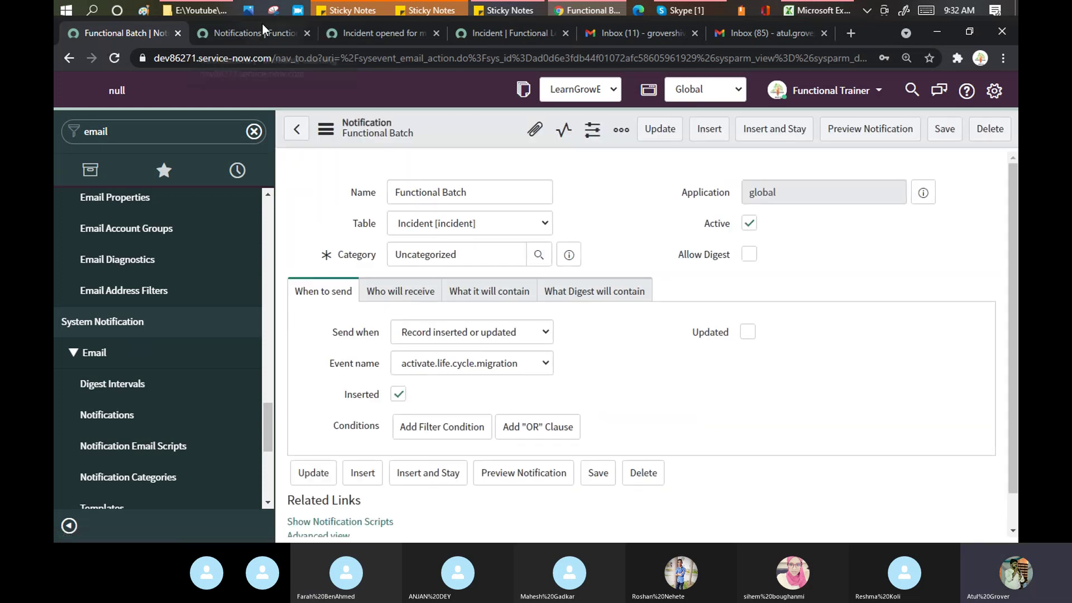
Step: Review the 'Incident Opened and Unassigned' notification's conditions, then return to the incident's activity log
click(273, 36)
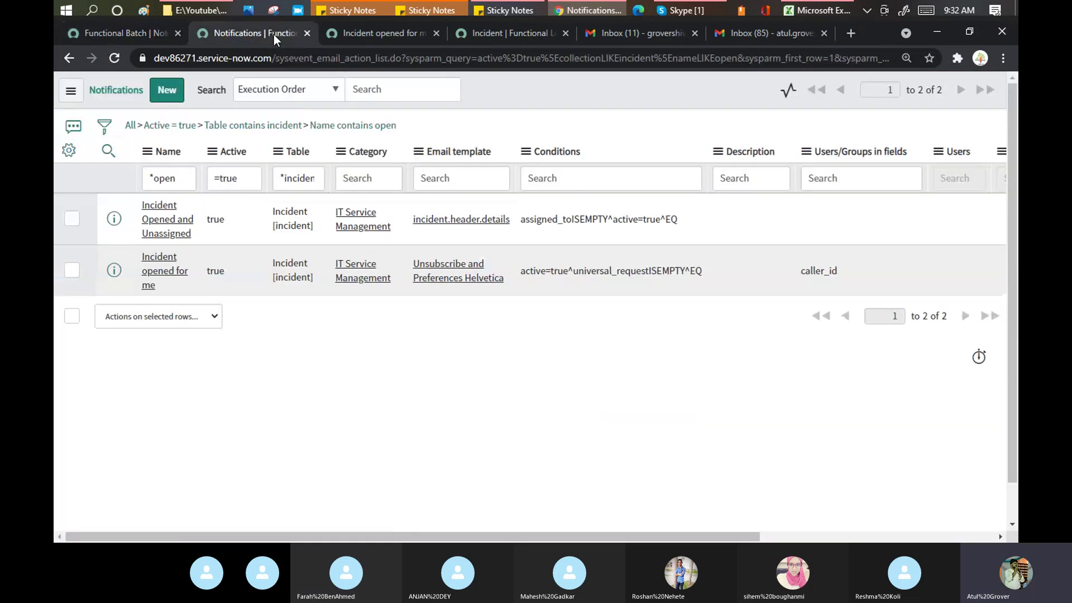
middle_click(173, 229)
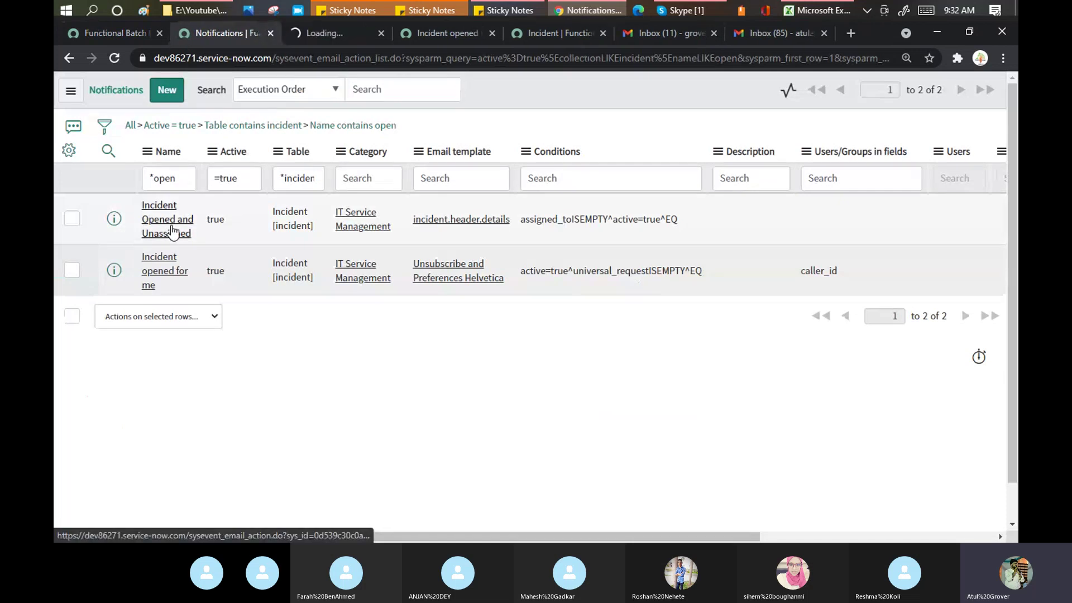
click(339, 35)
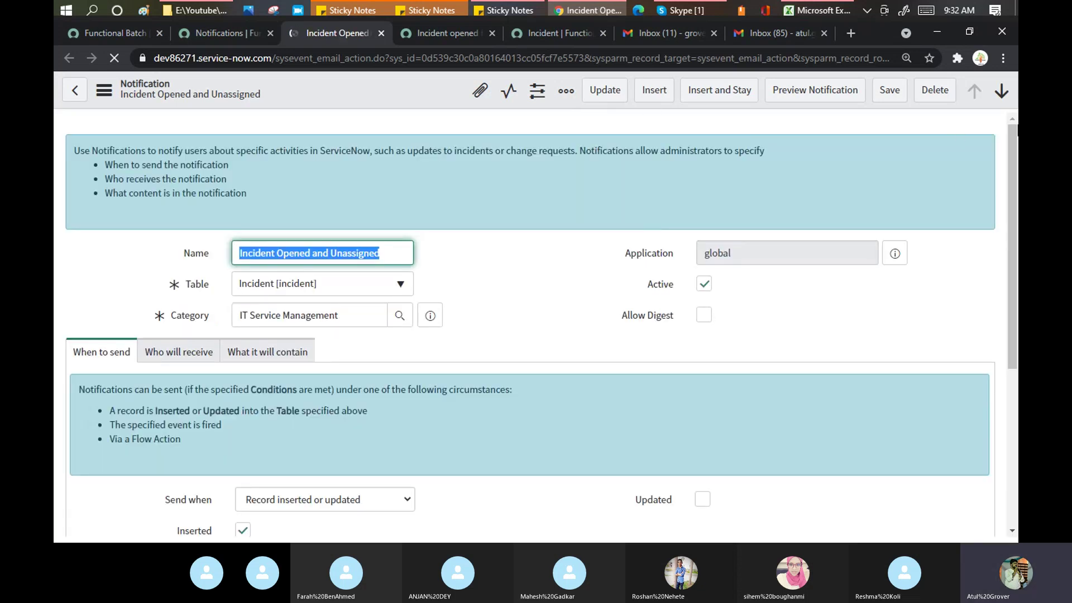
drag(1016, 137, 1017, 273)
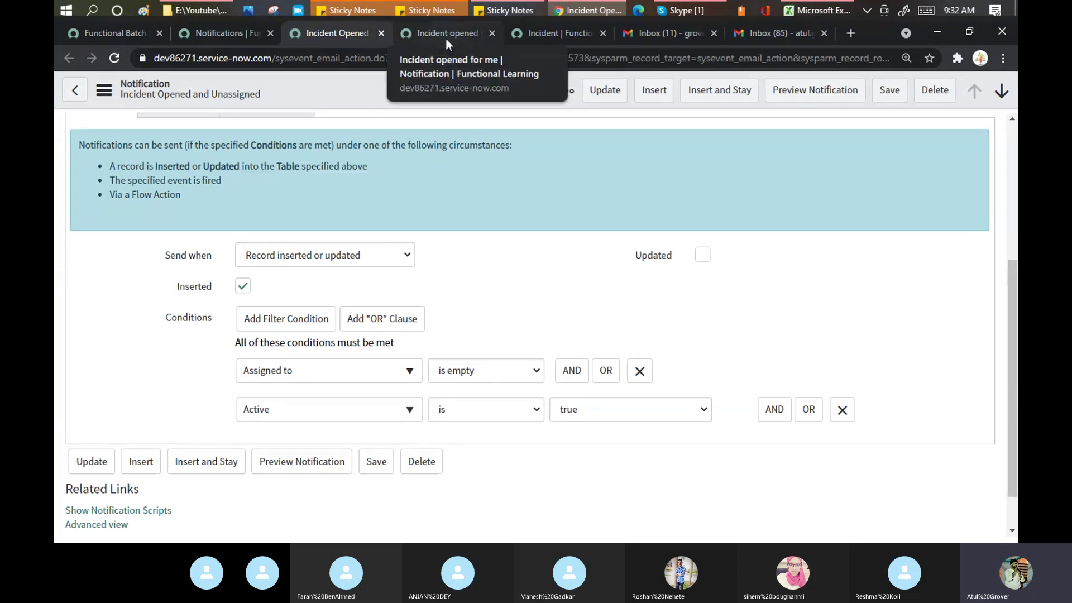
click(543, 36)
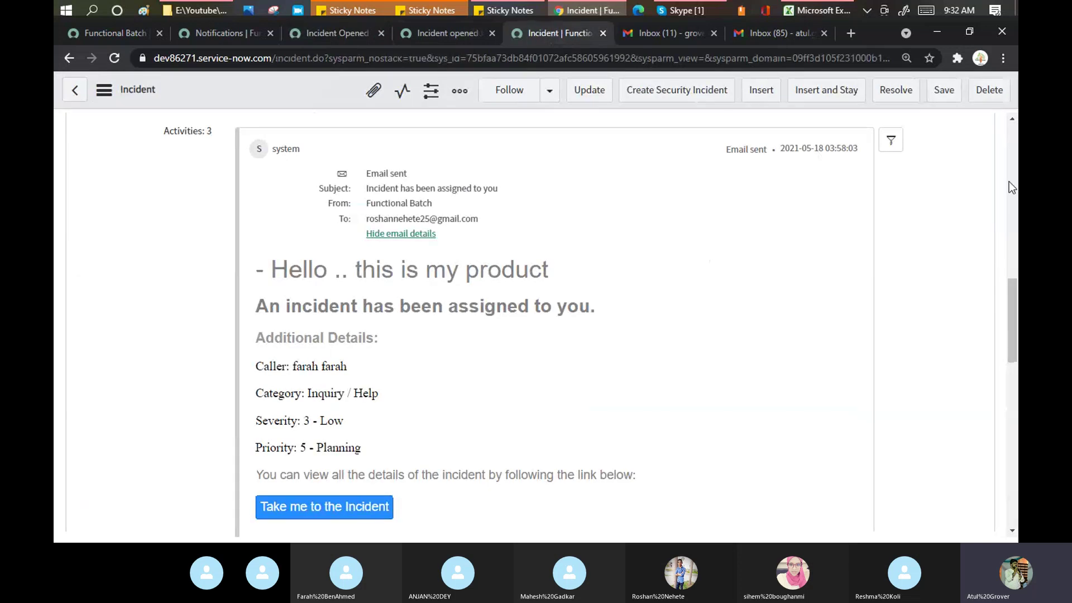
drag(1016, 306, 1013, 191)
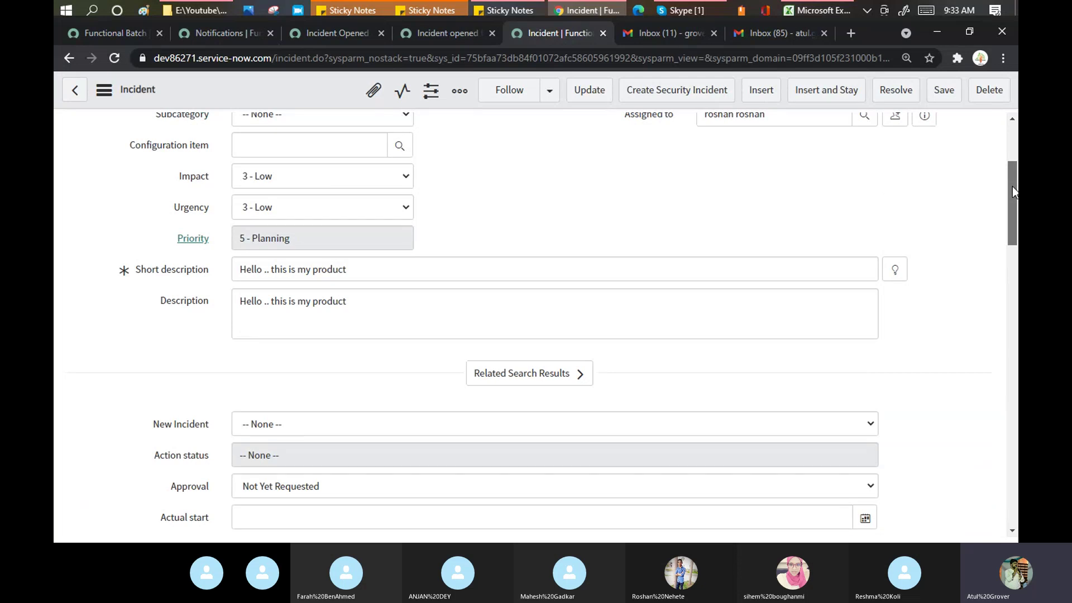
drag(1012, 187, 1014, 151)
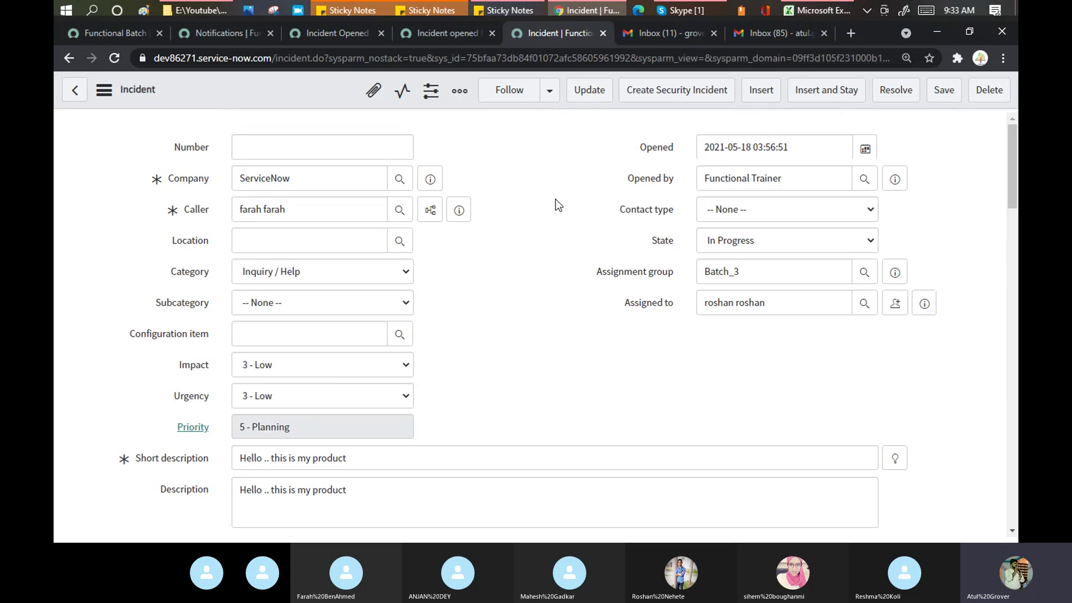
drag(355, 50, 389, 58)
click(518, 167)
drag(743, 272, 703, 273)
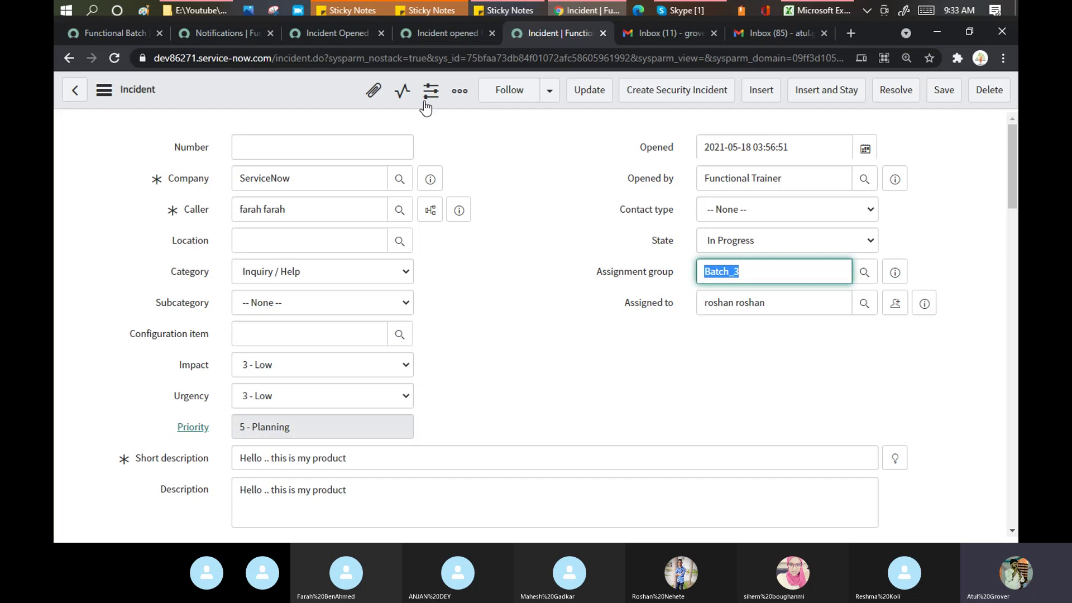
click(229, 40)
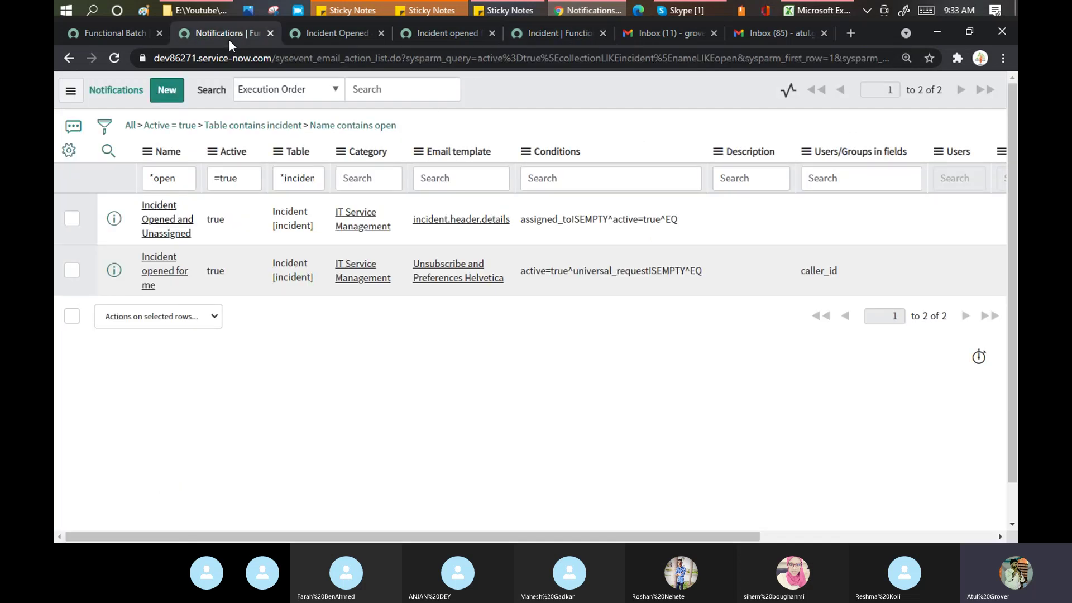
click(130, 38)
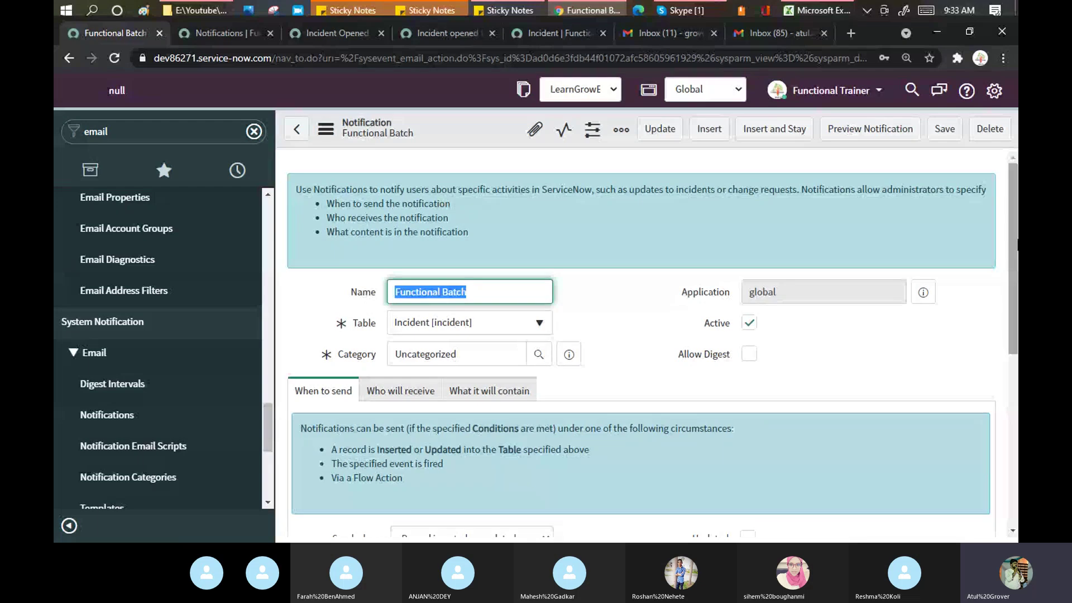
drag(1014, 243, 1015, 394)
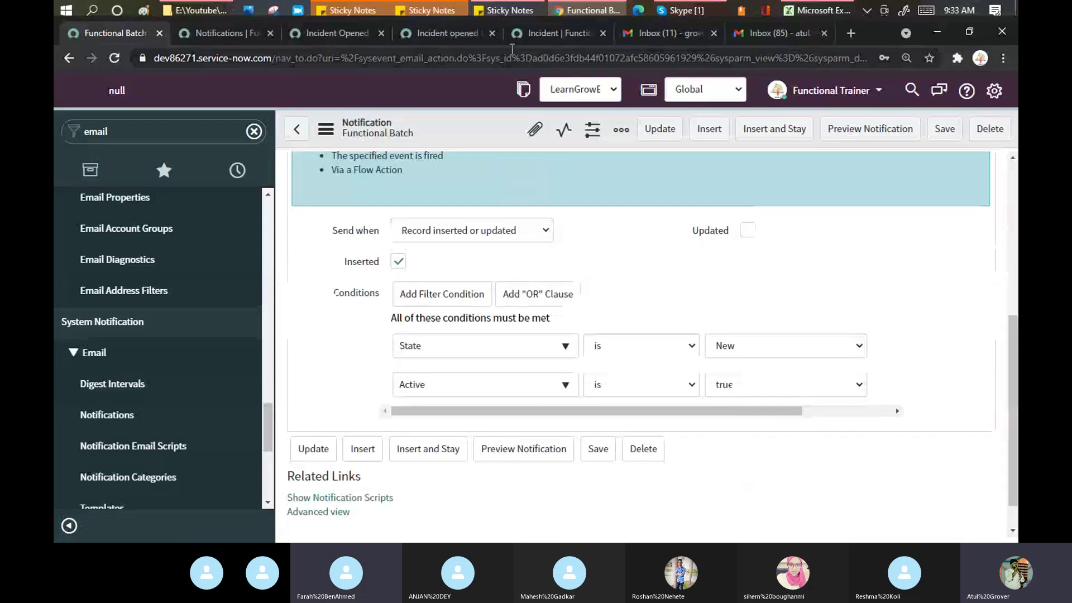
click(557, 34)
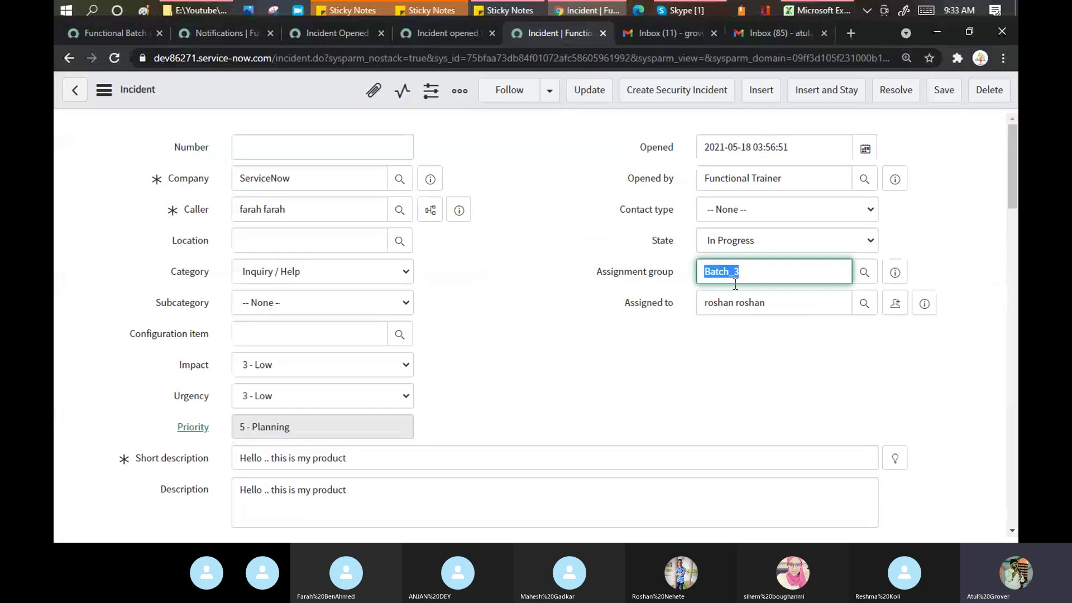
drag(1015, 138, 1017, 415)
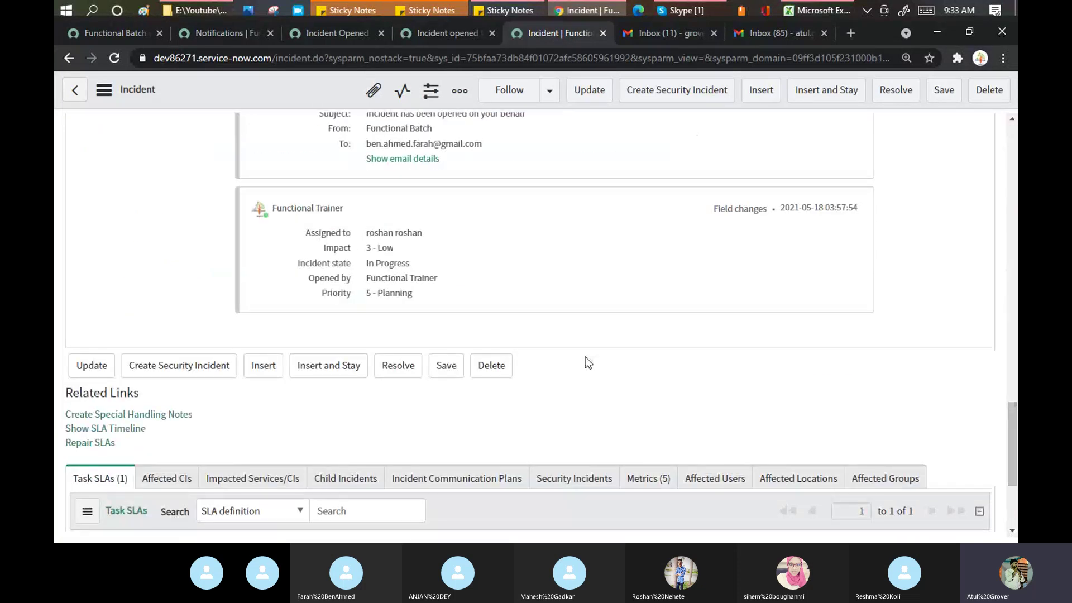
drag(413, 265, 367, 267)
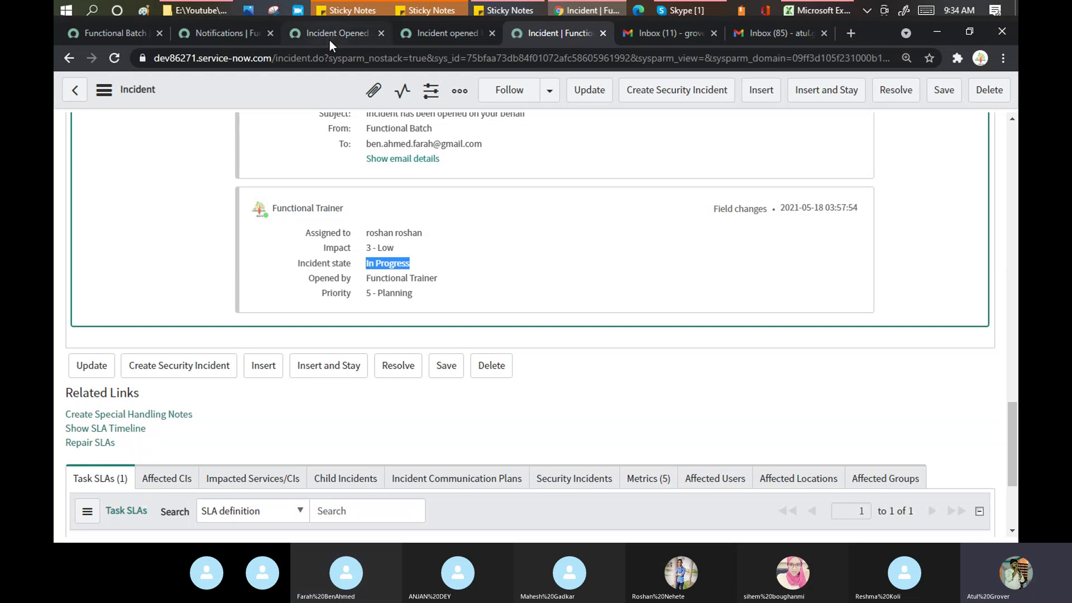
click(324, 55)
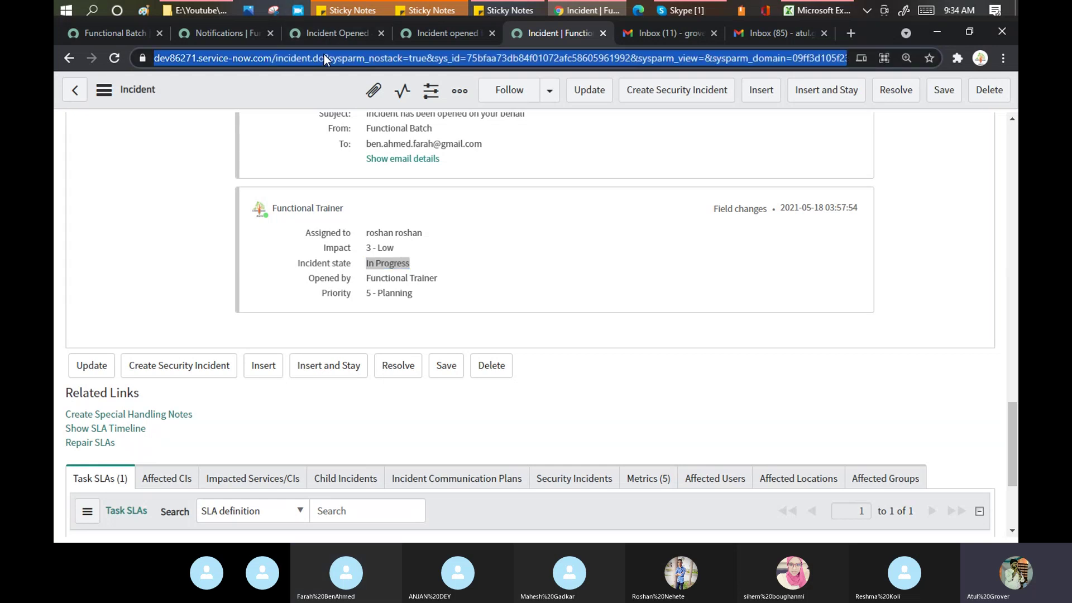
click(323, 55)
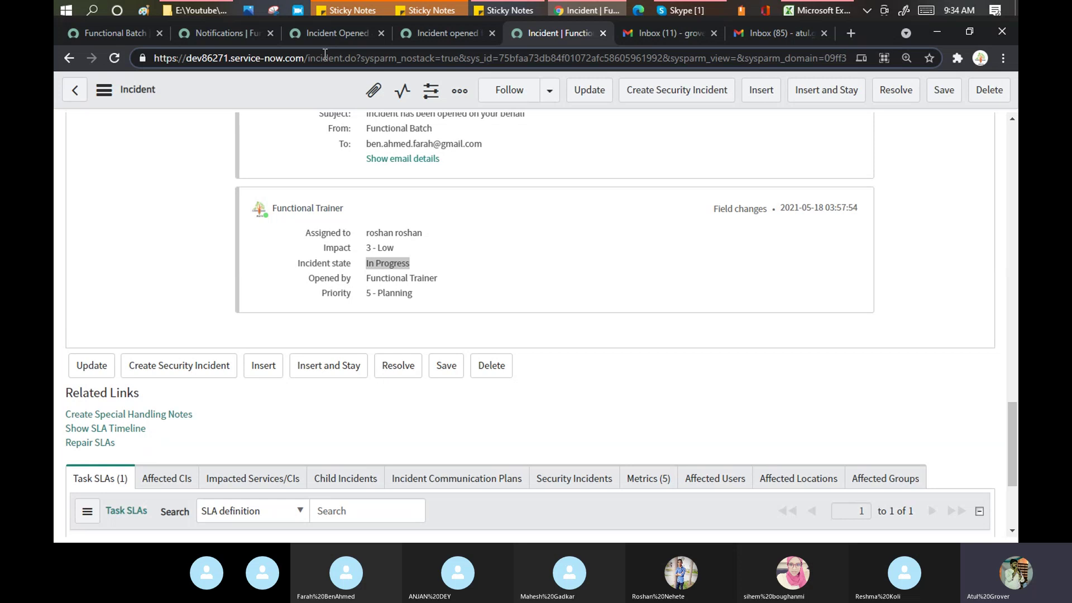
Step: Load a blank new incident form and select a caller from the suggestions
key(shift+End)
key(Delete)
key(Return)
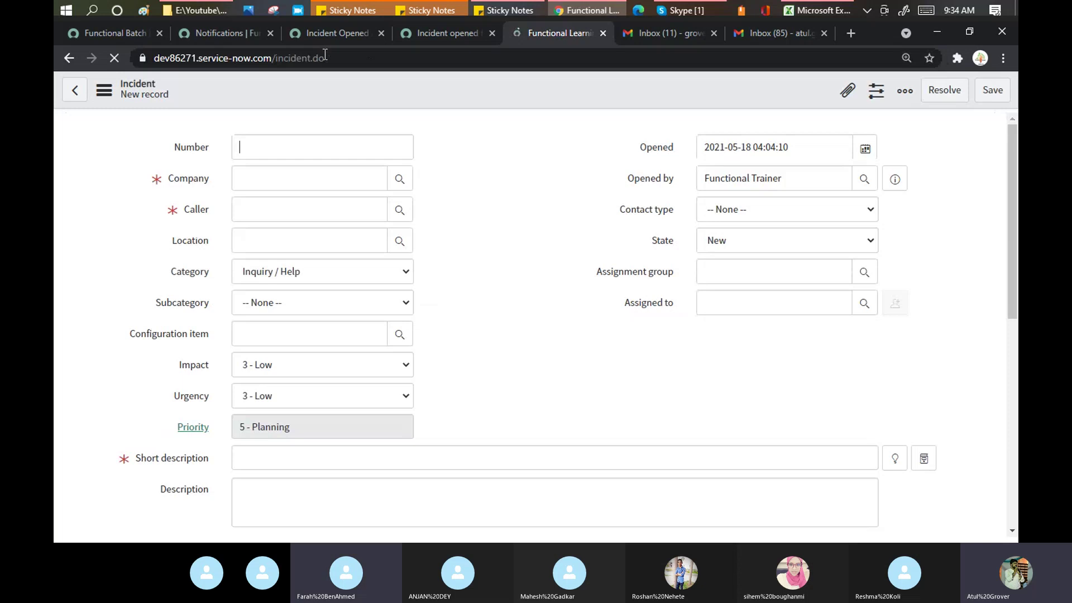
click(250, 214)
text(fara)
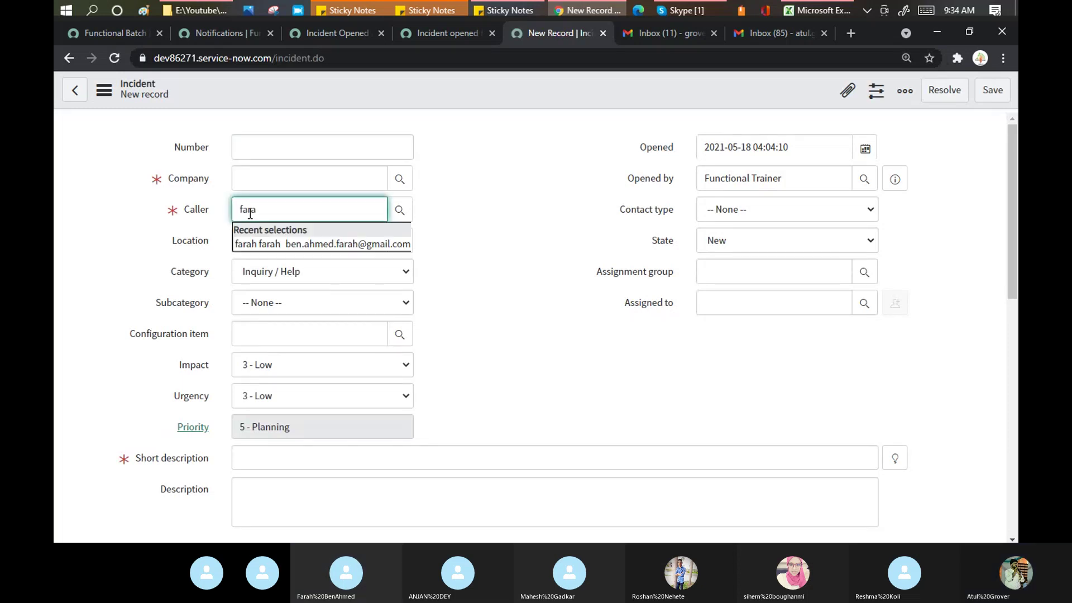
click(250, 243)
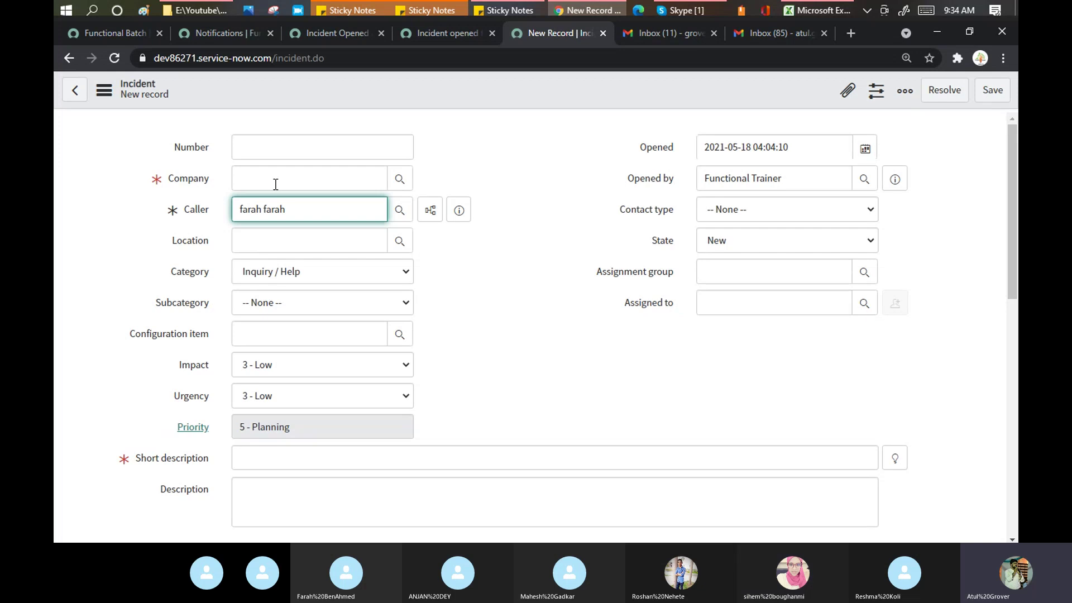
click(496, 283)
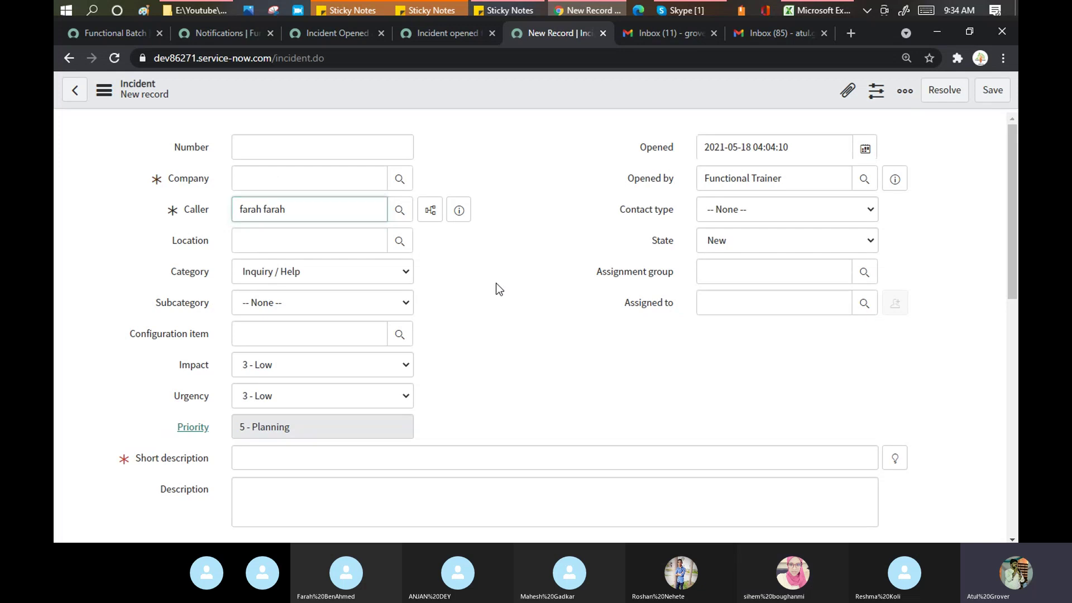
Step: Start entering an assignee and a company, then clear both partial entries
click(745, 307)
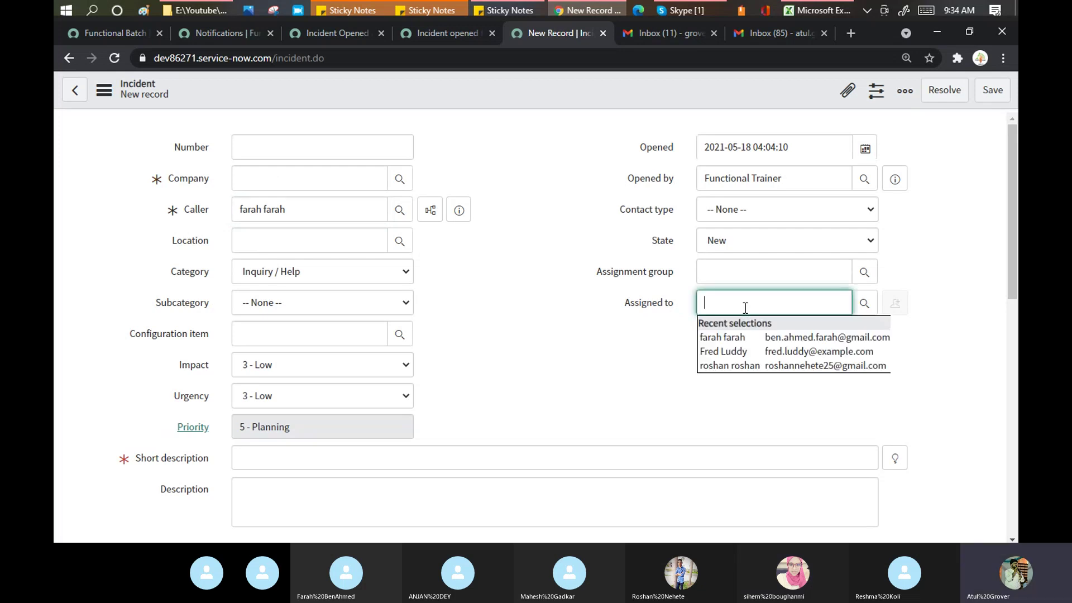
text(ros)
key(BackSpace)
key(BackSpace)
key(BackSpace)
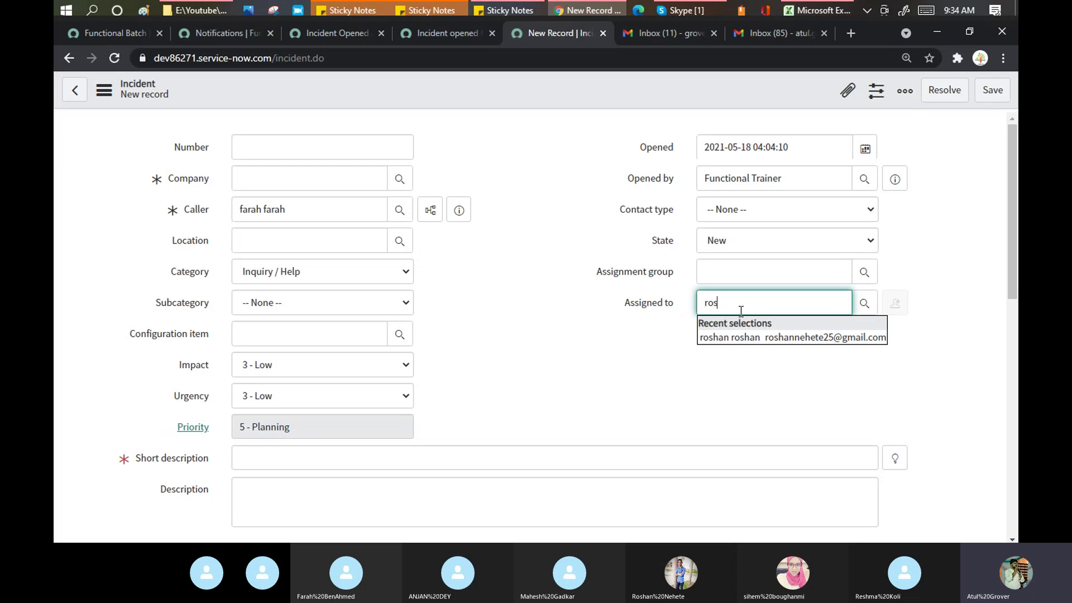
click(920, 270)
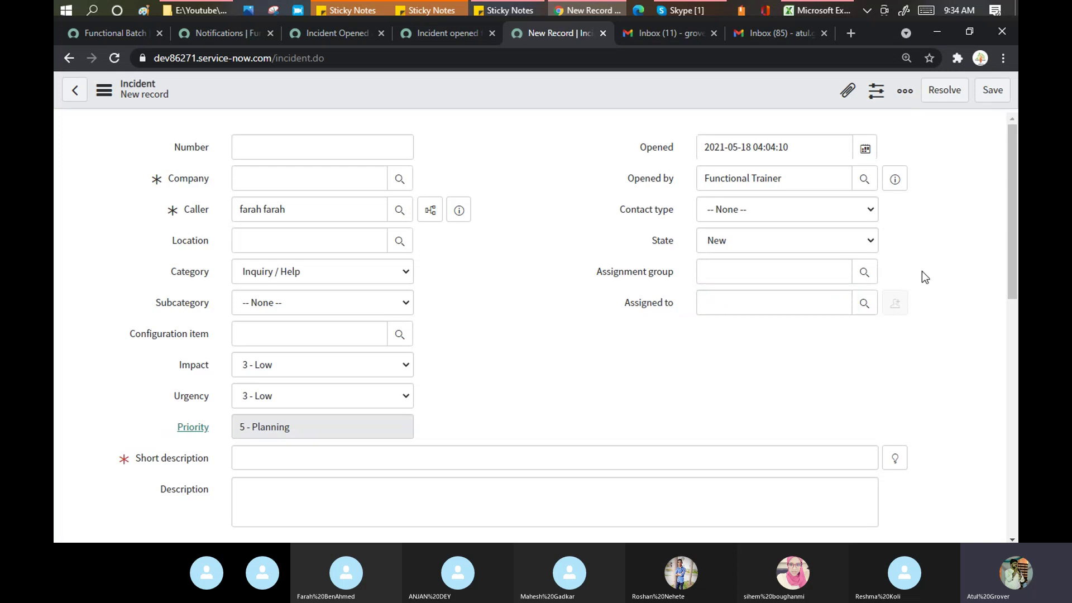
click(300, 182)
text(Ser)
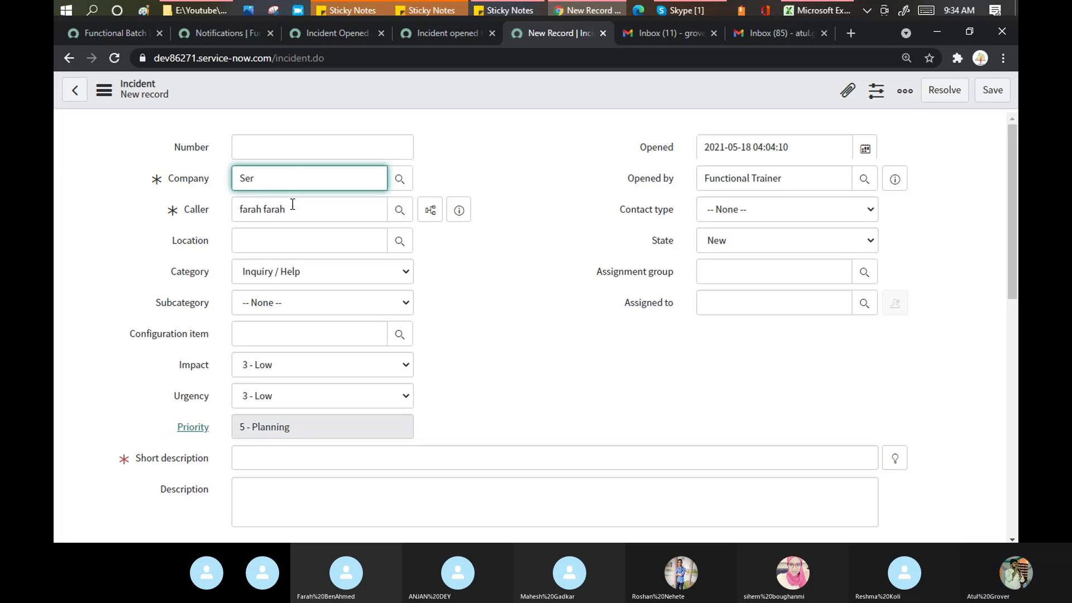
key(BackSpace)
key(BackSpace)
key(BackSpace)
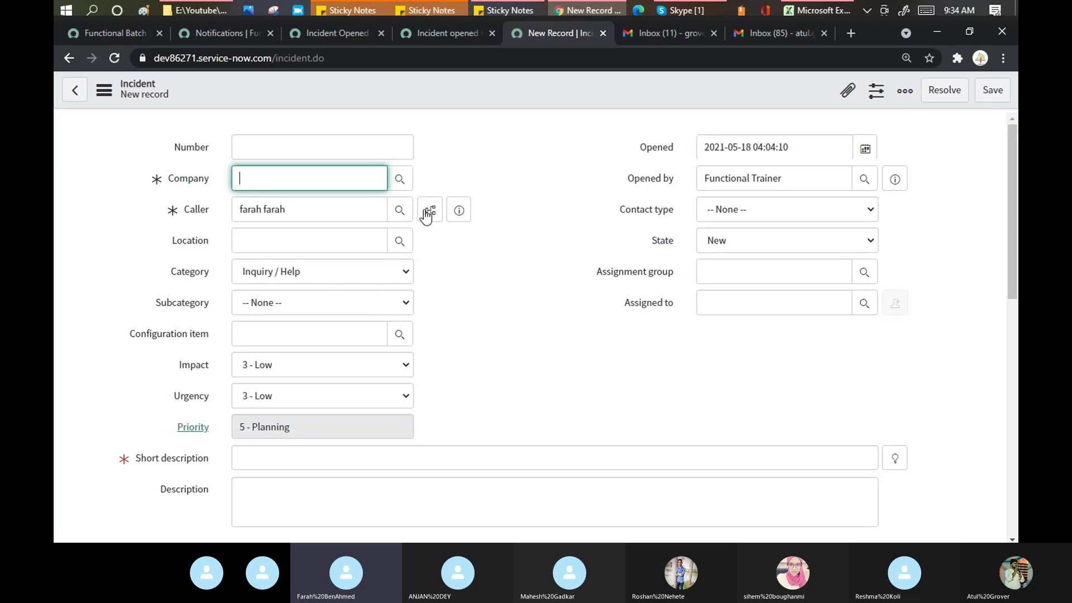
Step: Preview the caller's user record, then reload the form discarding unsaved changes
click(458, 211)
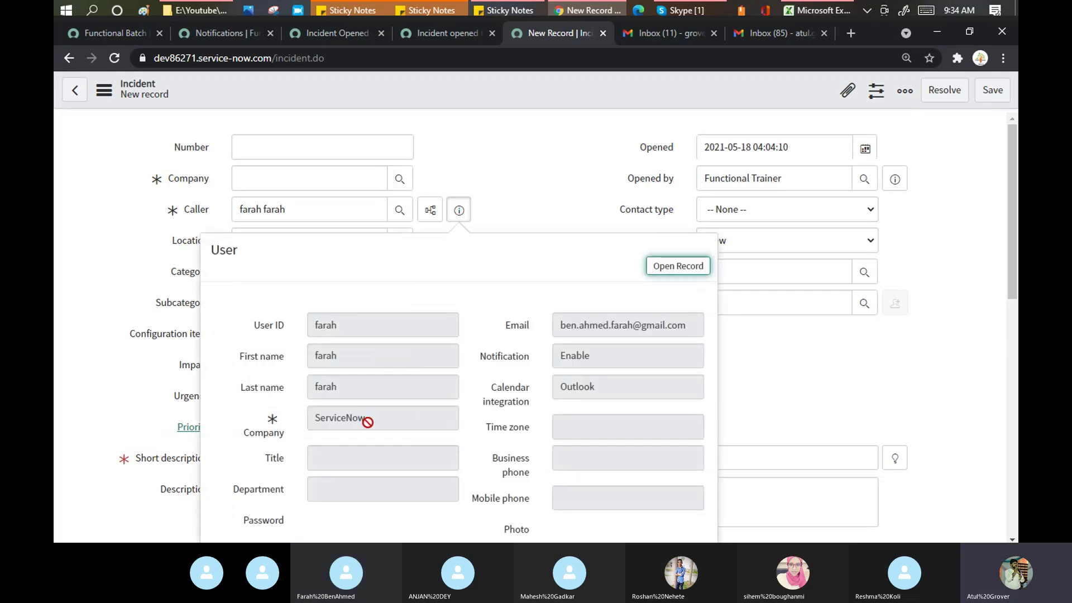
click(493, 163)
right_click(401, 89)
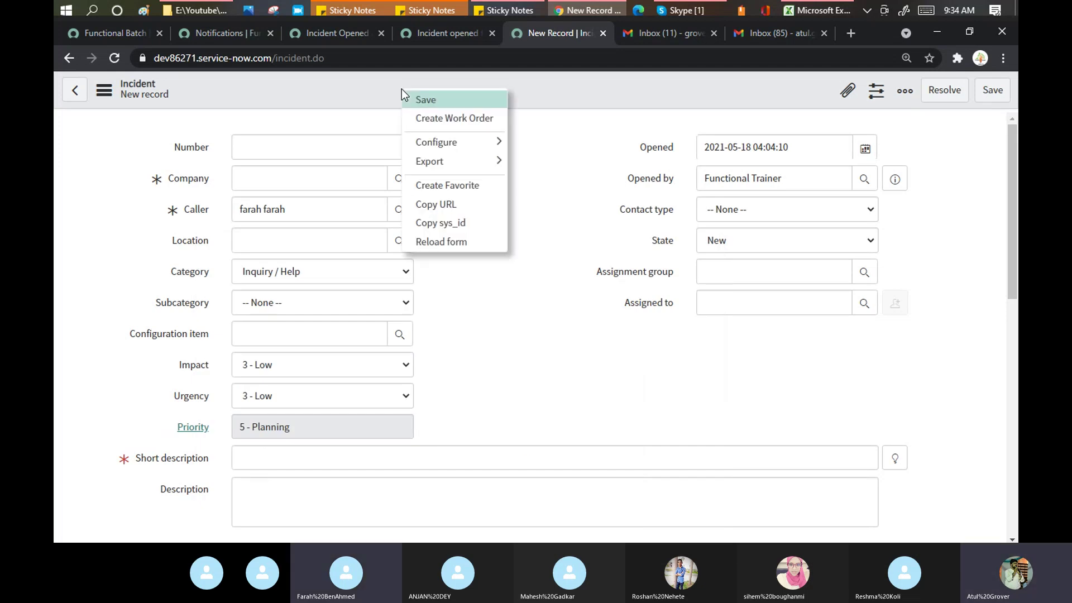
click(444, 244)
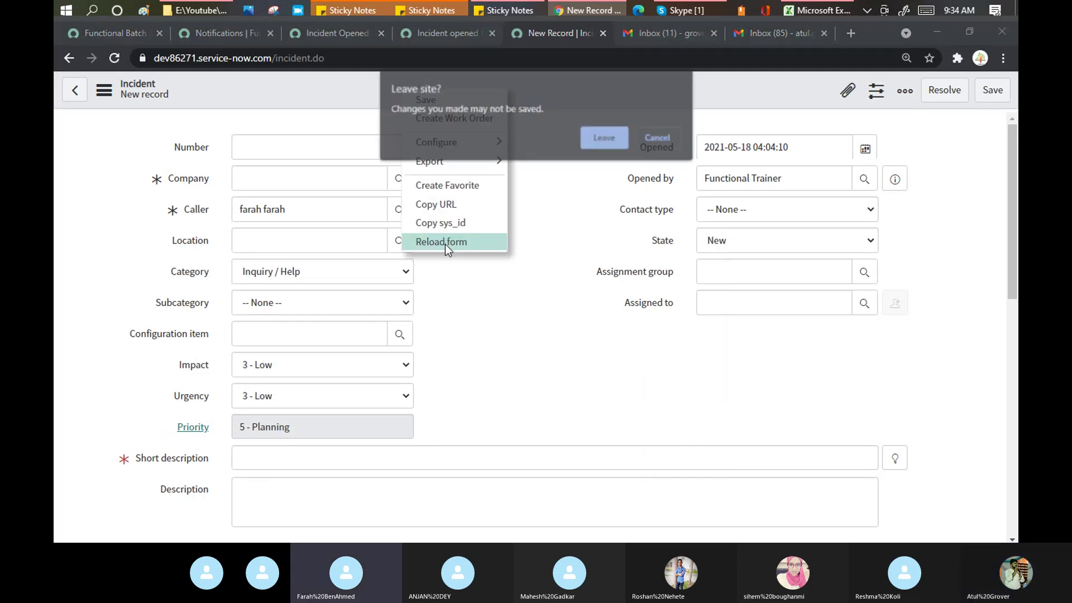
click(586, 144)
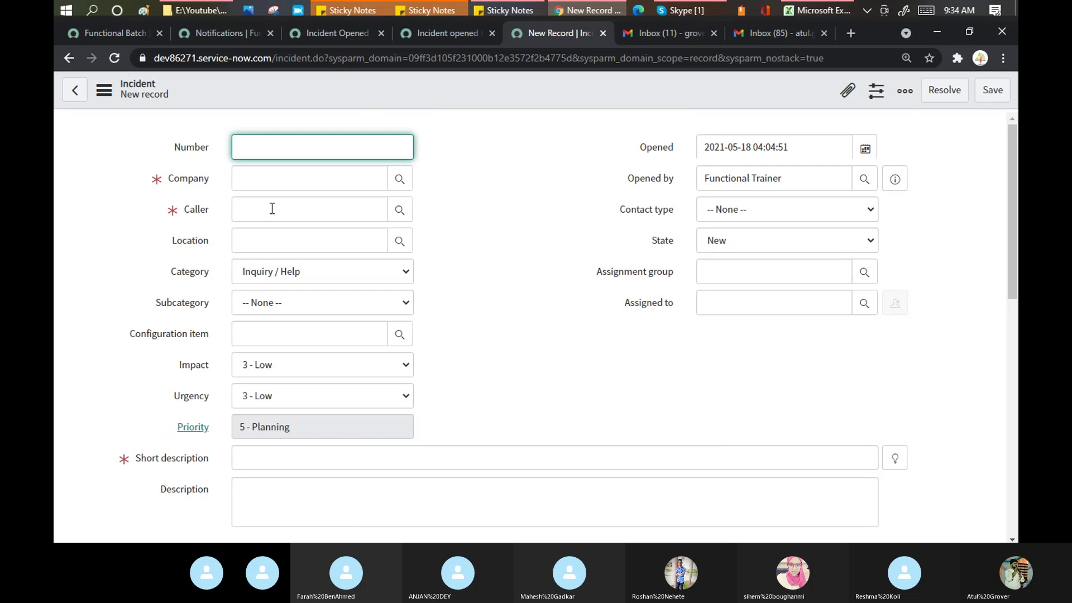
Step: Search for the company with 'Ser' and the *serv lookup filter, closing the list unchosen
click(274, 184)
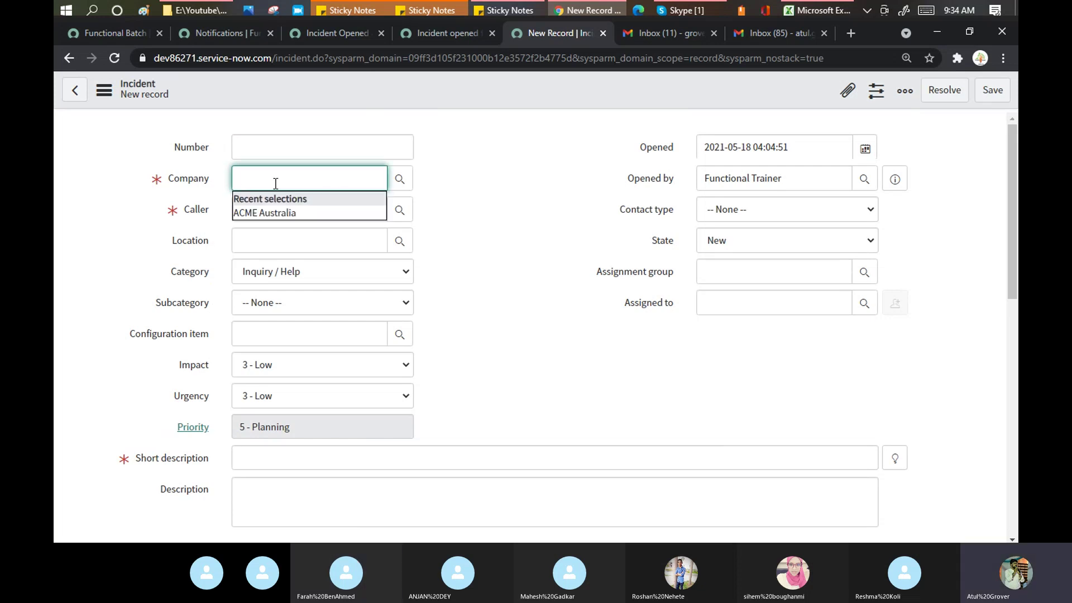
text(*Ser)
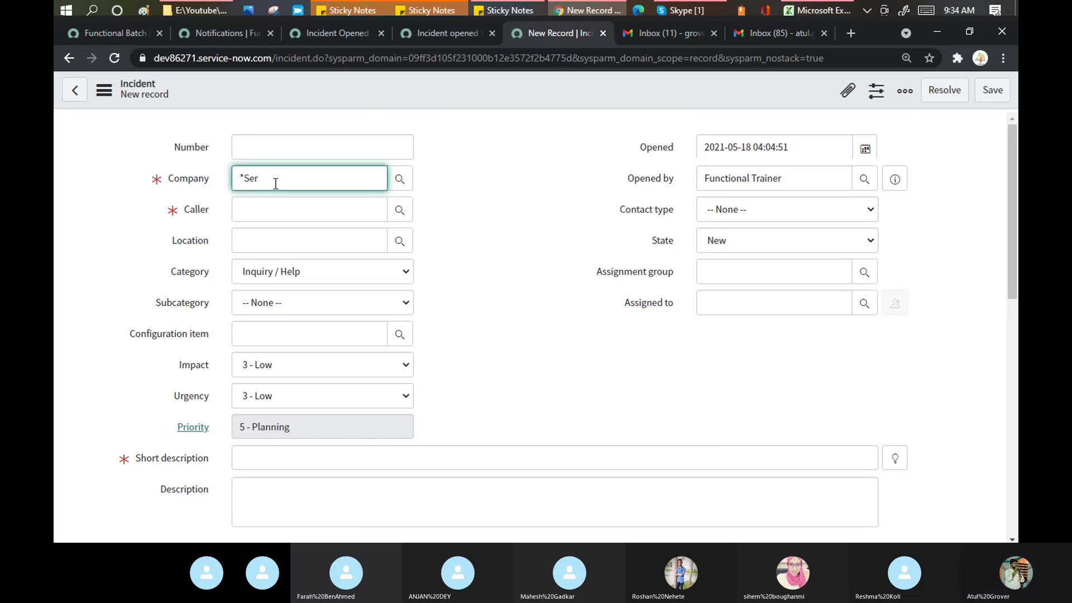
key(BackSpace)
key(BackSpace)
key(BackSpace)
key(BackSpace)
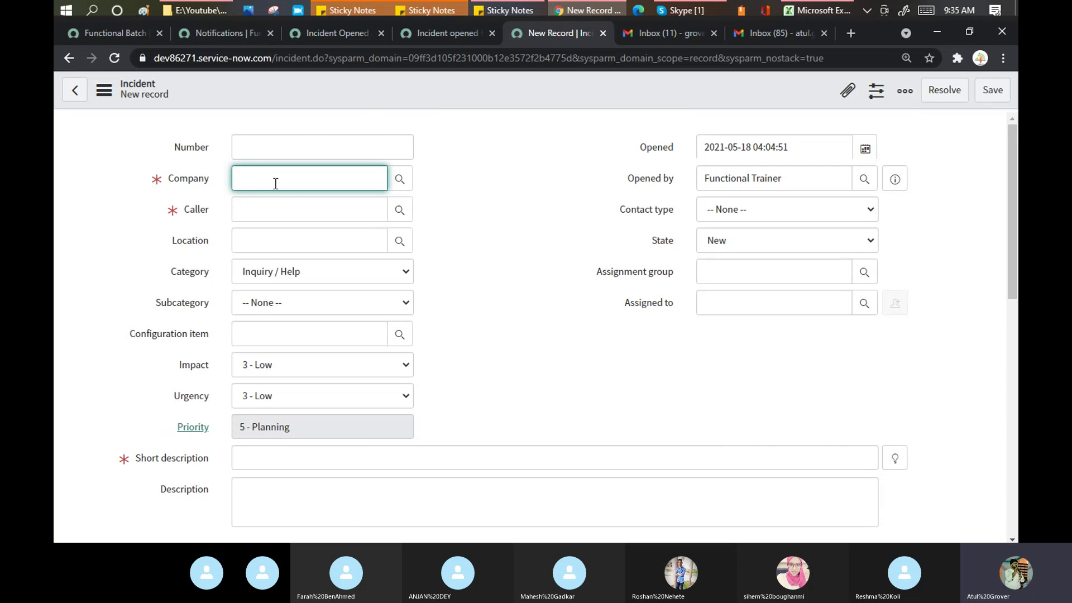
text(*Se)
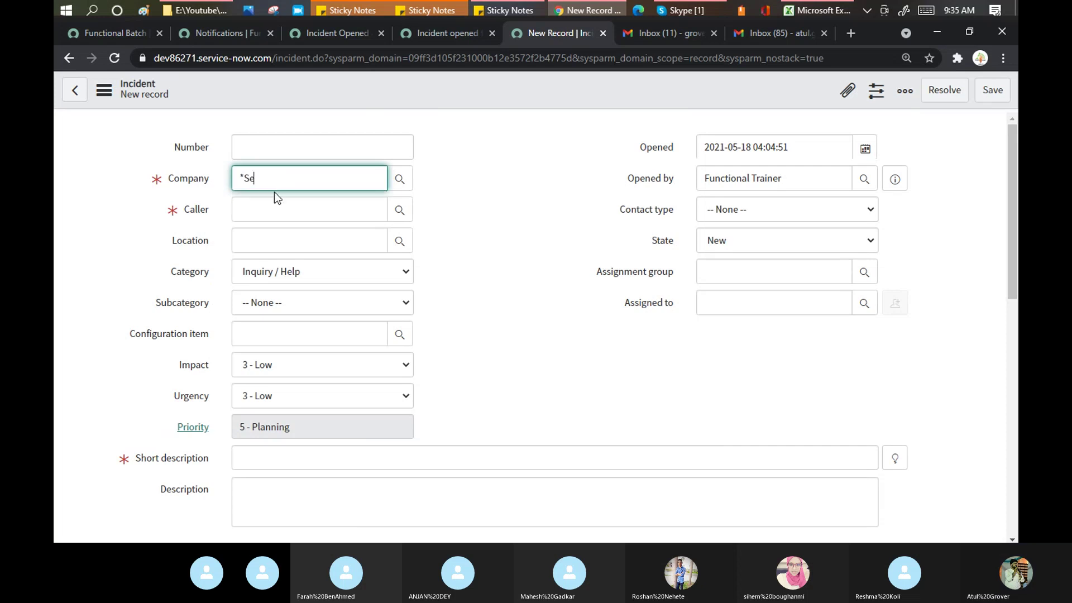
key(BackSpace)
key(BackSpace)
key(BackSpace)
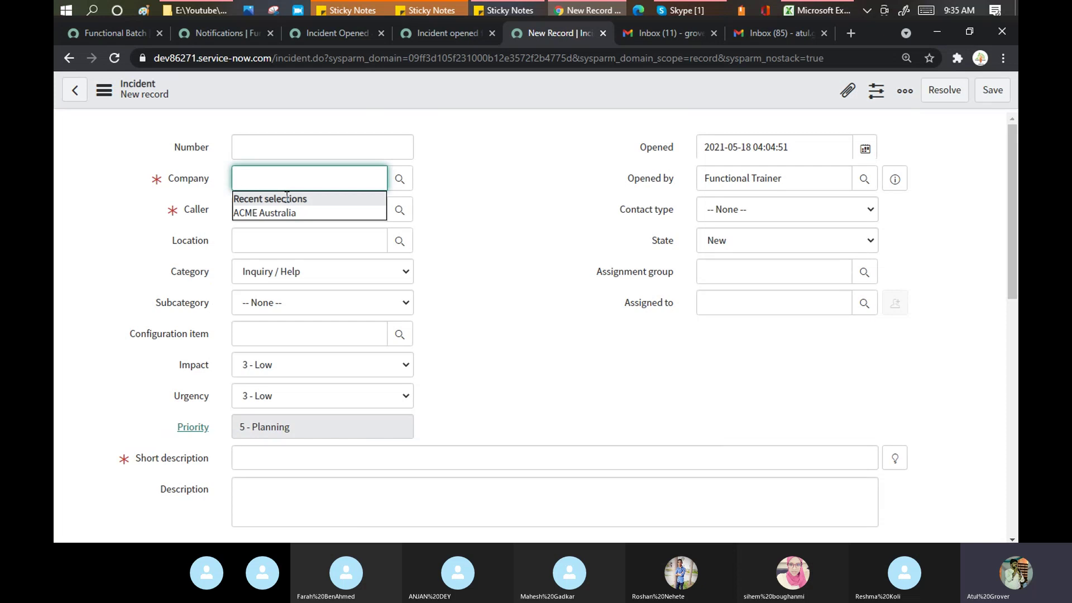
click(400, 179)
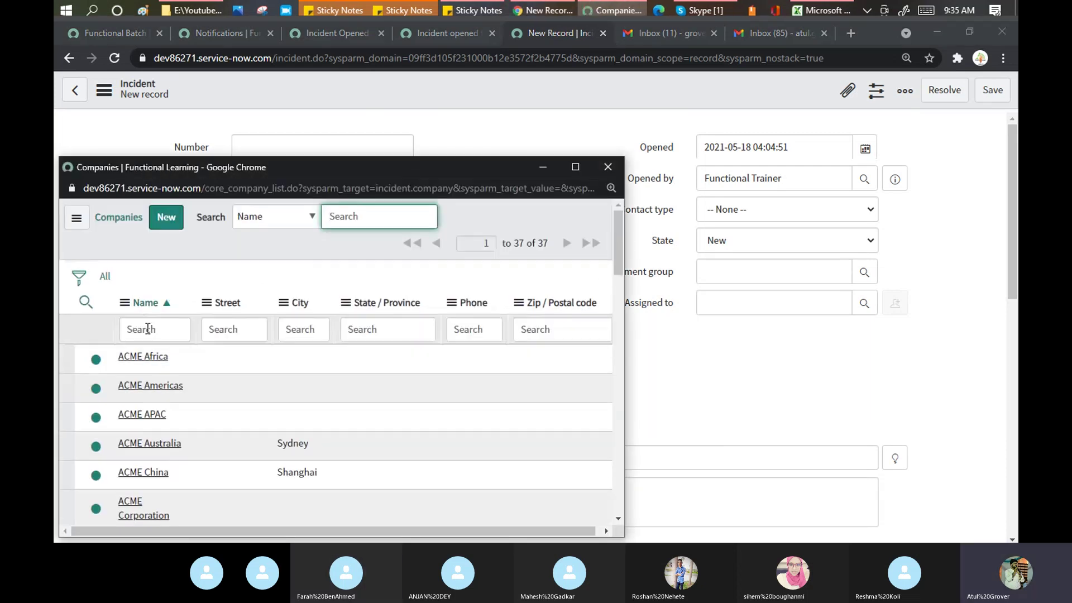
click(148, 329)
text(*serv)
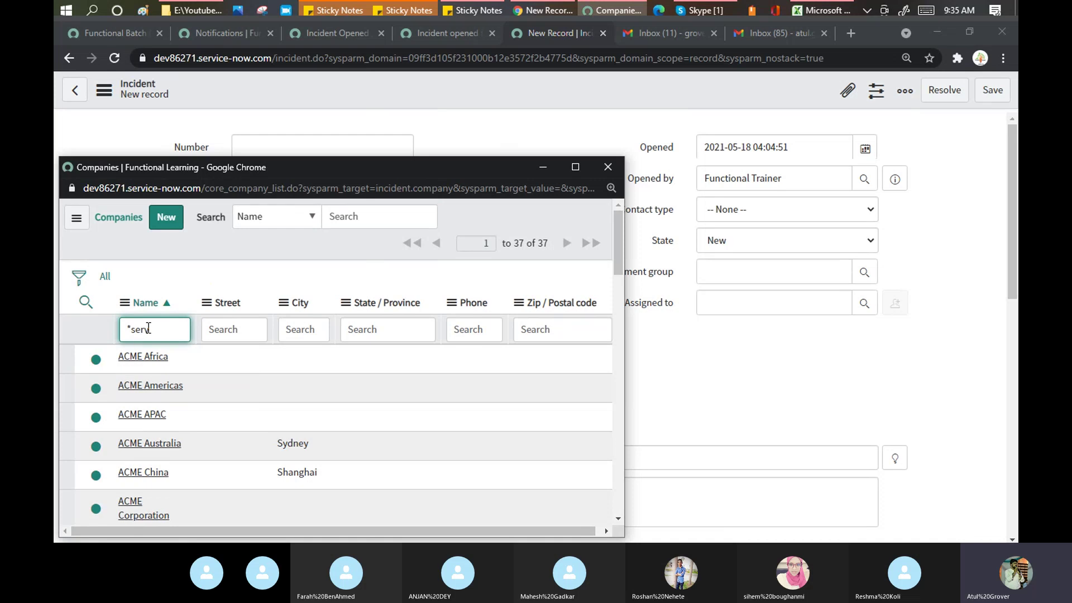
key(Return)
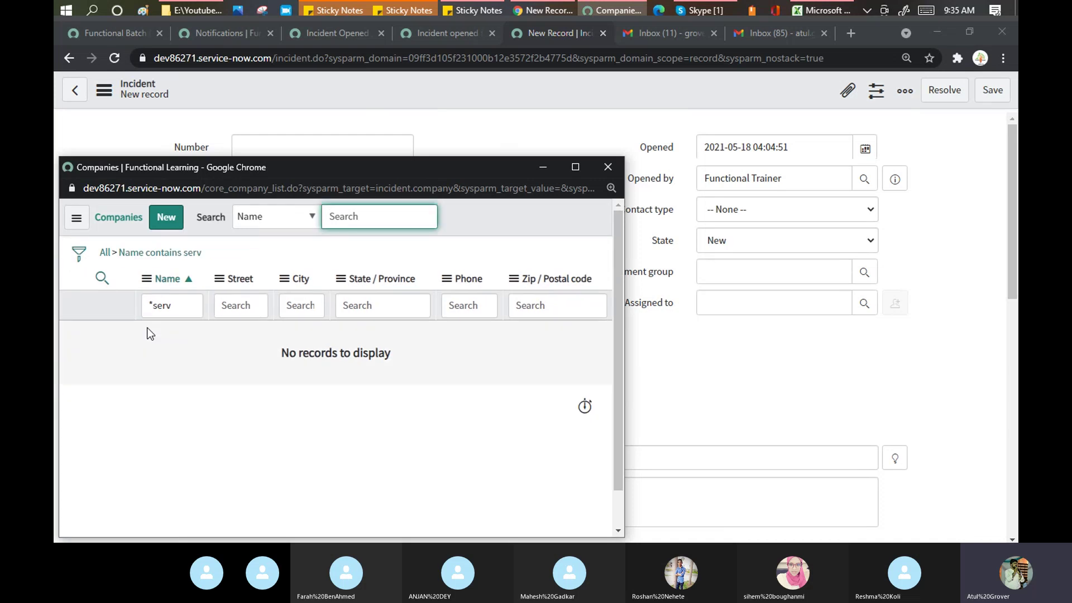
click(610, 167)
Step: Pick the caller and enter Short description 'Test Email' and Description 'Test email'
click(276, 215)
text(F)
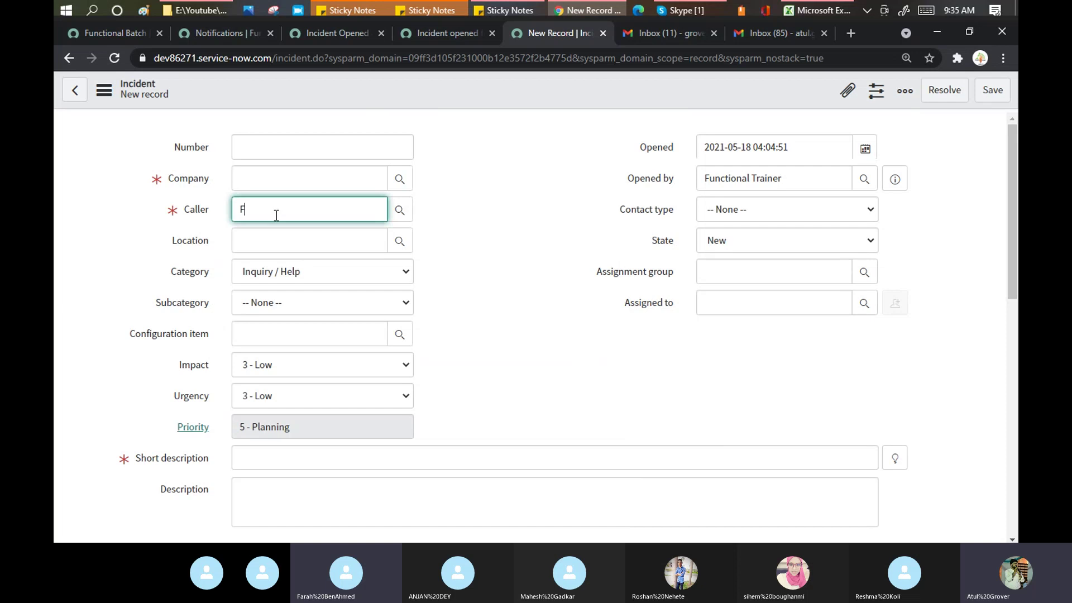
text(a)
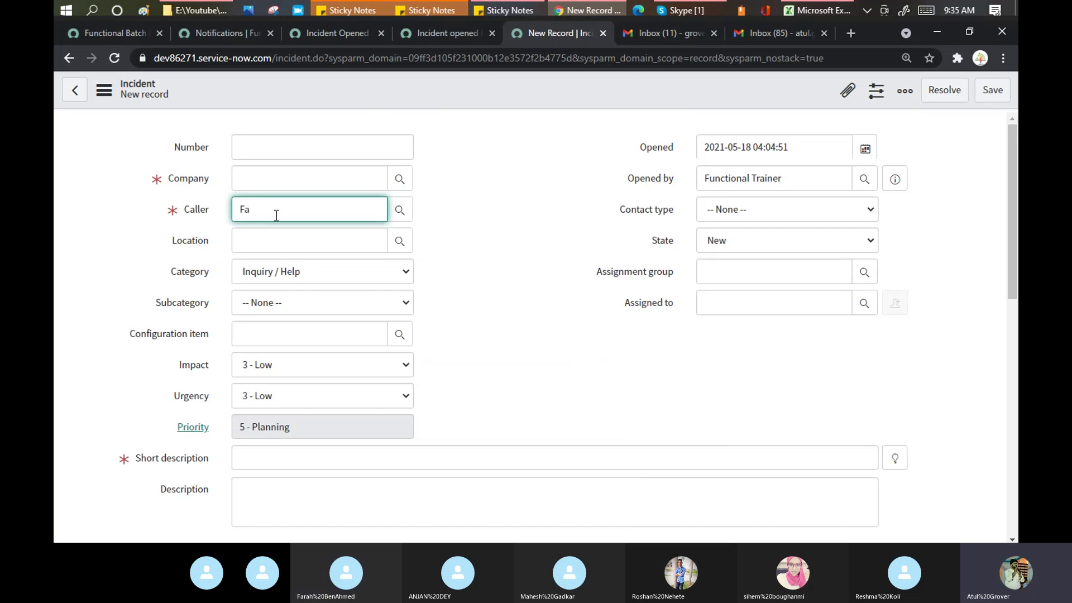
click(276, 243)
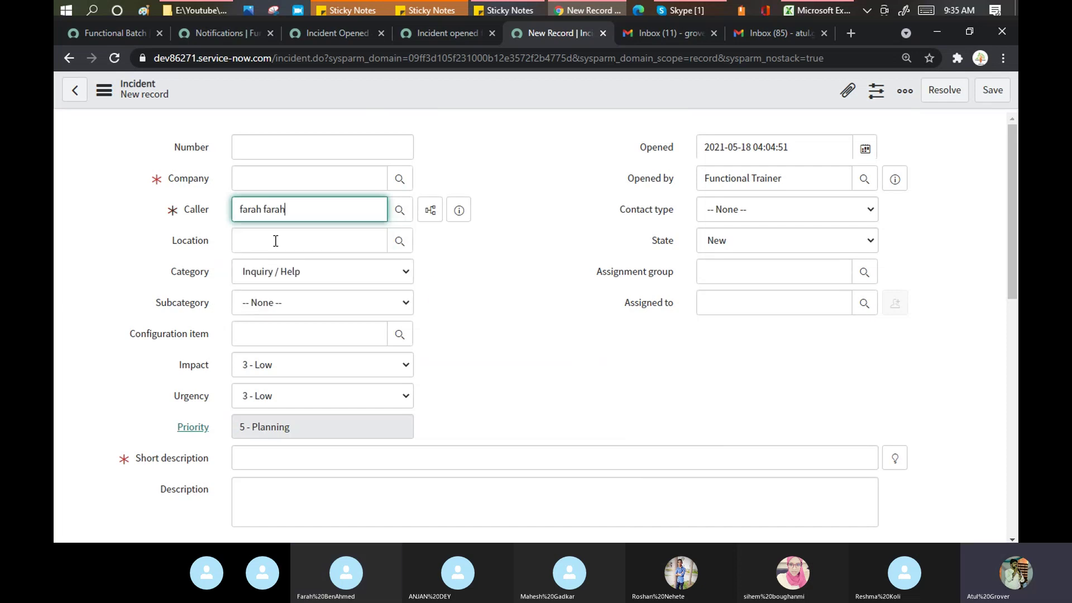
click(486, 253)
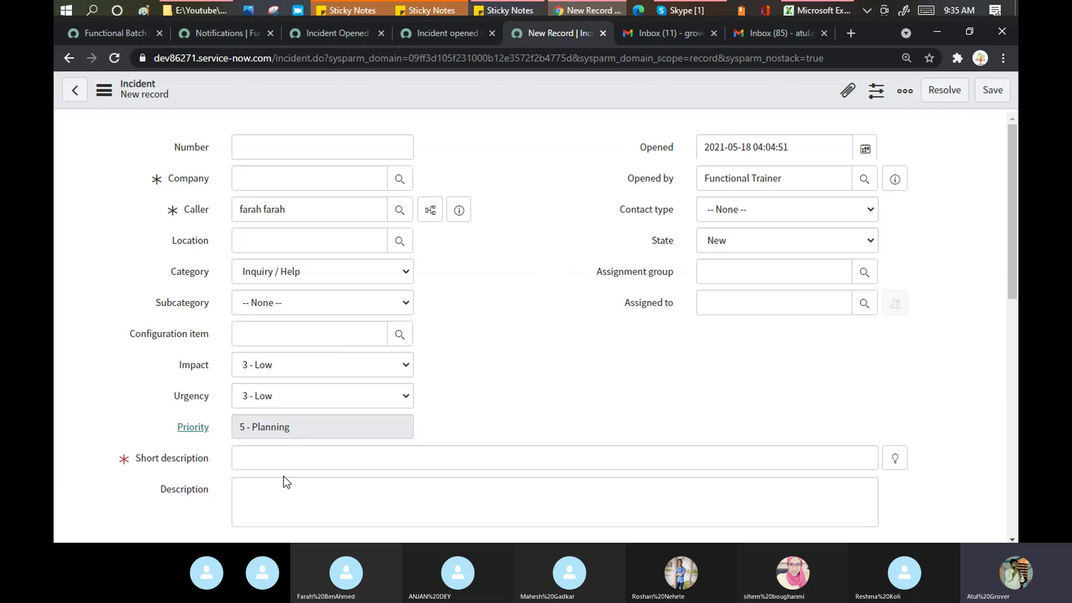
click(285, 461)
text(Test Email)
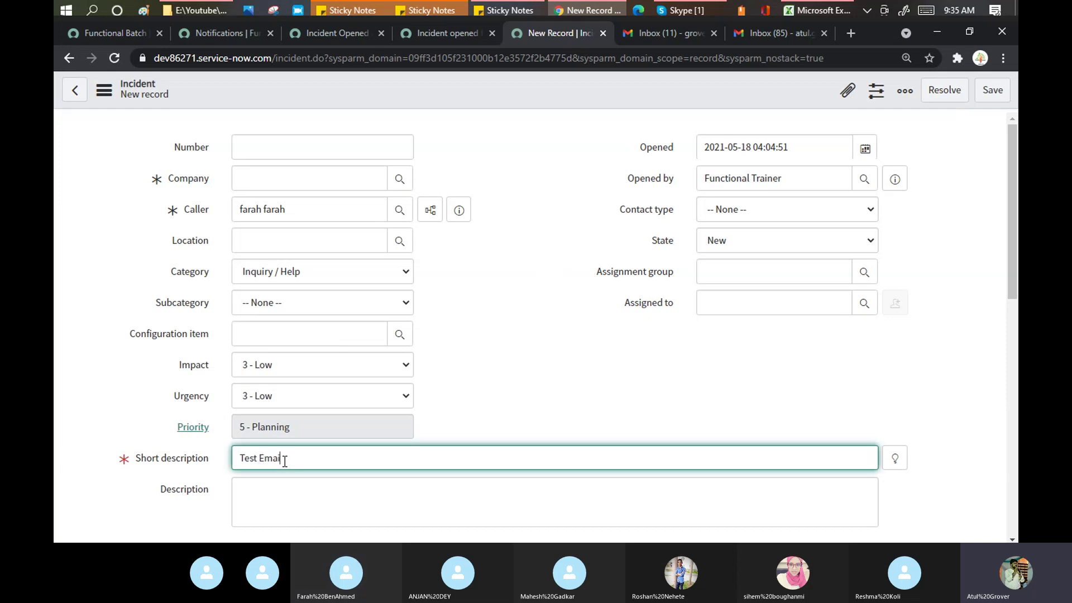
key(Tab)
text(Test email)
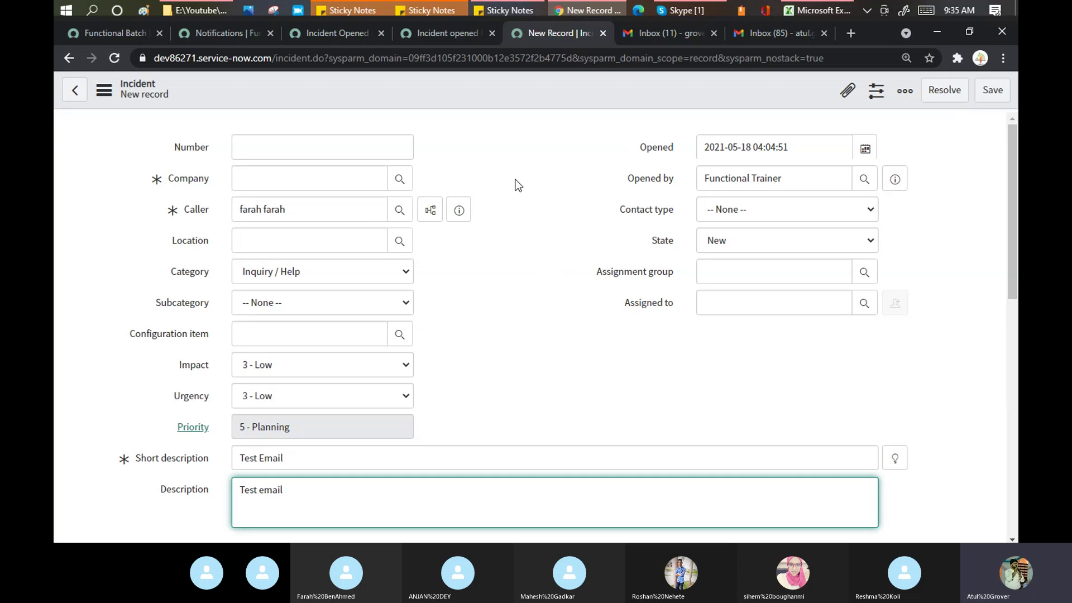
Step: Save the Test Email incident, reload the form, and review its Activities log
click(991, 91)
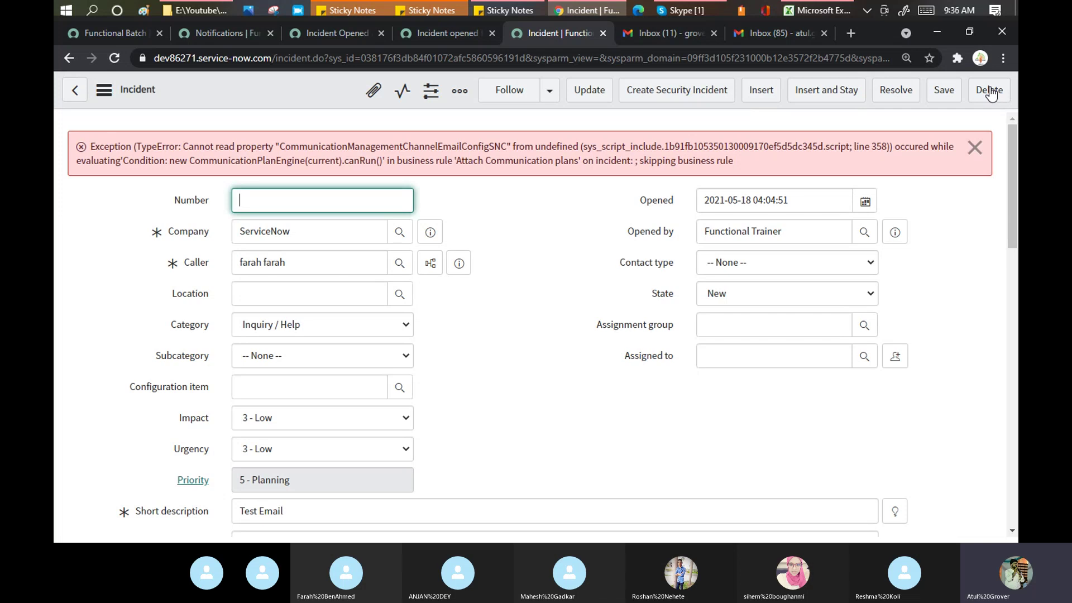
drag(1016, 144, 910, 340)
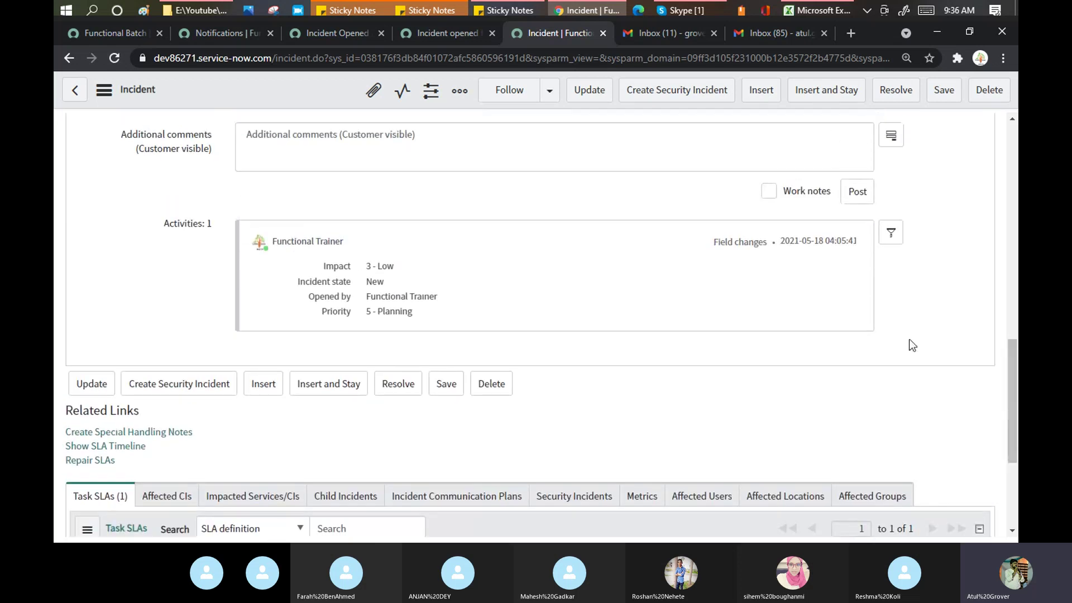
right_click(298, 95)
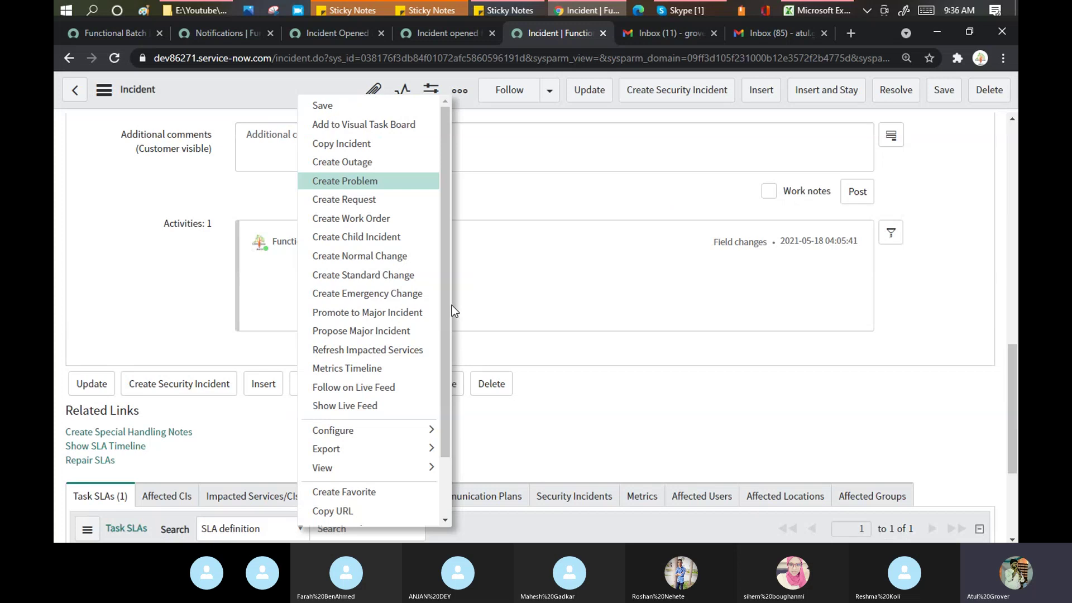
scroll(447, 304, down, 2)
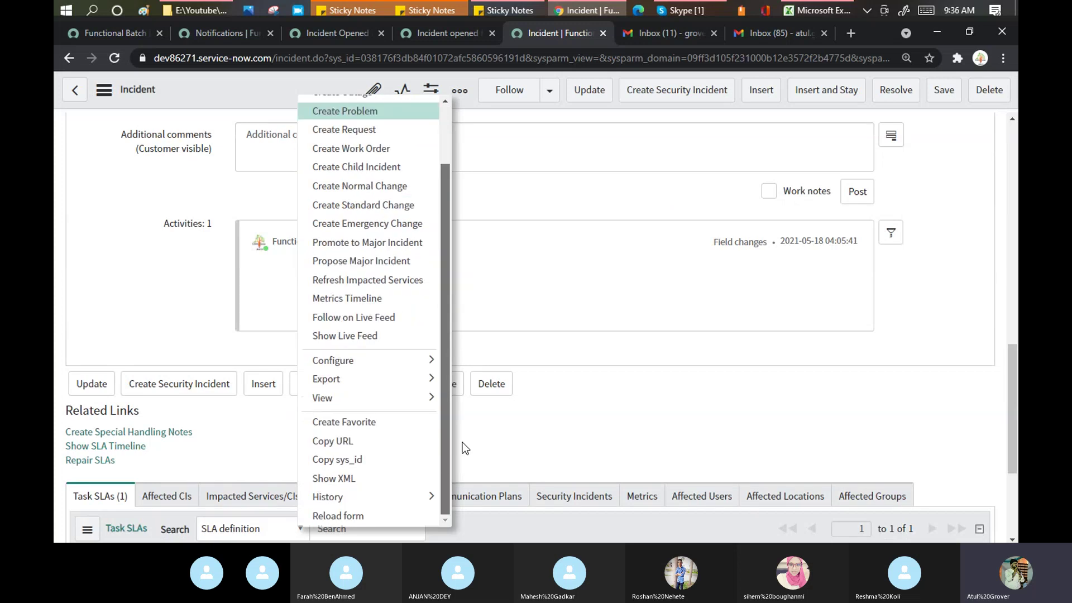
click(340, 515)
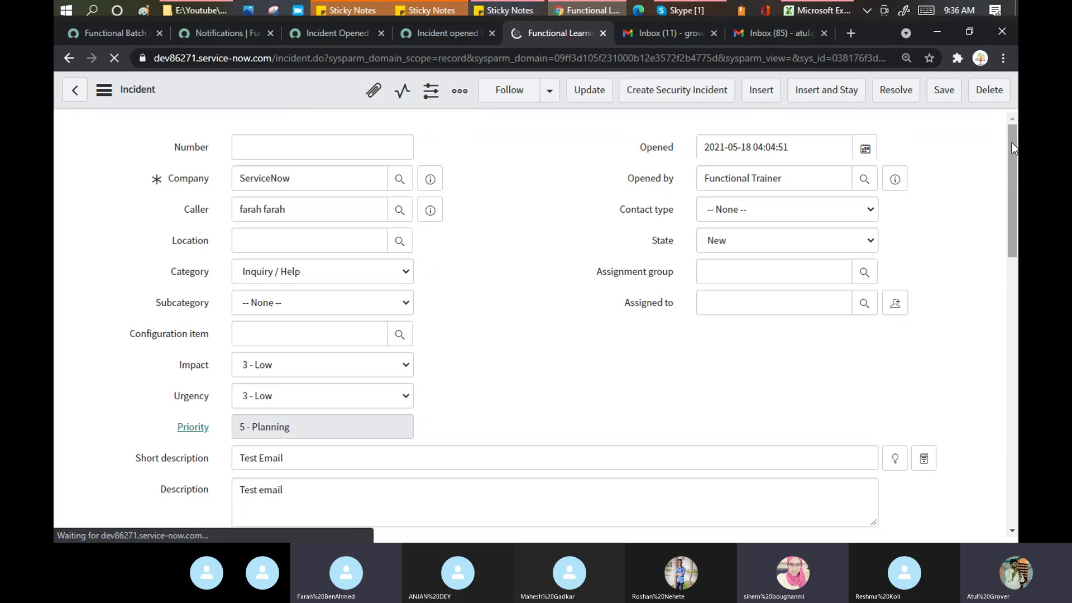
drag(1011, 139, 1016, 324)
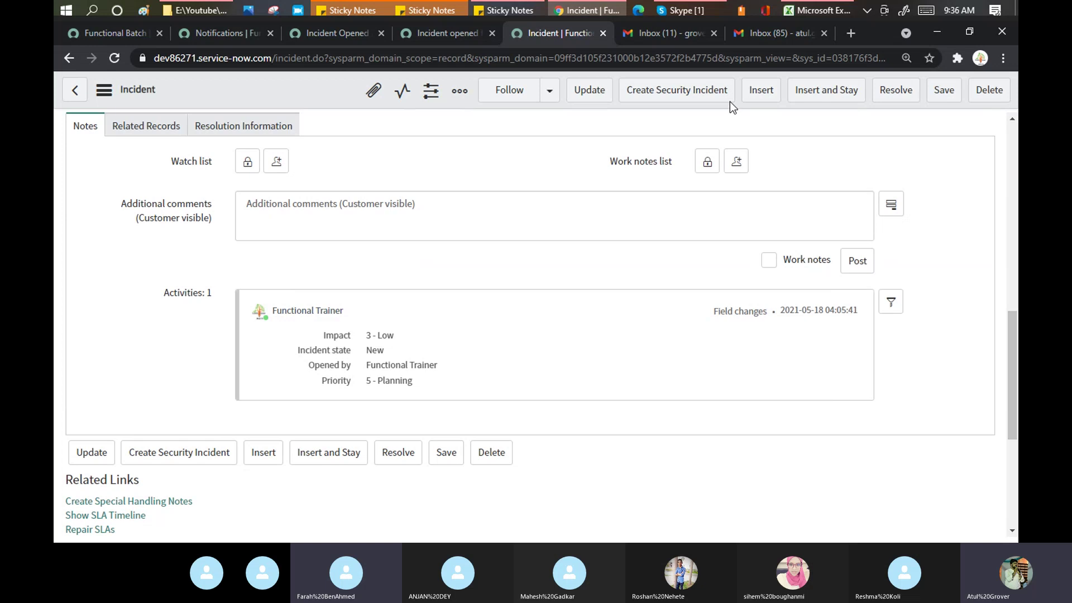
click(781, 26)
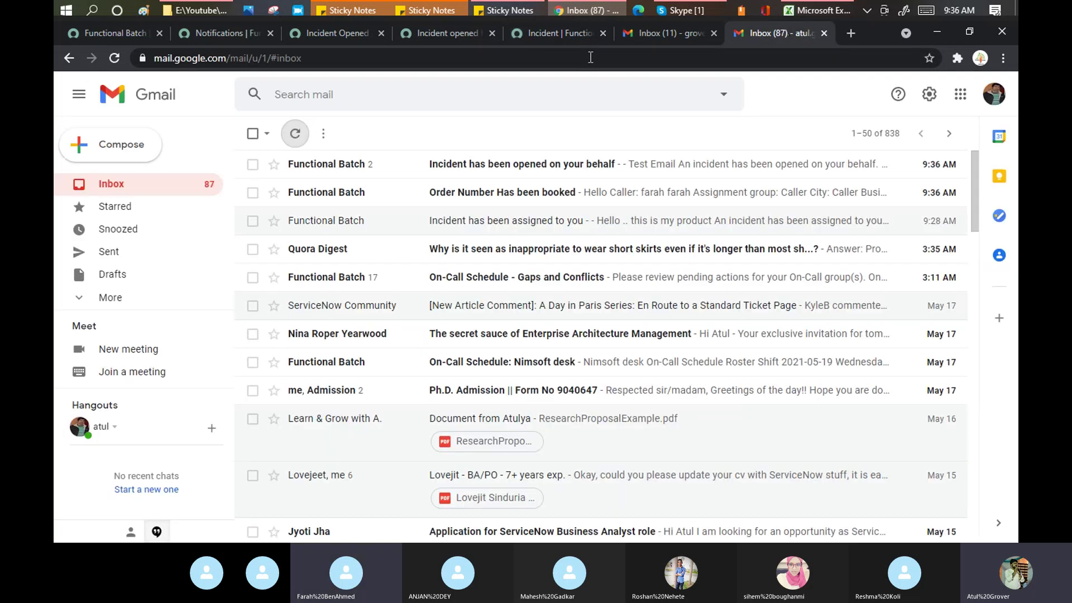
Step: Read the 'Order Number Has been booked' email and check its sender and recipient details
click(488, 194)
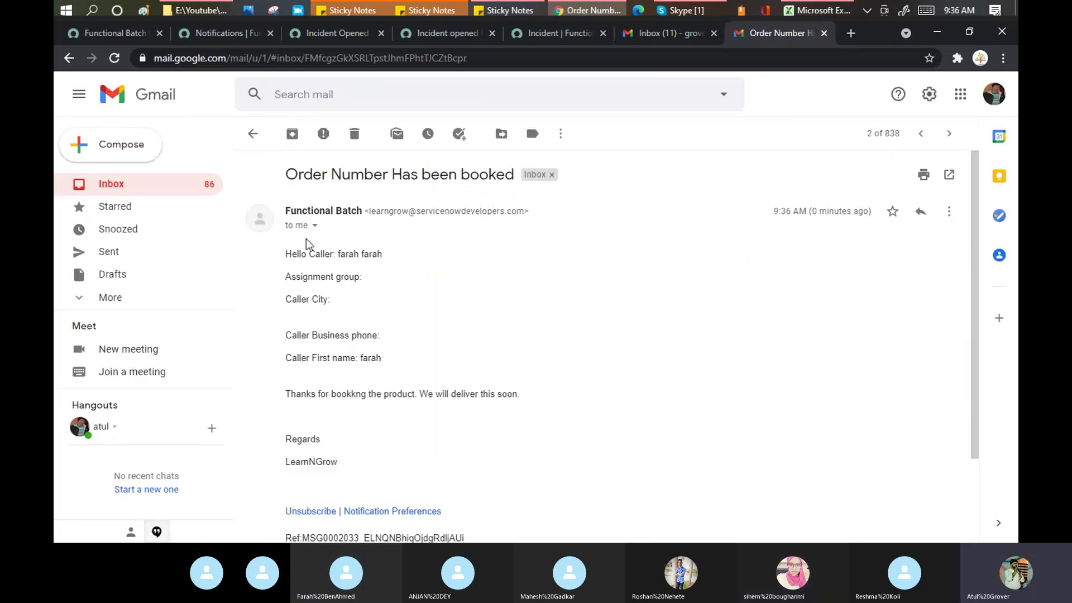
click(315, 226)
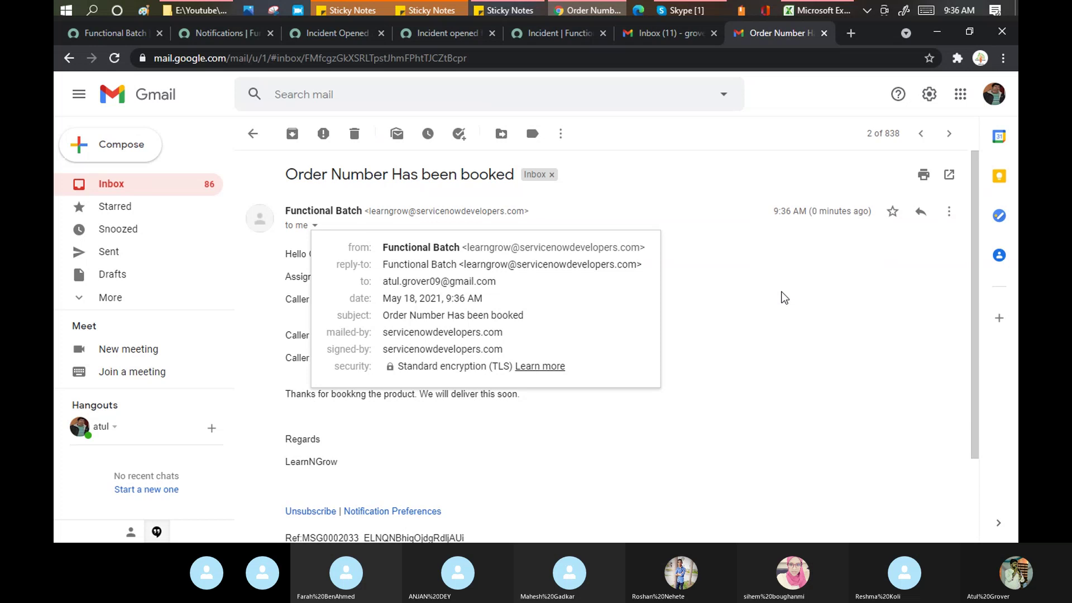
click(782, 300)
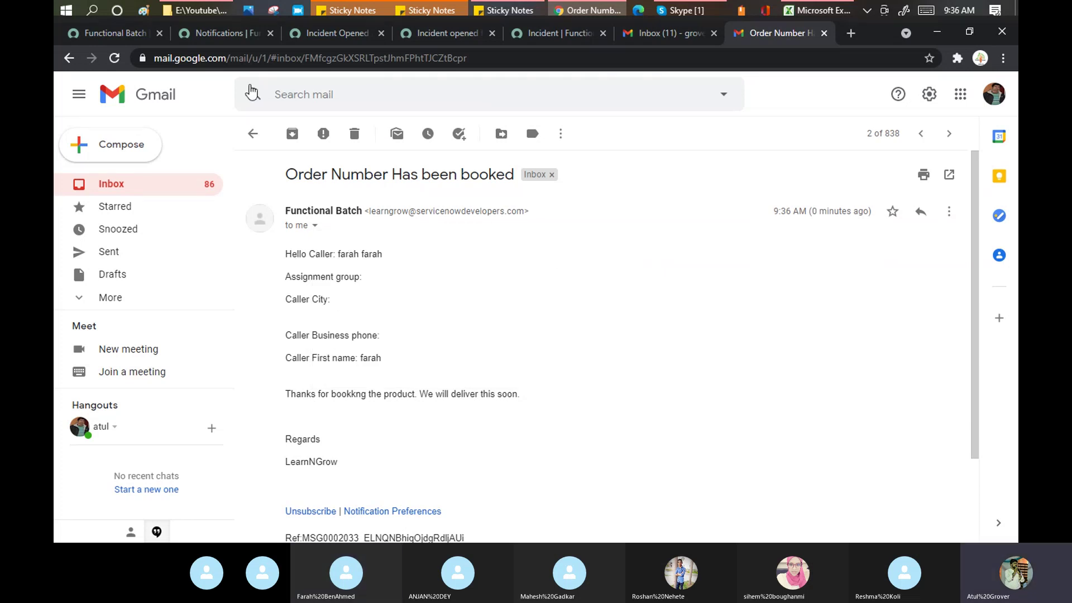
click(555, 38)
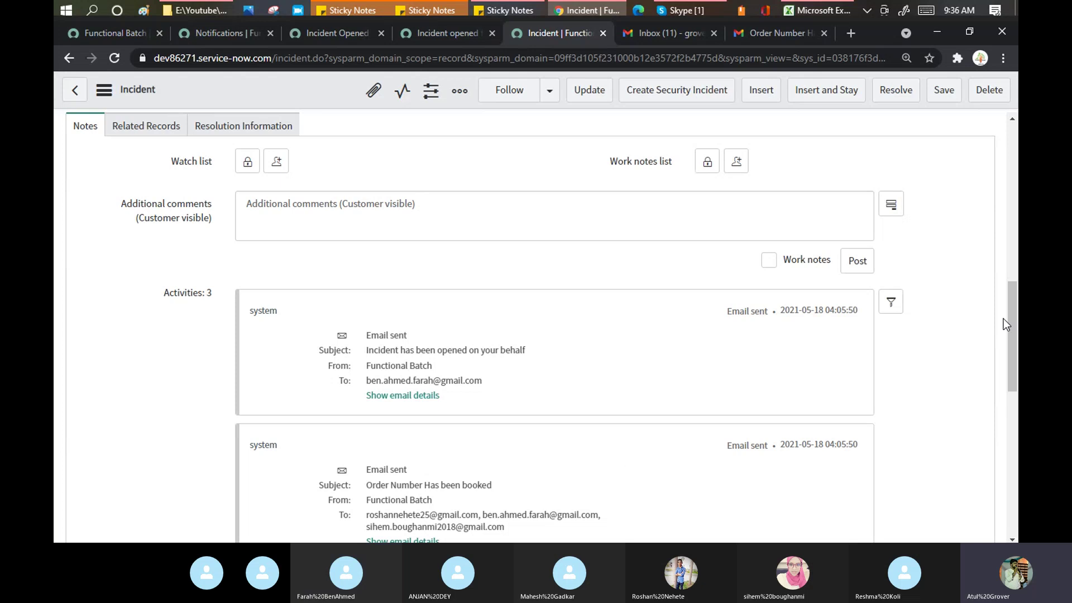
Step: Show the order-booked email's details, select its To: addresses, and scroll through the body
scroll(1012, 346, down, 1)
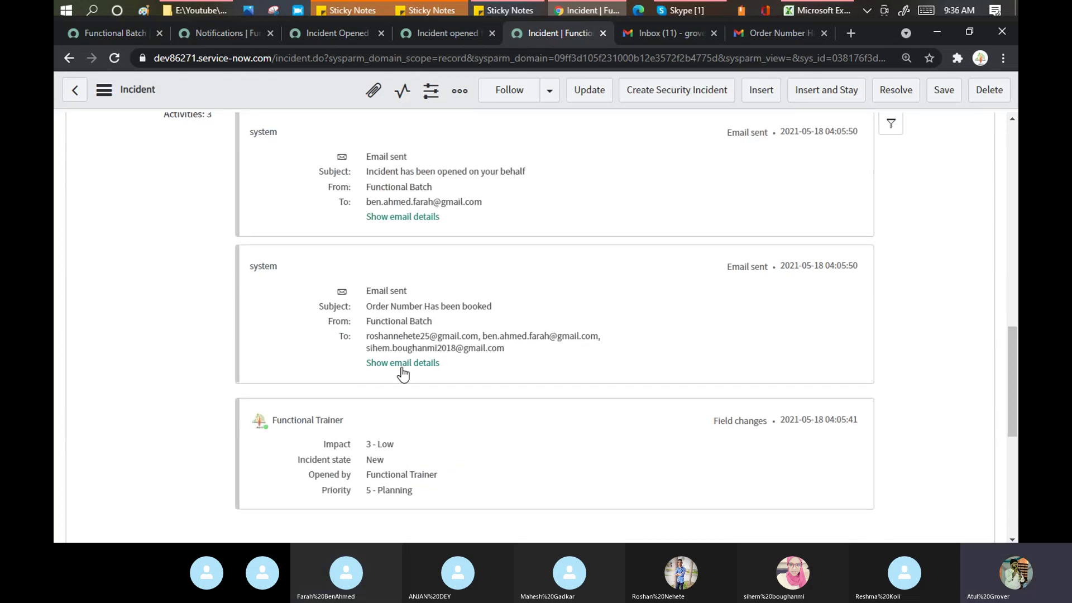
click(372, 366)
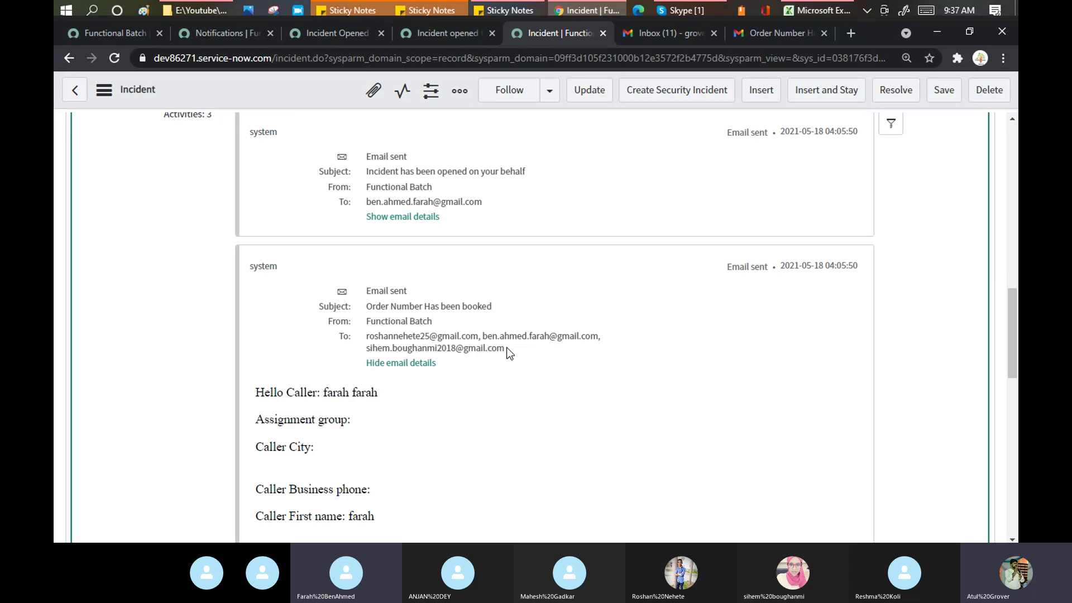
drag(507, 347, 366, 349)
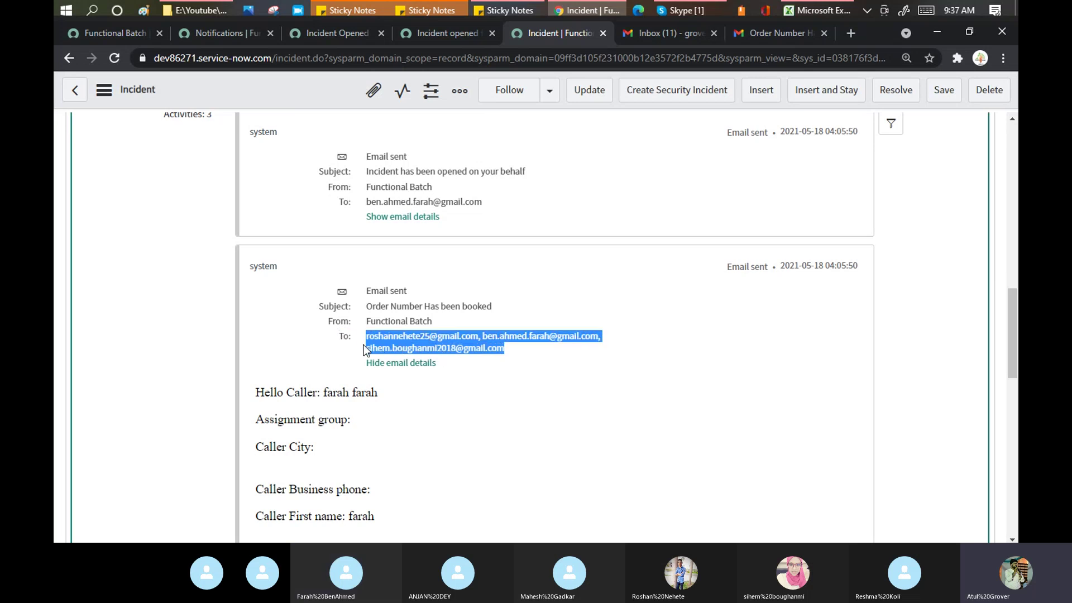
click(736, 326)
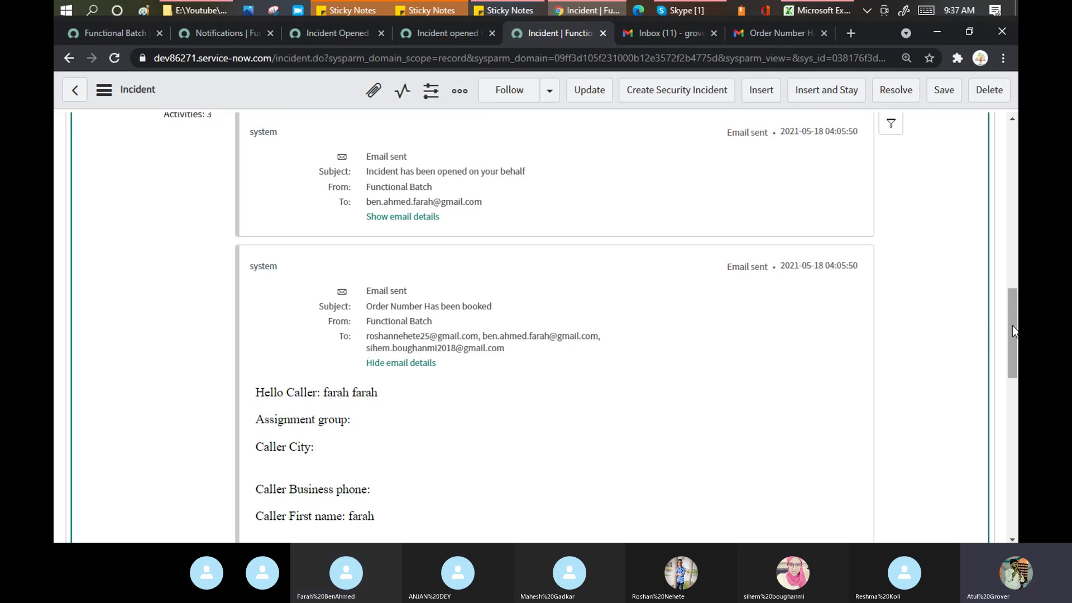
drag(1012, 326, 1011, 296)
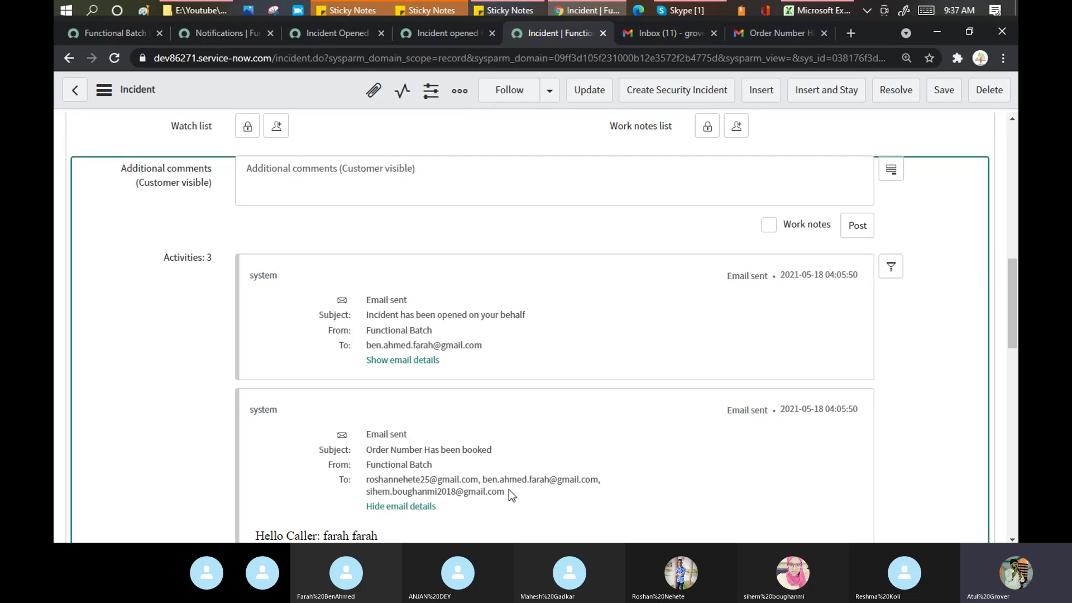
drag(506, 490, 367, 483)
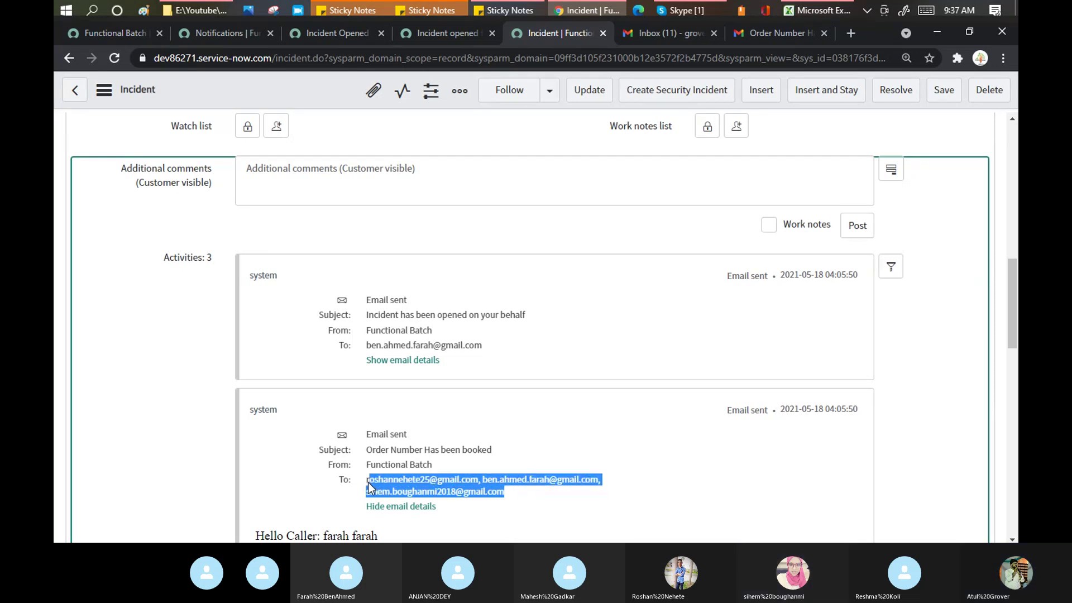
drag(1017, 271, 1016, 371)
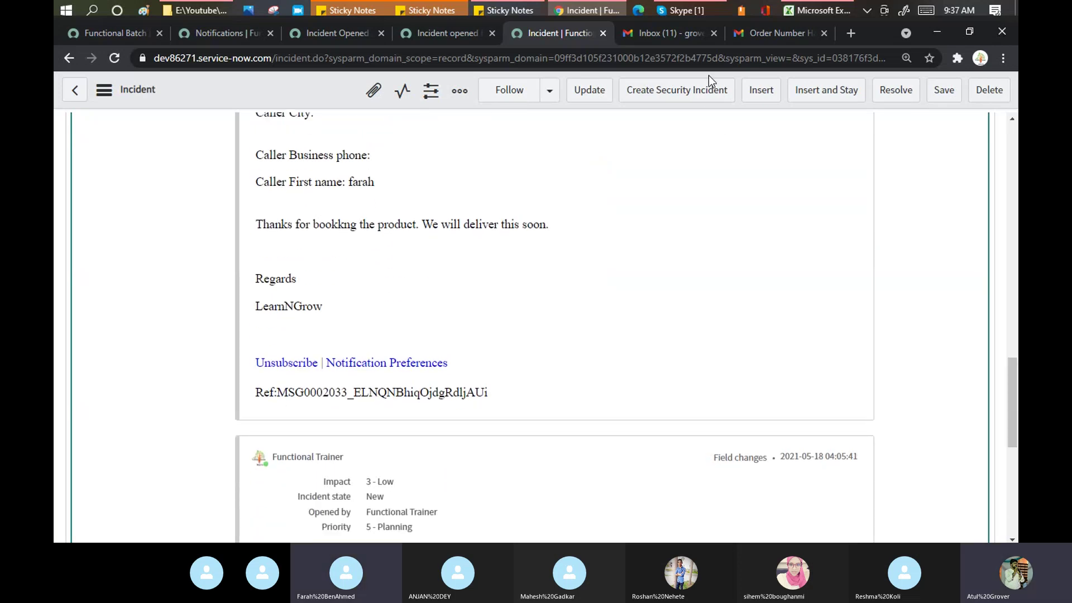
Step: In Gmail's order-booked email, select the whole Ref reference line
click(770, 34)
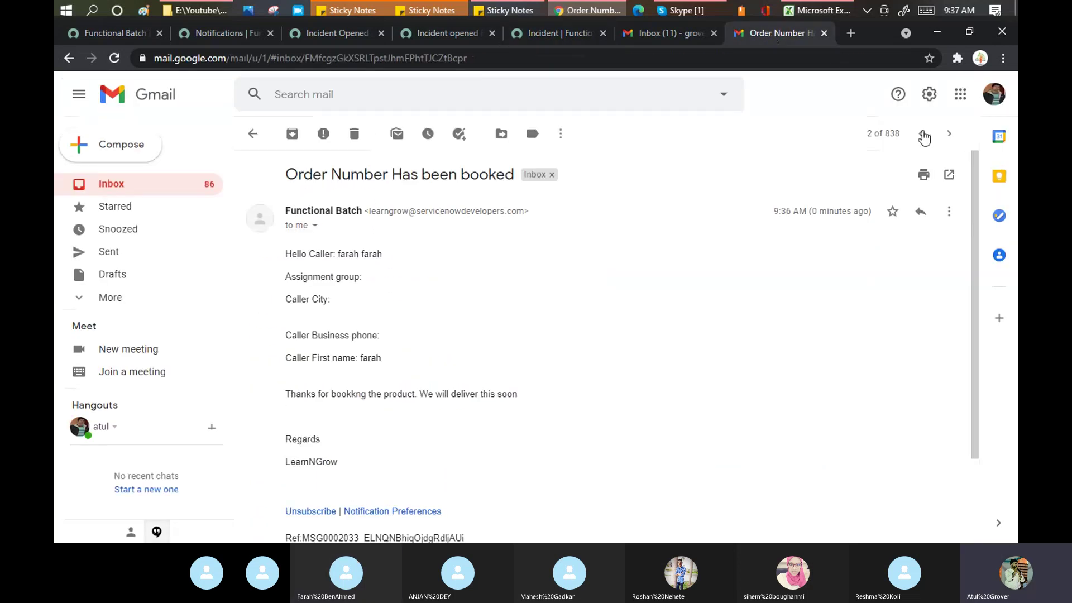
drag(976, 198, 982, 259)
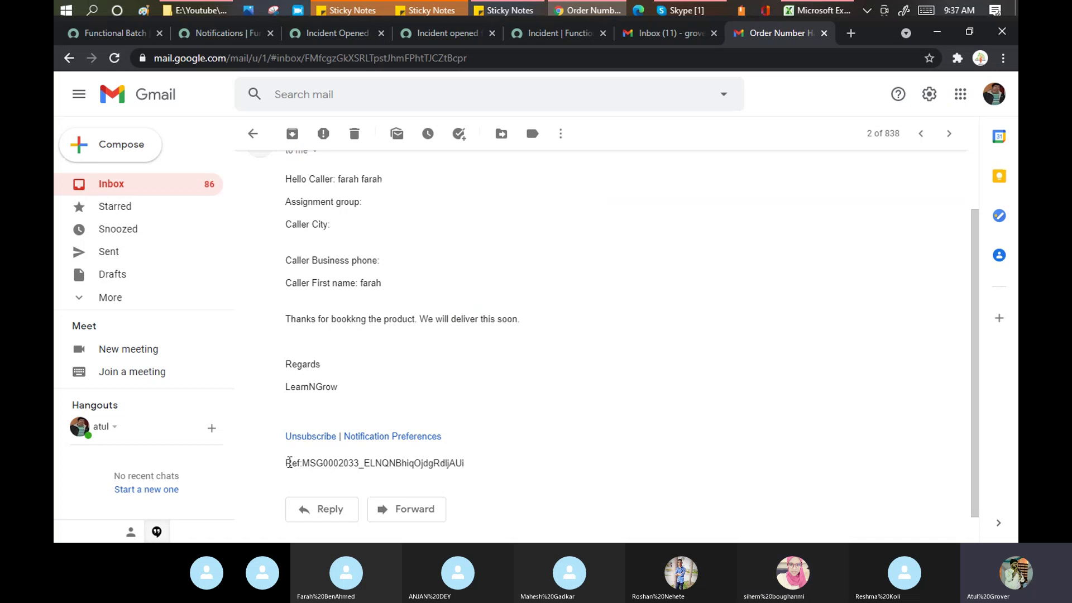
triple_click(472, 464)
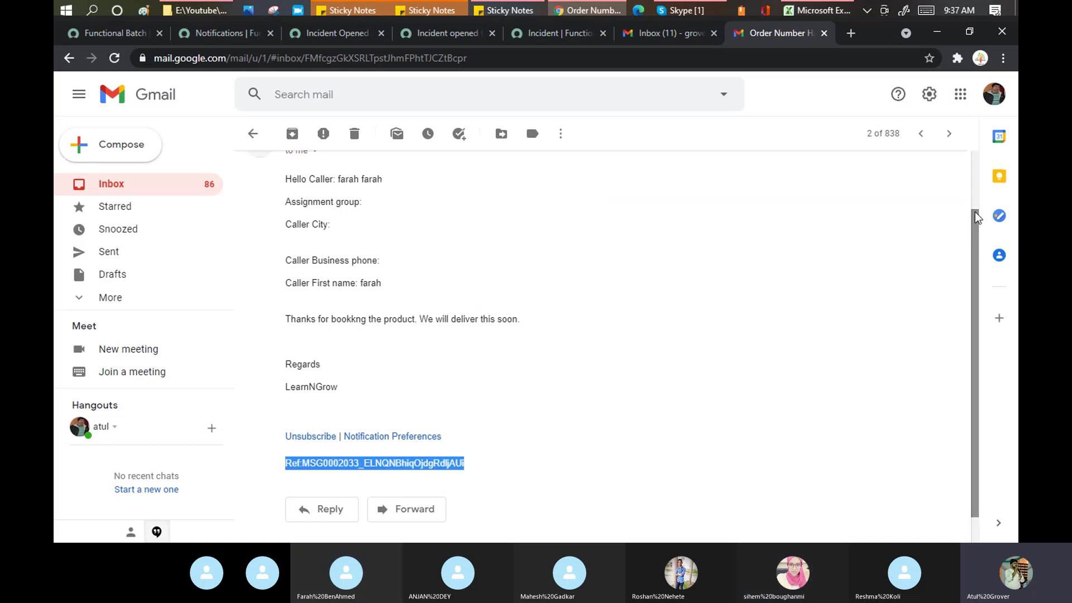
drag(976, 212, 973, 156)
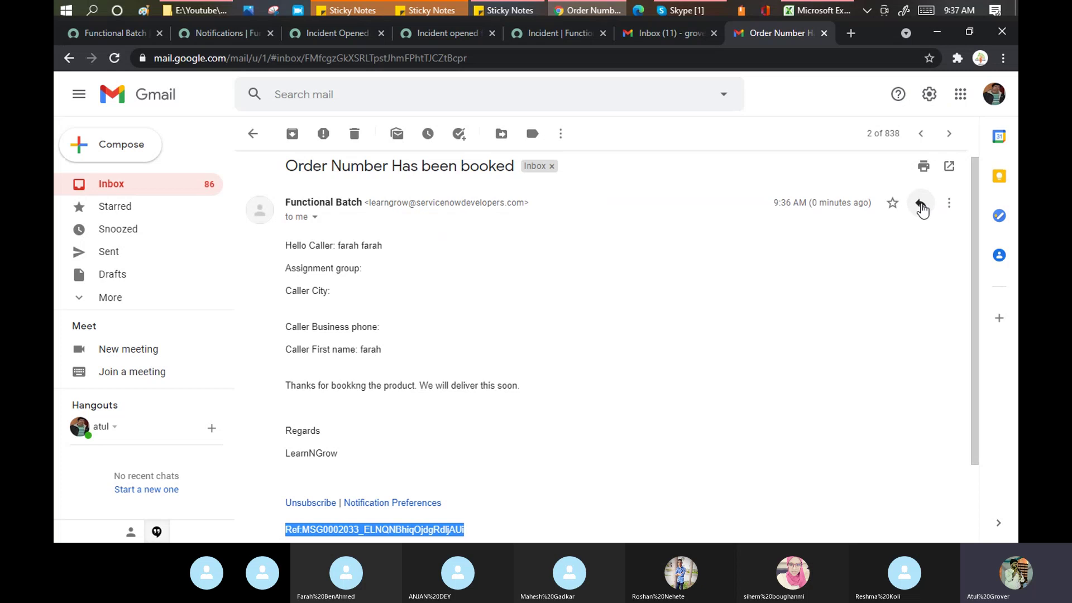
Step: Reply to Functional Batch with 'Thanks for update. LearnN Grow'
click(920, 204)
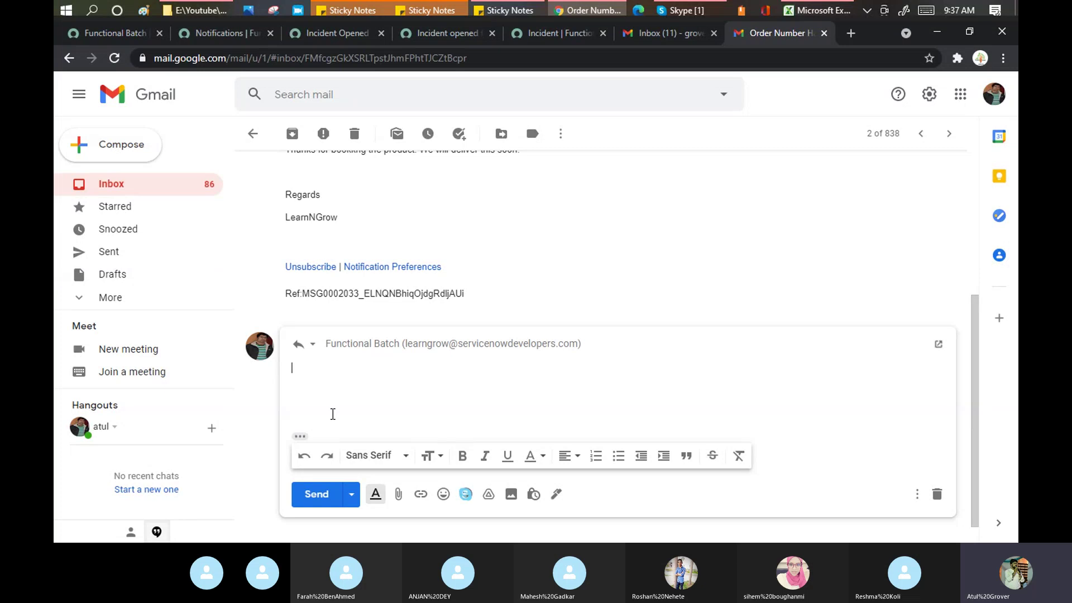
text(Thansk)
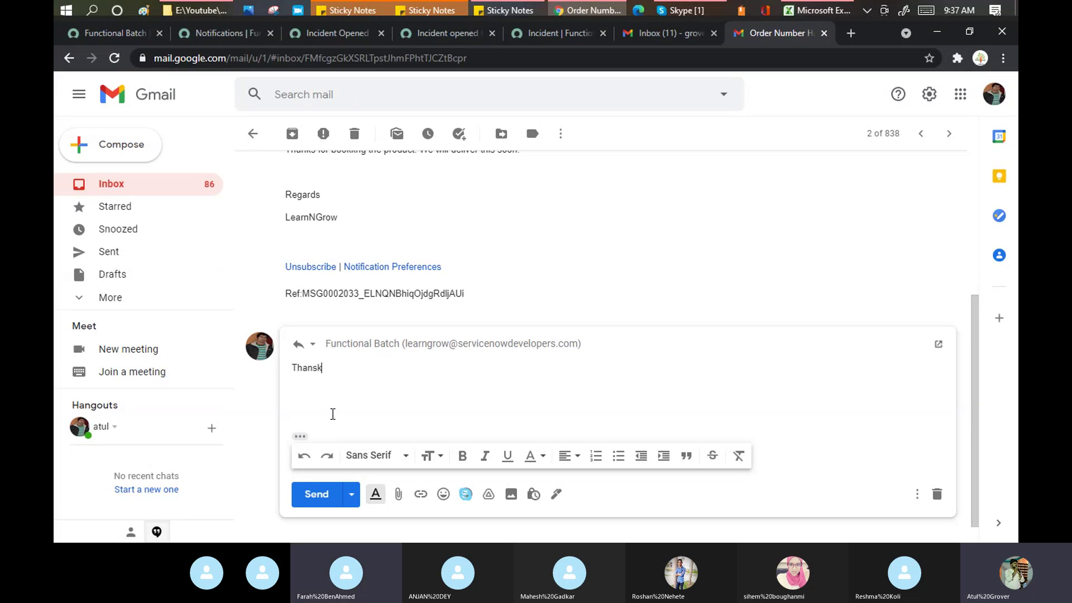
key(BackSpace)
key(BackSpace)
text(ks for update. LearnN Grow)
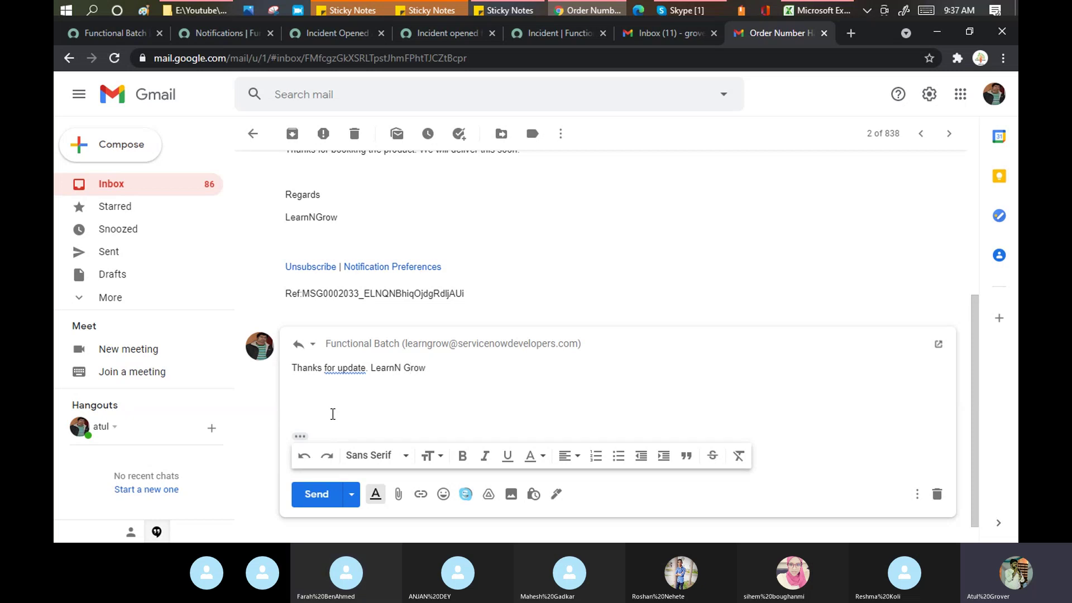
click(321, 498)
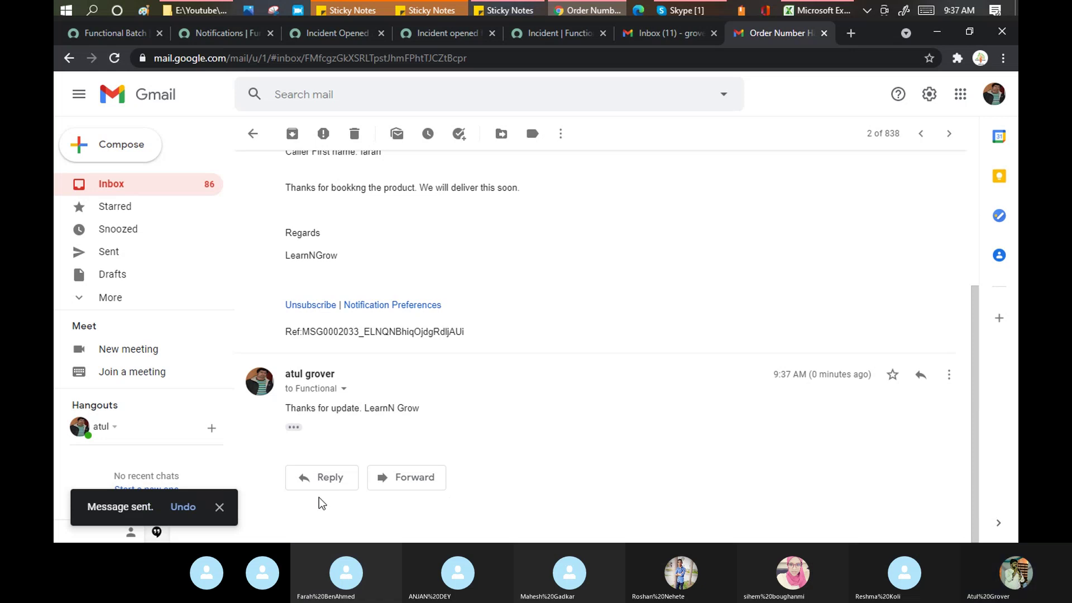
Step: Reload the incident form and expand the incident-opened email in Activities
click(557, 38)
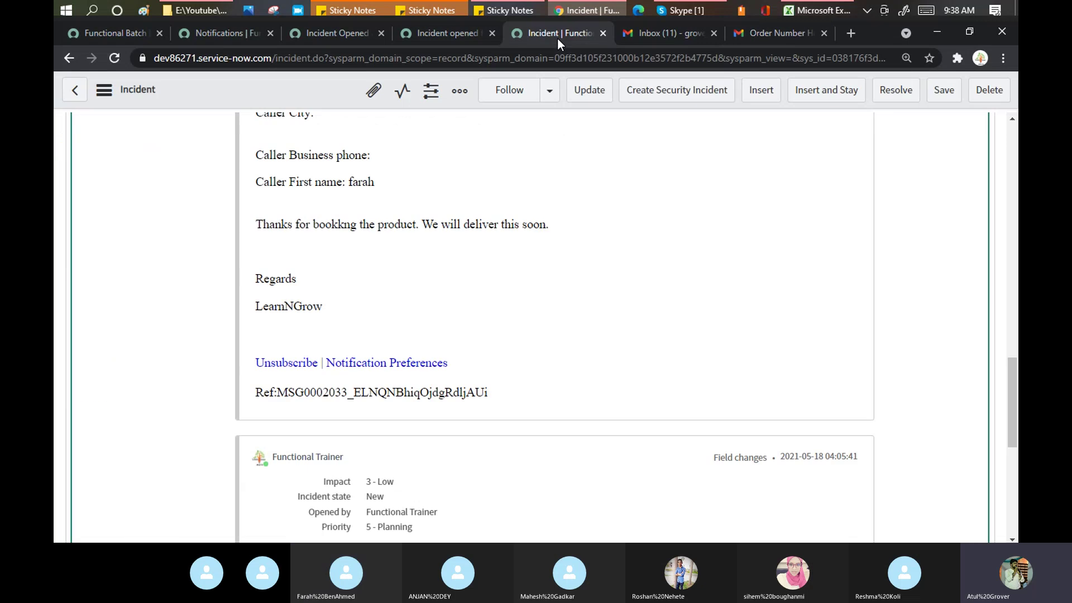
scroll(1015, 139, up, 6)
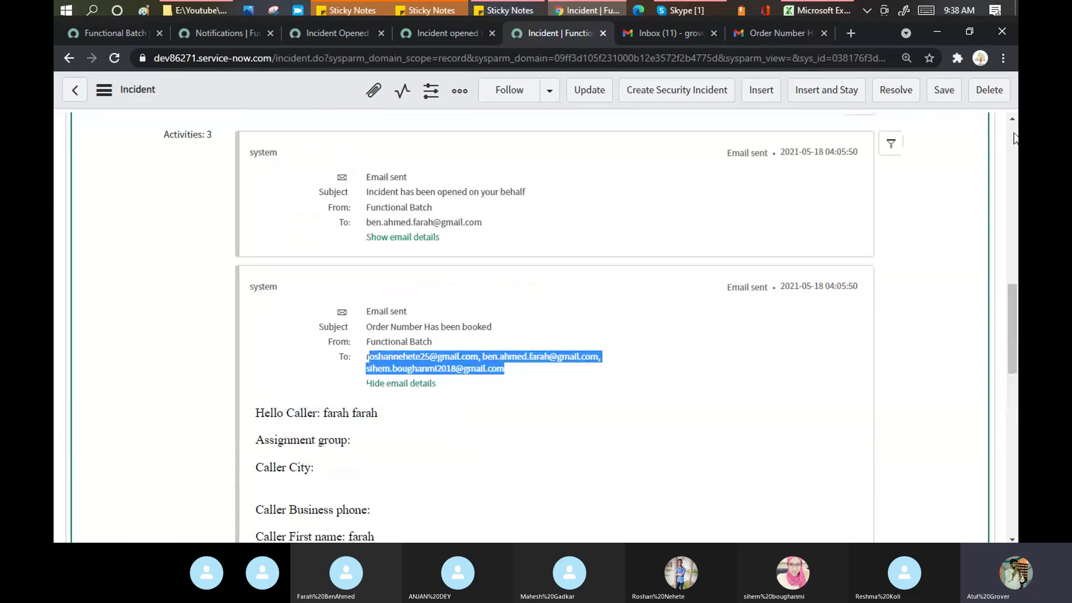
scroll(1015, 139, up, 12)
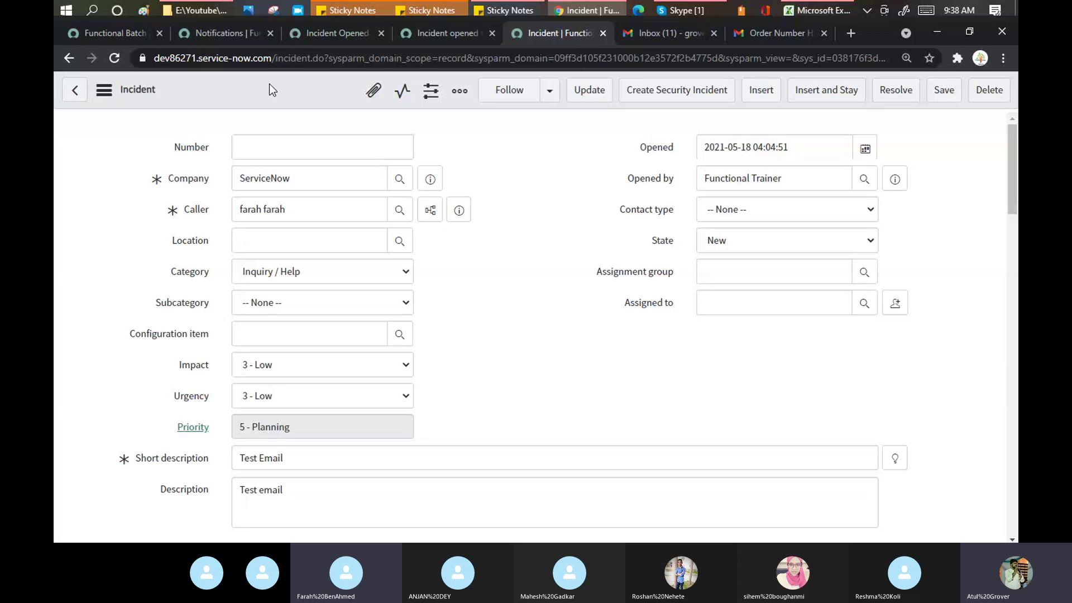
right_click(269, 83)
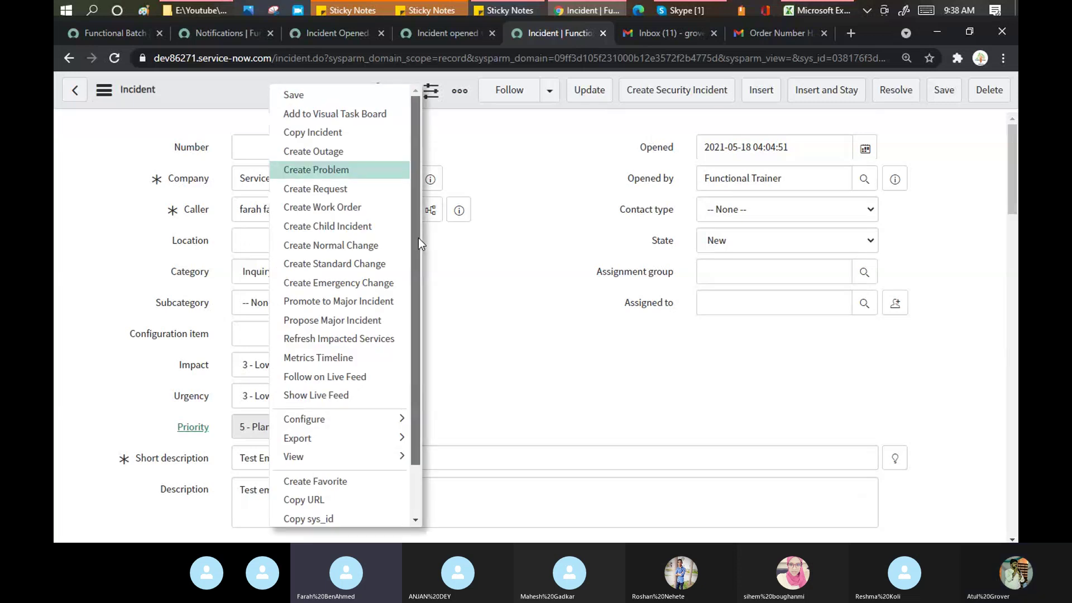
scroll(417, 238, down, 1)
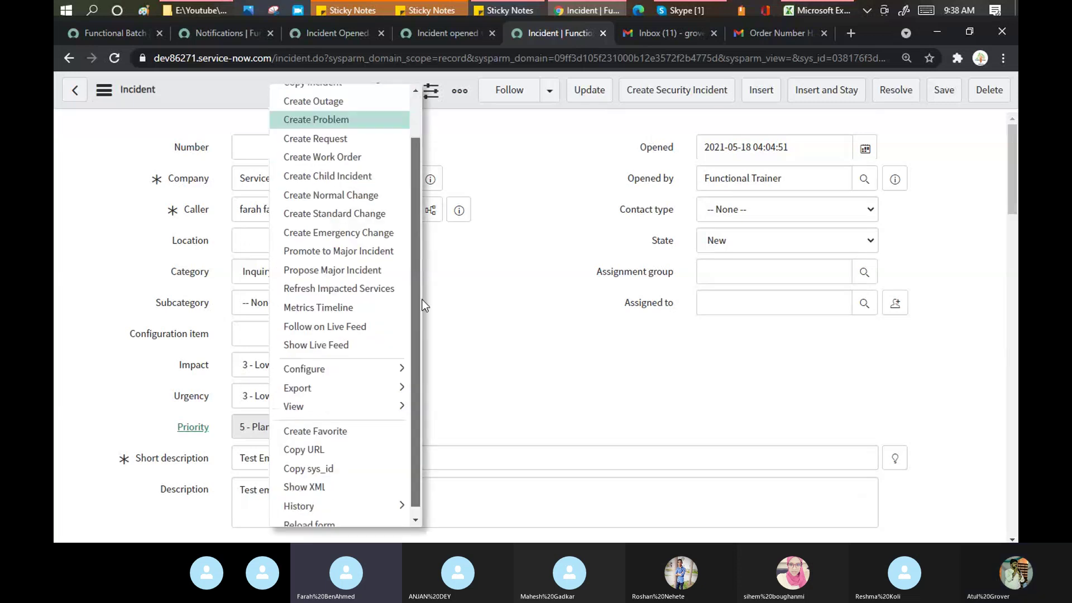
click(309, 523)
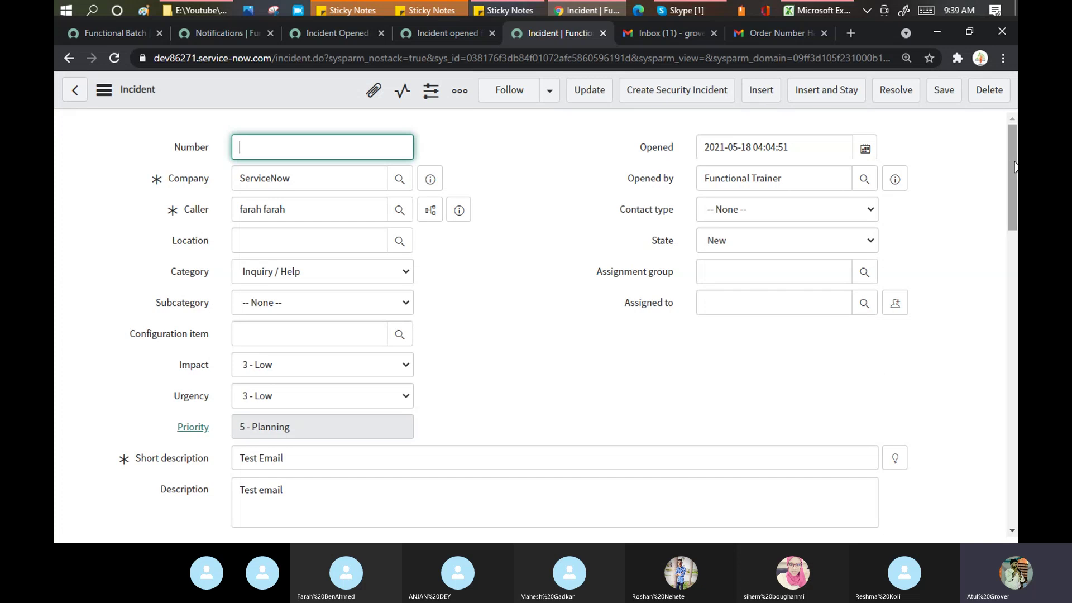
drag(1012, 167, 1016, 352)
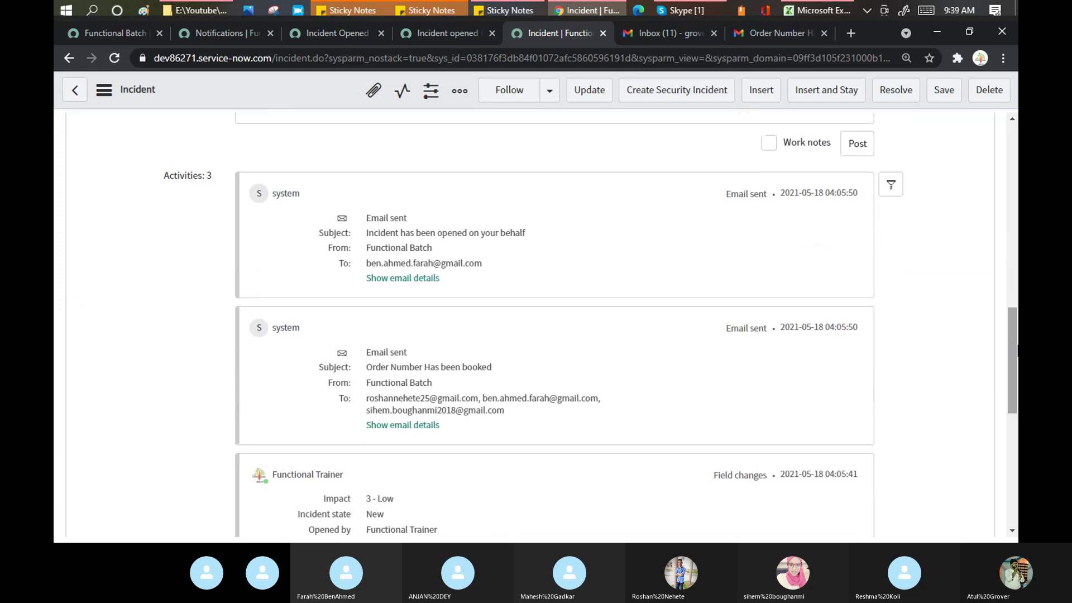
click(390, 278)
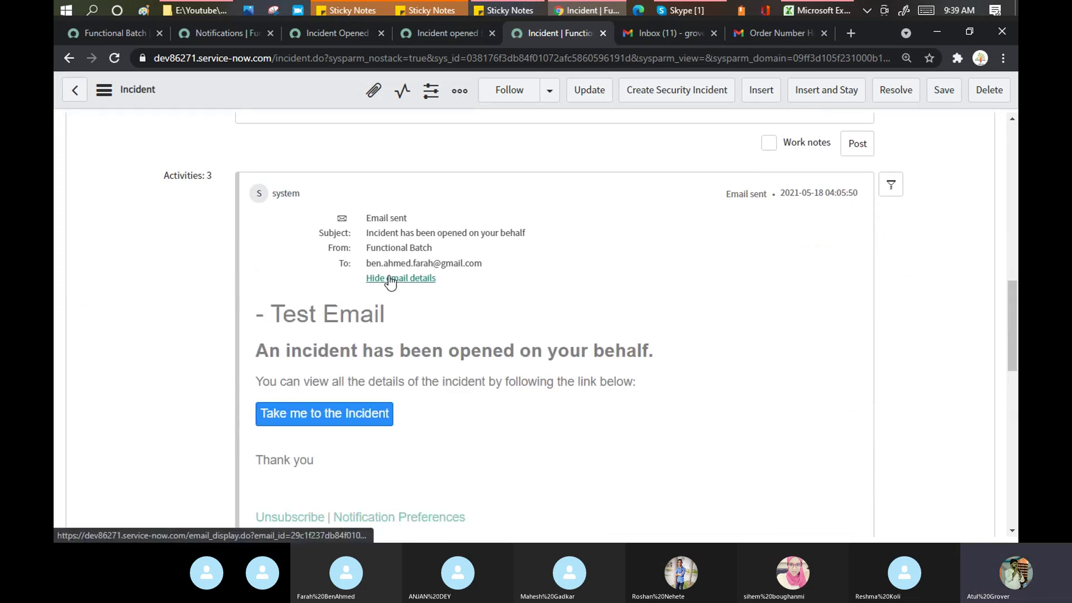
Step: Reload the incident form a second time, recheck Activities, and return to Gmail
right_click(260, 97)
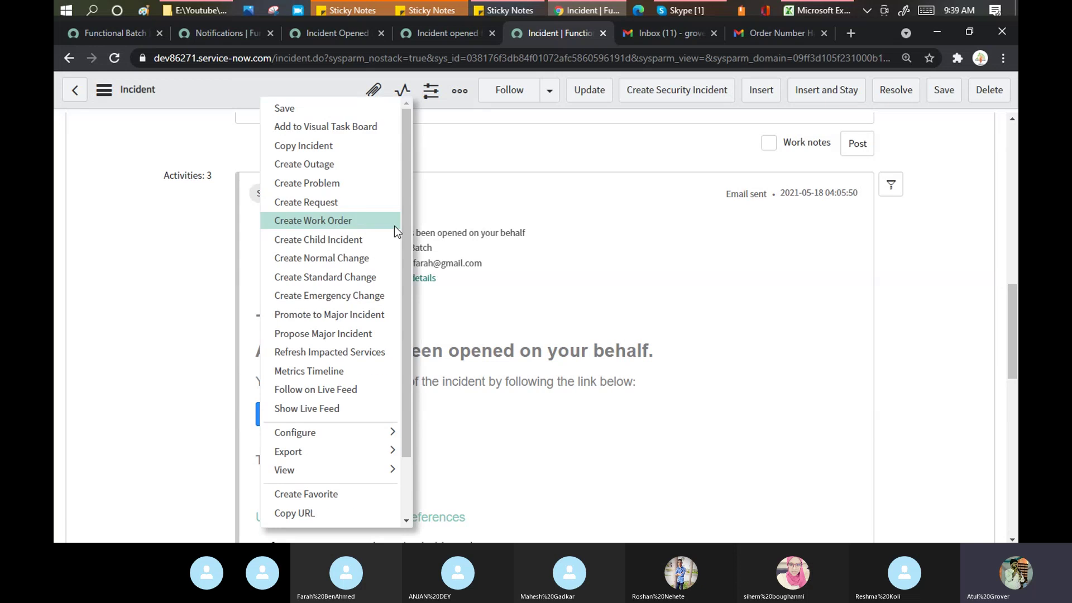
drag(409, 252, 425, 401)
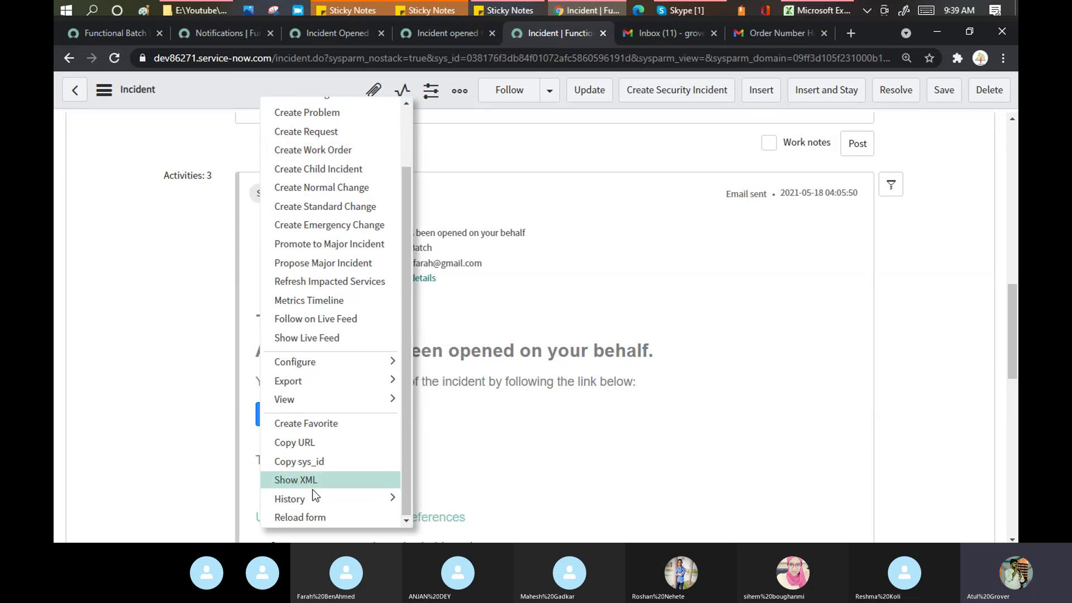
click(298, 518)
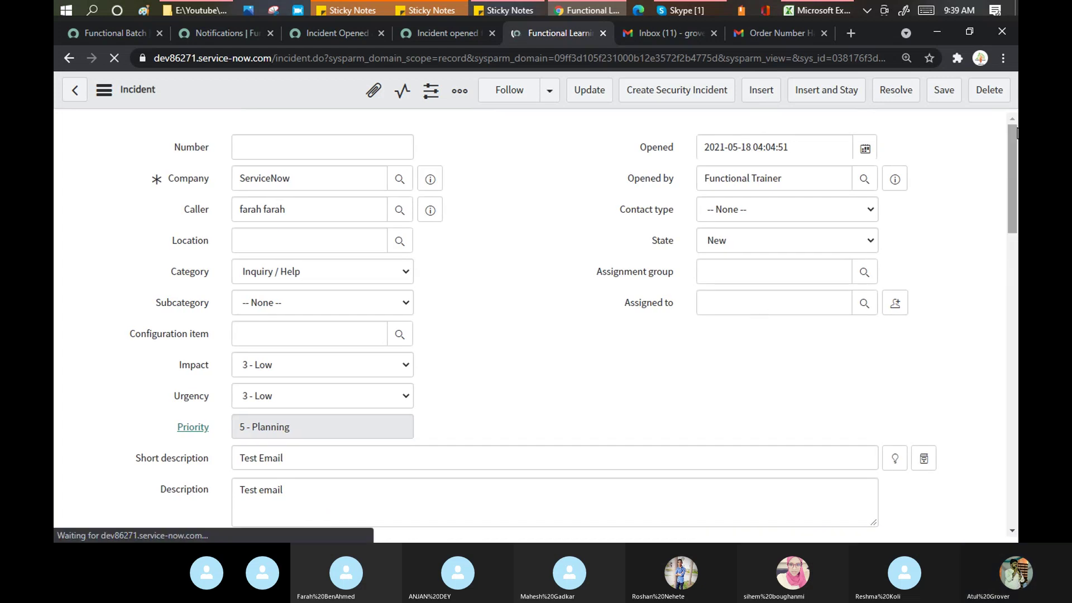
drag(1016, 136, 1011, 329)
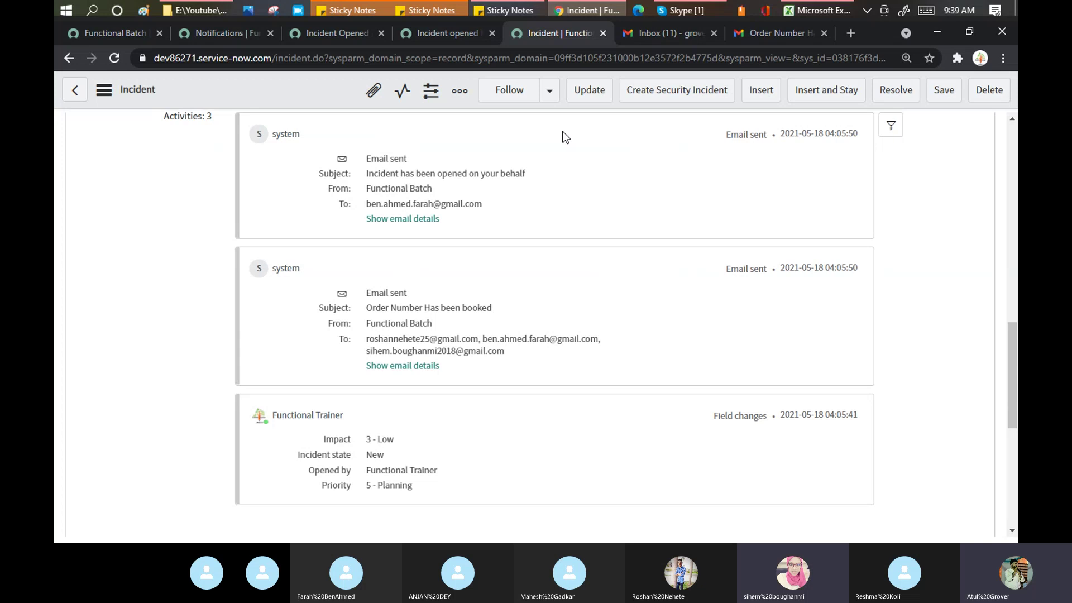
click(763, 32)
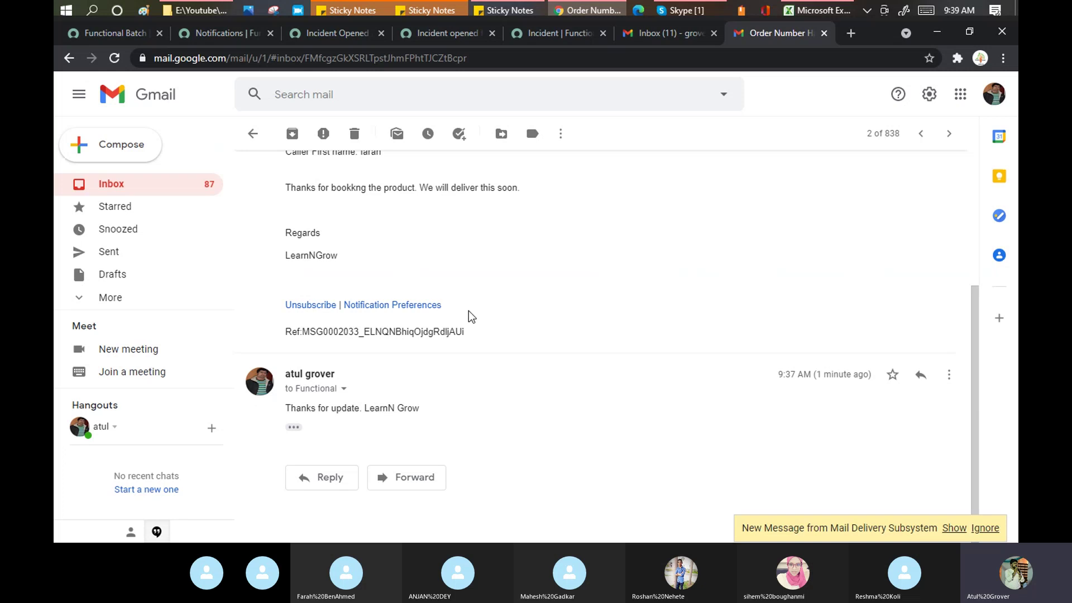
Step: Review the incident's activity log, then go back to the booked-order Gmail conversation
click(539, 33)
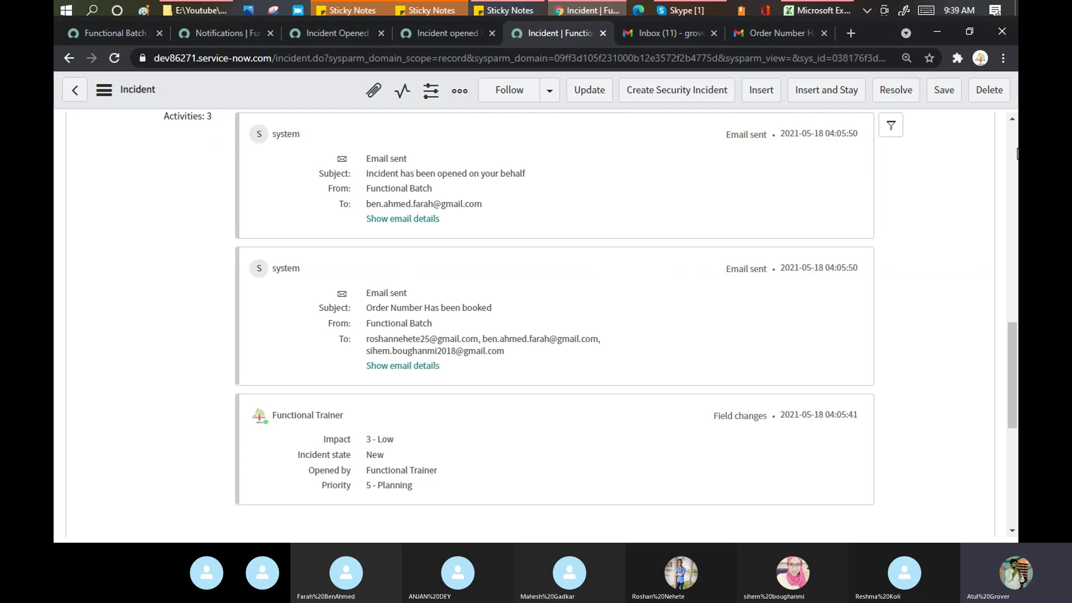
scroll(1017, 153, up, 7)
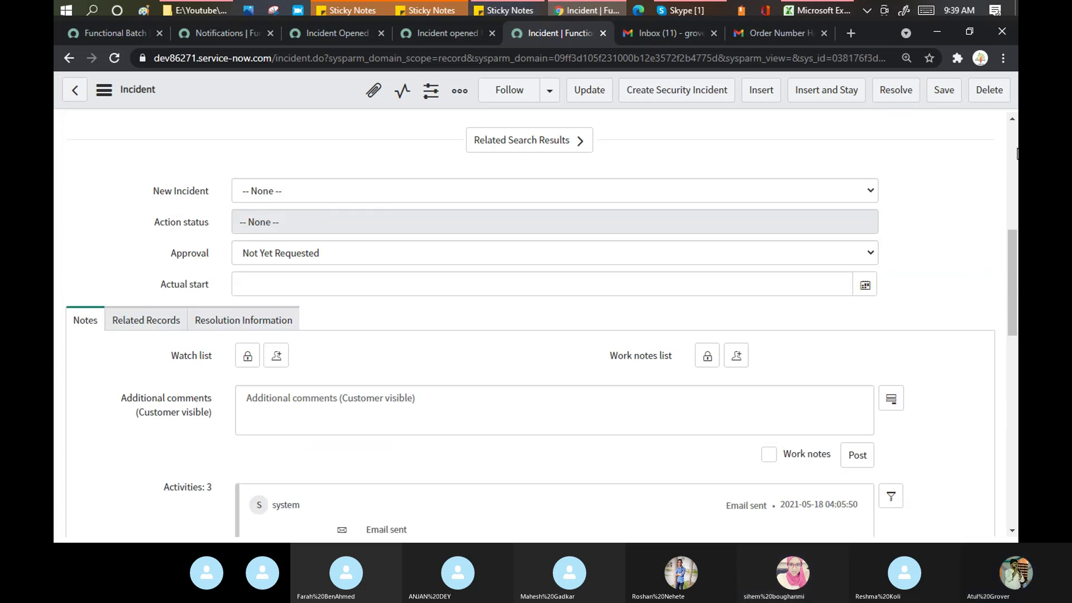
scroll(1010, 148, up, 7)
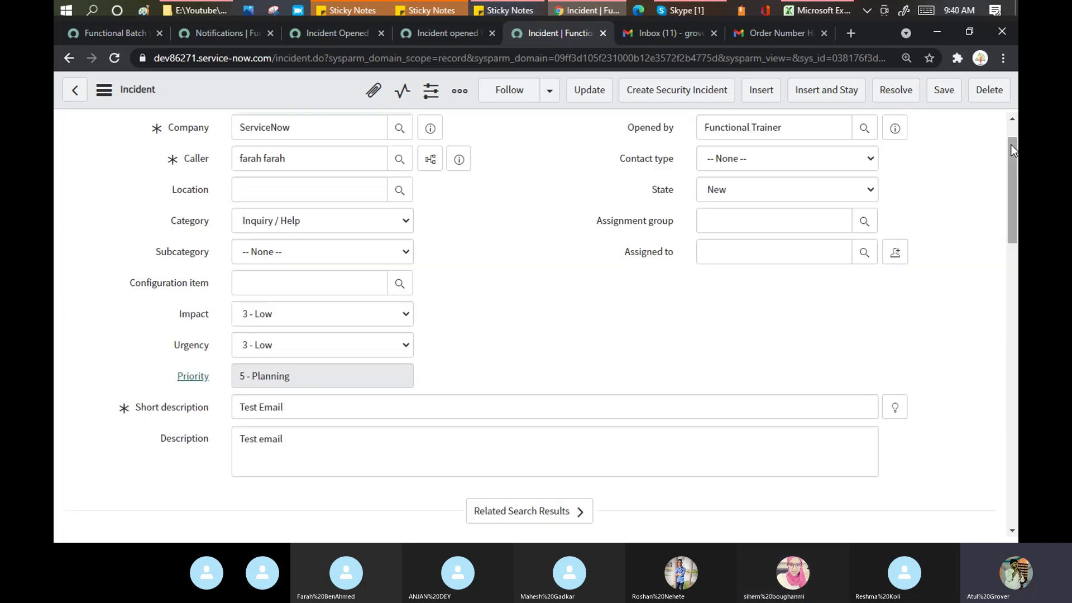
click(774, 33)
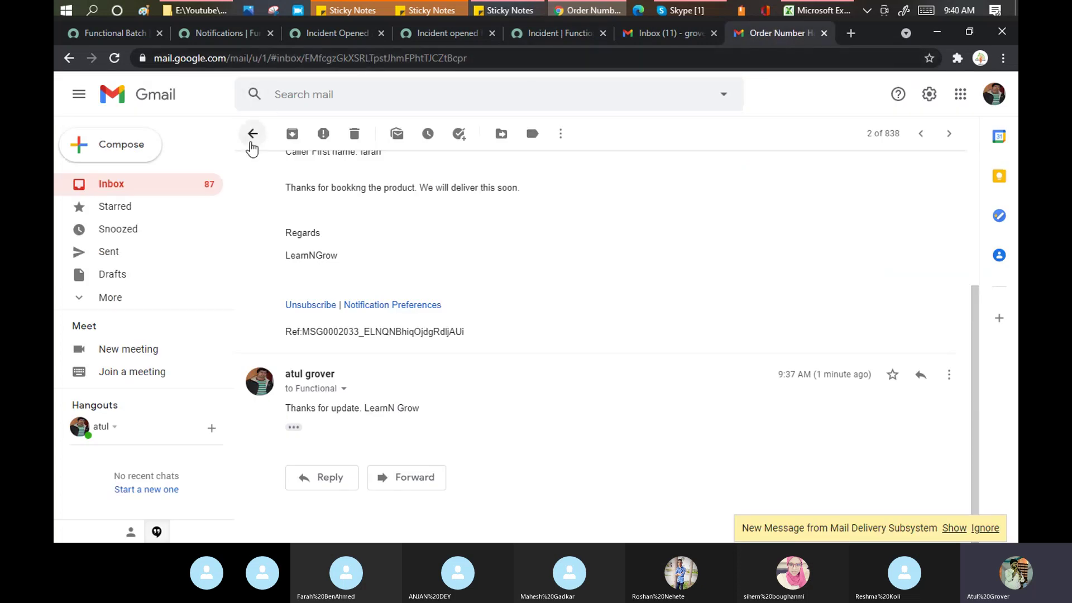
Step: Inspect the Address not found bounce's rejected address and server response, then return to Functional Batch
click(250, 145)
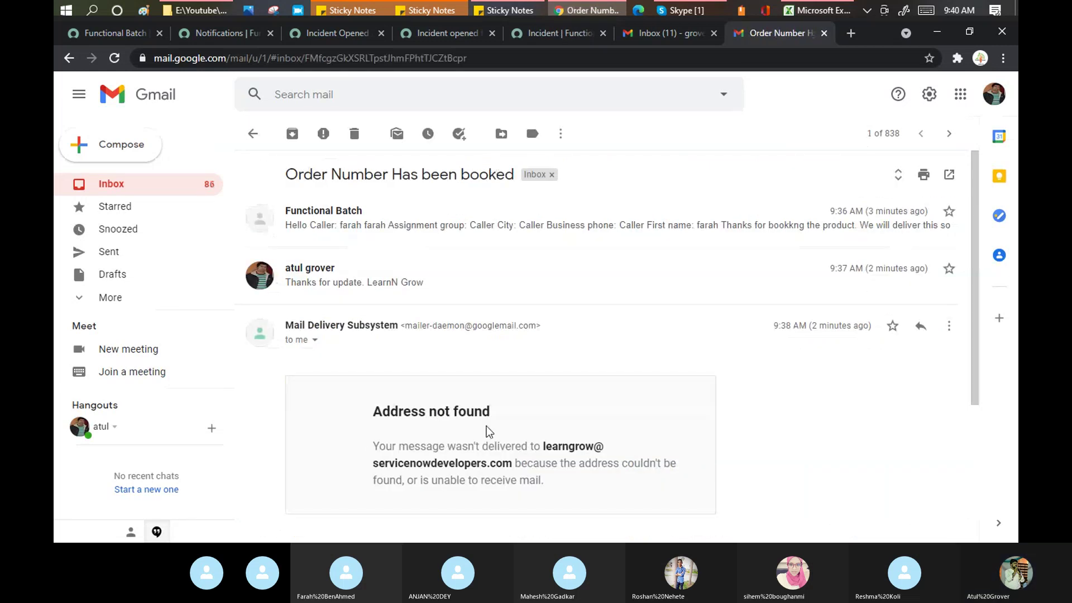
double_click(533, 449)
drag(543, 446, 517, 460)
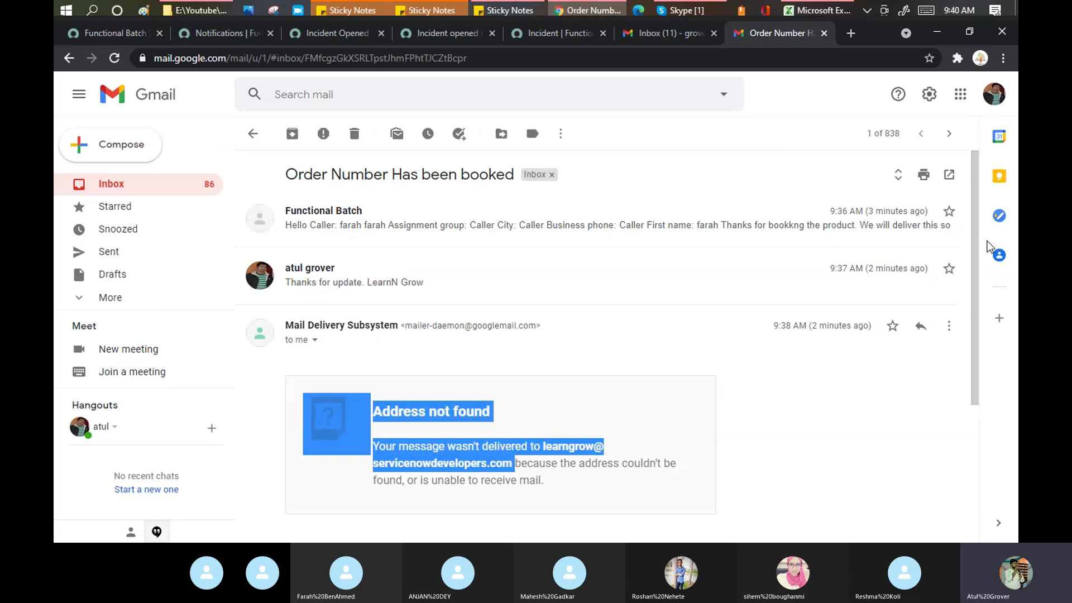
scroll(979, 247, down, 2)
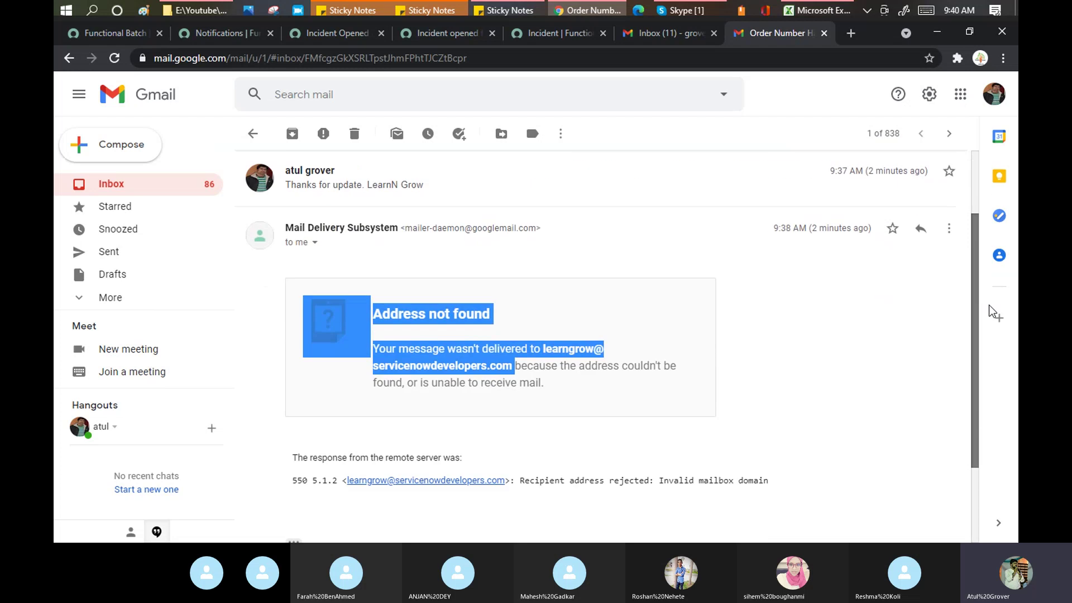
click(775, 322)
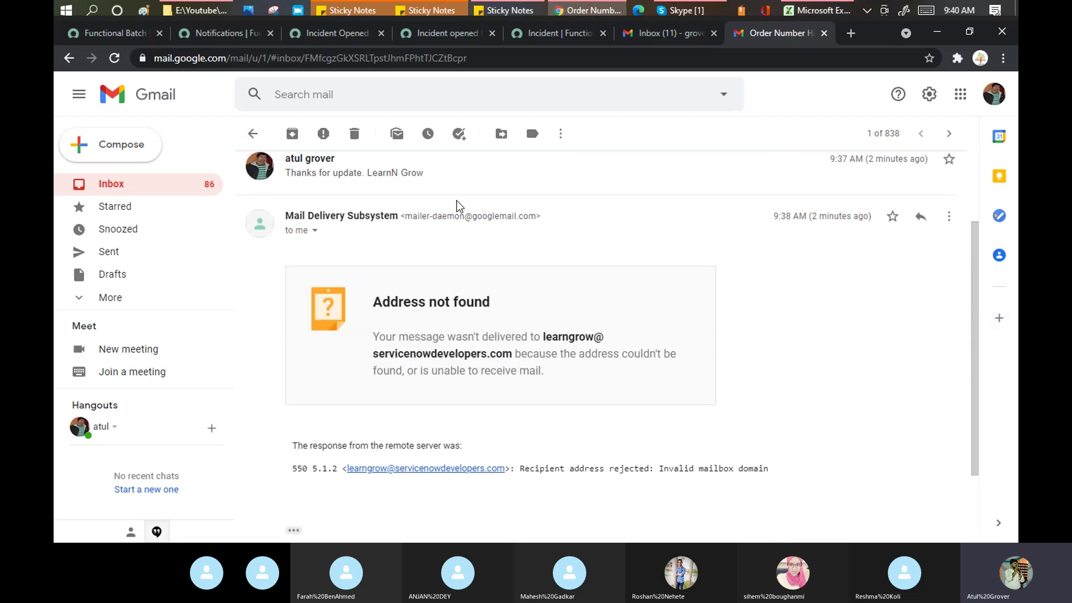
click(116, 33)
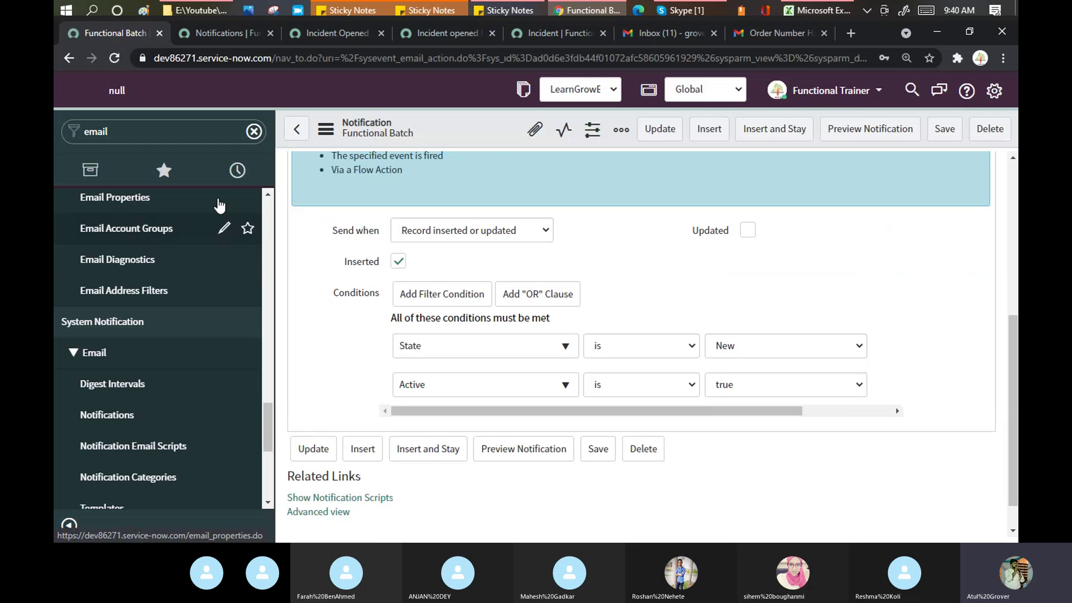
Step: Open Email Accounts in a new tab and select the ServiceNow SMTP account
scroll(267, 196, up, 2)
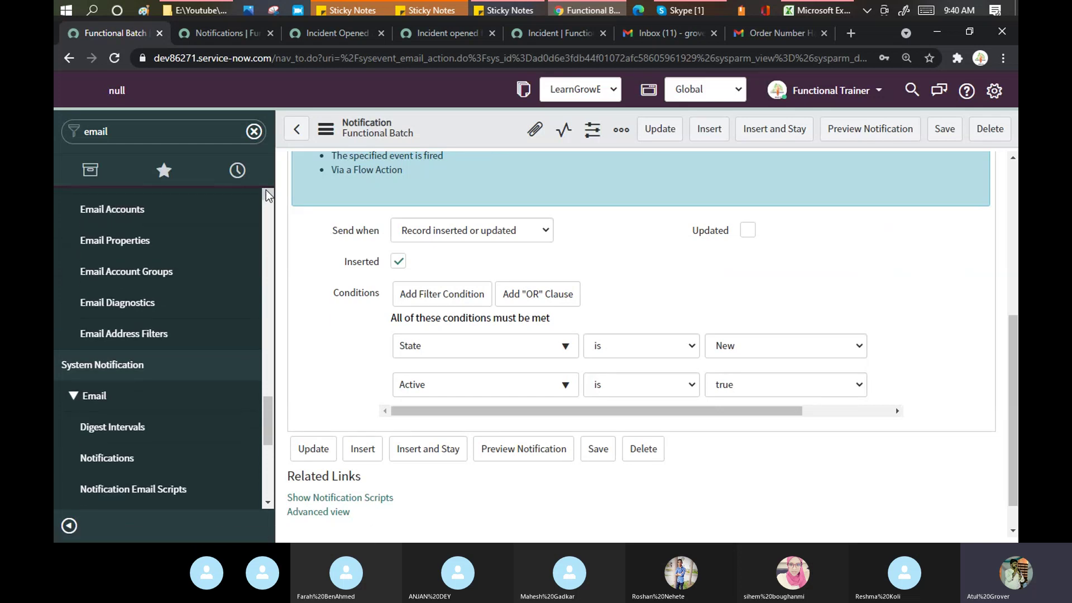
middle_click(134, 233)
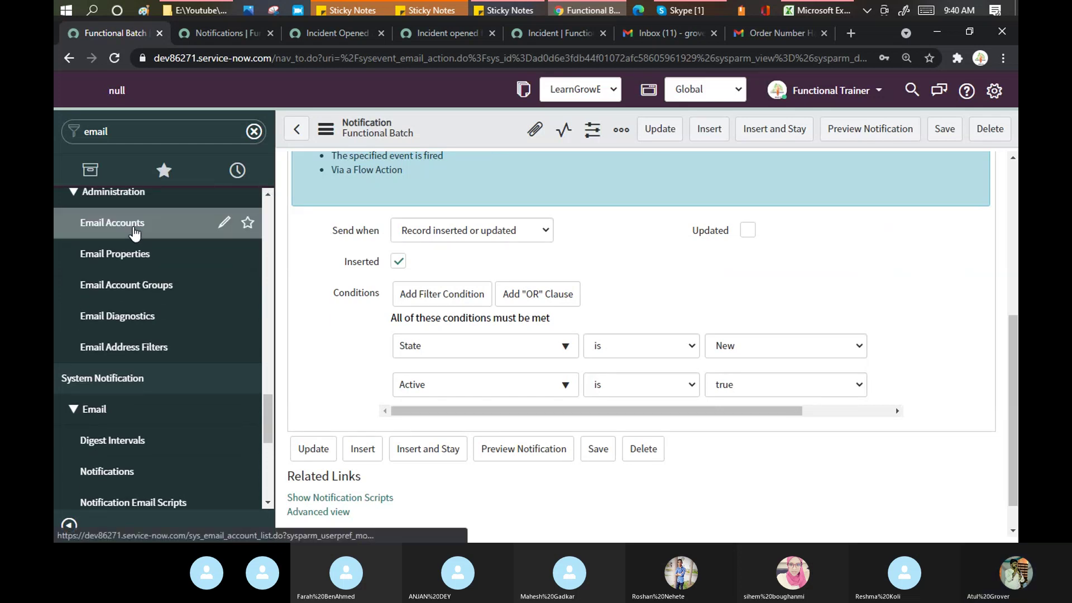
click(202, 33)
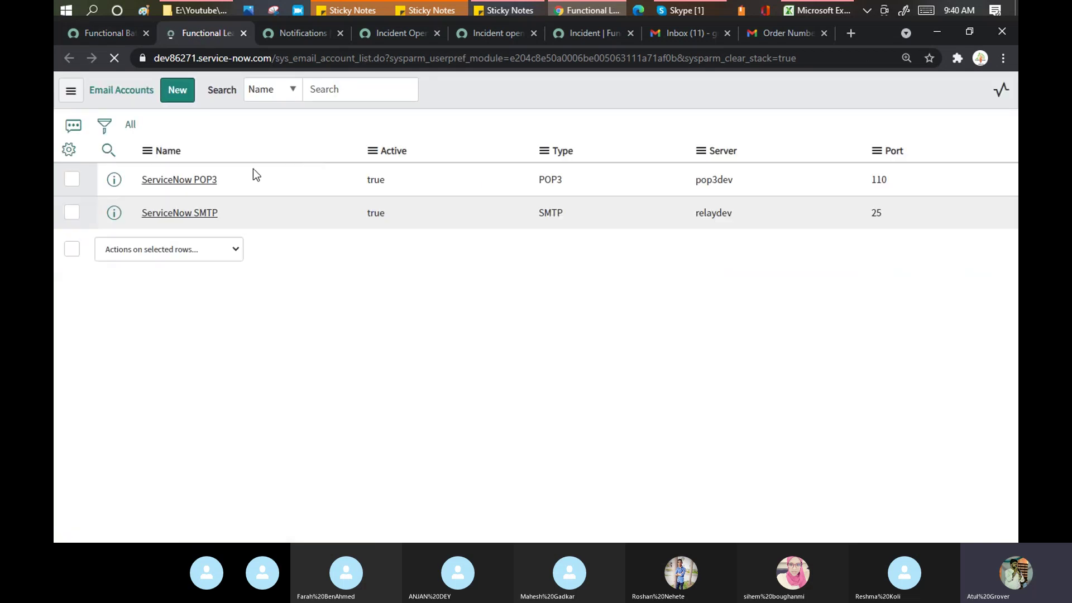
click(195, 236)
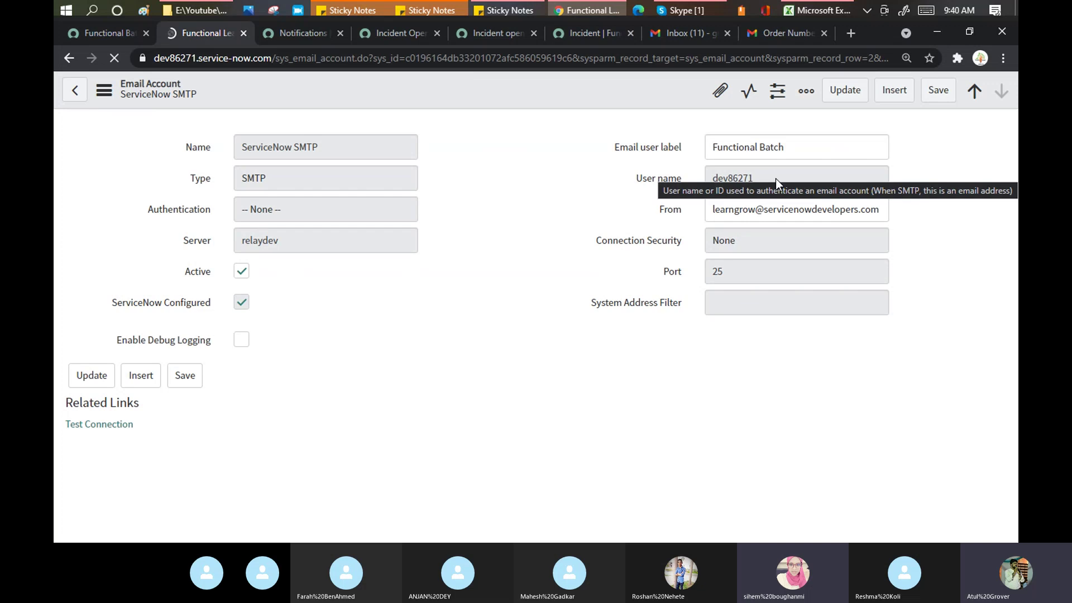
Step: Replace the From address name part with the account's user name, save, and go to the incident
drag(747, 249, 707, 257)
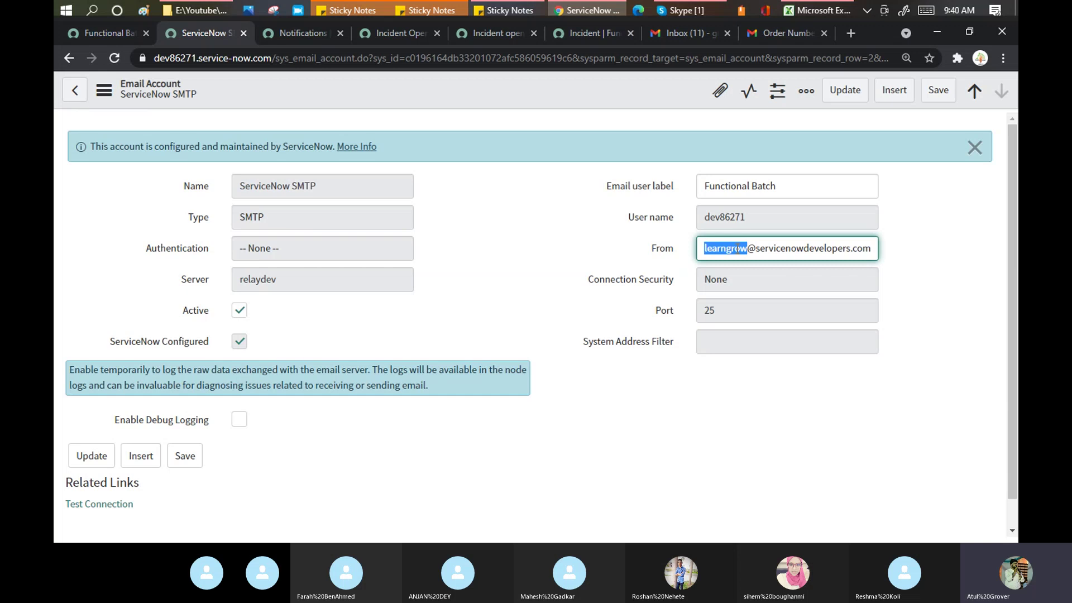
double_click(726, 217)
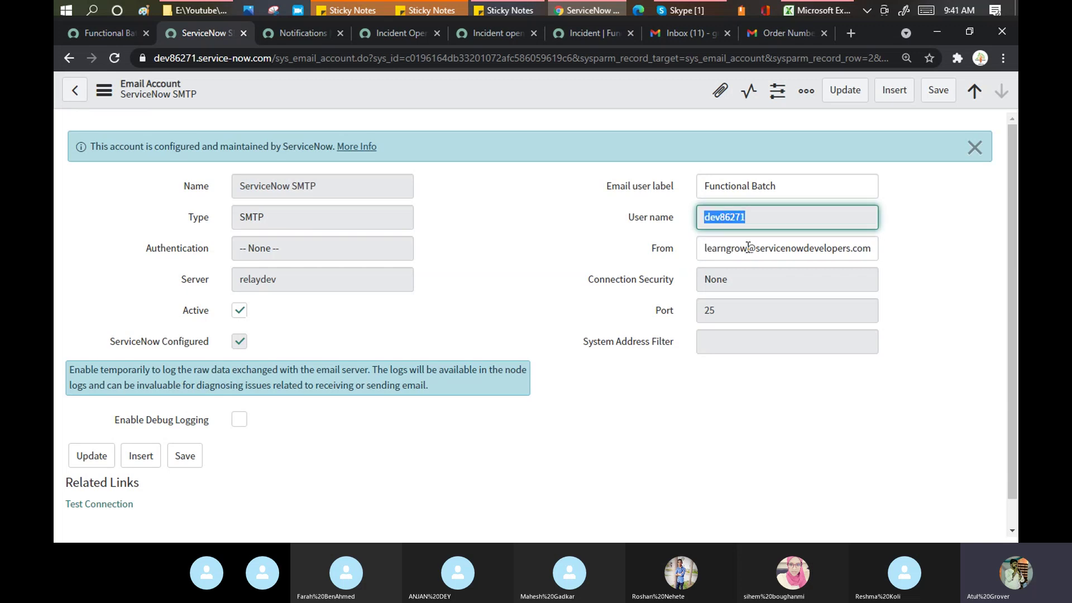
drag(748, 246, 699, 248)
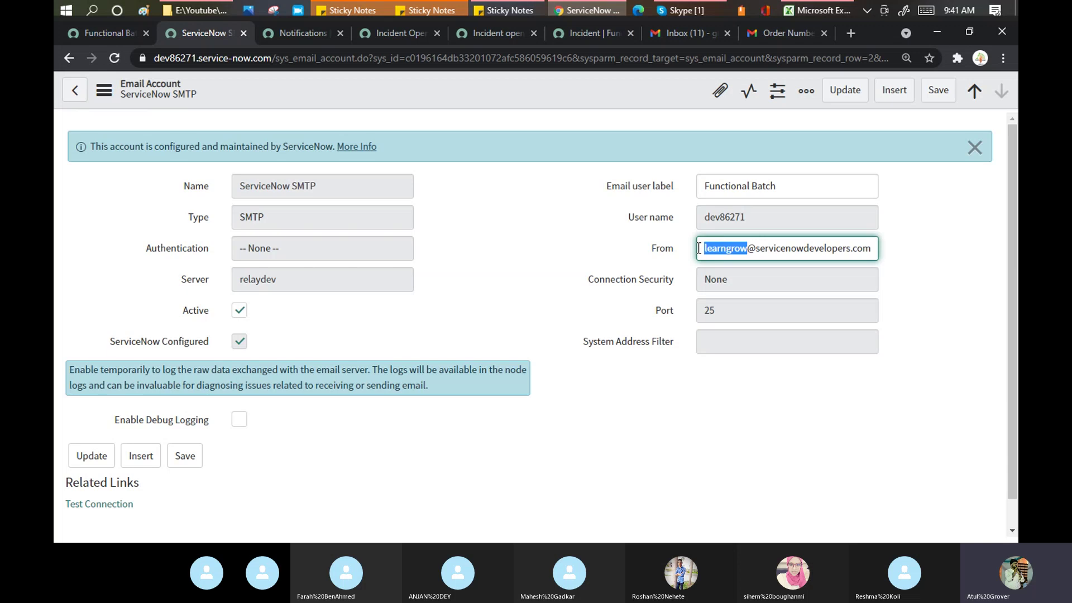
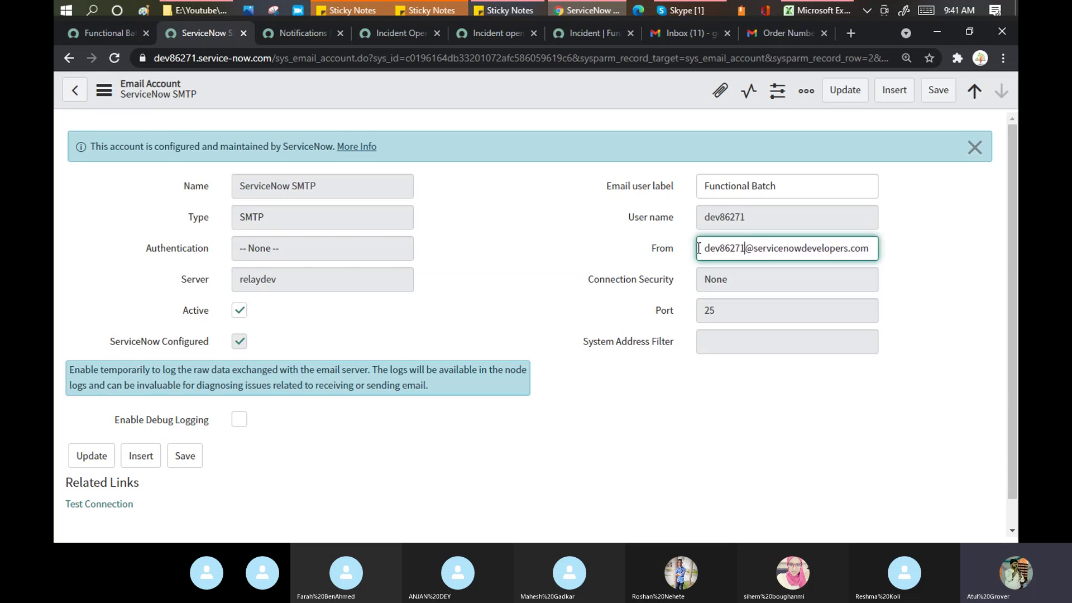
right_click(625, 86)
click(648, 97)
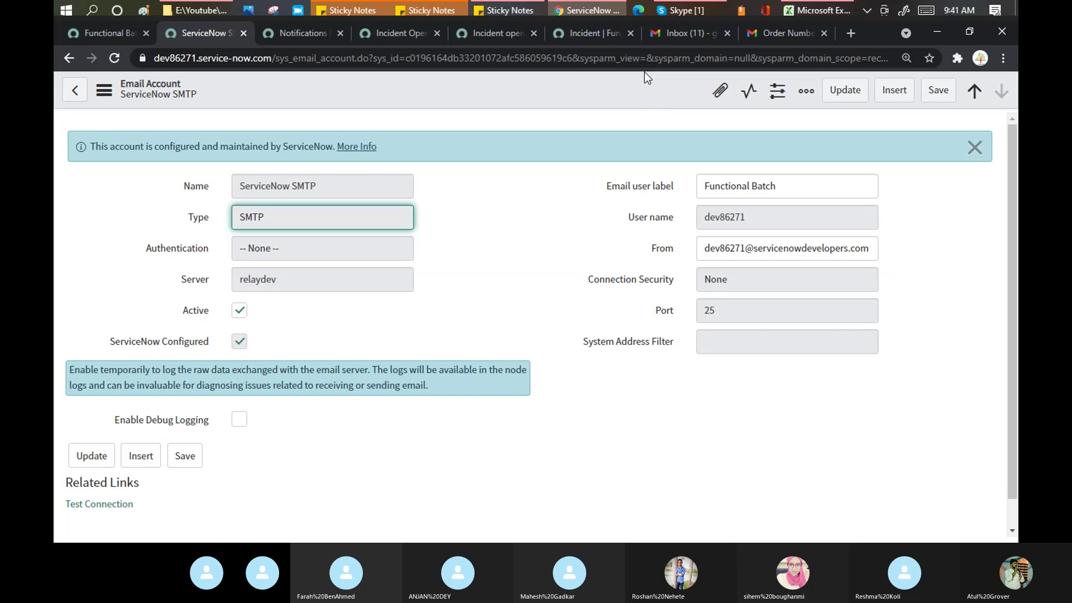
click(594, 33)
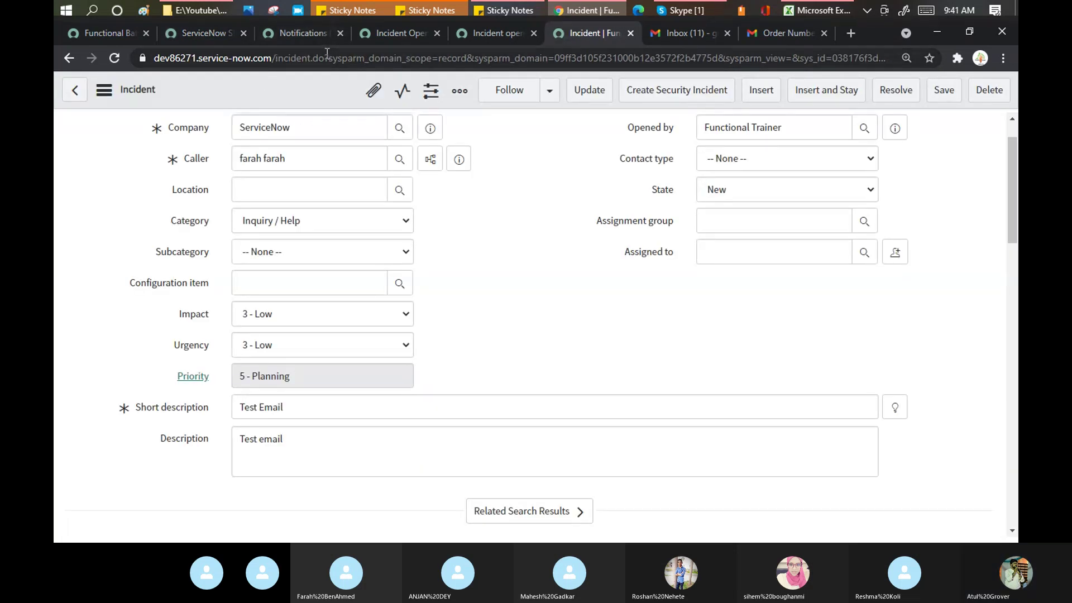
drag(327, 57, 854, 57)
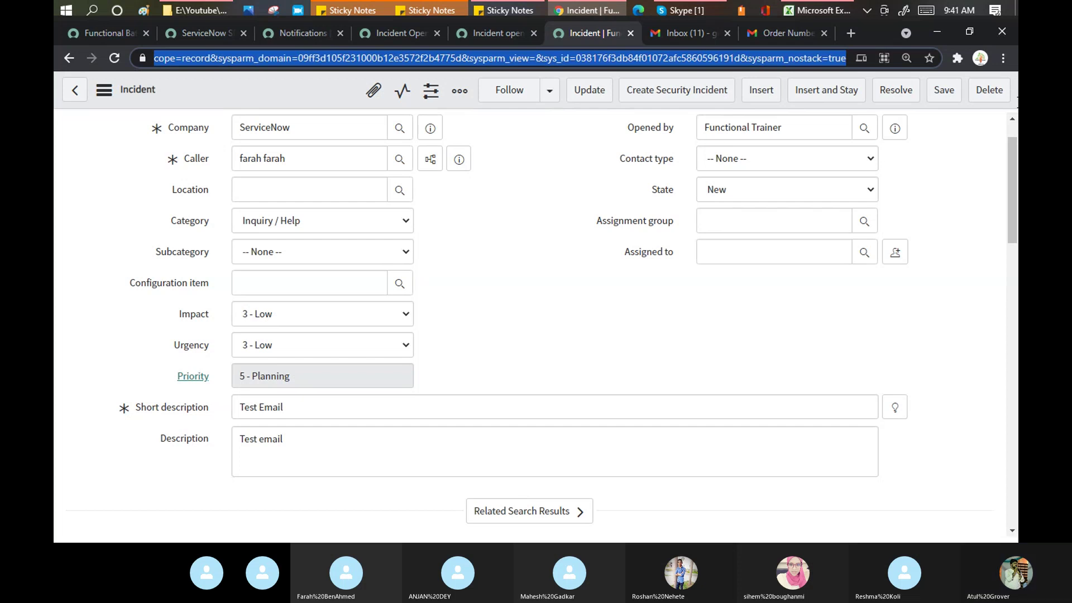
Step: Load a blank incident.do form, focus Caller, then return to Functional Batch
key(BackSpace)
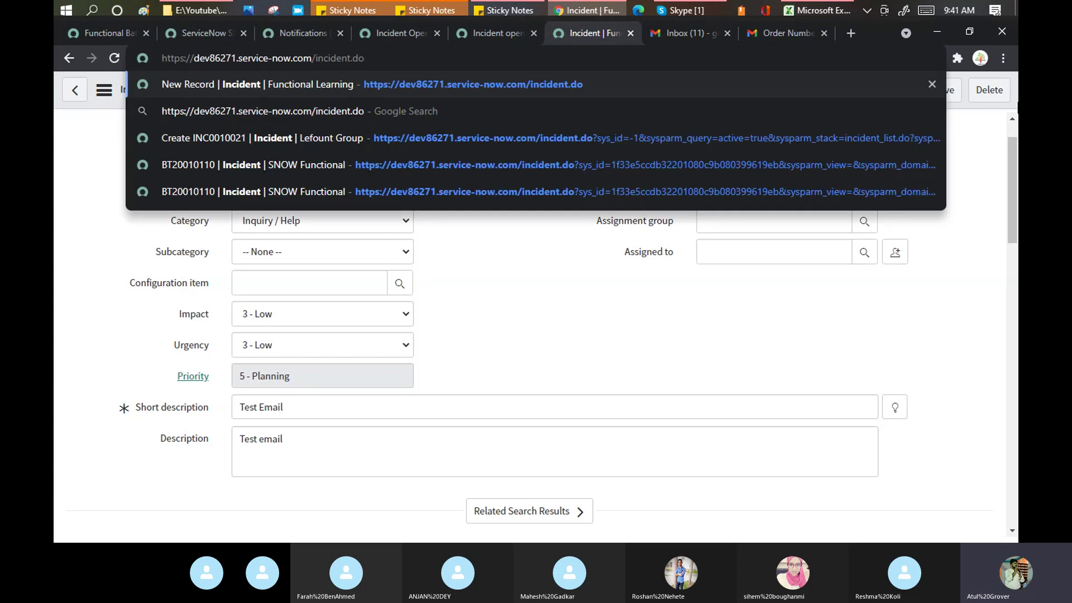
key(Return)
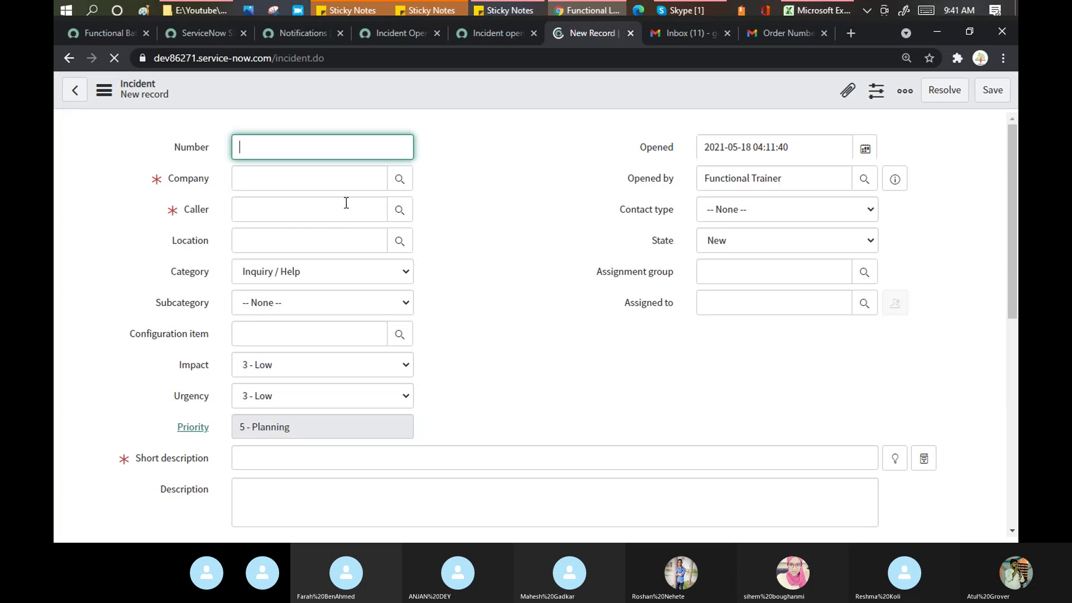
click(343, 207)
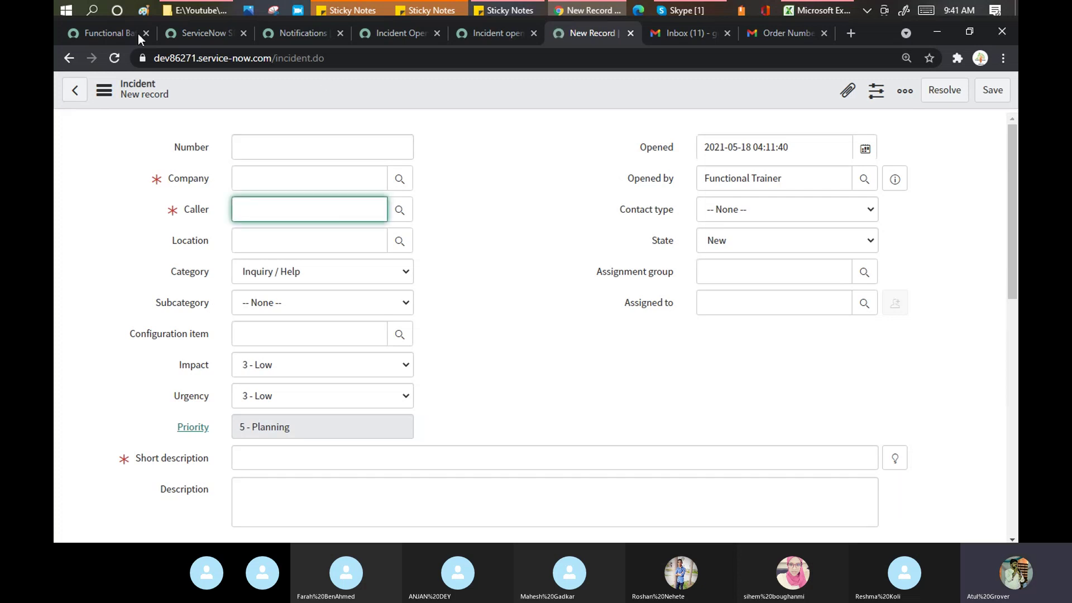
click(97, 32)
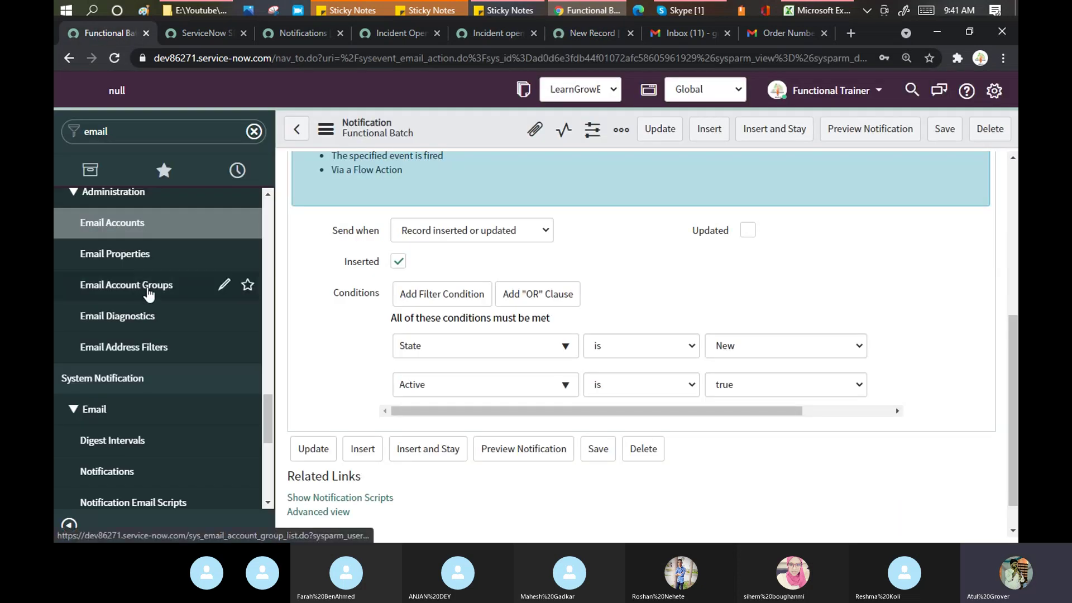
Step: Clear the test email redirect address in Email Properties and save
ctrl+click(148, 266)
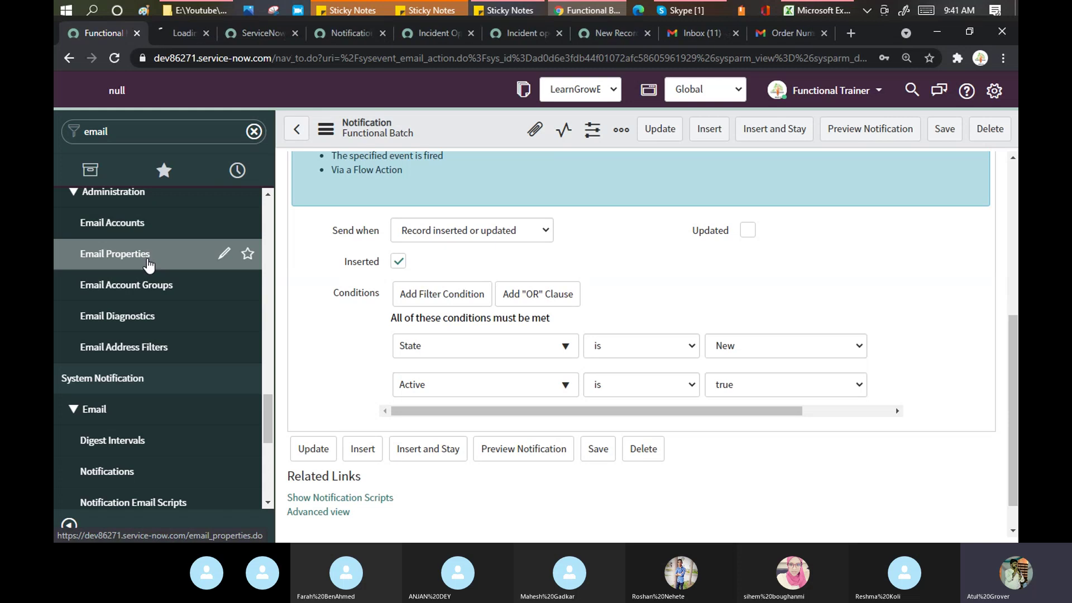
click(179, 36)
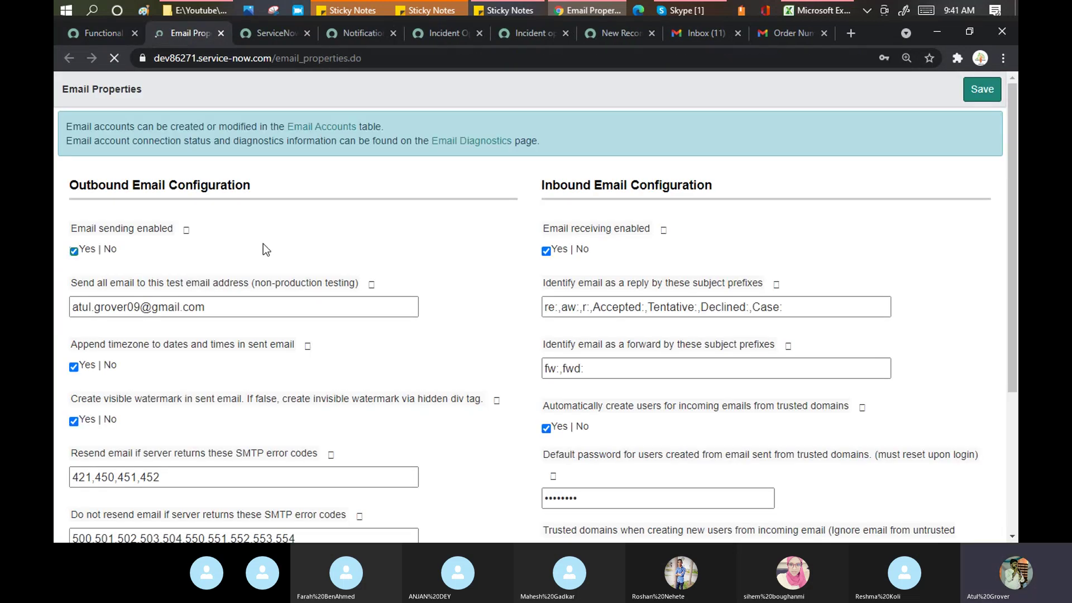
drag(218, 311, 58, 338)
key(BackSpace)
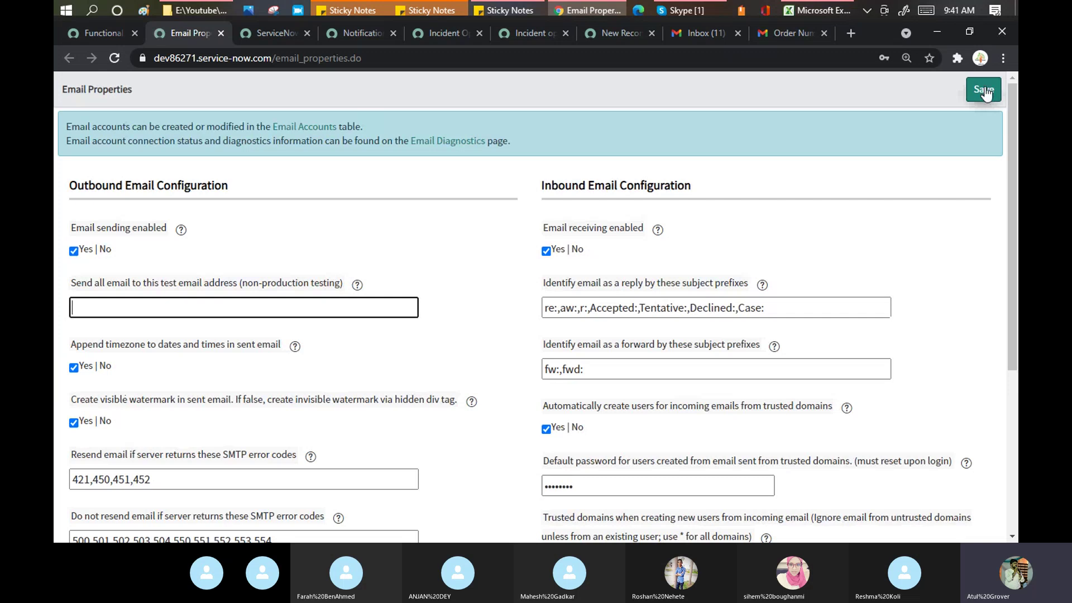
click(984, 91)
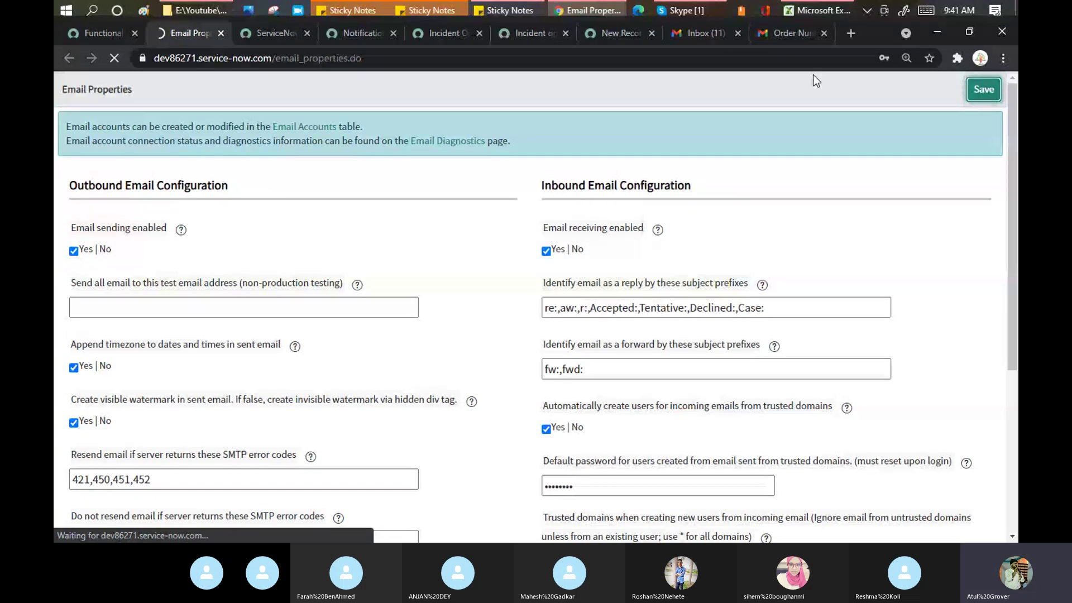
click(110, 35)
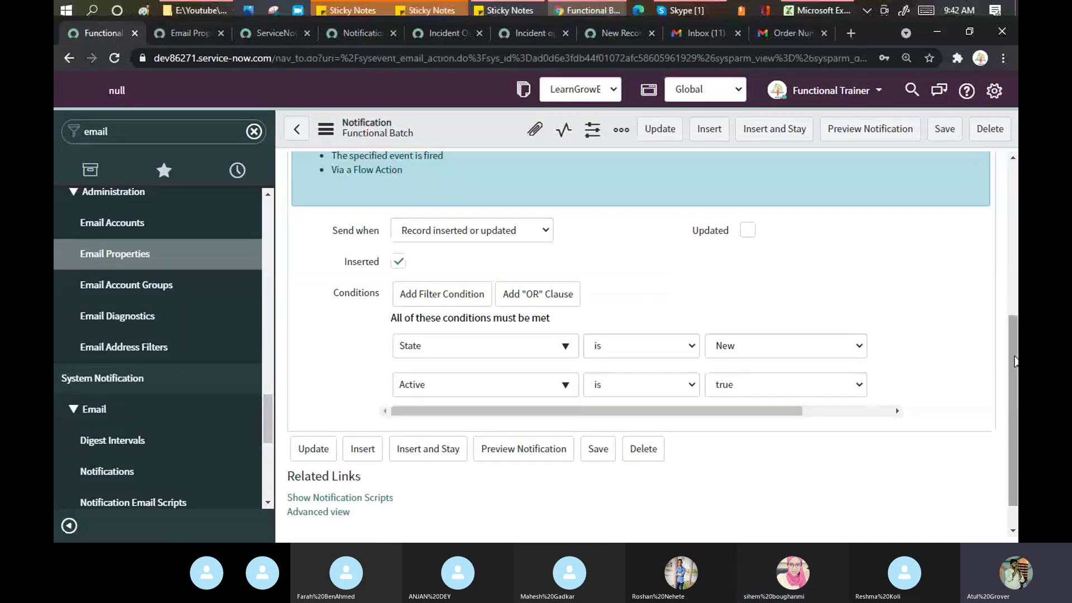
Step: Add a recipient email address under Users in Who will receive, then save the notification
drag(1015, 362, 1009, 270)
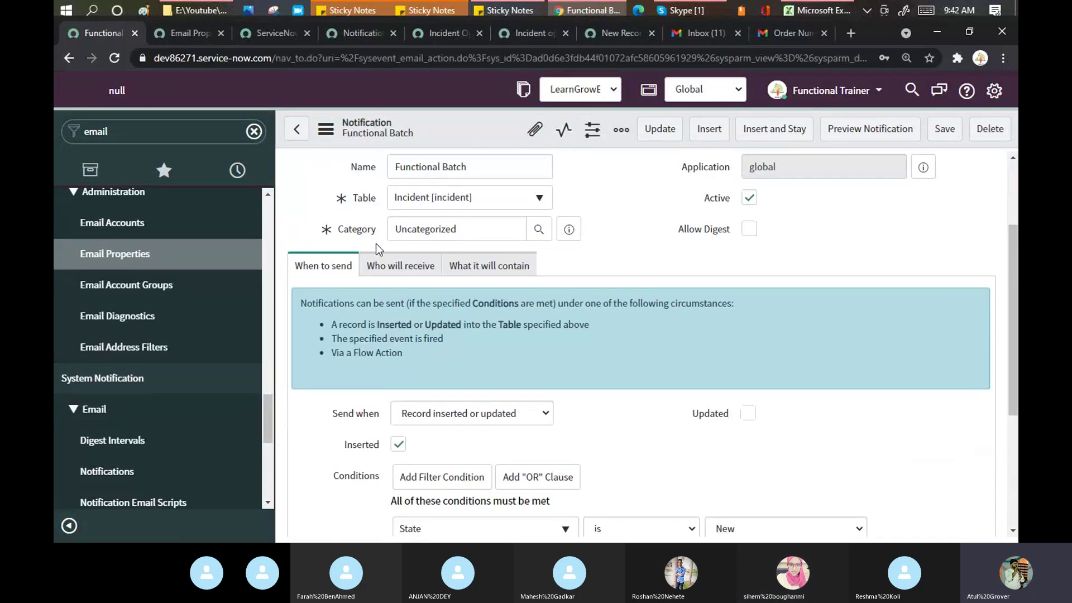
click(394, 266)
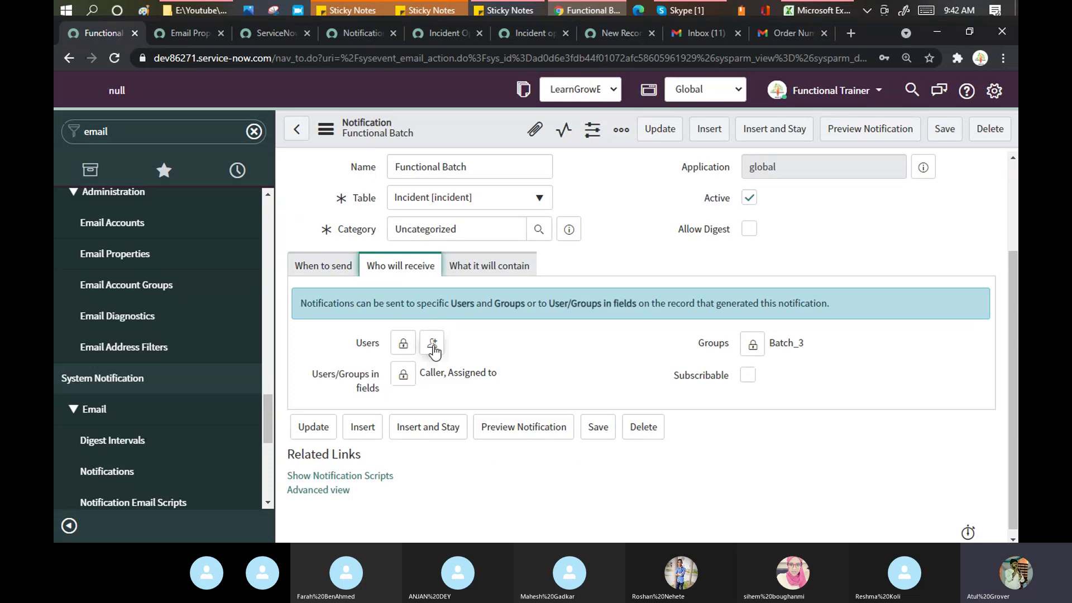
click(403, 343)
click(424, 506)
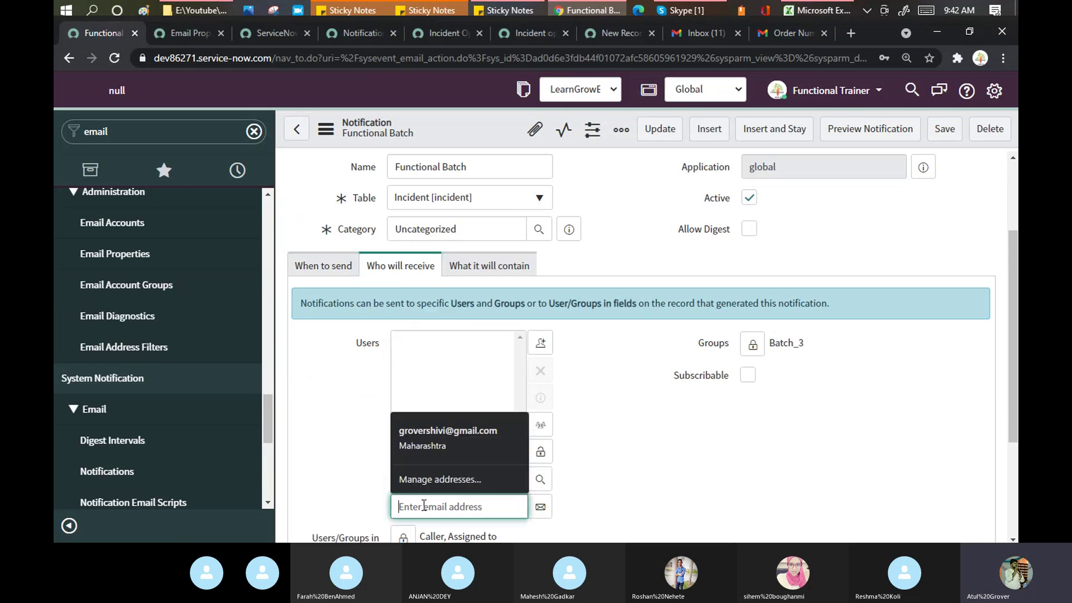
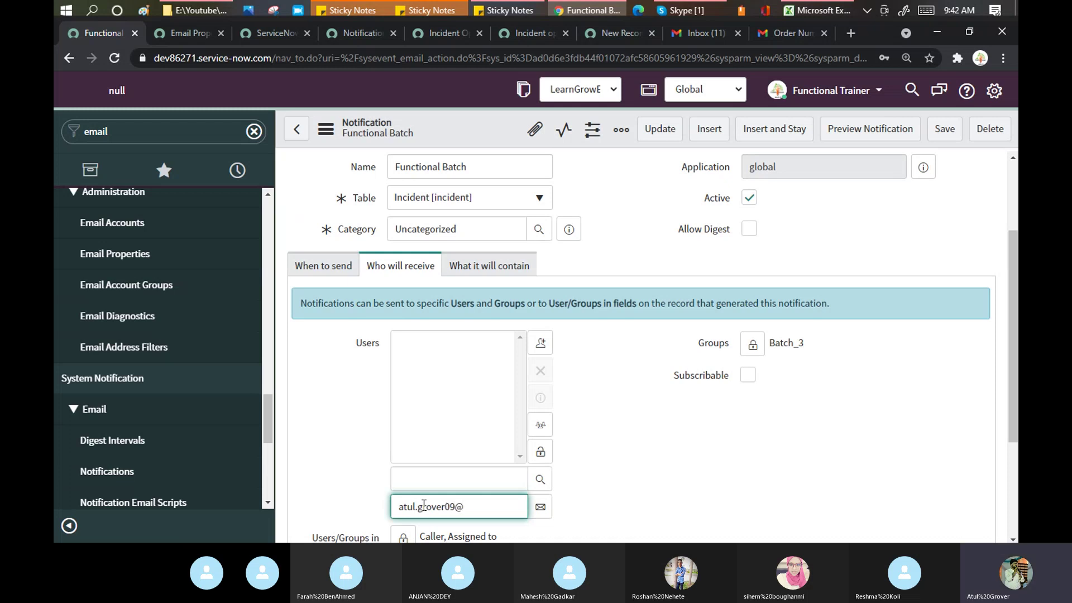
click(540, 455)
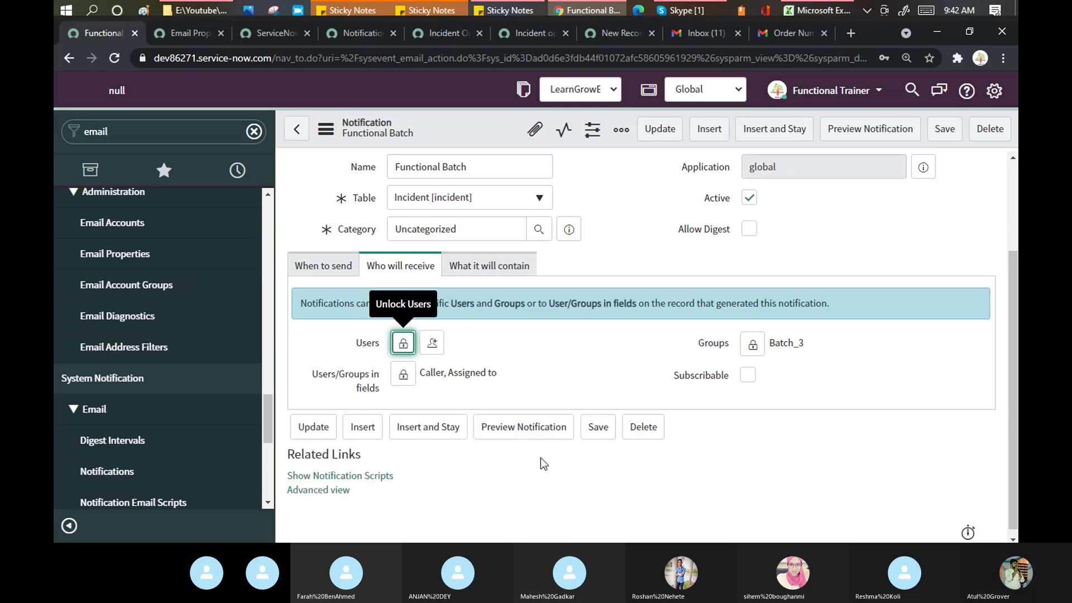
click(403, 343)
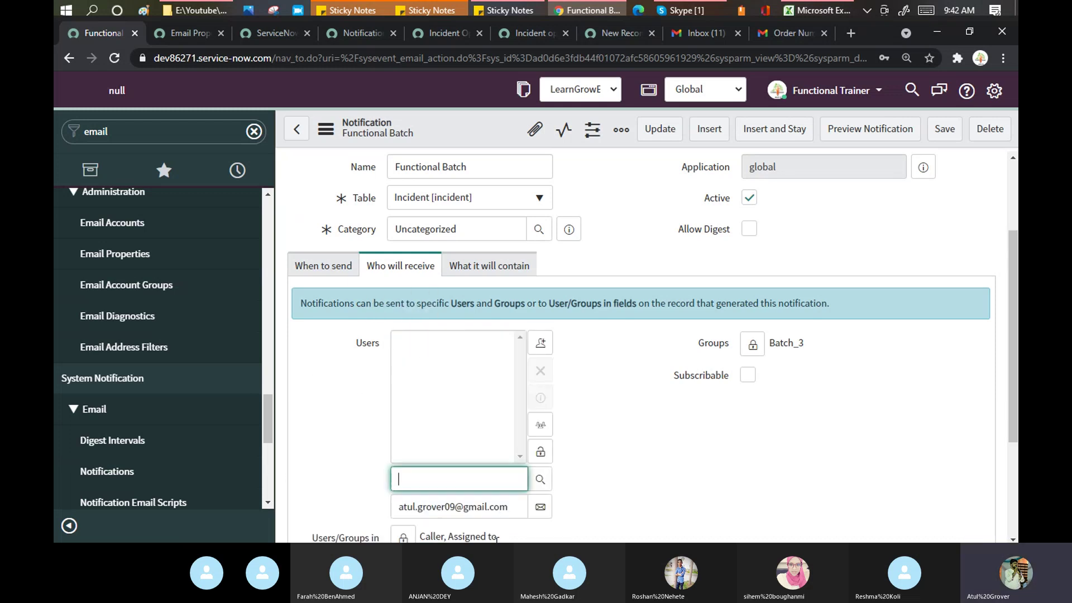
click(540, 509)
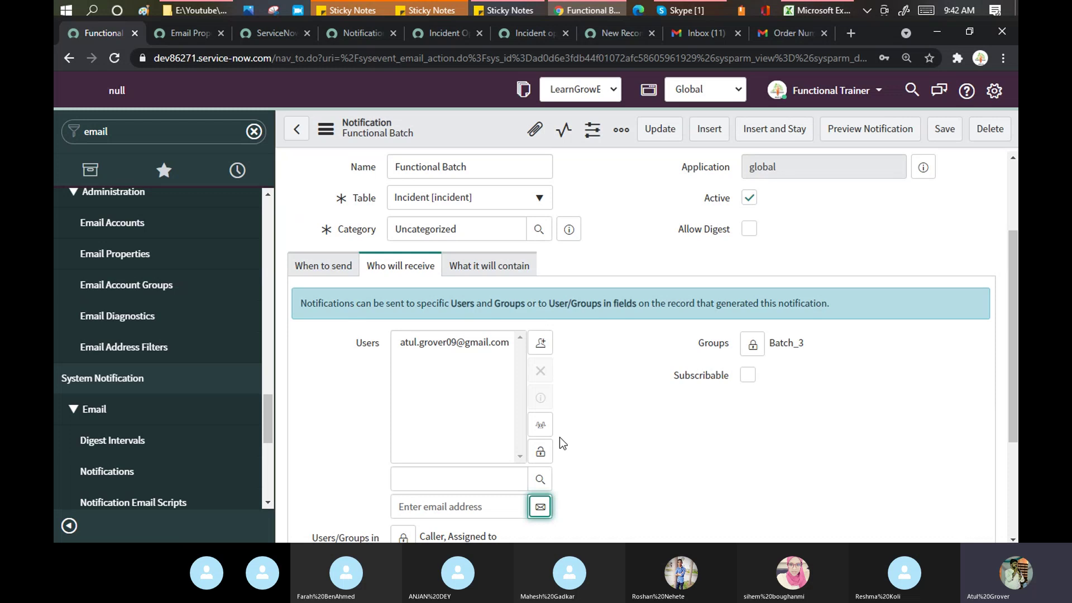
click(541, 454)
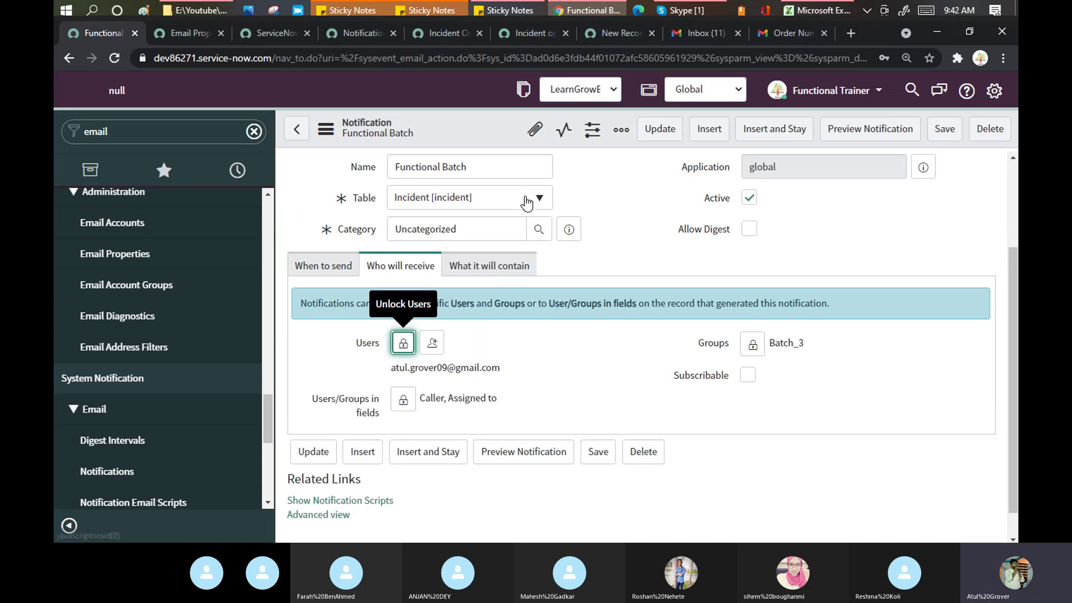
right_click(475, 134)
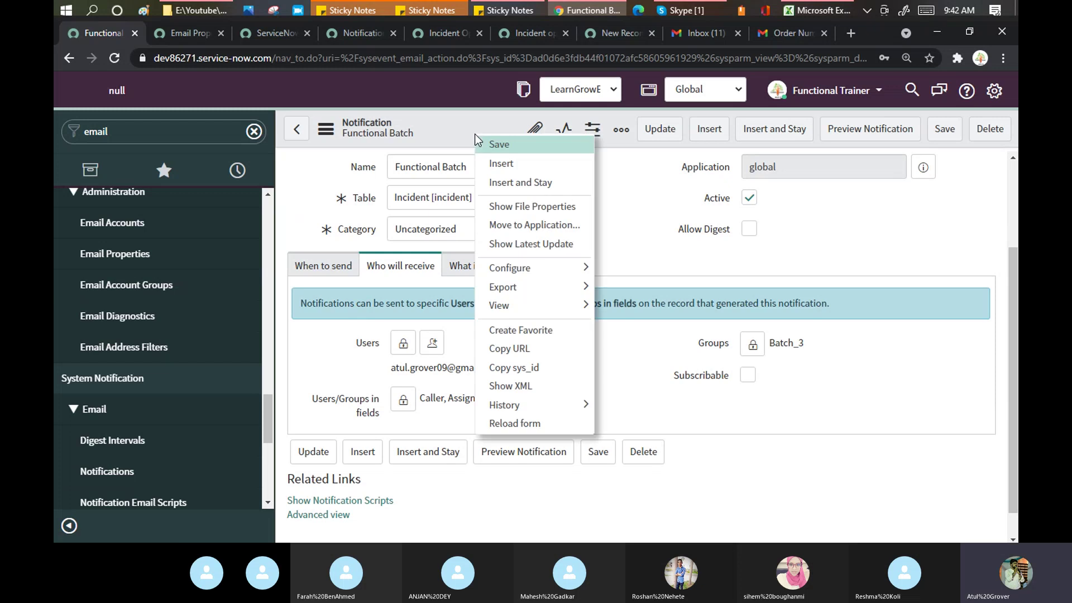
click(495, 146)
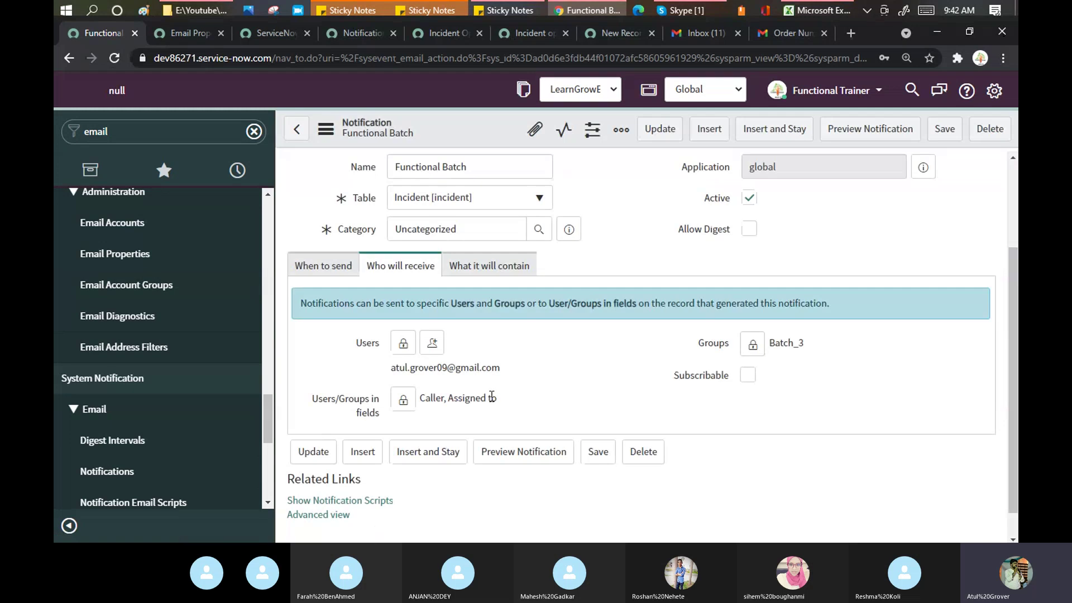
Step: Remove group Batch_3 and the Assigned to field from recipients, keeping Caller, and save
click(753, 345)
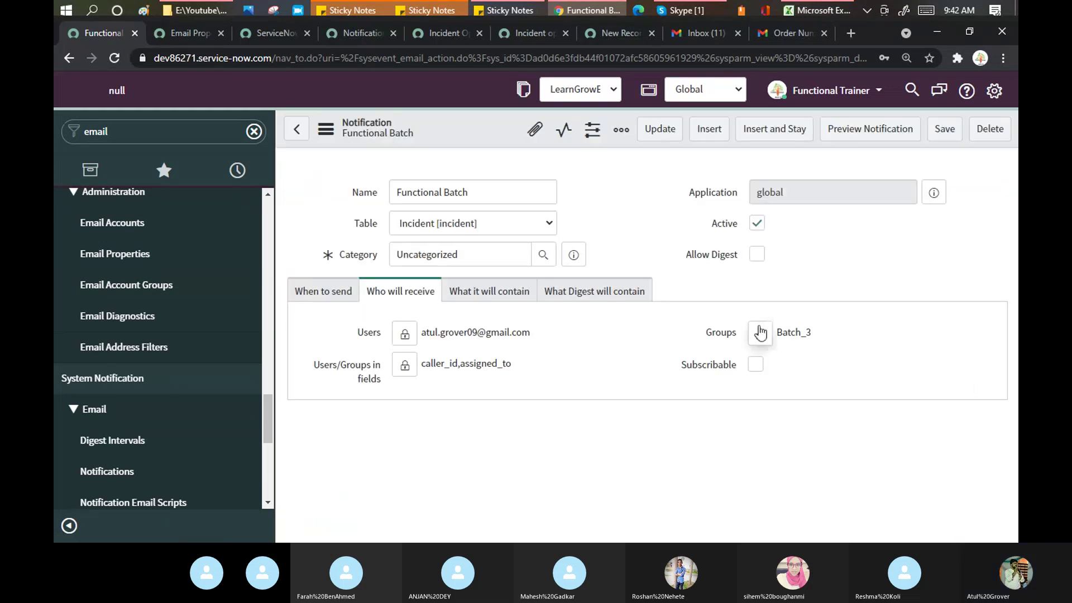
click(759, 337)
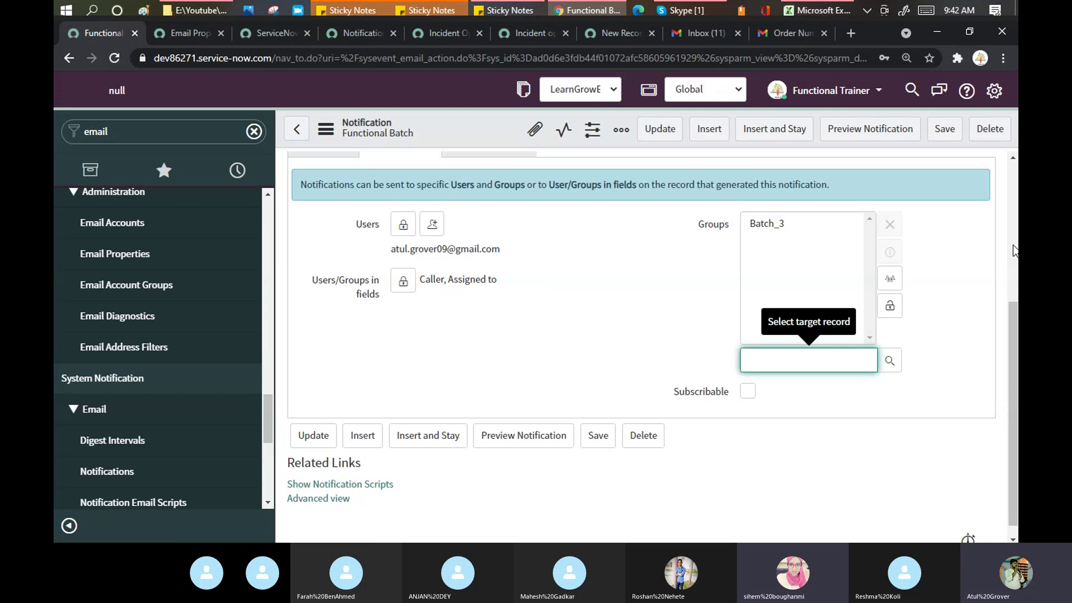
click(767, 224)
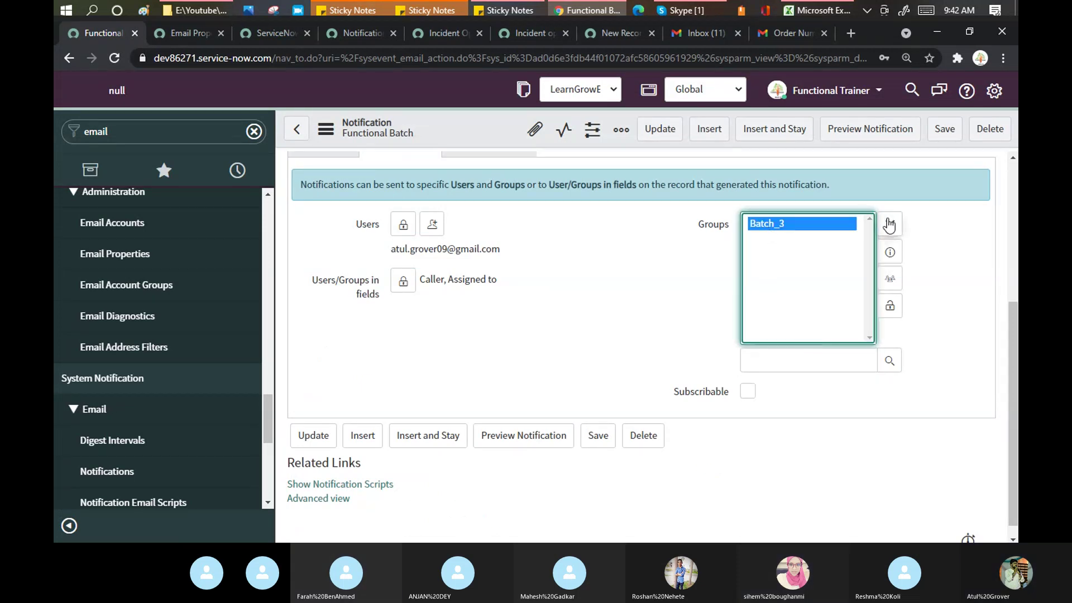
click(889, 225)
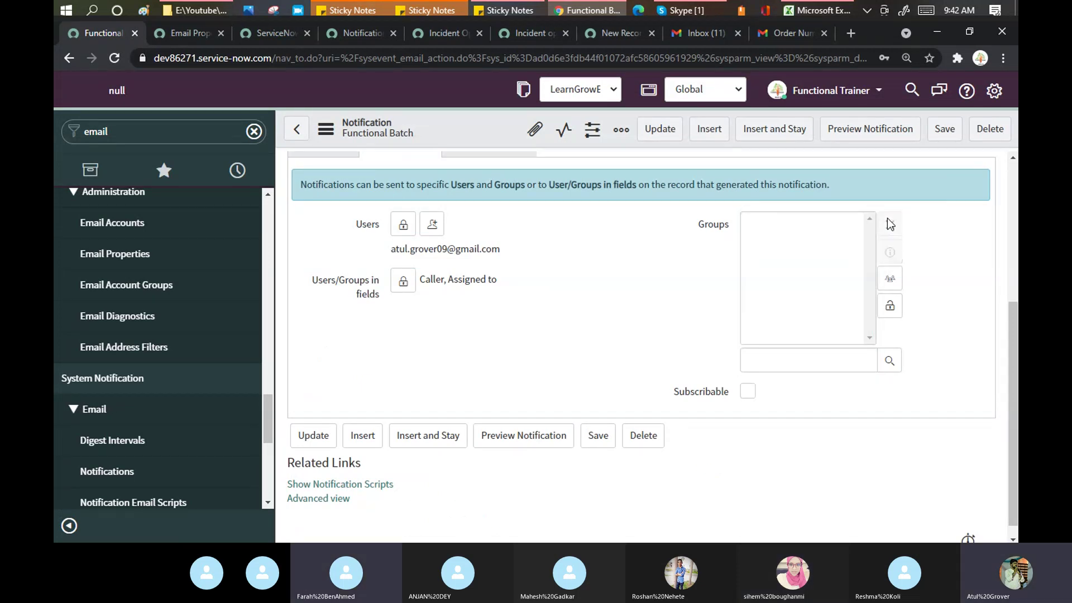
click(890, 306)
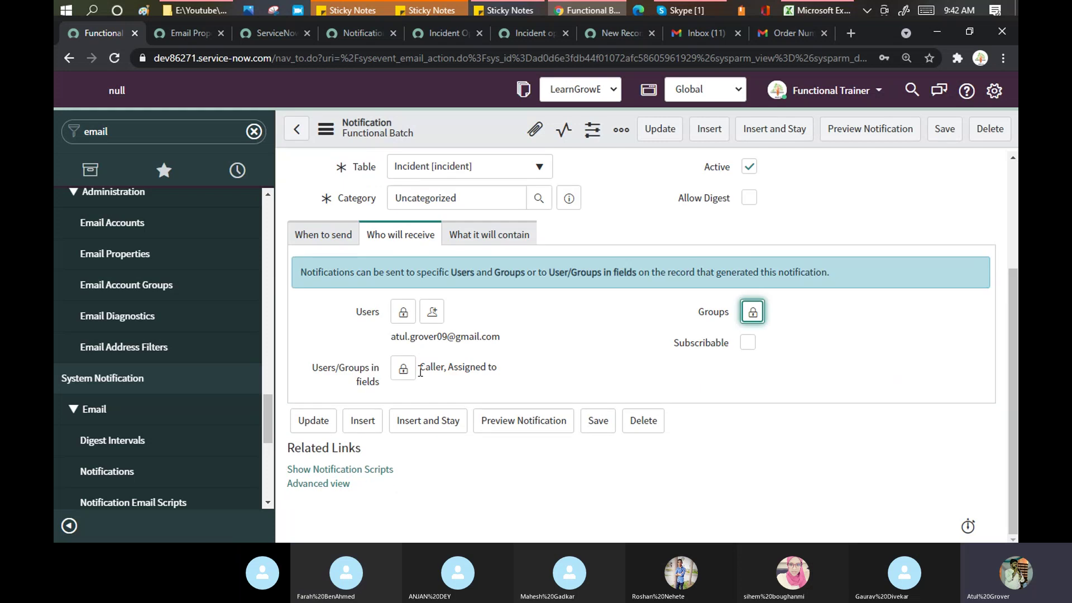
click(403, 369)
double_click(527, 398)
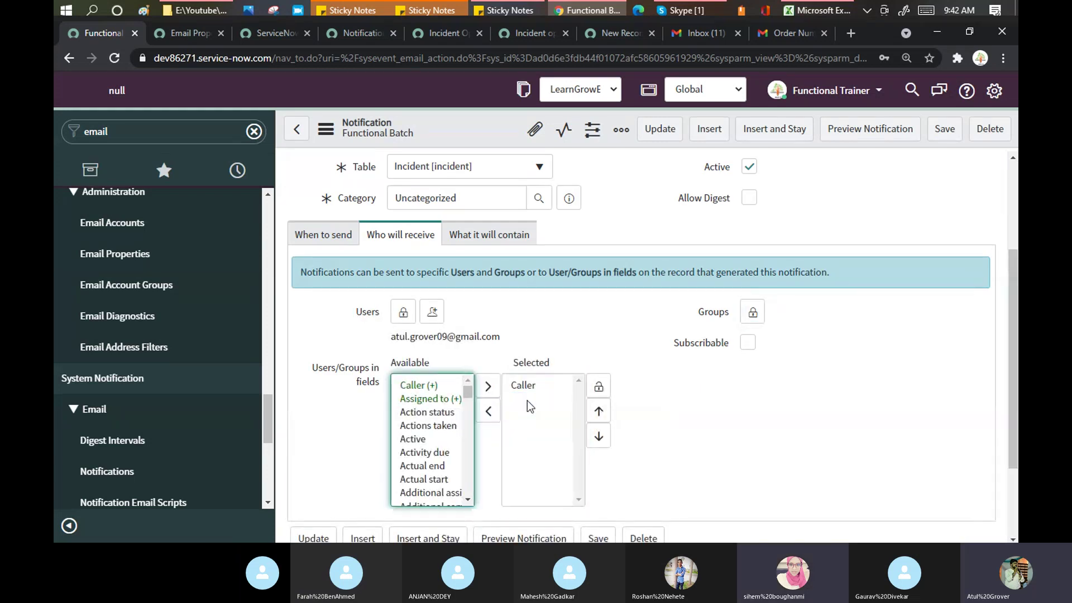
click(599, 386)
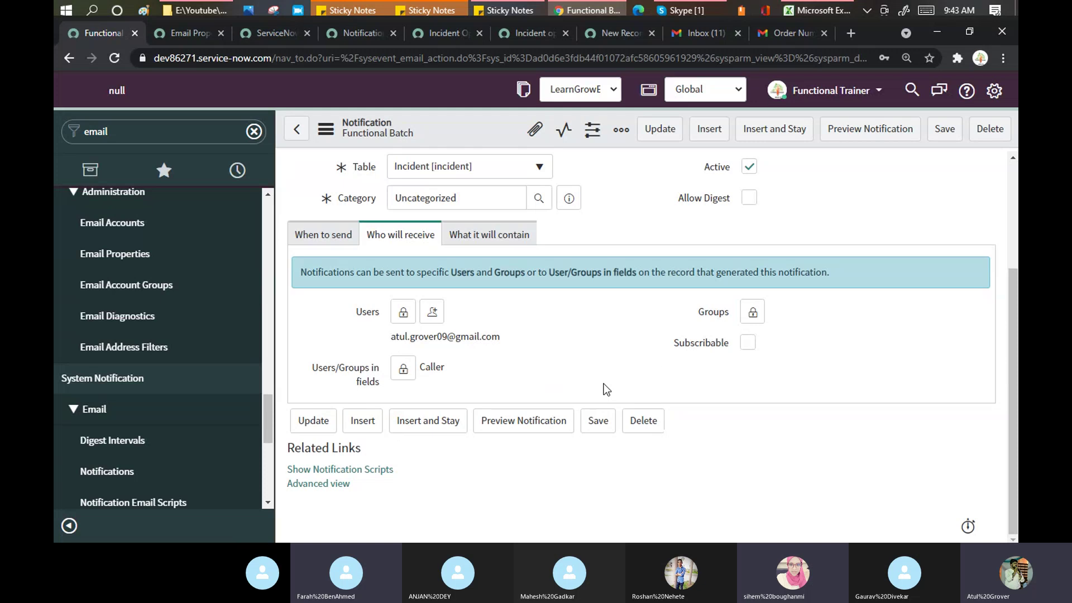
click(941, 129)
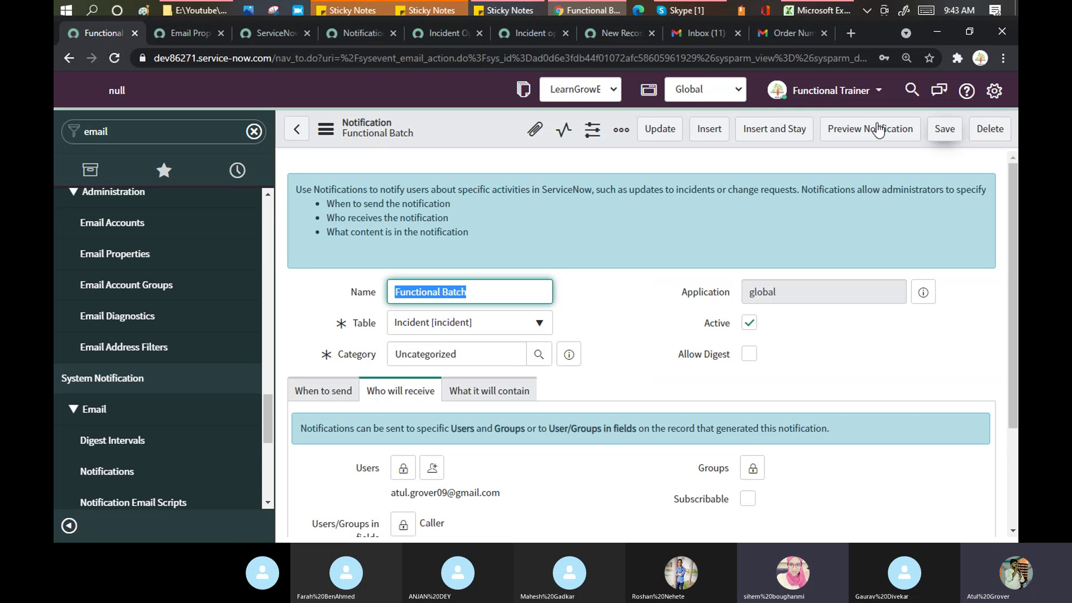
Step: On the When to send tab, turn on the Updated trigger for the Functional Batch notification
click(335, 400)
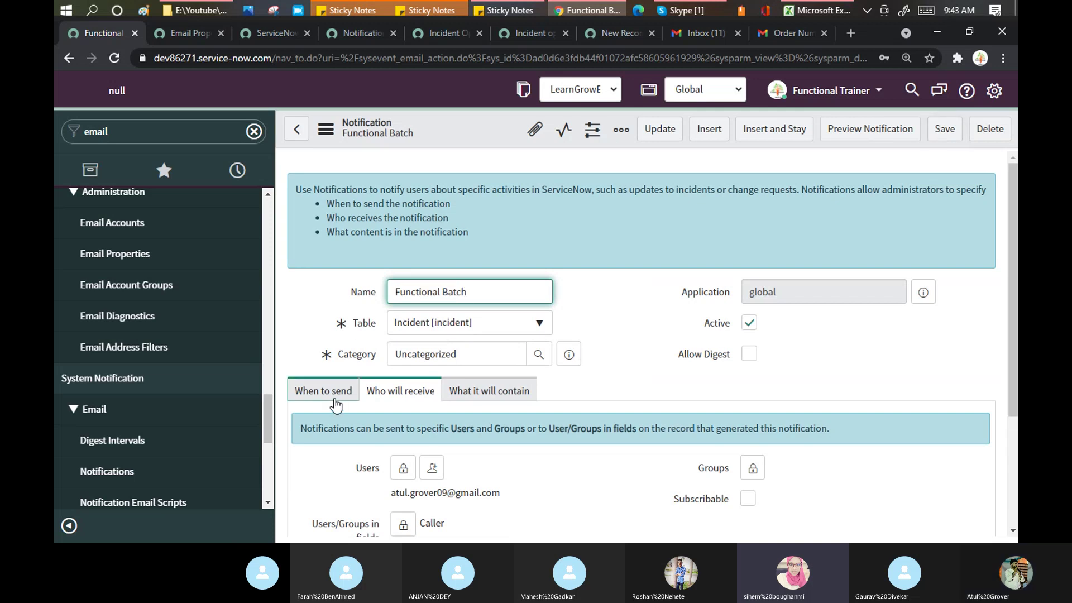
drag(1013, 223, 1016, 335)
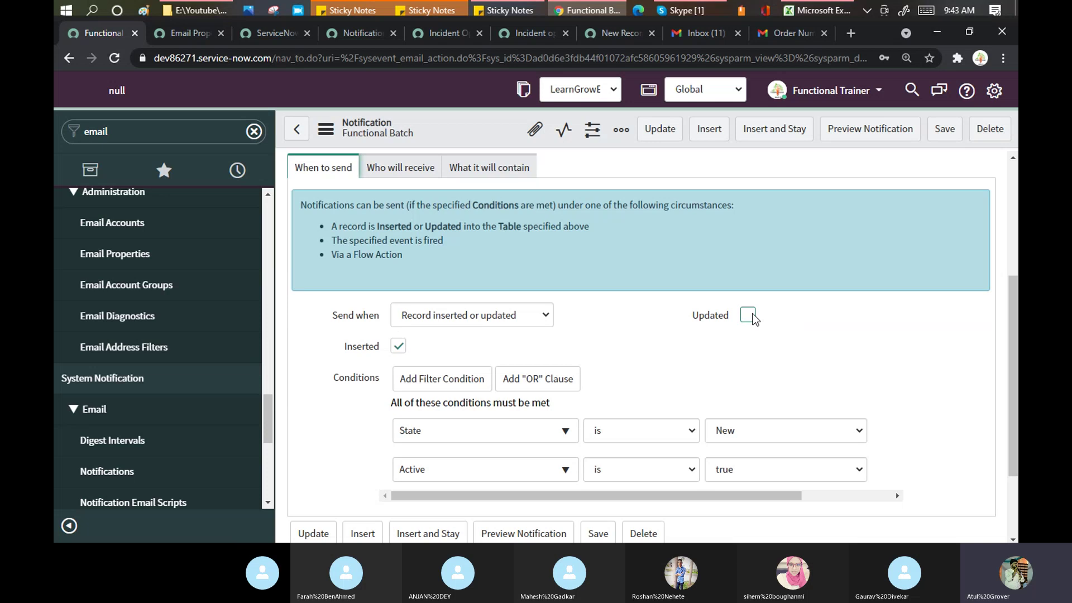
click(748, 315)
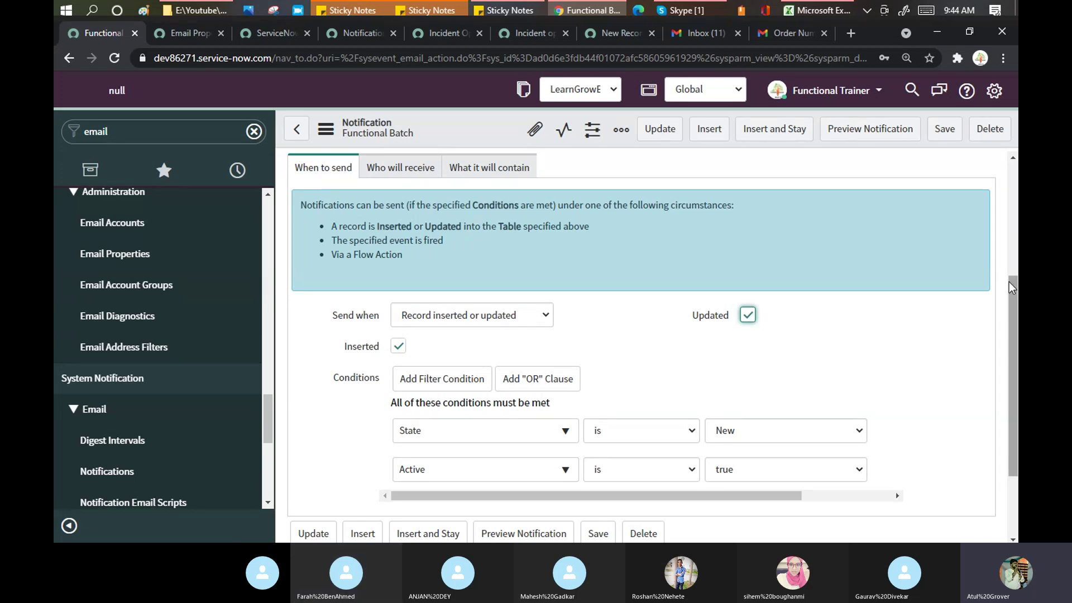
Step: Review the insert conditions (State New, Active true) and turn Updated back off
scroll(1011, 288, down, 2)
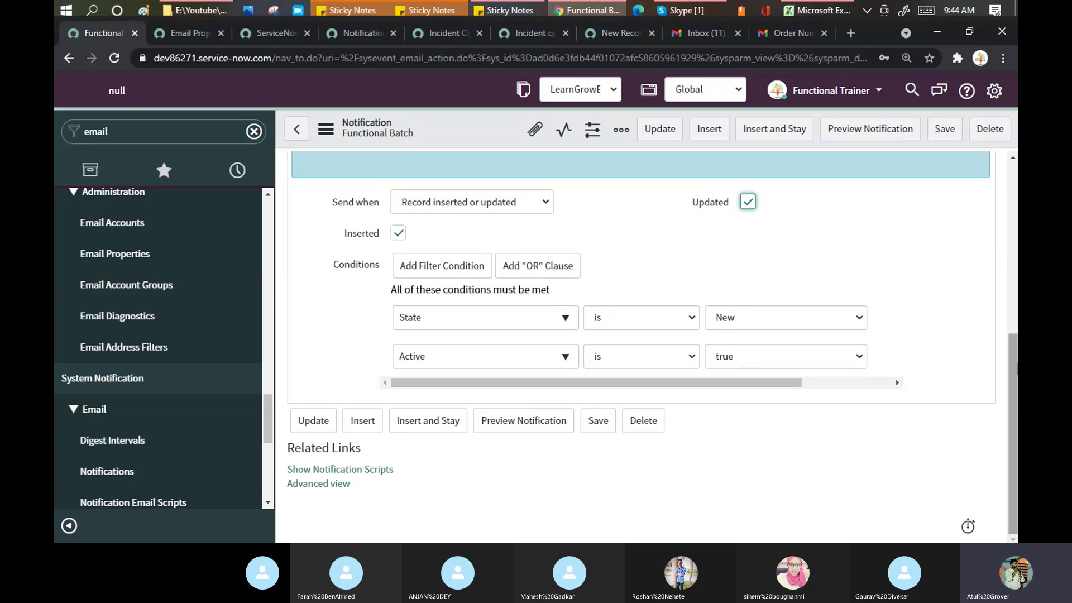
drag(1016, 369, 1015, 272)
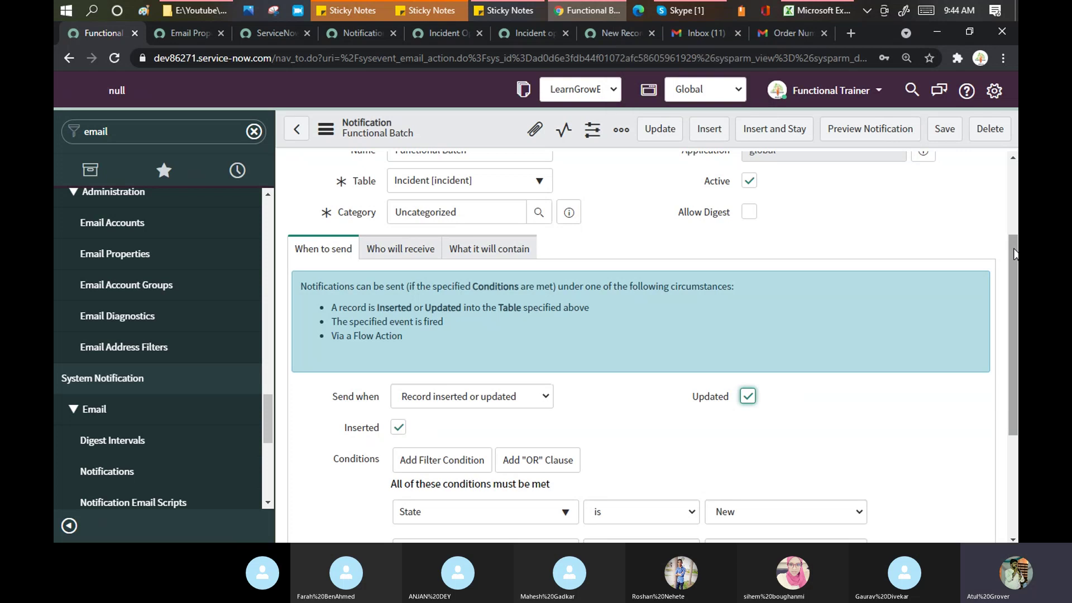
drag(1013, 254, 1012, 191)
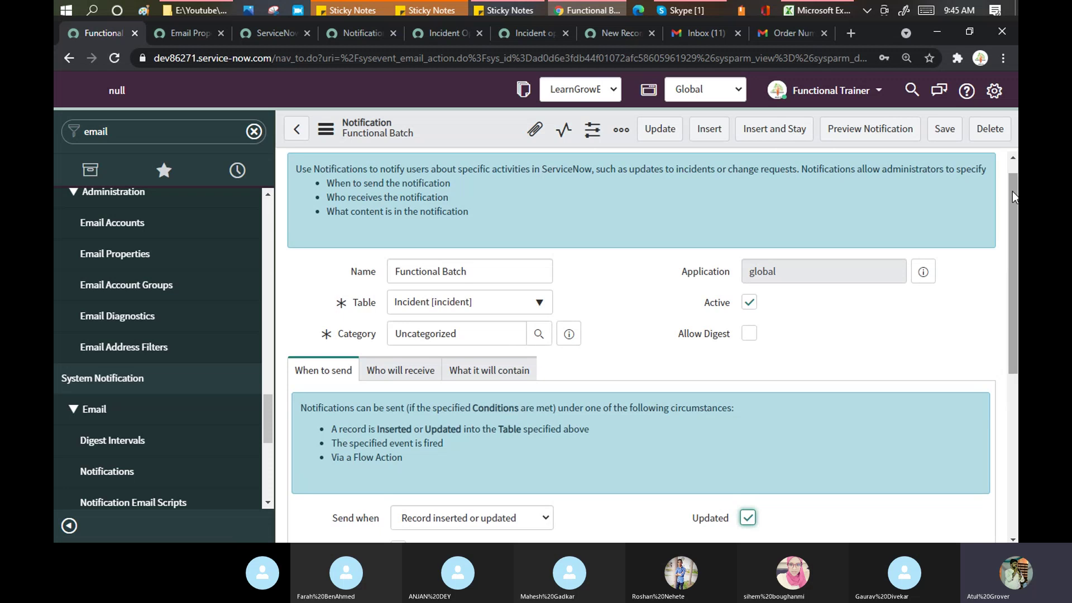
drag(1012, 190, 1017, 331)
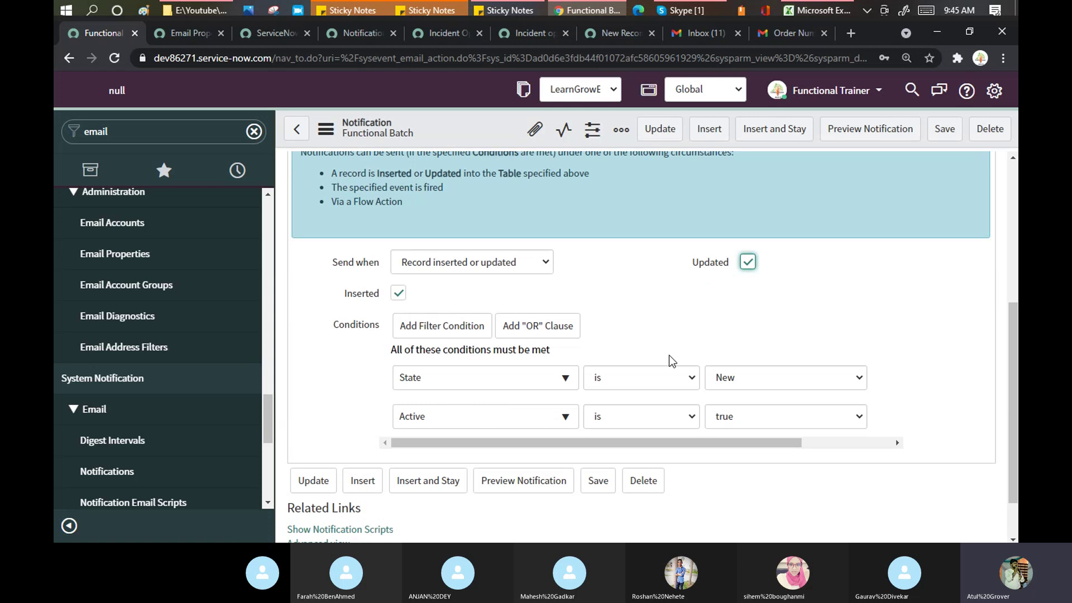
click(747, 262)
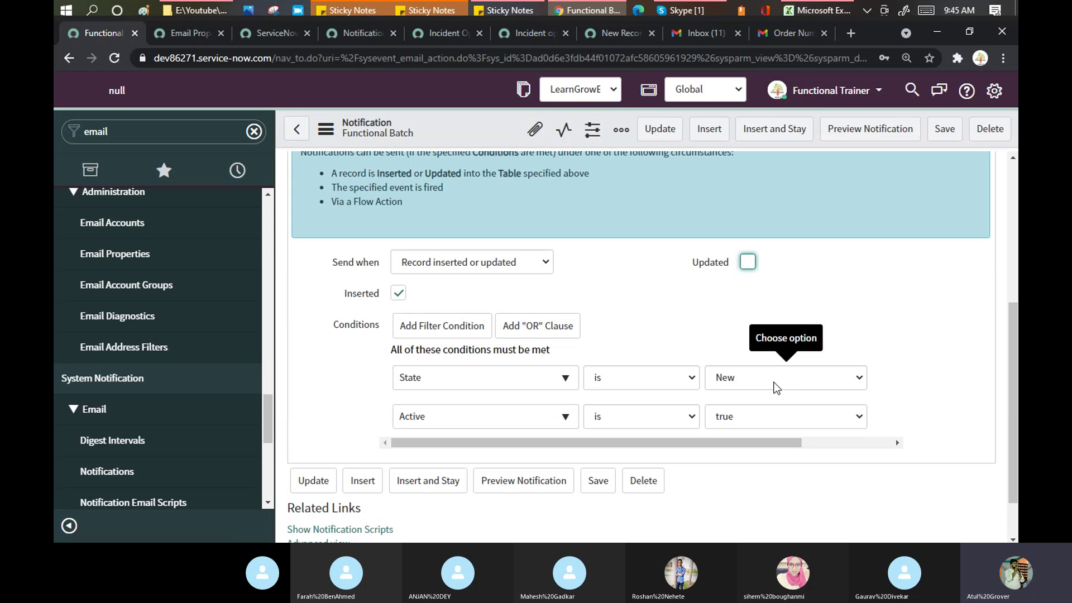
scroll(1015, 198, up, 1)
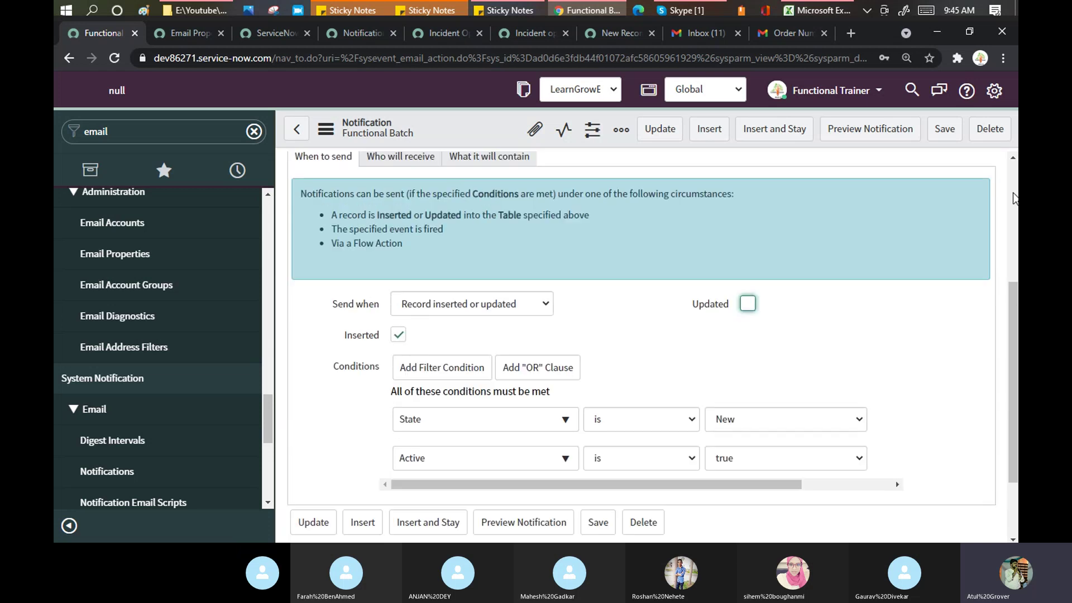
scroll(1014, 198, up, 5)
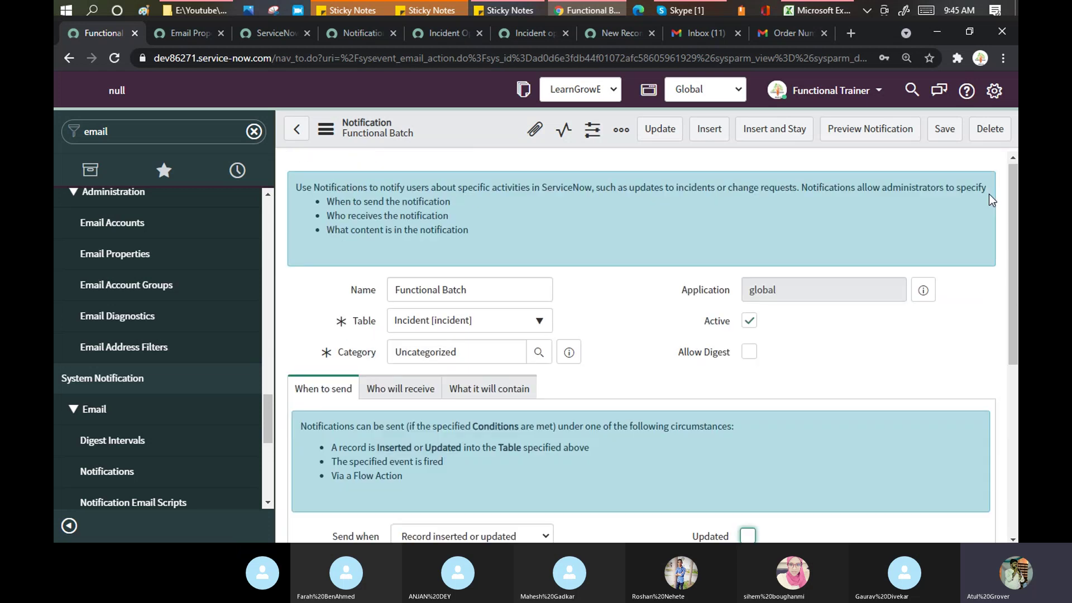
Step: Review the email contents, then save the Functional Batch notification as insert-only
click(484, 396)
scroll(1012, 260, down, 3)
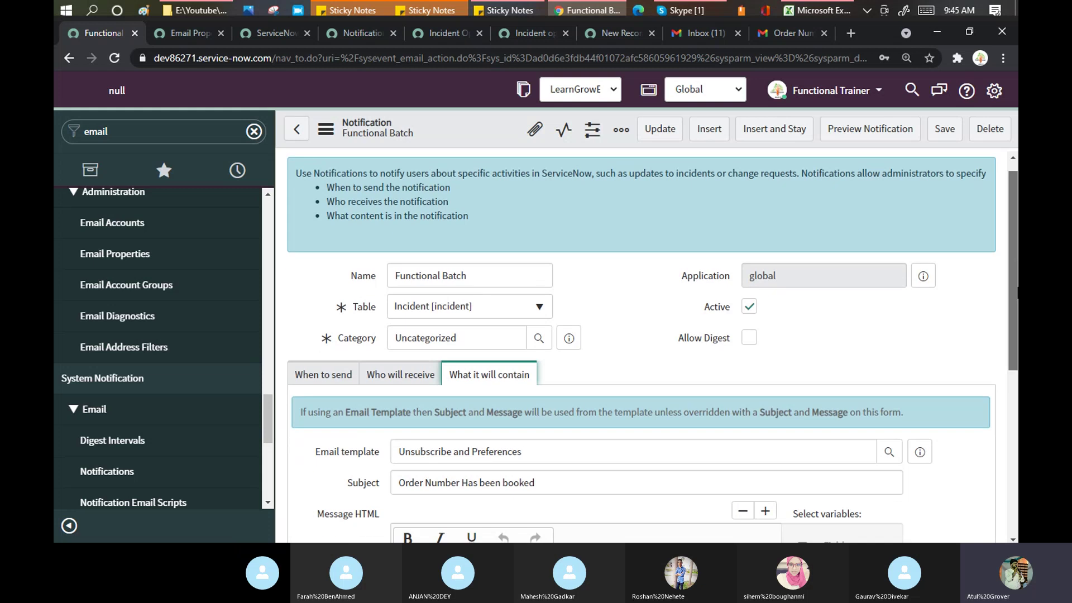
scroll(629, 447, down, 2)
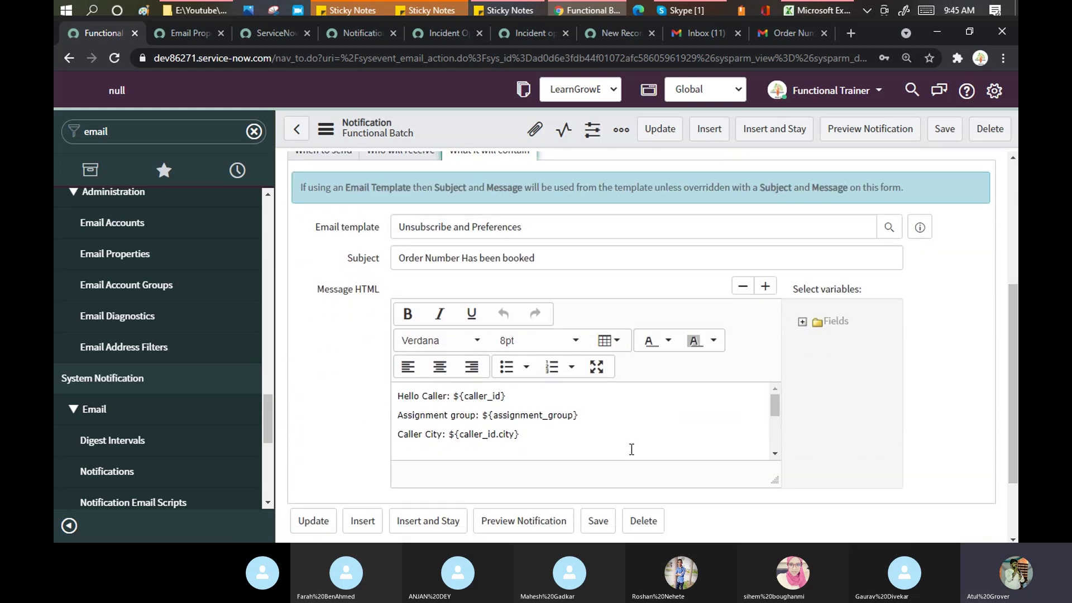
click(396, 157)
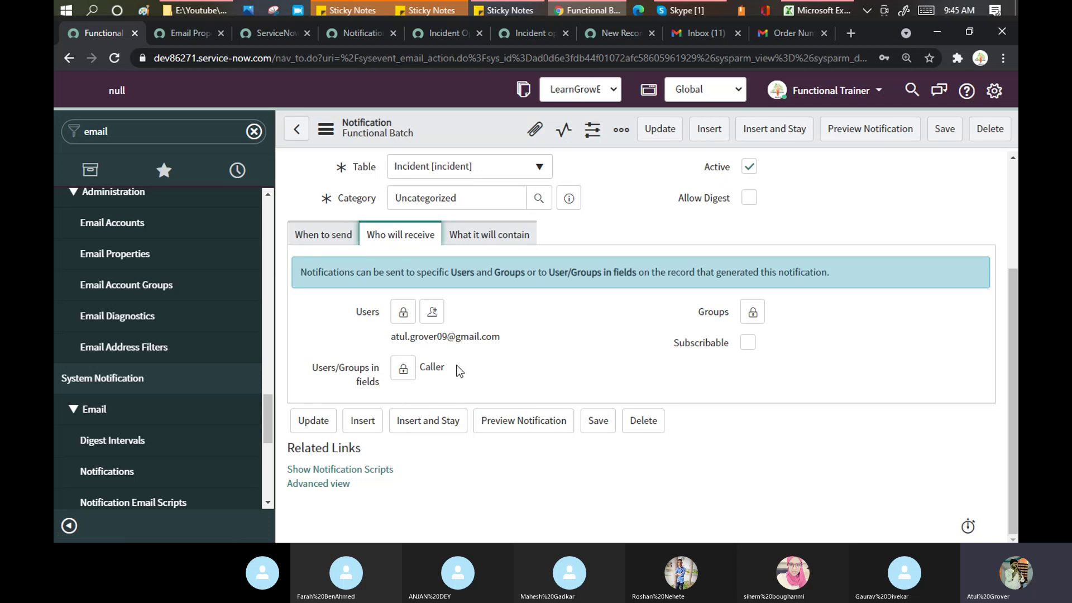
click(939, 131)
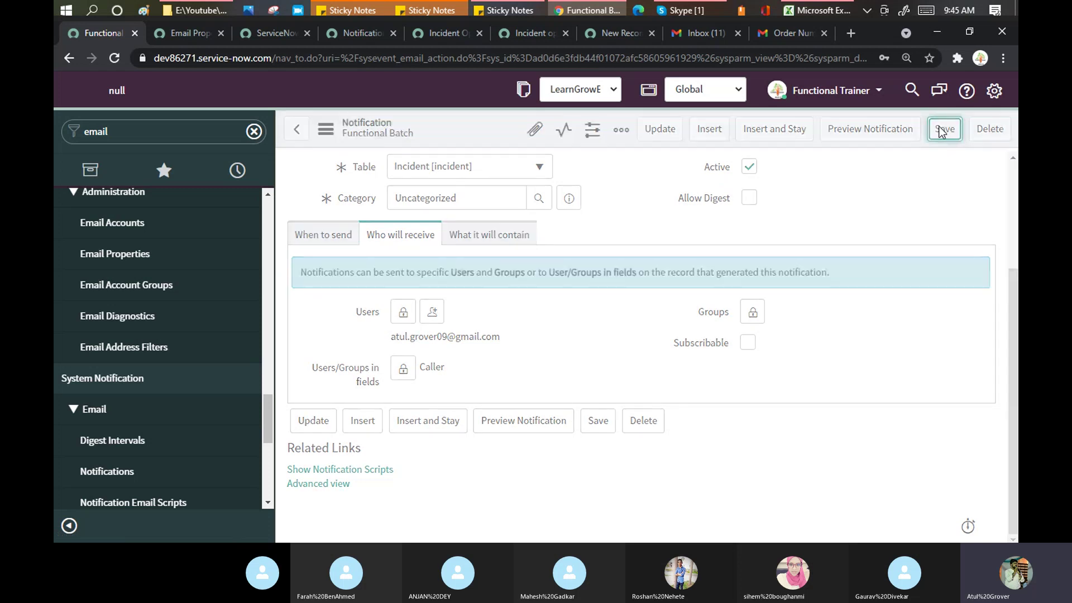
click(591, 34)
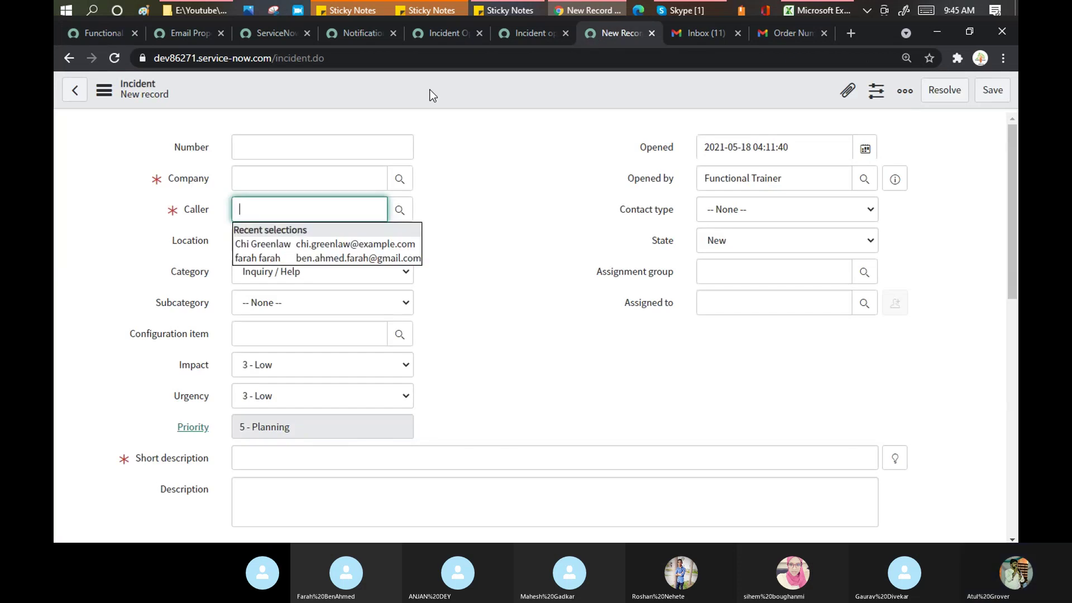
Step: Reload the blank new Incident form and put the cursor in the Caller field
right_click(430, 89)
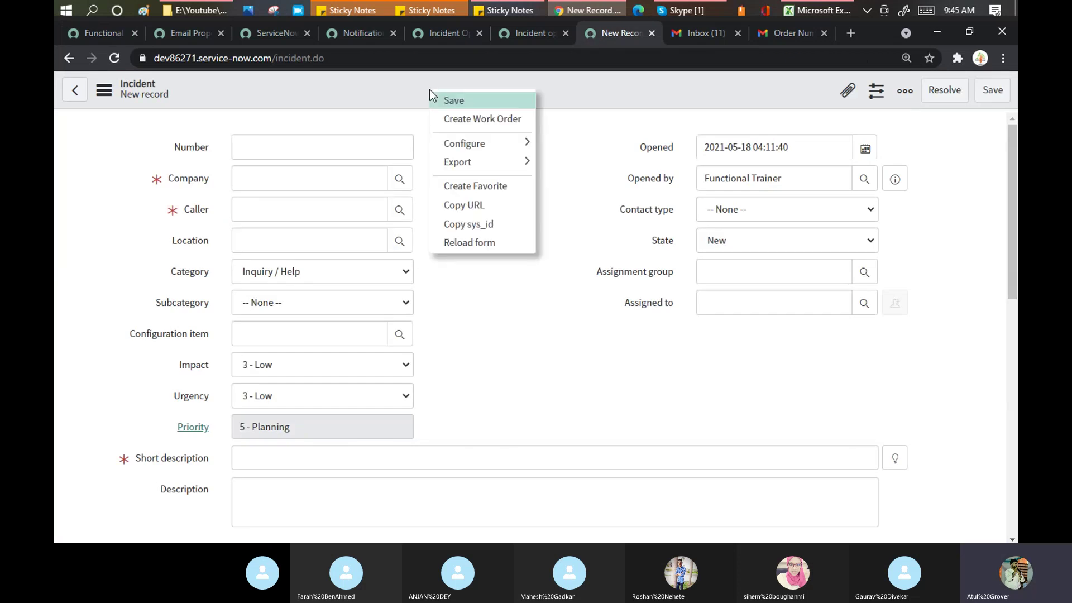
click(494, 243)
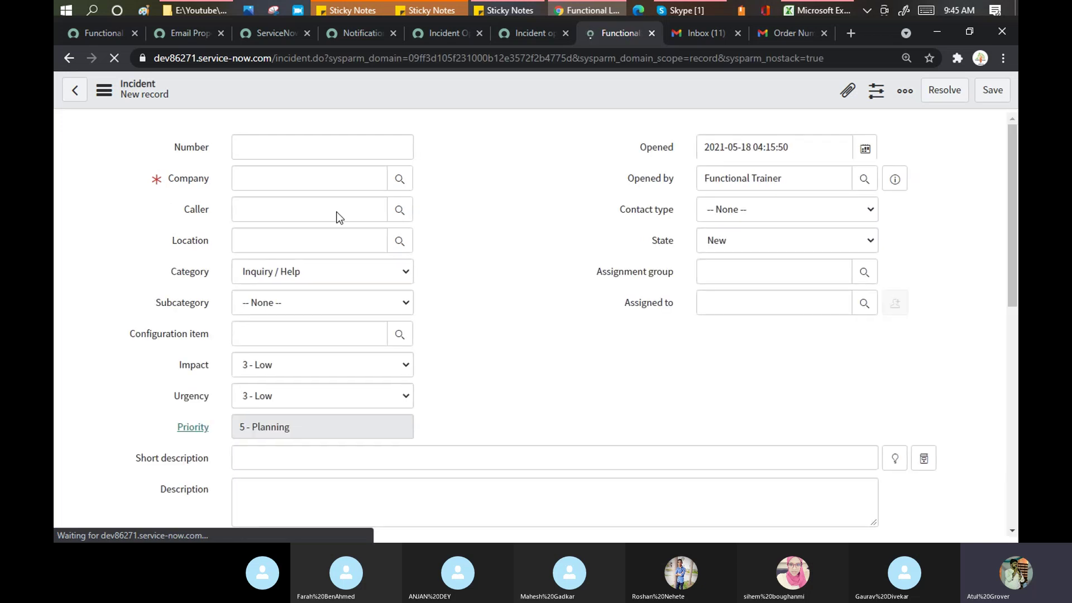
click(308, 214)
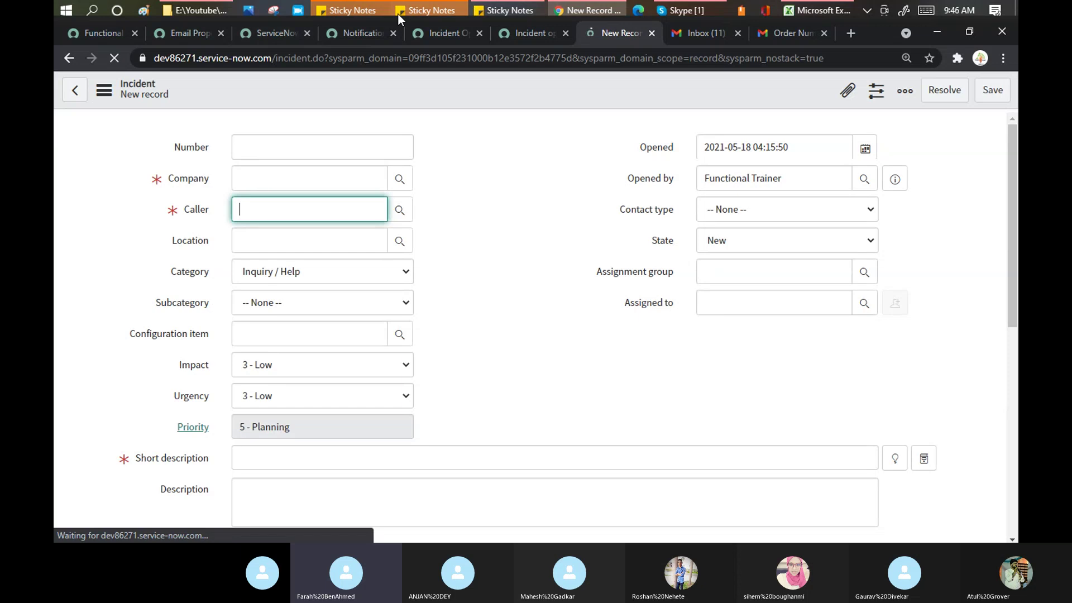
click(106, 33)
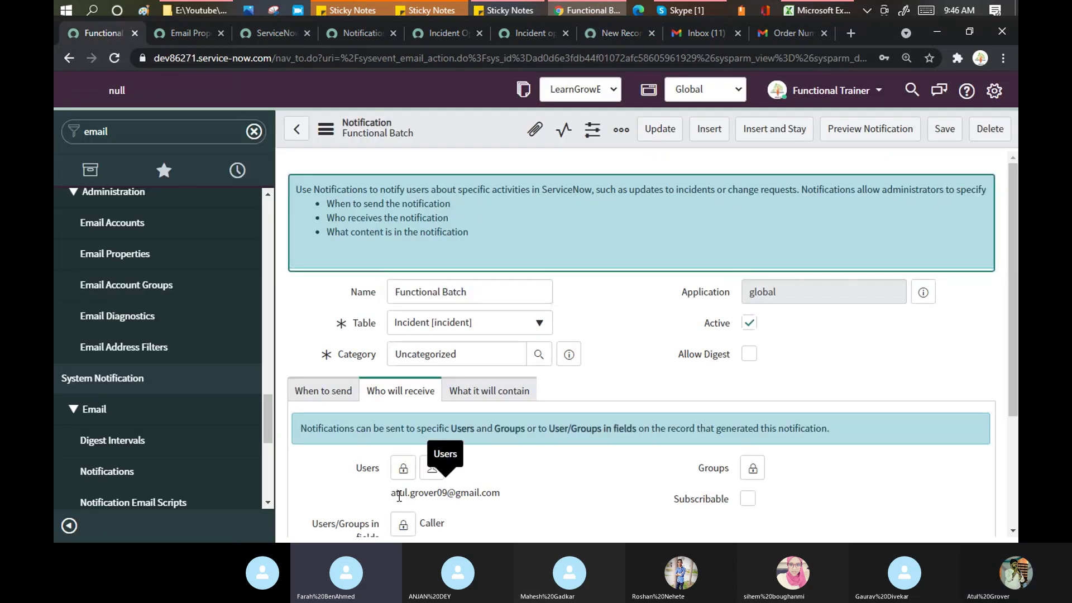
drag(395, 493, 502, 490)
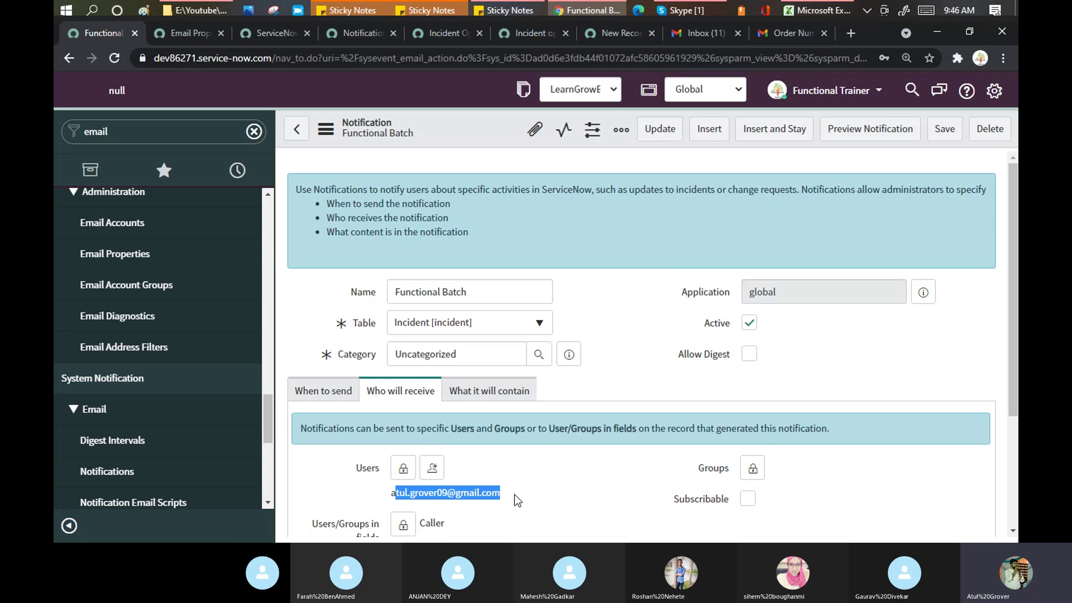
click(514, 495)
drag(501, 495, 388, 504)
Step: Pick the matching user as caller and enter 'Second testing' as the short description
click(618, 27)
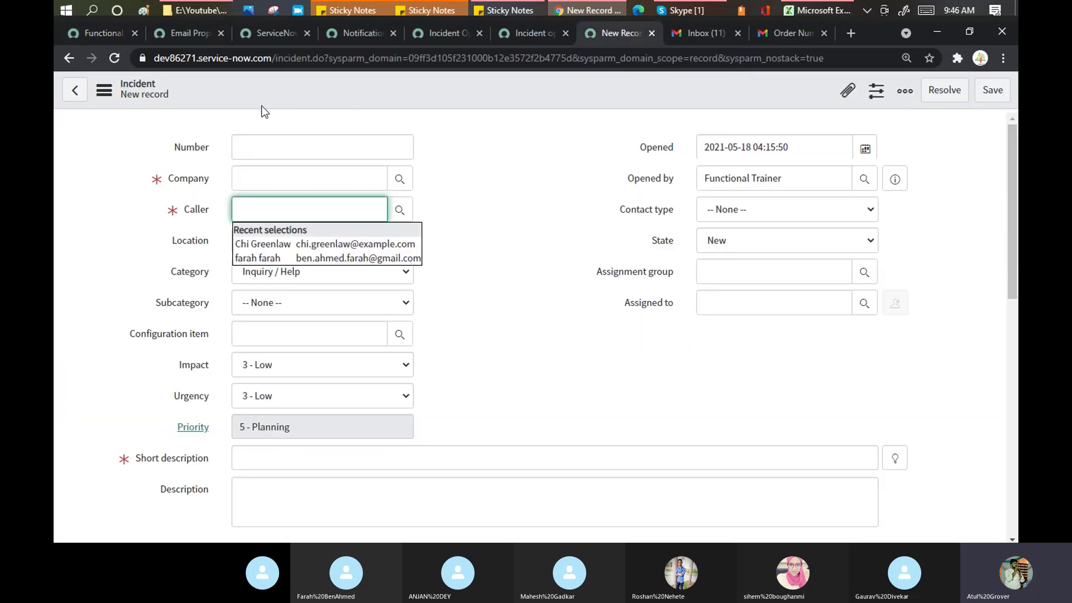
text(rosh)
click(264, 243)
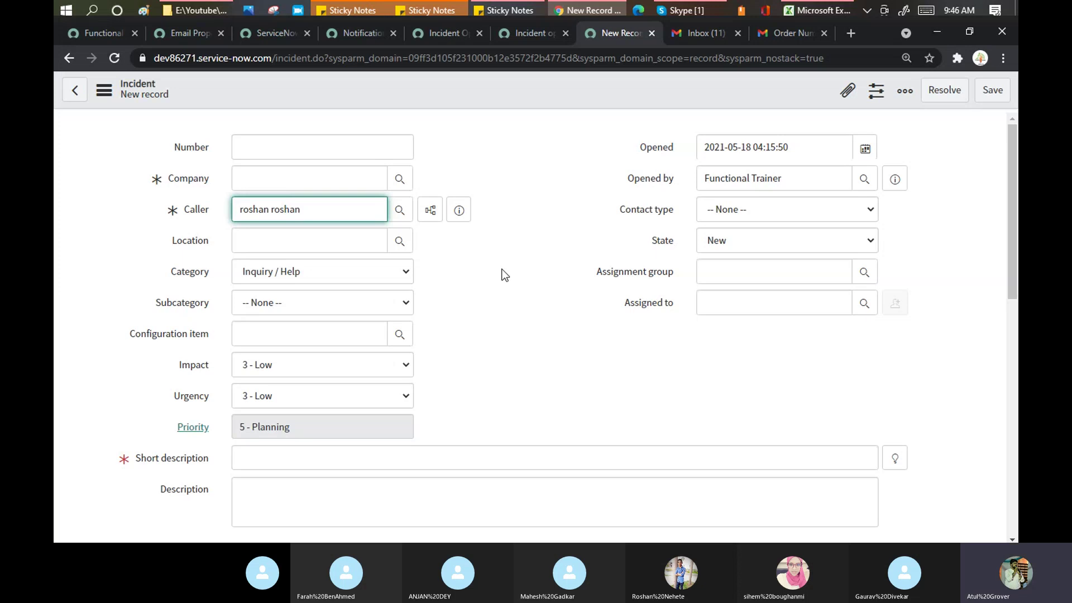
click(306, 457)
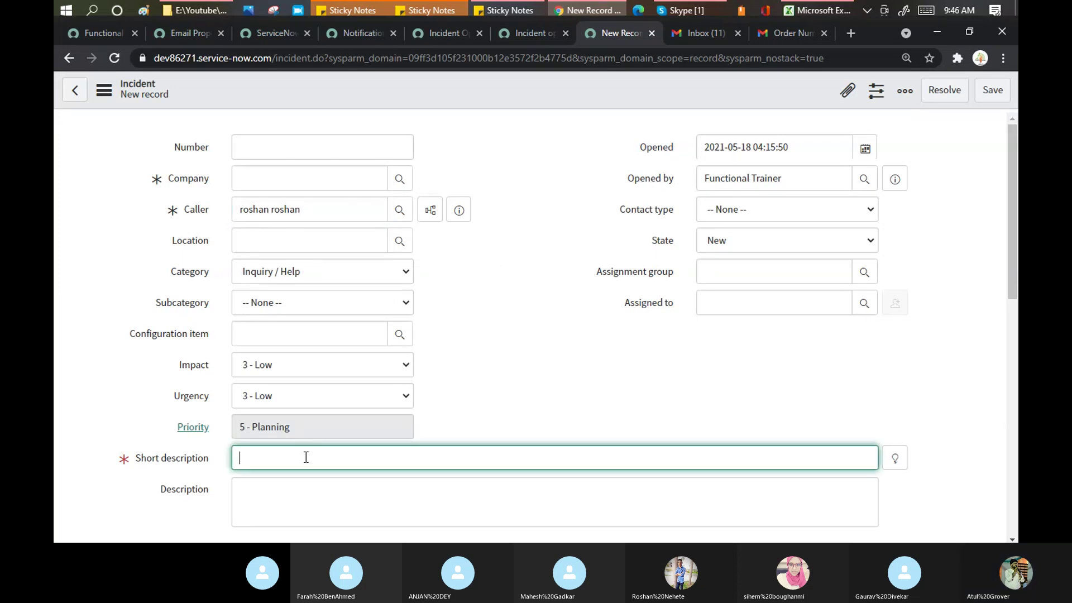
text(Second testing)
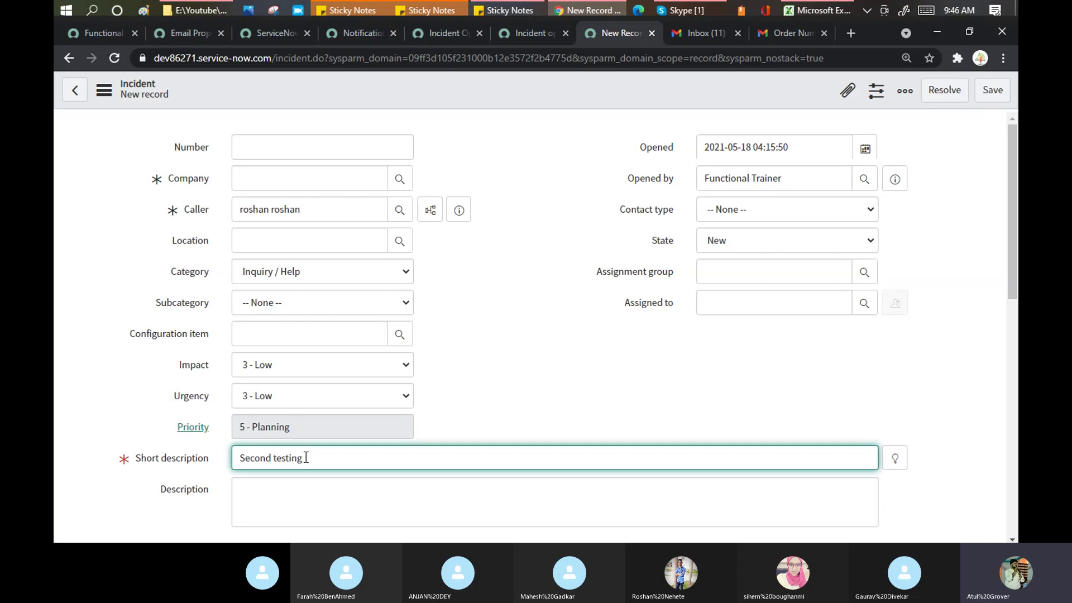
Step: Copy 'Second testing' into Description, save the incident, and preview the caller's details
key(ctrl+a)
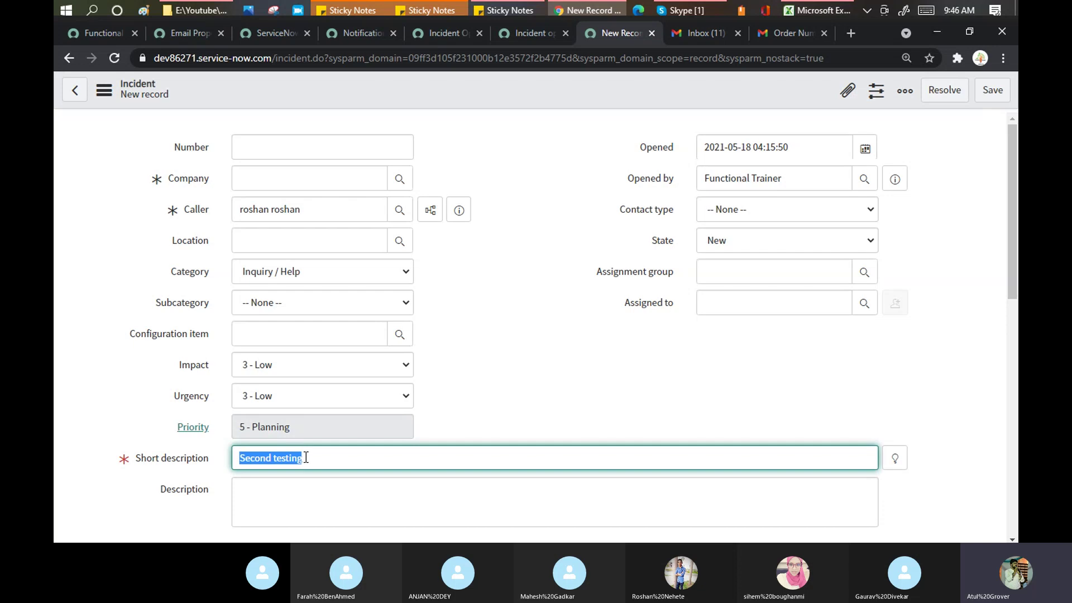
text(Second testing)
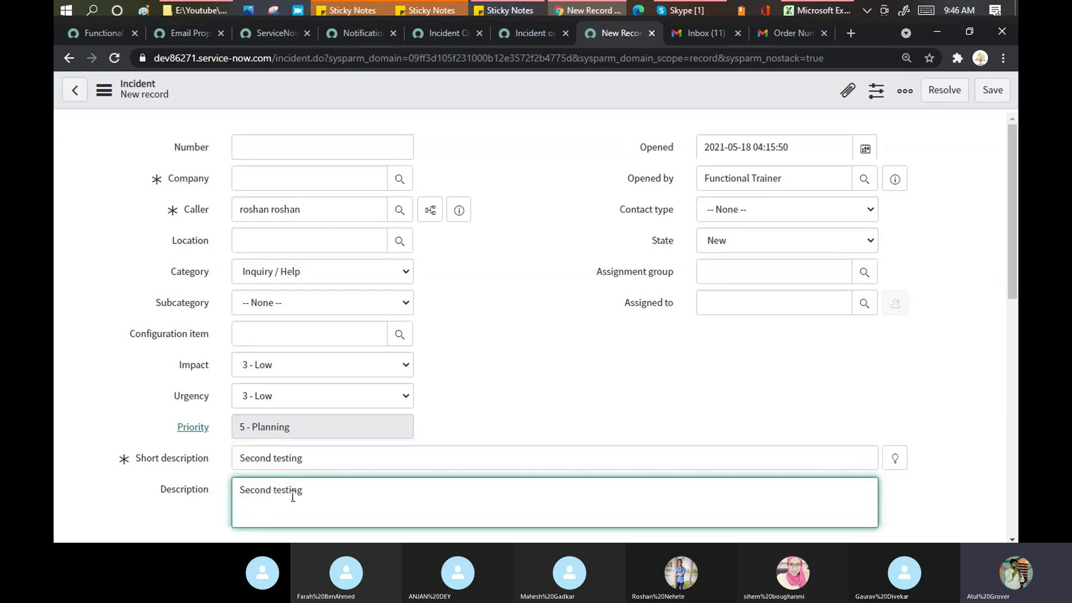
click(997, 96)
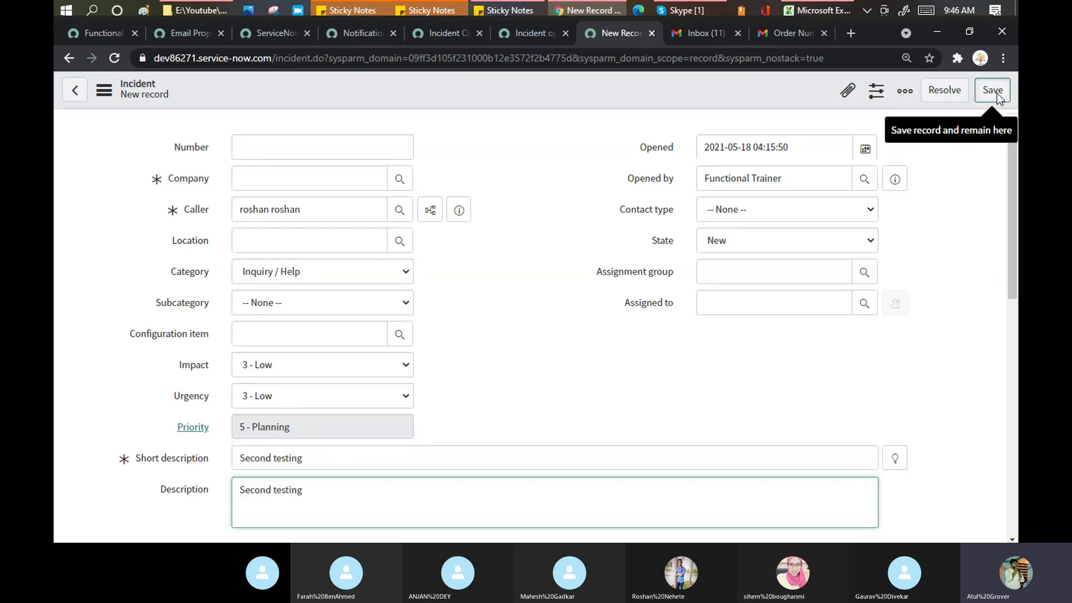
click(997, 96)
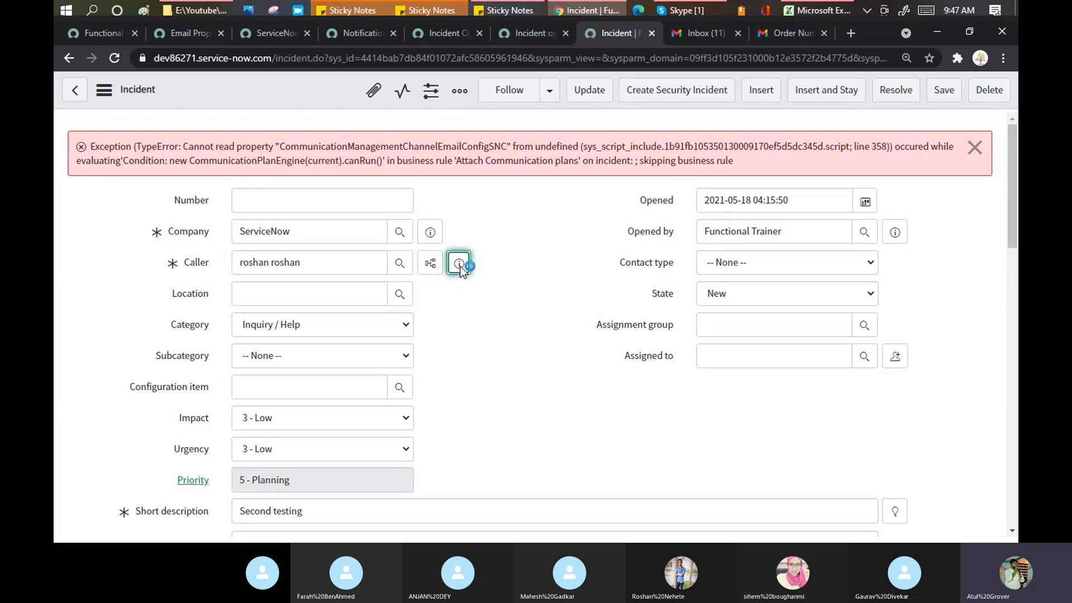
click(459, 265)
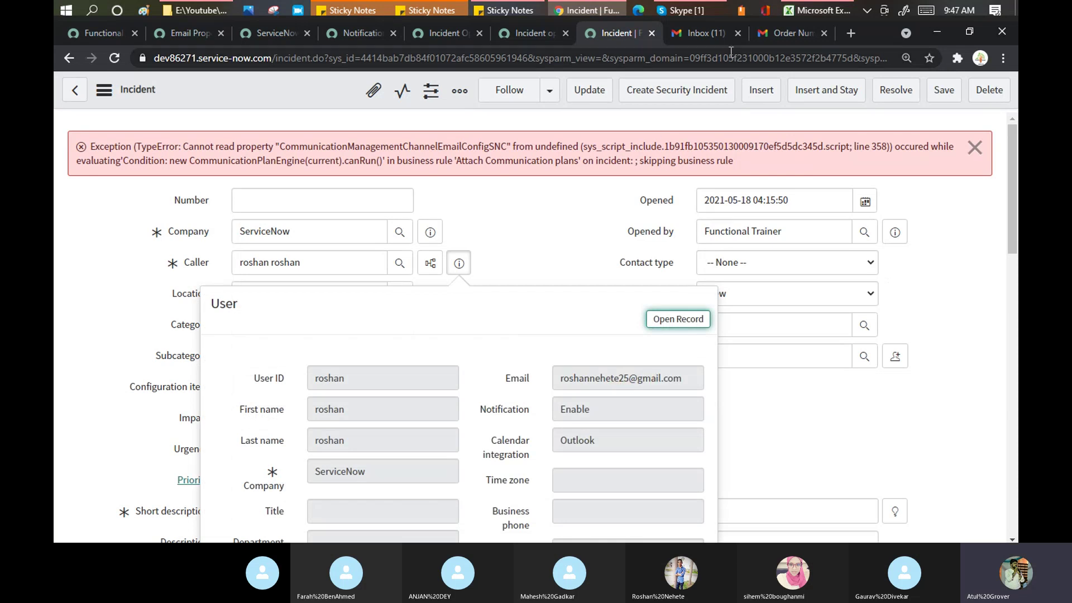
click(798, 28)
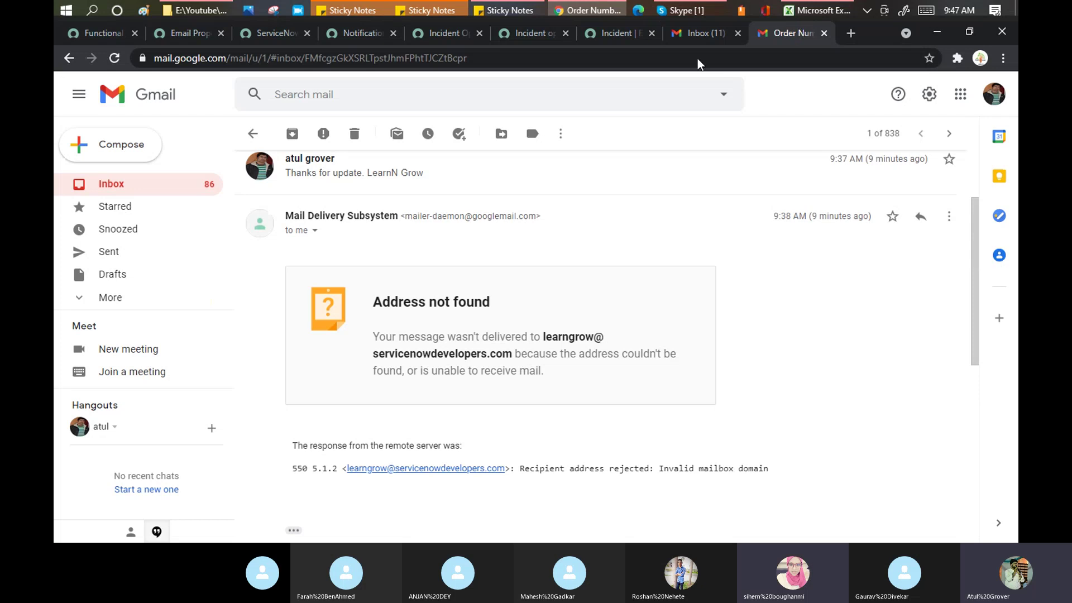
click(254, 137)
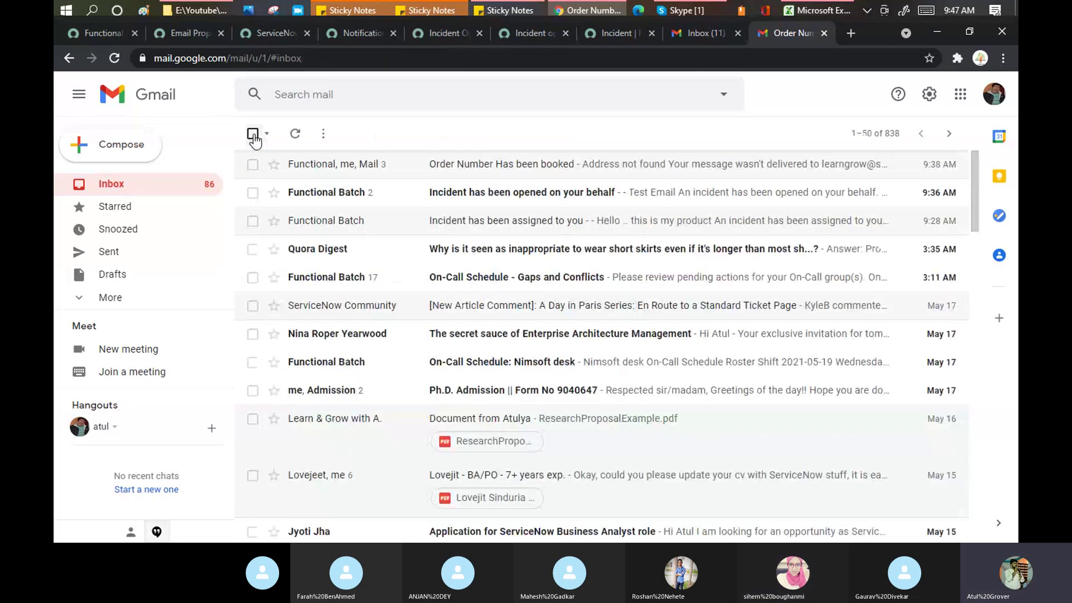
click(300, 133)
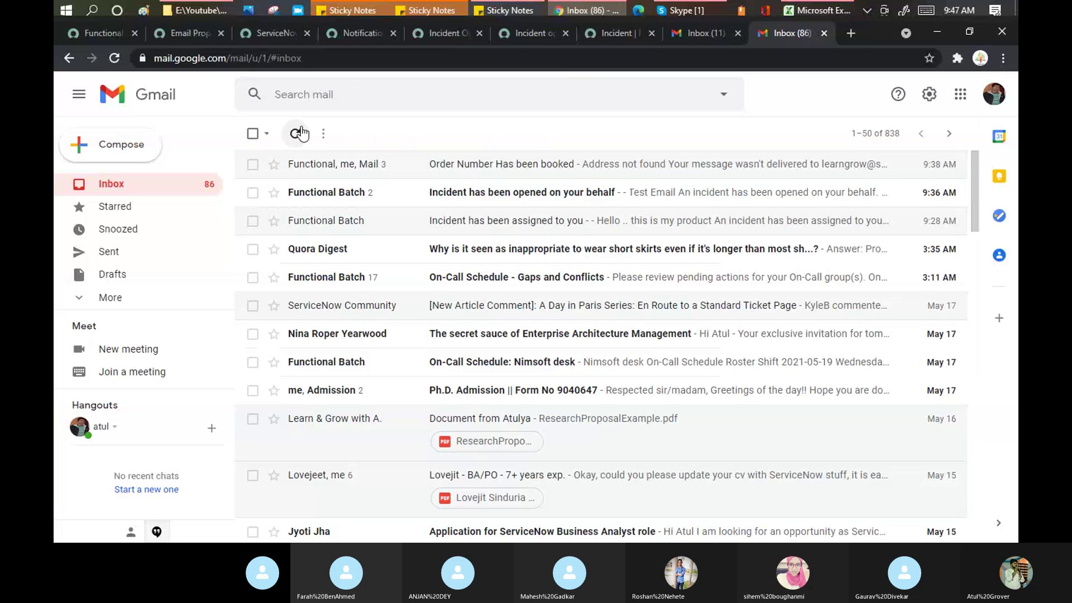
click(300, 133)
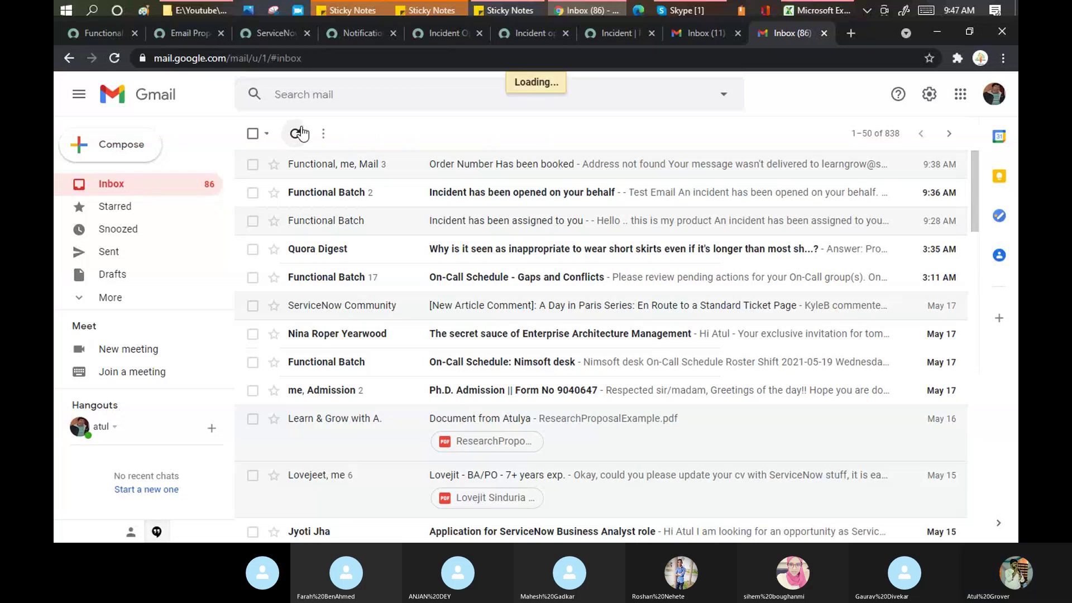
click(594, 28)
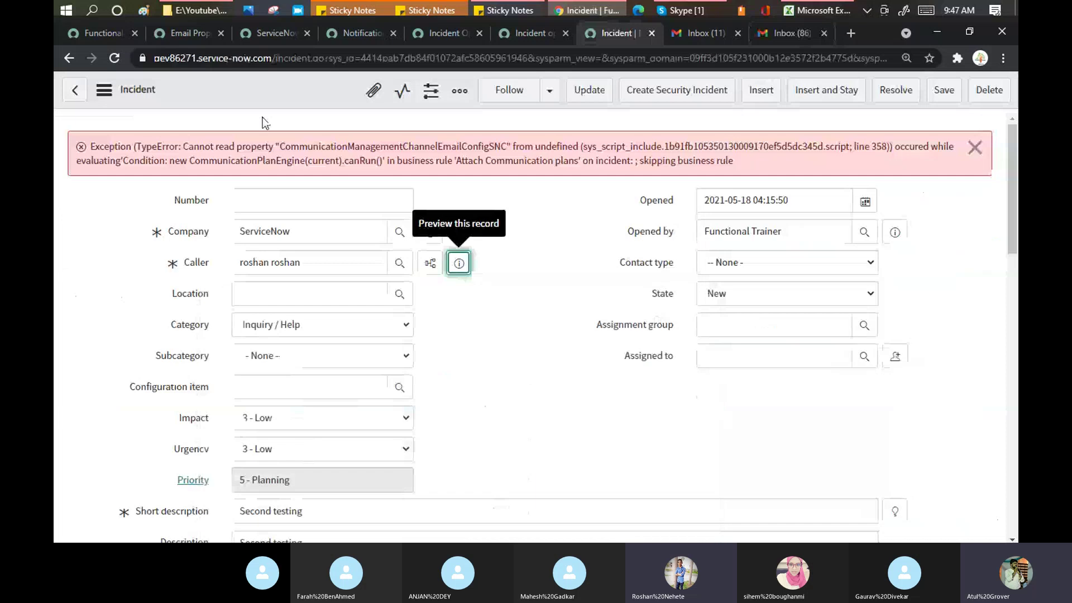
Step: Reload the incident form and scroll down to its Activities log
right_click(303, 100)
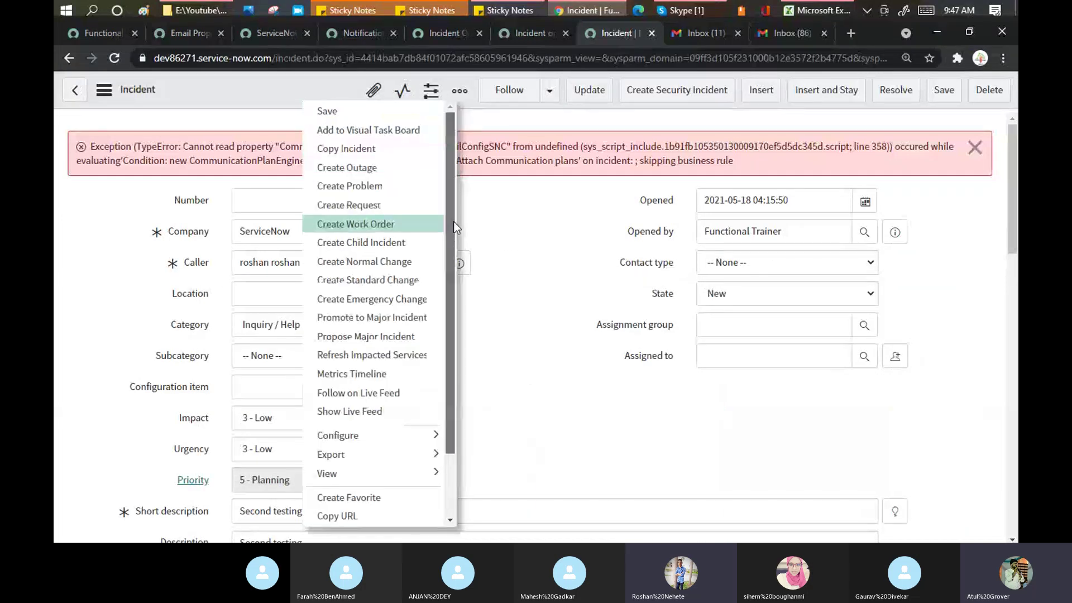
scroll(454, 231, down, 2)
click(353, 514)
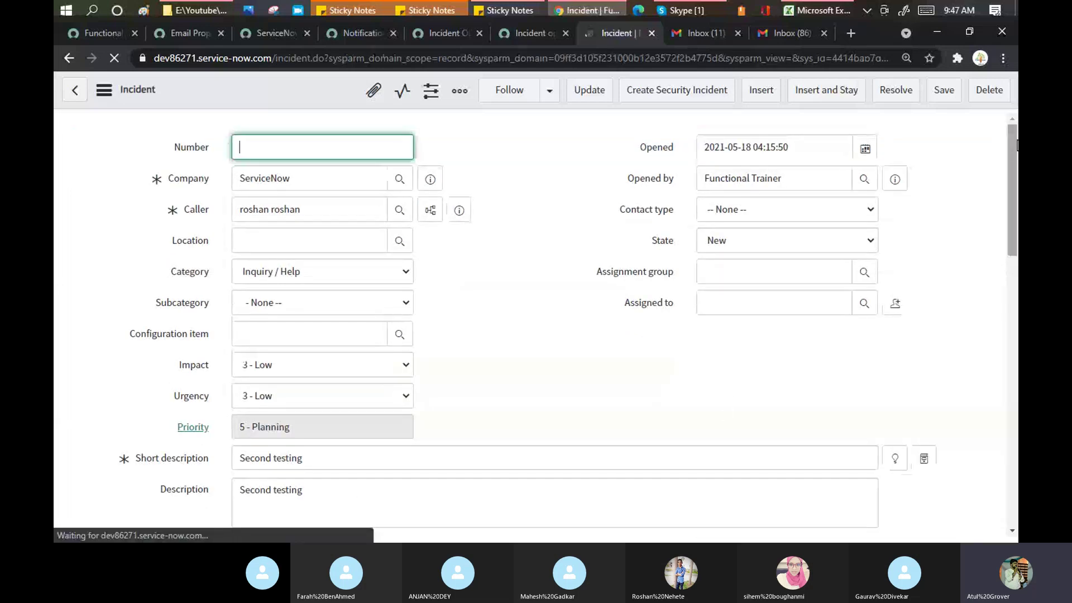
drag(1017, 183, 1017, 352)
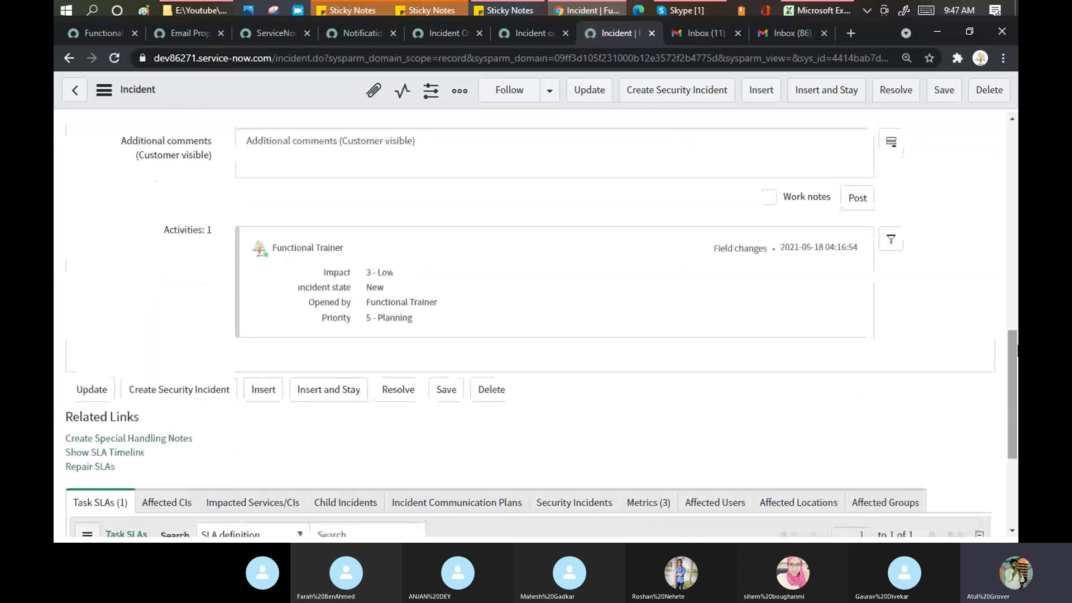
Step: Reload the incident again, then refresh the Gmail inbox to fetch the new notification
right_click(279, 95)
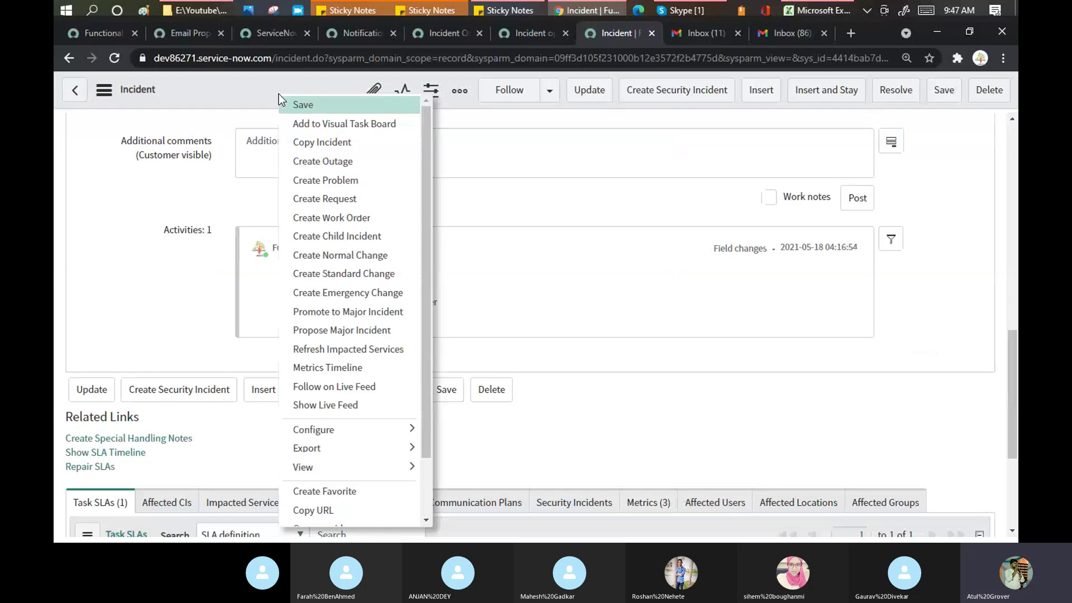
mouse_move(415, 448)
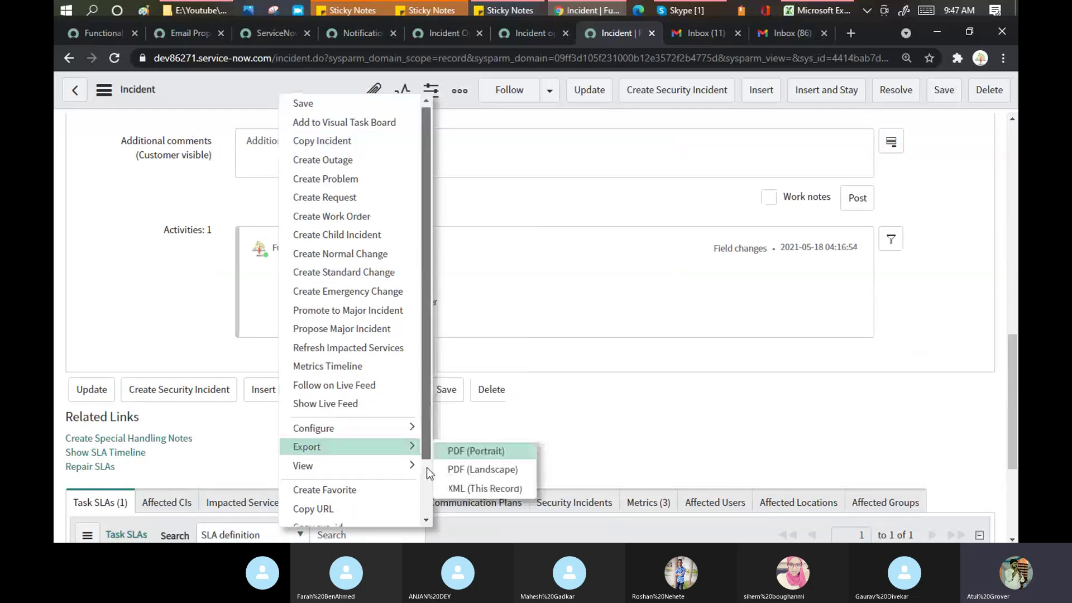
scroll(427, 467, down, 2)
click(367, 518)
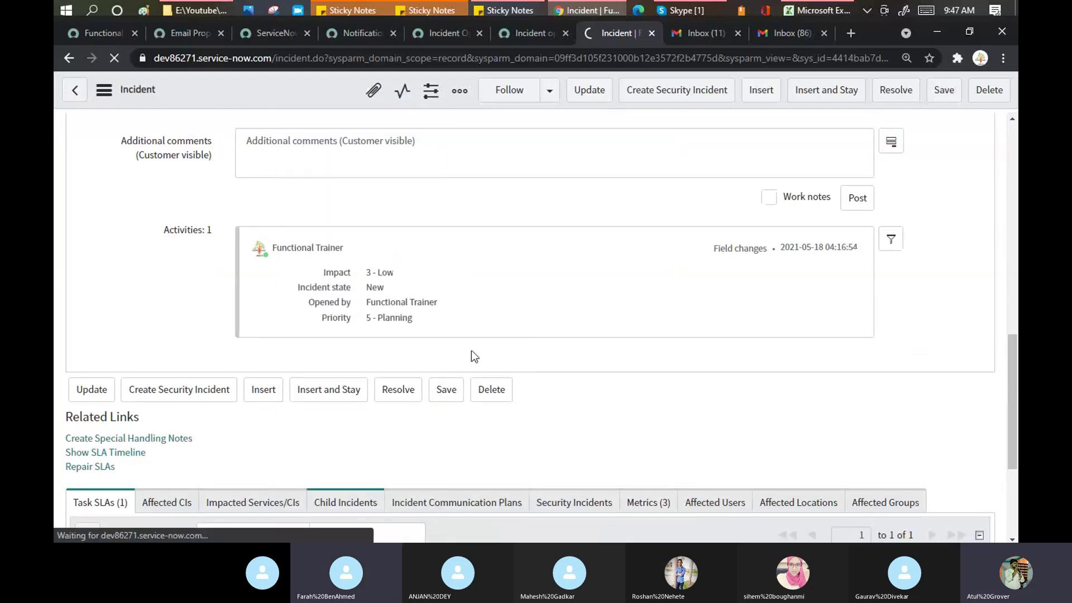
click(805, 35)
click(295, 139)
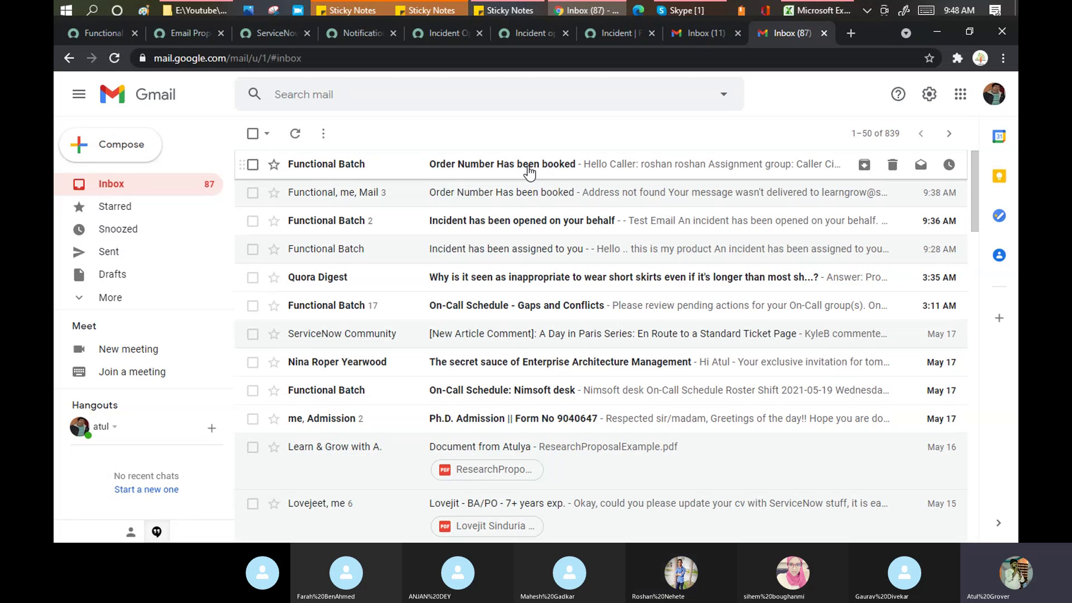
Step: Open the new 'Order Number Has been booked' email and check its recipients
click(529, 170)
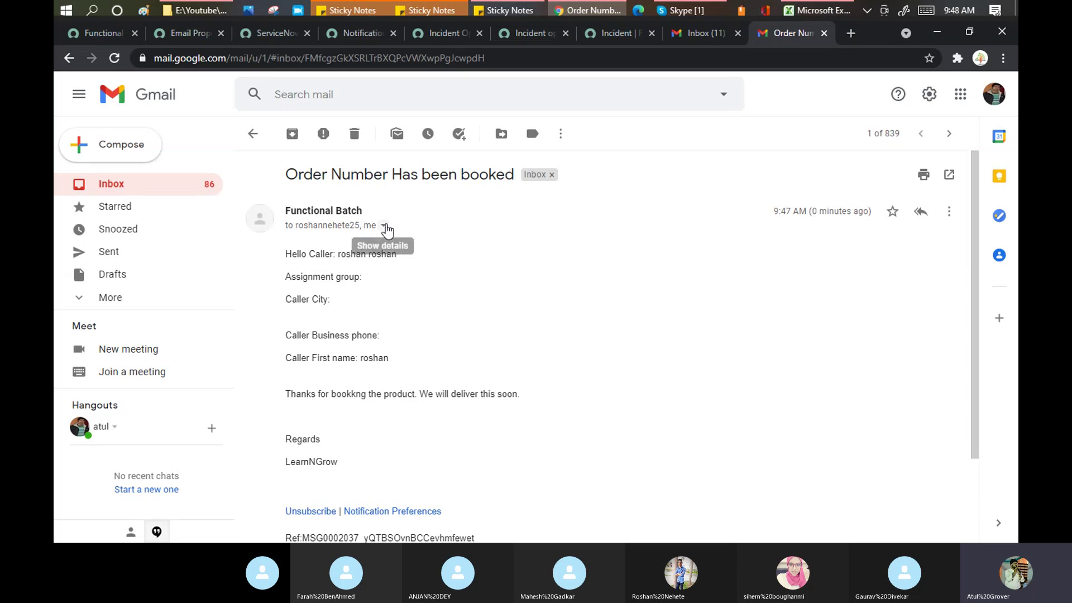
click(384, 225)
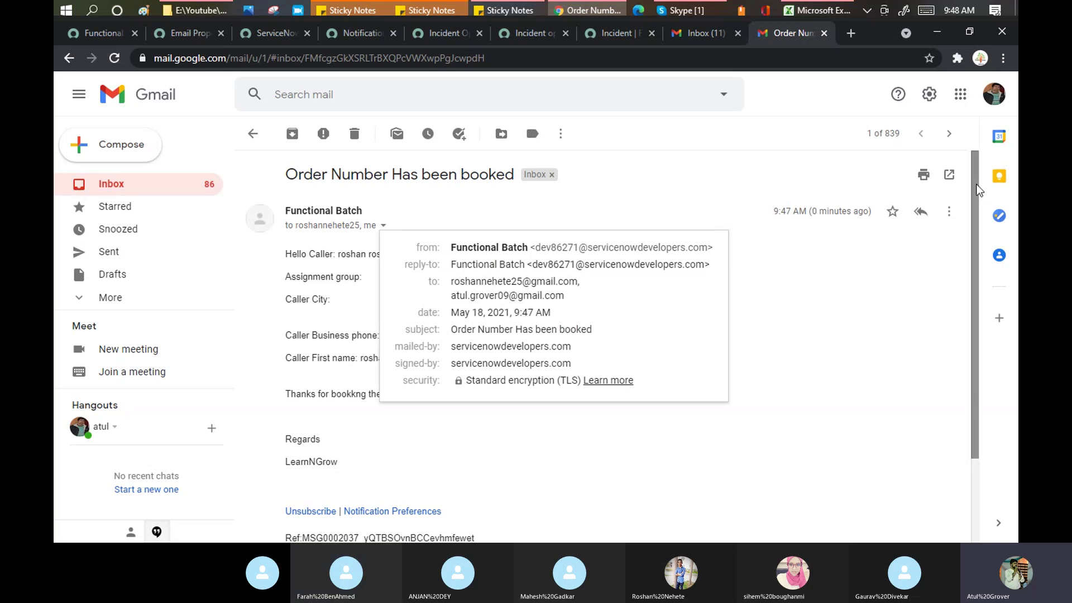
drag(979, 190, 970, 146)
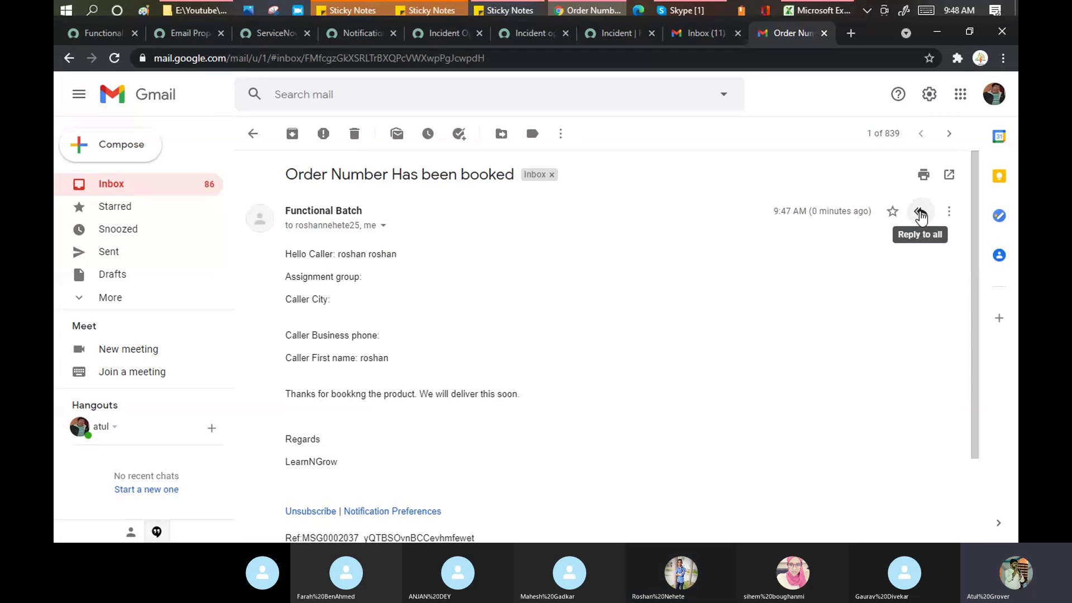
Step: Reply all with 'Hi Functional,' and 'Thanskf ro feedback.' and send it
click(920, 216)
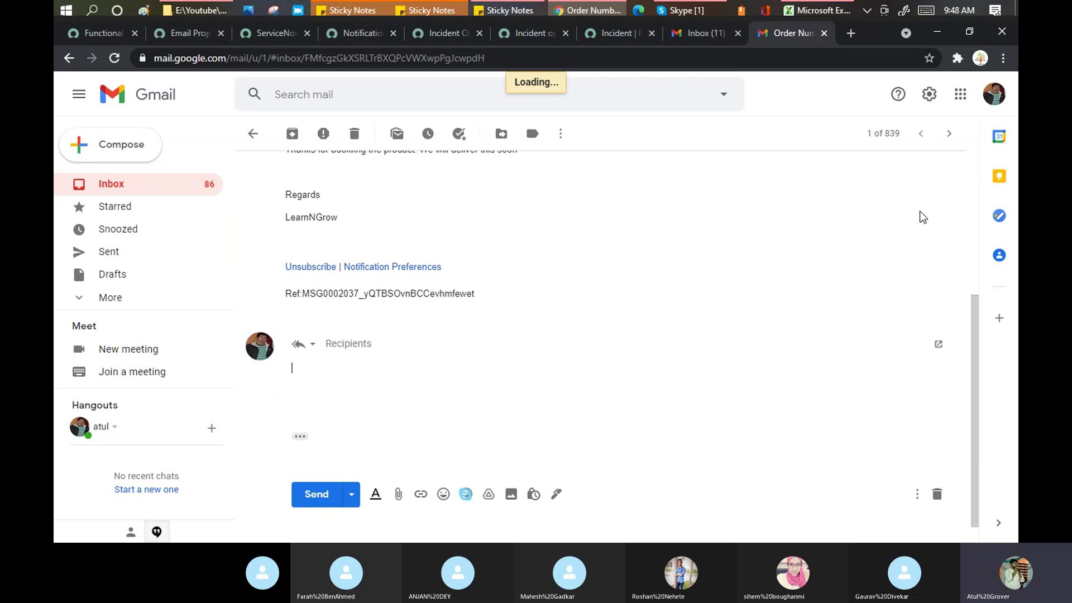
text(Hi Functional)
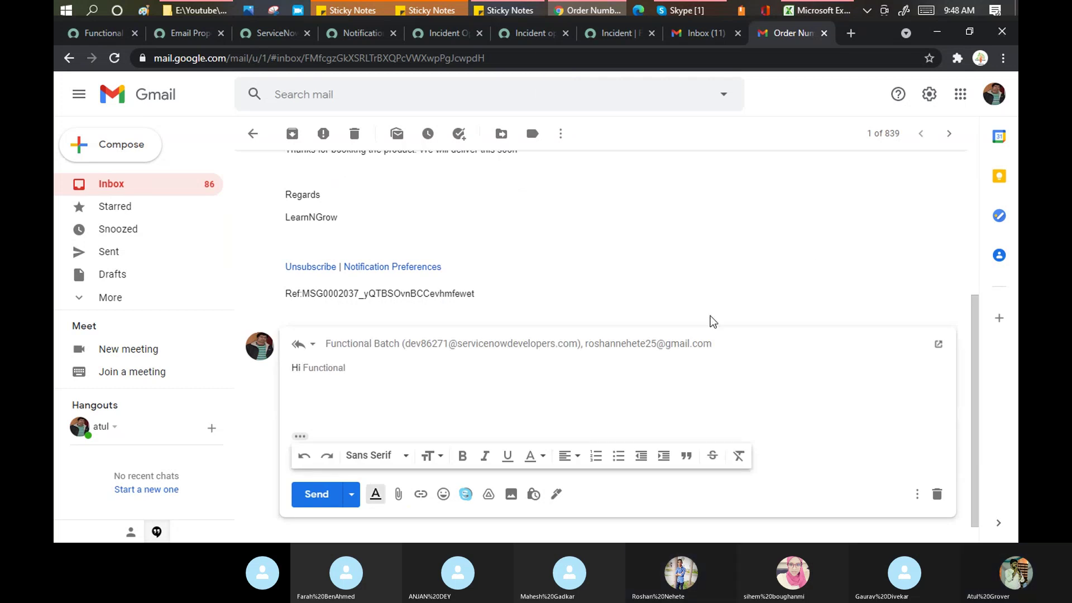
text(,)
key(Return)
key(Return)
text(rha)
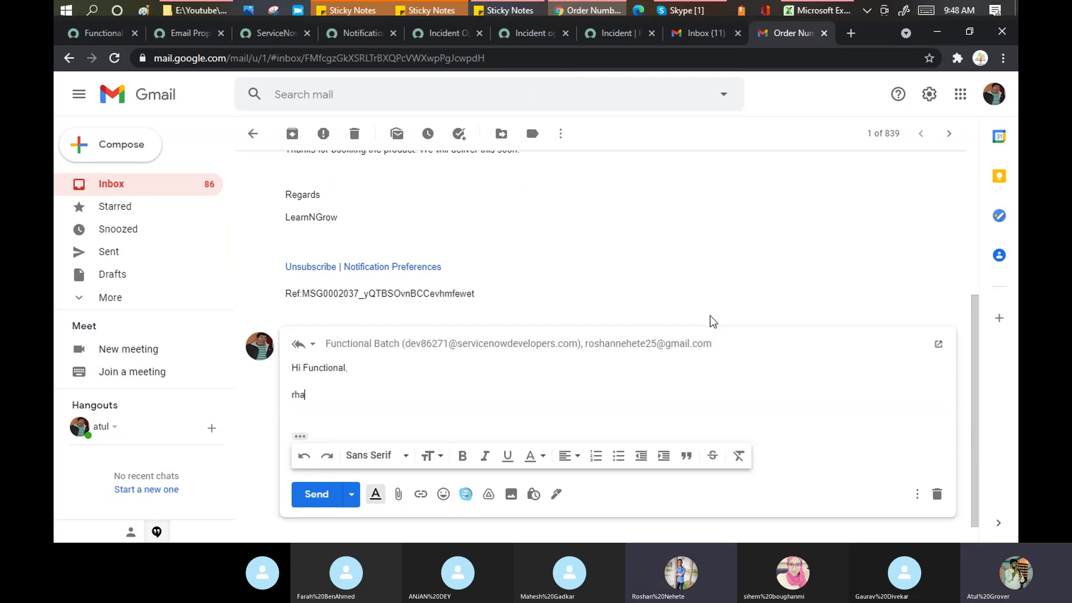
key(BackSpace)
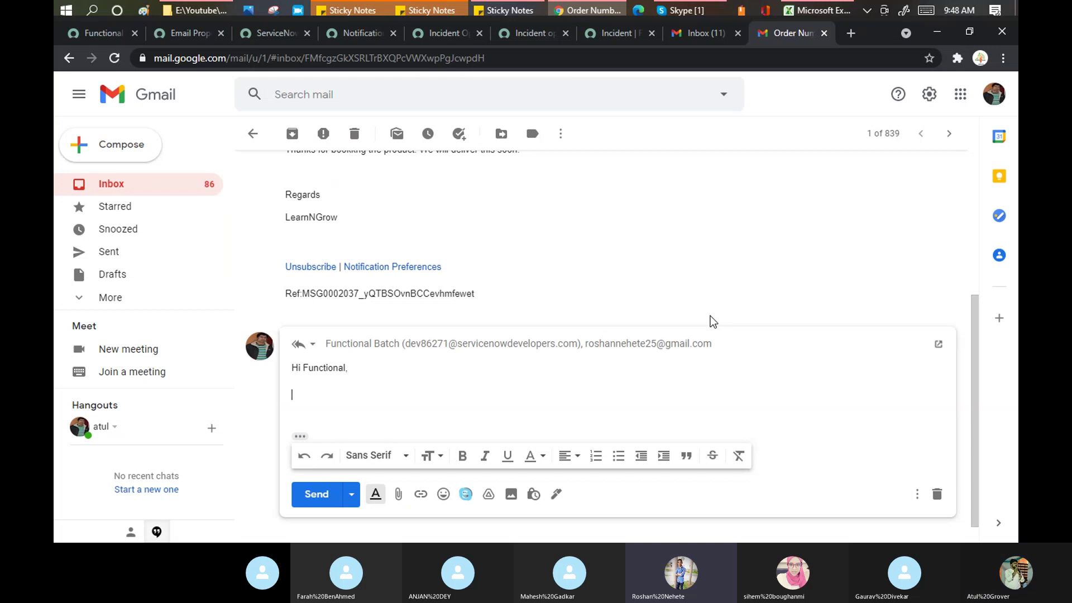
text(Tahnskd)
key(BackSpace)
key(BackSpace)
text(anskf ro feedback.)
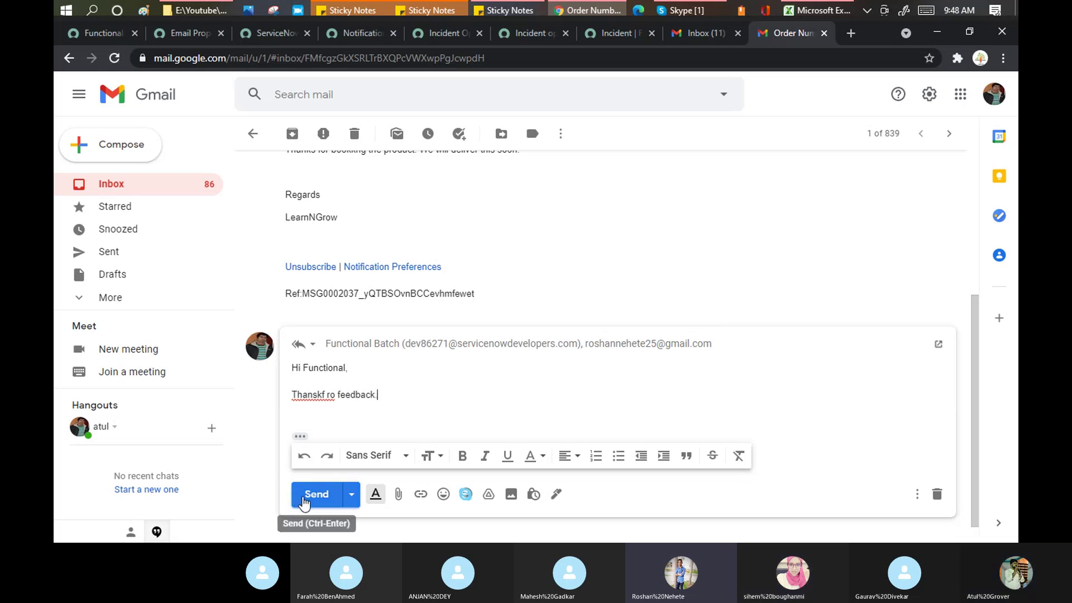
click(303, 502)
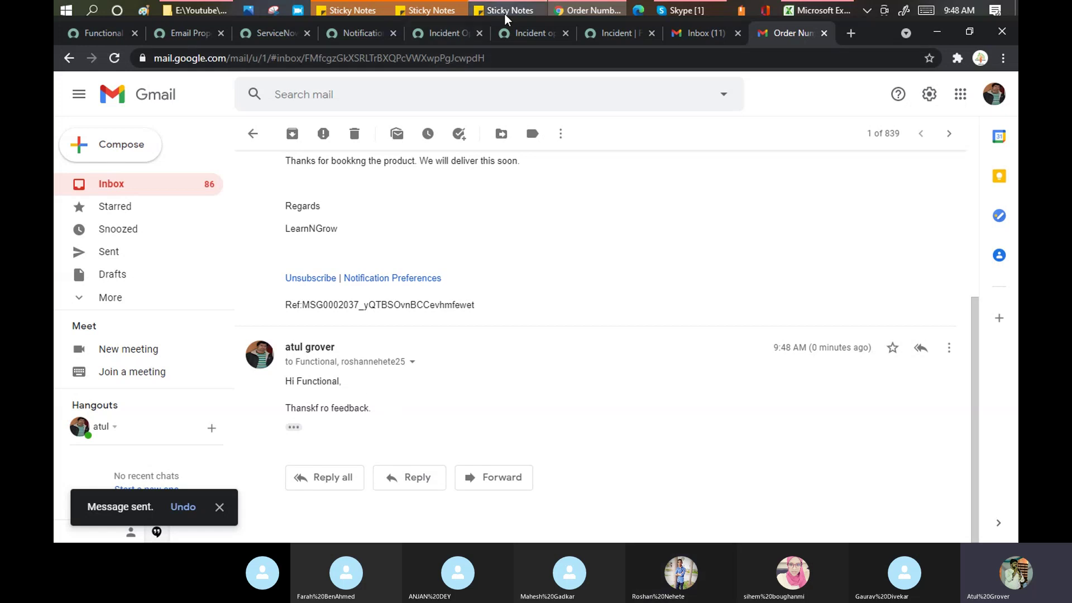
click(594, 35)
Step: Reload the incident and expand the sent 'Order Number Has been booked' email's details
right_click(291, 87)
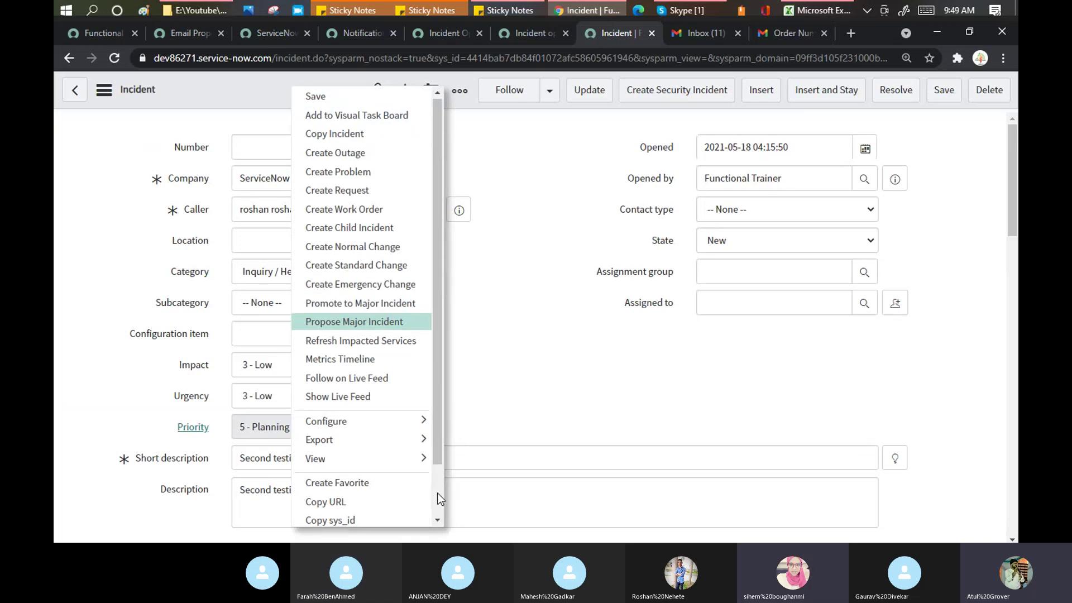
scroll(437, 493, down, 2)
click(333, 518)
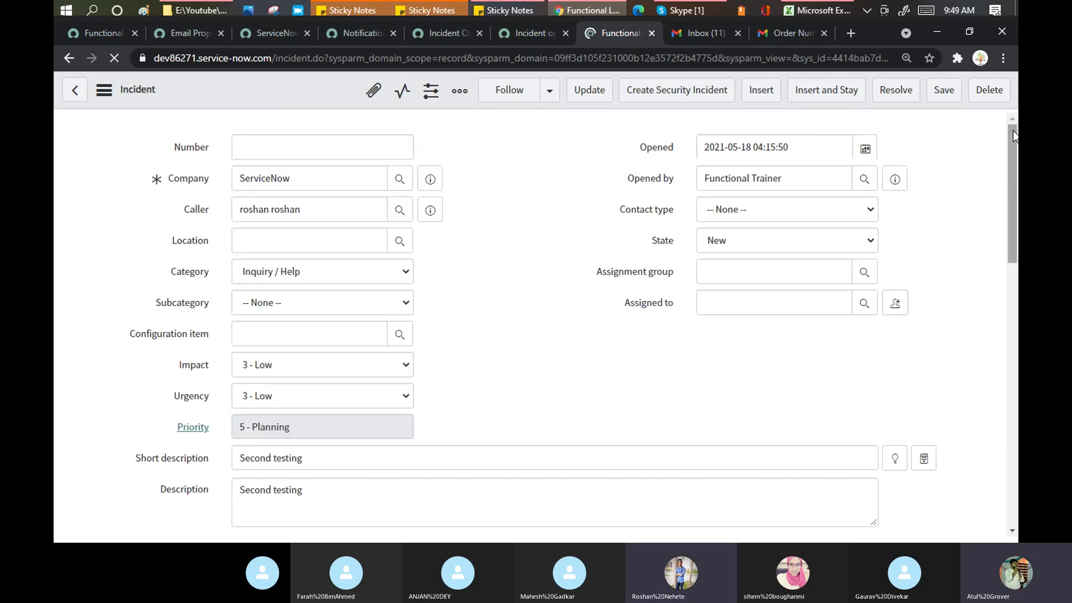
drag(1013, 136, 1016, 267)
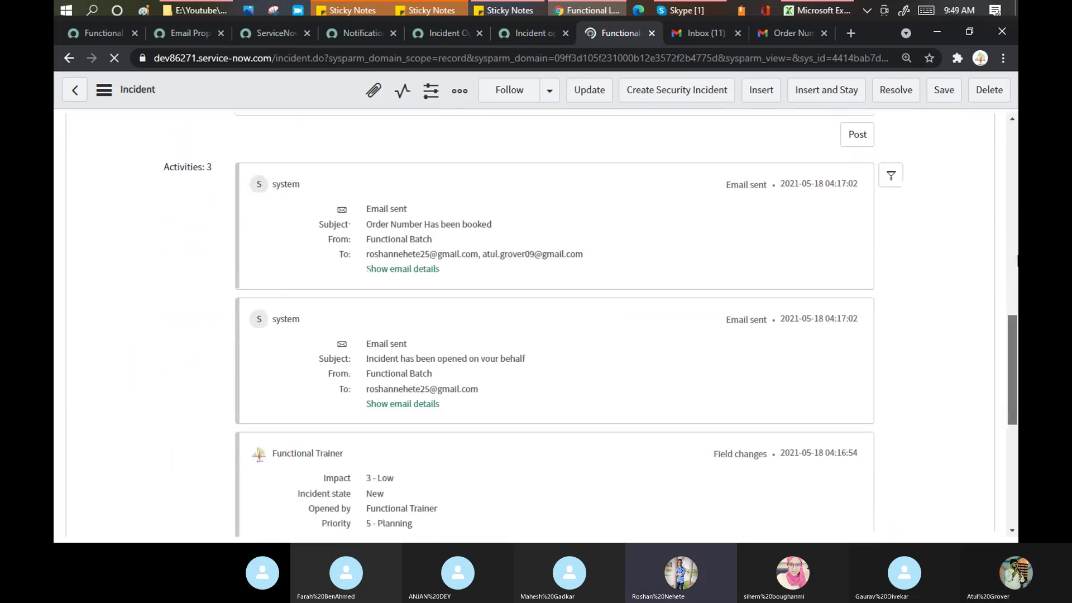
click(412, 271)
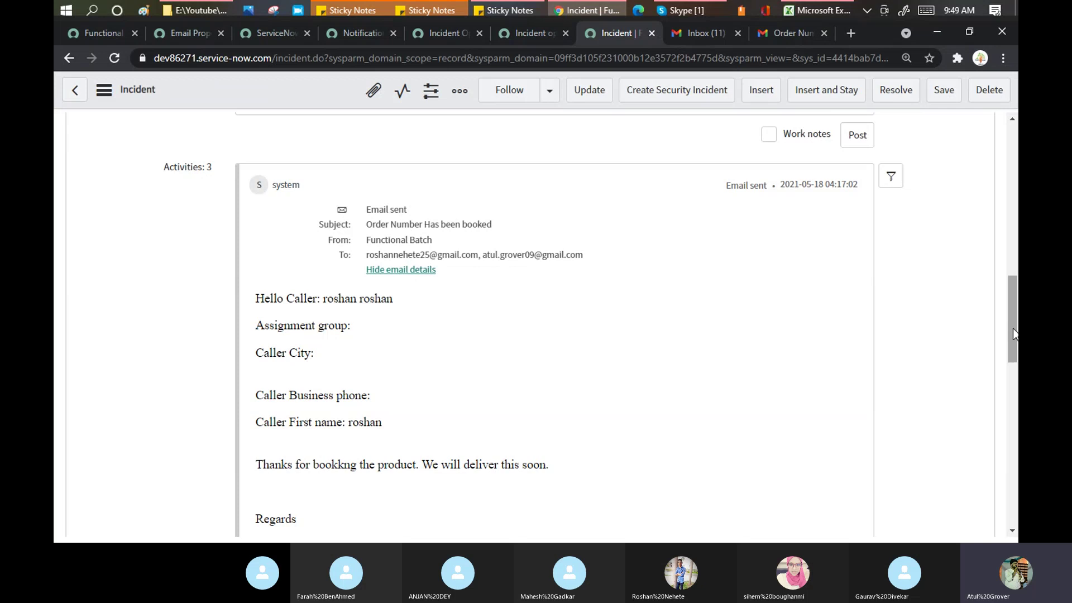
drag(1014, 333, 1002, 134)
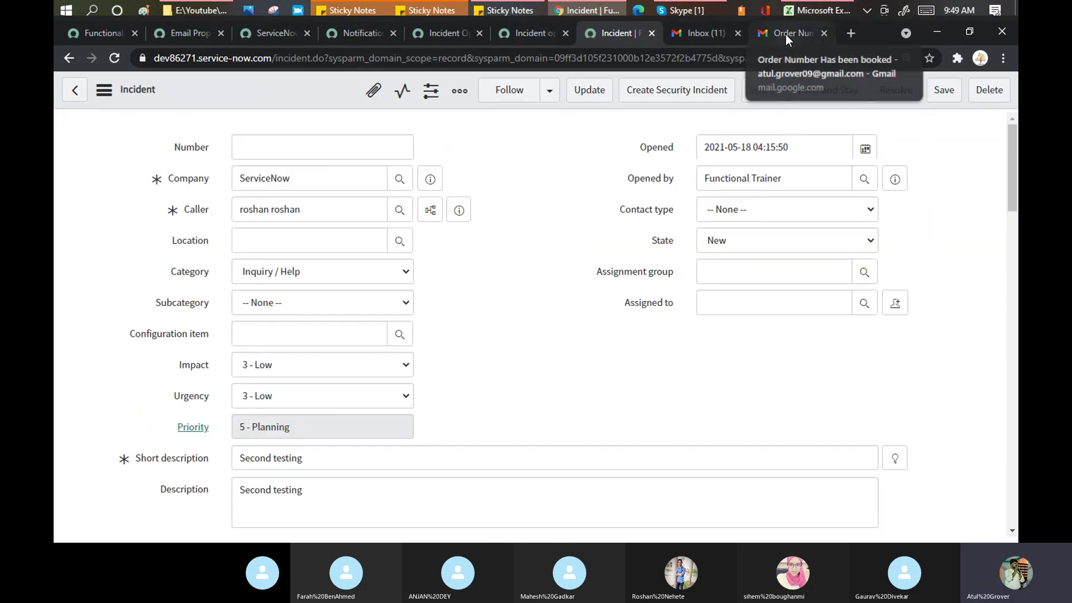
Step: Check the Gmail conversation and inbox, then return to the incident
click(785, 34)
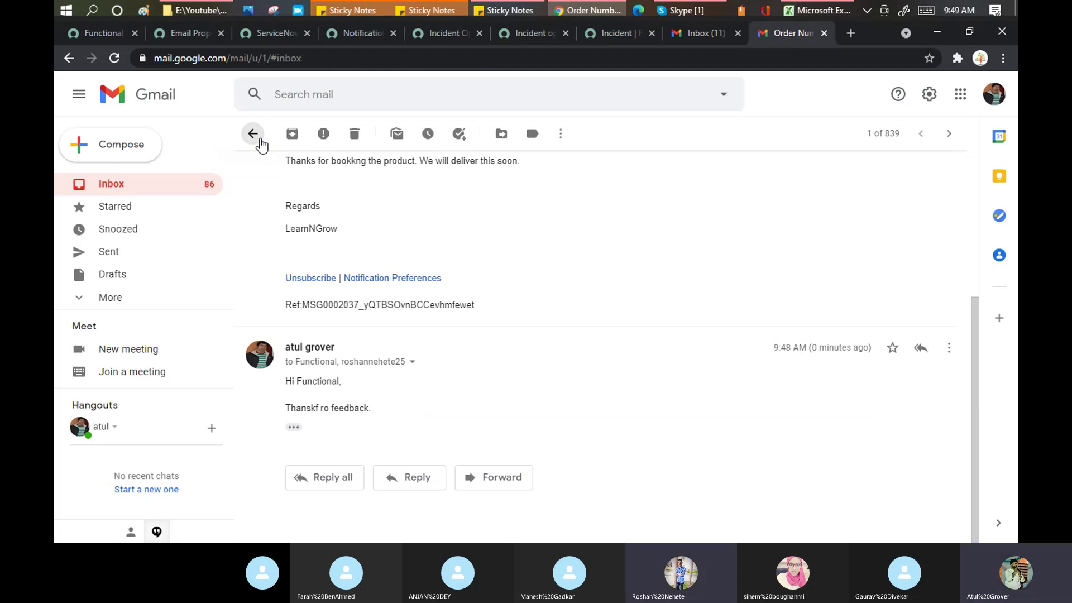
click(253, 134)
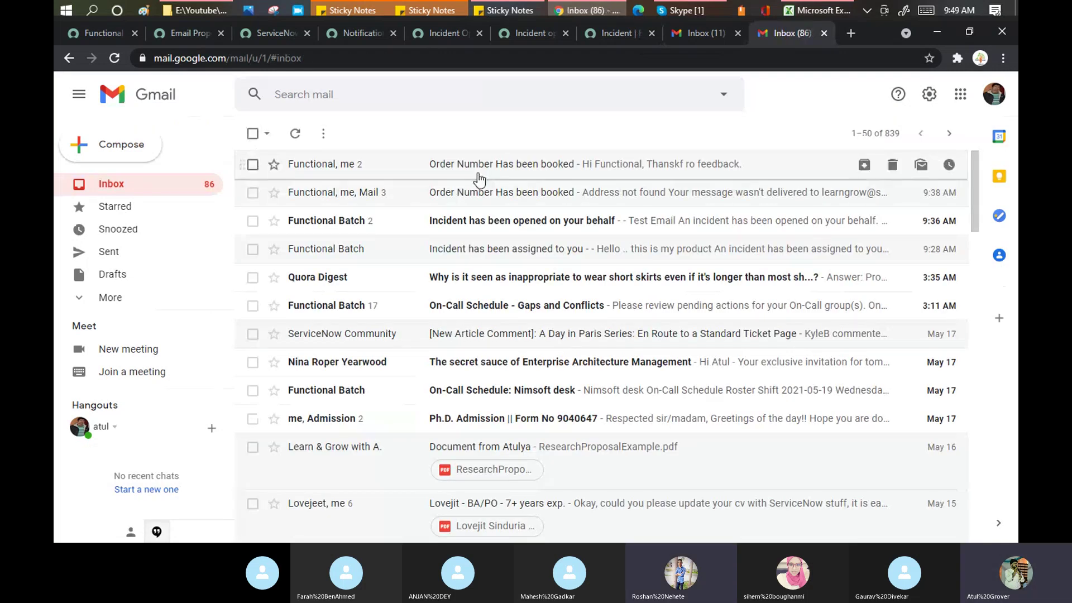
click(615, 34)
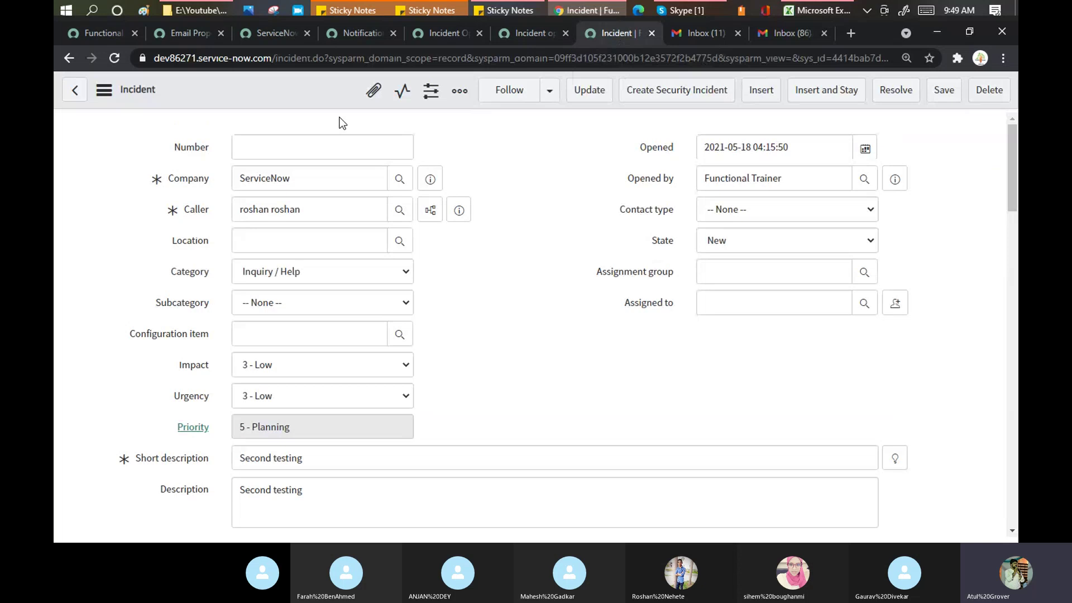
Step: Reload the incident form twice and review its three activity entries
right_click(327, 93)
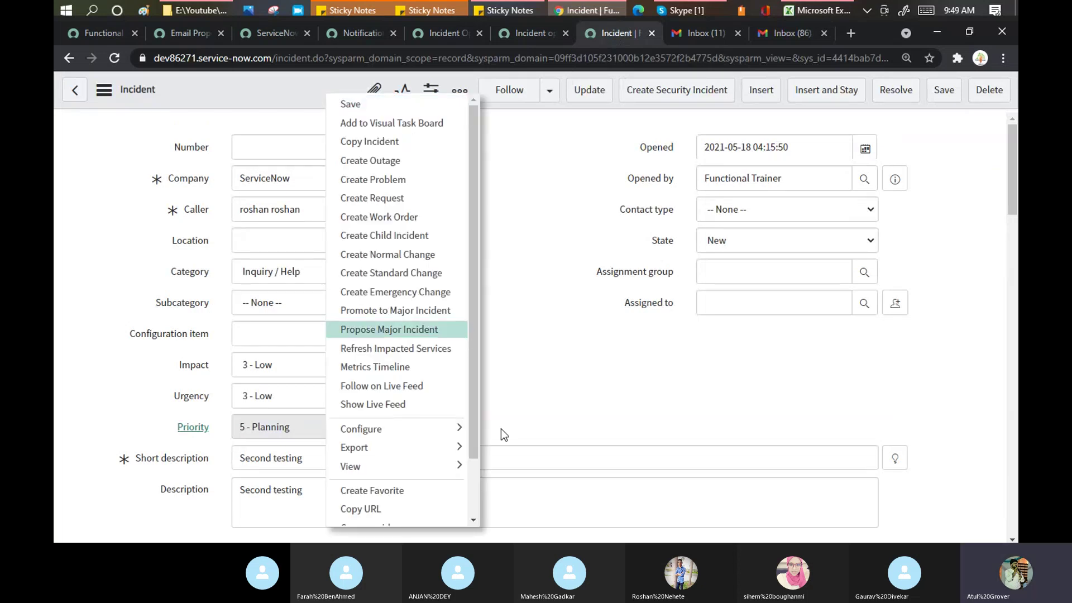
scroll(412, 503, down, 2)
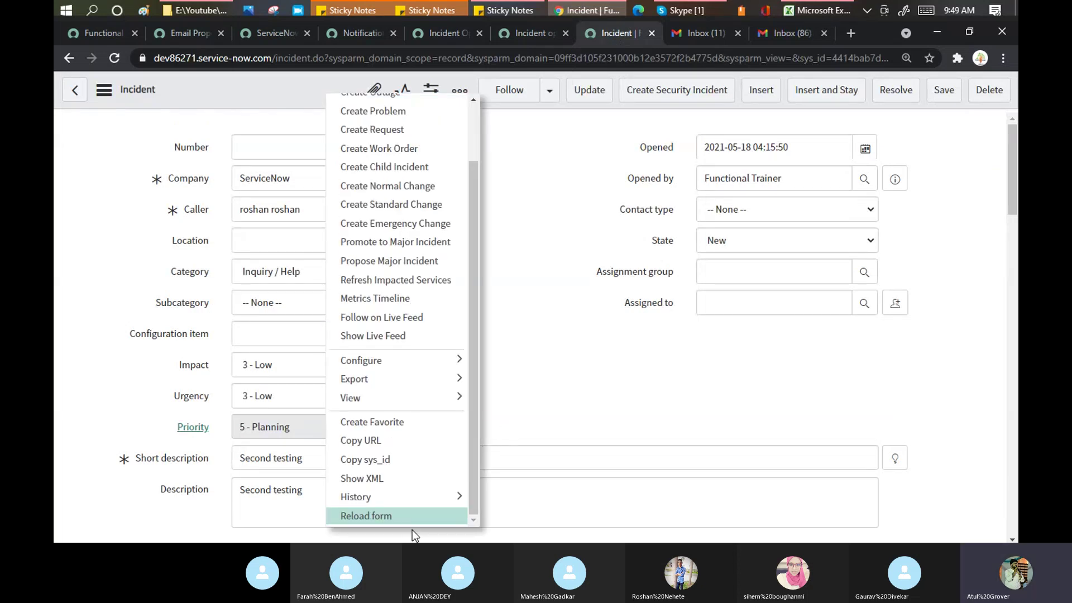
click(391, 524)
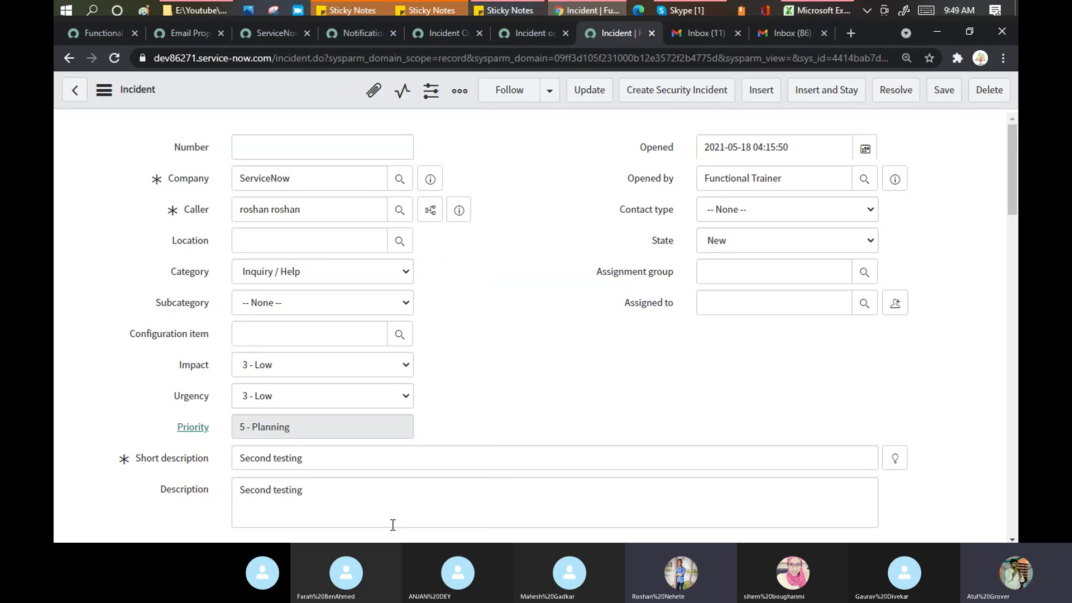
right_click(263, 86)
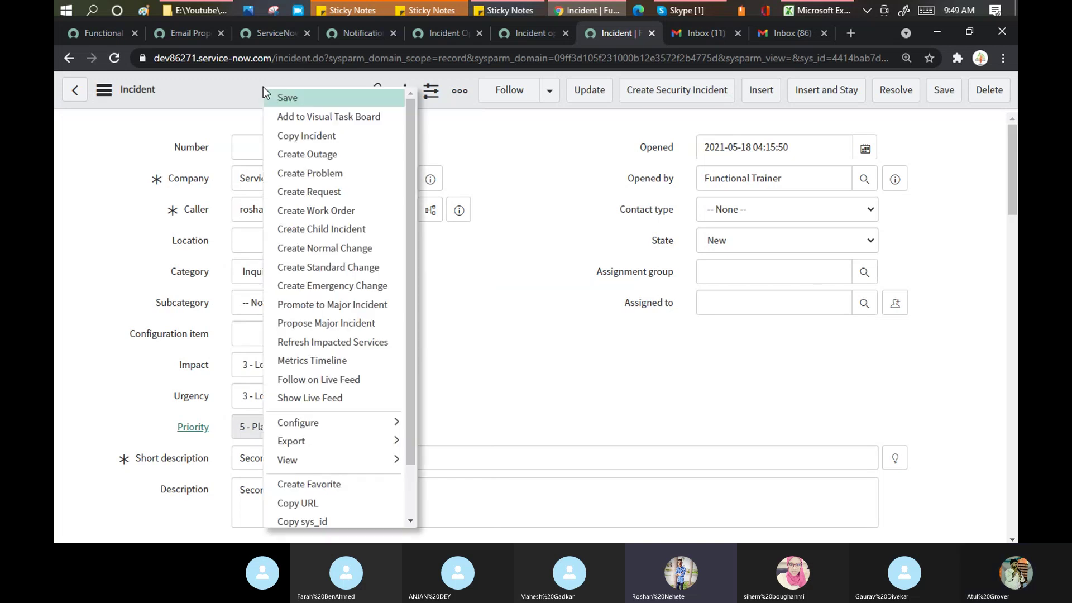
scroll(408, 240, down, 2)
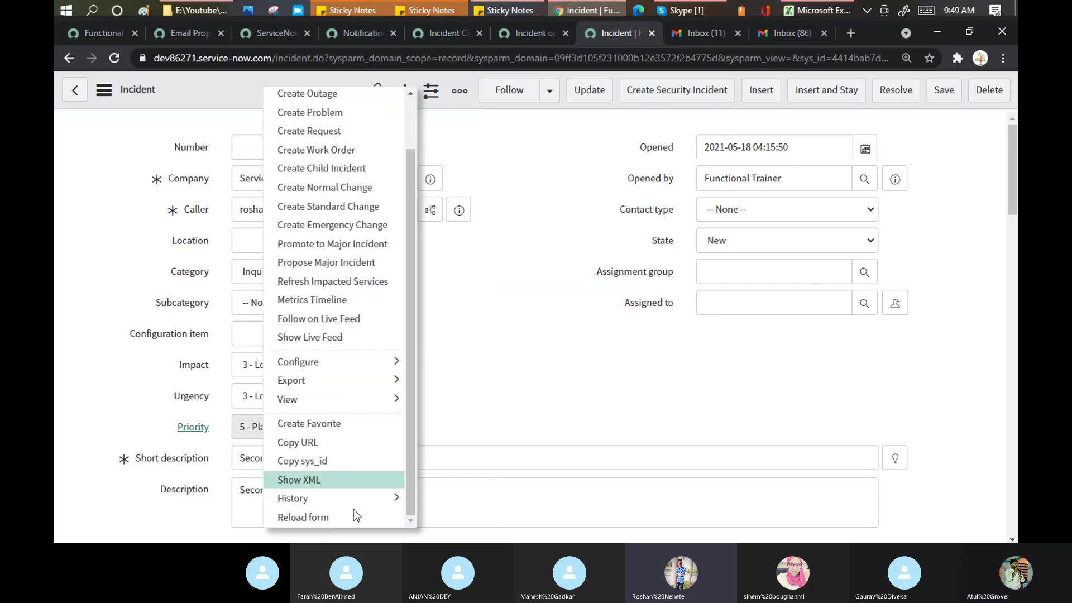
click(341, 520)
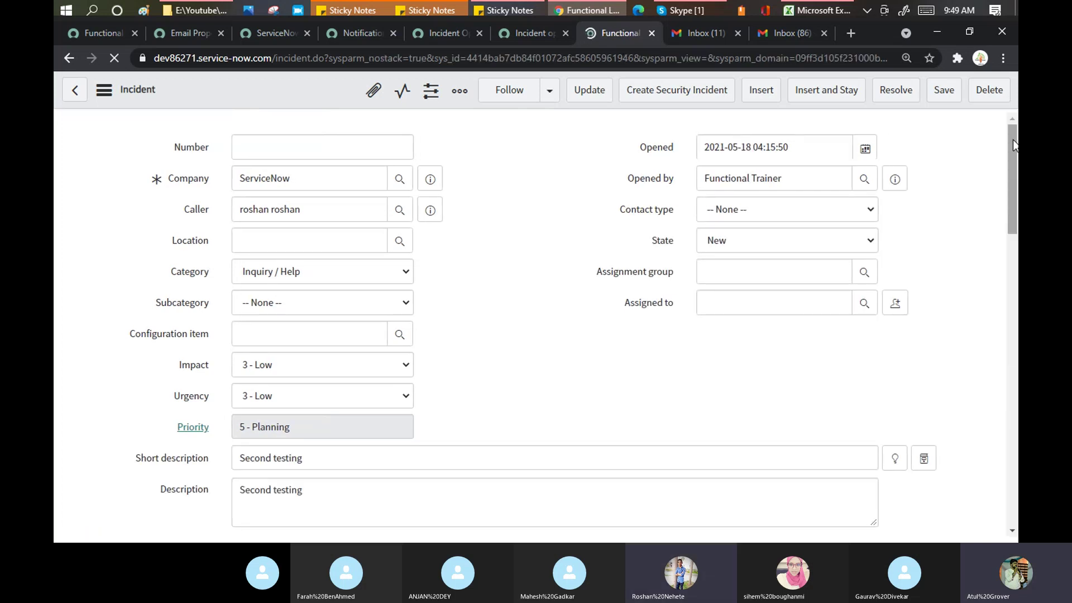
drag(1015, 146, 1017, 315)
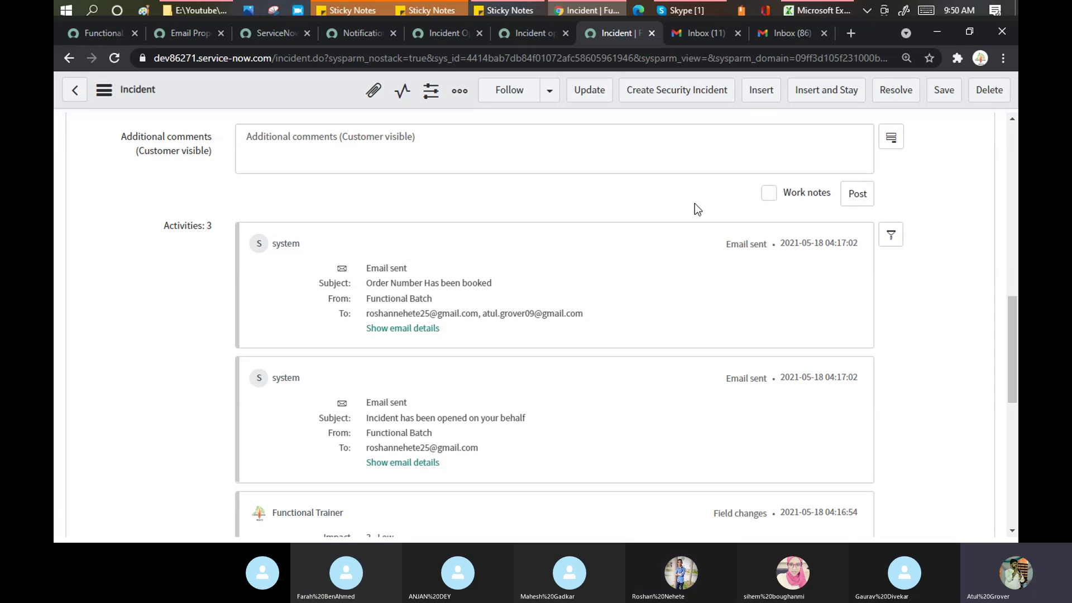
Step: Check Gmail for new replies, then reload the incident again to look for them
click(786, 34)
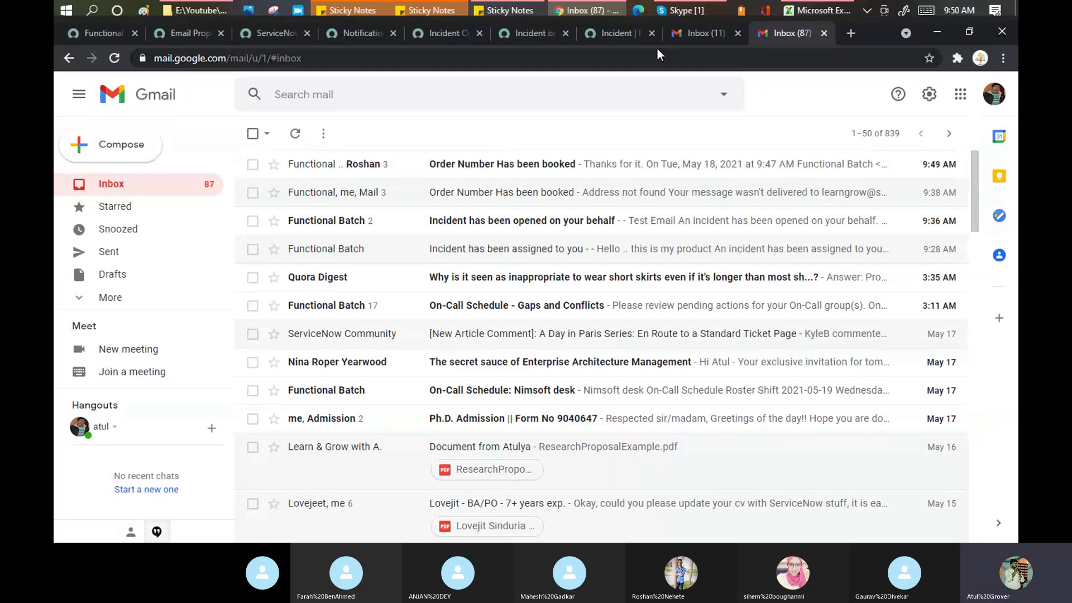
click(616, 35)
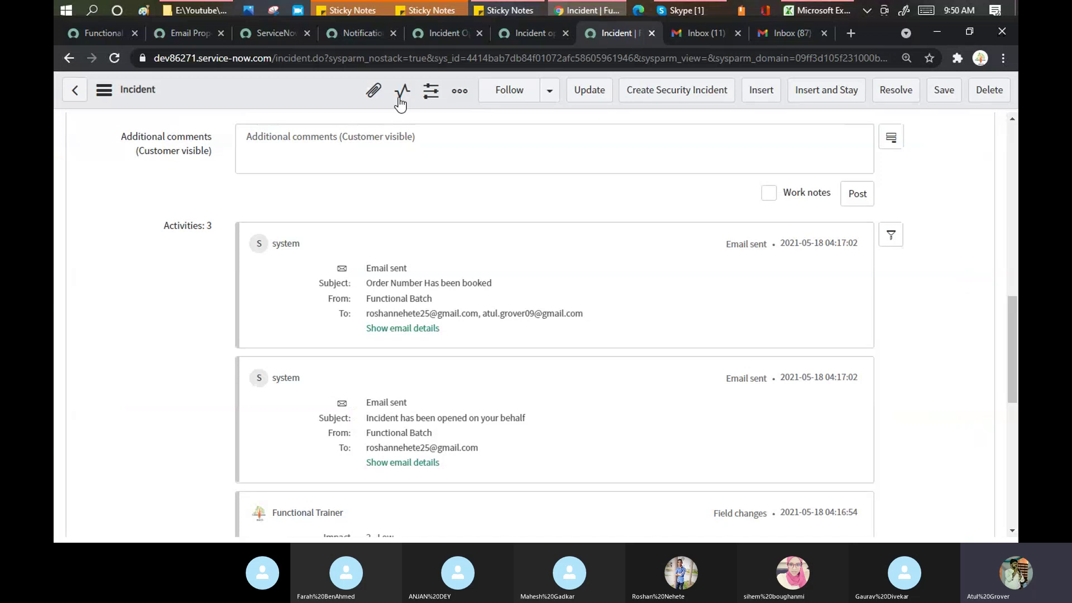
right_click(302, 90)
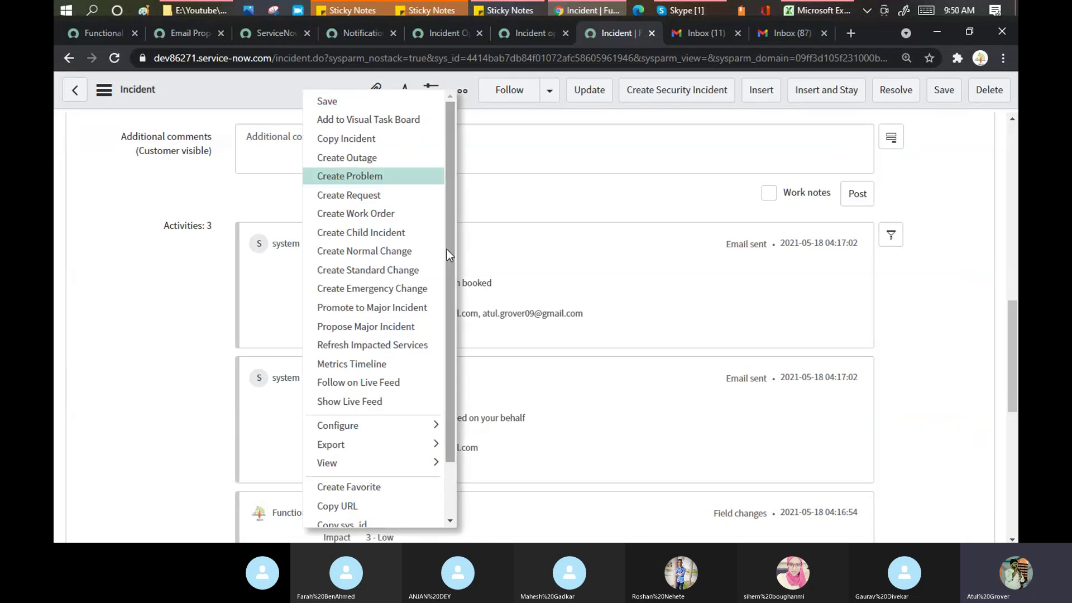
drag(447, 249, 458, 368)
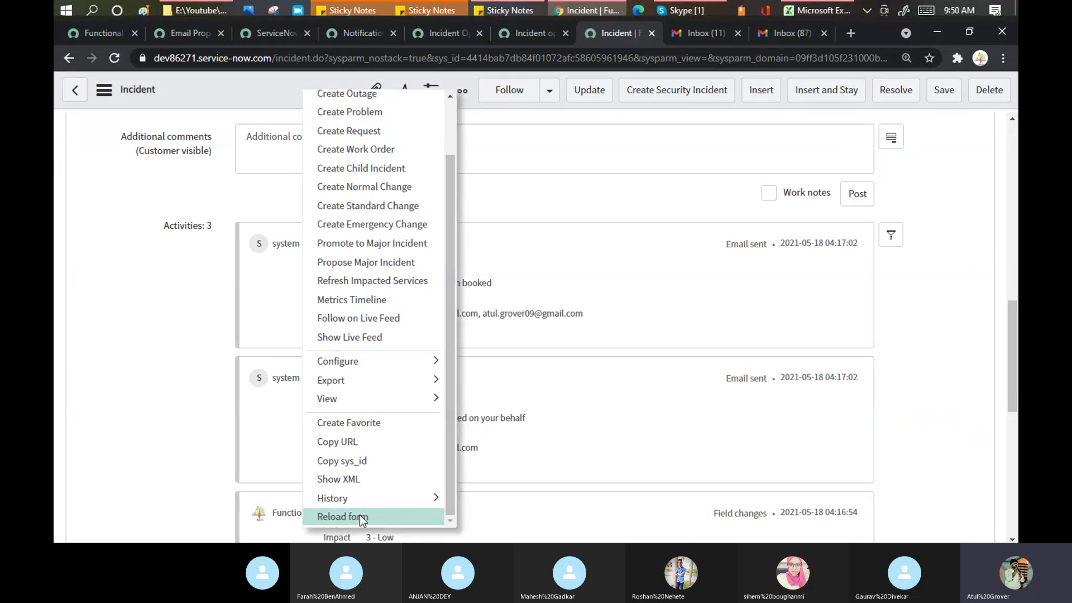
click(360, 517)
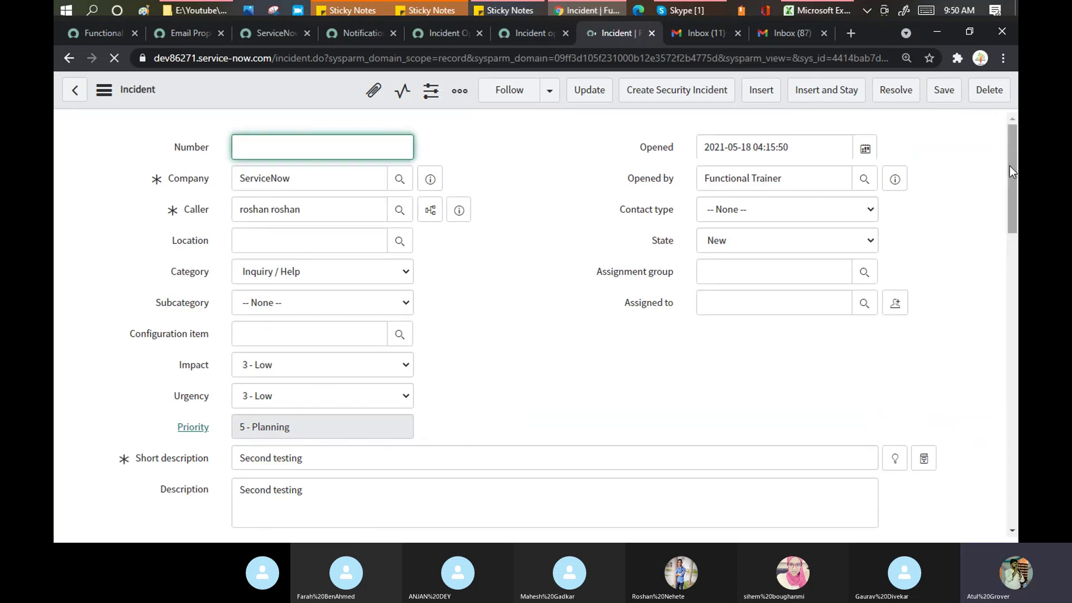
drag(1009, 166, 1017, 373)
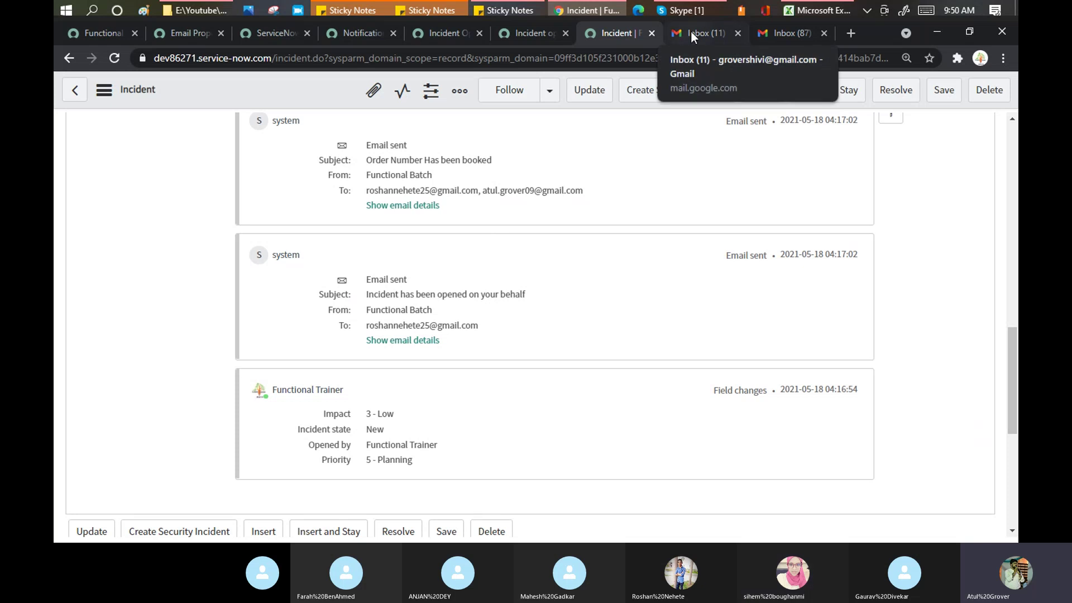
Step: Open the newest 'Order Number Has been booked' thread to find the 'Thanks for it.' reply
click(780, 26)
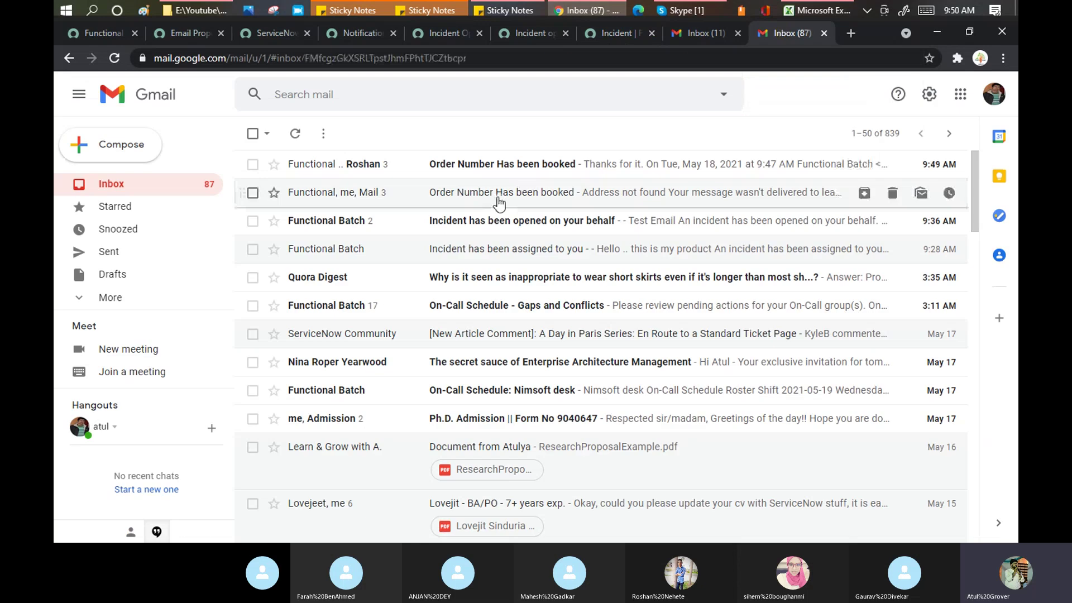
click(495, 201)
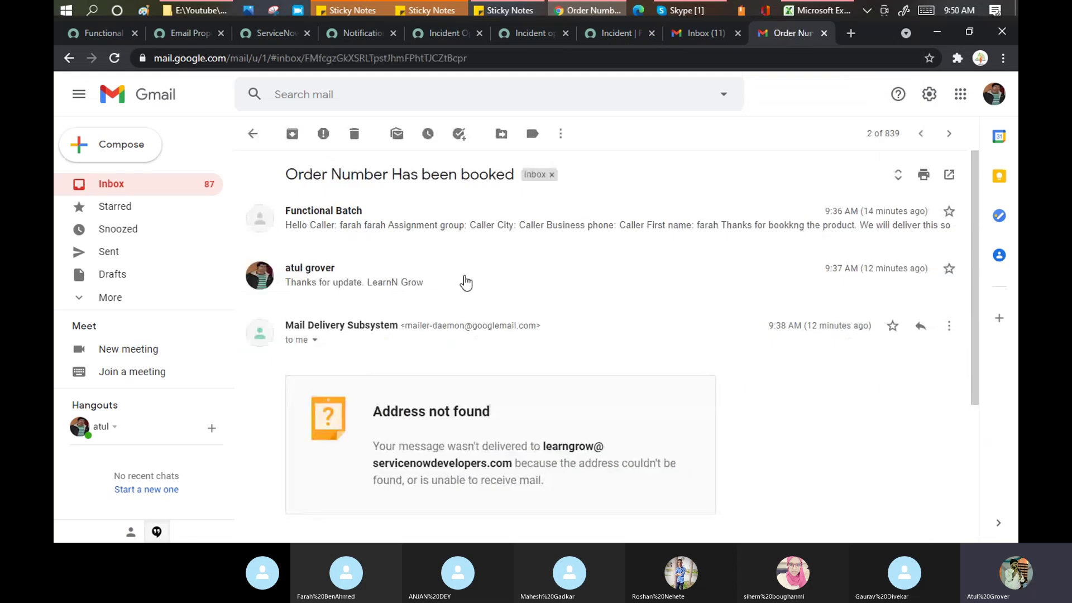
click(250, 140)
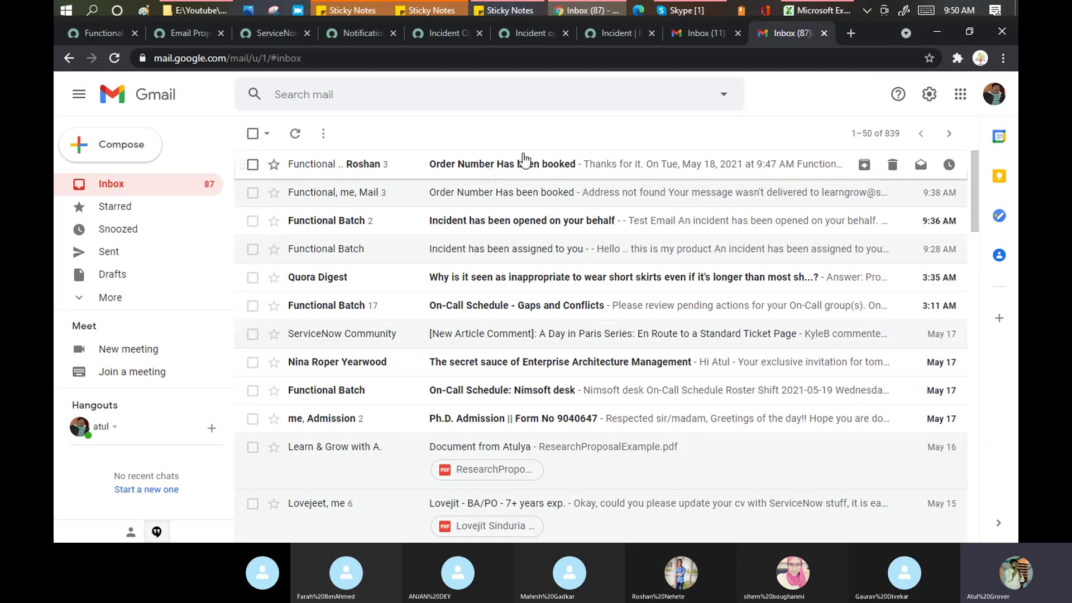
click(524, 159)
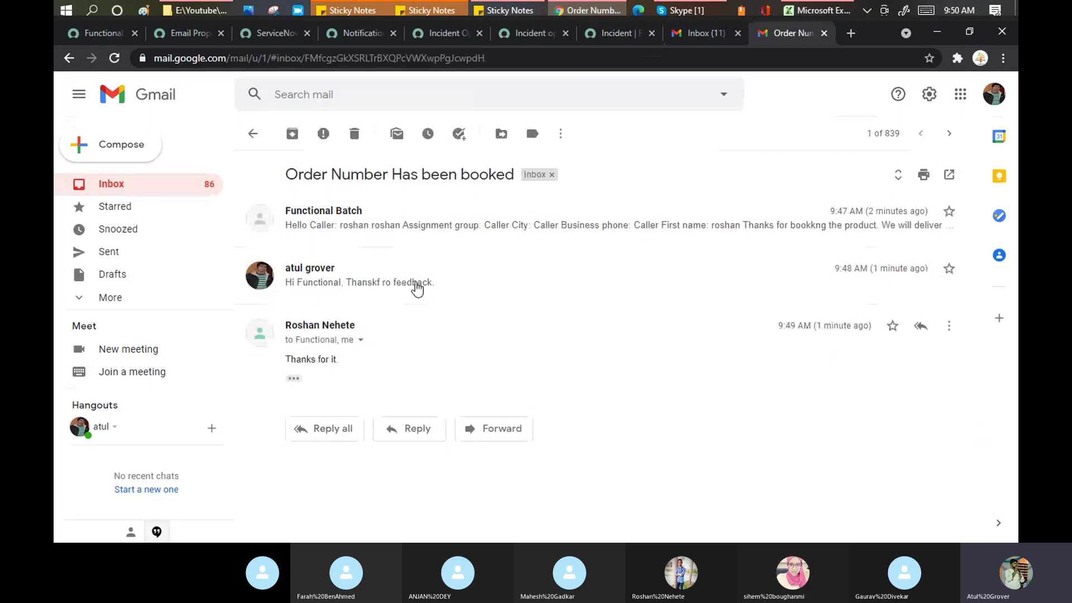
click(623, 32)
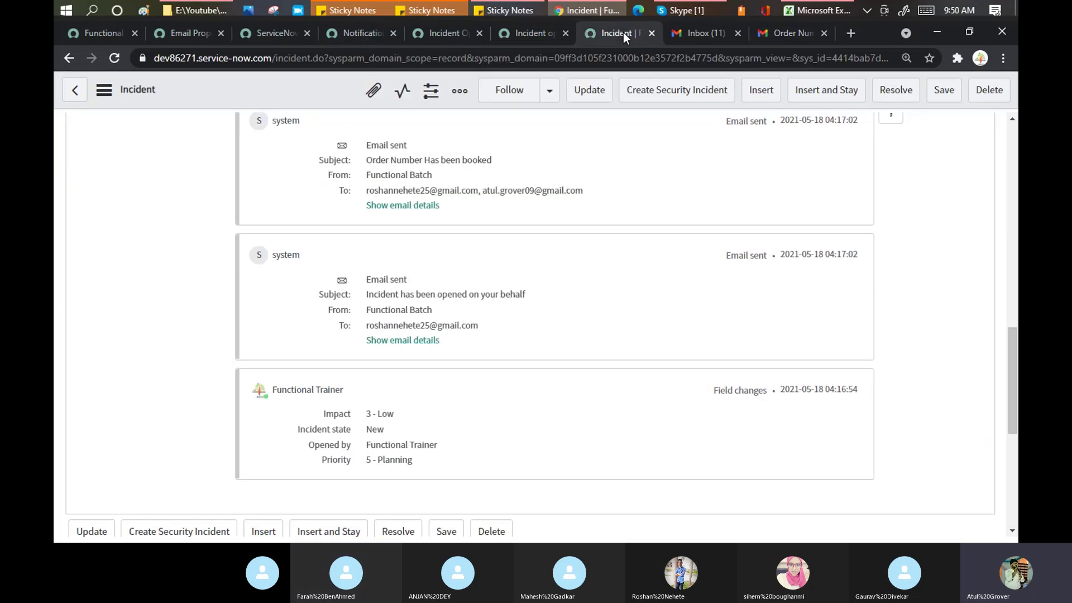
Step: Bring back the Functional Batch notification record showing its user email and Caller recipients
click(1013, 138)
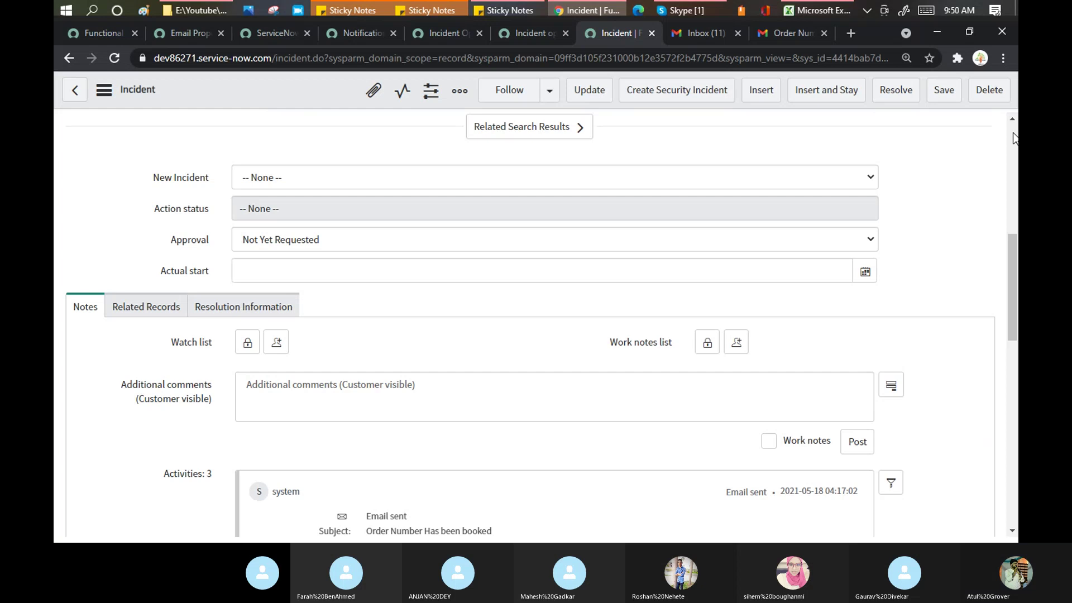
click(1013, 134)
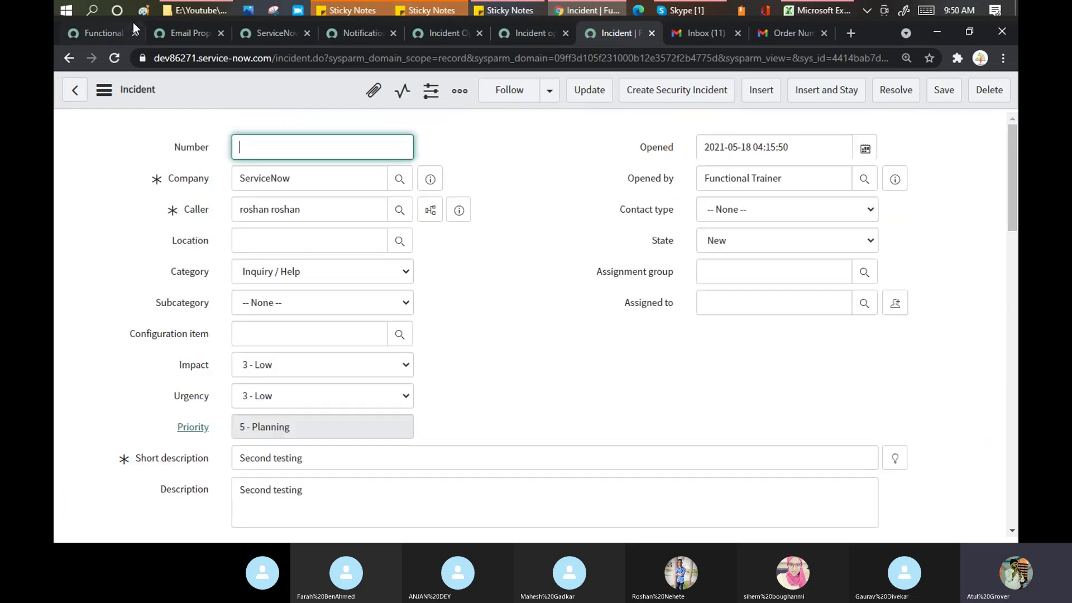
click(91, 34)
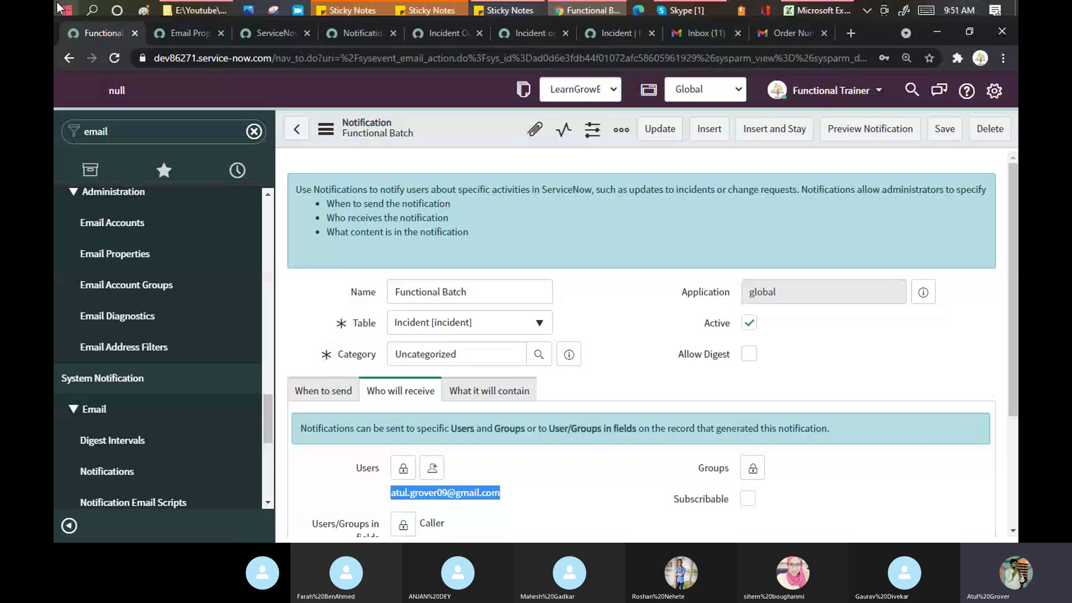
Step: Search the navigator for 'logs', then 'emails', and open System Logs > Emails listing today's nine emails
click(138, 137)
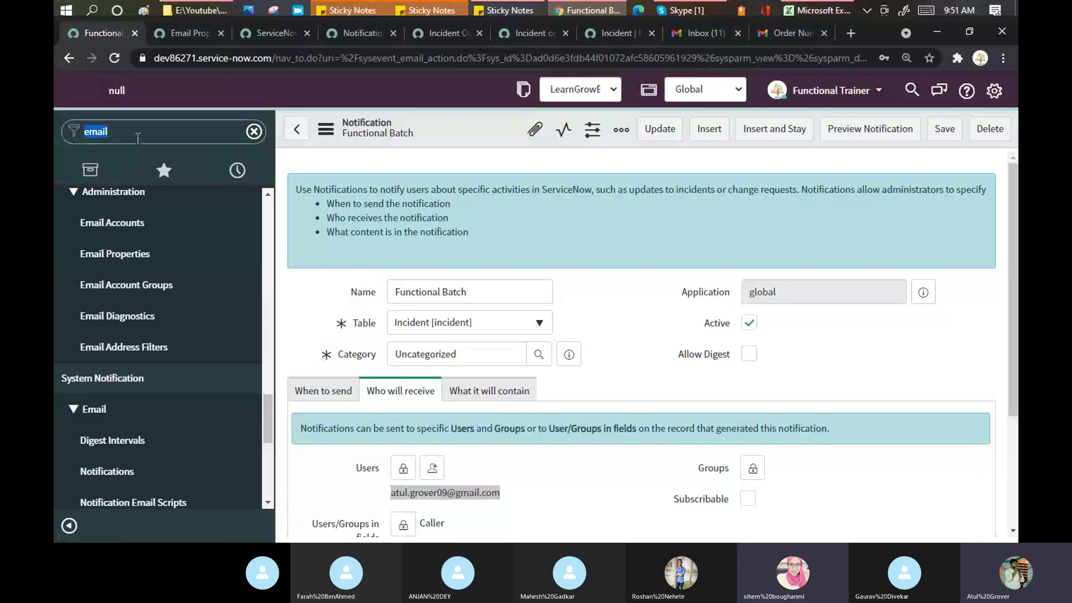
text(lo)
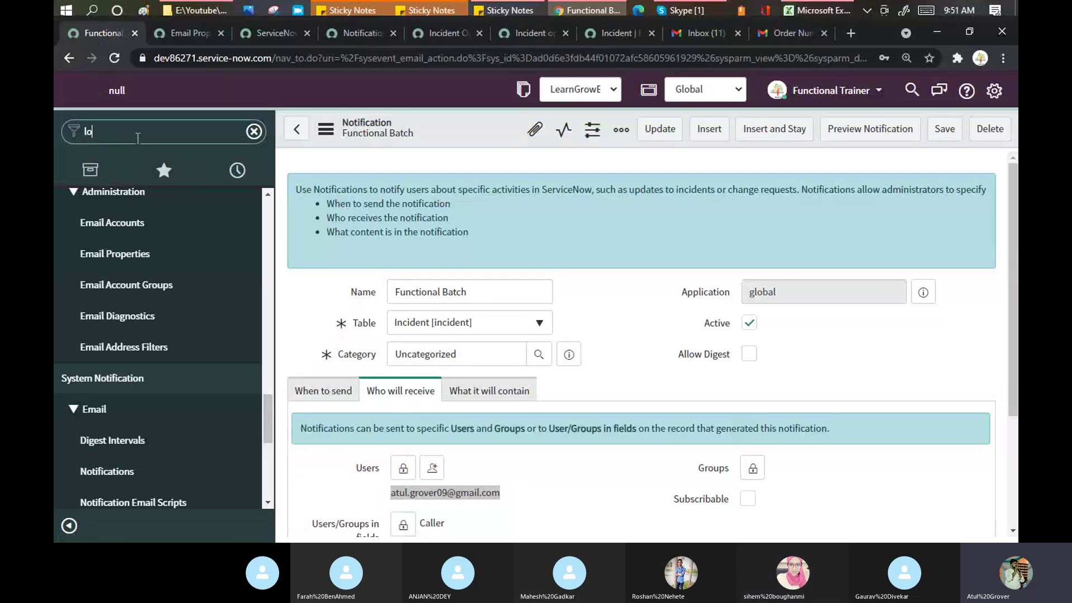
text(gs)
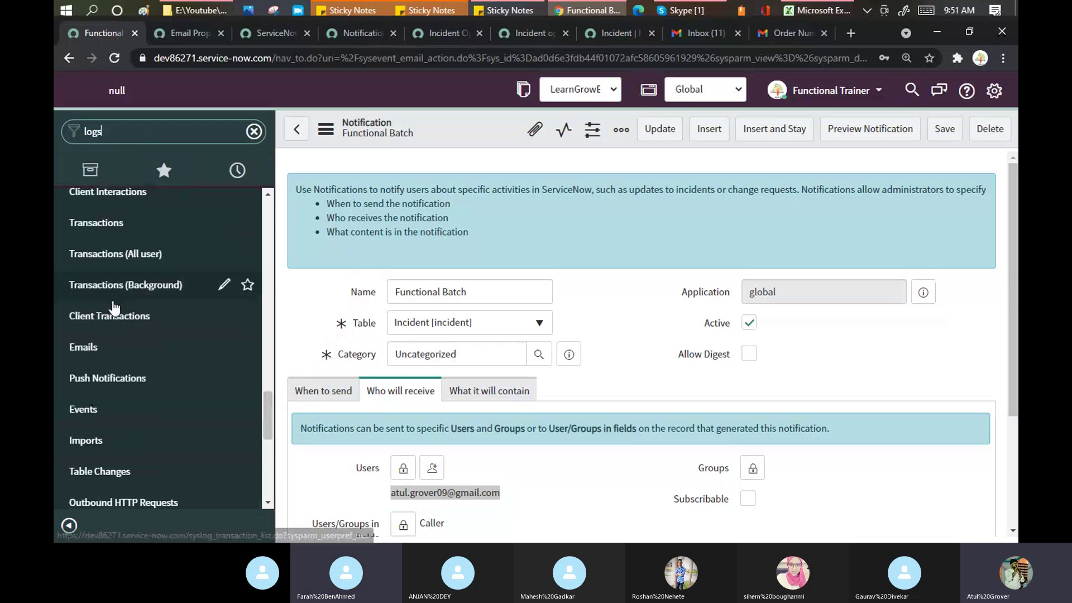
click(268, 193)
click(268, 193)
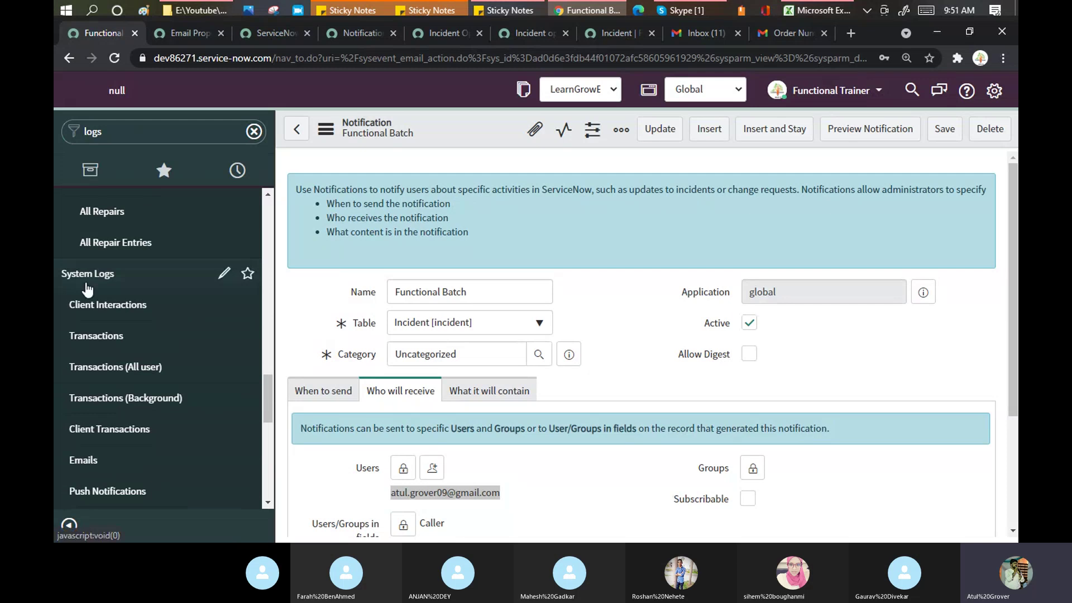
click(126, 133)
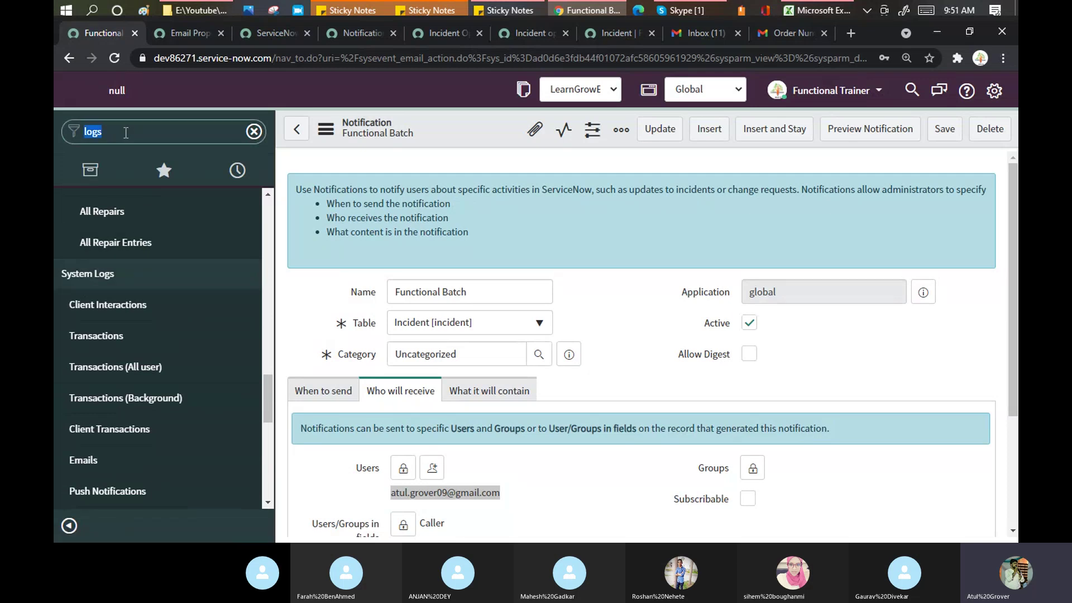
text(emails)
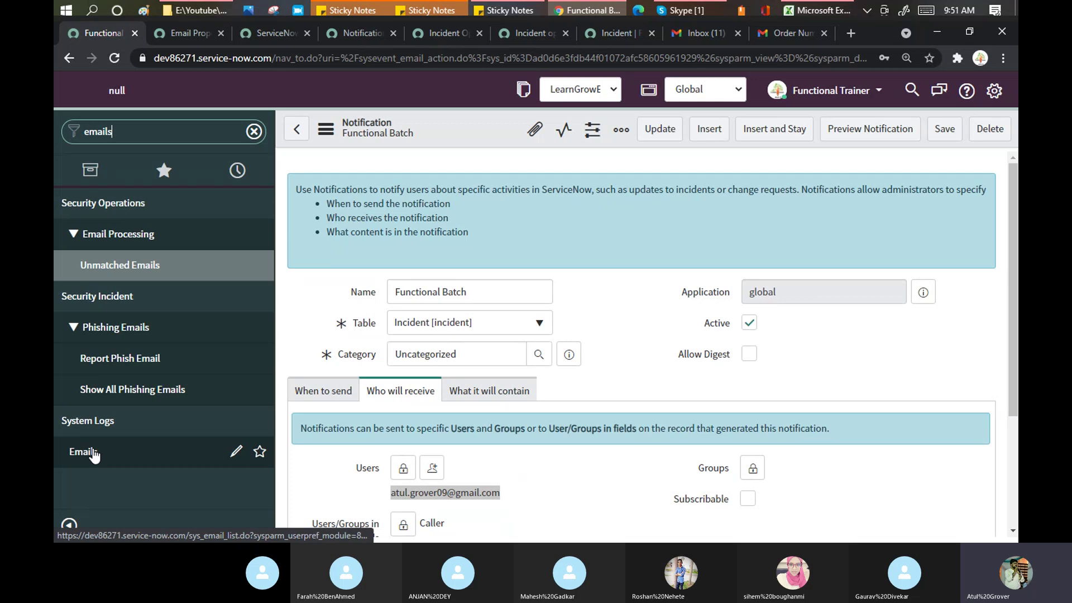
click(92, 451)
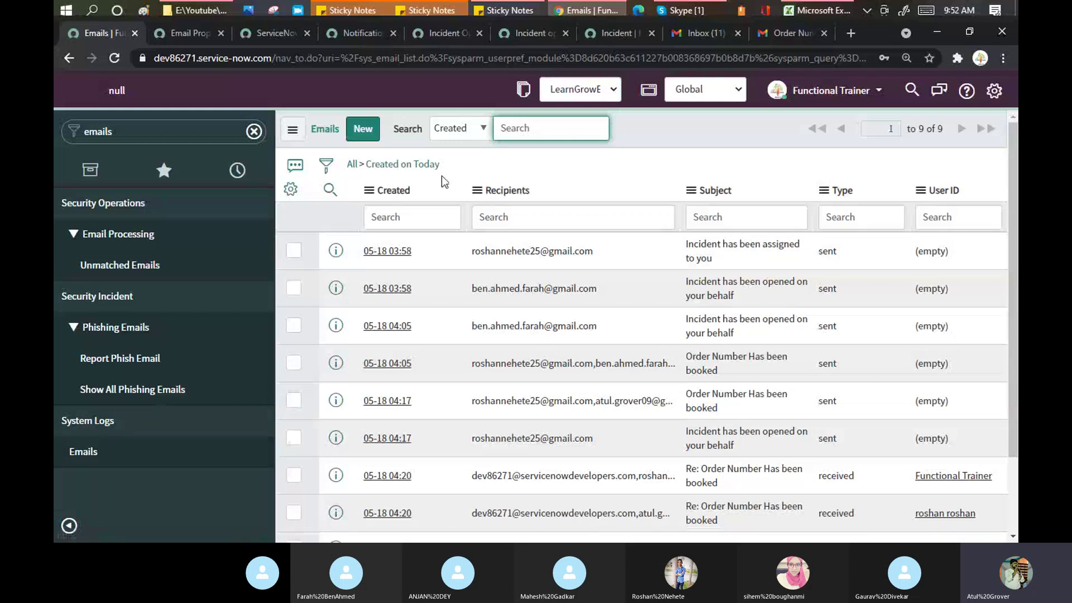
Step: Scroll the Emails list and remove the today filter to show all 1,183 emails, then reopen Emails
click(454, 166)
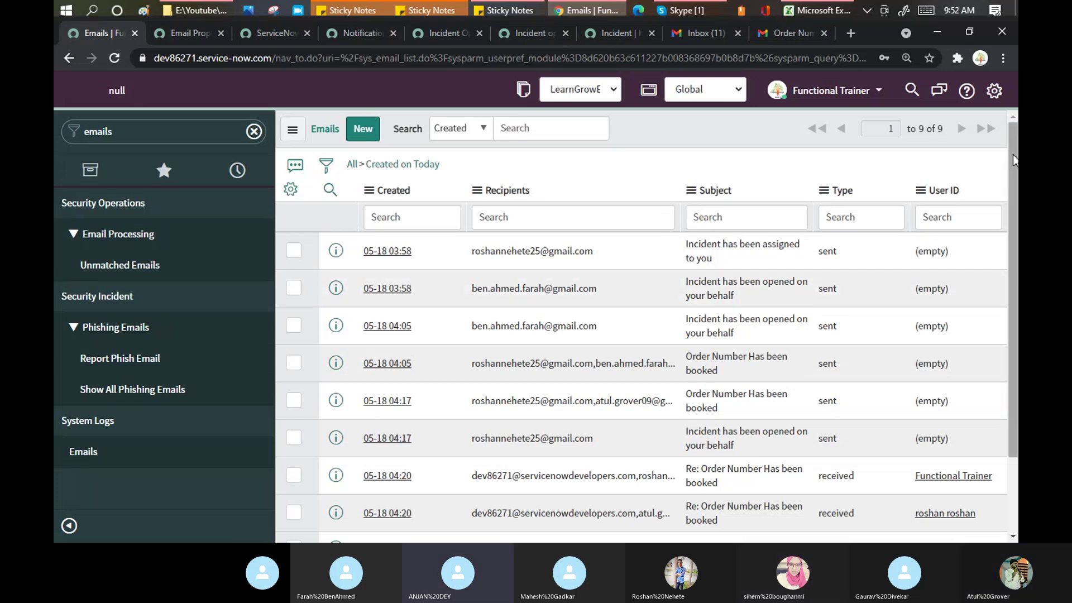
drag(1015, 160, 1017, 201)
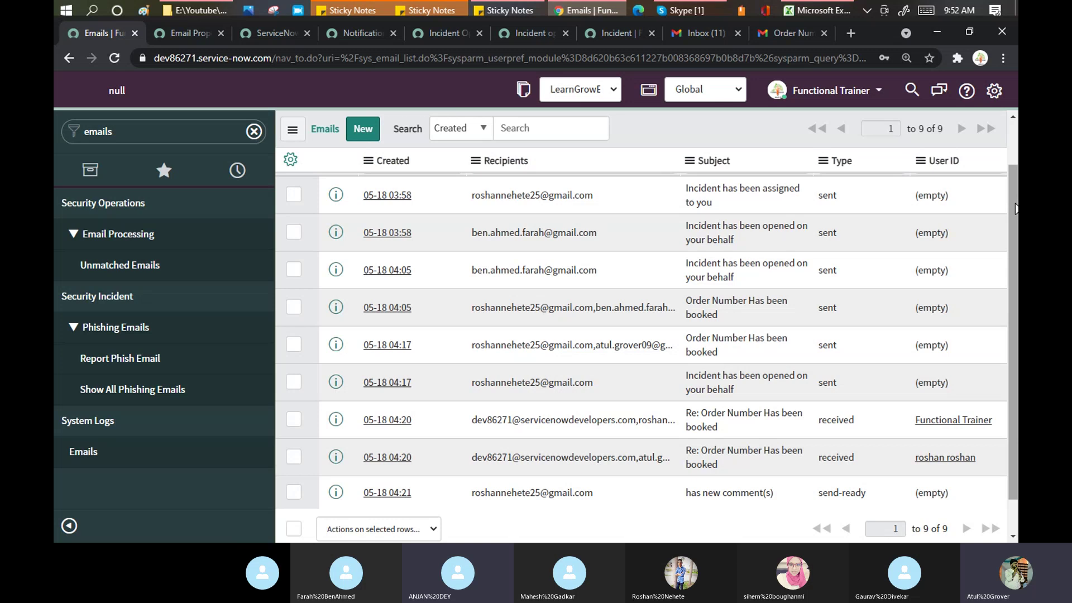
drag(1013, 220, 1015, 165)
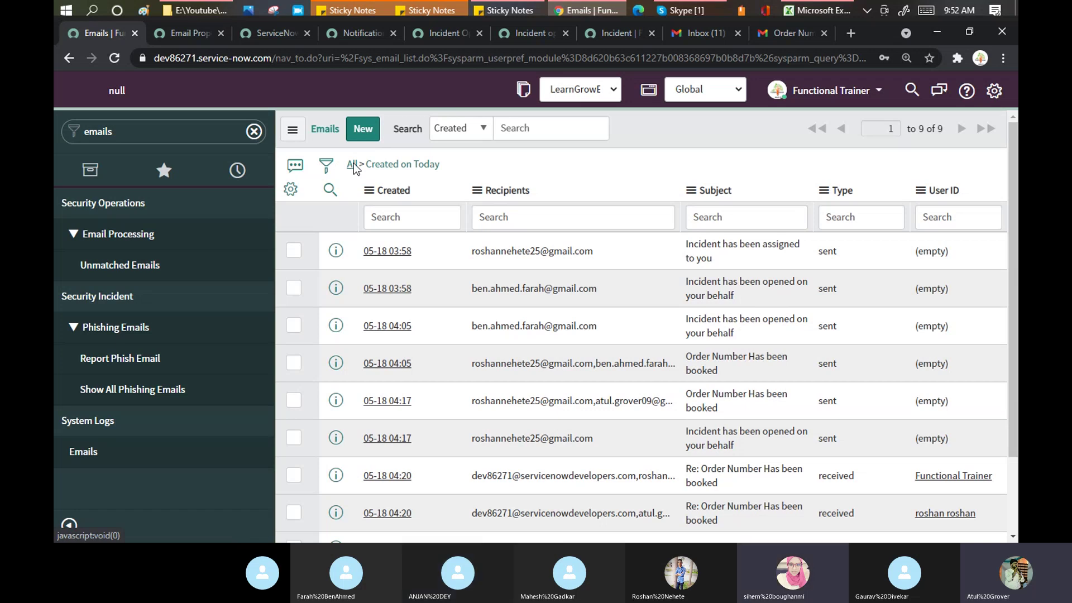
click(354, 167)
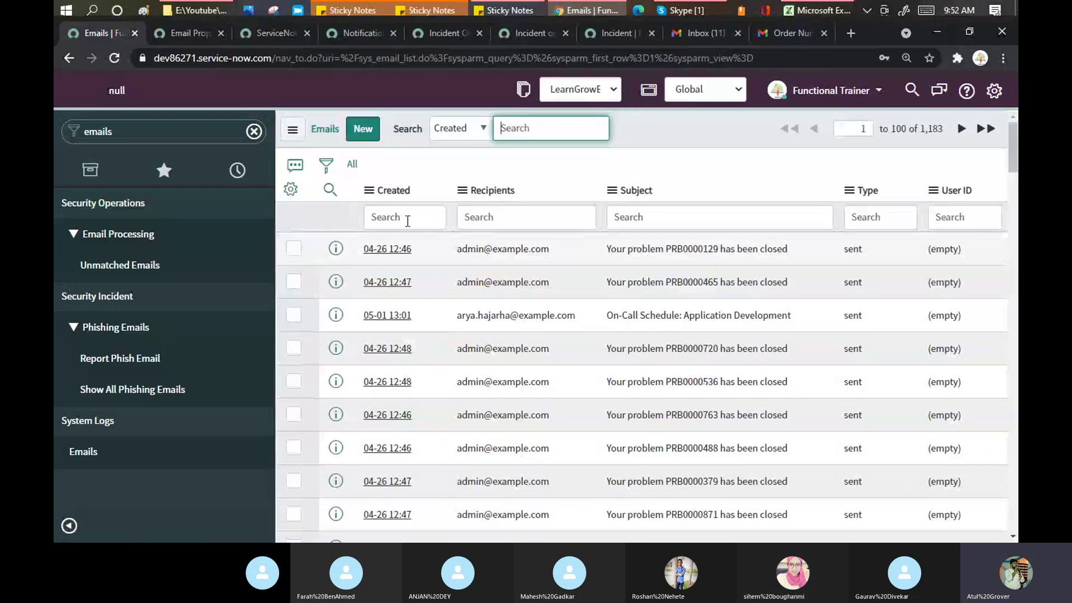
click(78, 458)
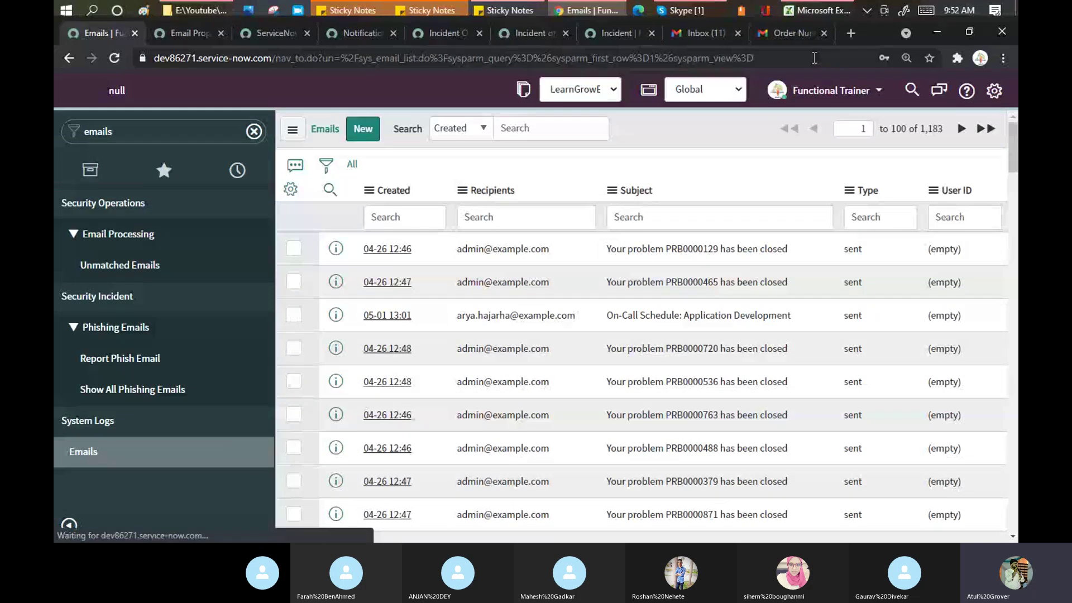
Step: Reload the 'Second testing' incident and scroll down to its Activities
click(619, 35)
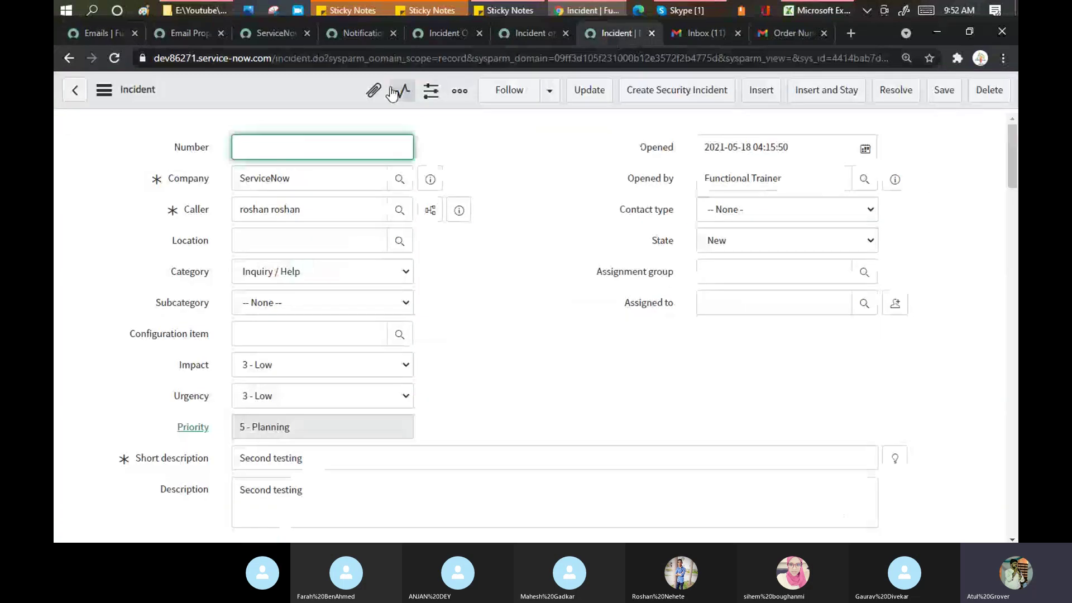
click(316, 57)
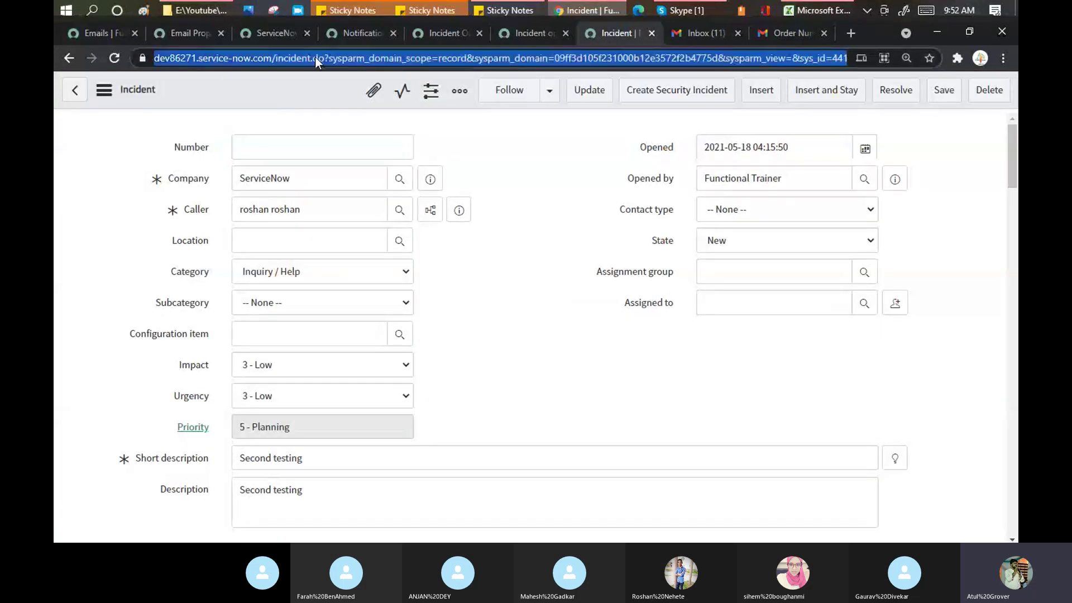
key(Return)
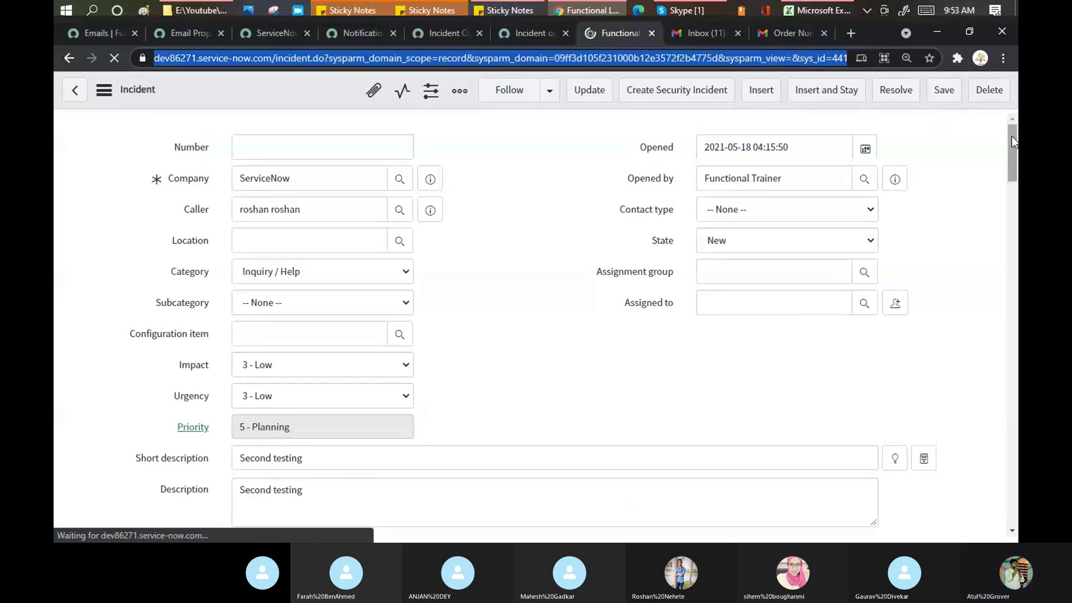
drag(1011, 136, 1017, 250)
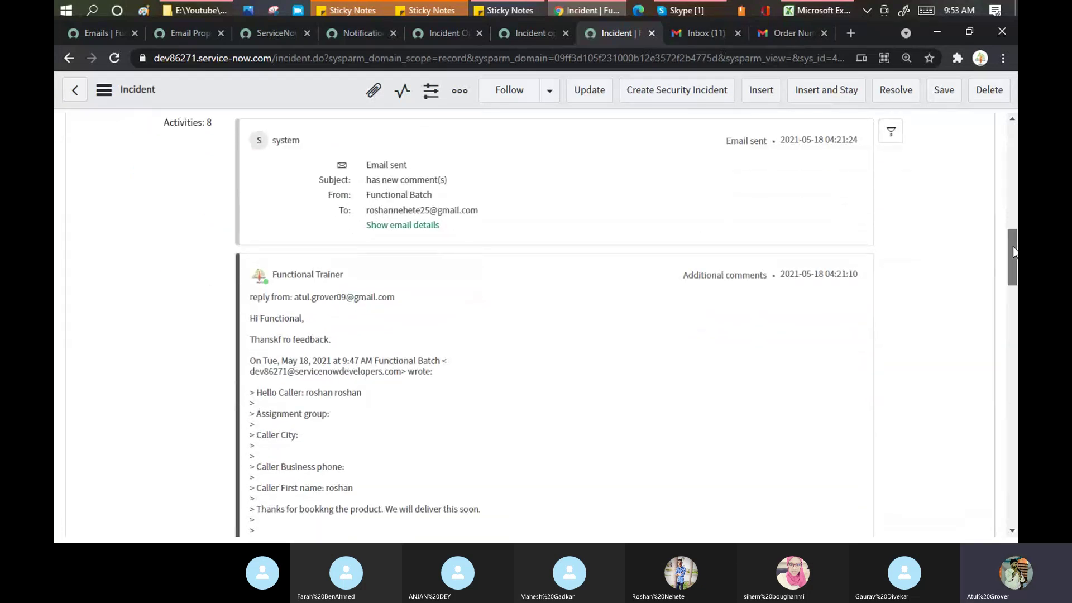
drag(1017, 251, 1017, 387)
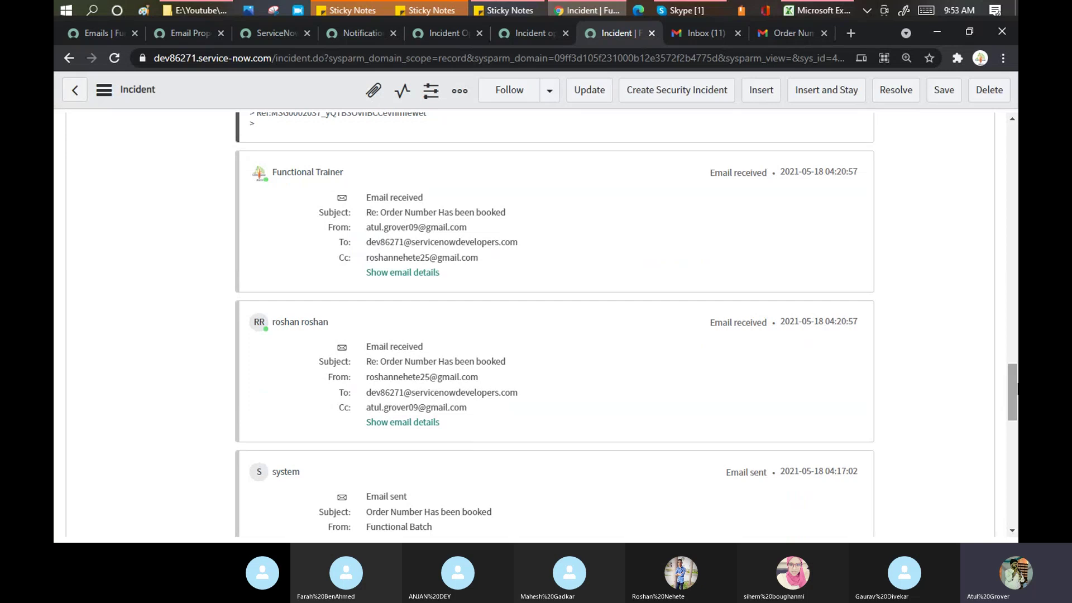
drag(1017, 387, 1015, 330)
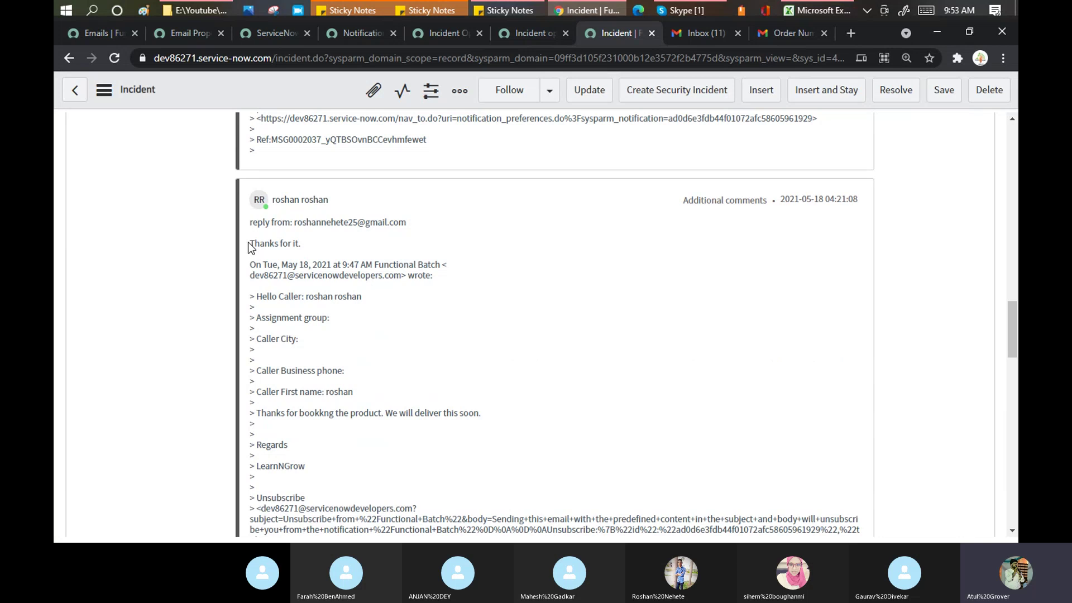
Step: Review the emailed replies in Activities, highlighting the 'Thanks for it' and Functional Trainer replies
drag(248, 243, 260, 241)
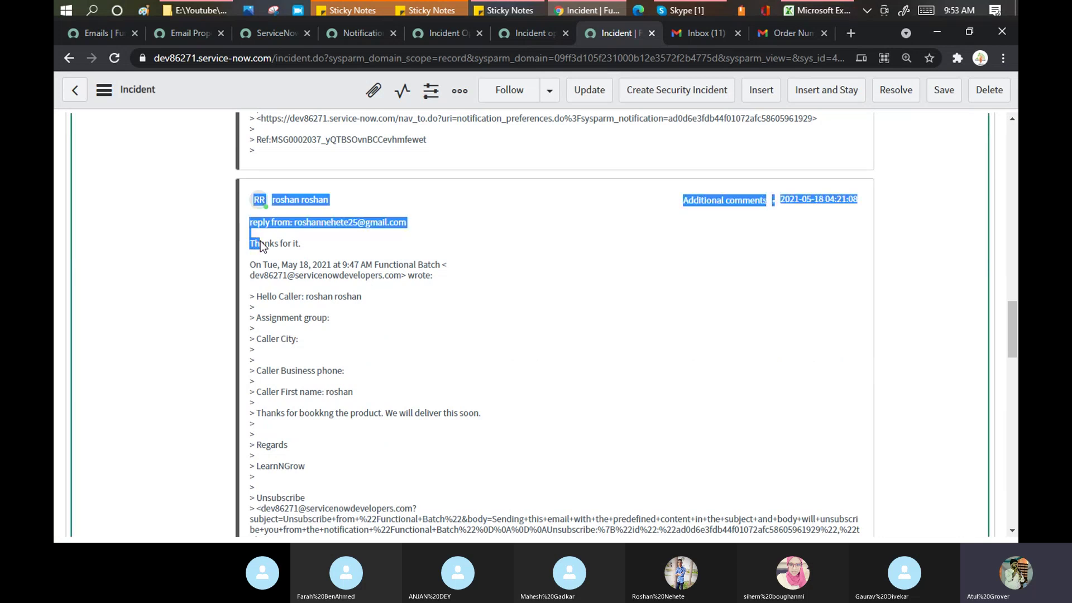
click(305, 246)
drag(257, 249, 253, 250)
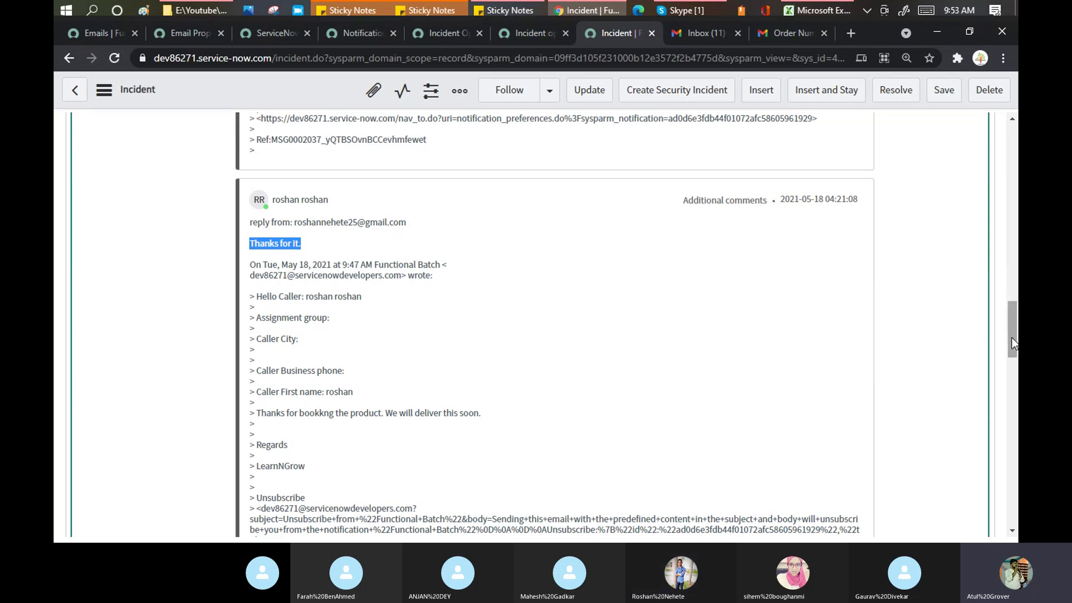
drag(1012, 338, 1012, 279)
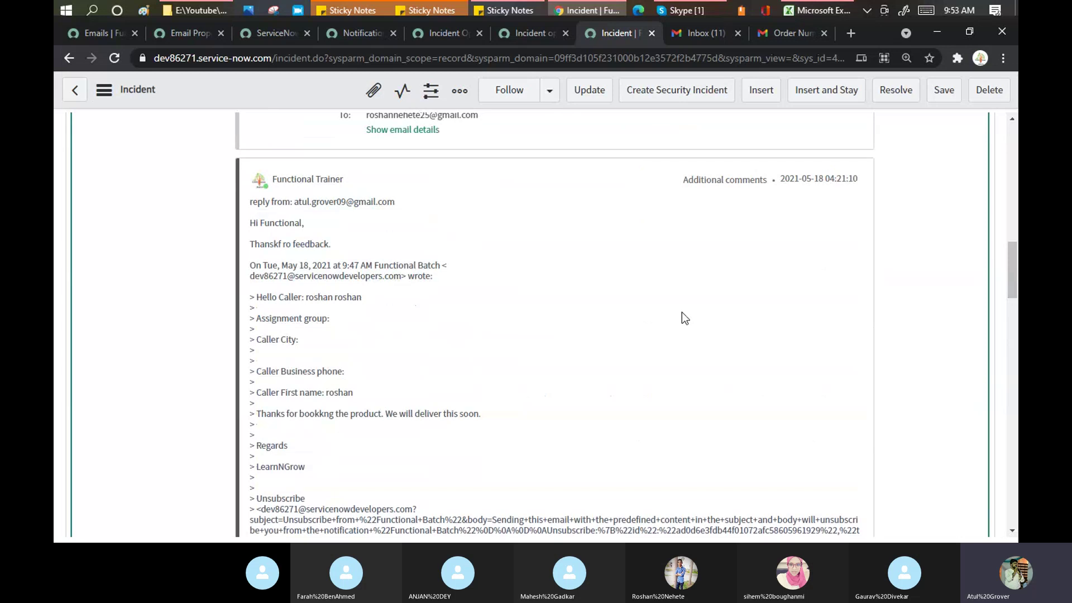
drag(331, 244, 250, 250)
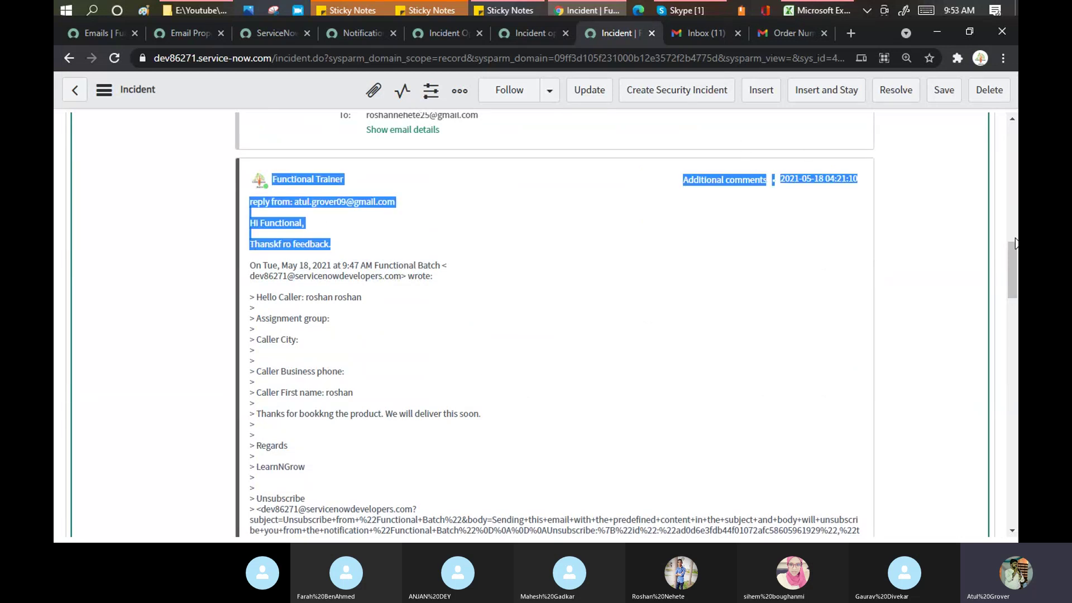
drag(1013, 256, 1013, 233)
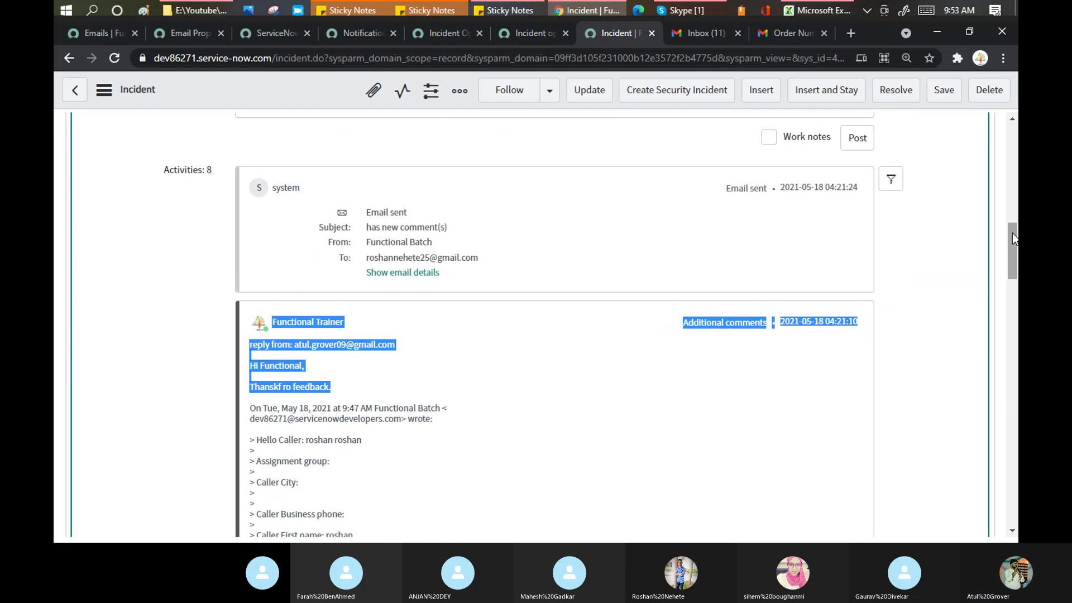
Step: Expand the latest sent email's details to show the 'Second testing' body
click(427, 274)
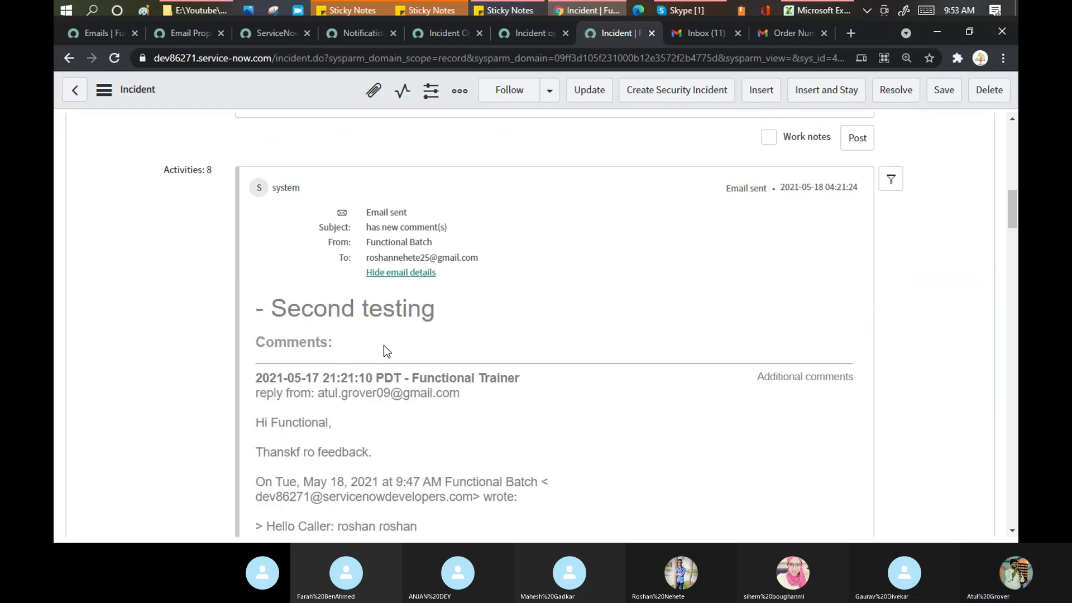
drag(275, 308, 447, 304)
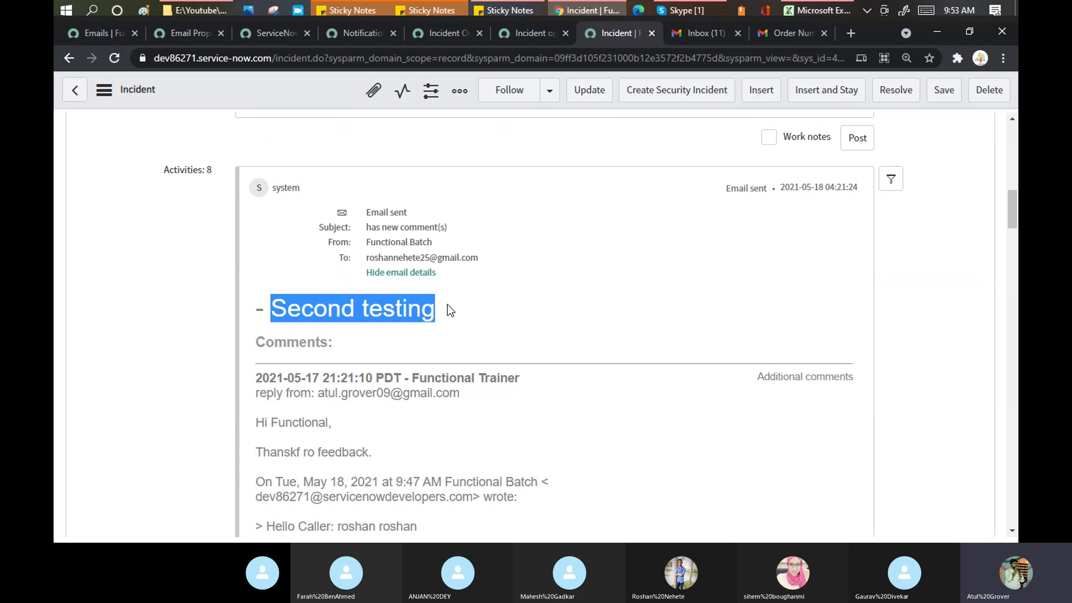
click(470, 403)
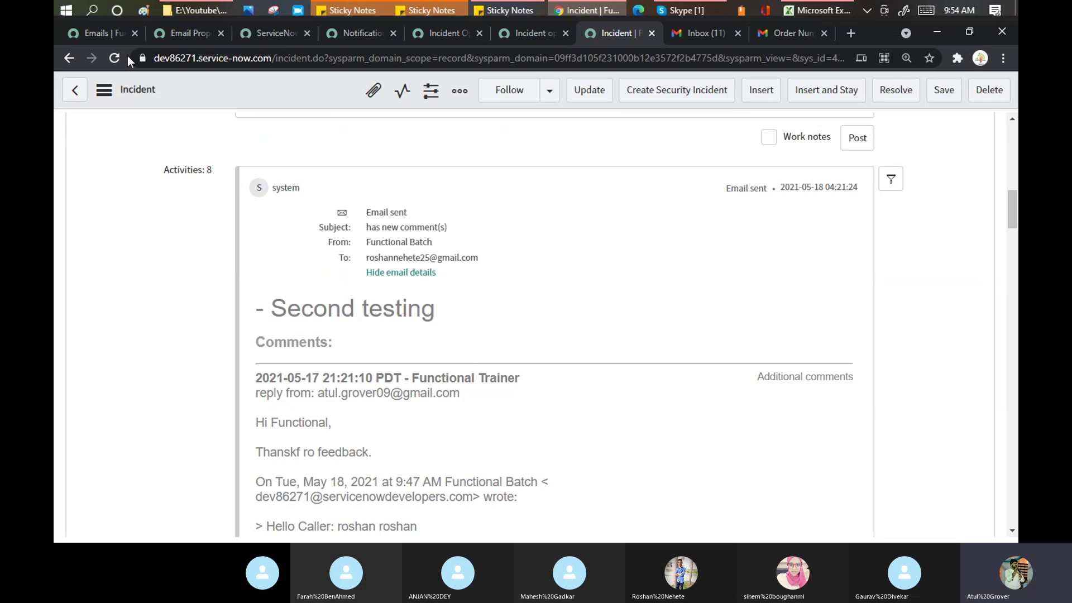
Step: Return to the Emails log and confirm the 04:21 'has new comment(s)' email is listed as sent
click(109, 35)
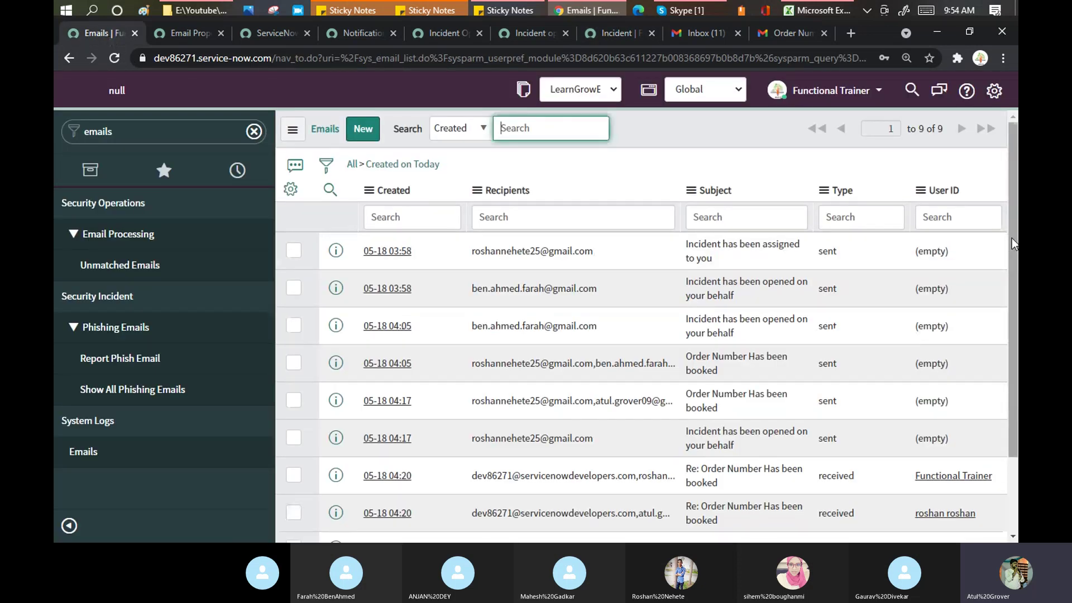
drag(1012, 238, 1016, 263)
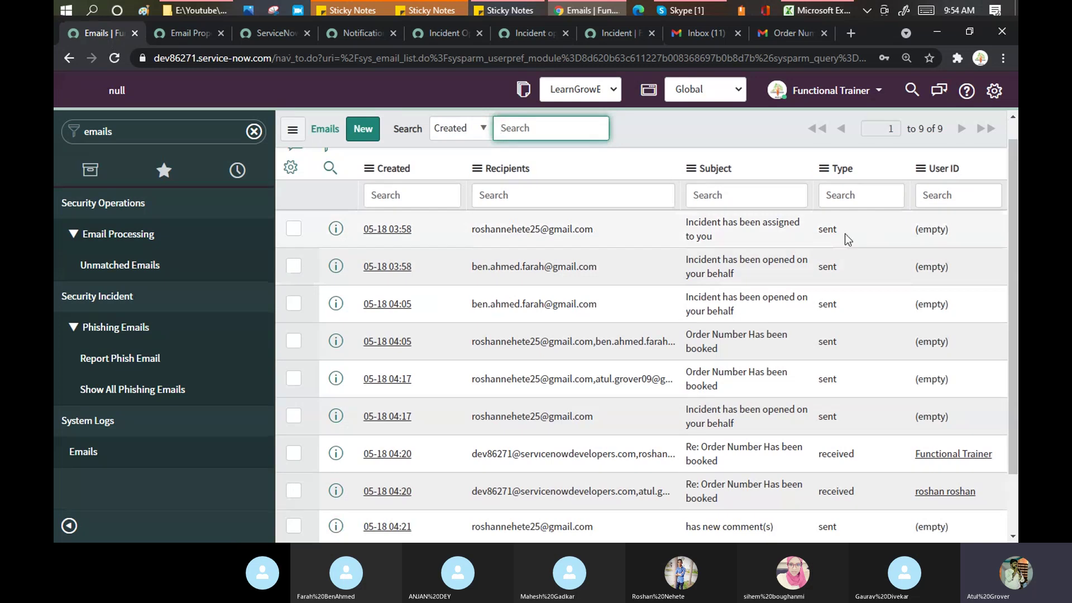
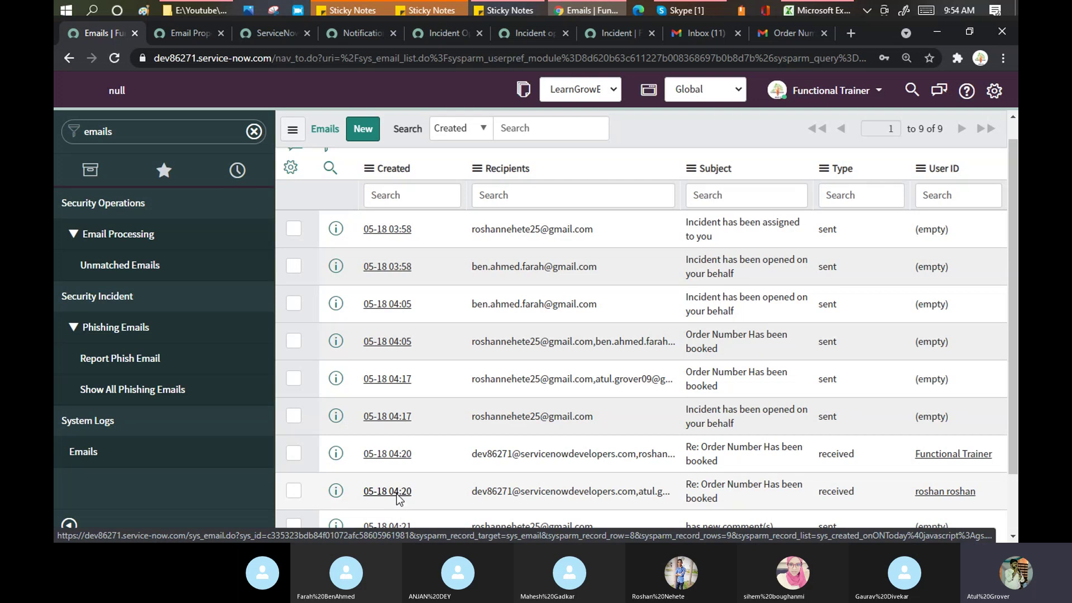
Step: Open the 05-18 04:20 received 'Re: Order Number Has been booked' email record
click(397, 494)
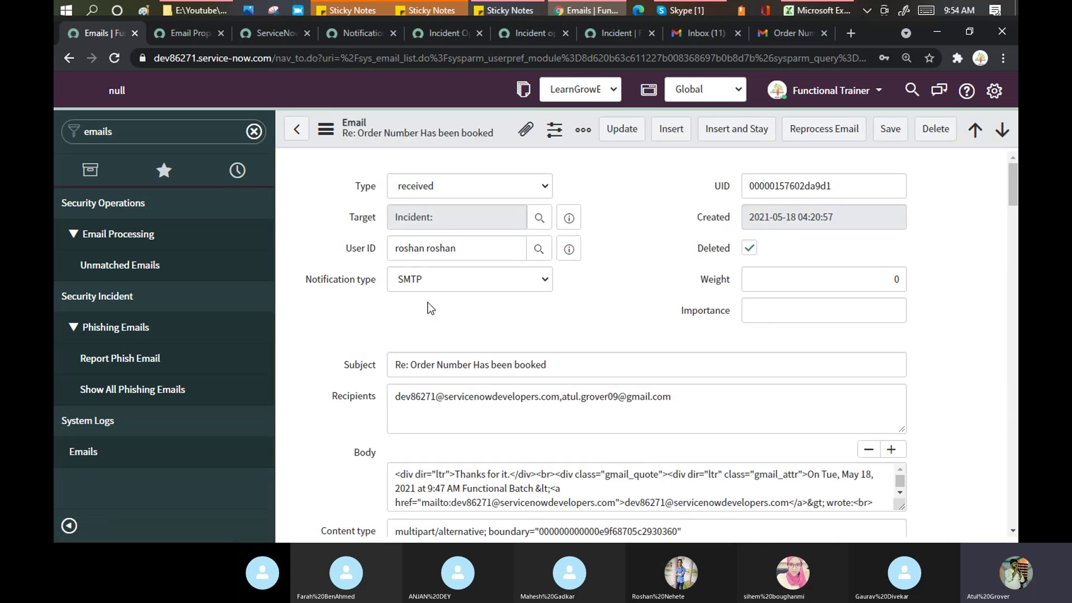
click(482, 186)
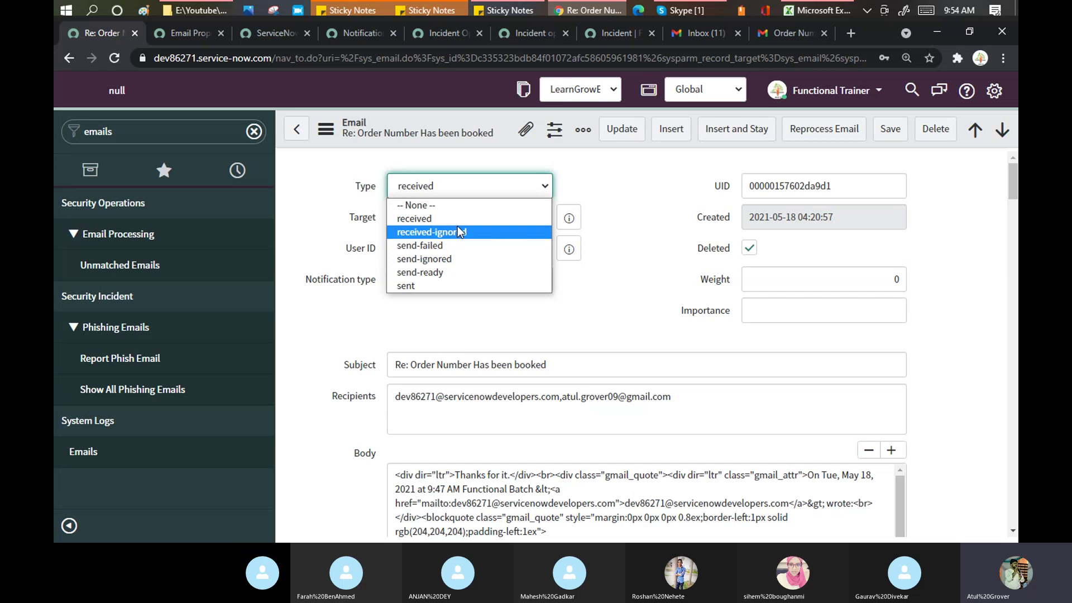
click(620, 196)
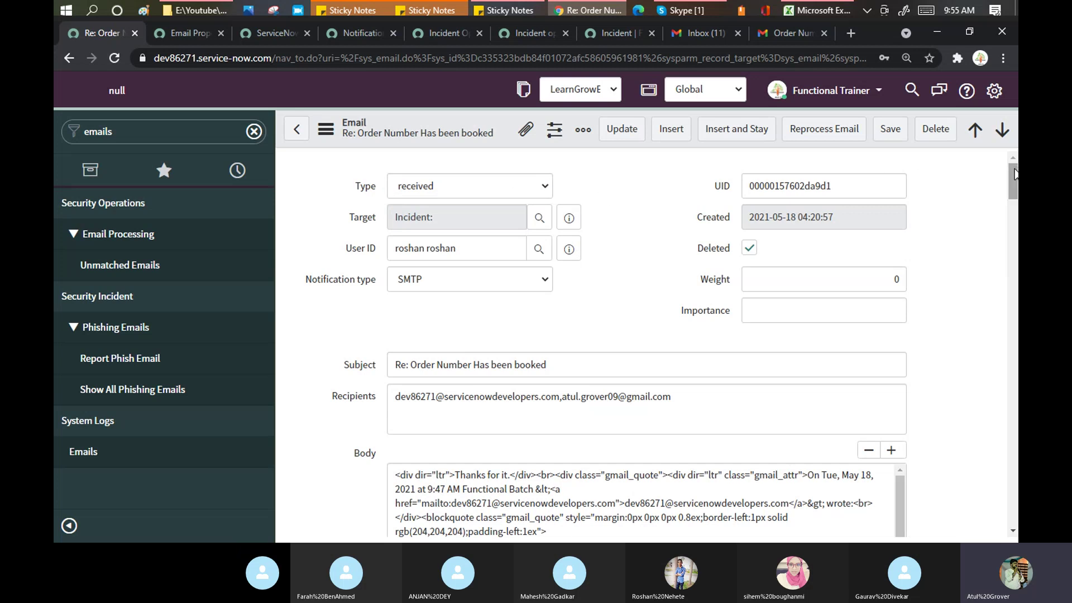
drag(1014, 173, 1014, 263)
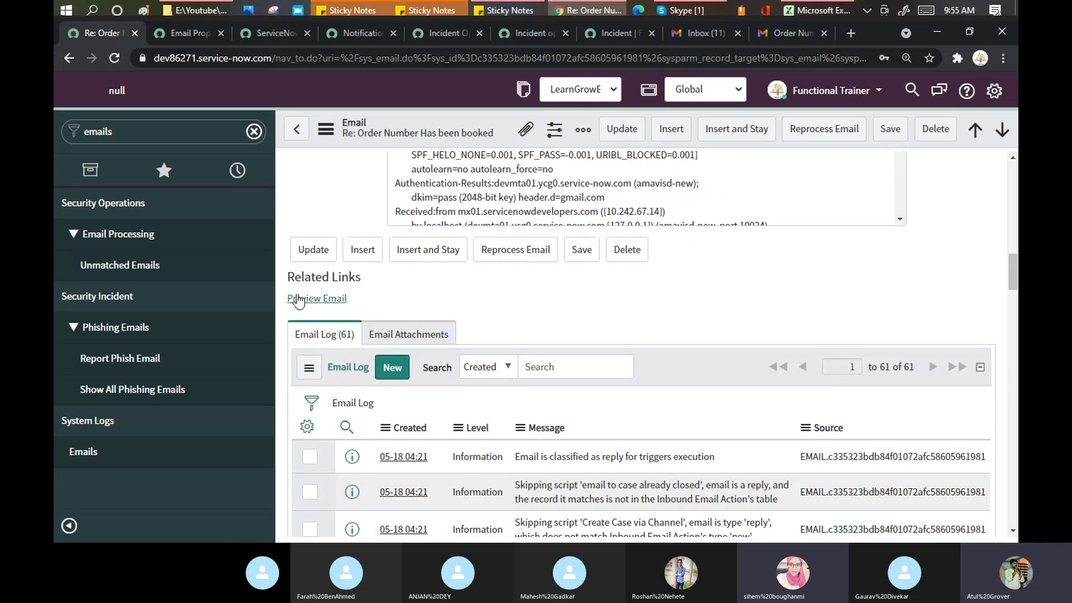
click(299, 300)
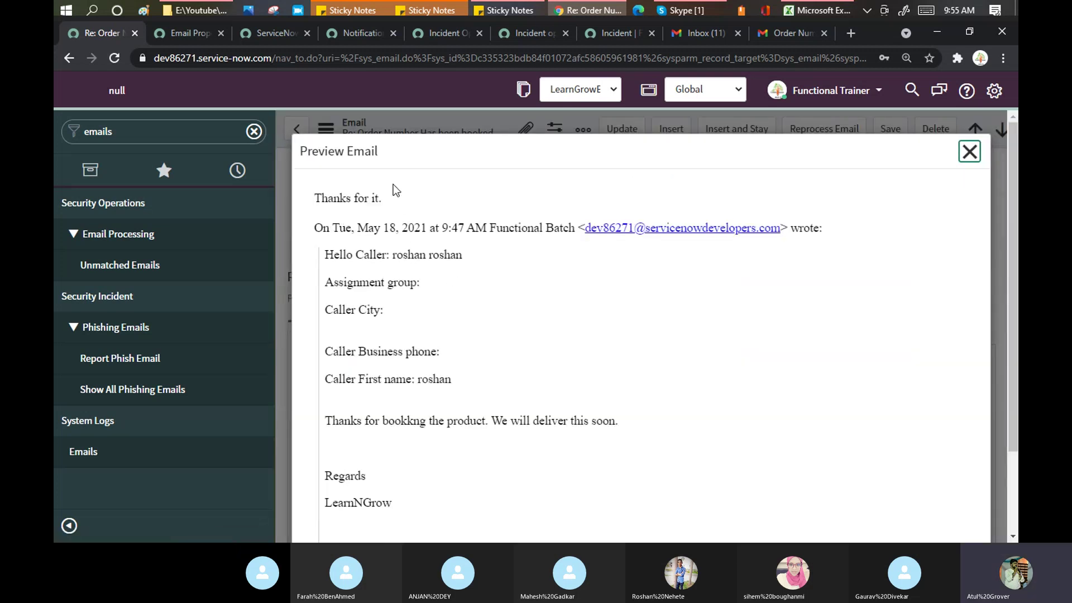
drag(385, 201, 317, 198)
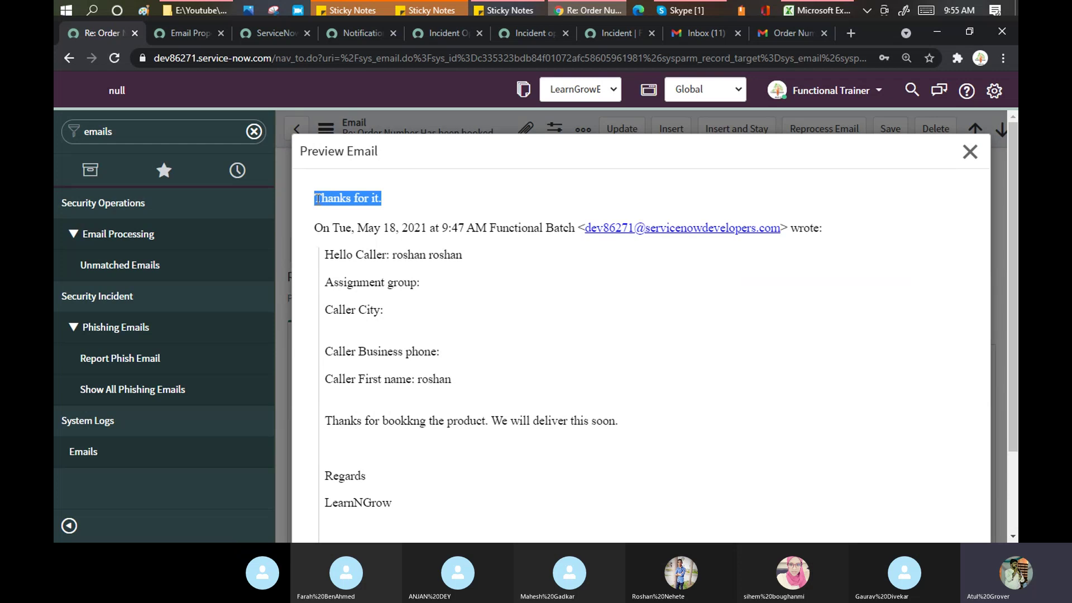
click(968, 154)
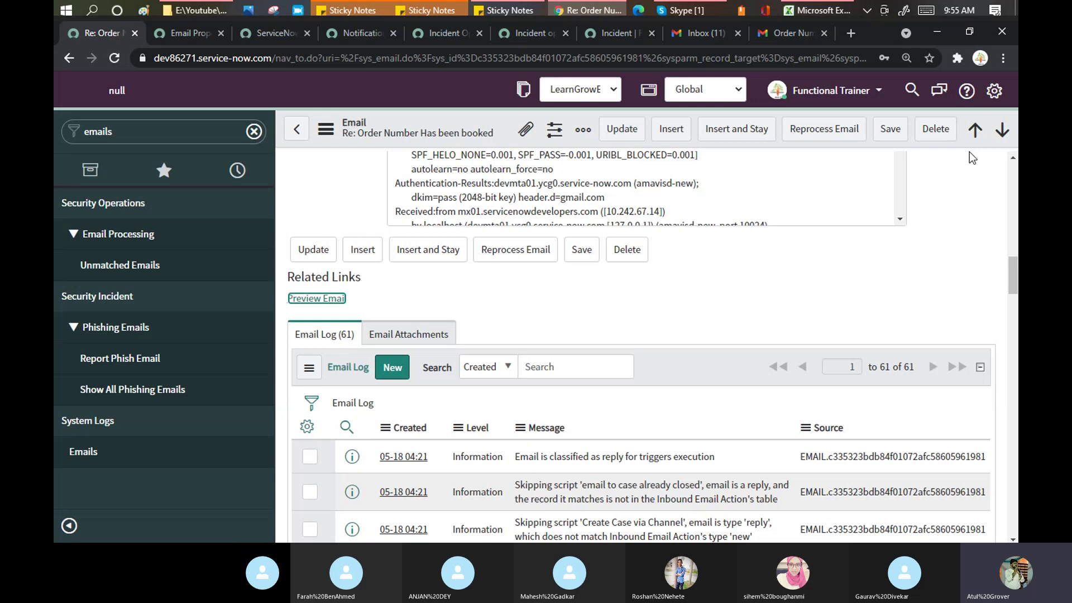
click(692, 33)
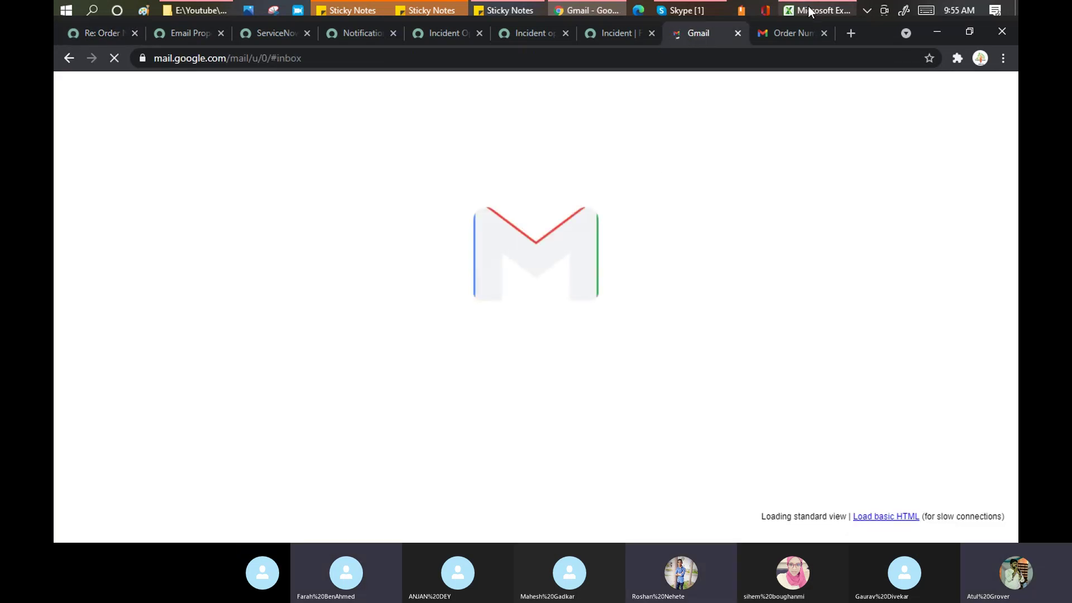
Step: Check the Ref line in Gmail's Order Number Has been booked thread, then reprocess the reply email in ServiceNow
click(799, 34)
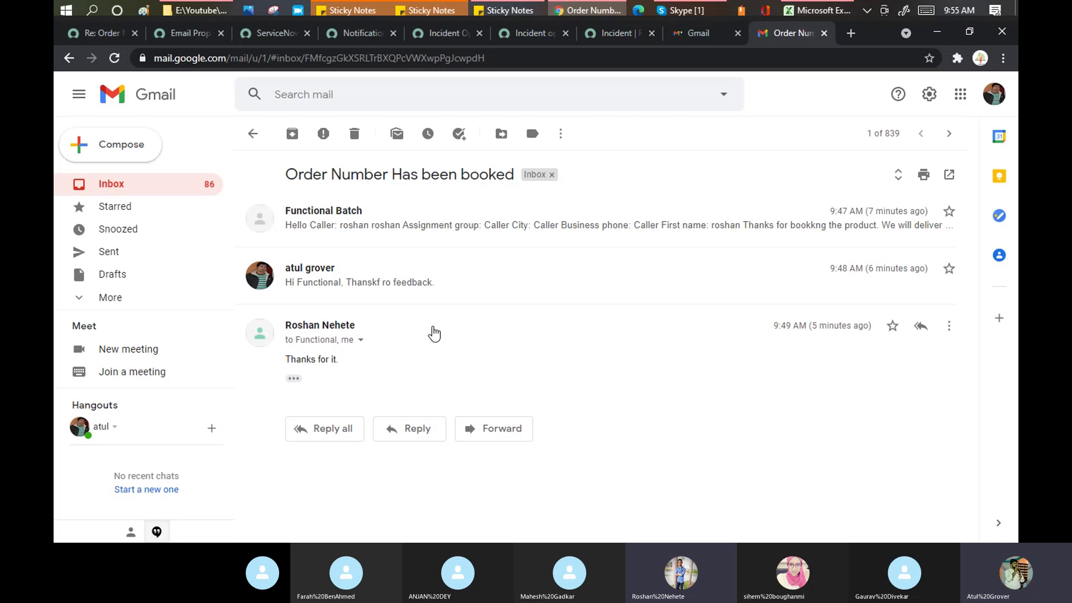
click(294, 378)
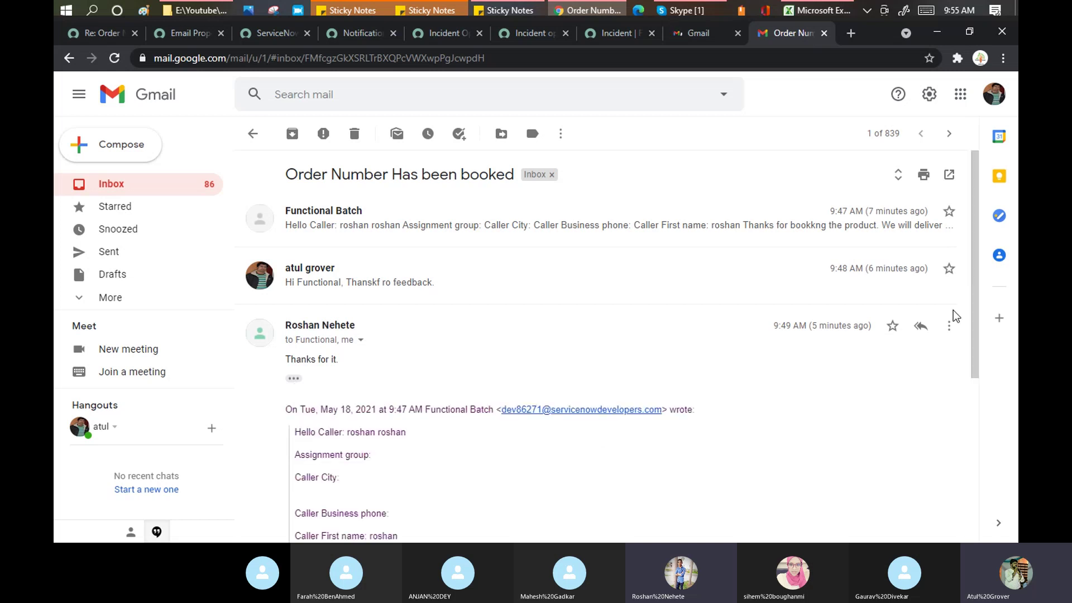
drag(978, 311, 1003, 394)
scroll(859, 474, down, 2)
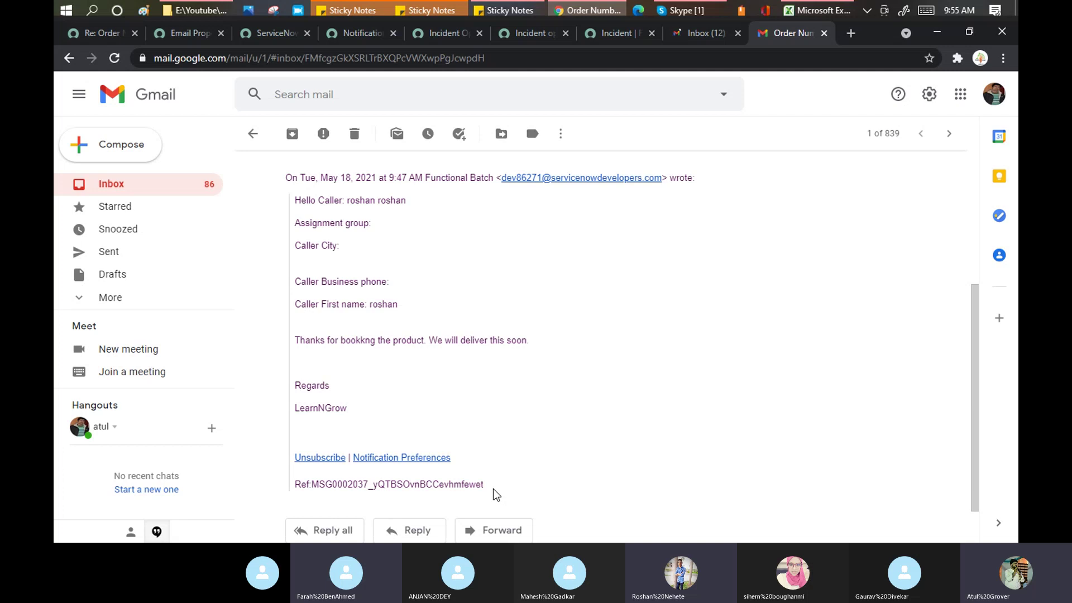
drag(494, 490, 296, 509)
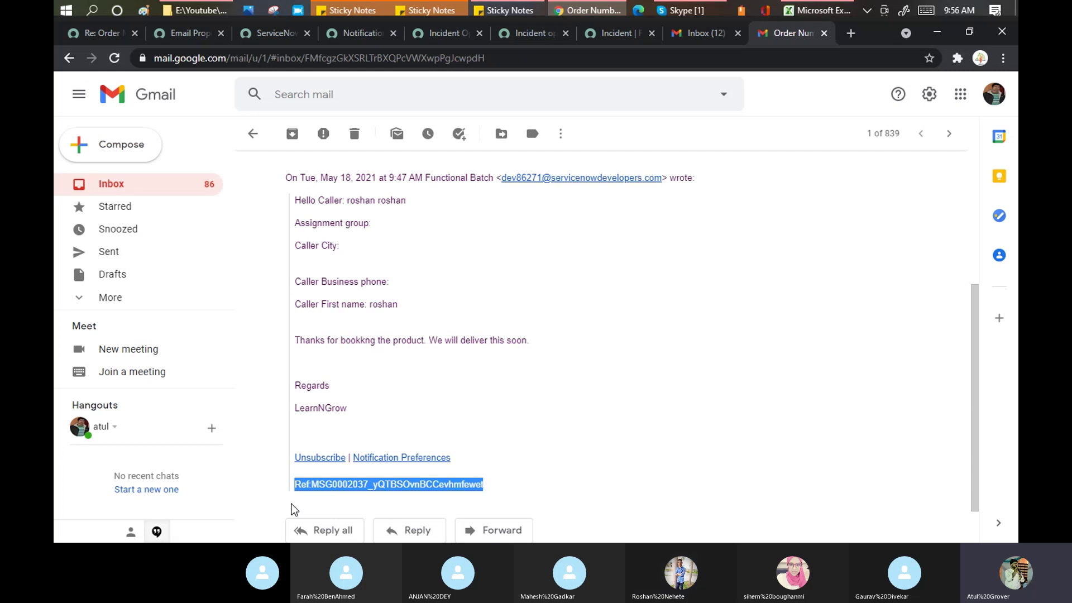
click(503, 485)
drag(502, 485, 294, 492)
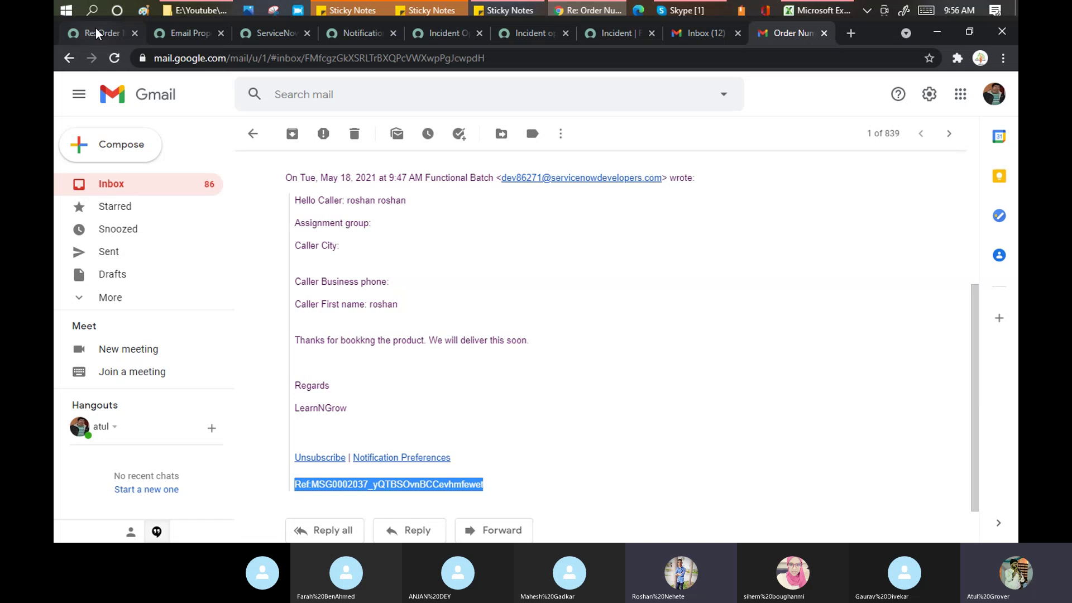
click(96, 34)
click(547, 250)
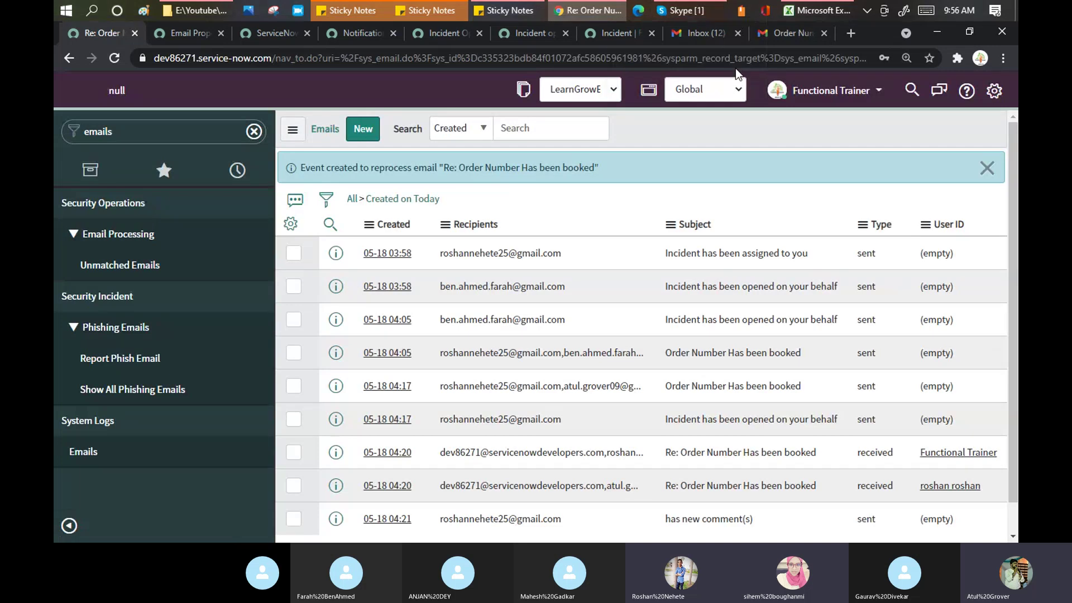
click(682, 10)
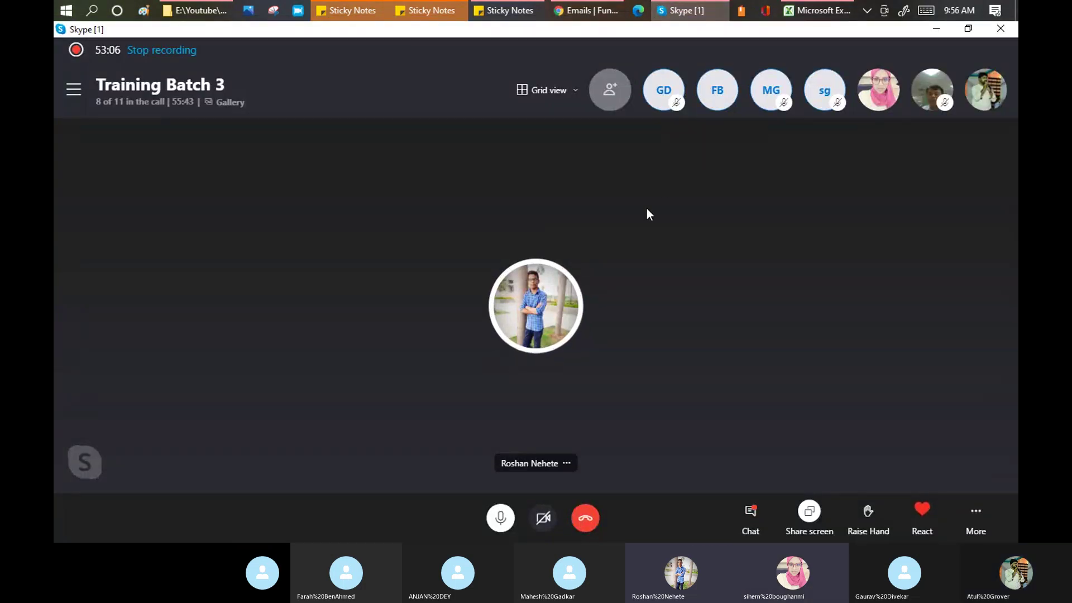
right_click(512, 299)
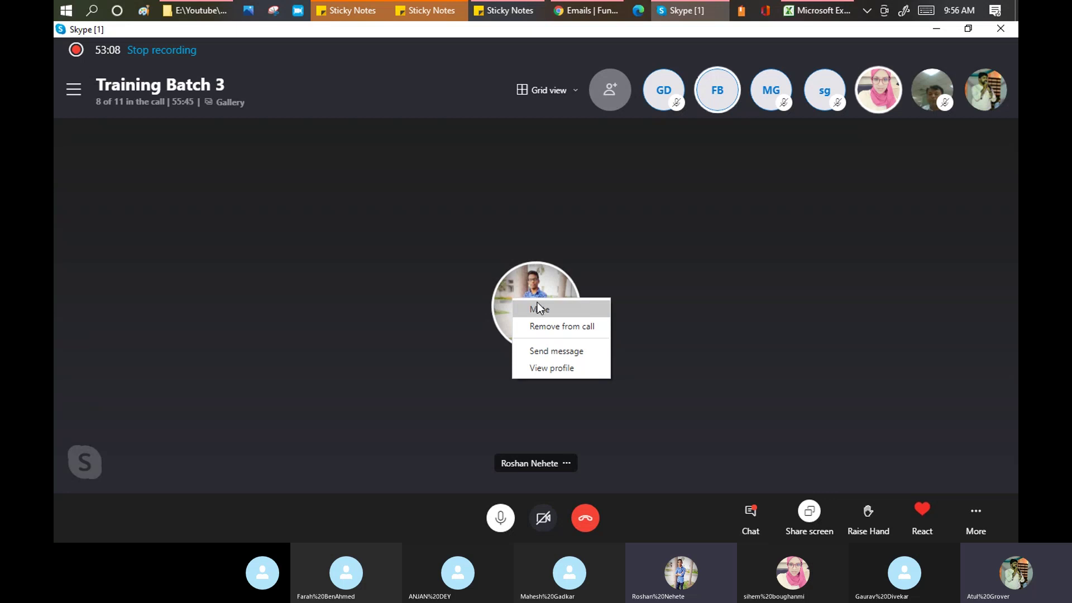
click(537, 303)
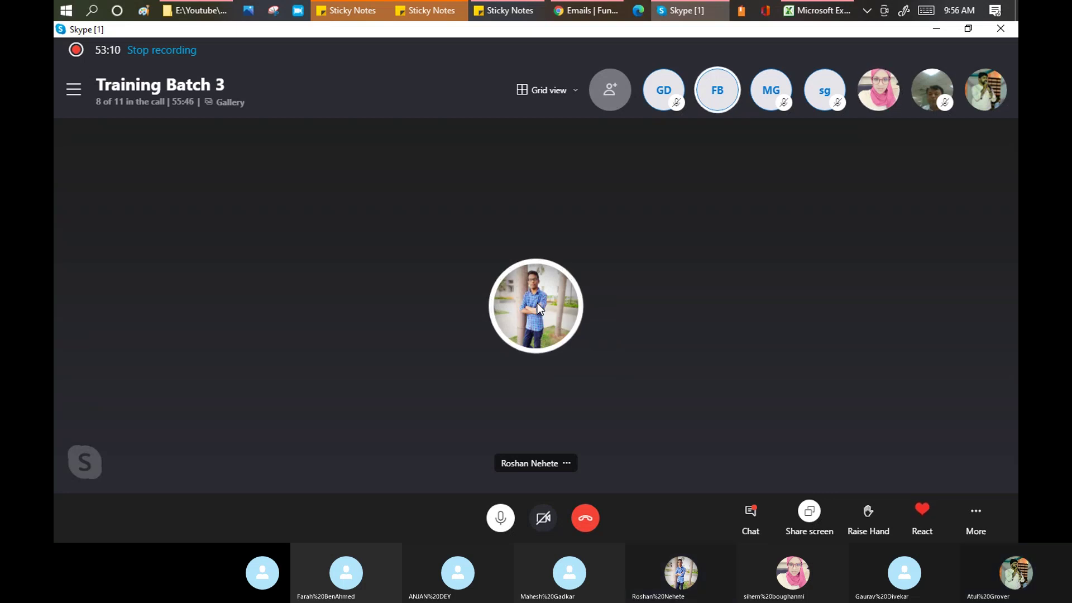
key(alt+Tab)
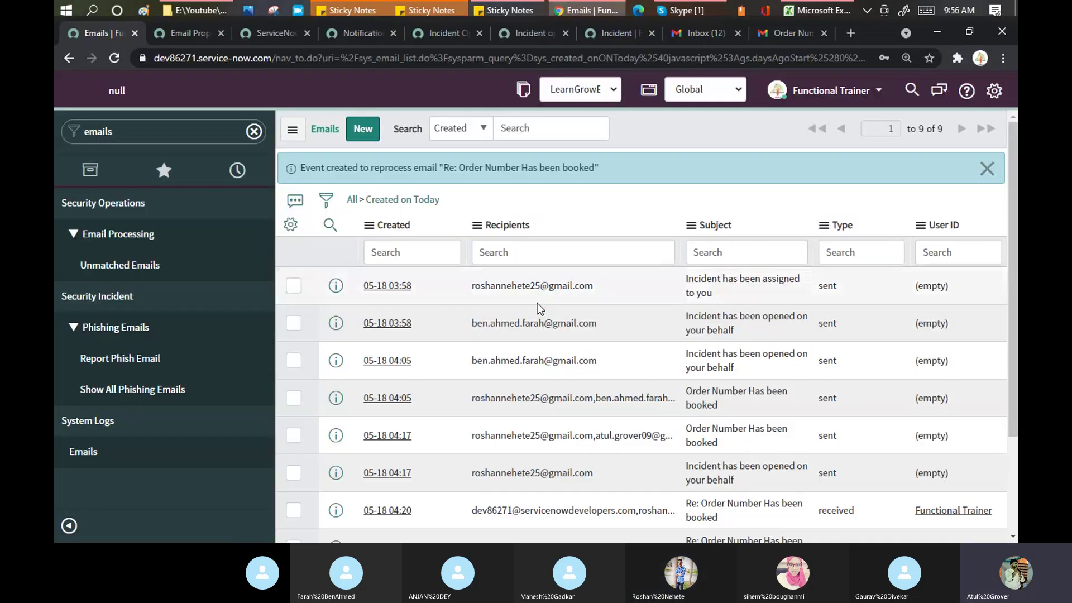
drag(1013, 156, 1015, 228)
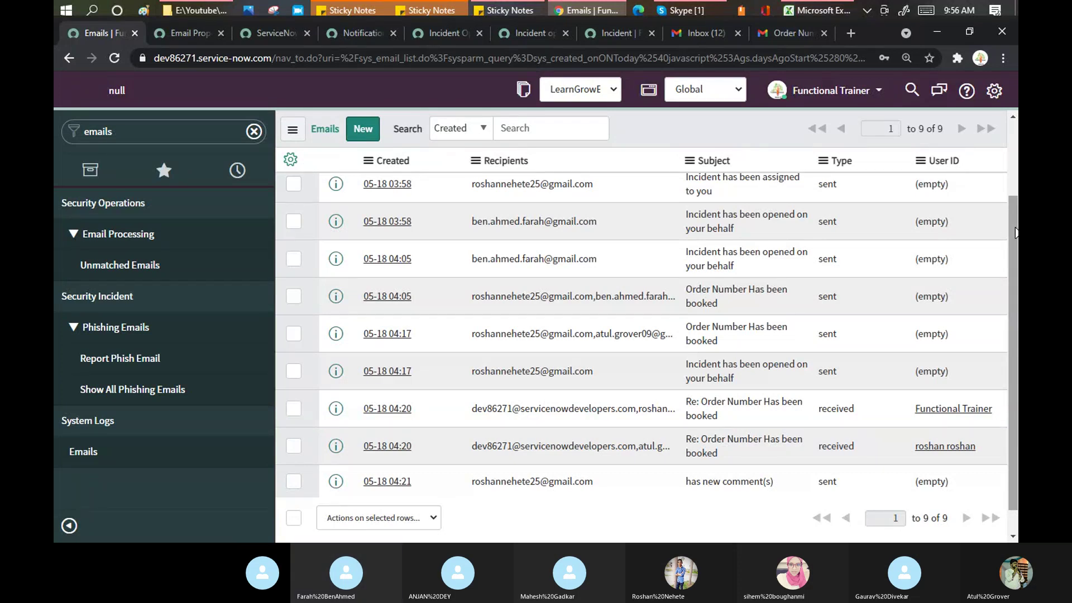
Step: Scroll to the top of today's Emails list and dismiss the reprocess notice
drag(1015, 233, 1015, 202)
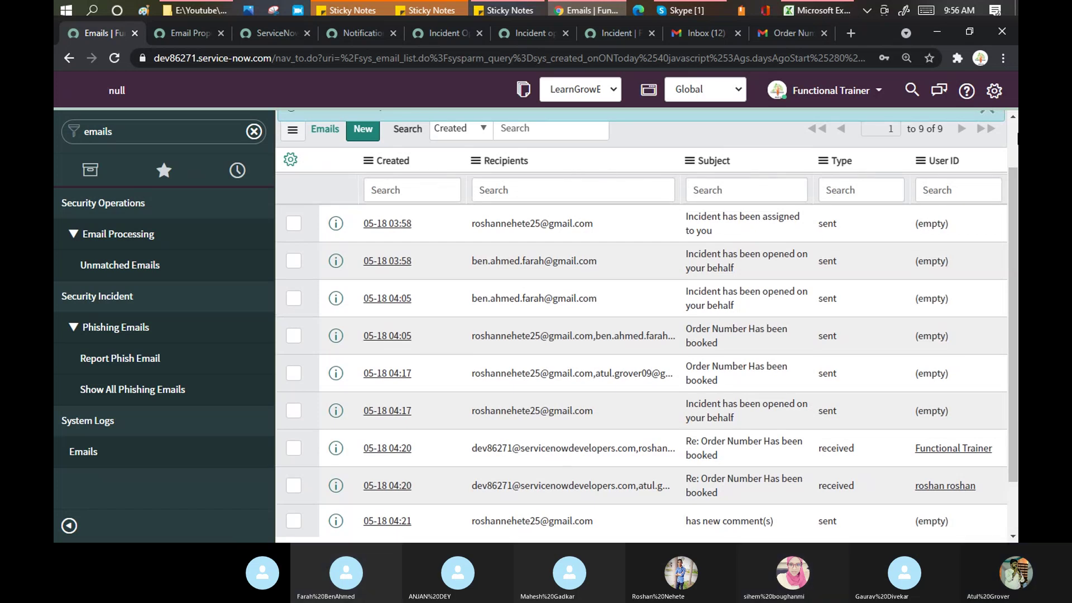
scroll(1010, 134, up, 2)
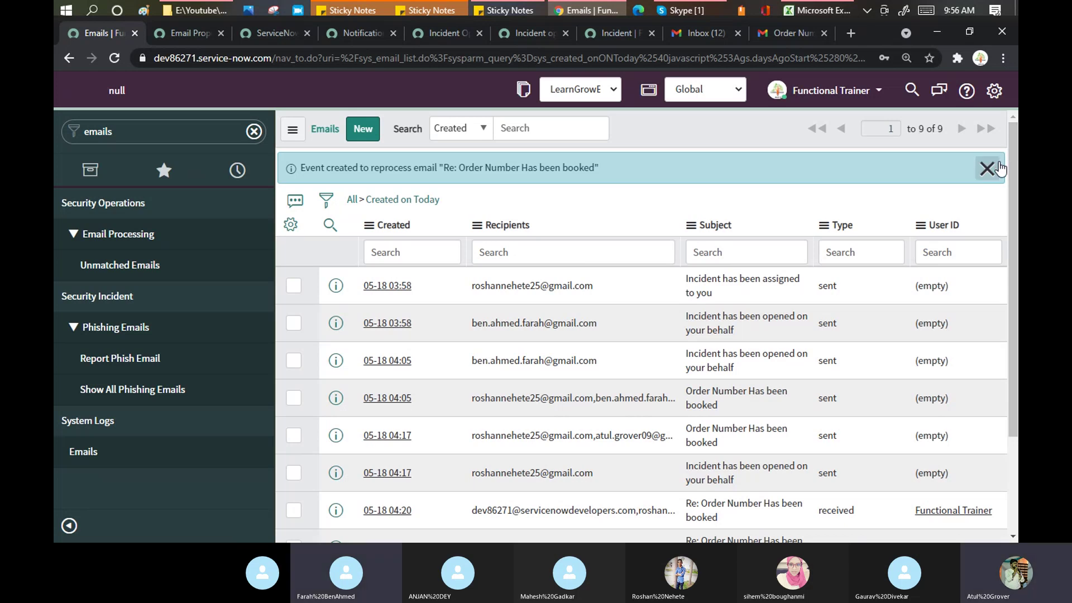
click(999, 164)
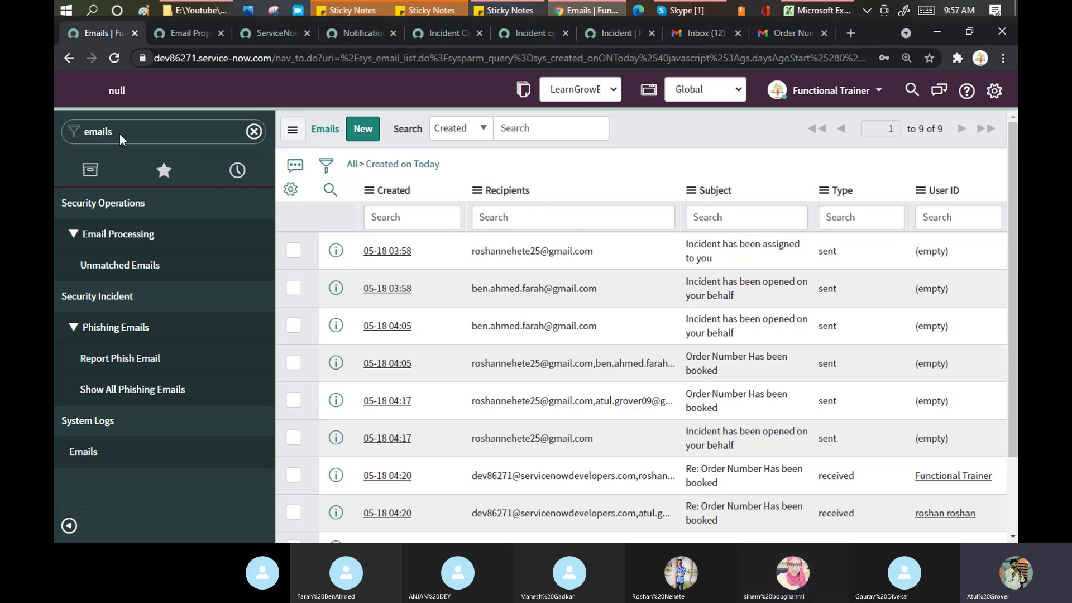
Step: Filter the navigator for 'notificatio' and open the Email Notifications list
click(176, 130)
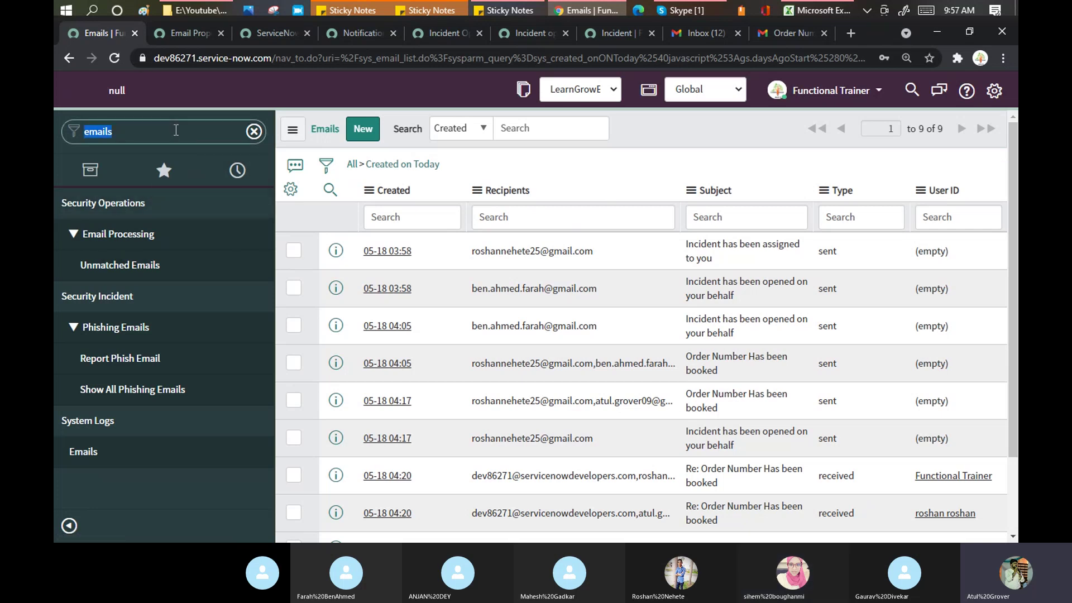
text(notificatio)
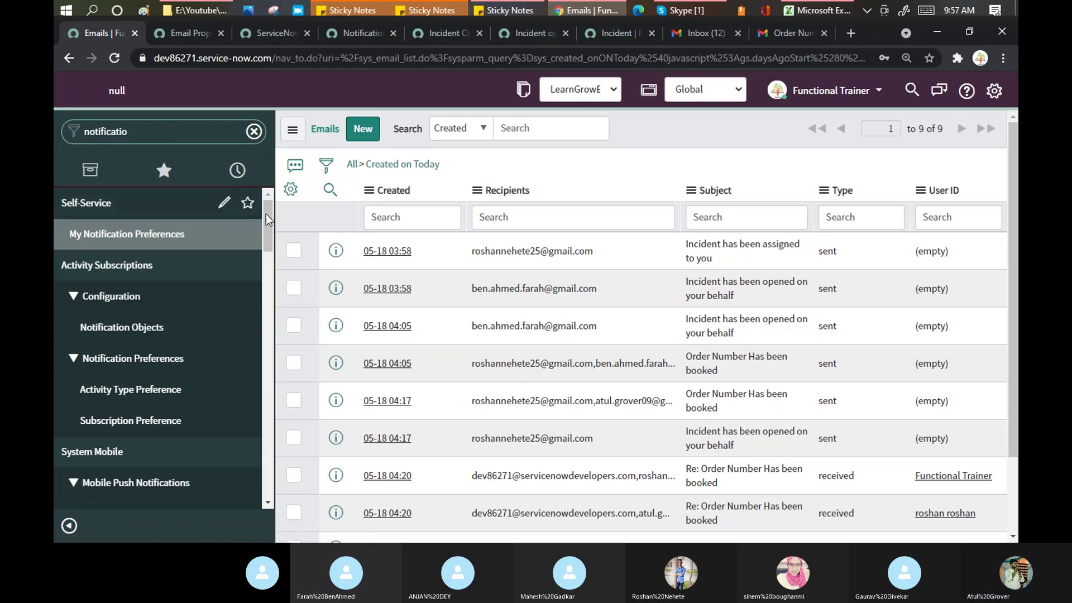
drag(268, 216, 298, 375)
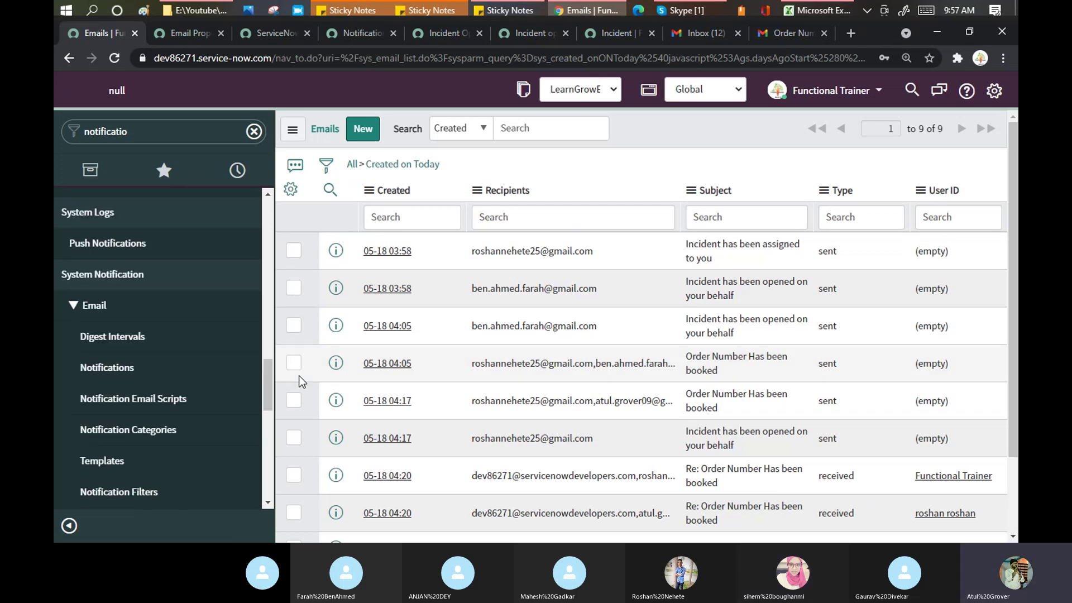
click(84, 366)
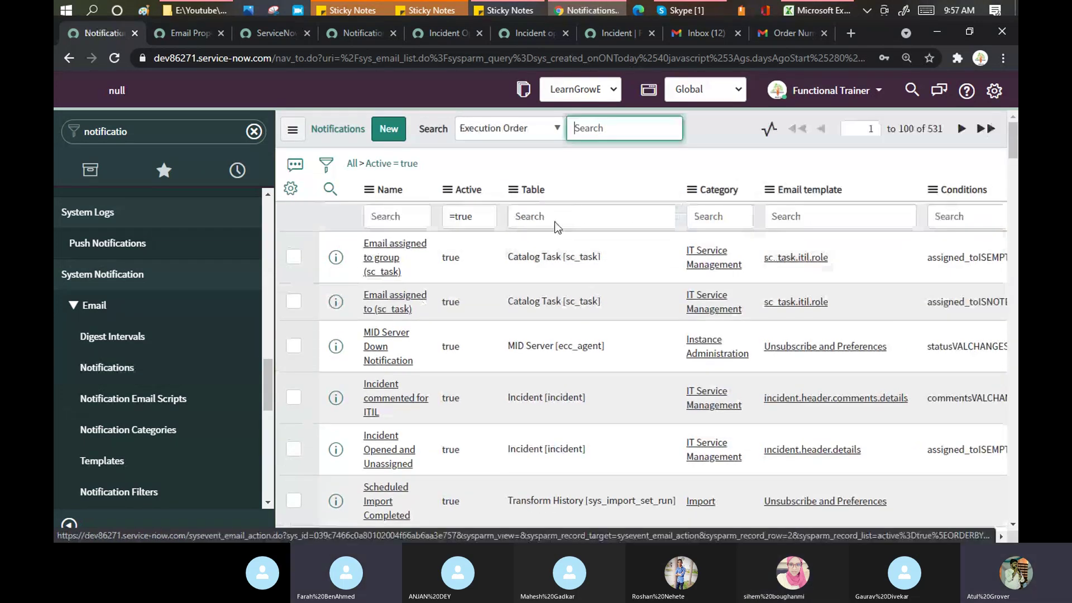
Step: Filter notifications by name '*fun' and open Functional Batch
click(401, 212)
text(*fun)
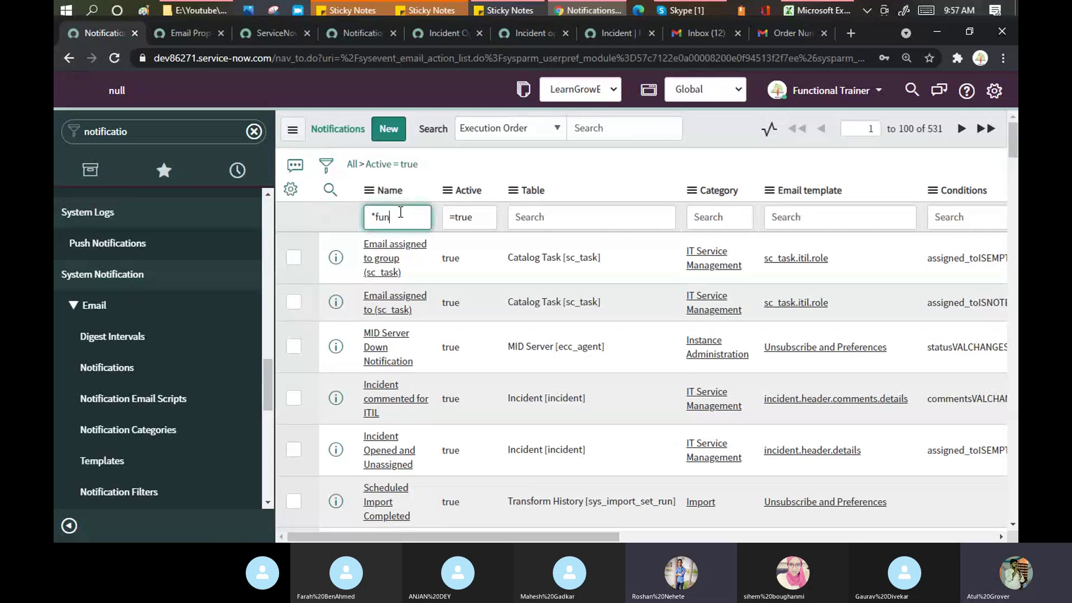
key(Return)
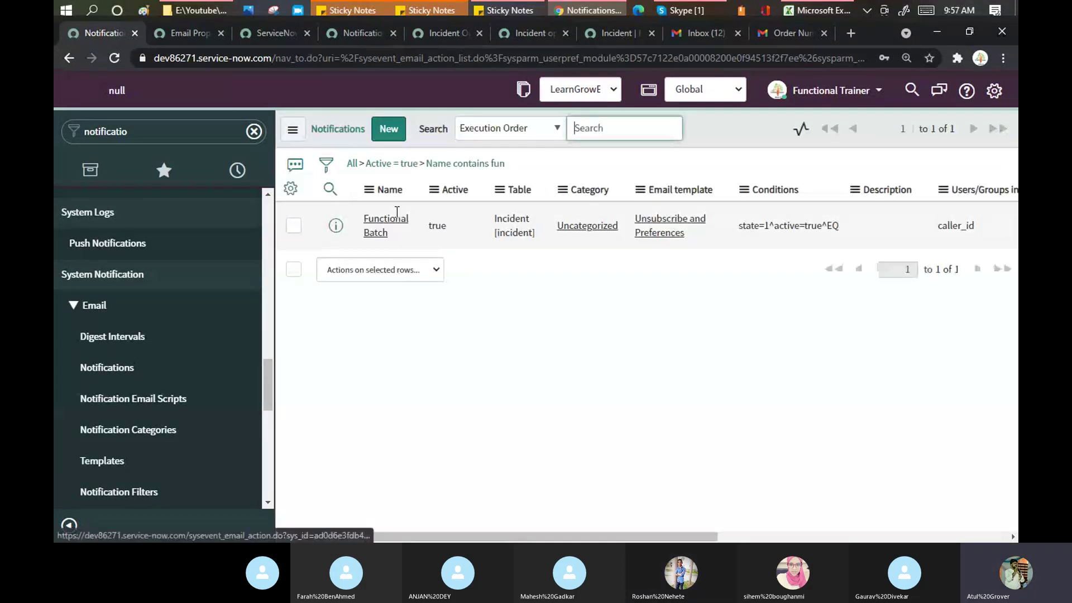
click(383, 254)
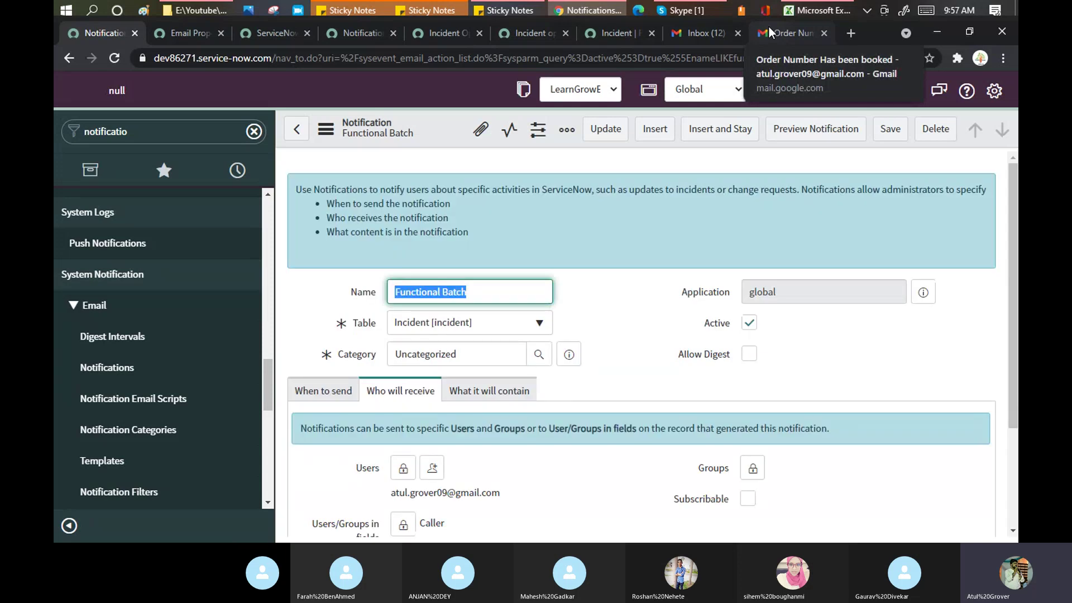
Step: Close the extra Gmail inbox tab and view the caller's 'Thanks for it.' reply on the incident
click(706, 37)
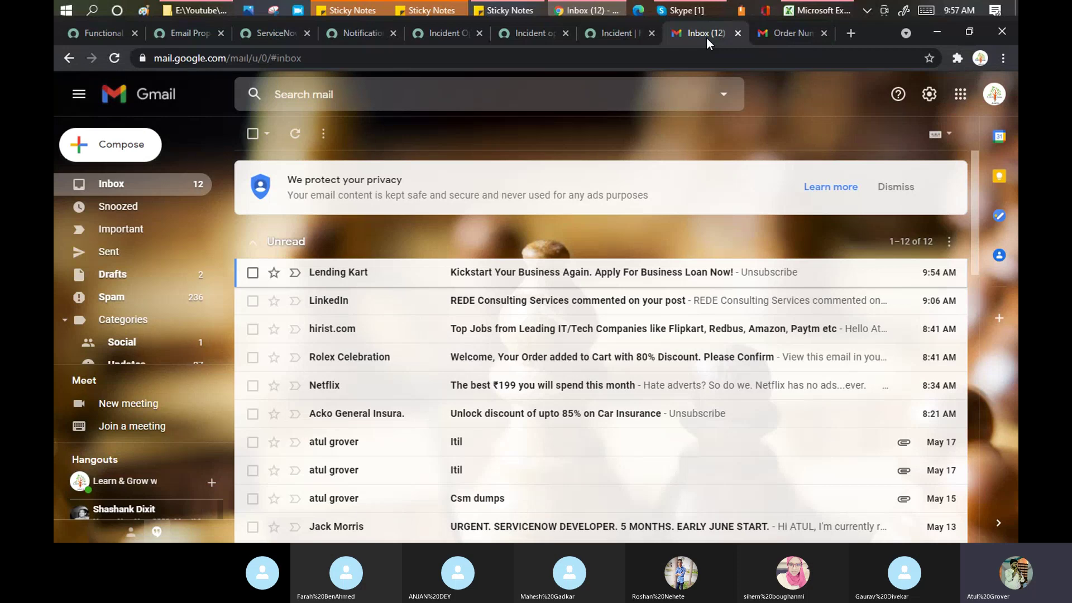
click(737, 34)
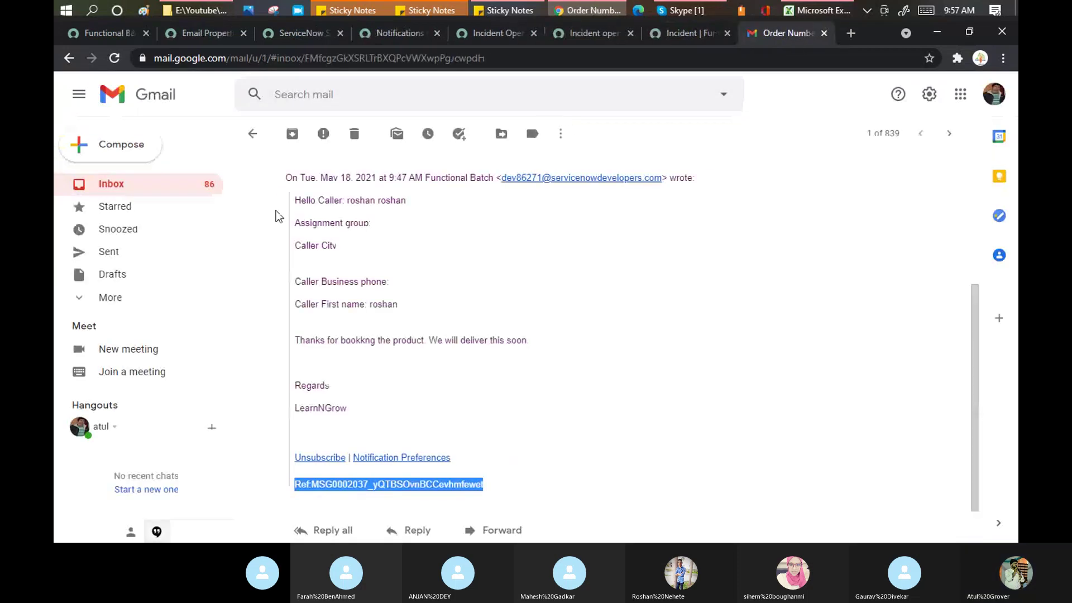
click(110, 186)
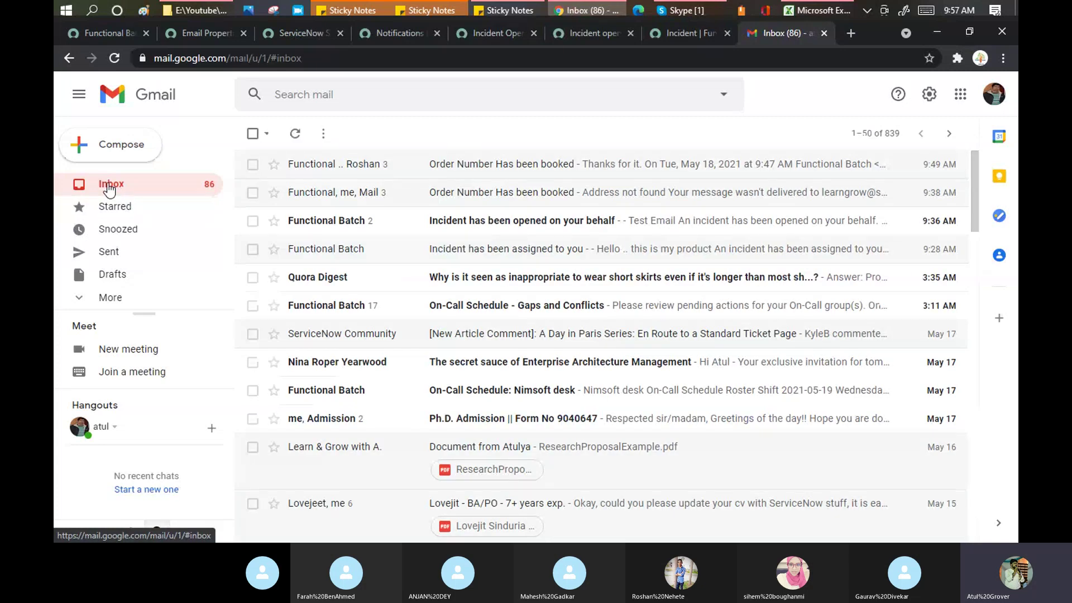
click(682, 38)
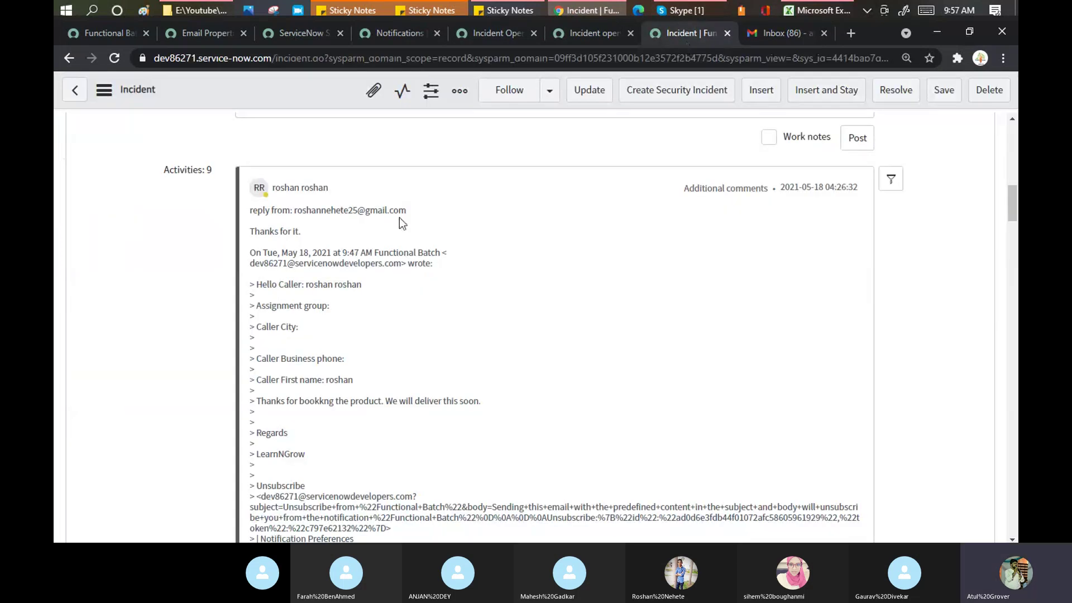
Step: From the Functional Batch notification, open the Emails log in a new tab
click(113, 39)
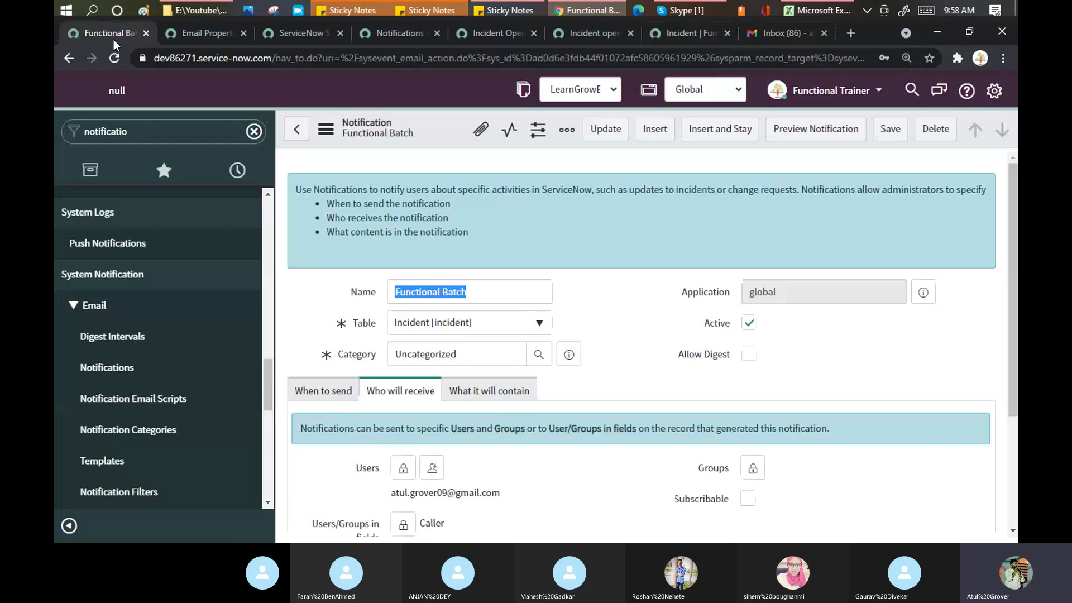
click(150, 135)
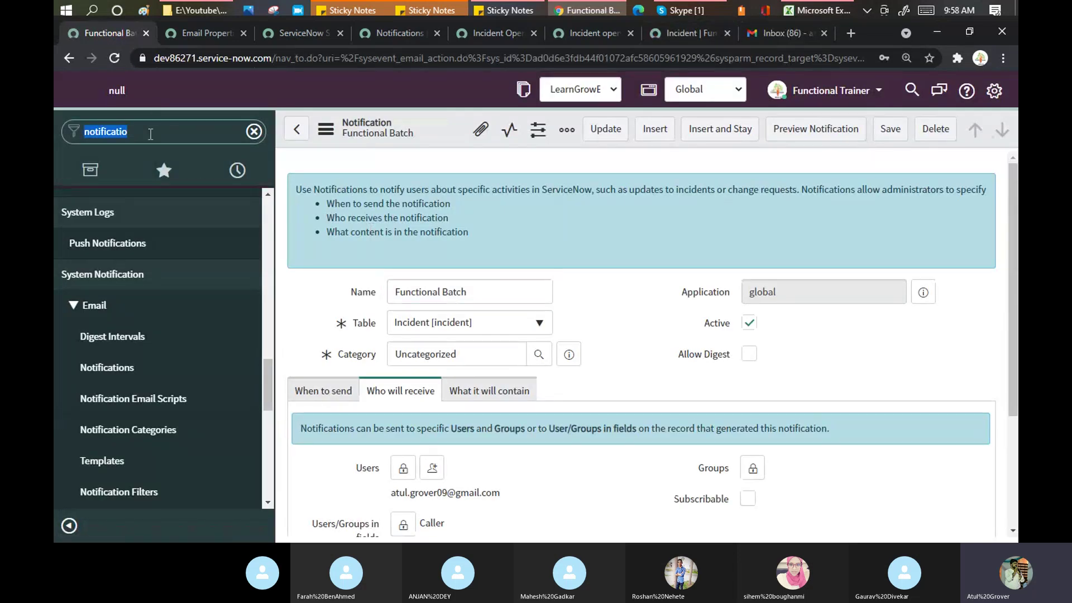
text(emails)
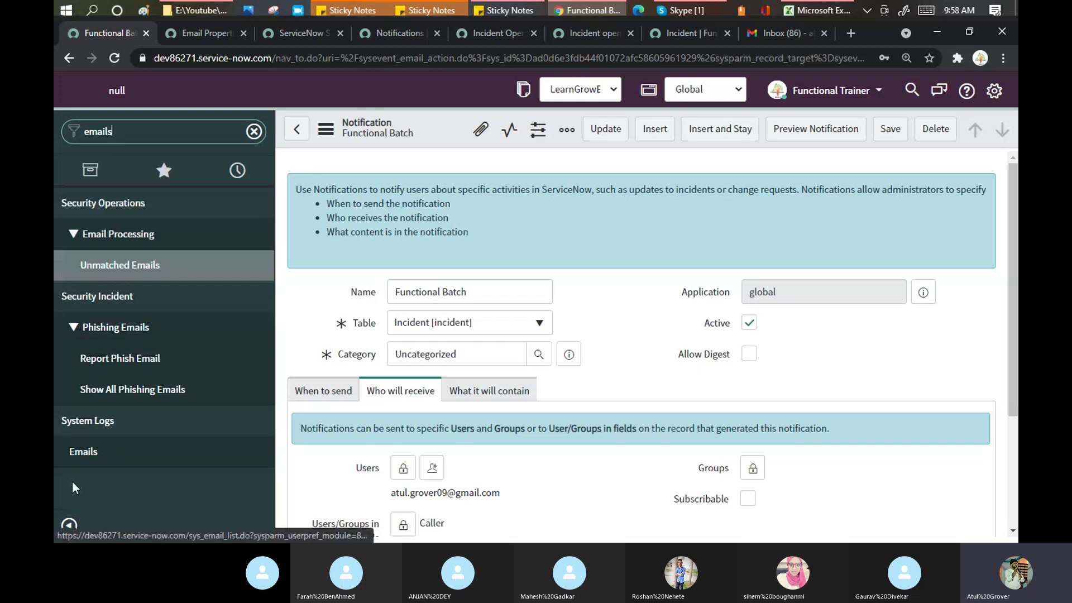
middle_click(93, 454)
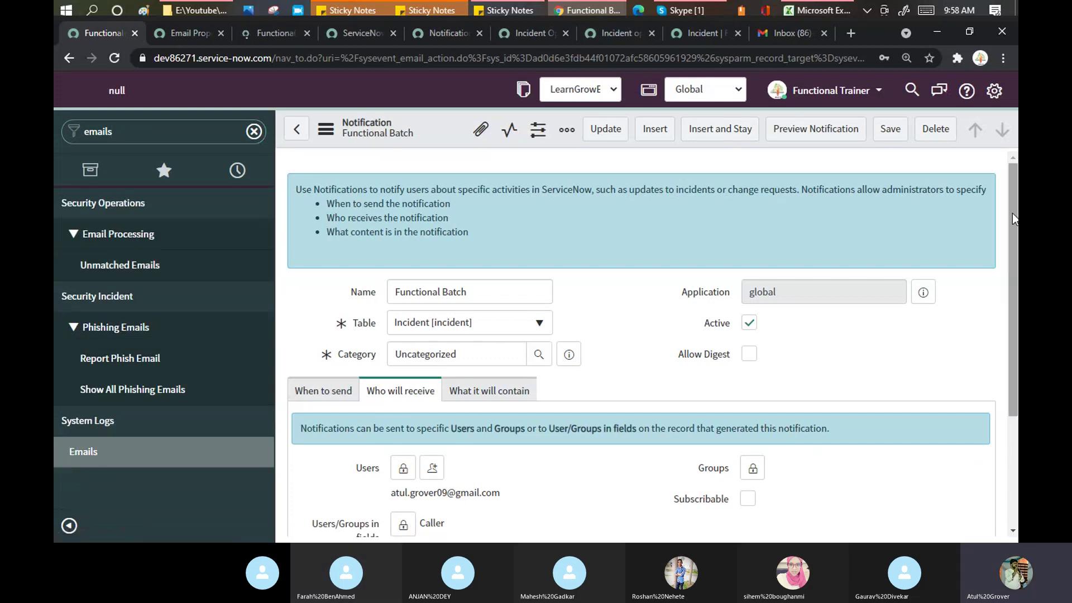
drag(1013, 213, 1012, 322)
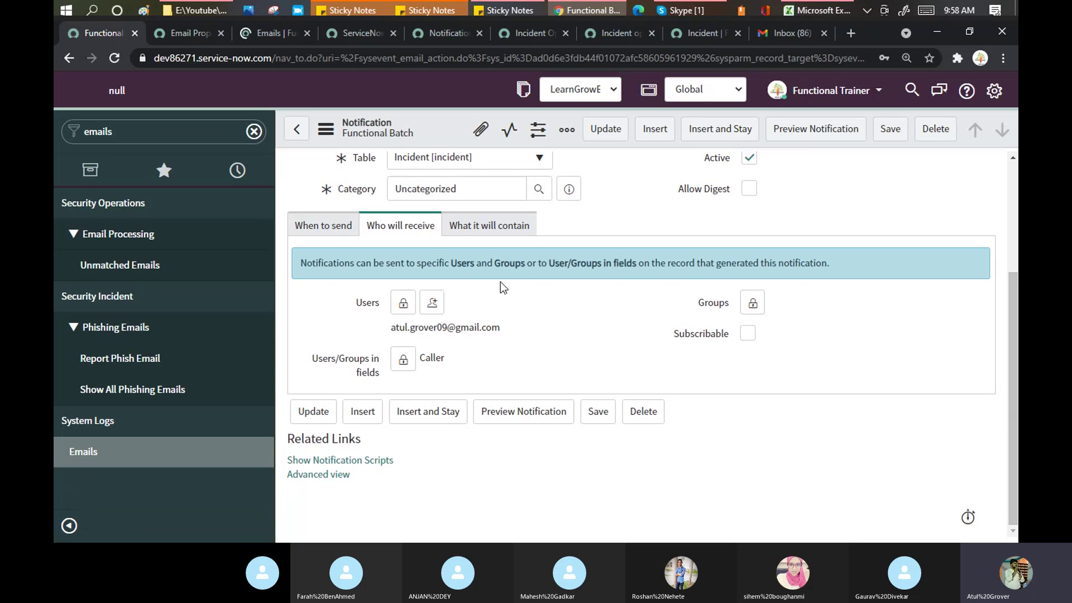
Step: On the When to send tab, switch Send when between Event is fired and Triggered
click(325, 240)
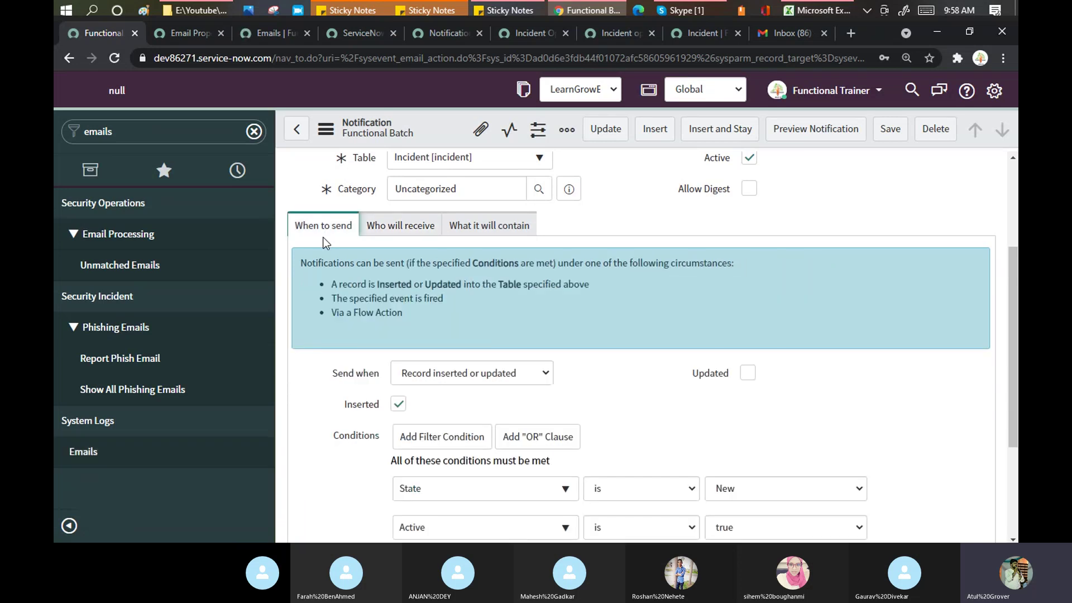
click(503, 373)
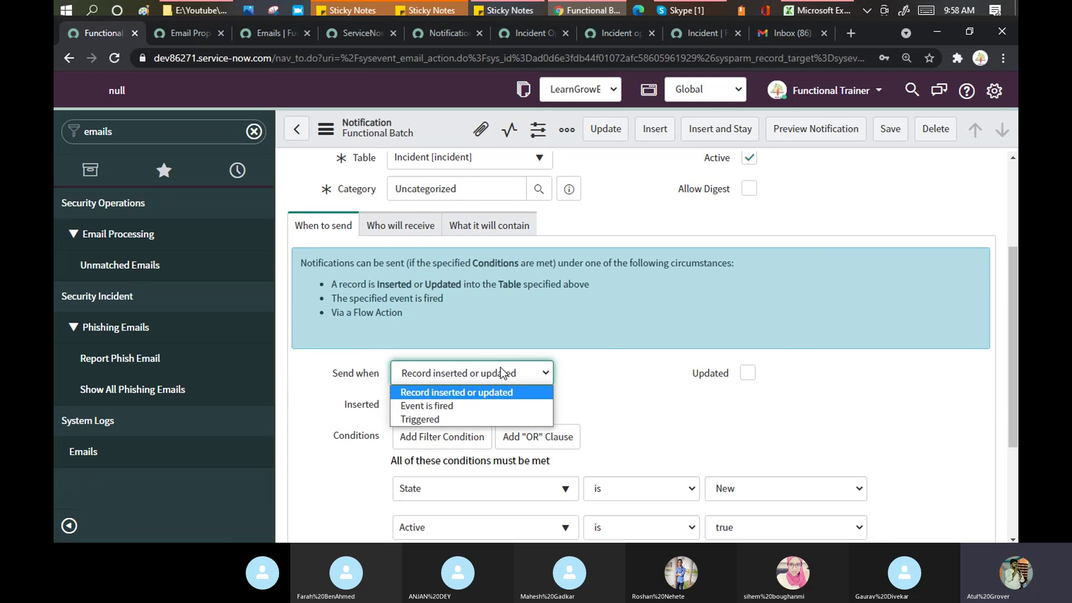
click(479, 405)
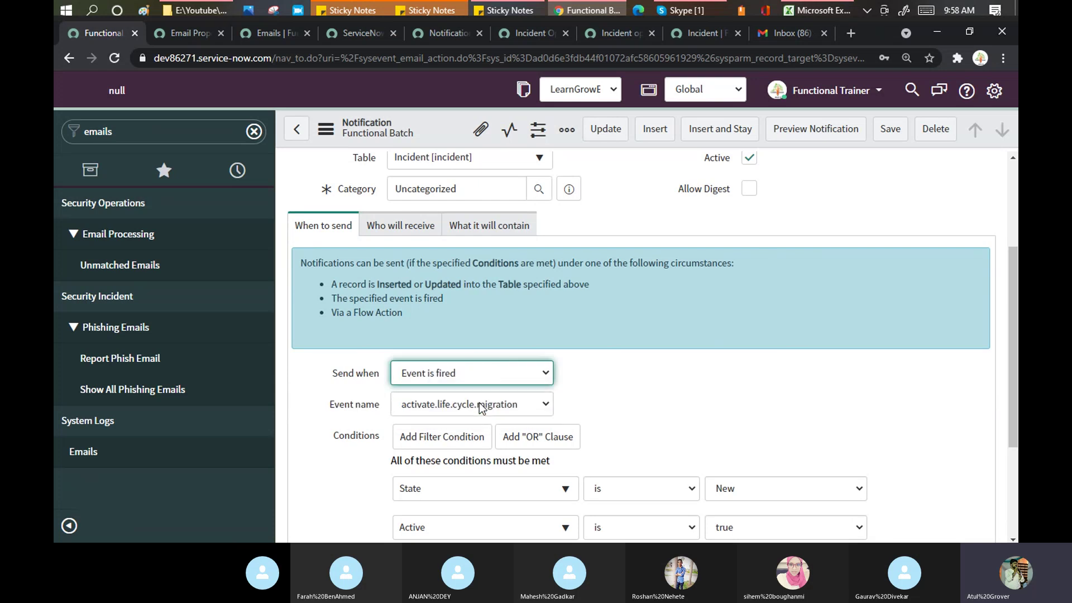
click(494, 378)
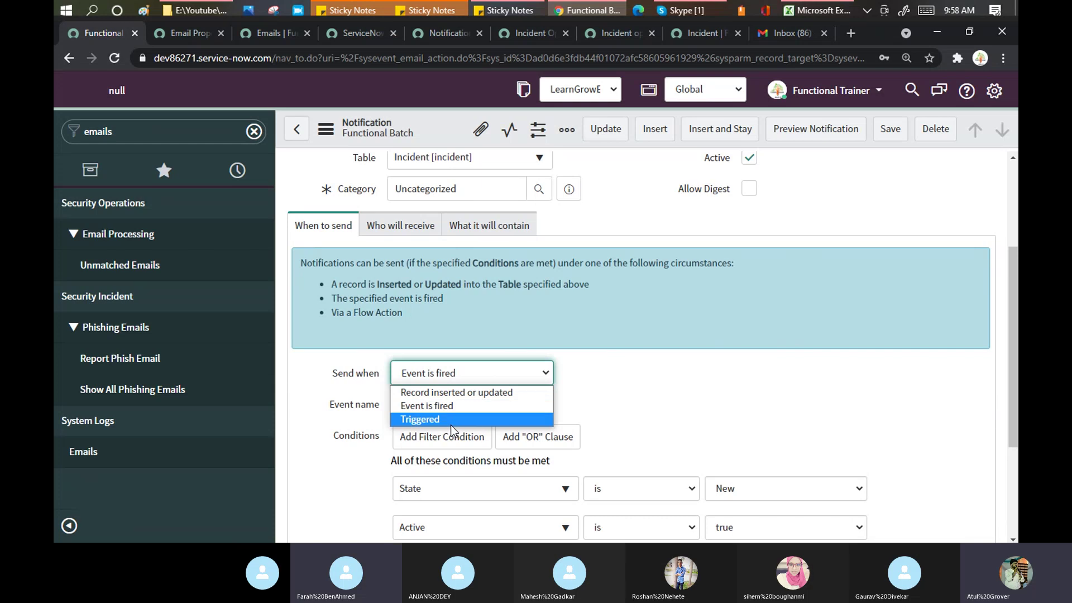
click(449, 424)
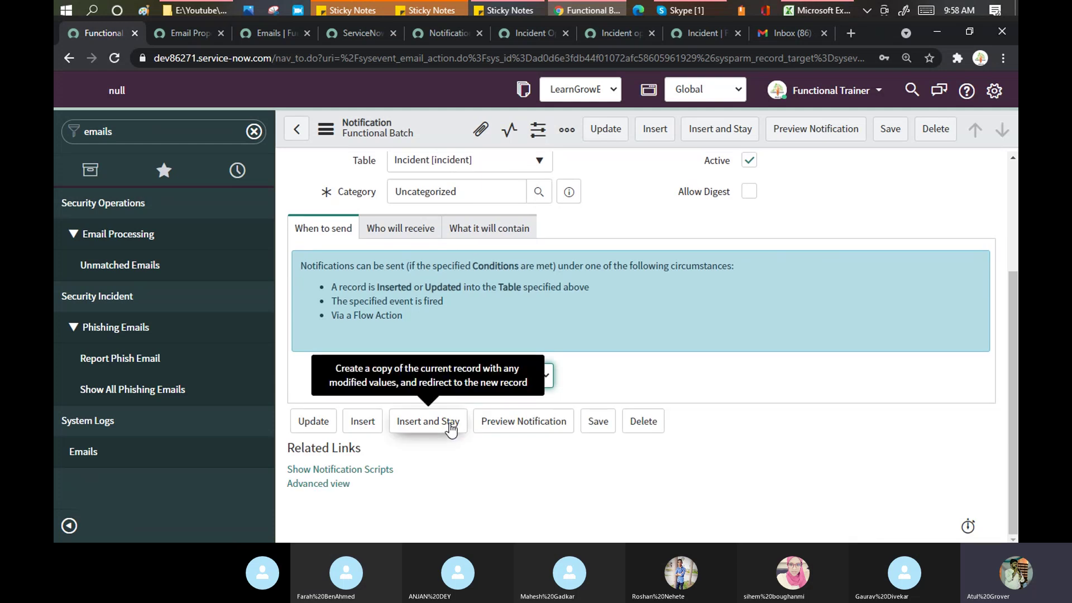
click(503, 373)
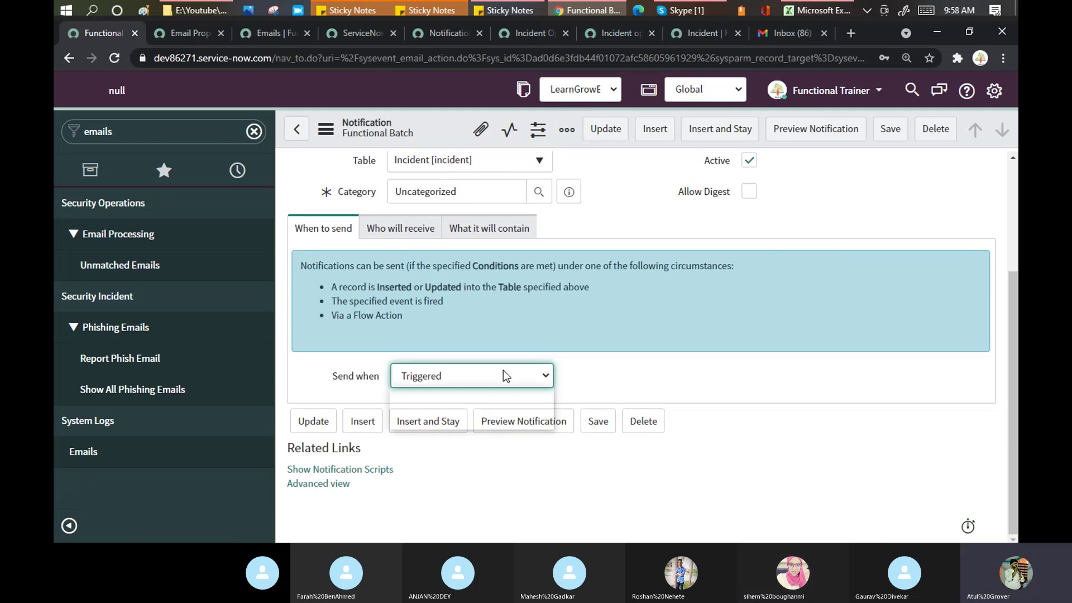
key(Escape)
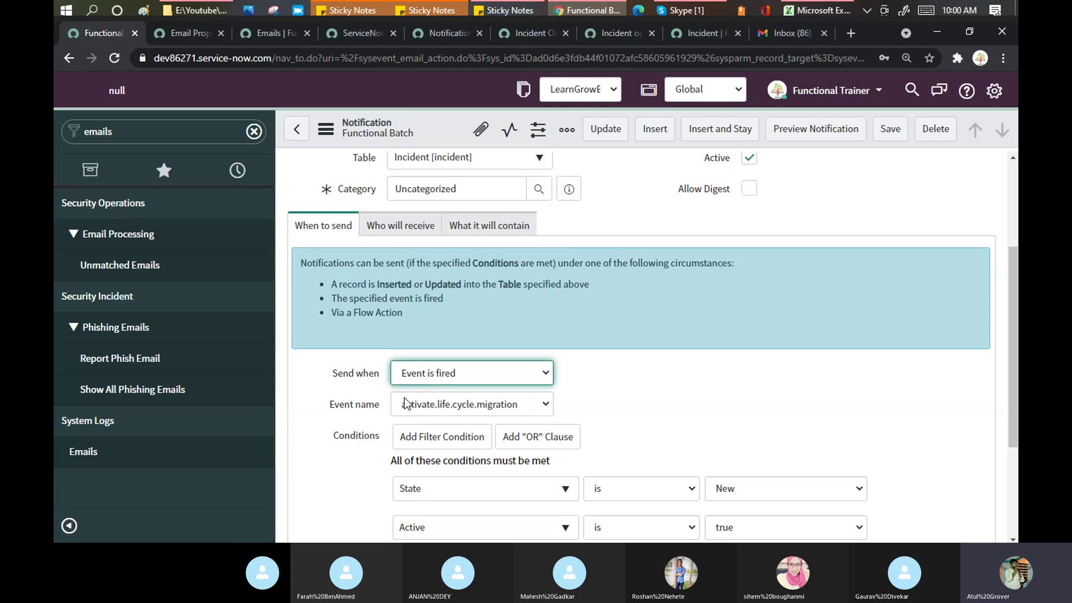
Step: Choose incident.assigned as the notification's event name
click(546, 404)
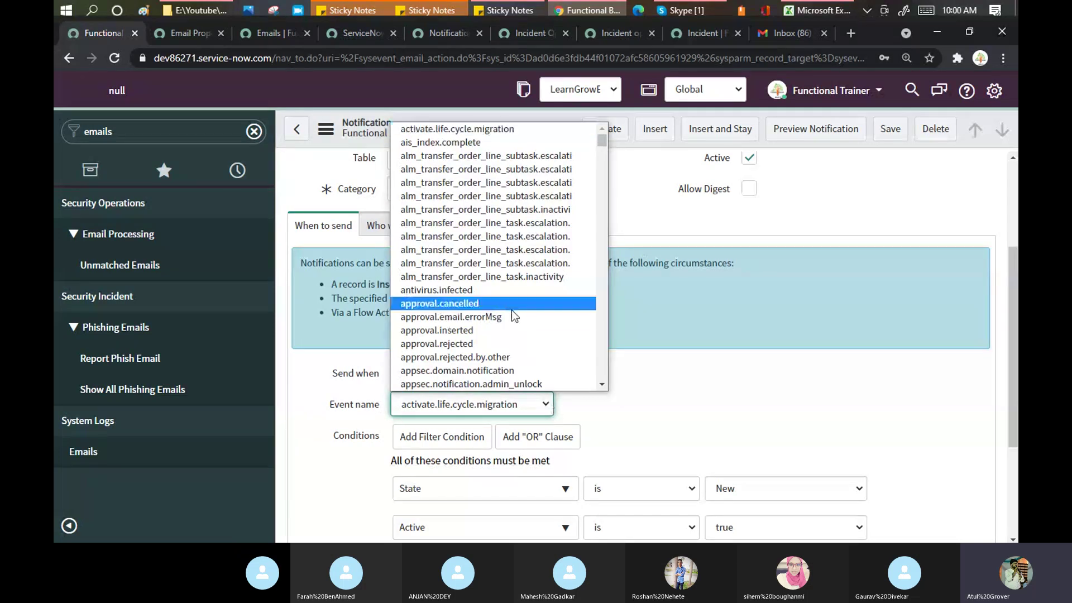
scroll(511, 310, down, 10)
scroll(511, 310, down, 12)
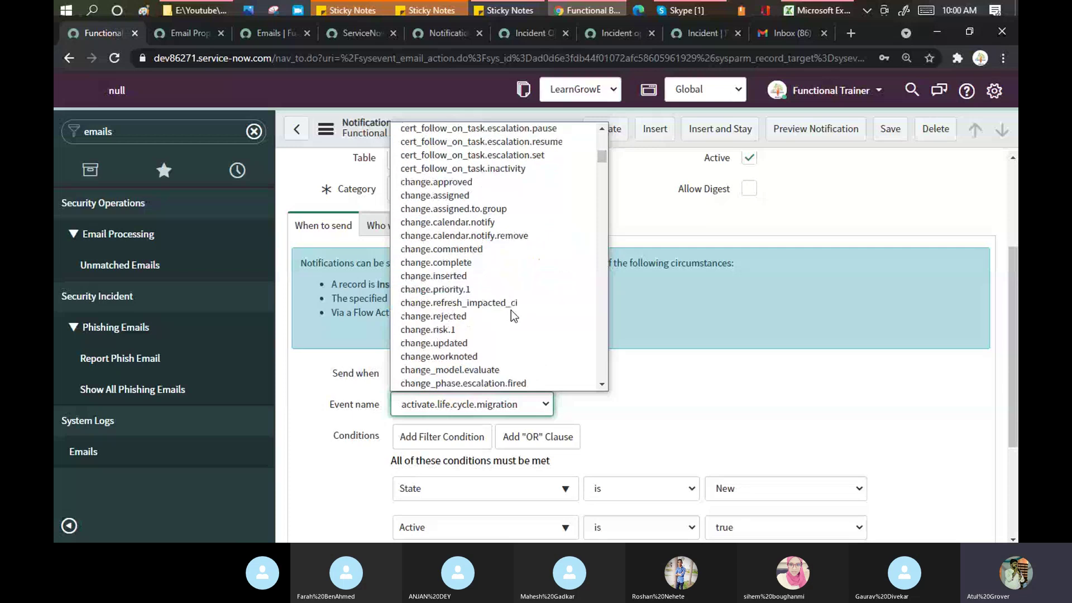
scroll(511, 310, up, 8)
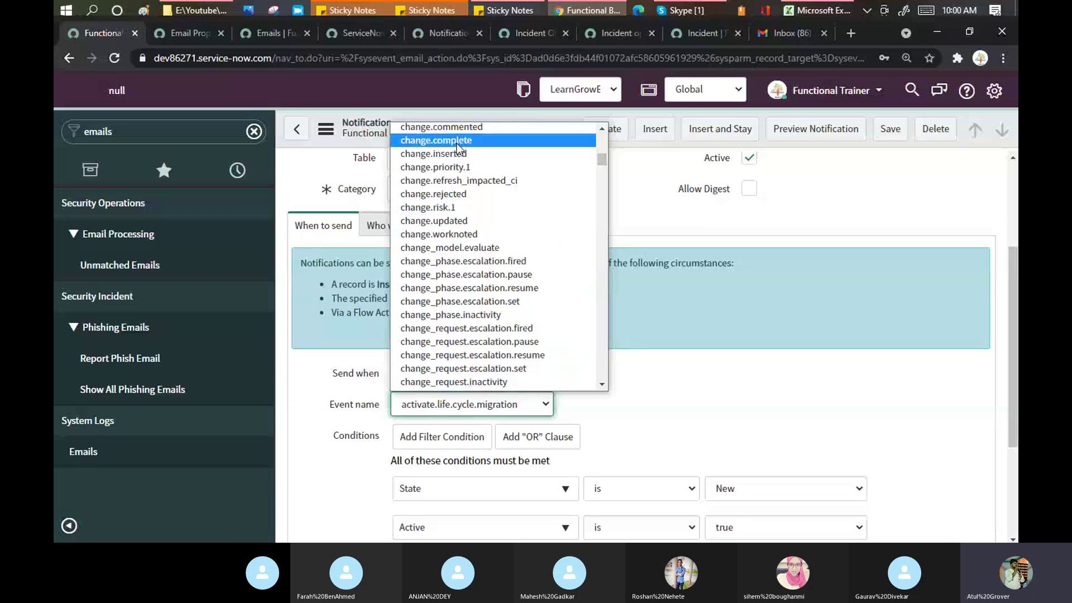
scroll(460, 145, up, 3)
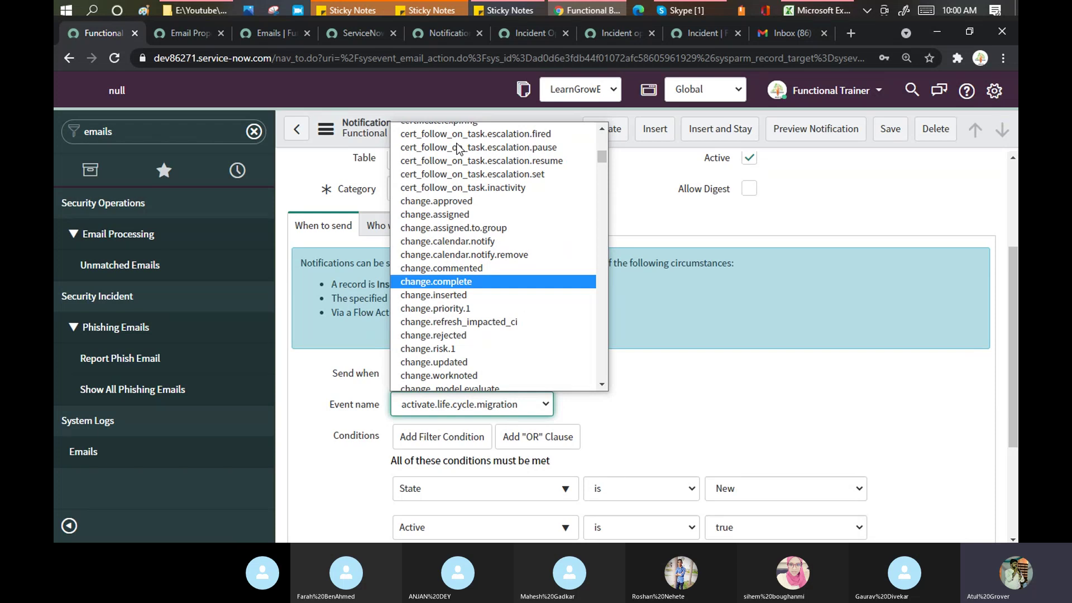
key(i)
key(Down)
key(Down)
key(Down)
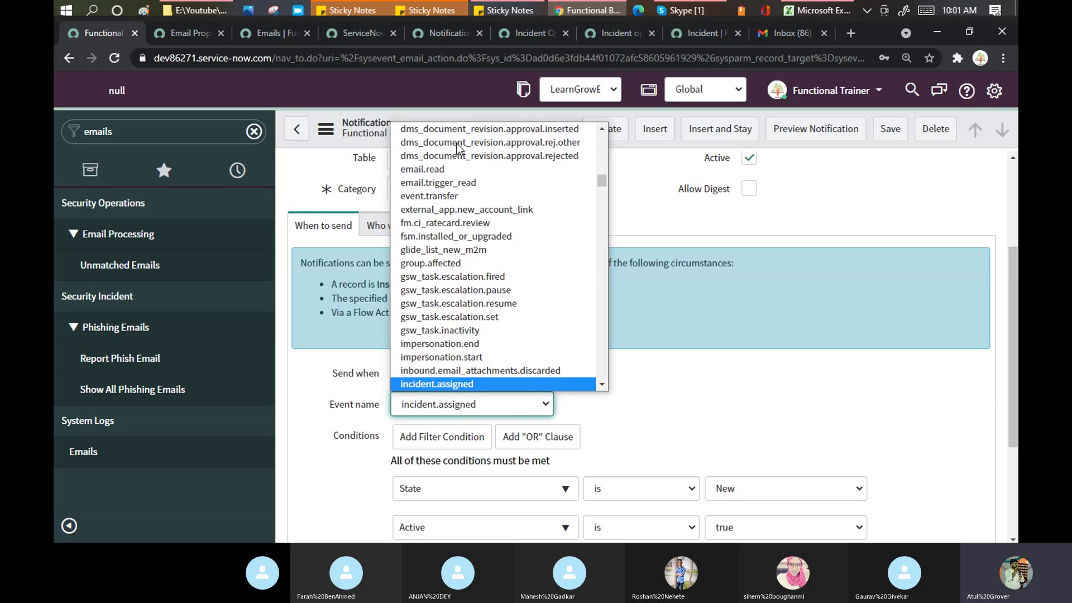
key(Down)
key(Down)
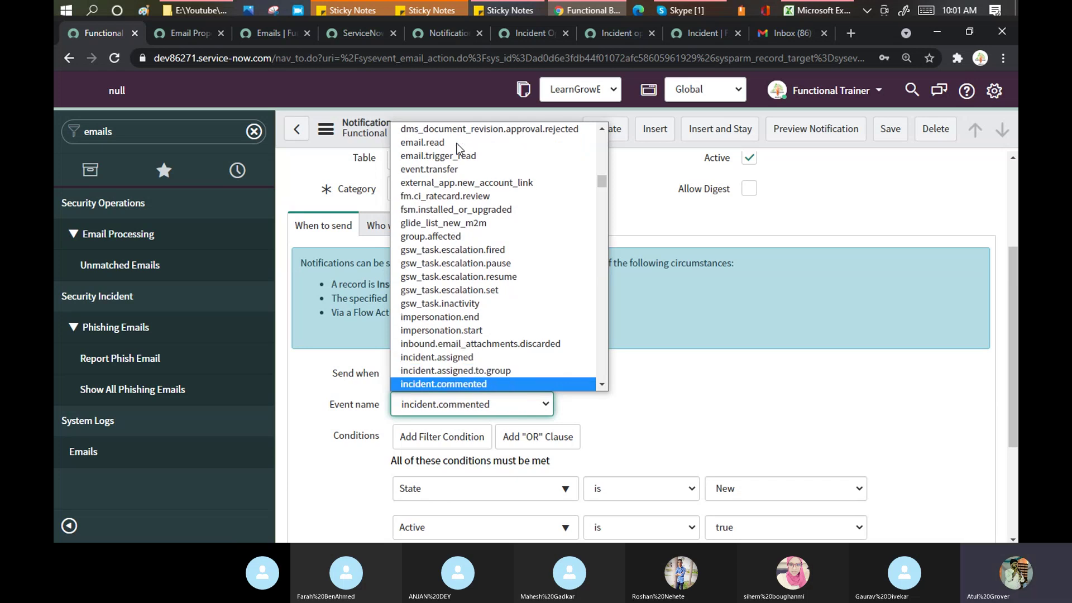
key(Down)
key(Down)
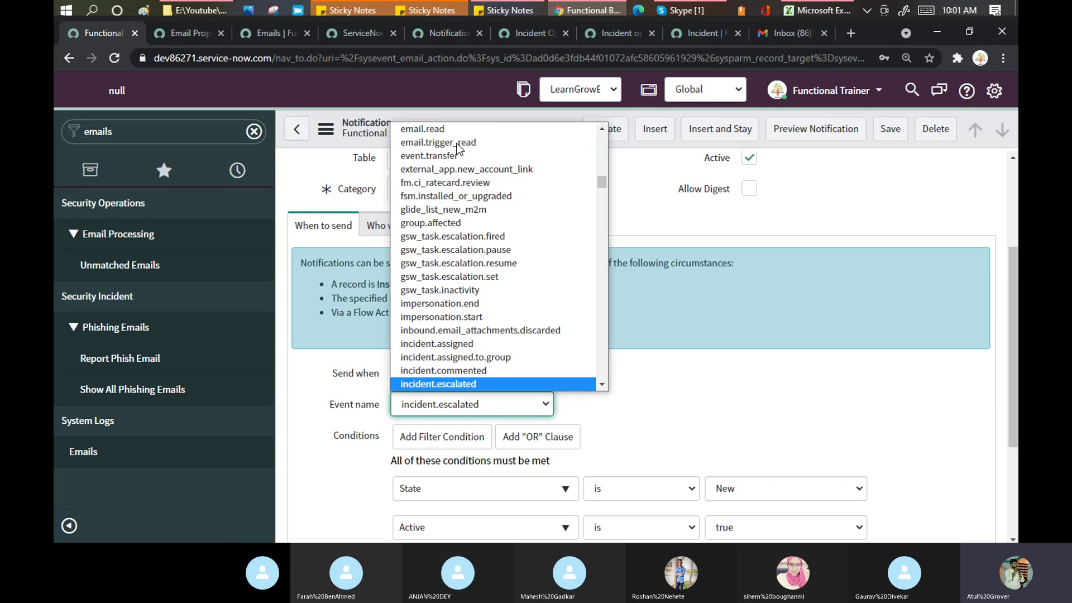
key(Down)
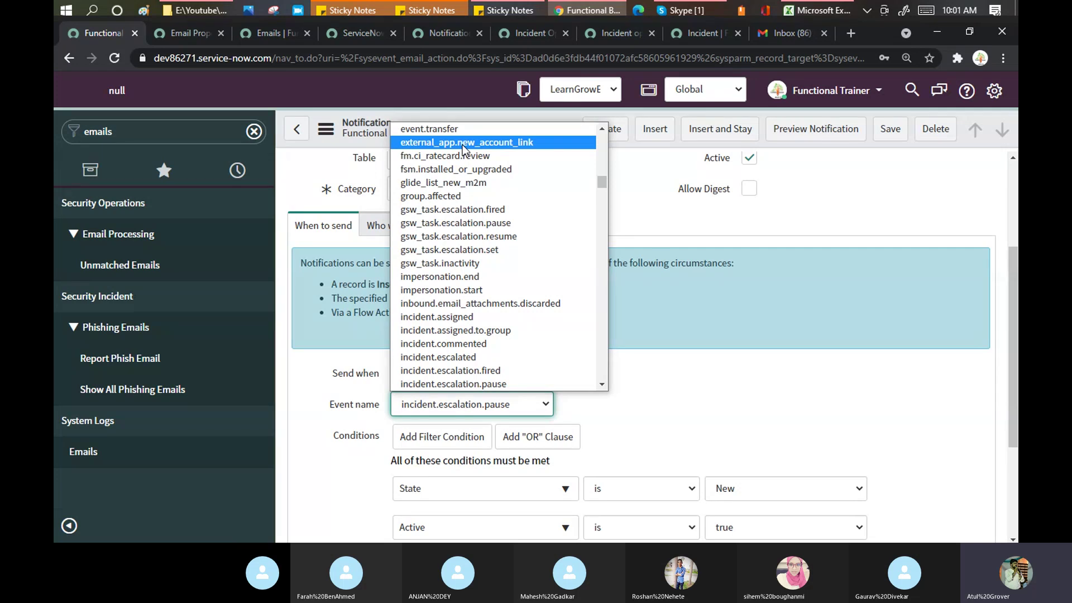
click(471, 317)
Step: Review the conditions State is New and Active is true
click(671, 386)
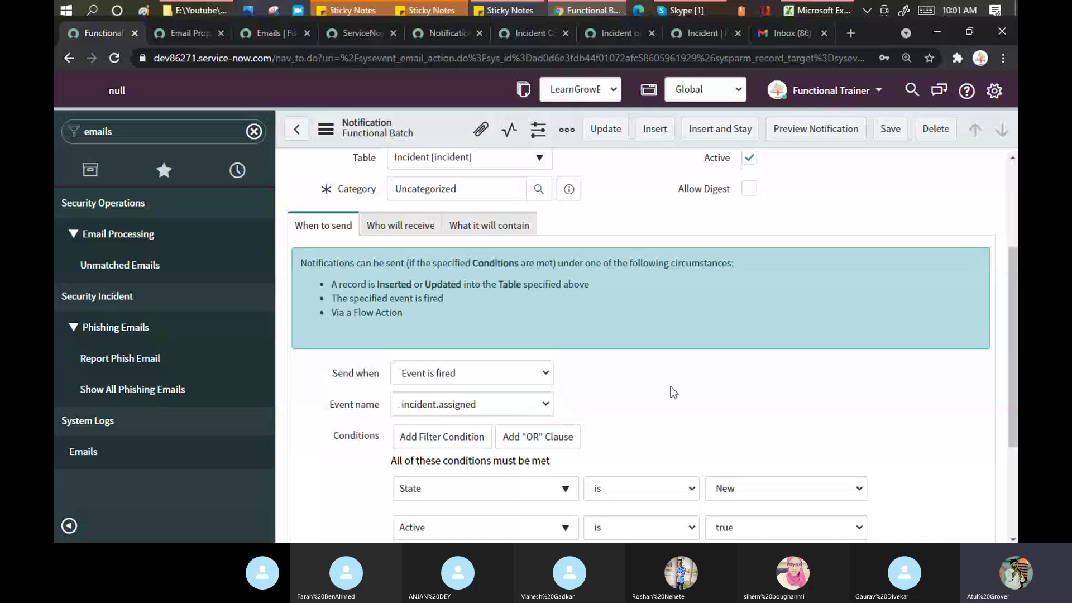
scroll(671, 387, down, 3)
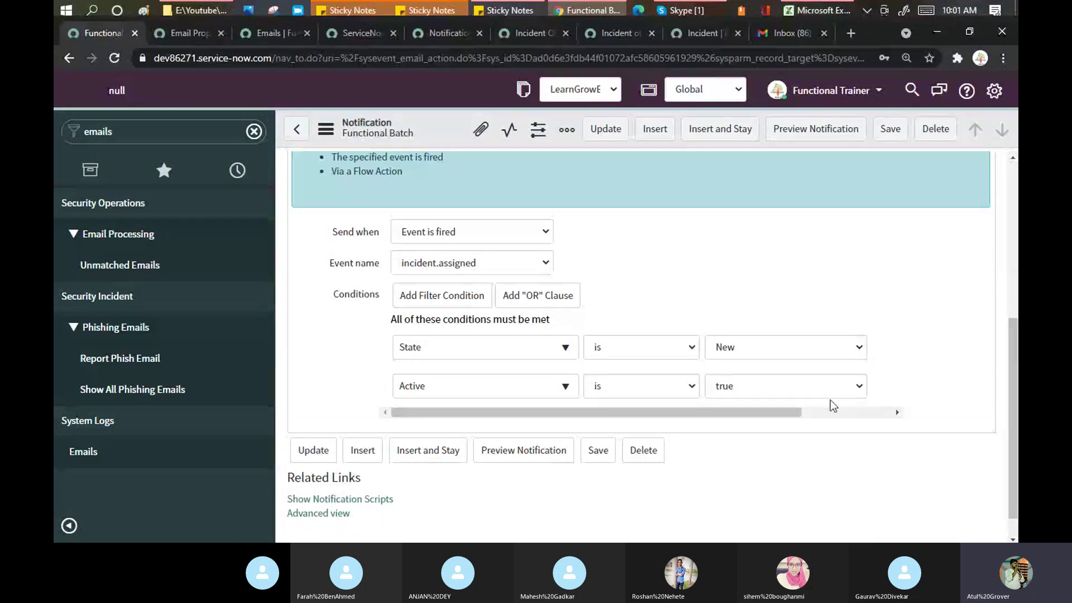
drag(793, 420, 901, 350)
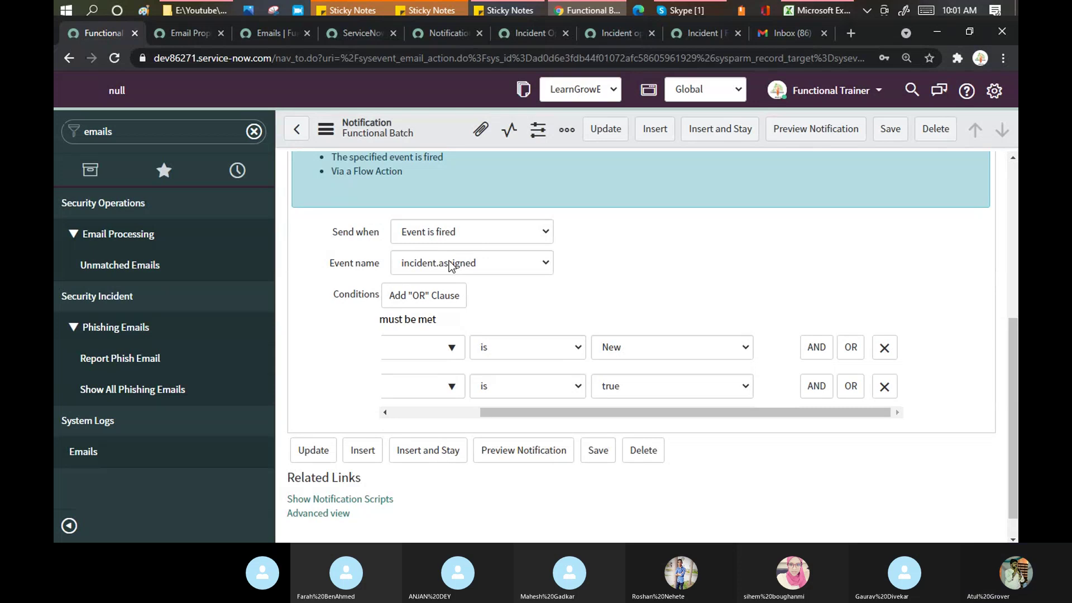
scroll(449, 260, up, 2)
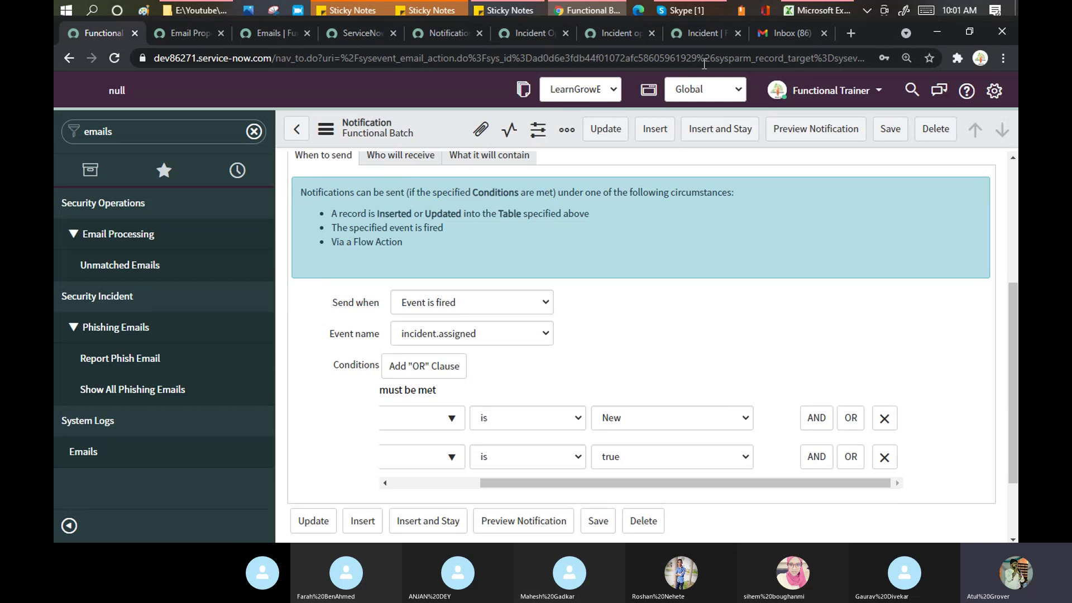
click(700, 38)
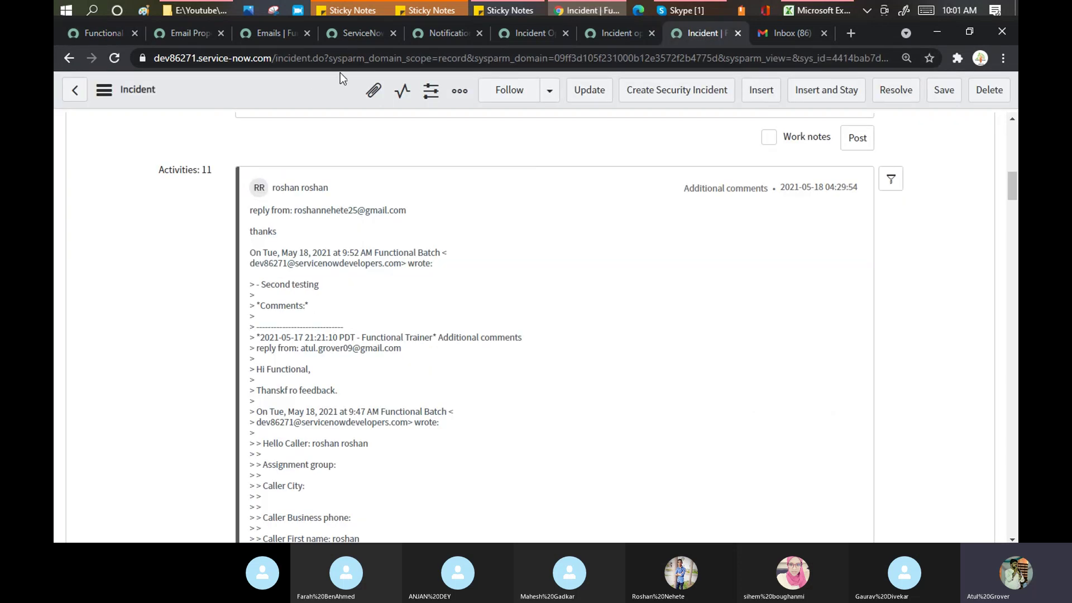
right_click(311, 92)
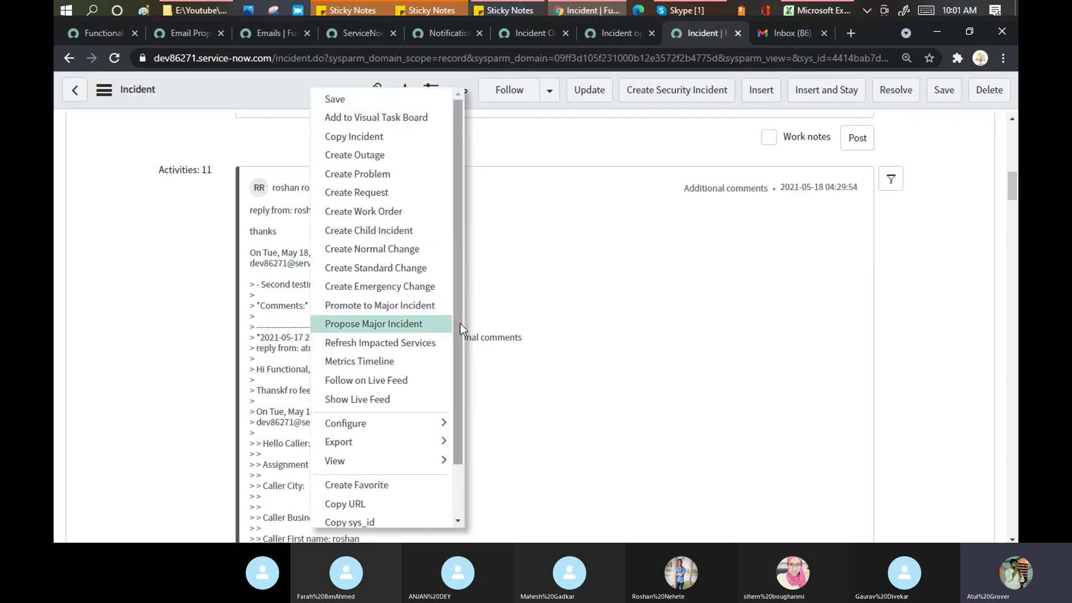
drag(460, 323, 463, 467)
click(374, 516)
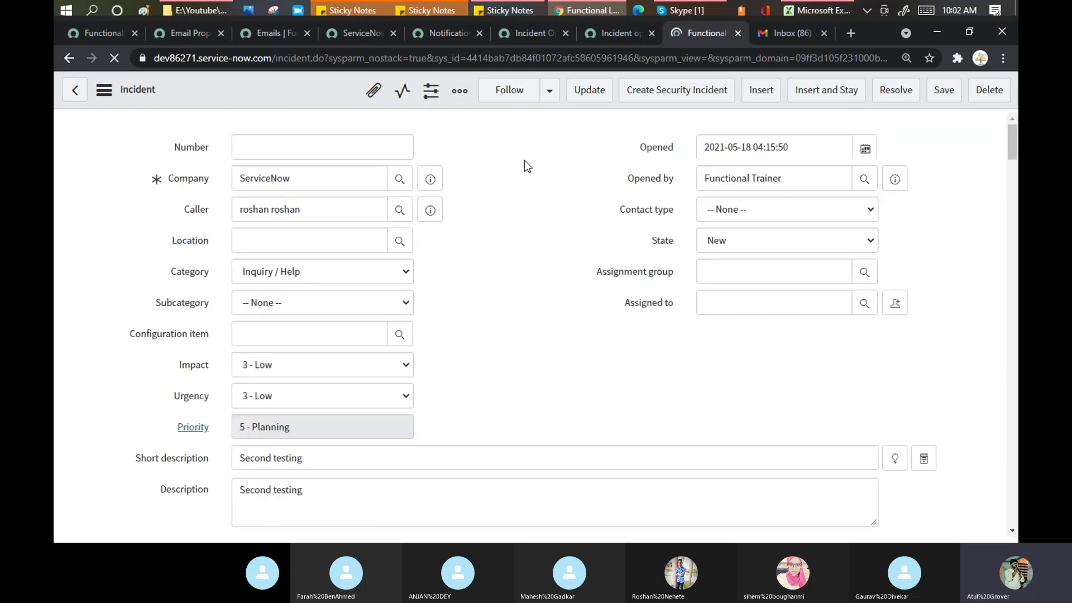
scroll(524, 160, down, 8)
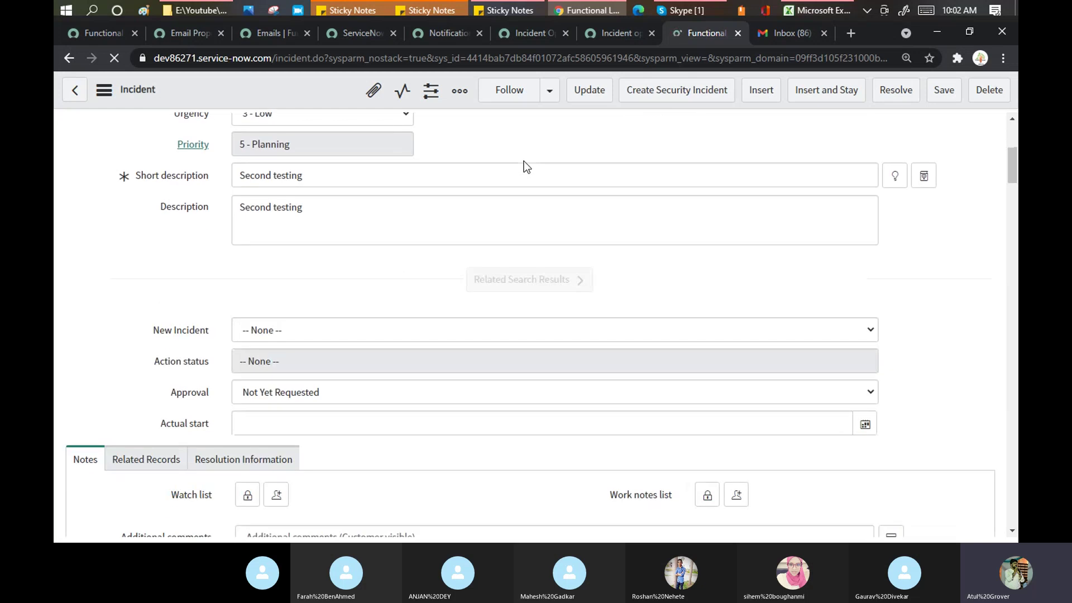
scroll(524, 161, down, 4)
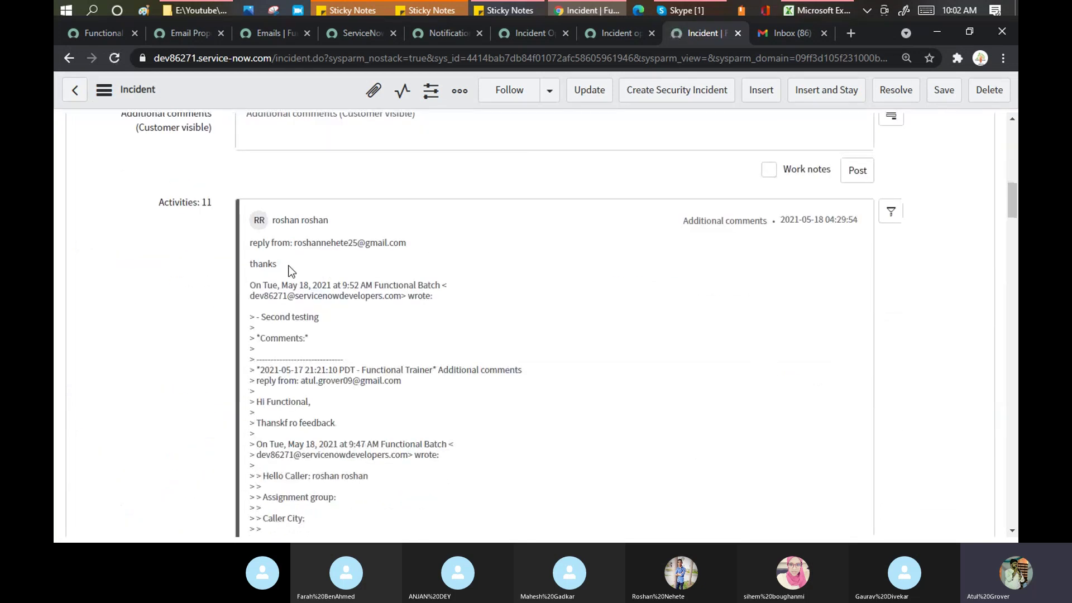
drag(278, 265, 250, 269)
scroll(480, 320, down, 3)
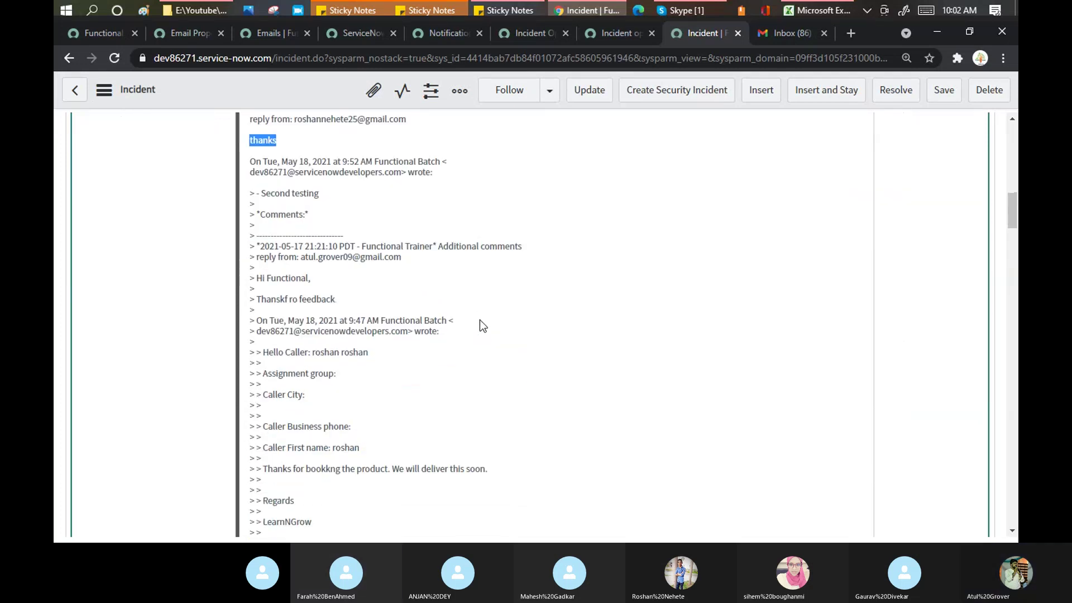
scroll(483, 326, down, 7)
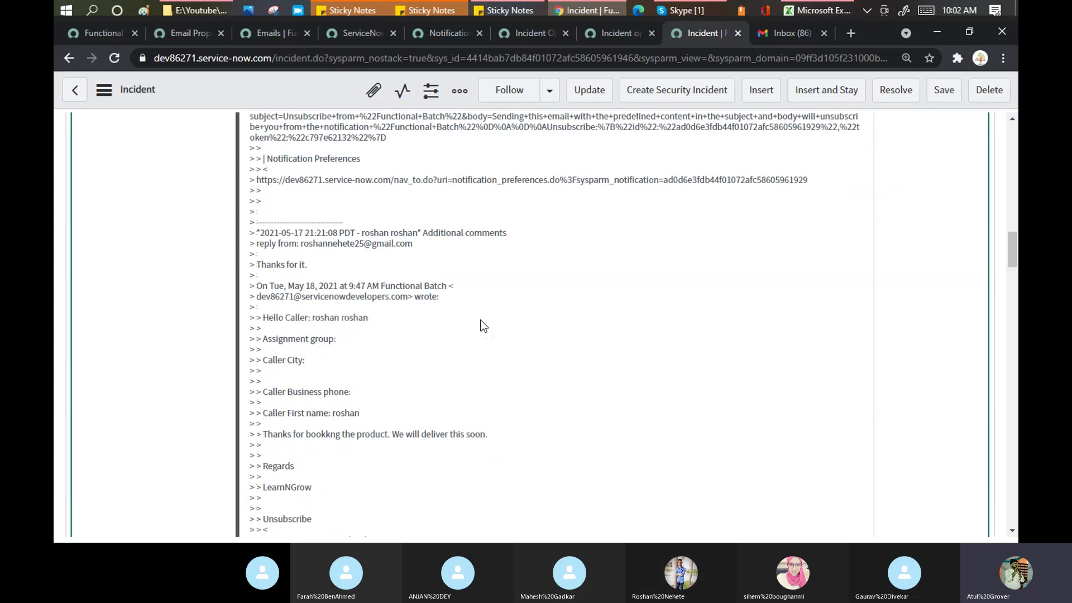
scroll(483, 326, down, 3)
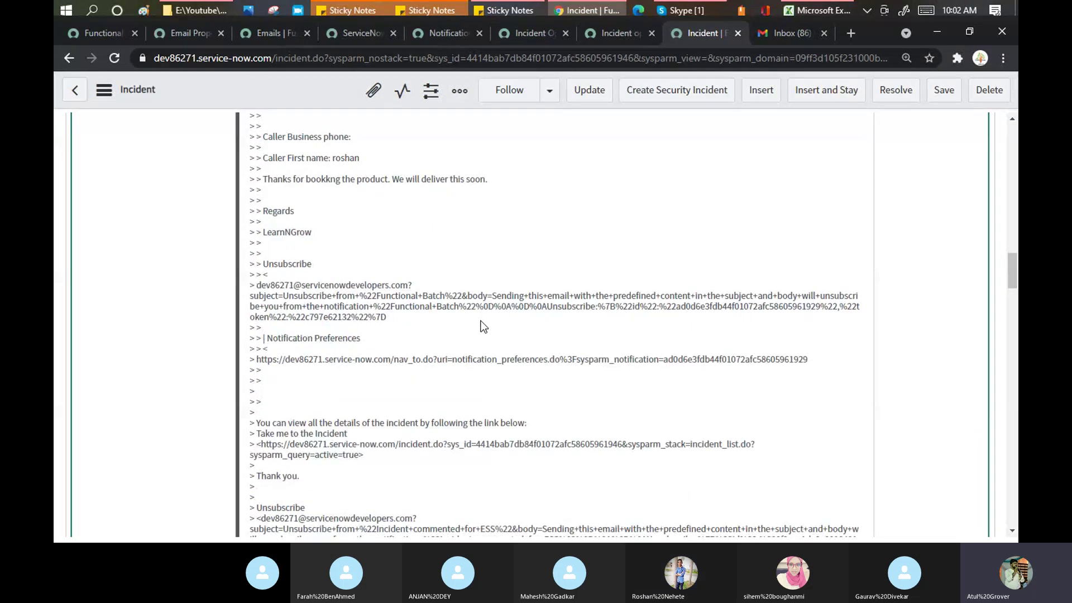
scroll(483, 326, down, 2)
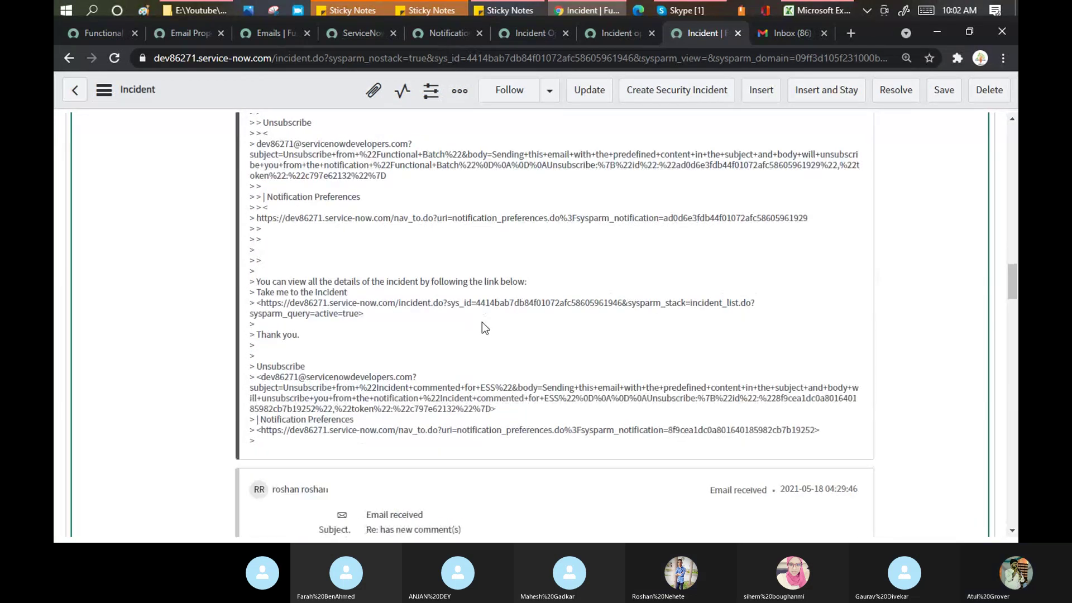
scroll(318, 385, up, 1)
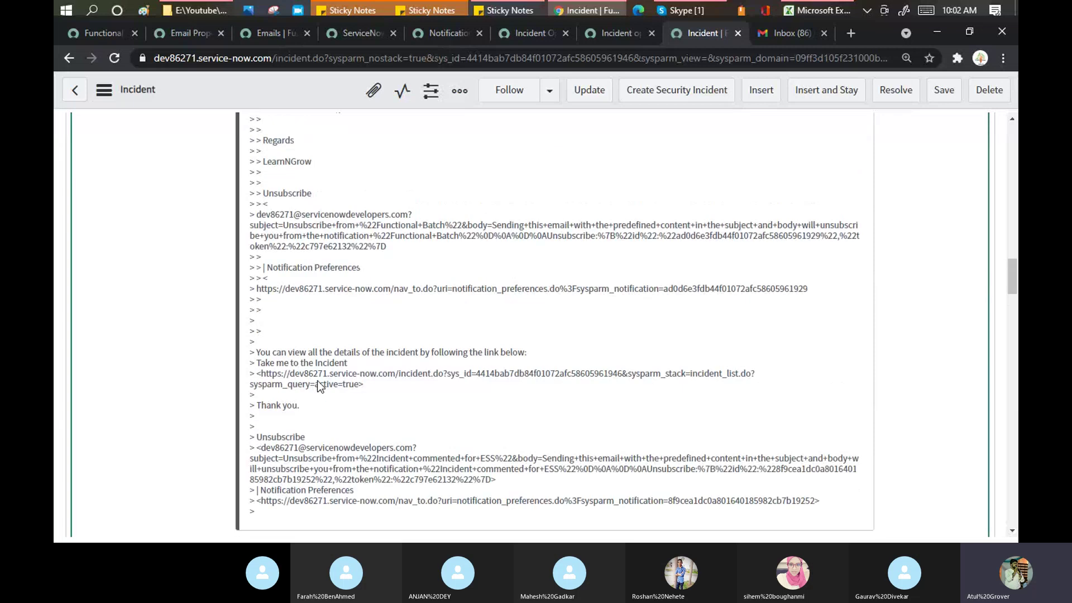
scroll(318, 385, up, 3)
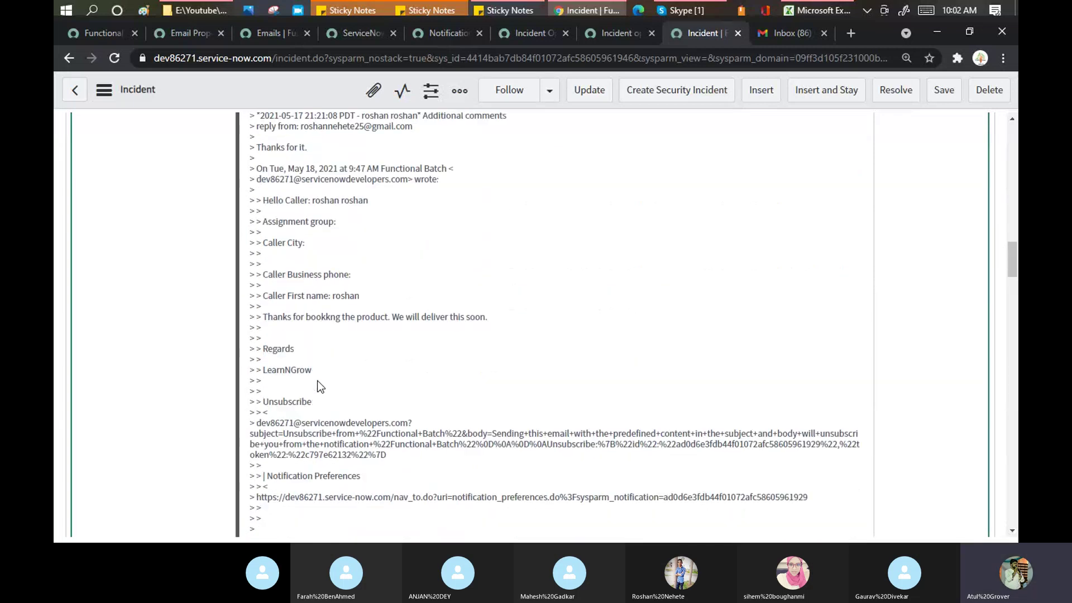
scroll(319, 385, up, 1)
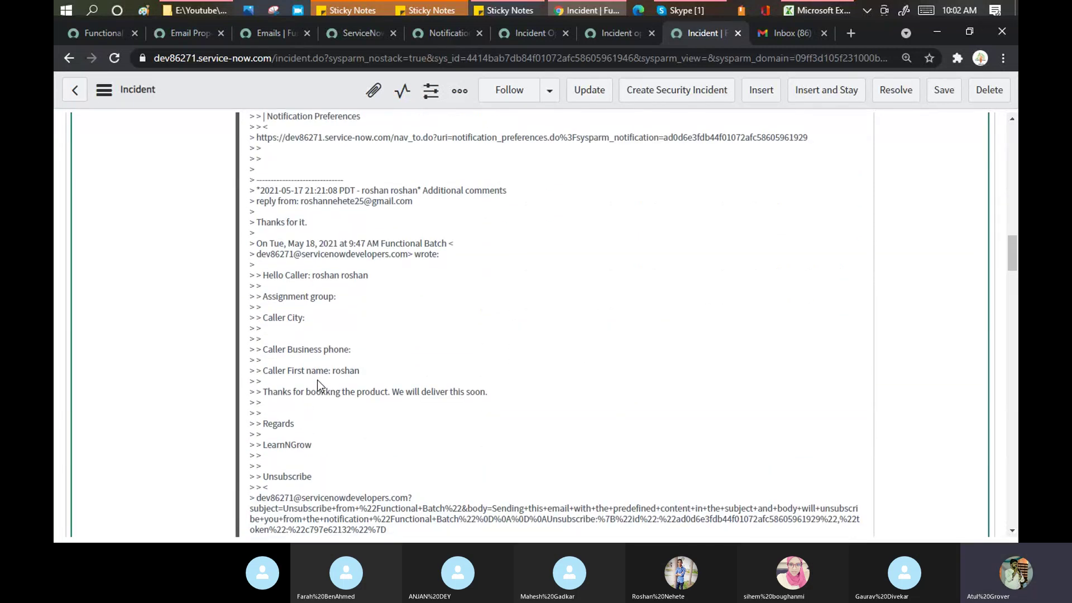
scroll(319, 386, up, 1)
scroll(318, 385, up, 1)
scroll(318, 385, up, 2)
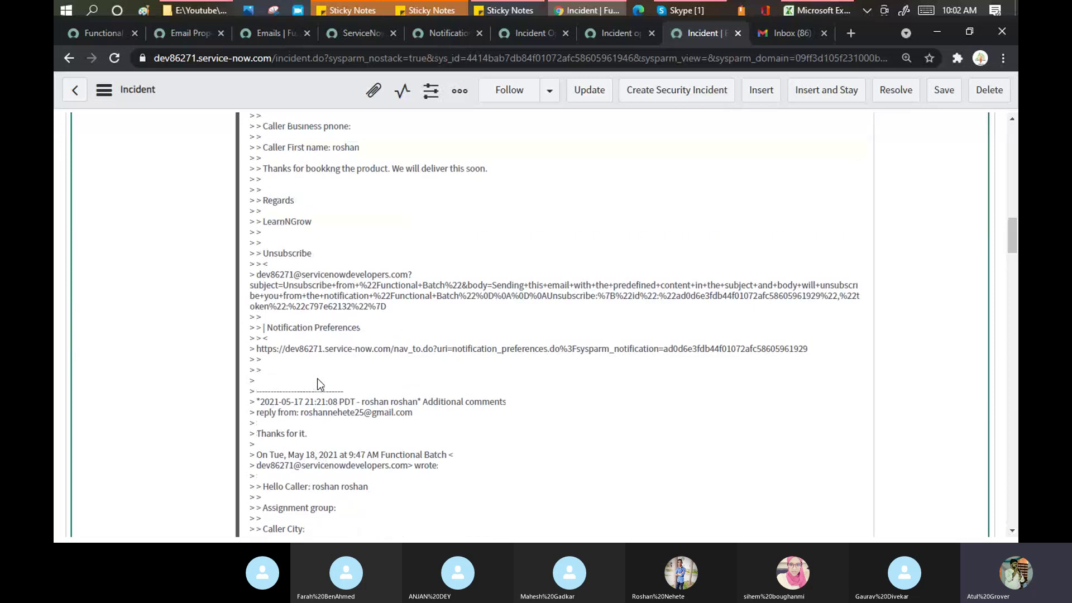
scroll(318, 384, up, 2)
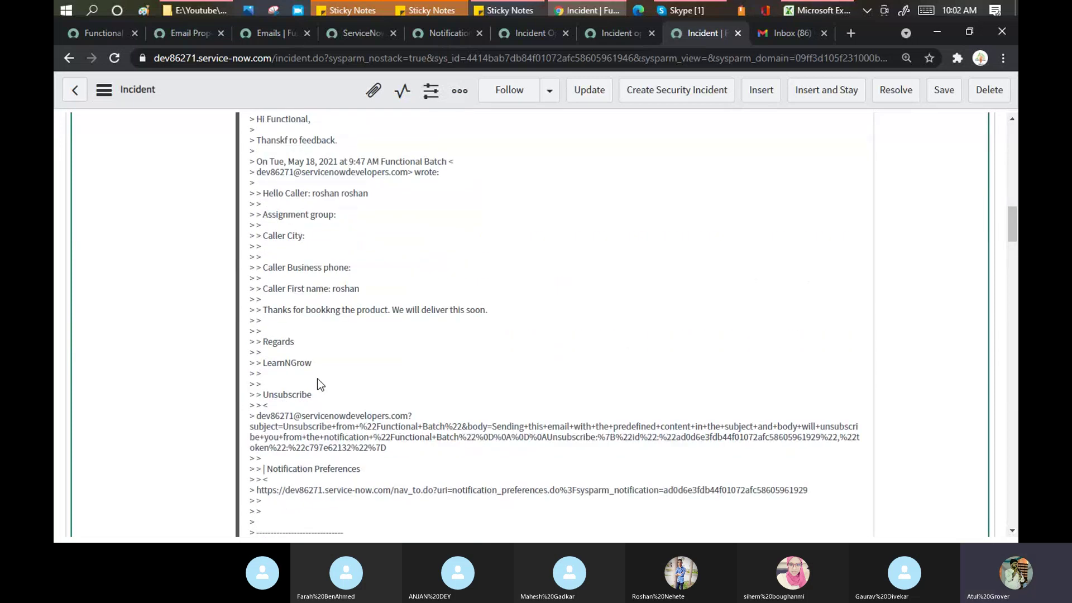
scroll(317, 384, up, 1)
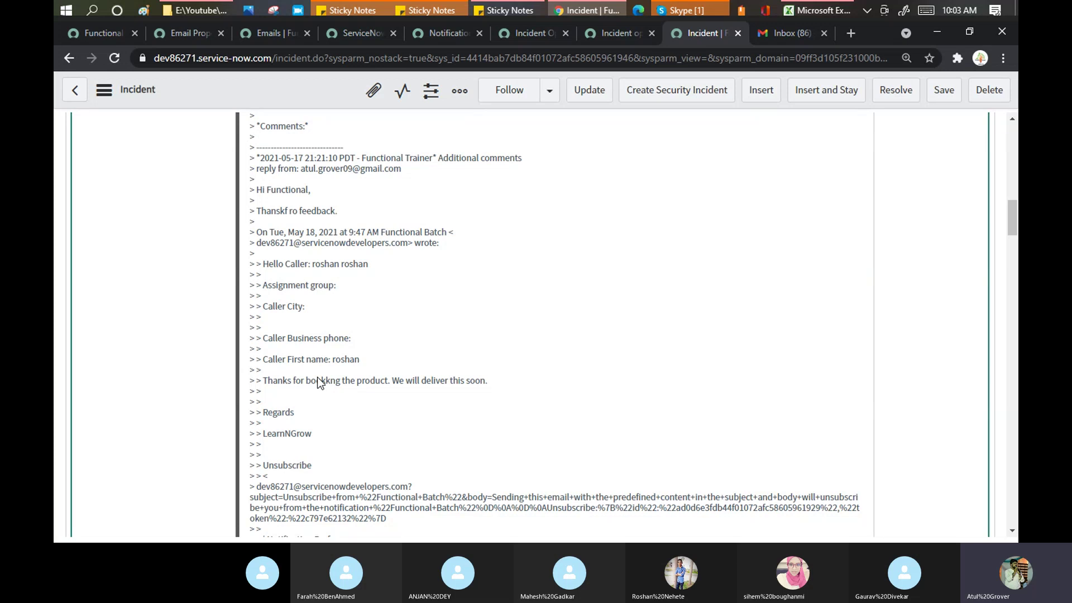
scroll(317, 376, up, 10)
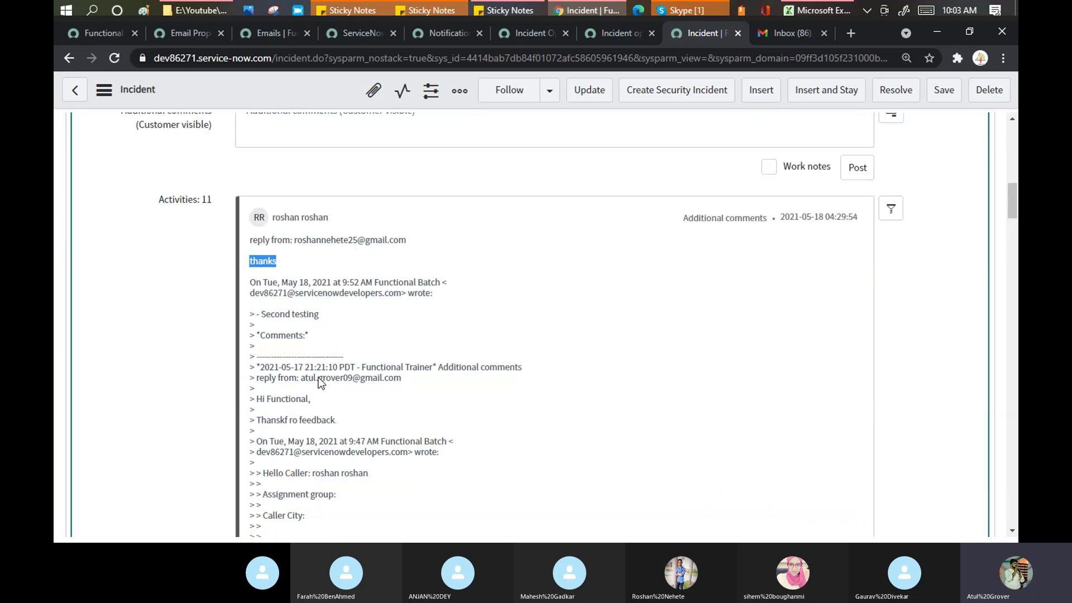
scroll(321, 384, up, 5)
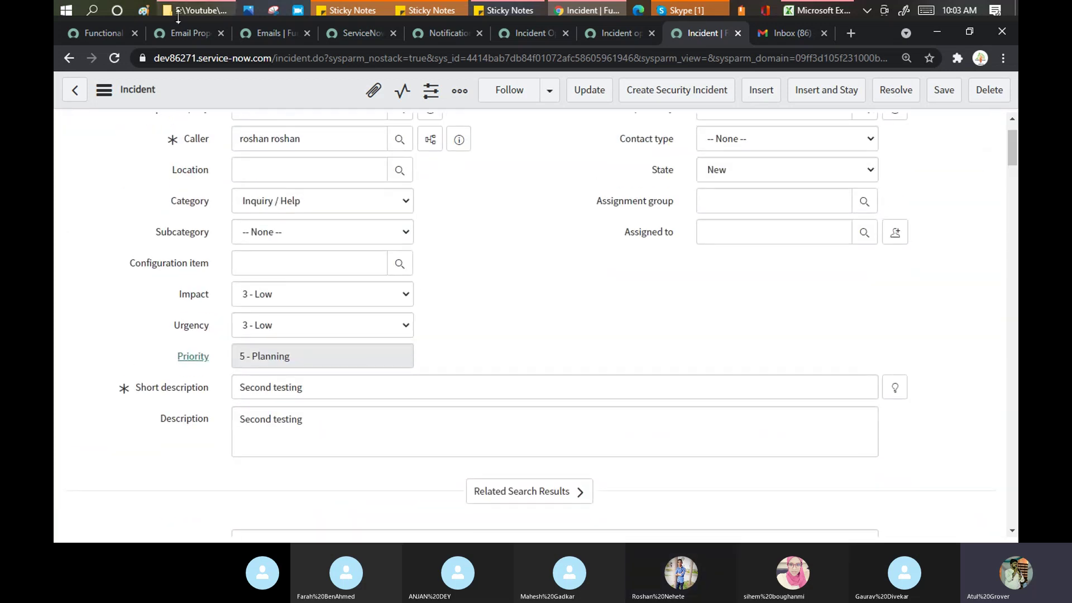
Step: Change the Functional Batch notification's Send when to Triggered, removing event name and conditions
click(101, 36)
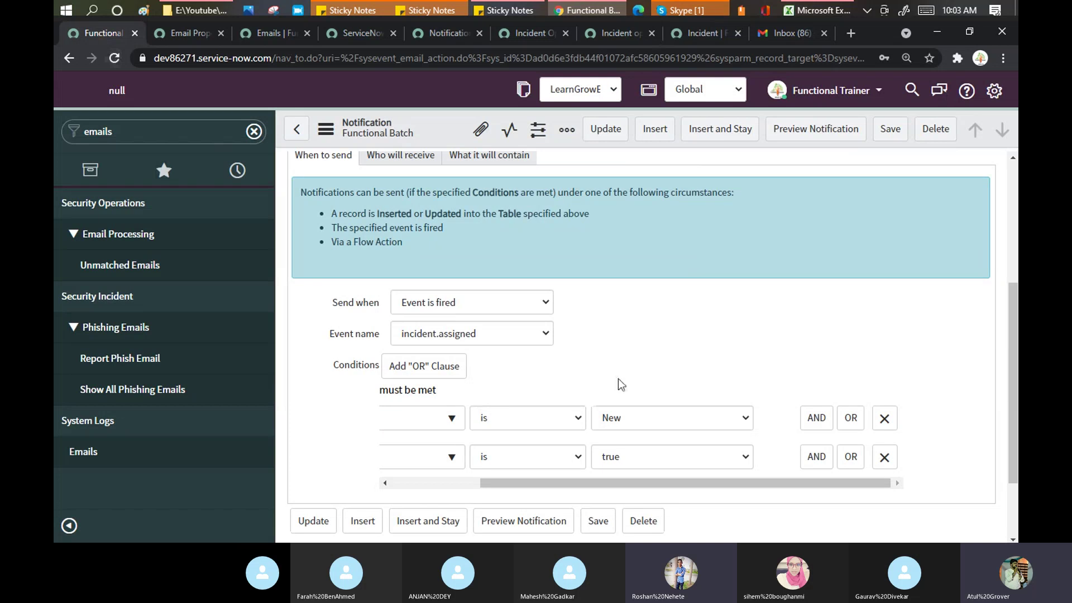
click(547, 300)
click(628, 316)
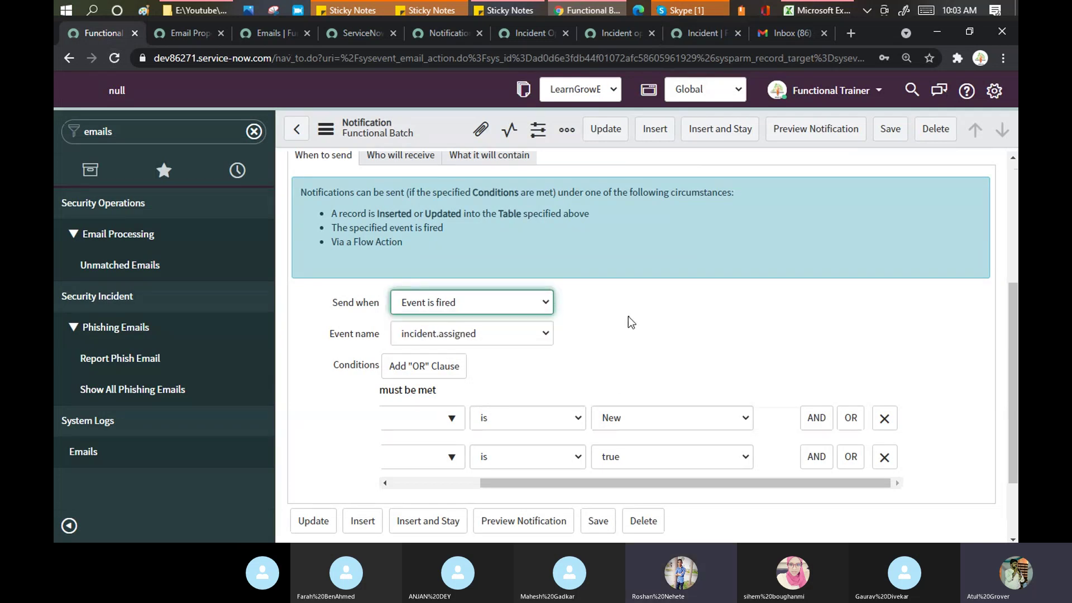
click(547, 301)
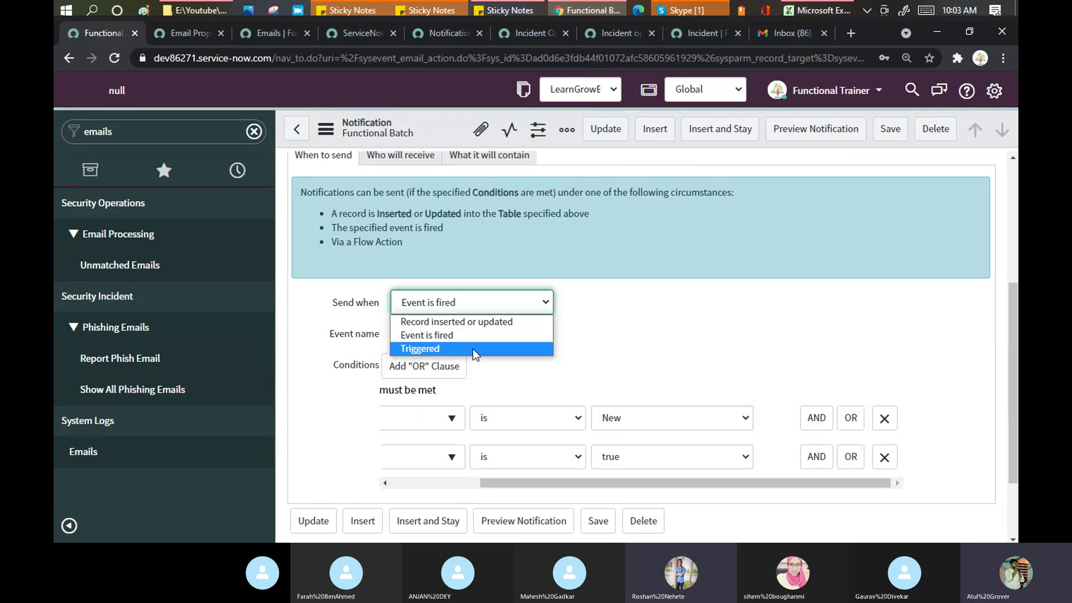
click(473, 348)
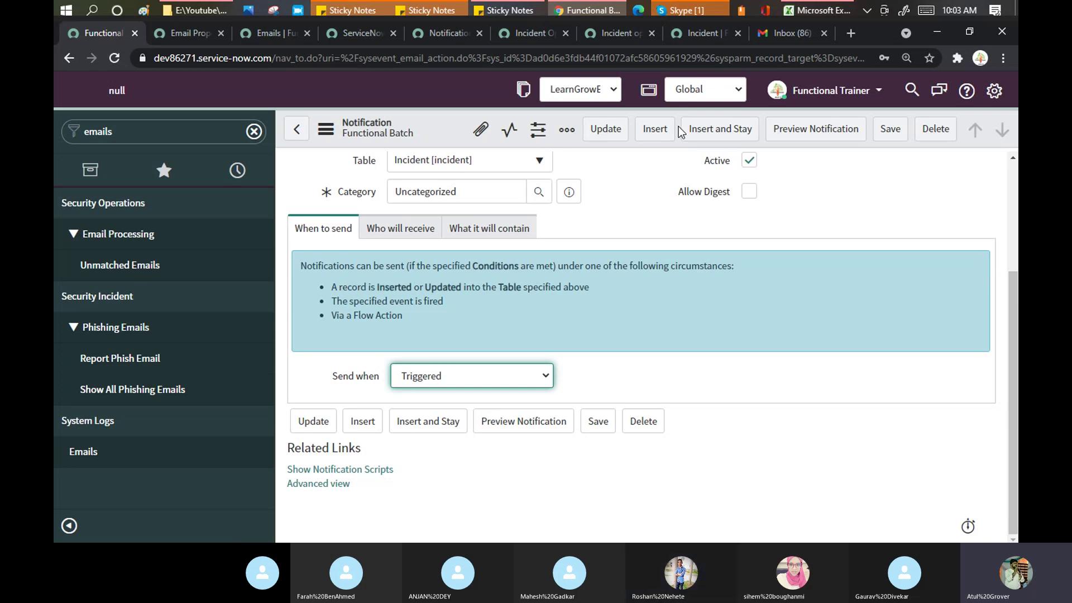
Step: Display the email contents: template Unsubscribe and Preferences, subject Order Number Has been booked
click(483, 236)
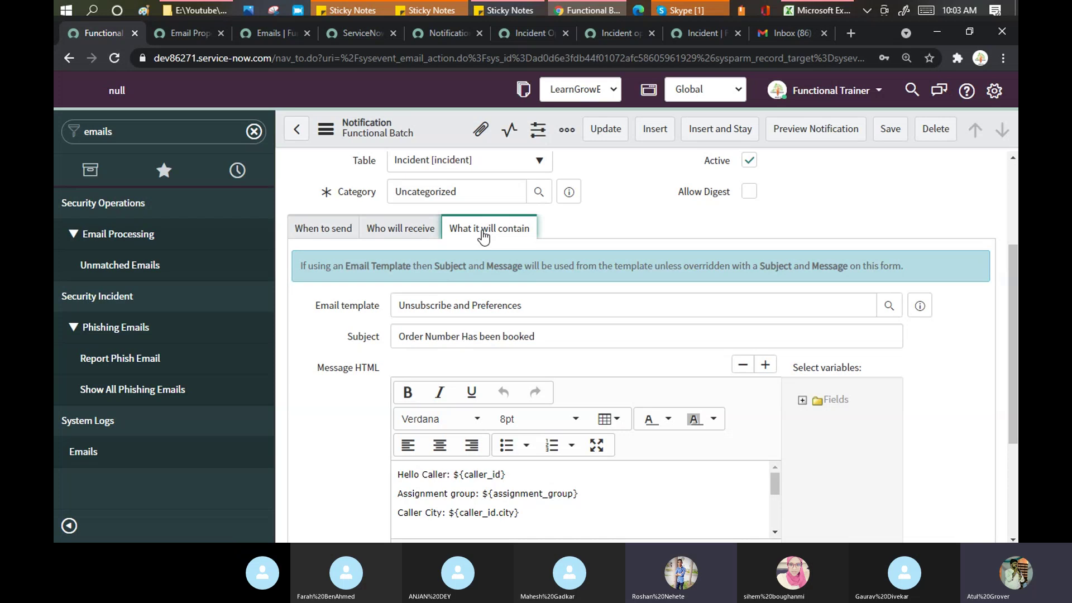
drag(385, 307, 316, 310)
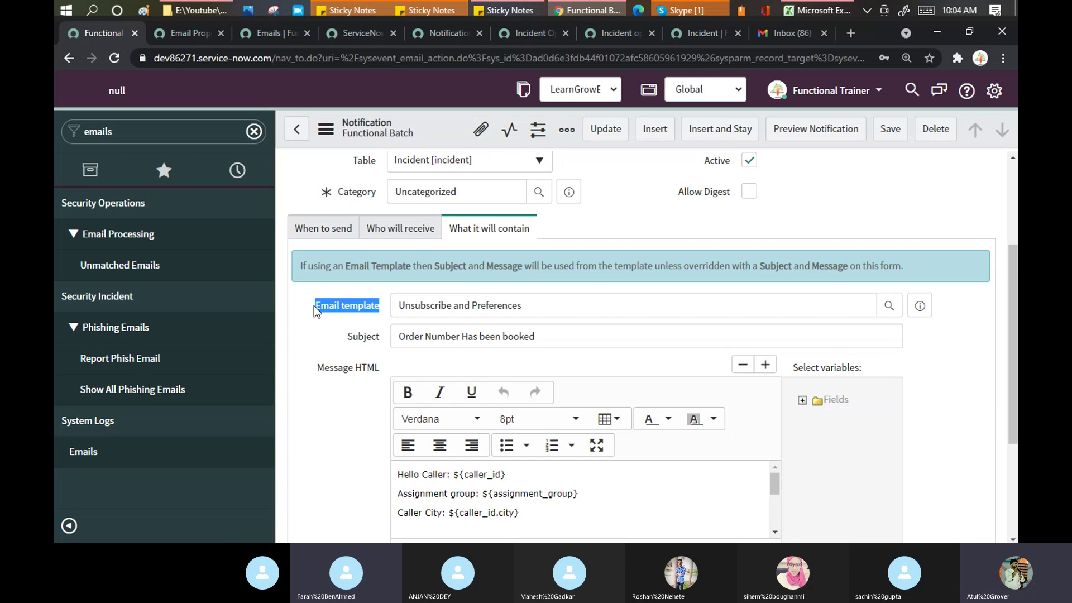
Step: In Gmail, read the 'Incident has been assigned to you' email
click(796, 32)
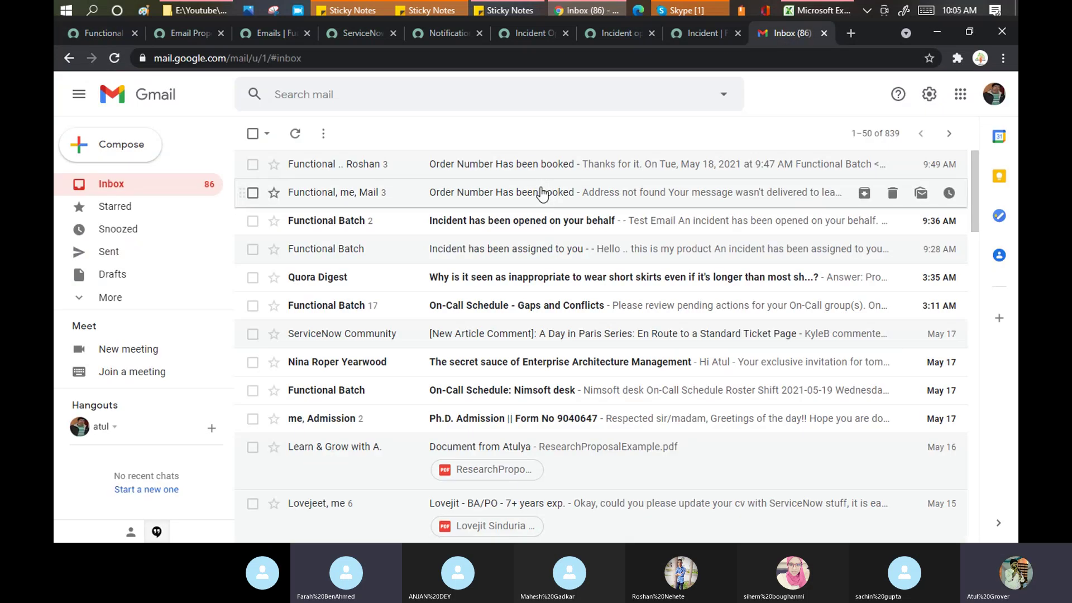
click(546, 250)
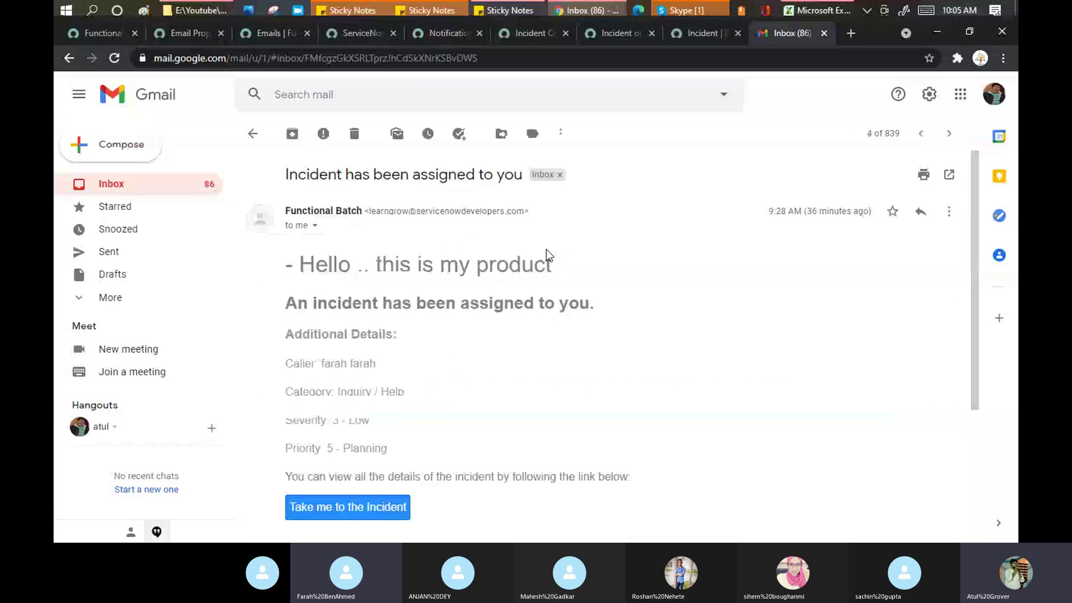
scroll(562, 279, down, 3)
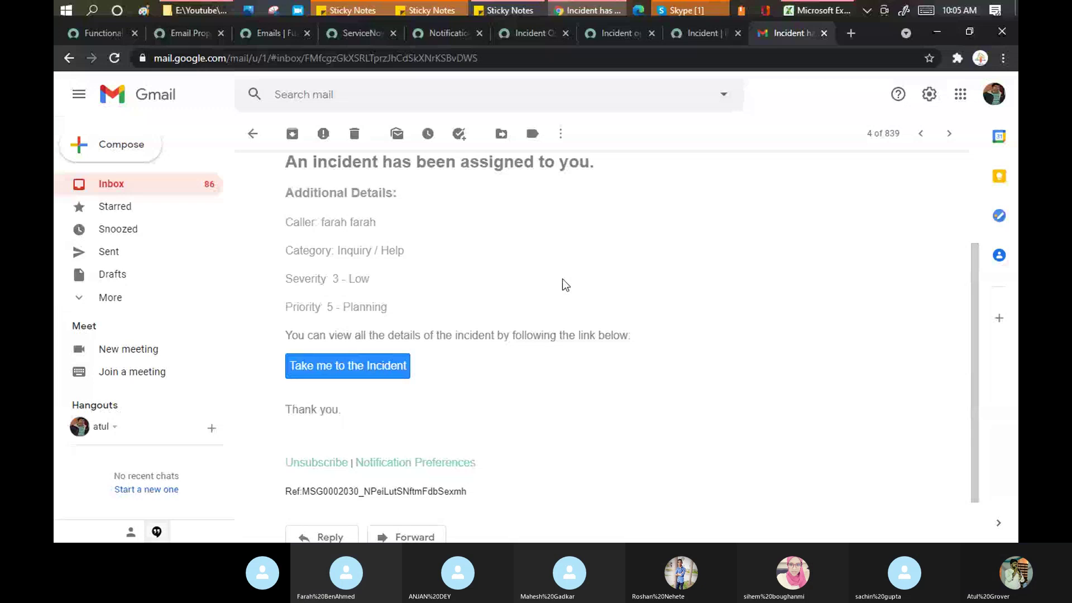
scroll(561, 279, up, 3)
click(252, 140)
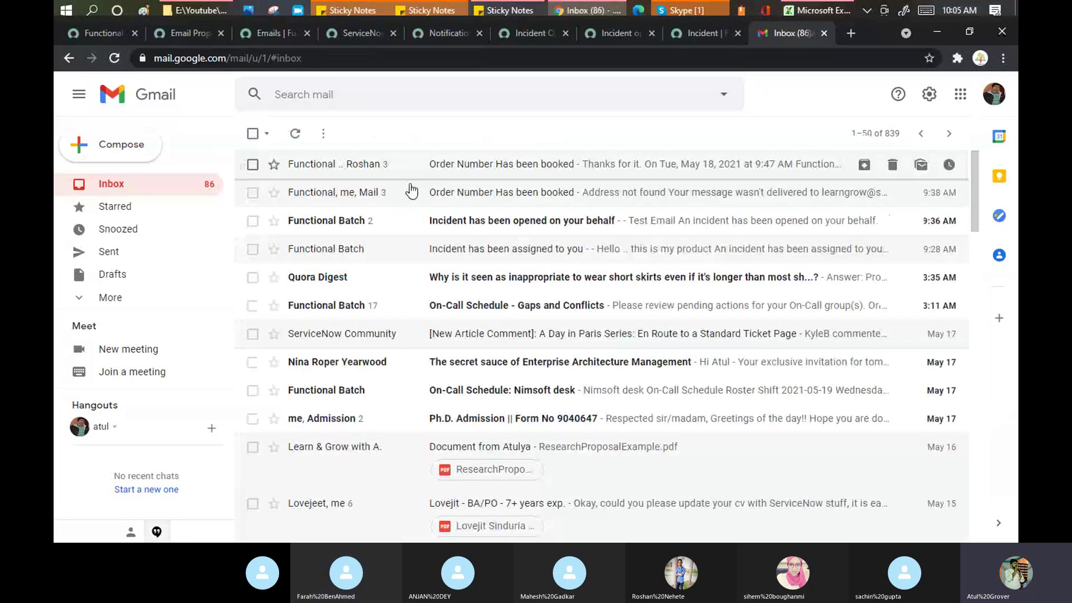
Step: Inspect the Order Number Has been booked email's footer and reference line, then return to ServiceNow
click(453, 191)
click(468, 226)
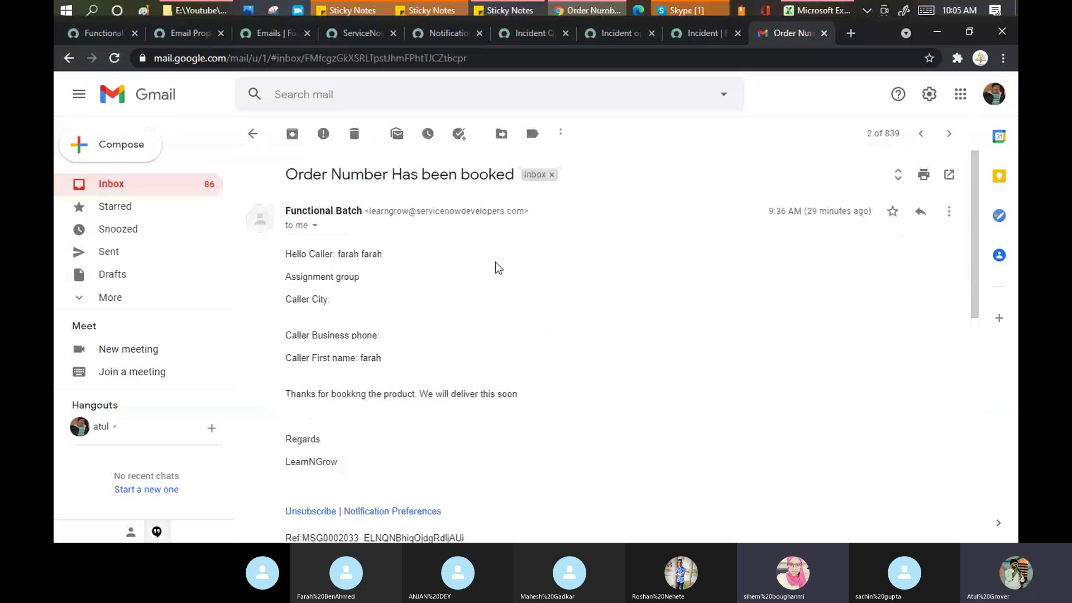
scroll(495, 262, down, 1)
drag(454, 437, 290, 436)
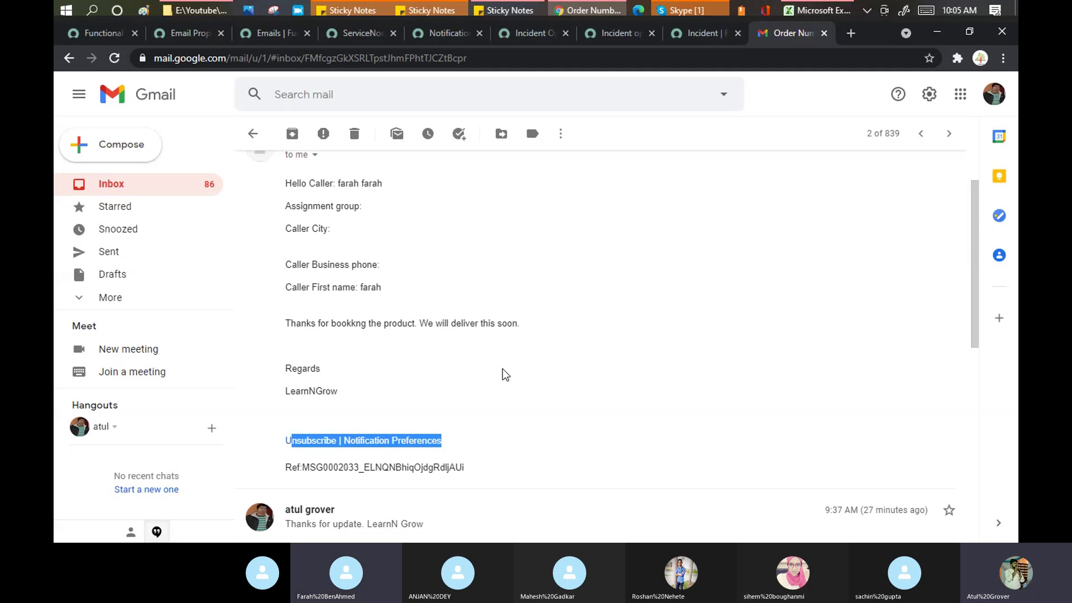
scroll(505, 374, up, 1)
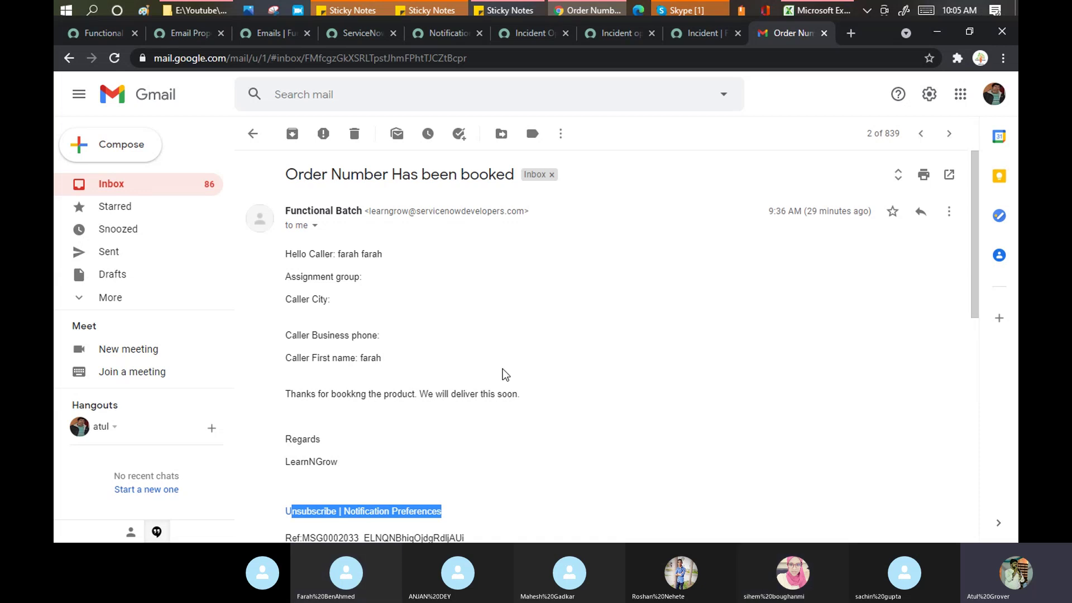
scroll(503, 374, down, 1)
click(485, 437)
drag(486, 437, 285, 441)
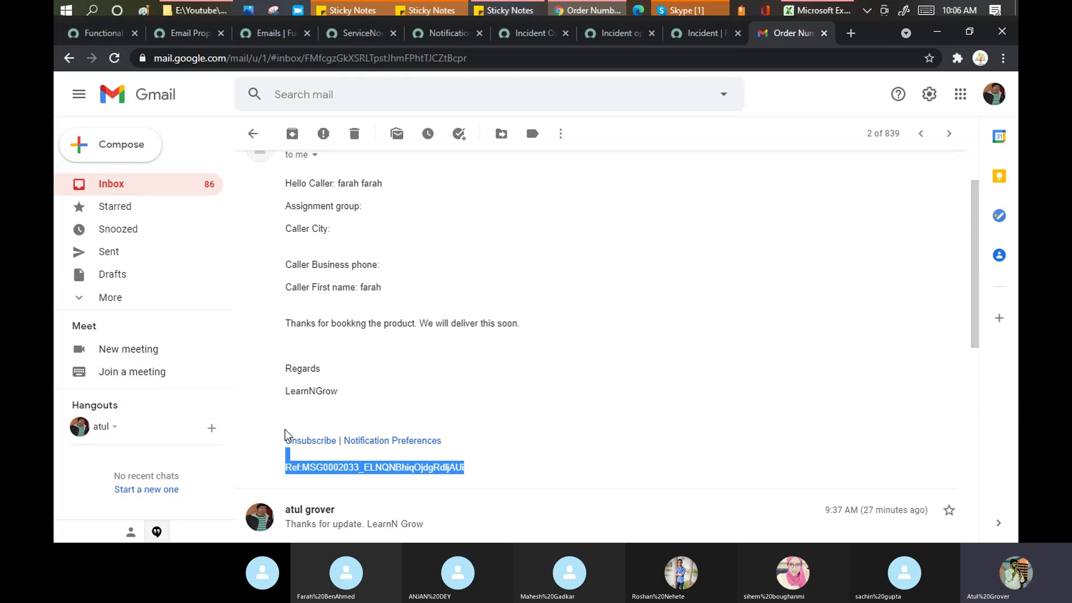
click(103, 36)
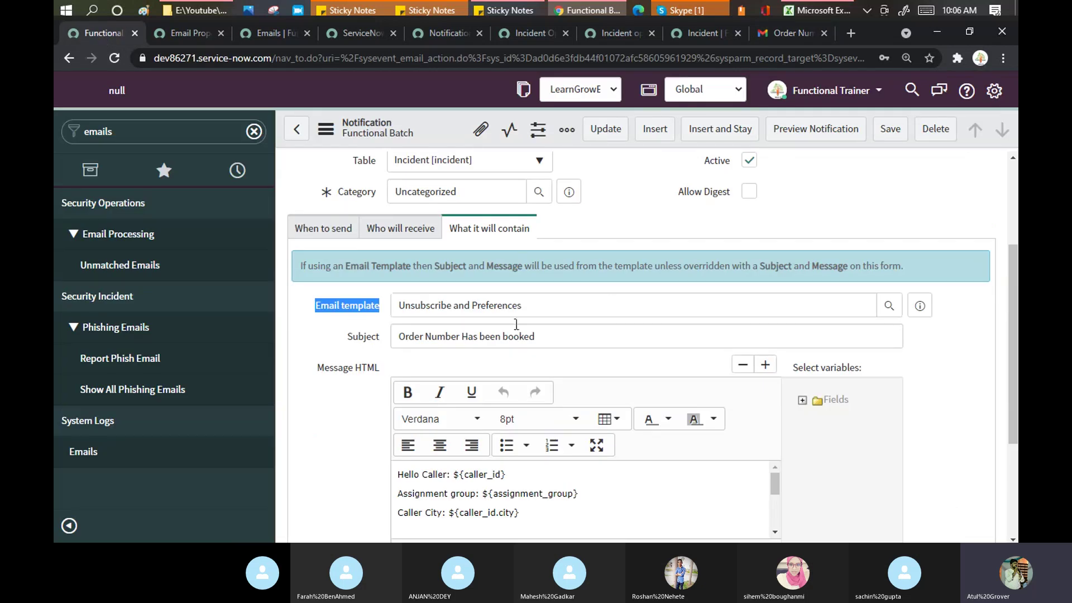
Step: Open the Unsubscribe and Preferences email template record in its own tab
click(542, 304)
drag(524, 305, 407, 307)
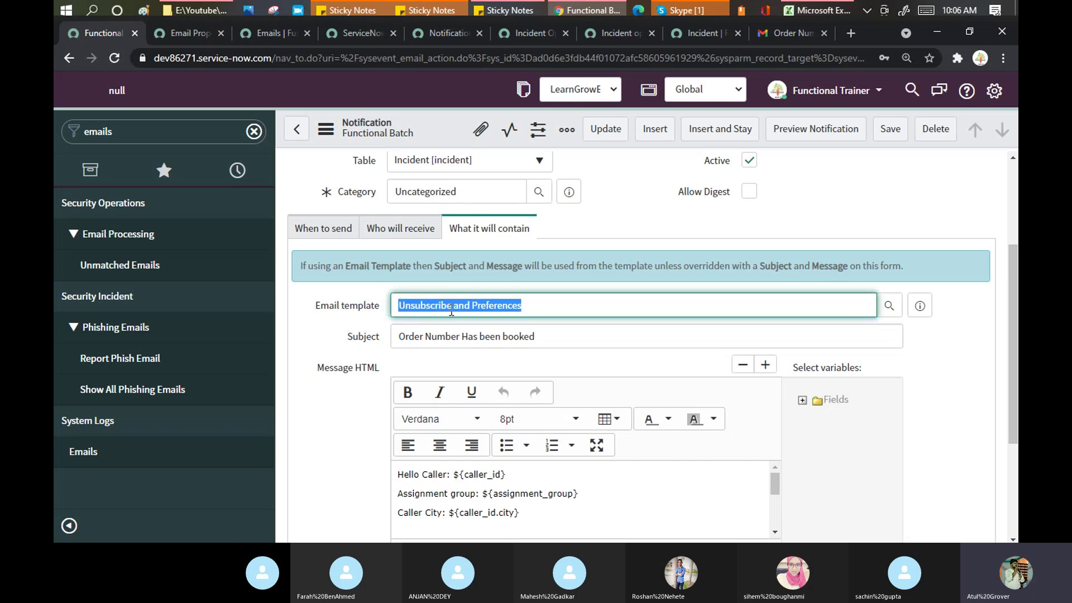
click(919, 308)
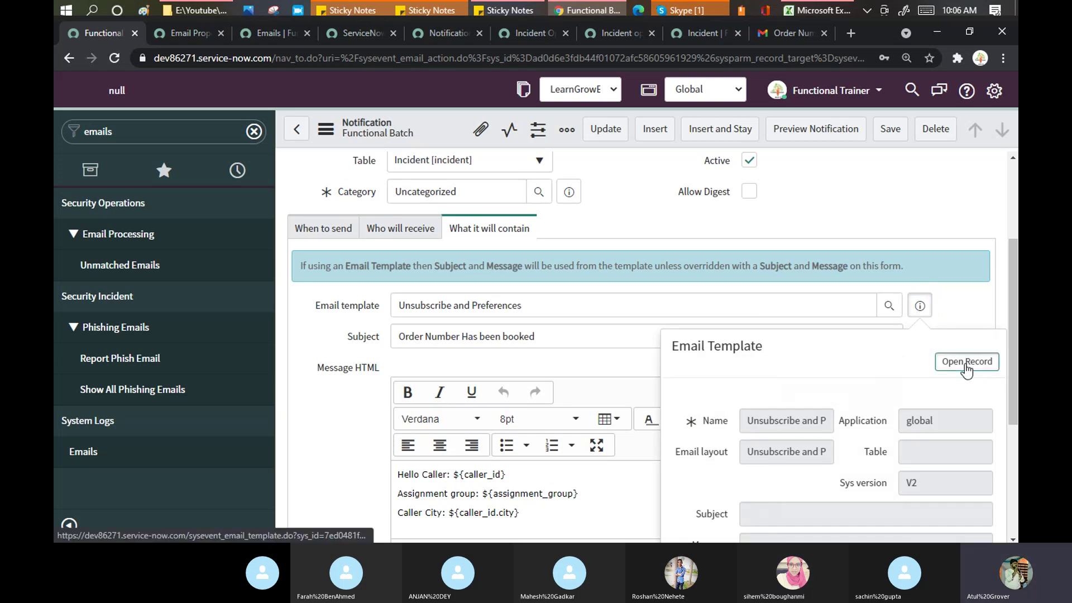
click(965, 365)
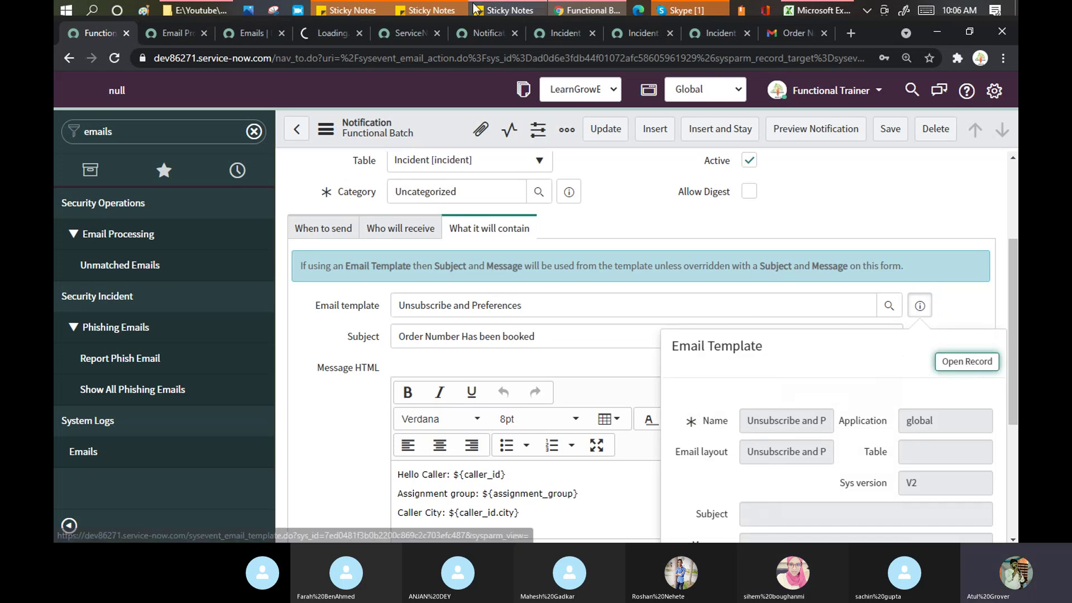
click(328, 35)
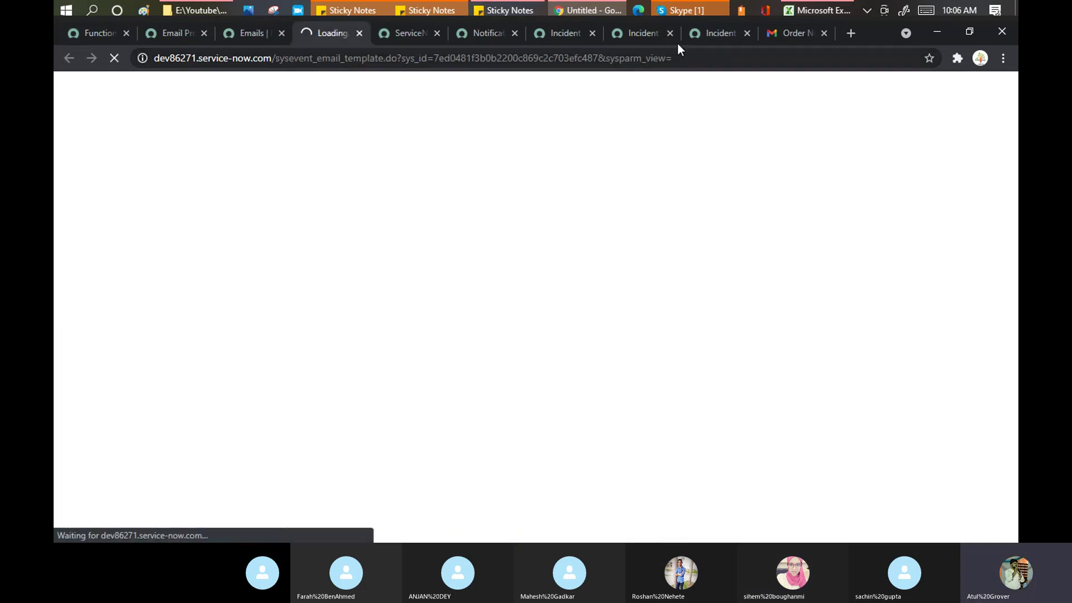
Step: Reload the incident form, then go back to the Unsubscribe and Preferences template record
click(712, 34)
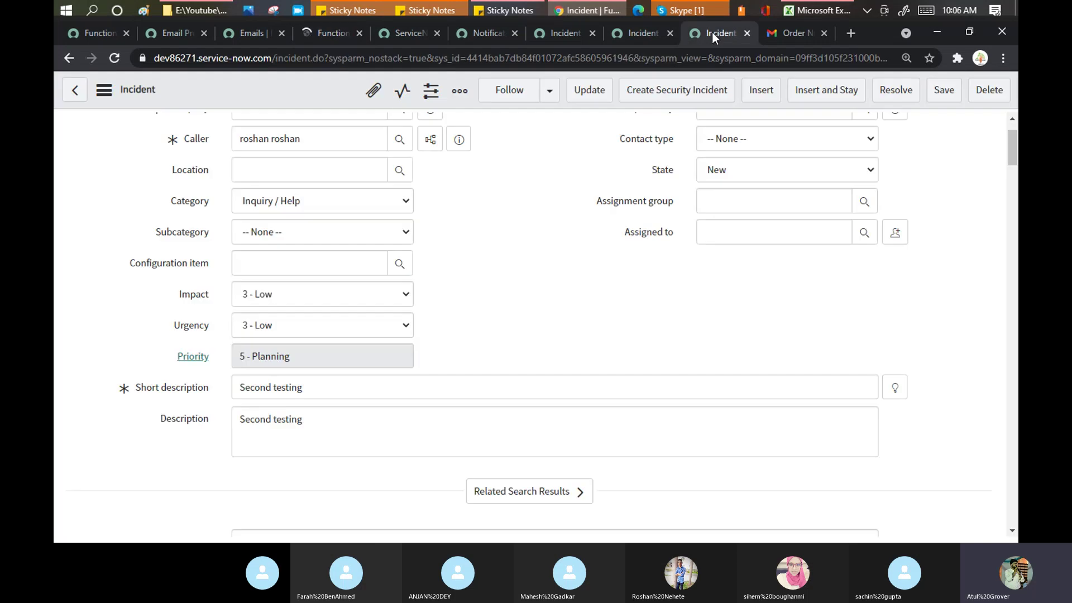
right_click(297, 83)
scroll(342, 480, down, 2)
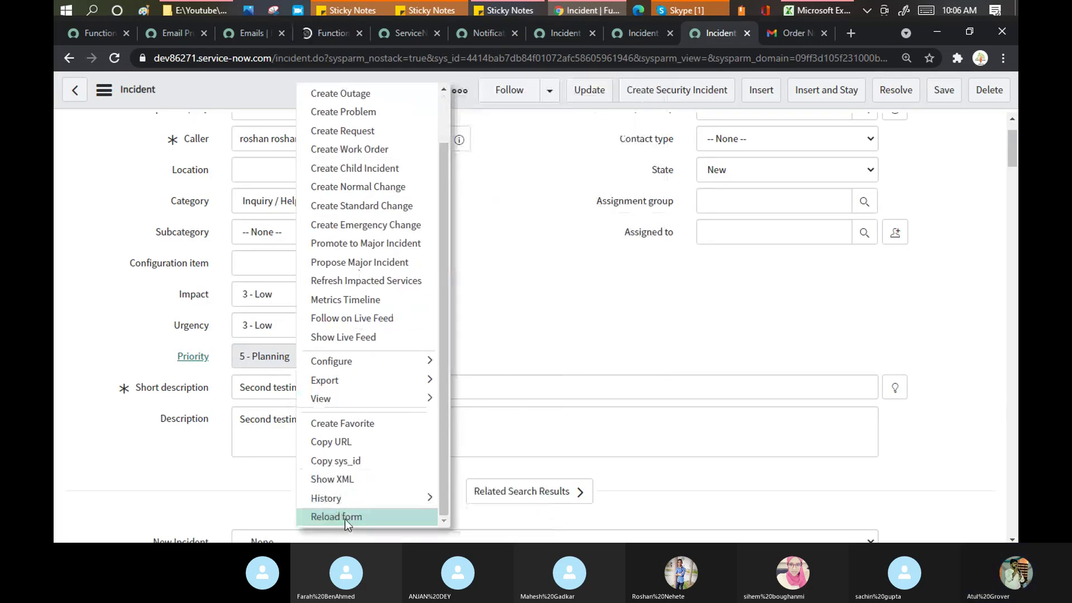
click(337, 515)
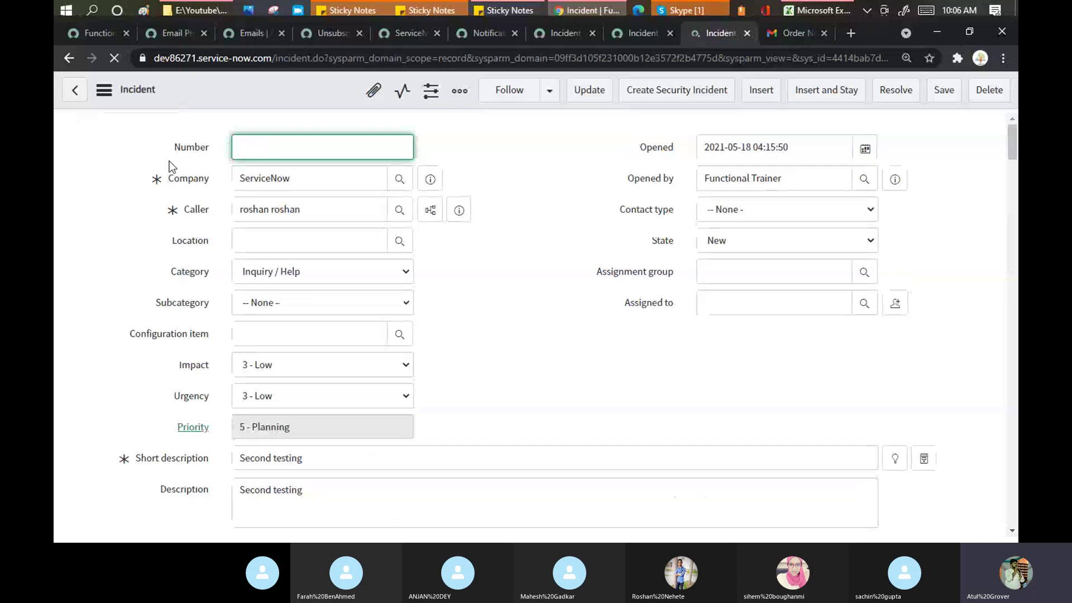
click(241, 34)
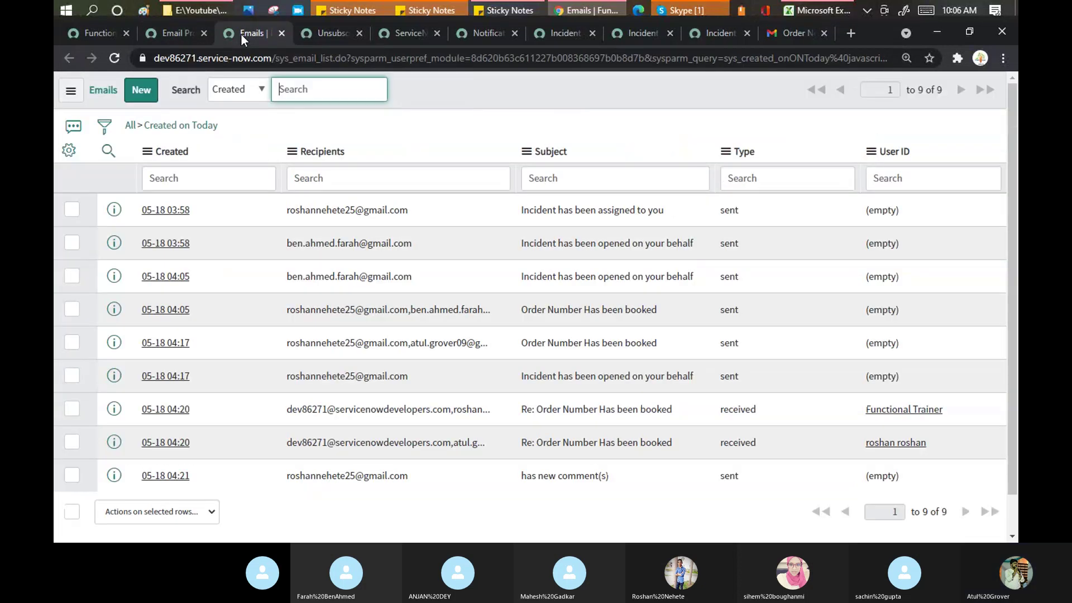
click(169, 29)
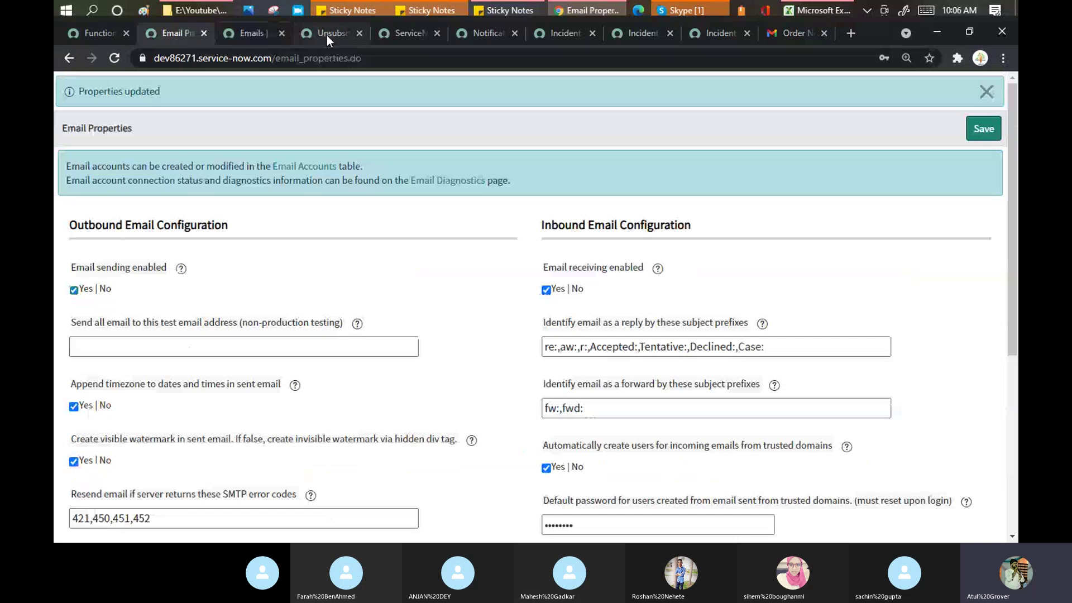
click(326, 35)
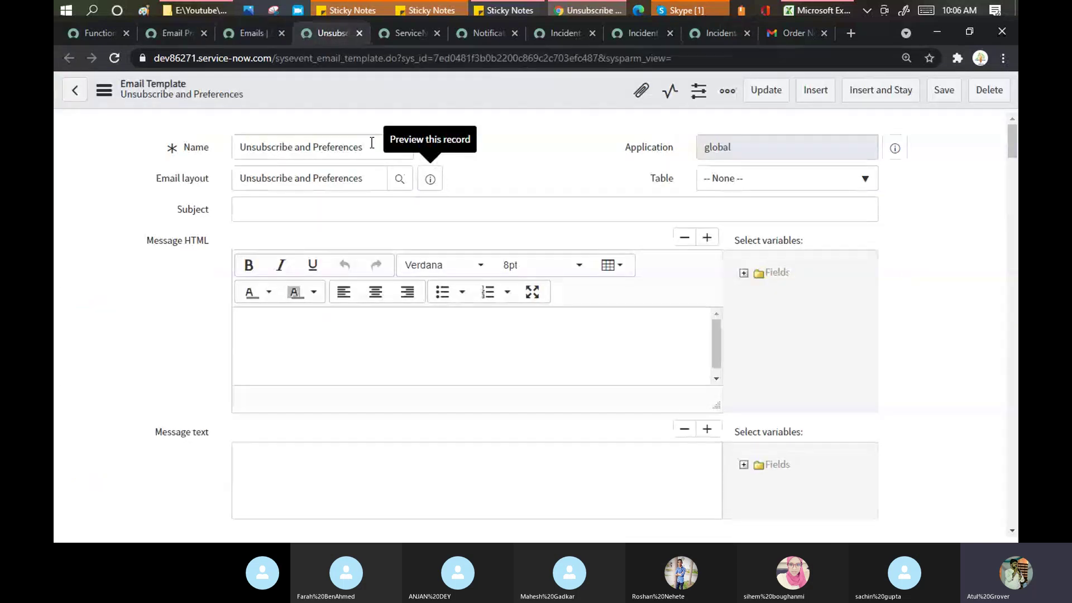
Step: Review the Unsubscribe and Preferences template's empty subject and HTML message body
drag(366, 147, 241, 149)
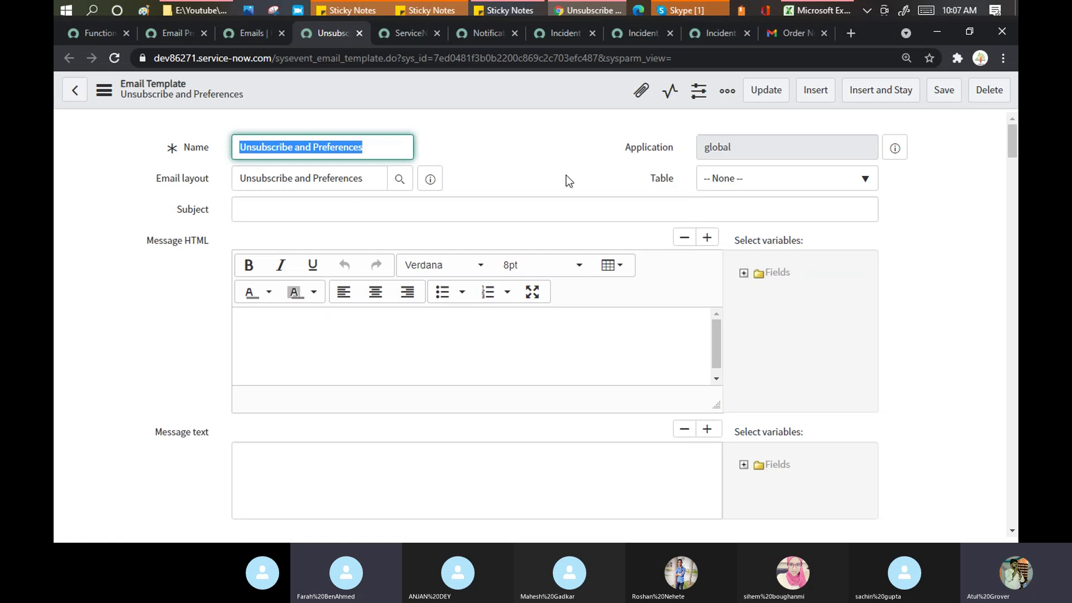
scroll(559, 187, down, 3)
scroll(557, 189, down, 2)
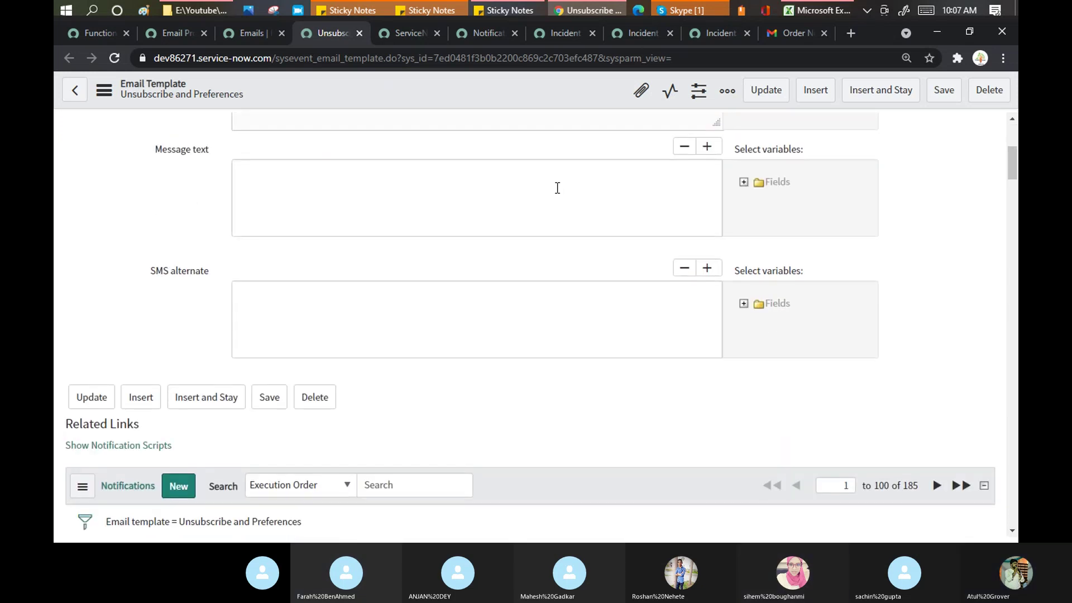
scroll(558, 184, down, 2)
scroll(552, 190, up, 2)
scroll(550, 193, down, 1)
scroll(550, 193, up, 6)
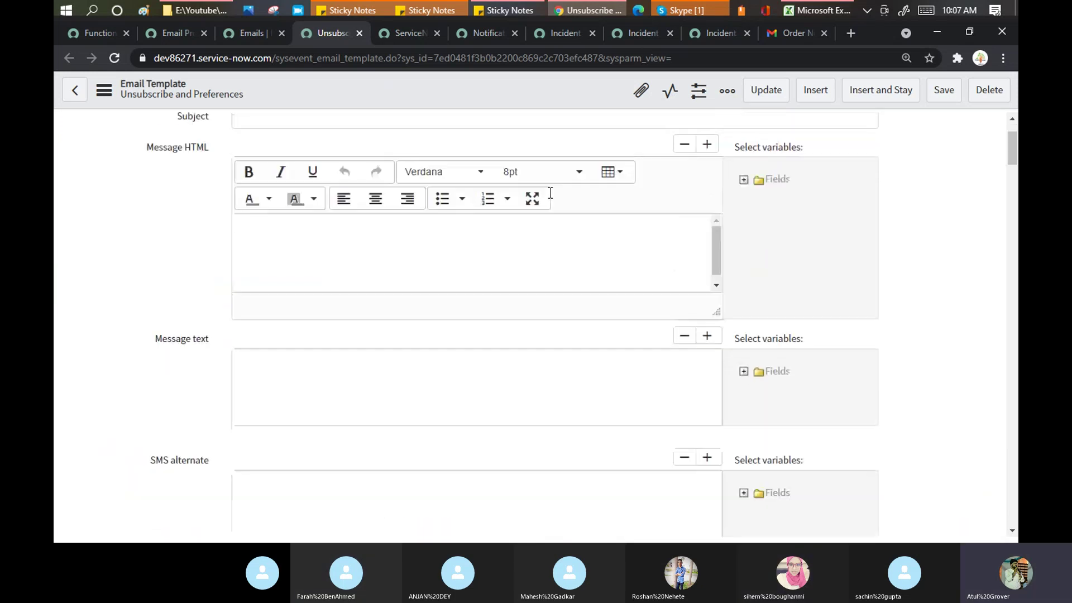
click(713, 336)
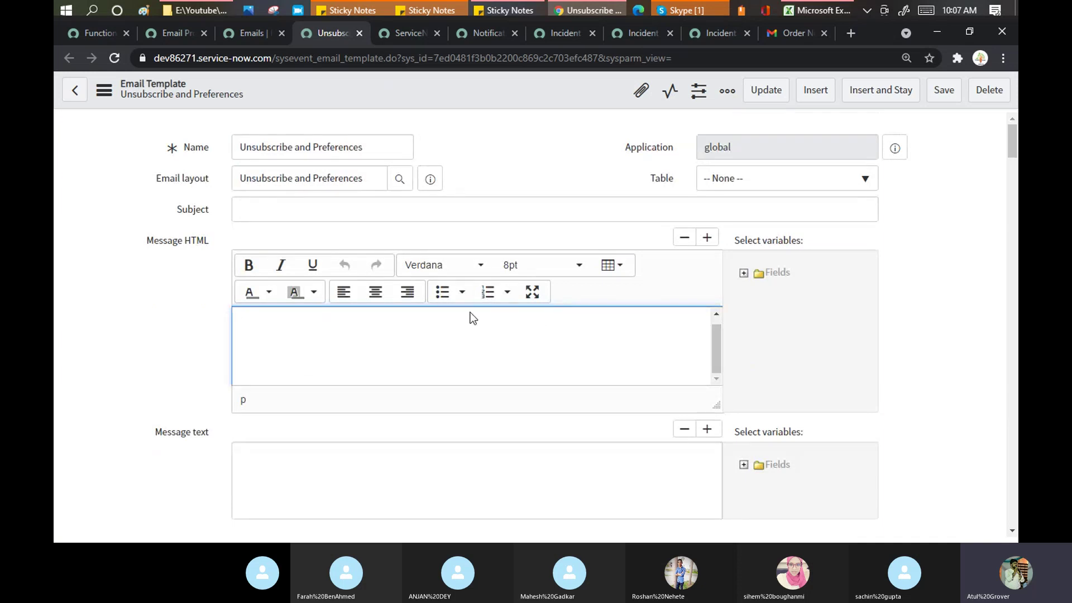
scroll(476, 316, down, 3)
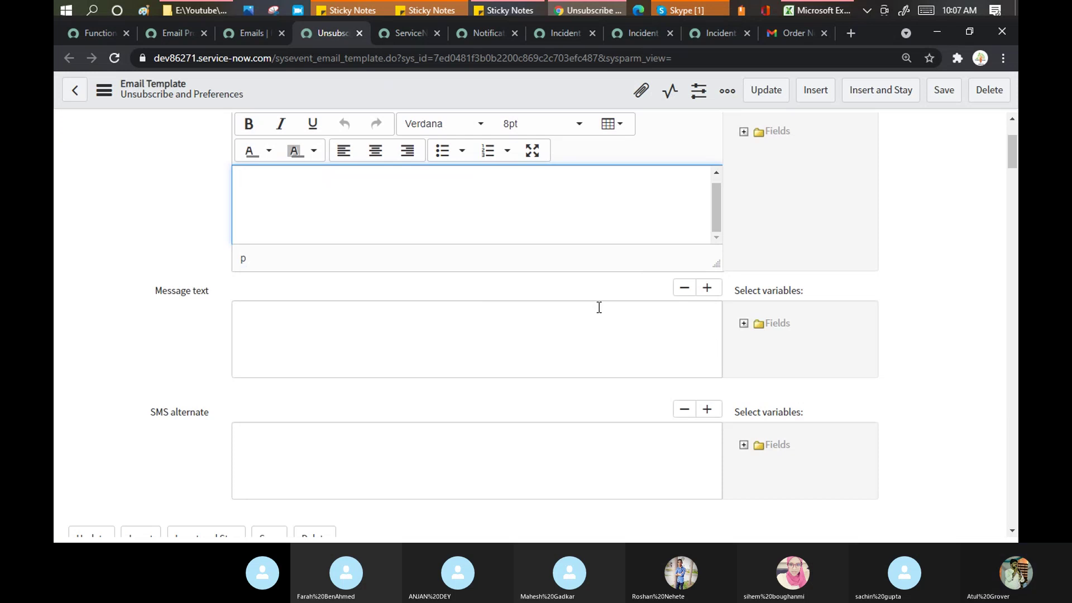
scroll(599, 308, down, 2)
scroll(594, 319, down, 2)
scroll(594, 320, up, 6)
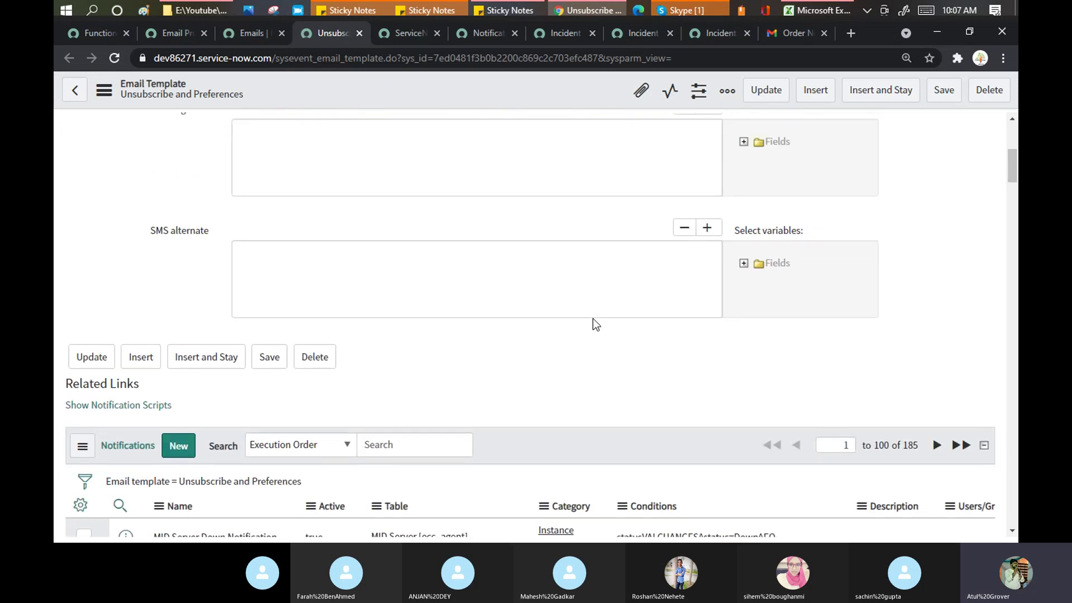
Step: Preview the Unsubscribe and Preferences layout footer and compare it with the Gmail email
click(431, 178)
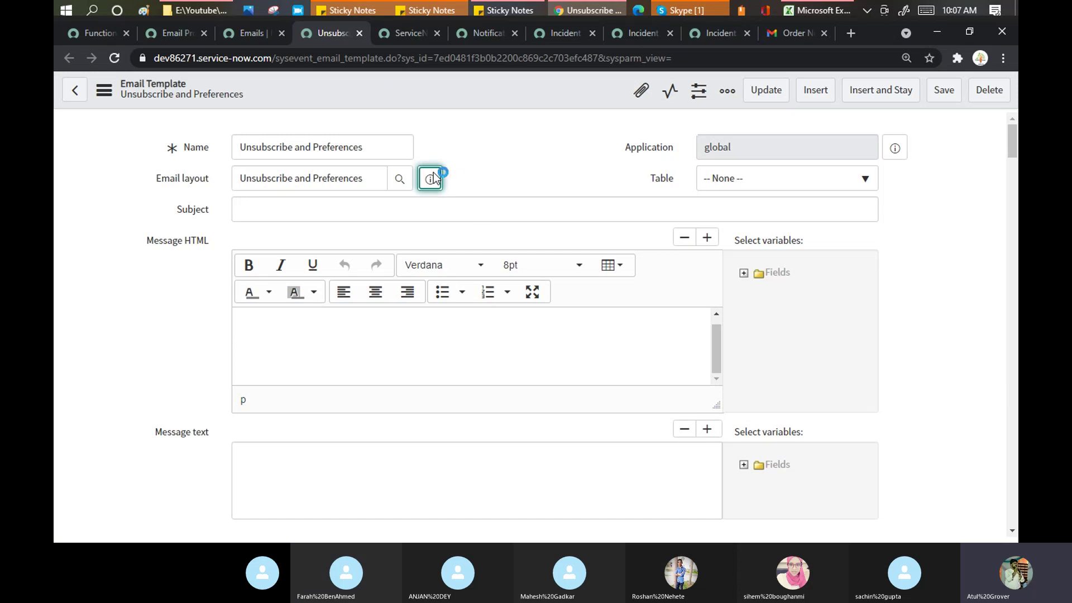
click(431, 182)
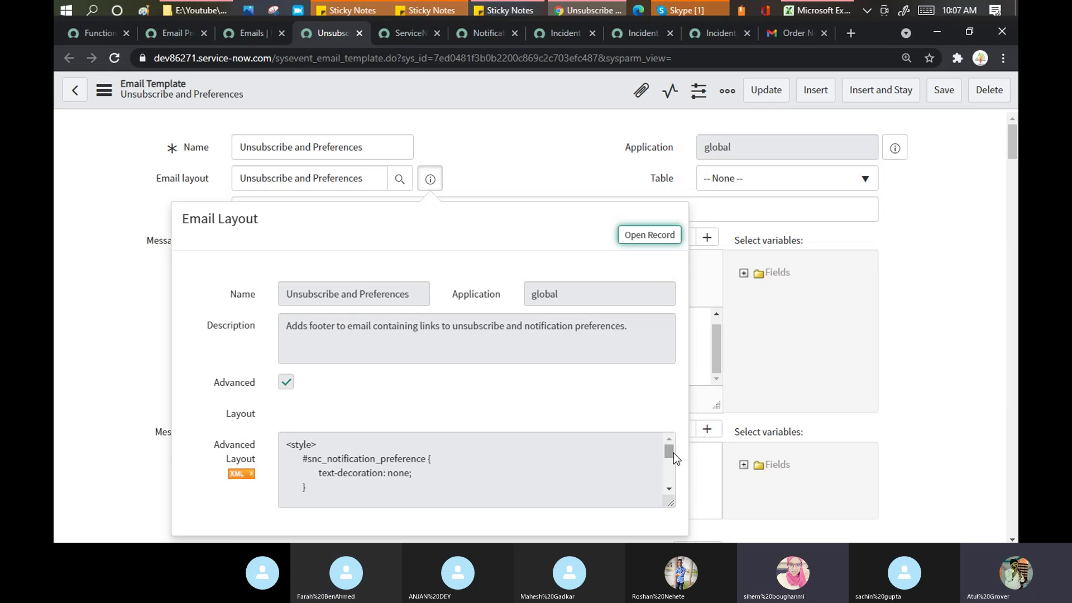
drag(668, 449, 671, 484)
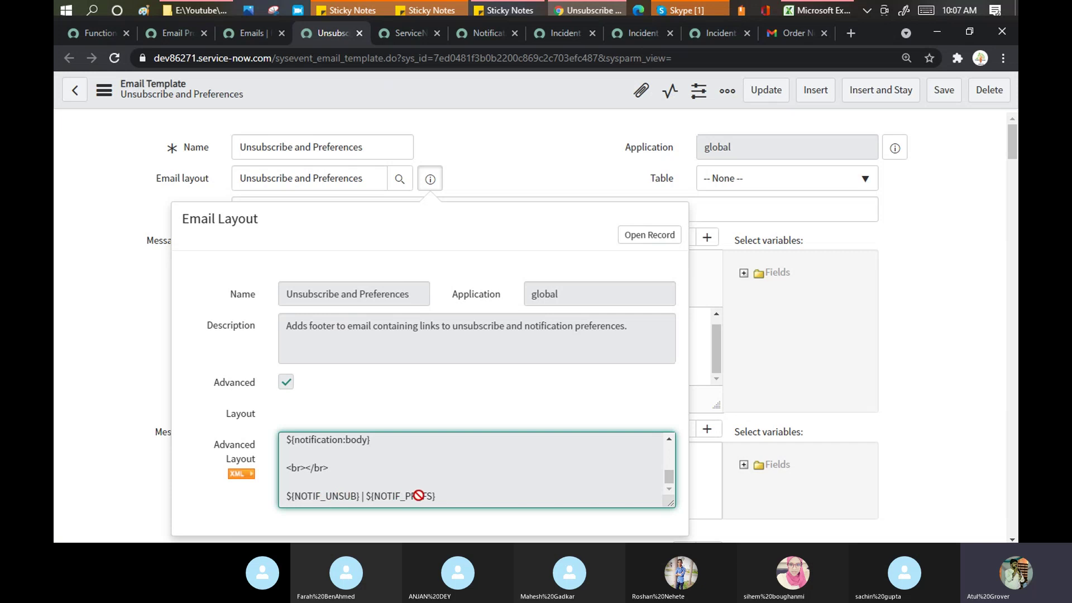
click(796, 35)
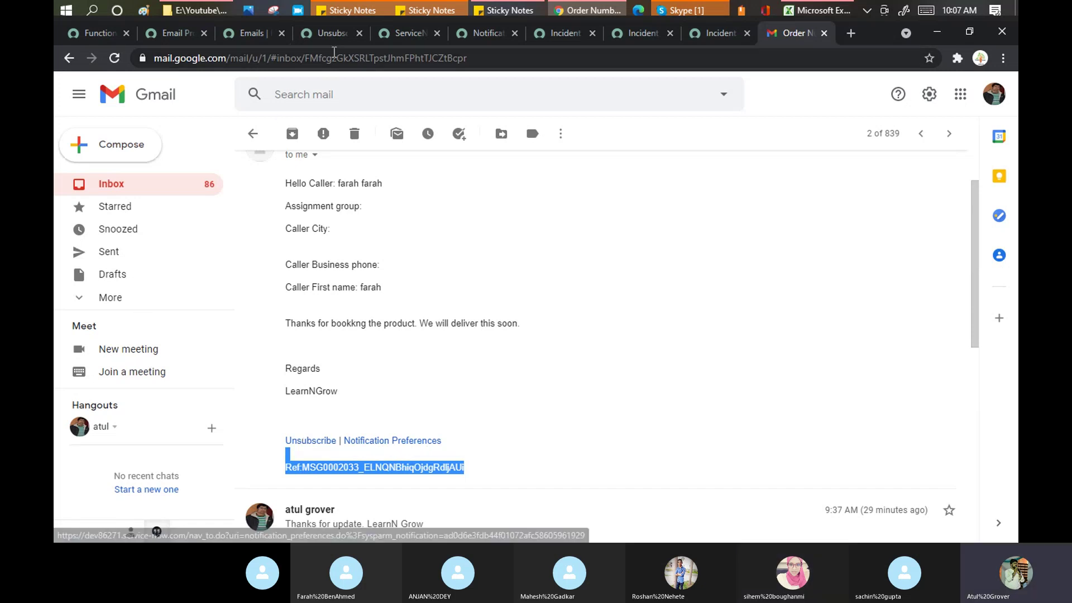
click(324, 33)
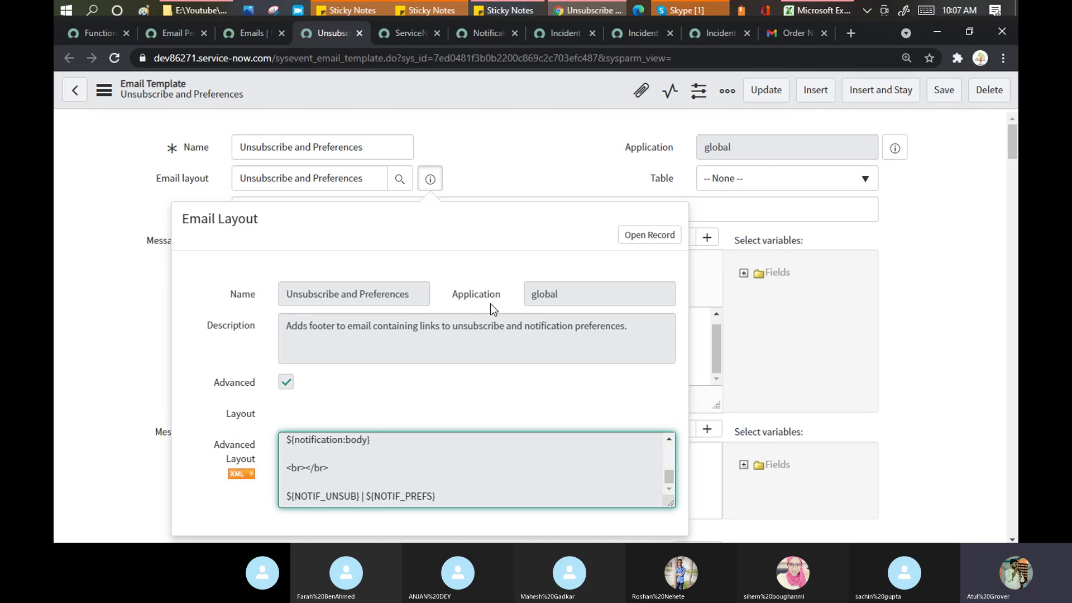
click(247, 36)
click(92, 32)
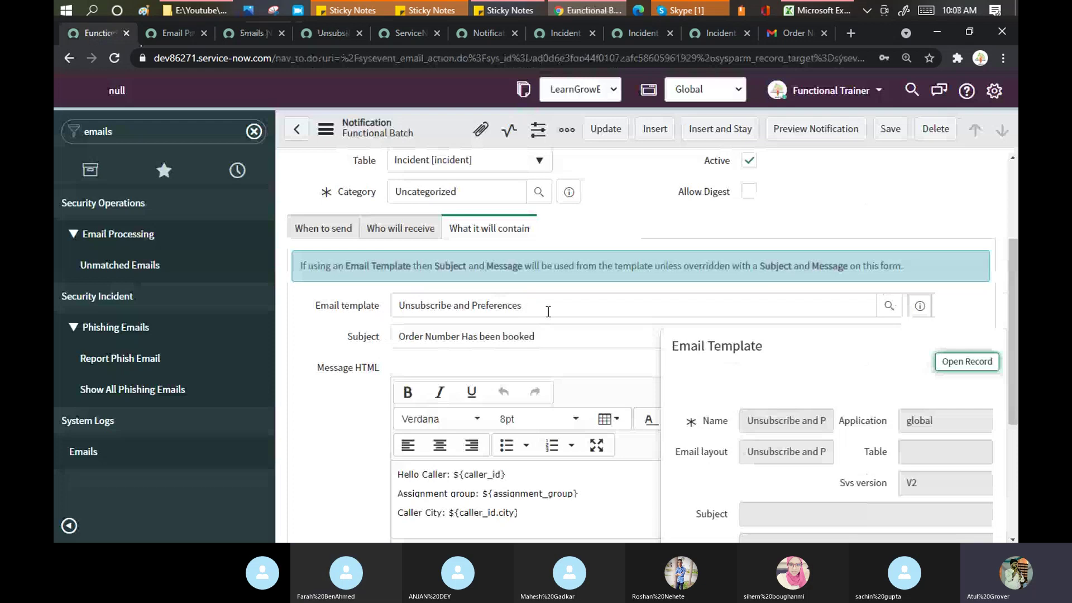
Step: Set the Email template to incident.header.details via a * search and open its record separately
click(548, 307)
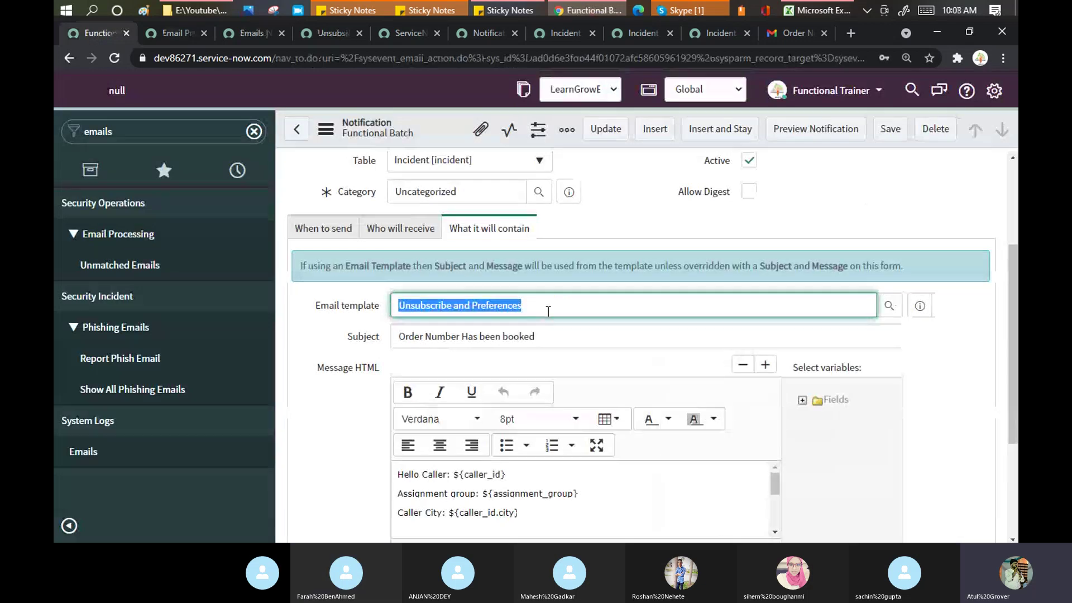
text(*)
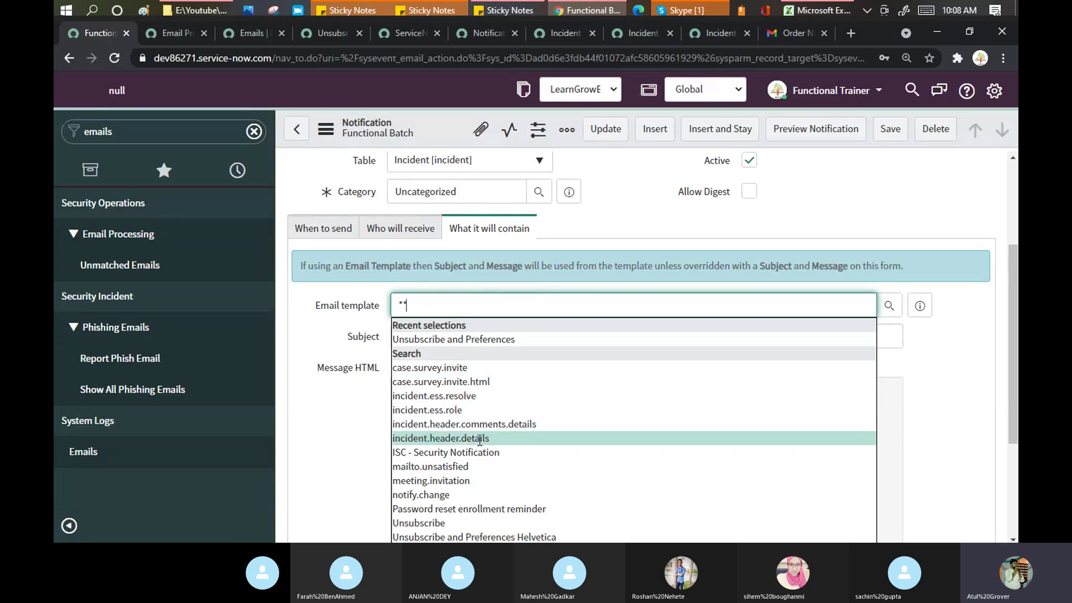
click(479, 439)
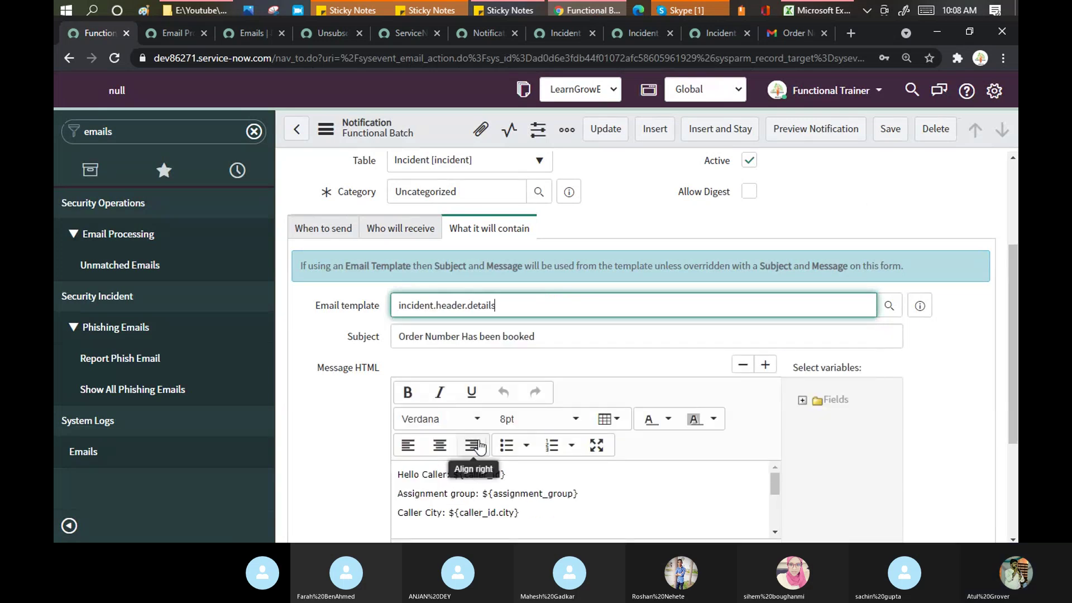
click(918, 307)
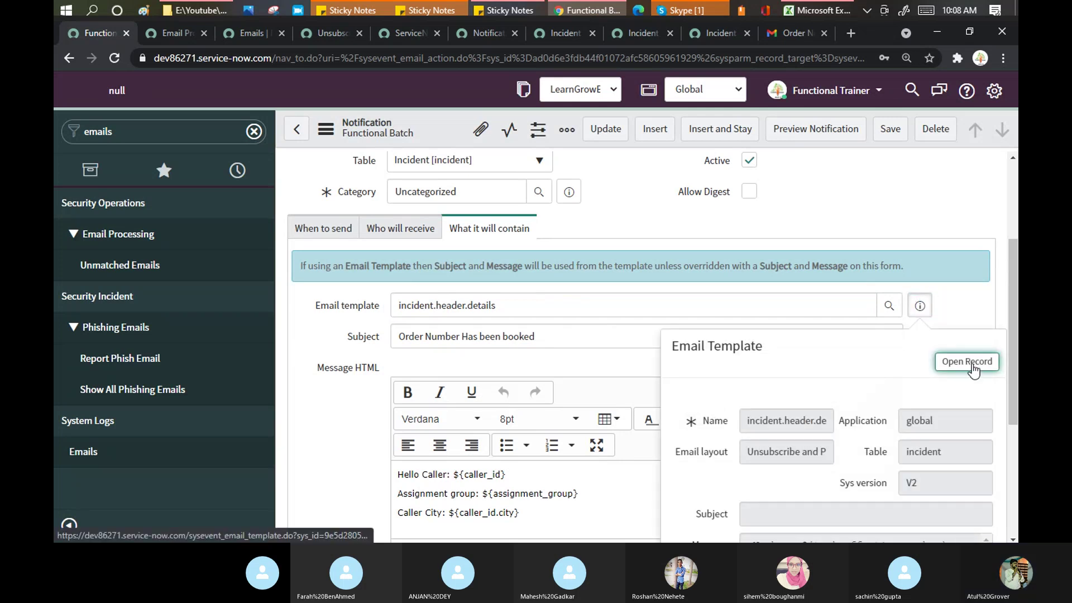
click(972, 370)
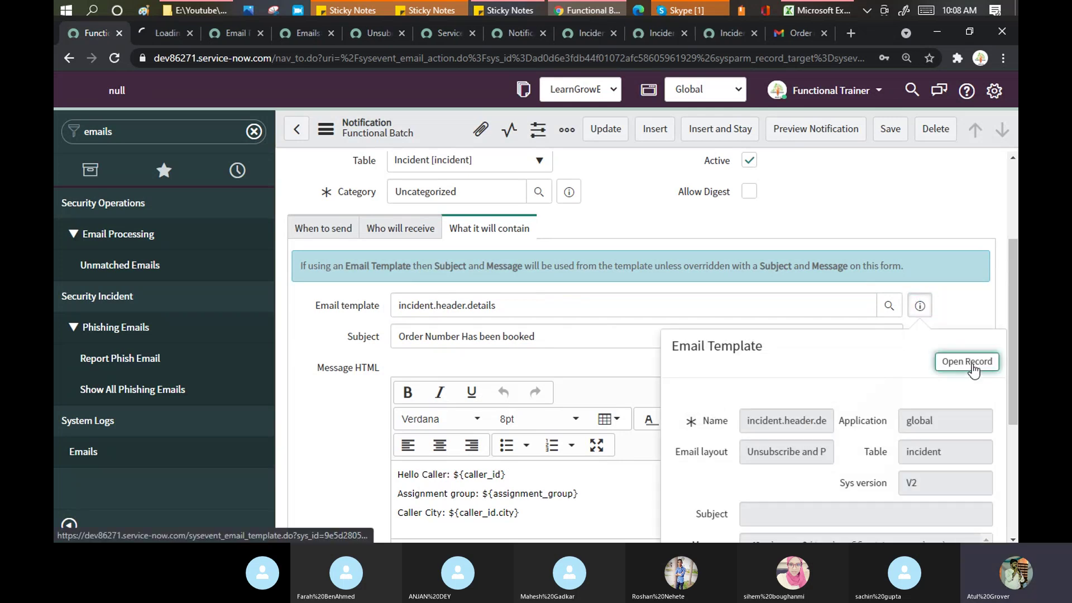
click(159, 31)
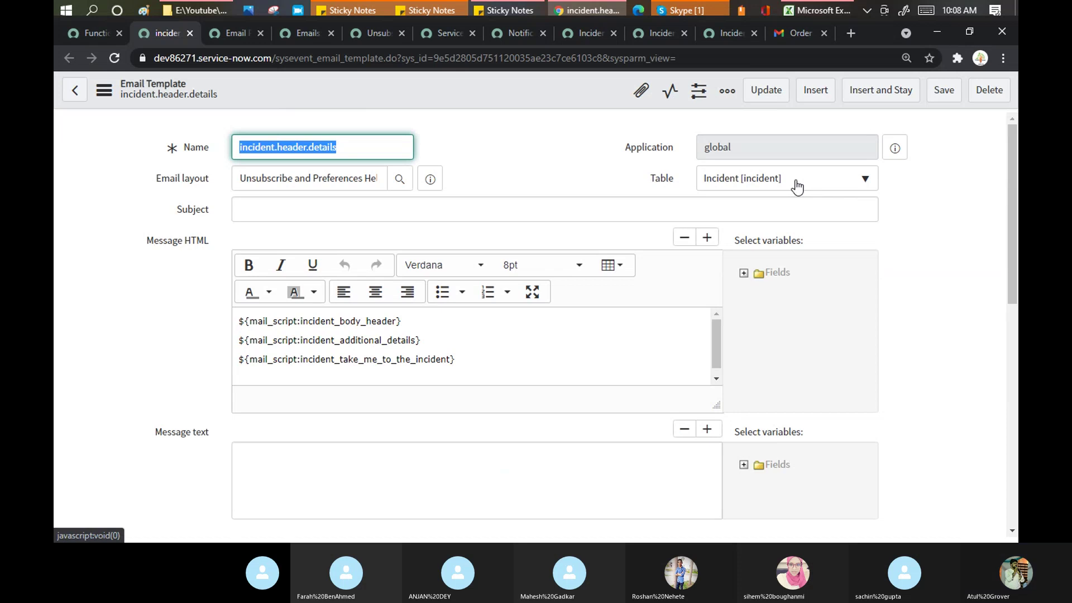
Step: Inspect the template's email layout and third mail_script line, then view the Gmail order email
click(237, 177)
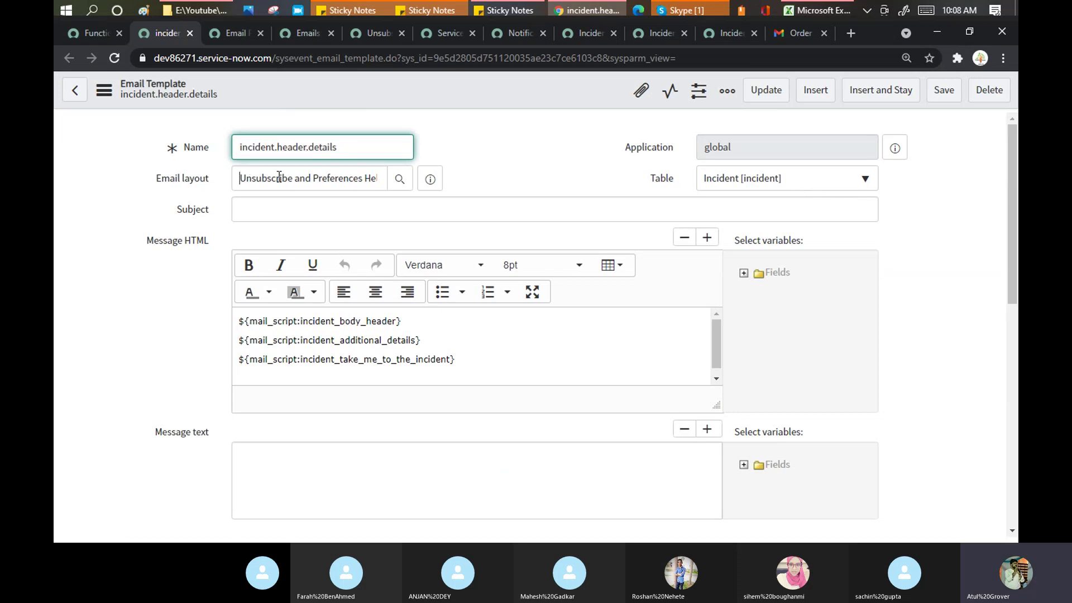
triple_click(380, 175)
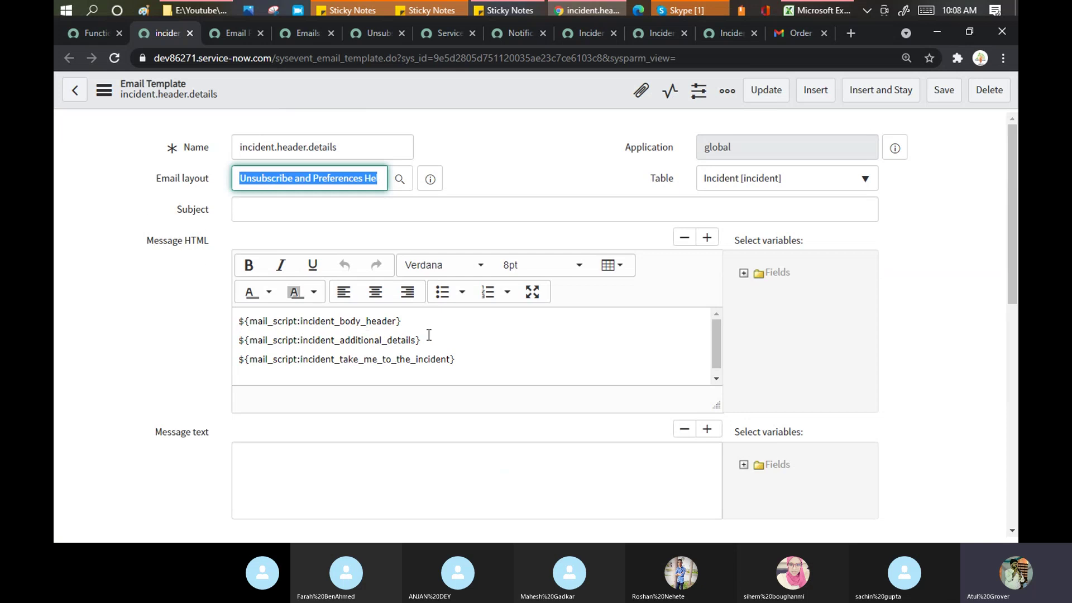
drag(340, 359, 450, 366)
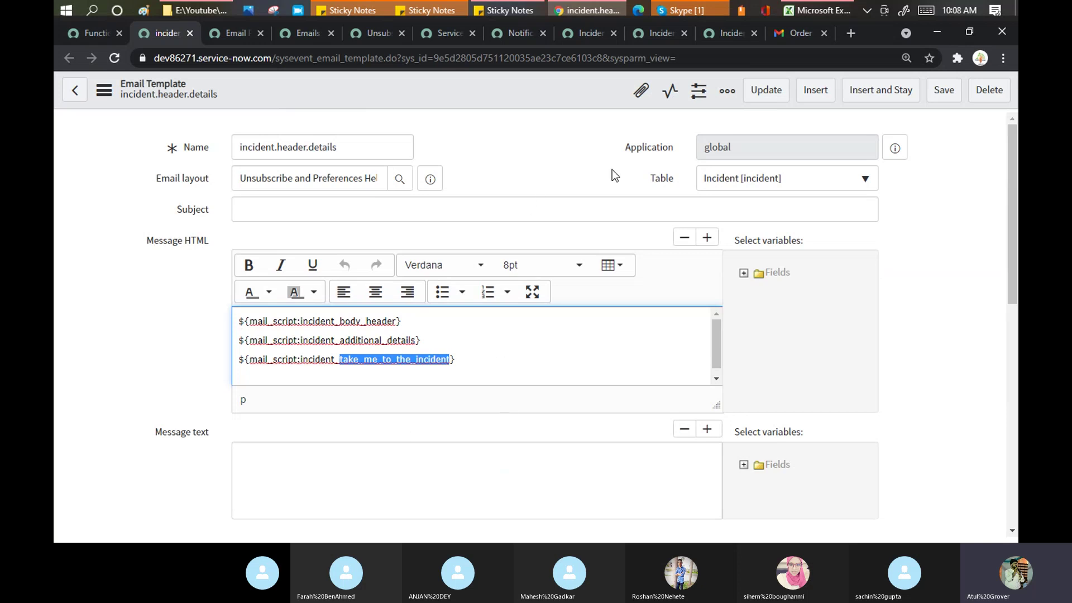
click(805, 35)
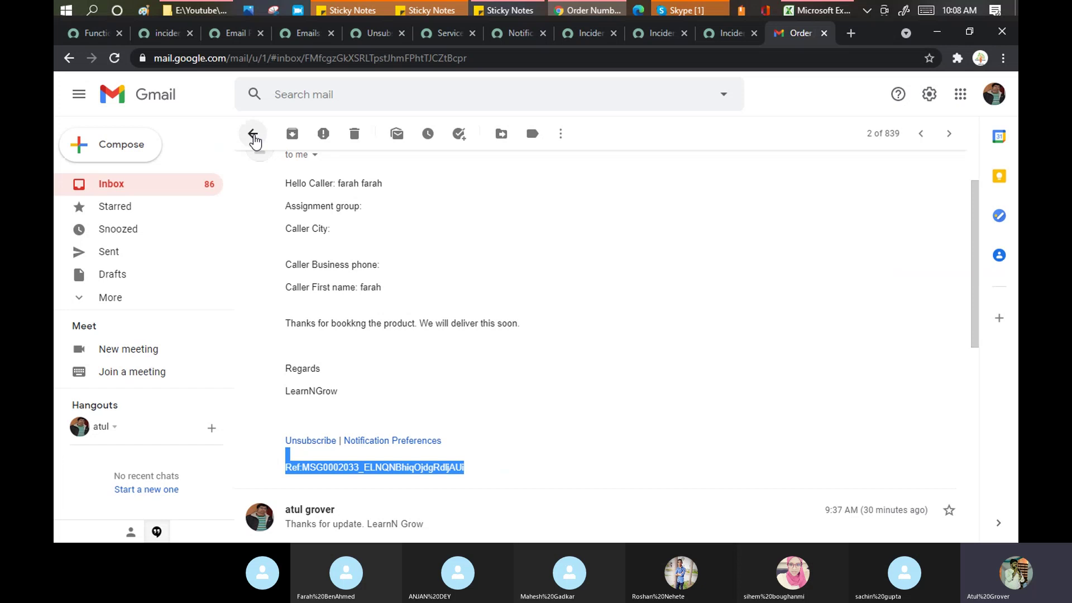
Step: Read the 'Incident has been opened on your behalf' email, then select the template's third mail_script line
click(253, 135)
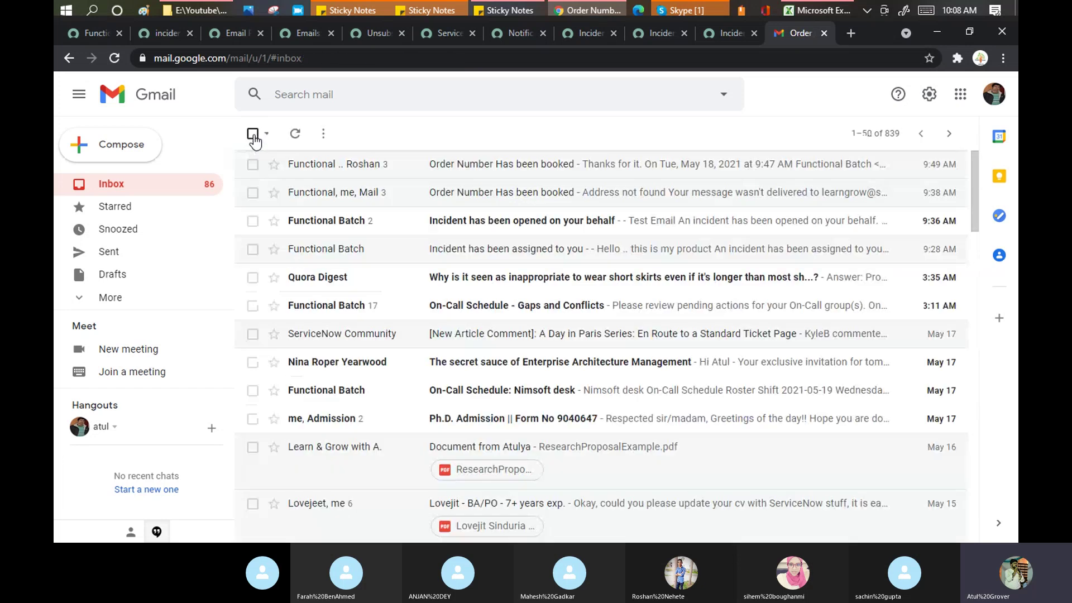
click(517, 228)
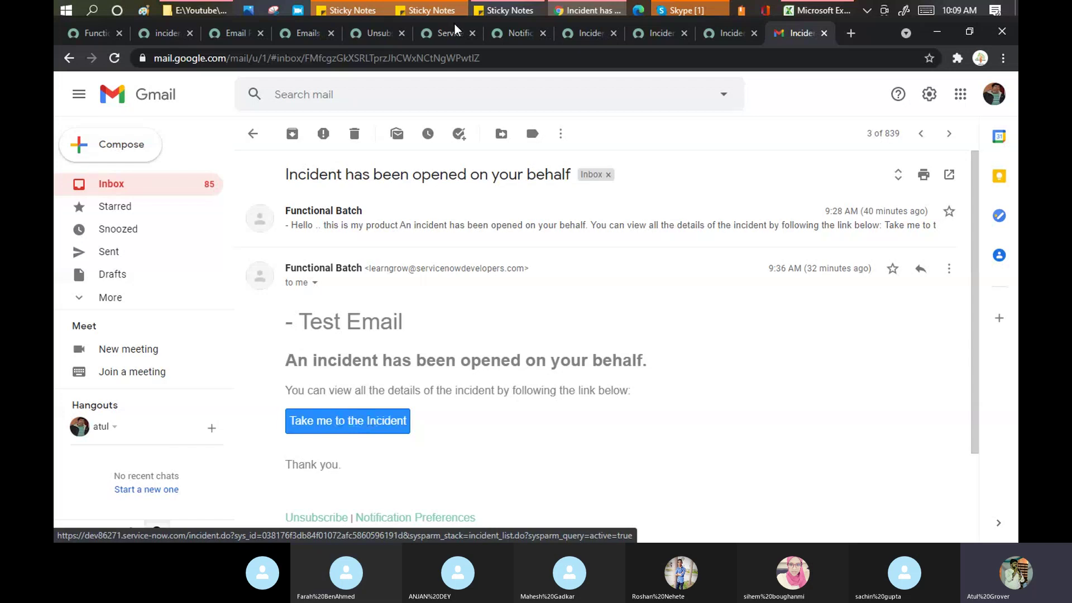
click(230, 36)
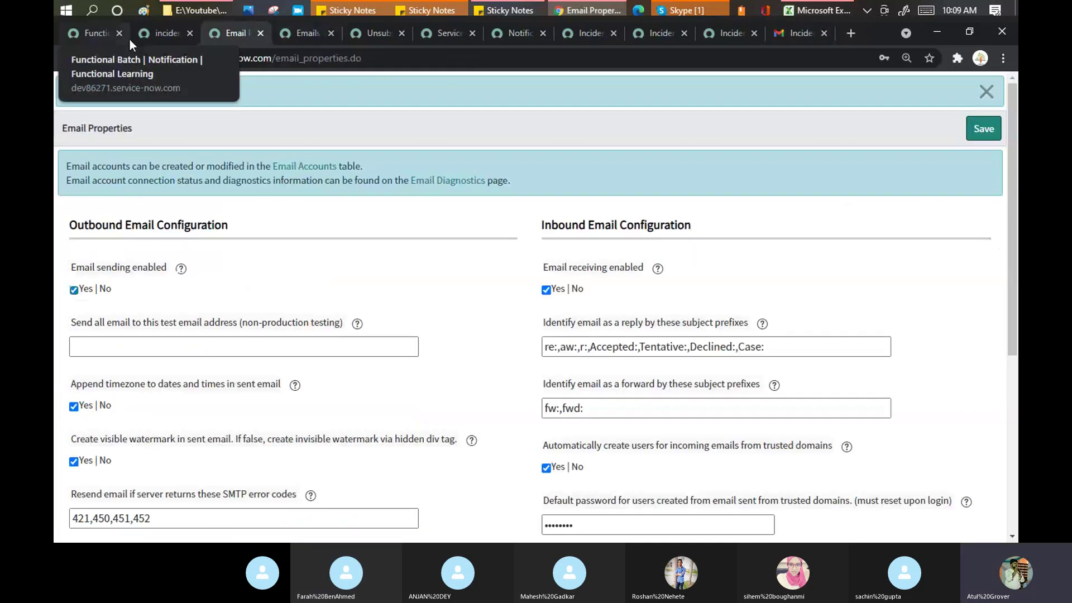
click(159, 33)
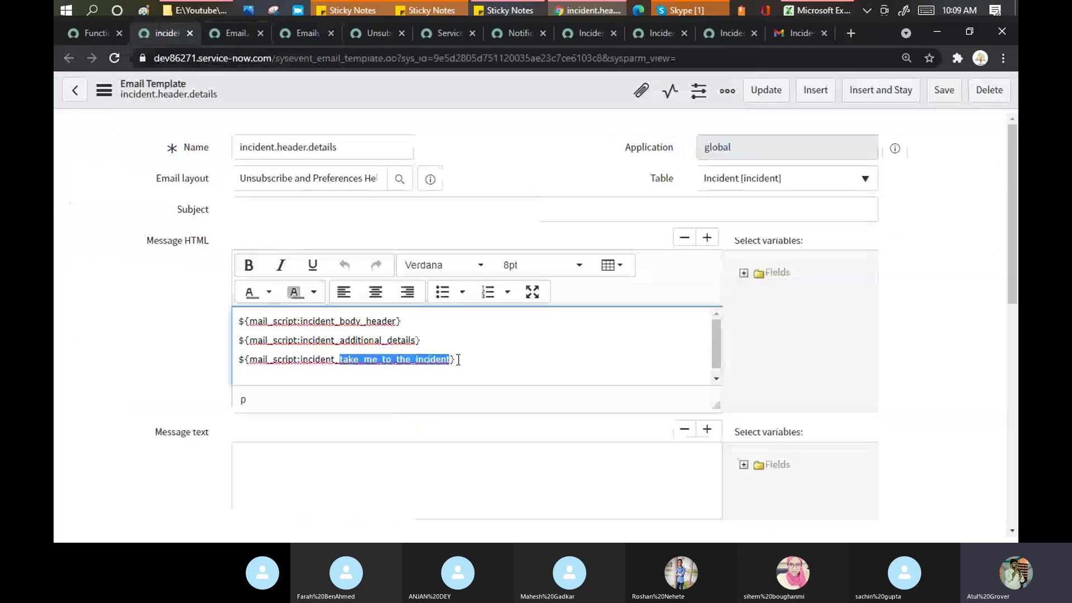
drag(458, 359, 233, 370)
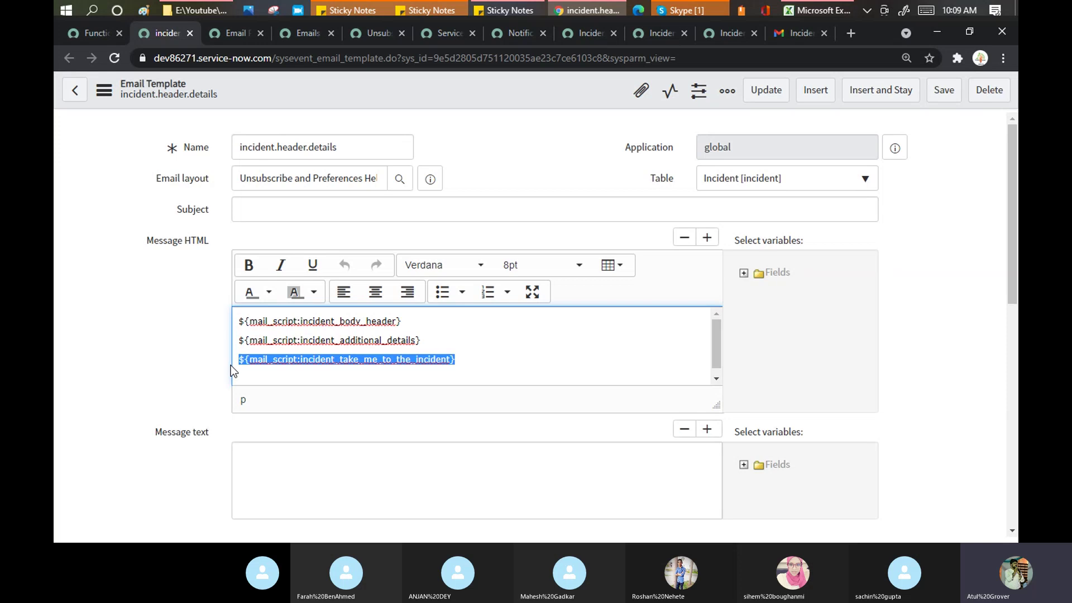
Step: Save the Functional Batch notification with incident.header.details as its email template
click(77, 34)
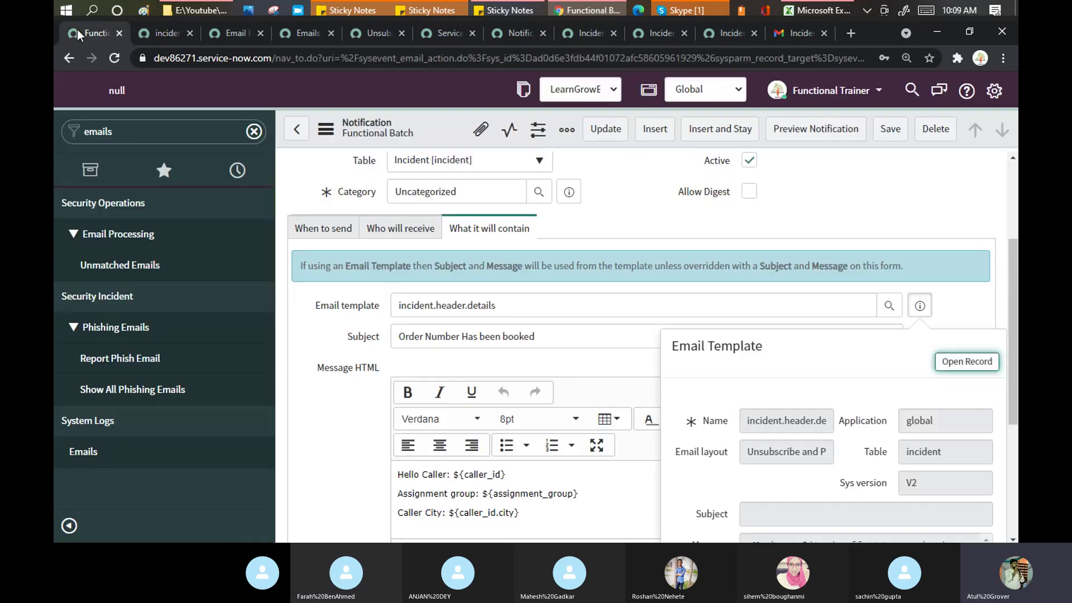
double_click(392, 307)
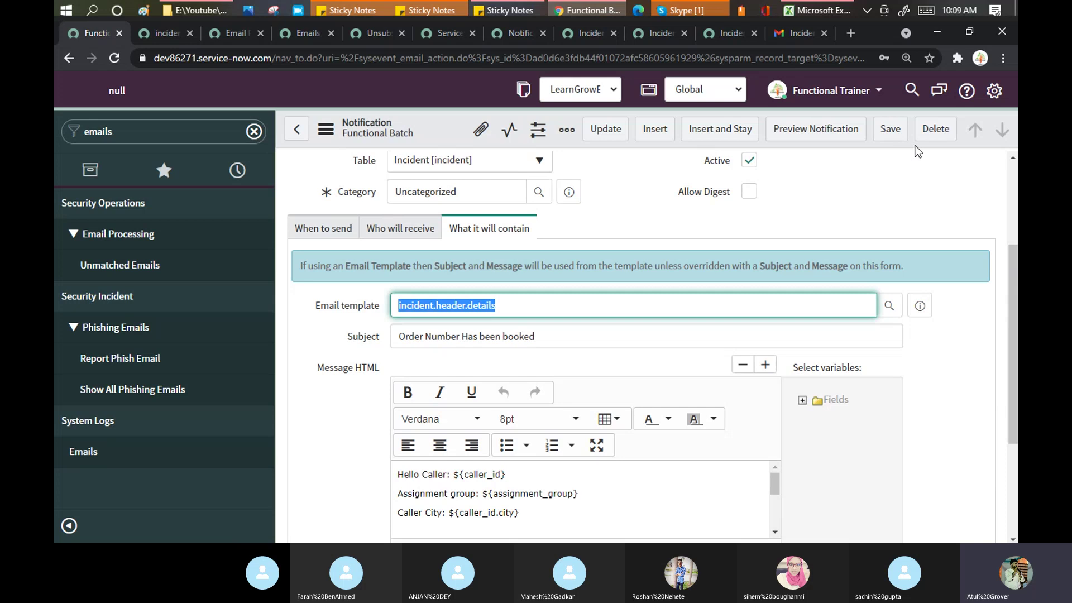
click(893, 134)
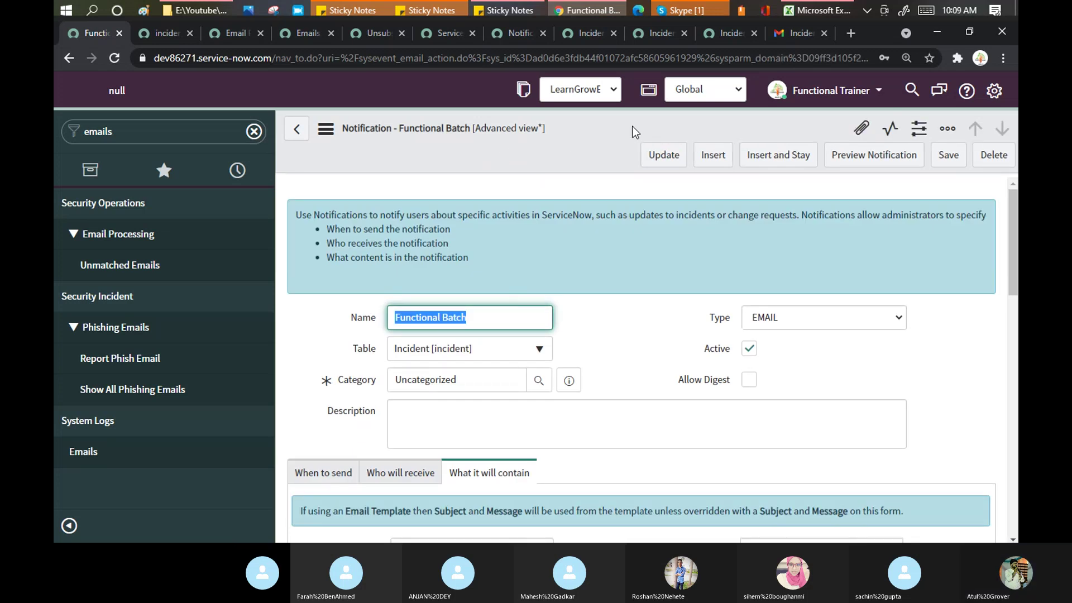
click(723, 34)
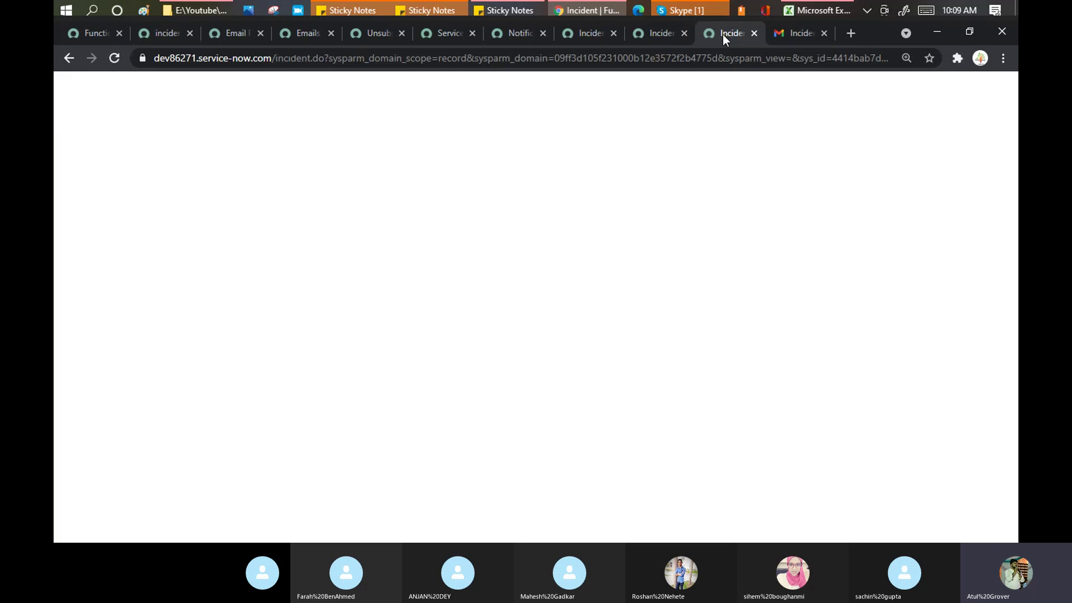
Step: Refresh today's Emails list and scroll to the 11 entries, including the 'Re: has new comment(s)' replies
click(232, 33)
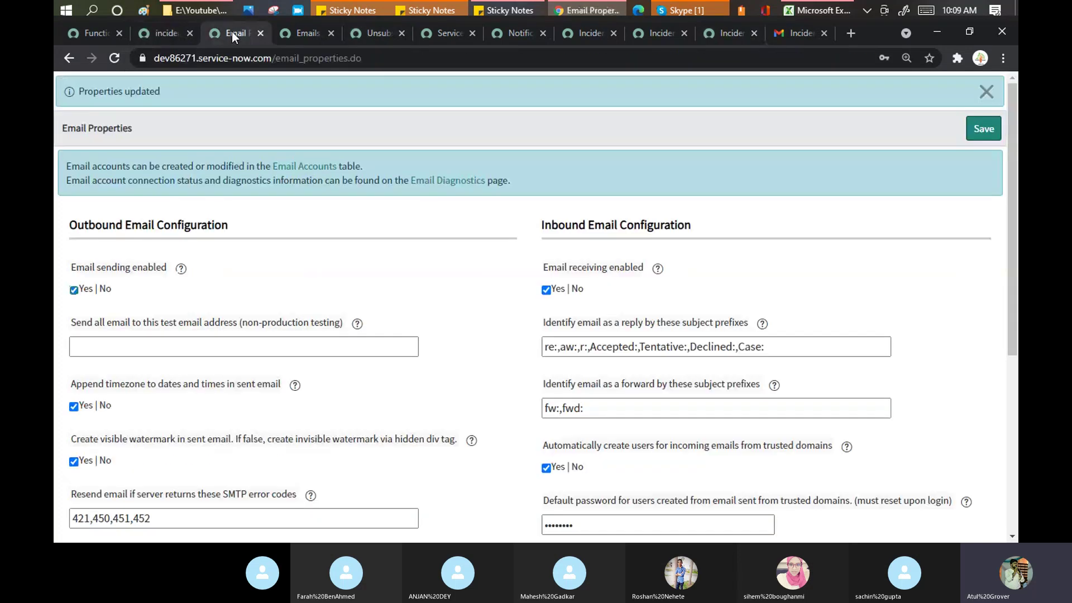
click(159, 32)
click(296, 33)
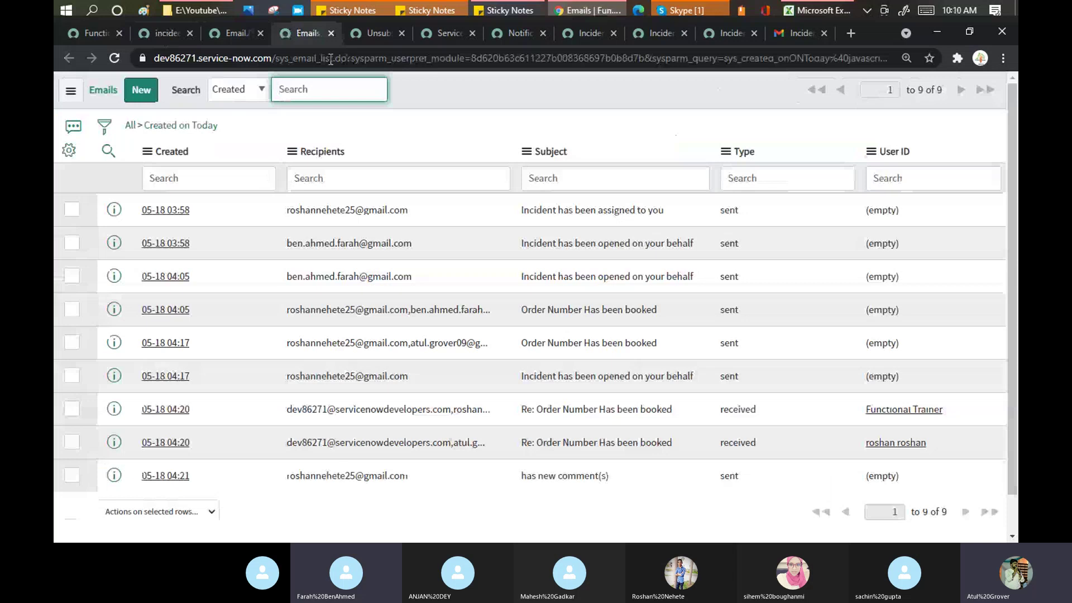
right_click(511, 96)
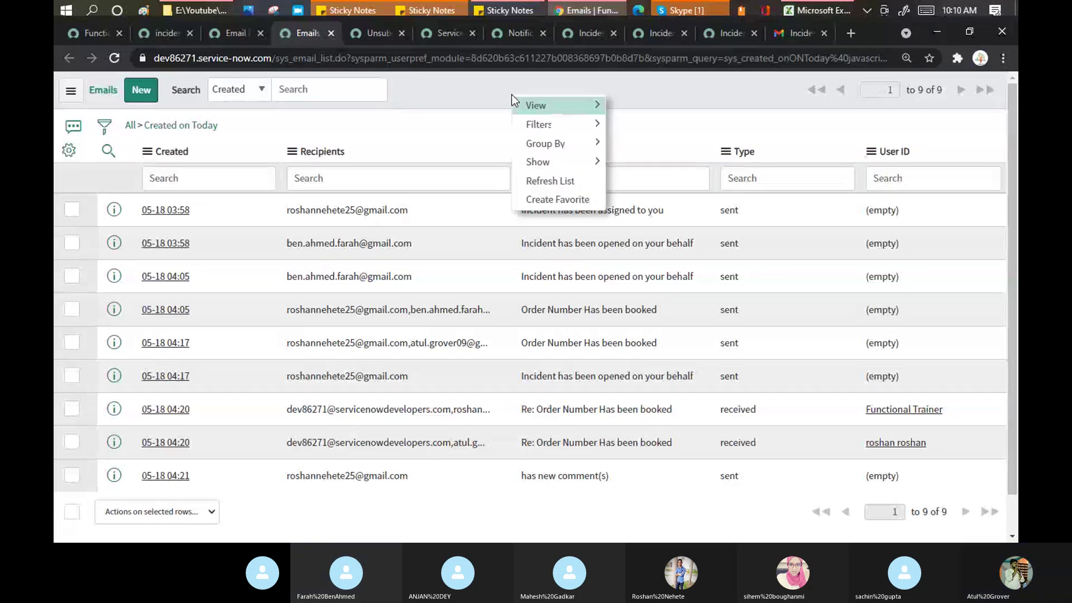
click(546, 179)
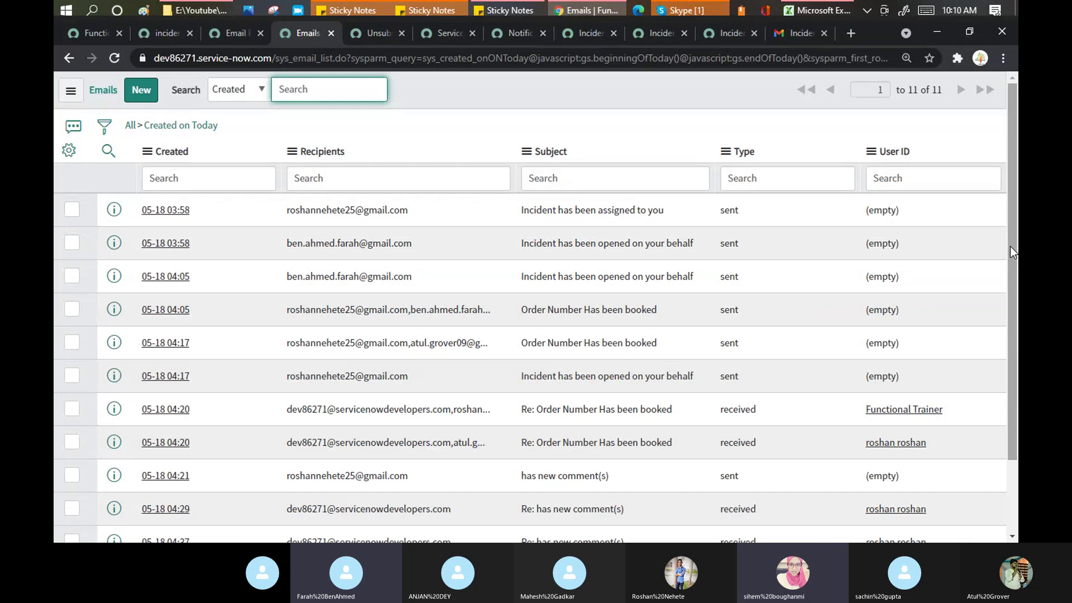
drag(1011, 247, 1017, 332)
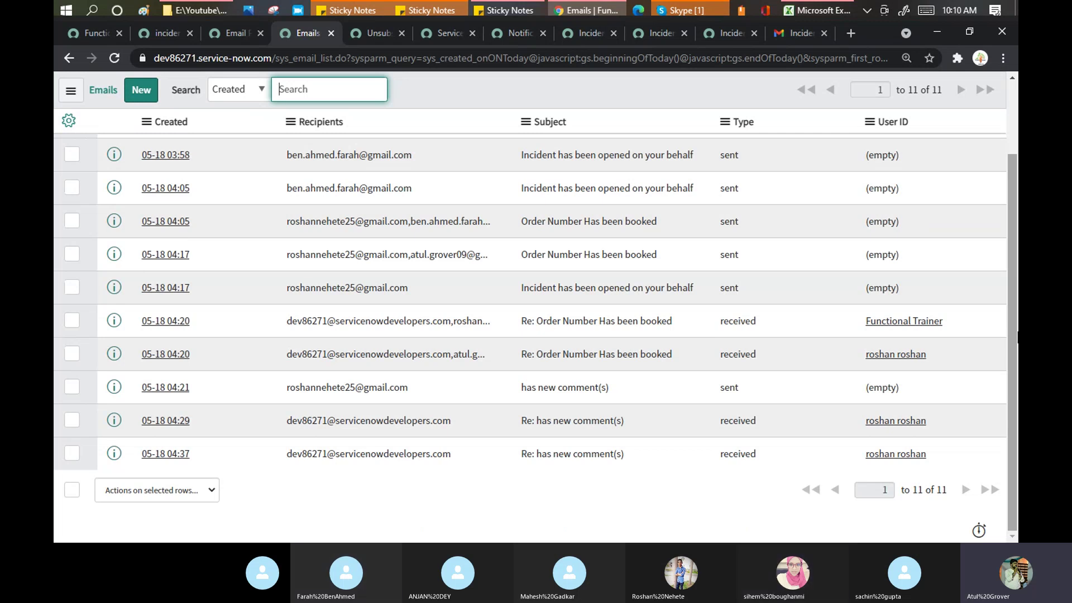
Step: Reload the Second testing incident and review the emailed reply's greeting in its activity log
click(729, 38)
right_click(248, 94)
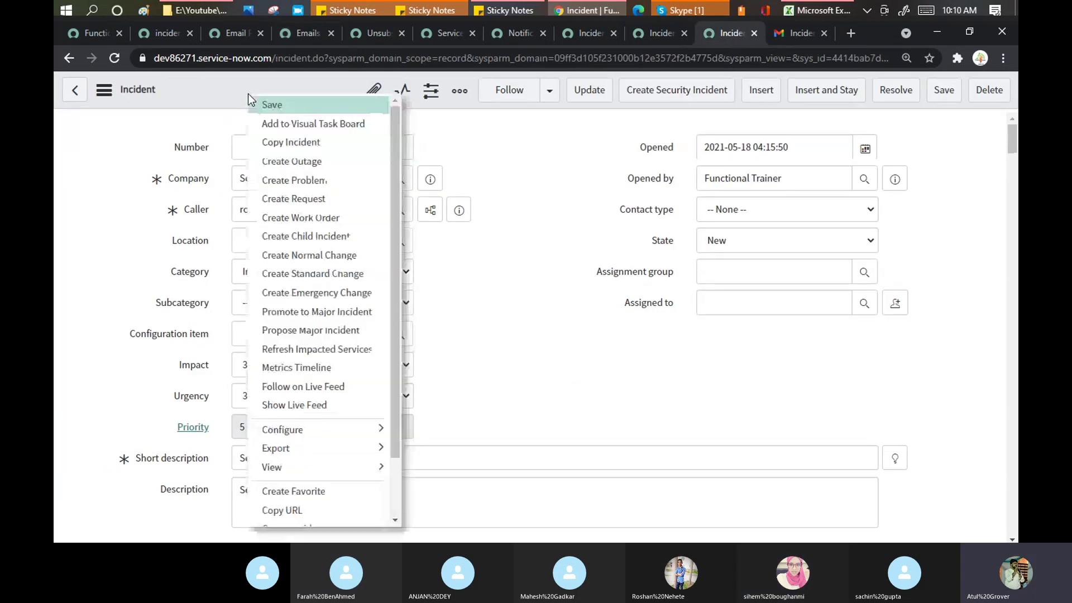
scroll(399, 317, down, 2)
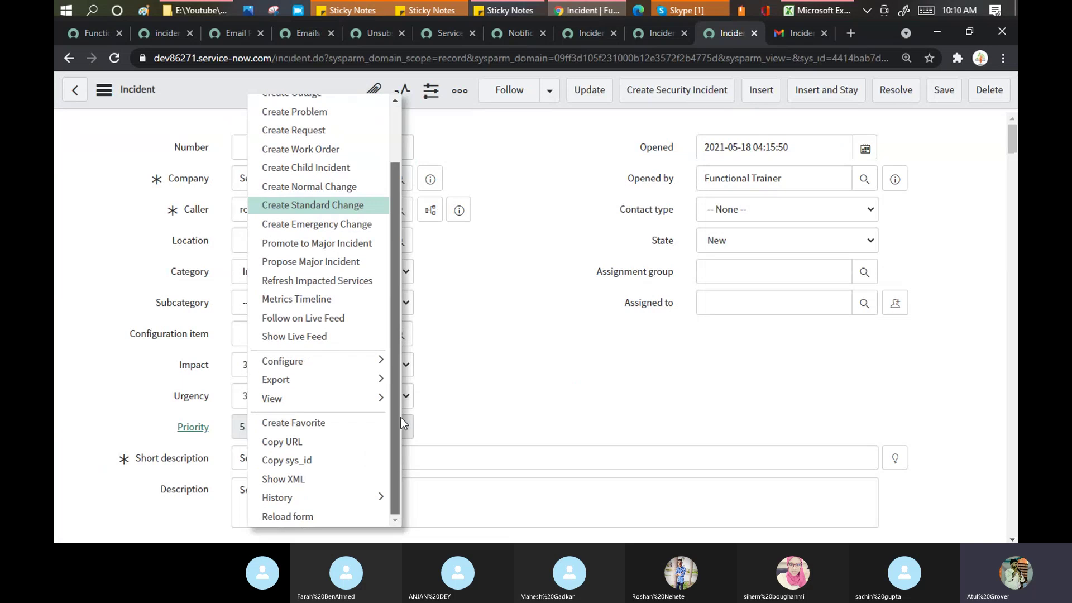
click(286, 516)
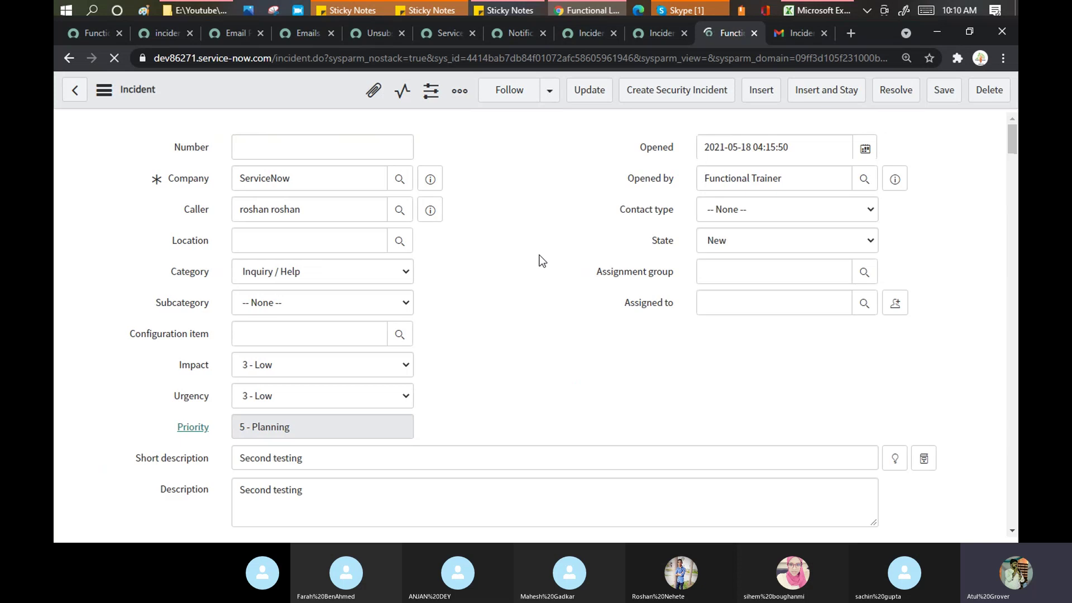
scroll(540, 255, down, 5)
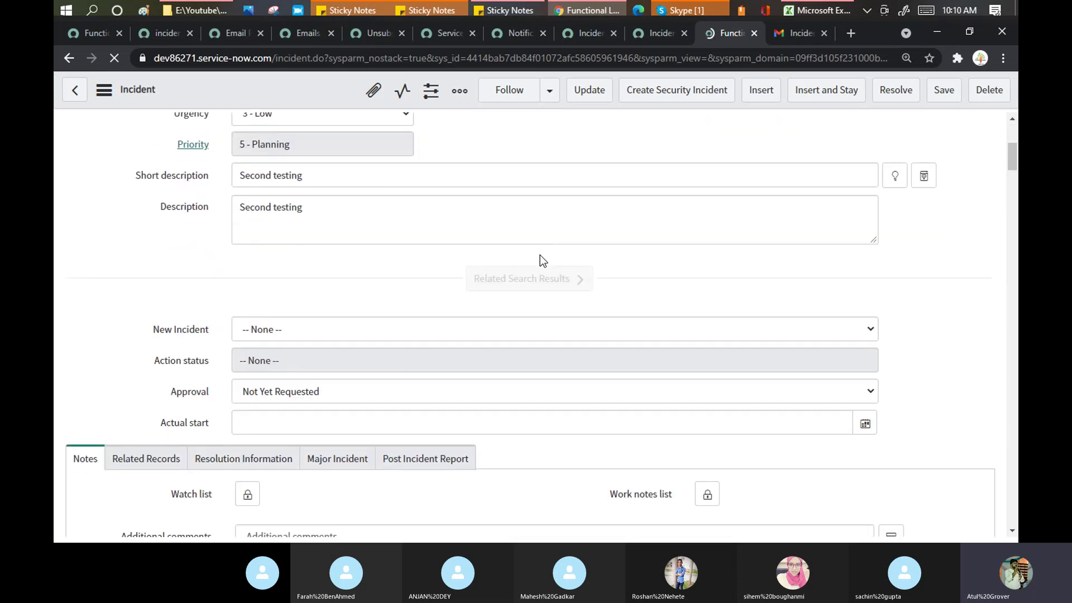
scroll(540, 255, up, 4)
scroll(541, 255, down, 3)
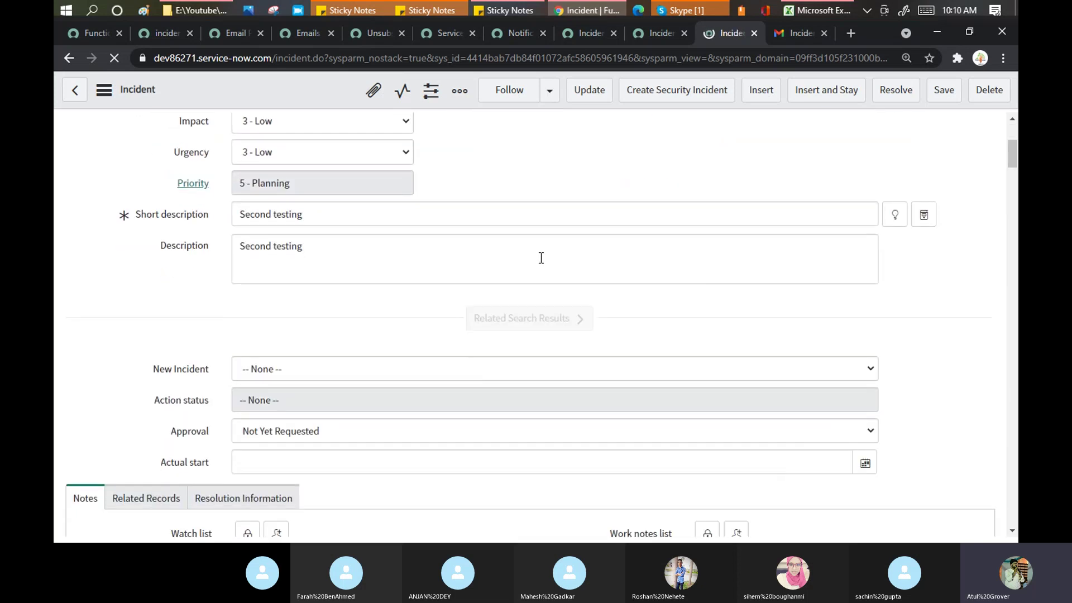
scroll(540, 258, down, 3)
scroll(540, 257, down, 3)
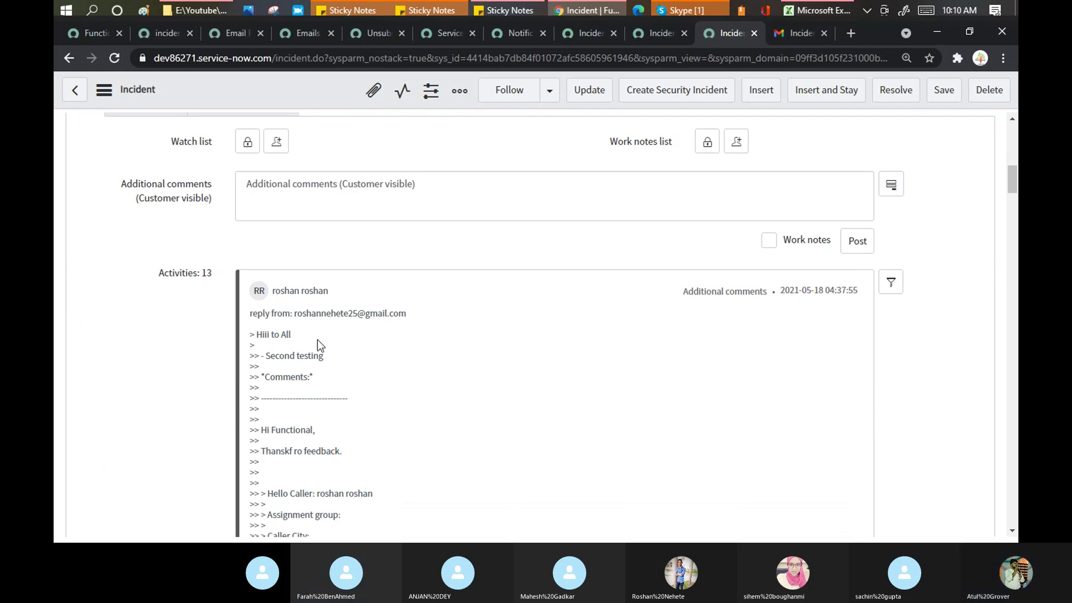
drag(296, 334, 264, 338)
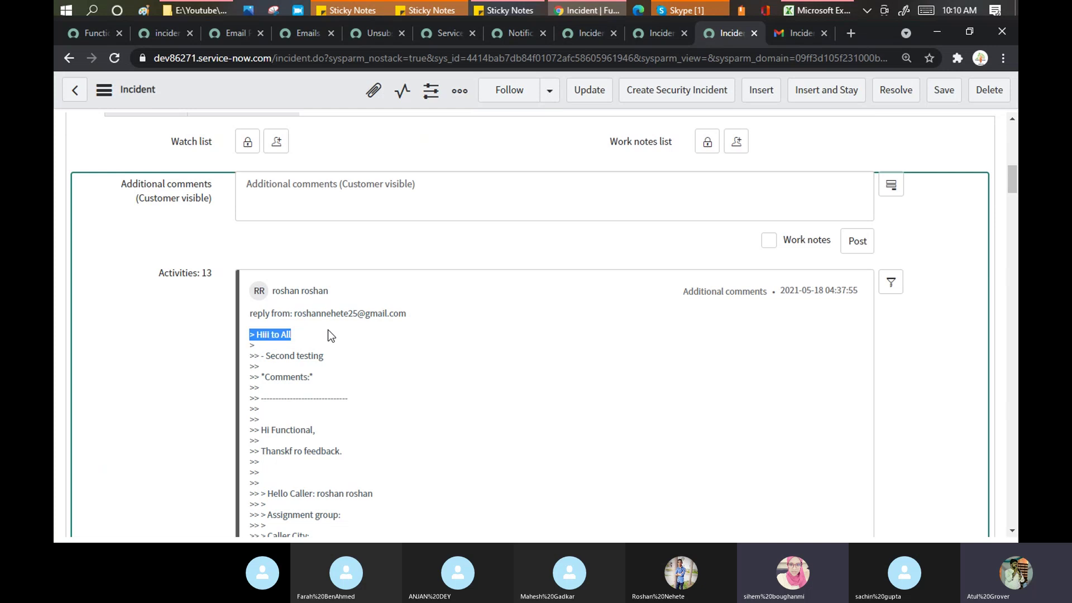
scroll(343, 336, down, 5)
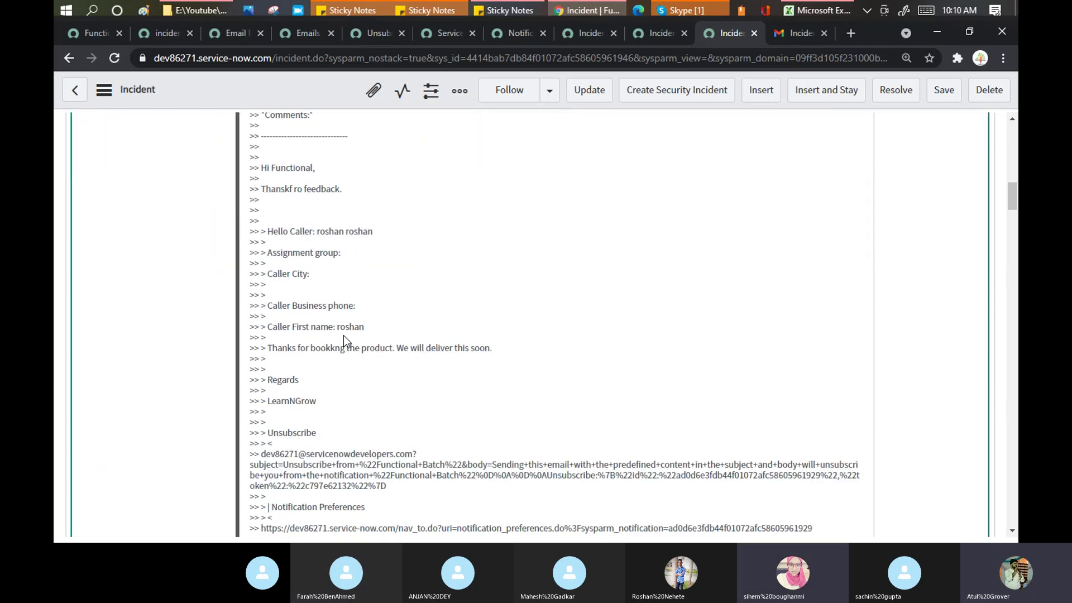
scroll(341, 342, up, 15)
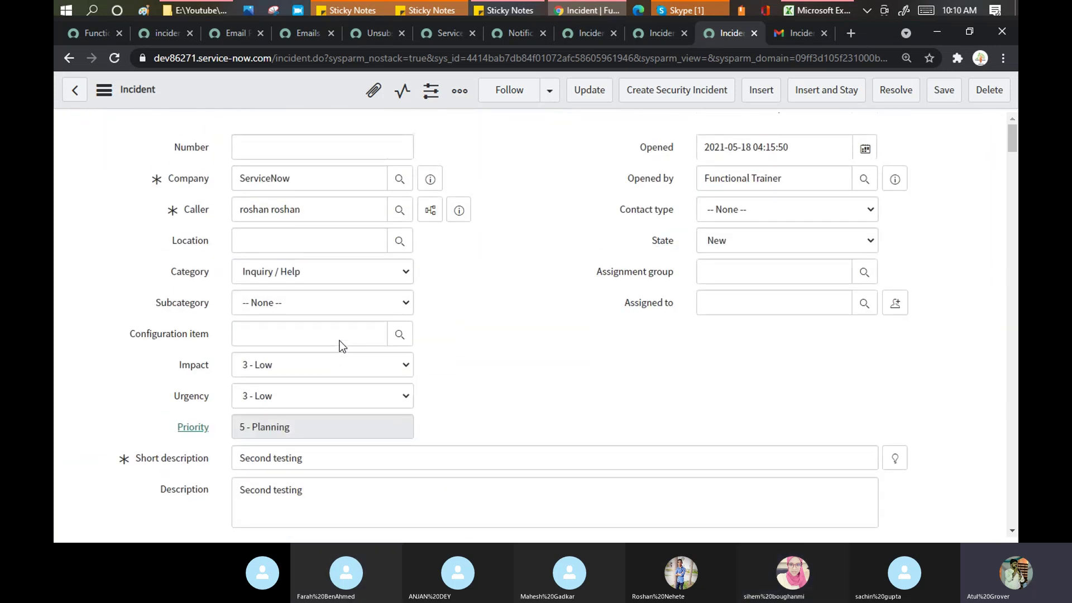
click(87, 34)
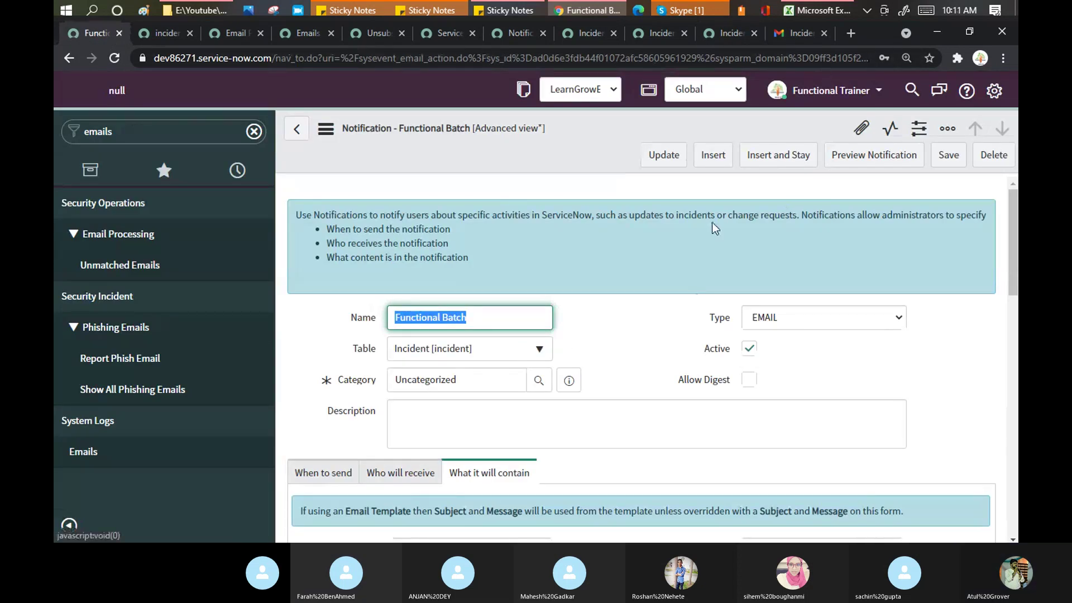
Step: Return Gmail to the inbox list and bring the Skype Training Batch 3 call to the front
click(795, 35)
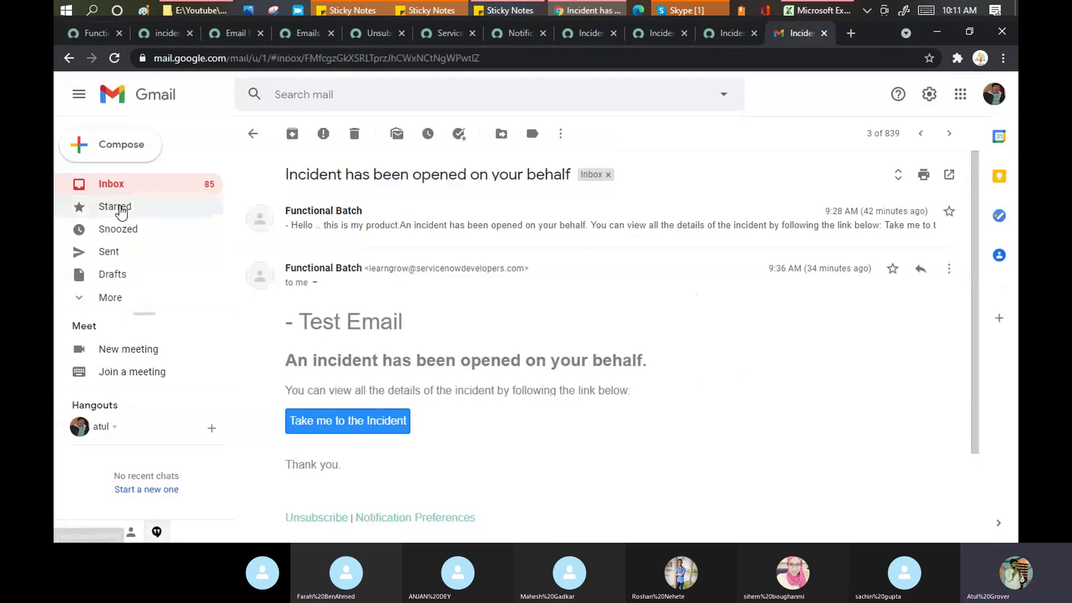
click(253, 133)
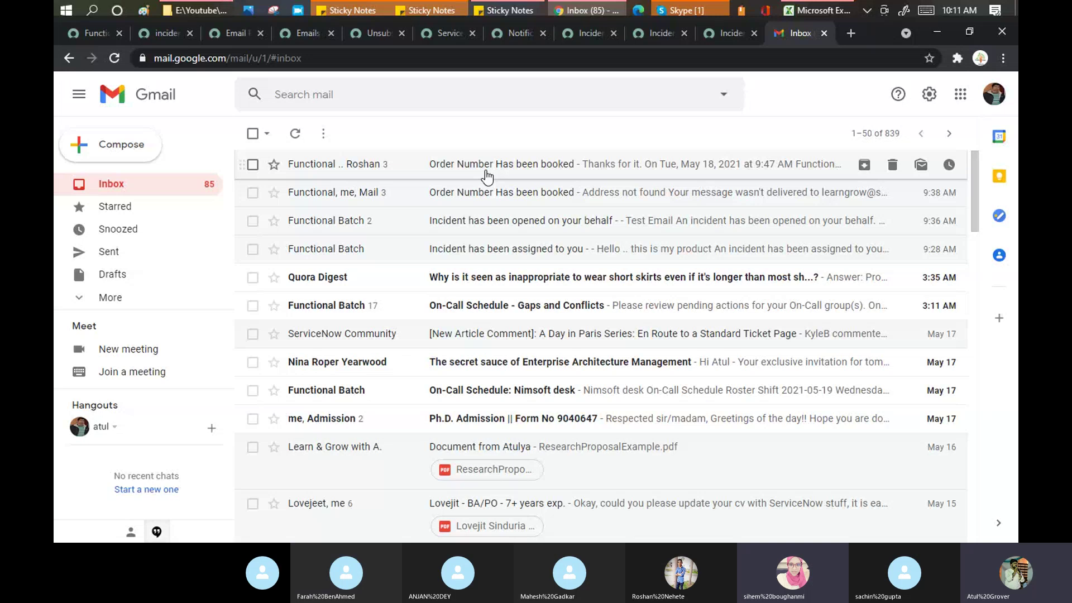
click(672, 10)
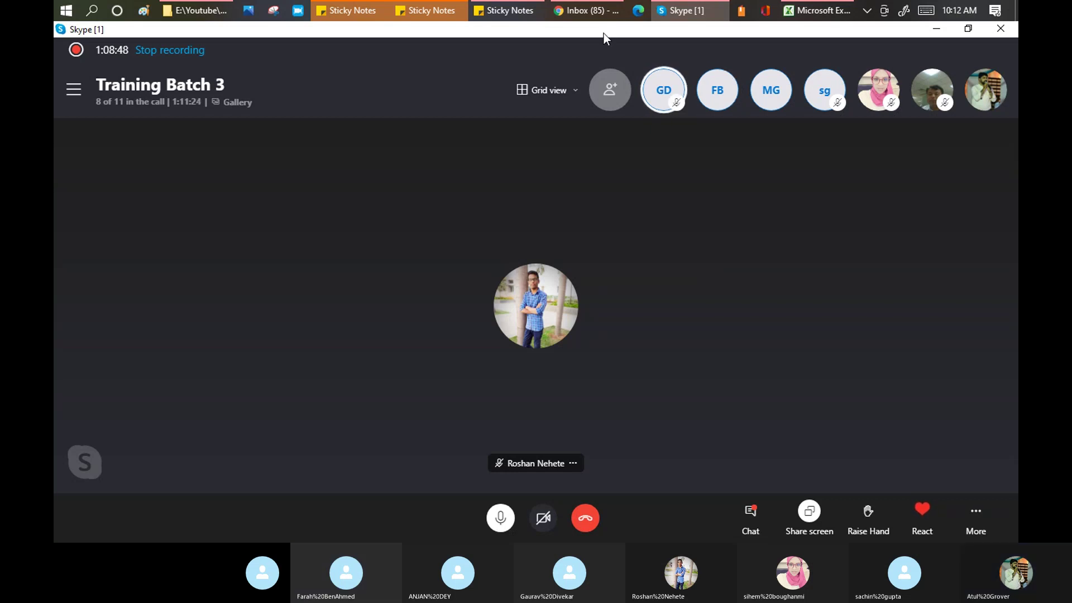
mouse_move(589, 7)
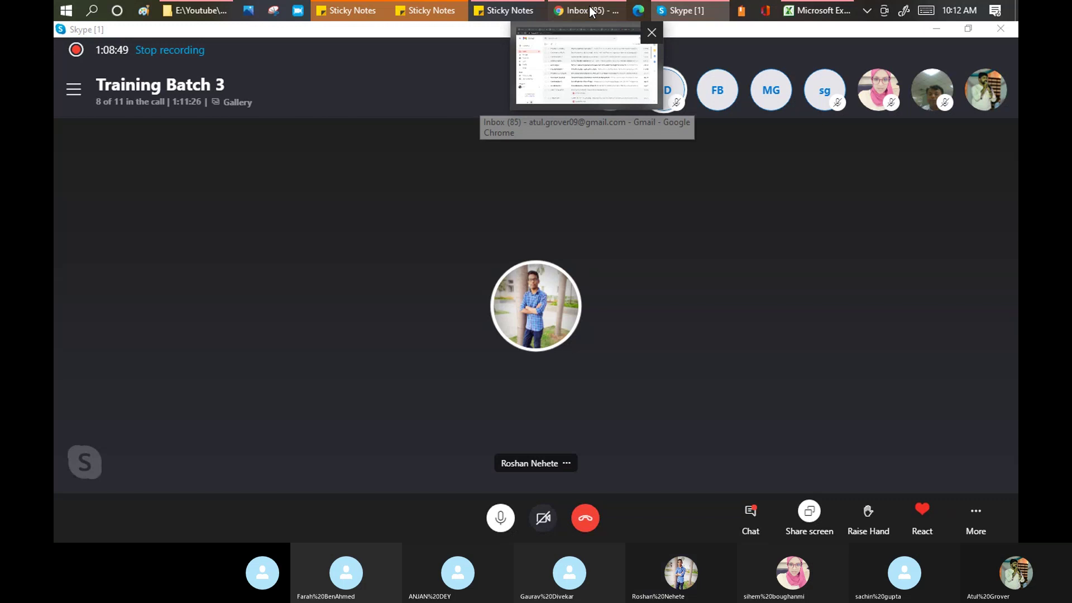
Step: Back on the Functional Batch notification, show its Who will receive recipient settings
click(591, 12)
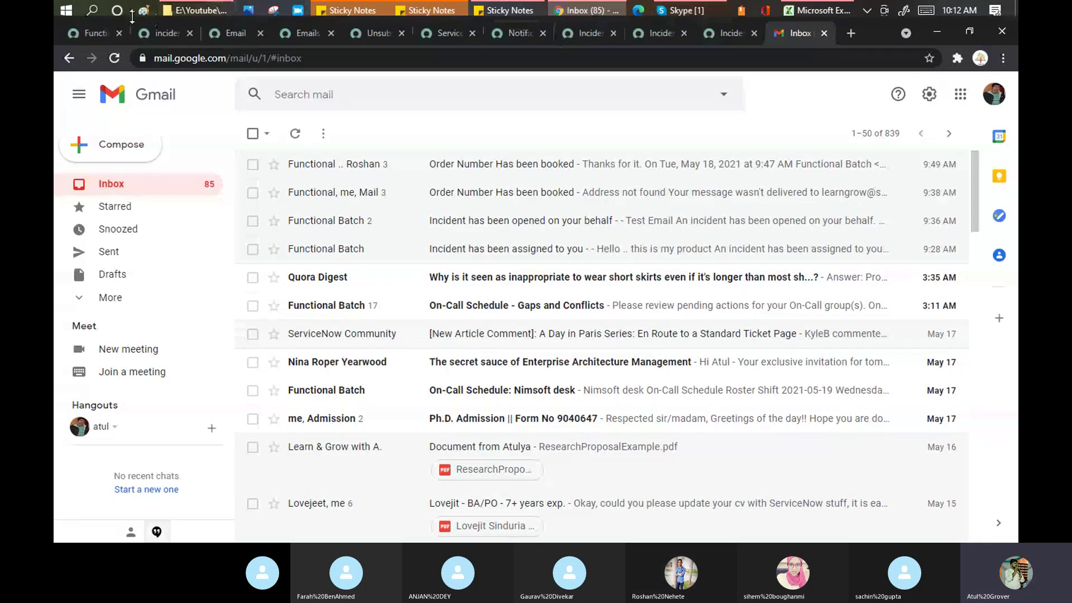
click(95, 34)
scroll(461, 436, down, 2)
click(396, 329)
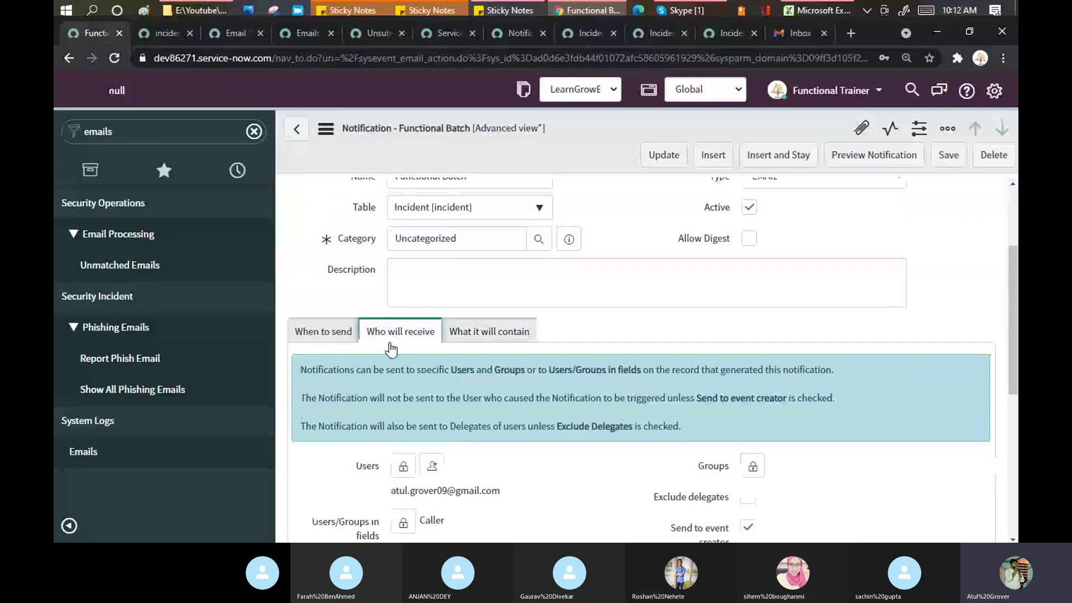
scroll(392, 354, down, 3)
scroll(393, 359, down, 1)
Step: Unlock the Users recipient list, remove both users, and lock the empty list
click(432, 254)
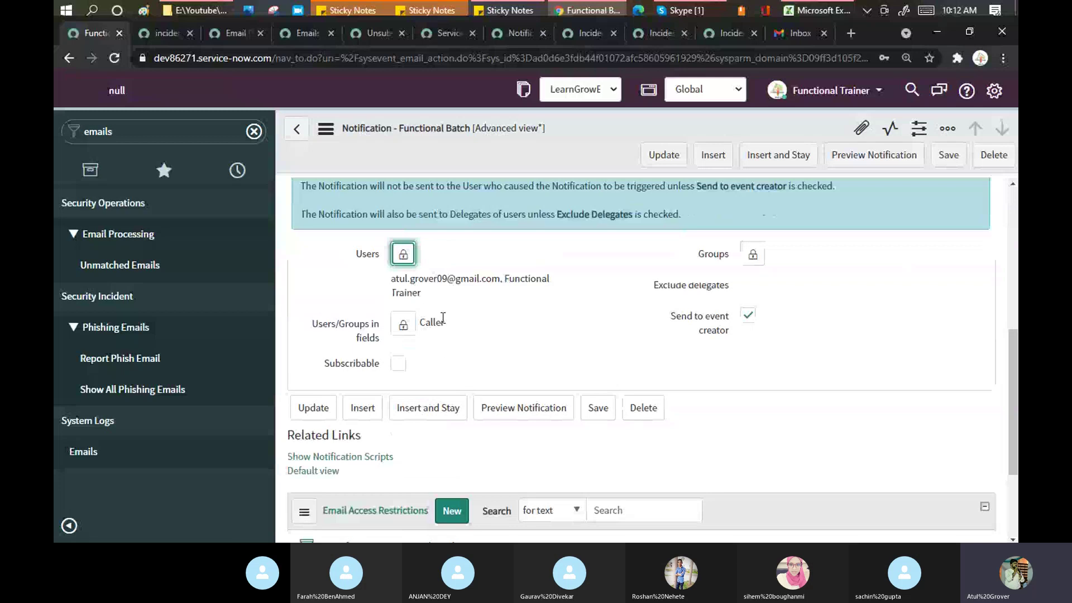
click(403, 254)
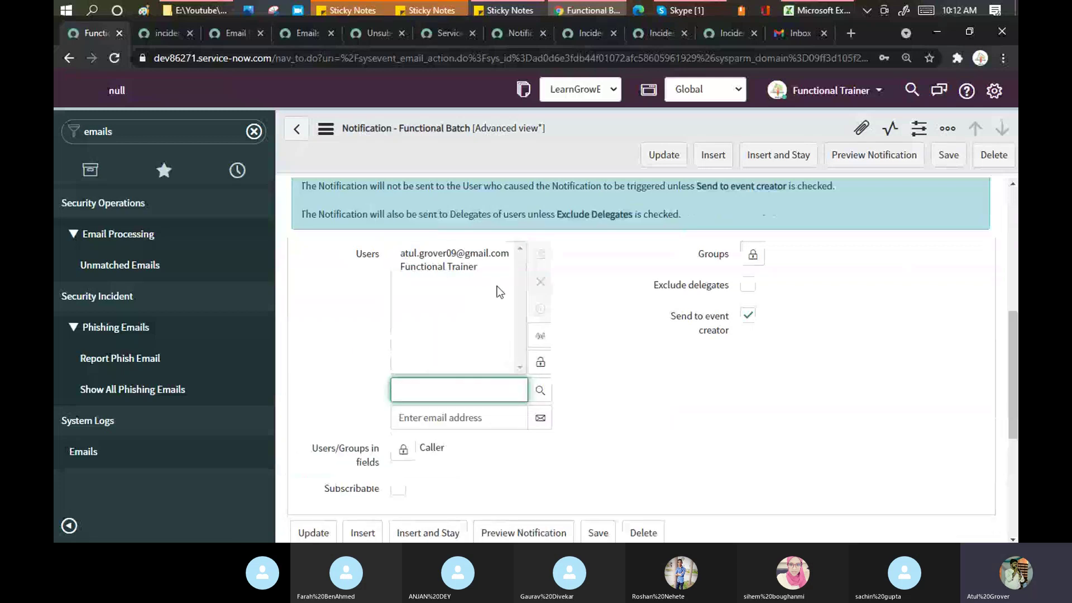
click(471, 268)
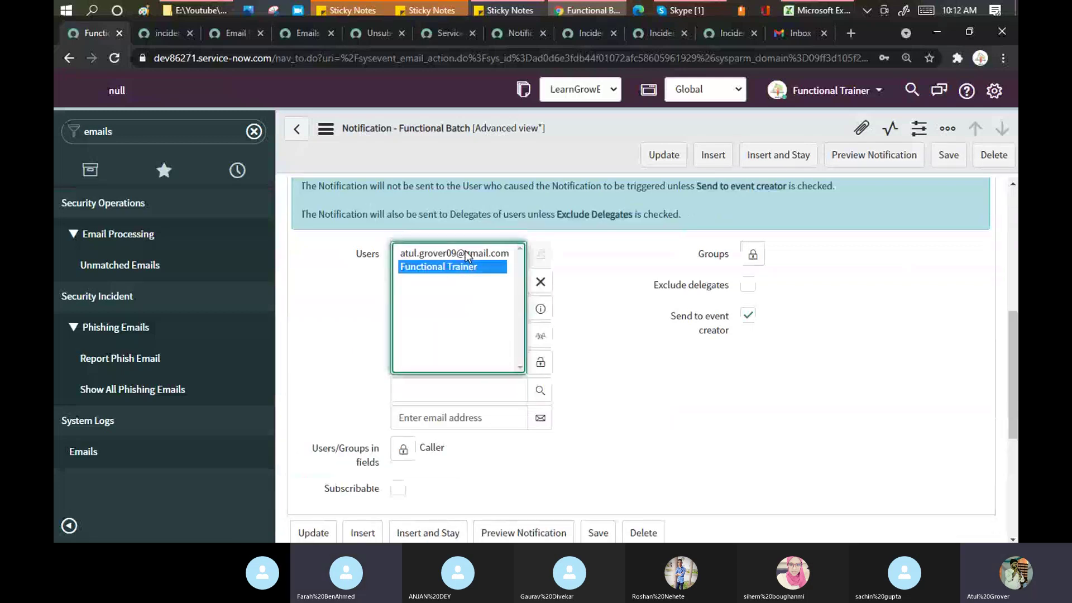
ctrl+click(467, 254)
click(541, 281)
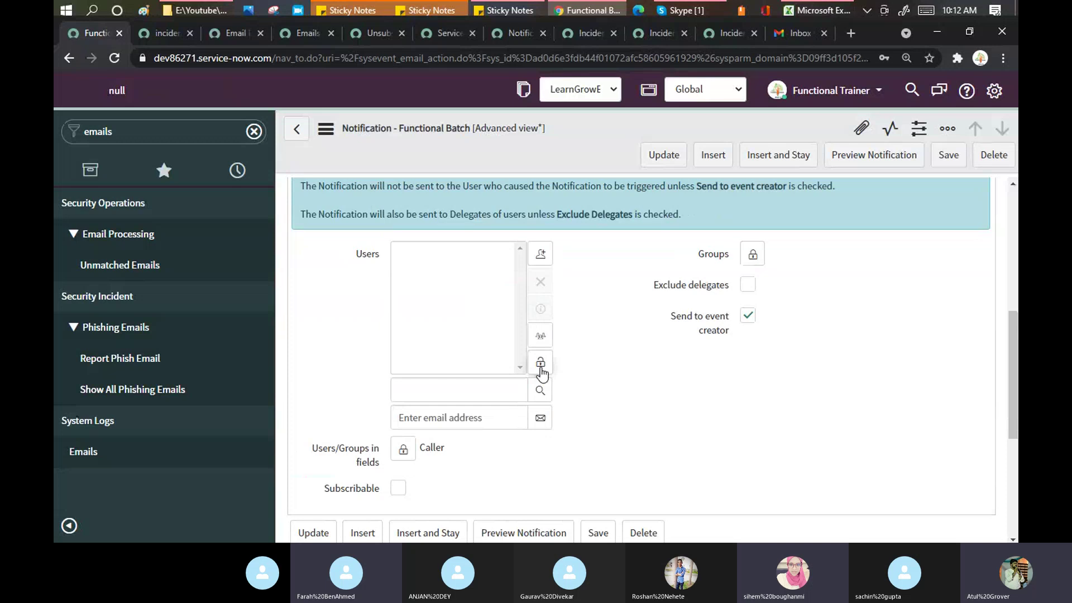
click(541, 364)
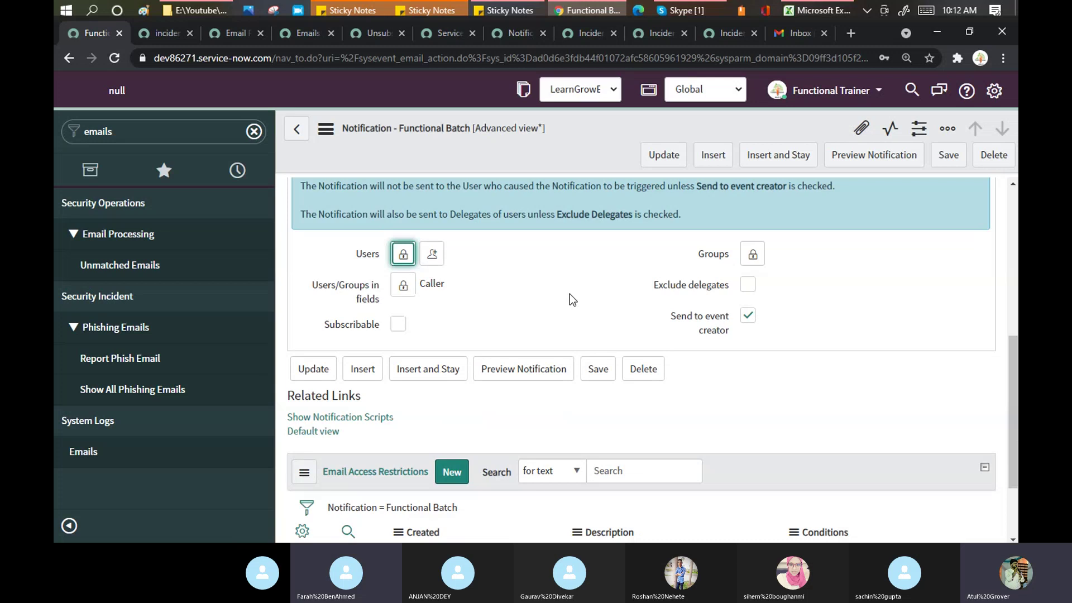
scroll(490, 284, up, 3)
scroll(492, 285, up, 1)
Step: Toggle Send to push only, Omit watermark and Include attachments on, then back off
click(491, 326)
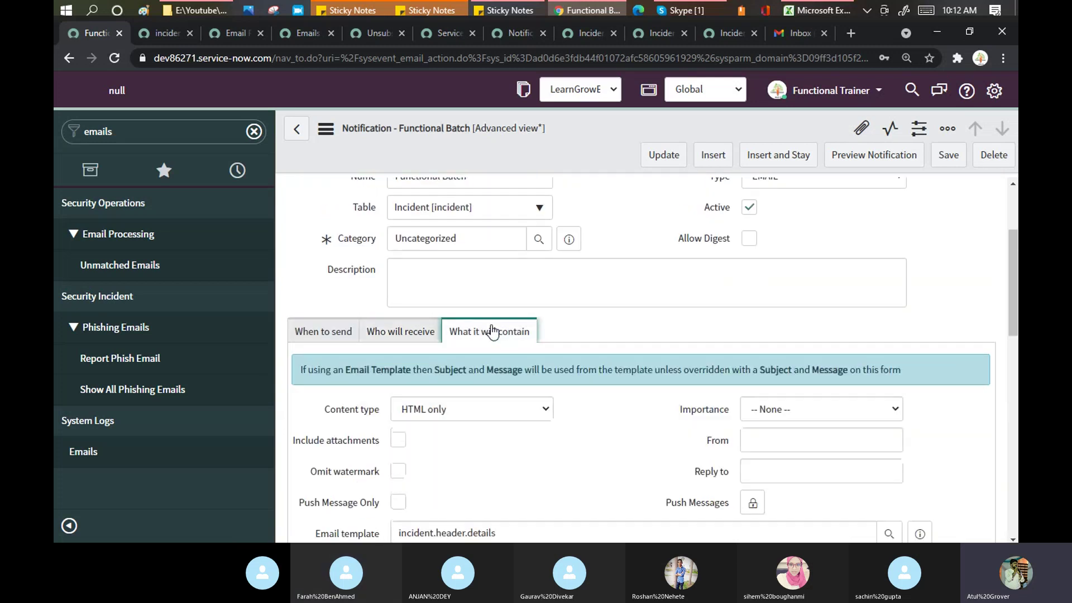
scroll(378, 408, down, 2)
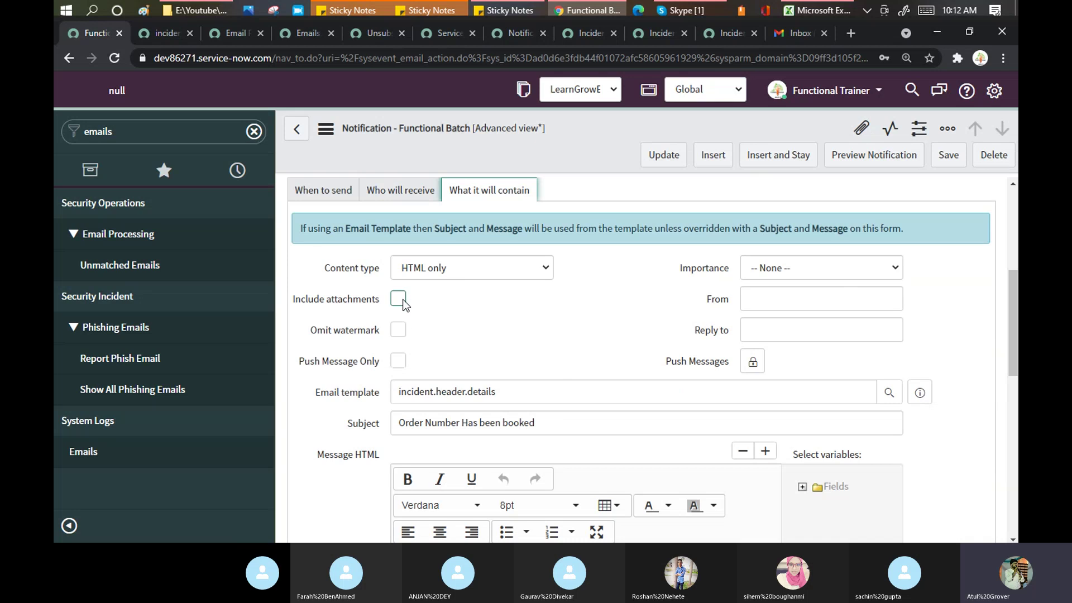
click(399, 360)
click(399, 328)
click(399, 300)
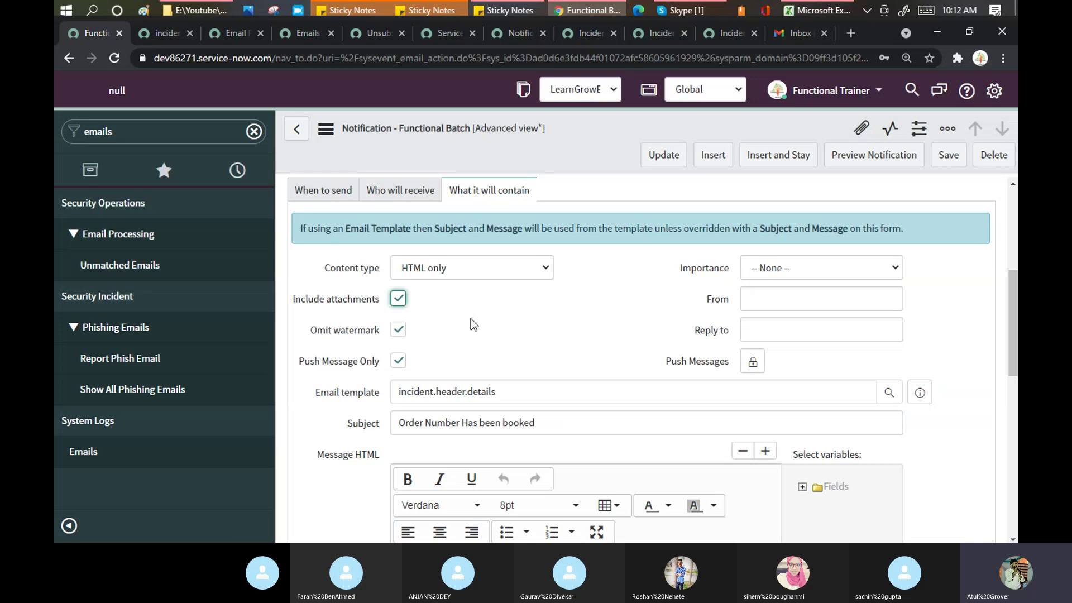
click(399, 299)
click(398, 330)
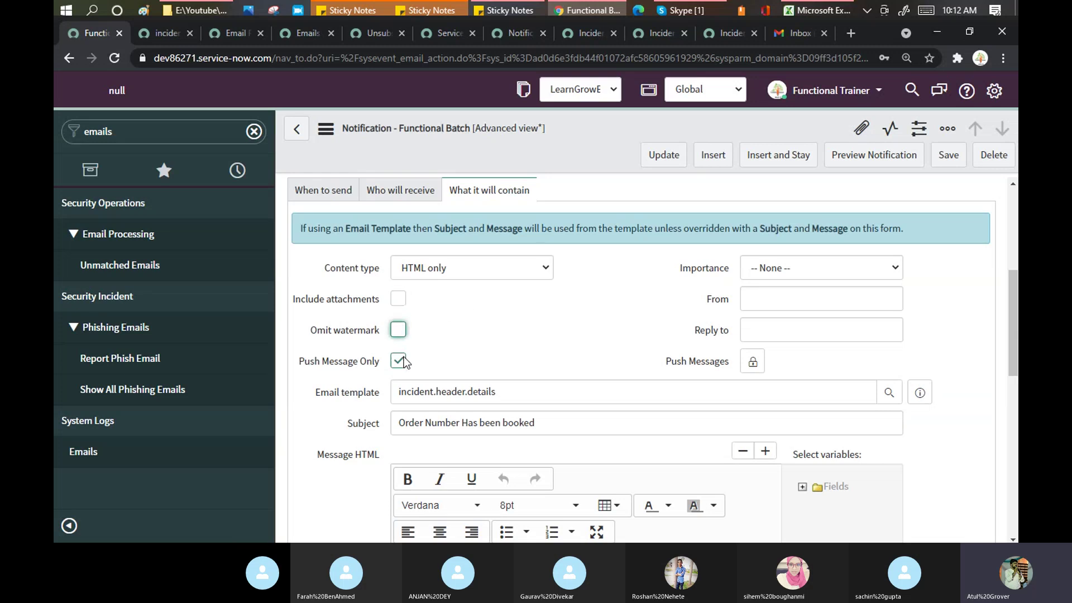
click(398, 360)
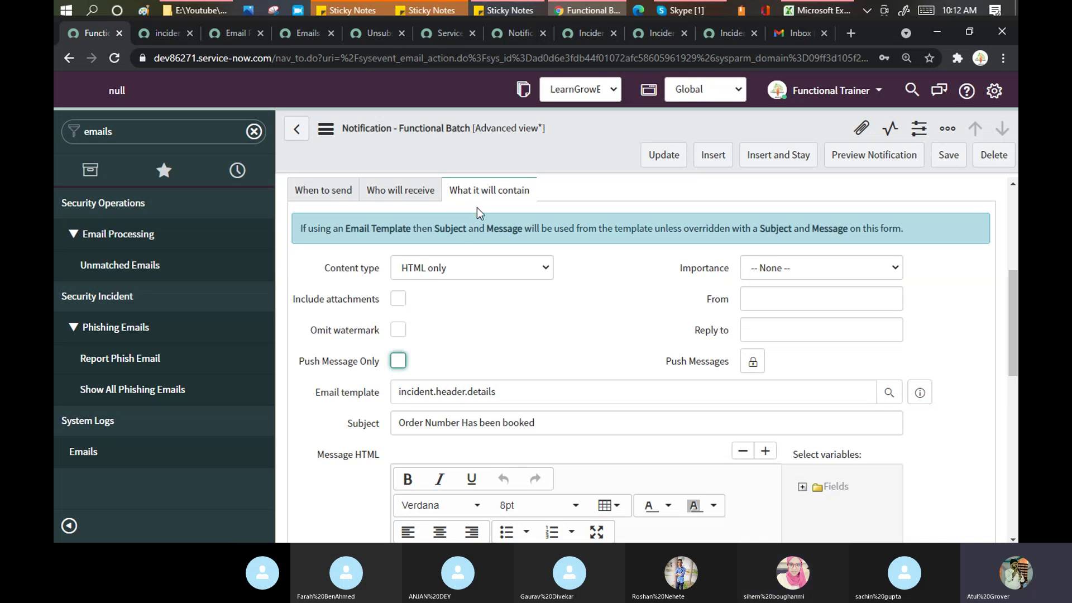
Step: Keep content type HTML only, set Importance to High, and enter 'learnN Grow' as From
click(474, 270)
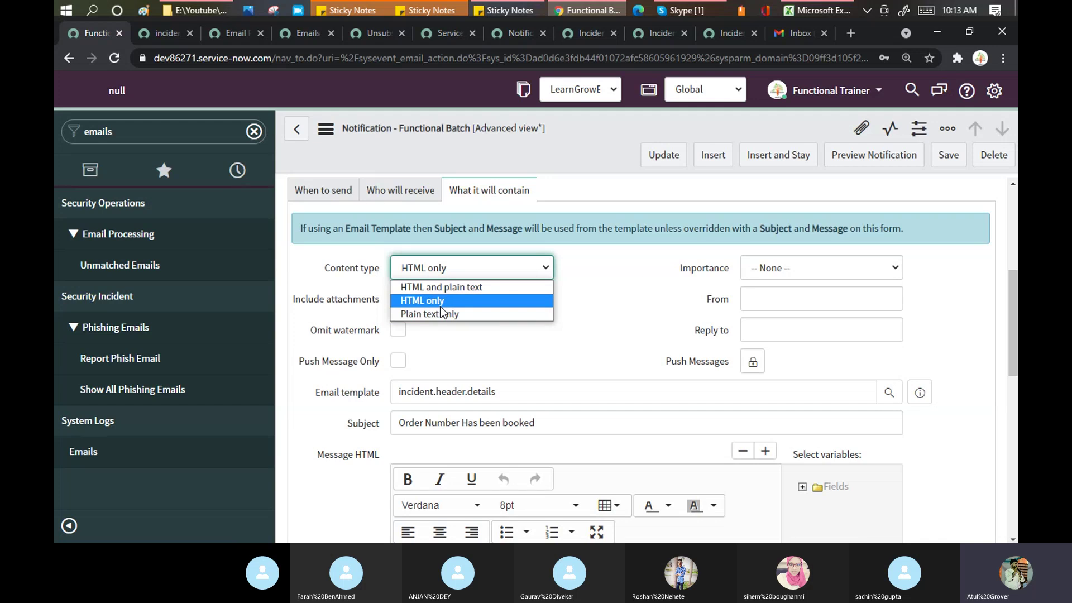
click(648, 279)
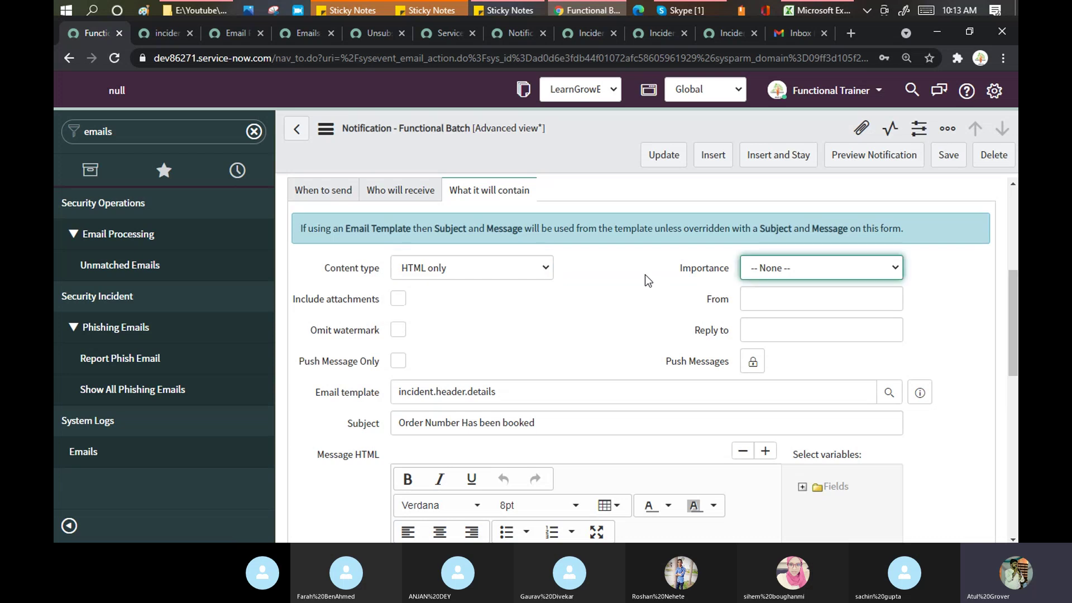
click(820, 268)
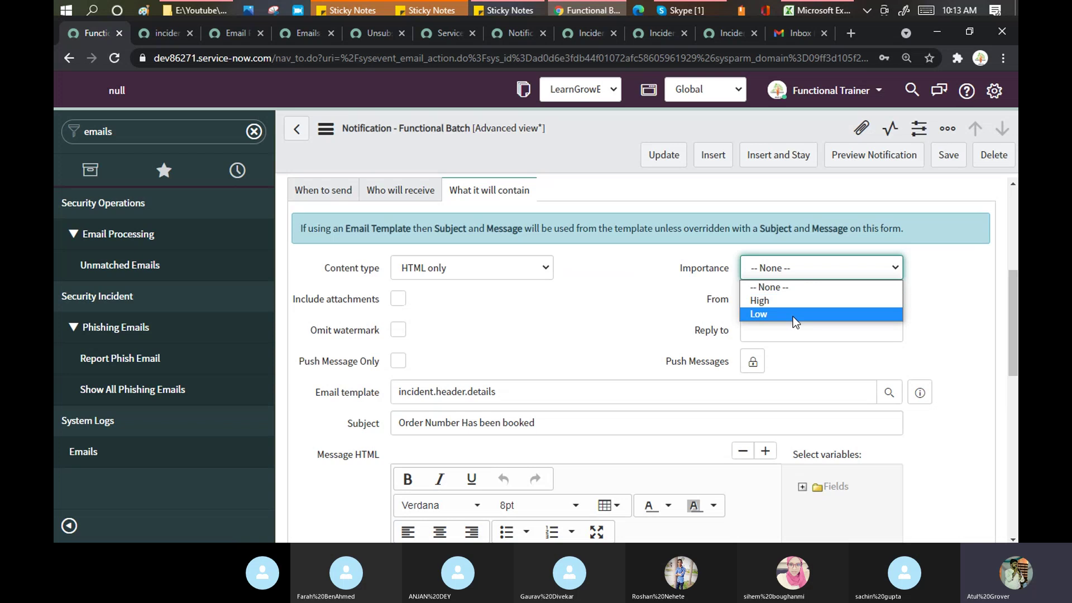
click(789, 301)
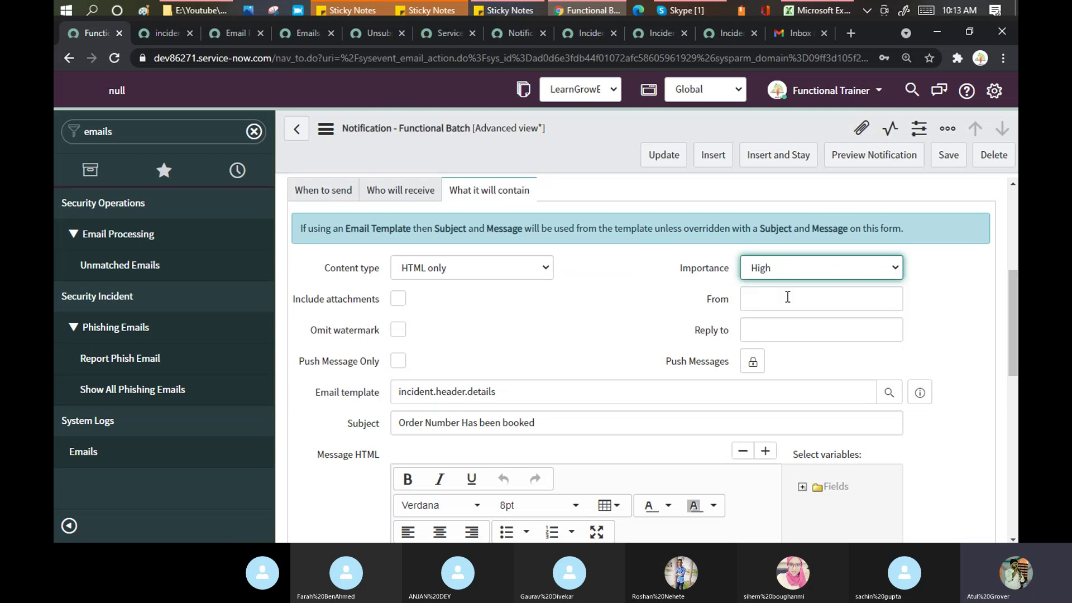
click(787, 297)
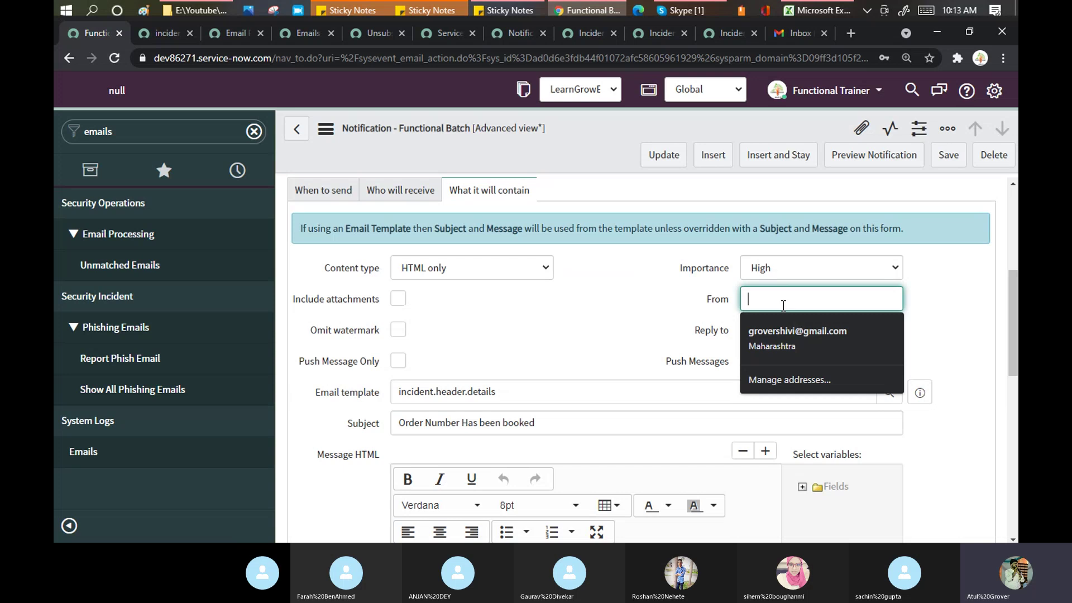
text(learnN Grow)
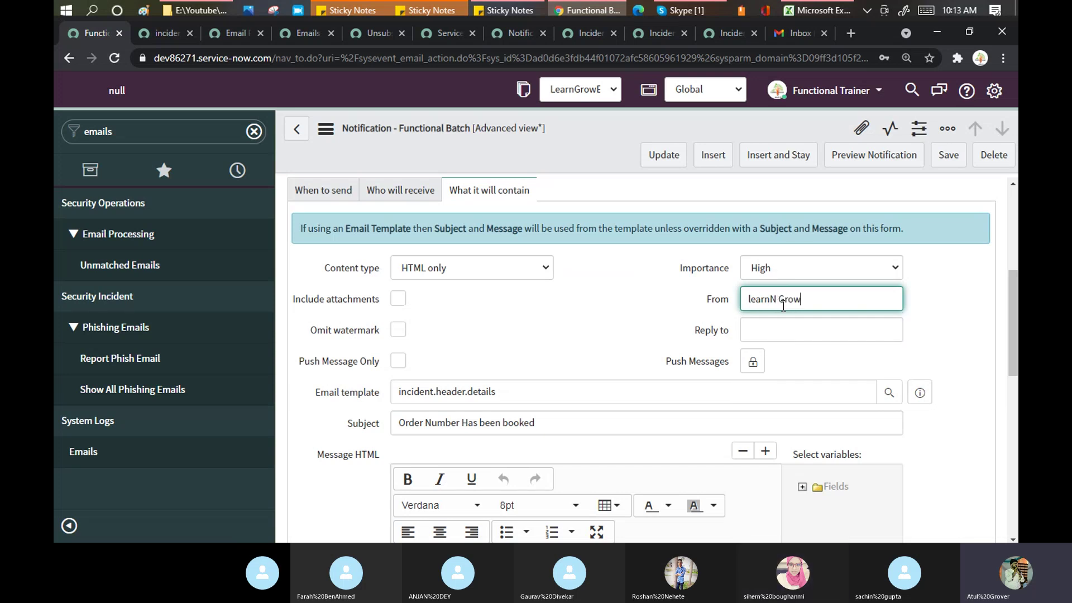
click(785, 336)
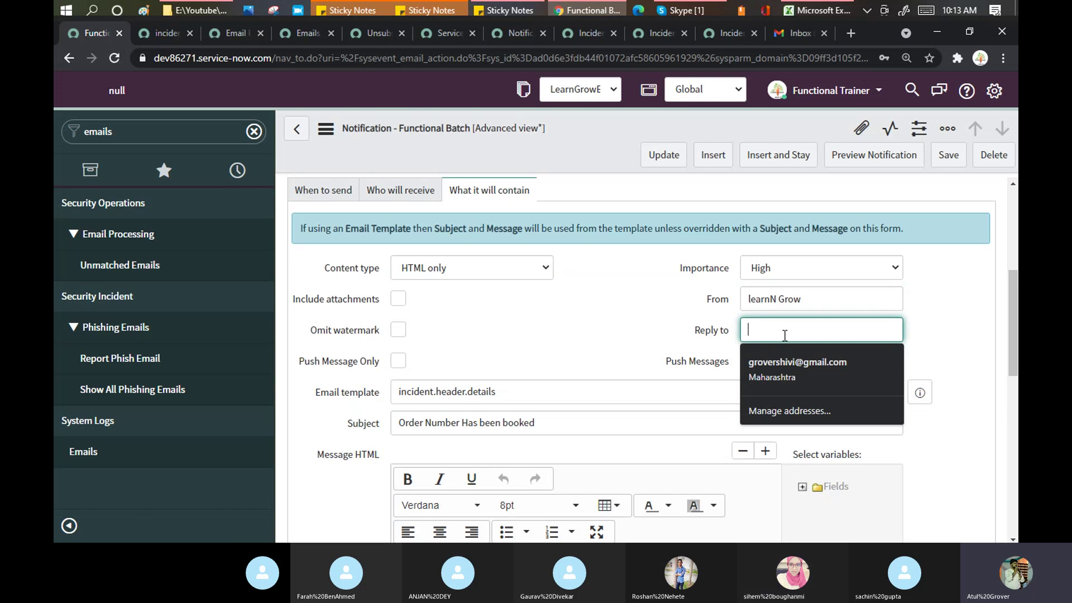
text(Grow)
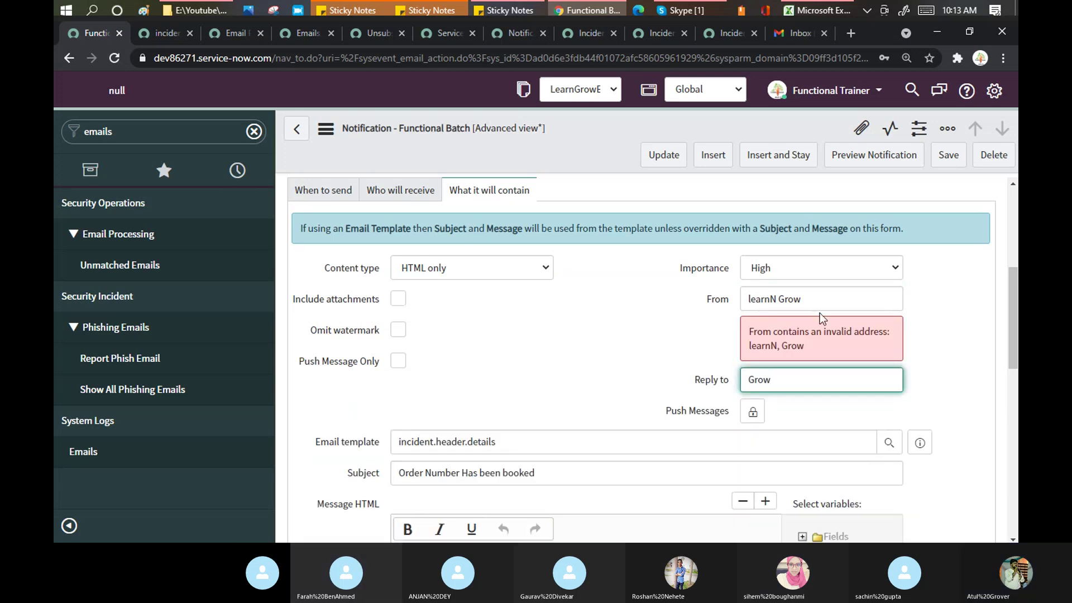
click(817, 303)
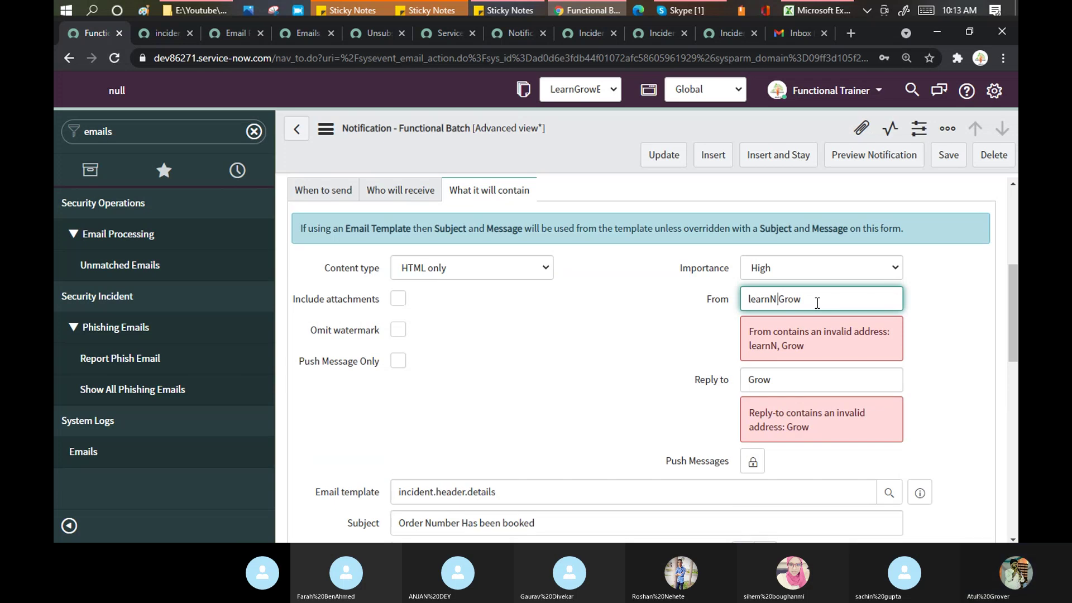
key(BackSpace)
key(BackSpace)
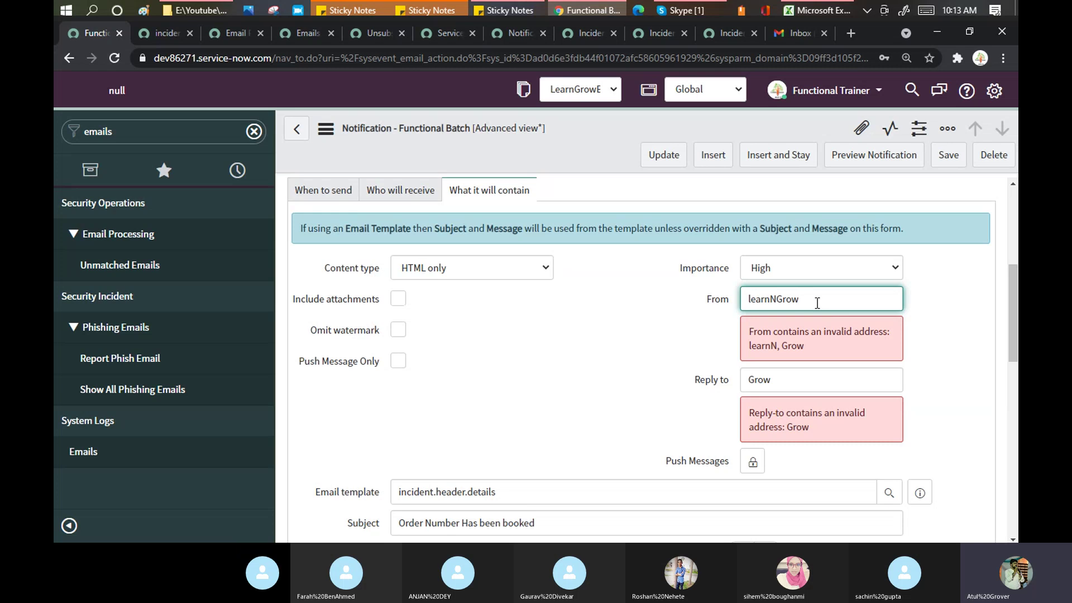
key(Tab)
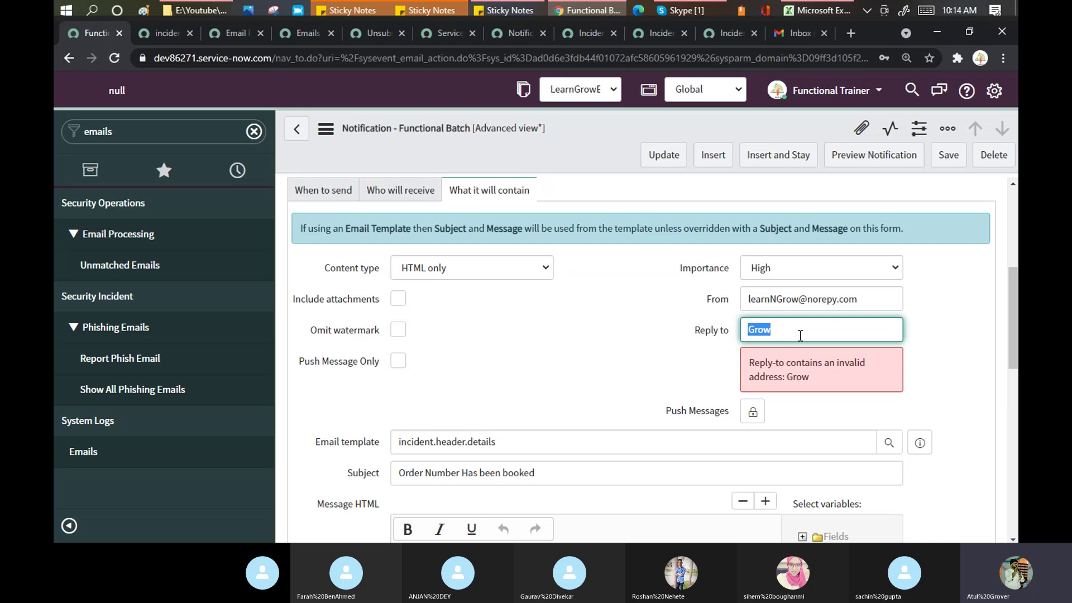
click(800, 336)
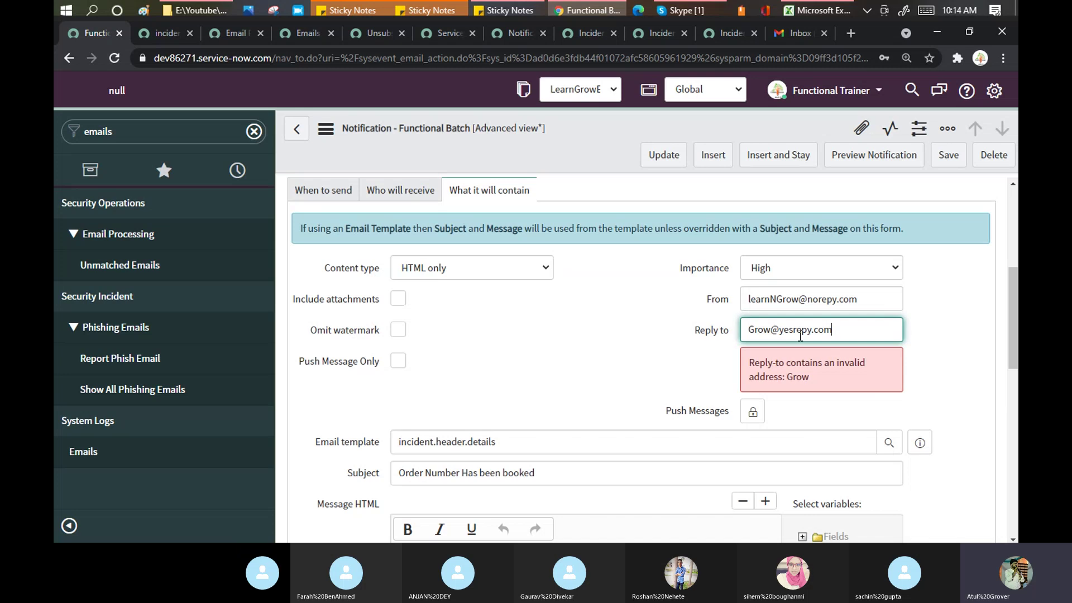
key(Tab)
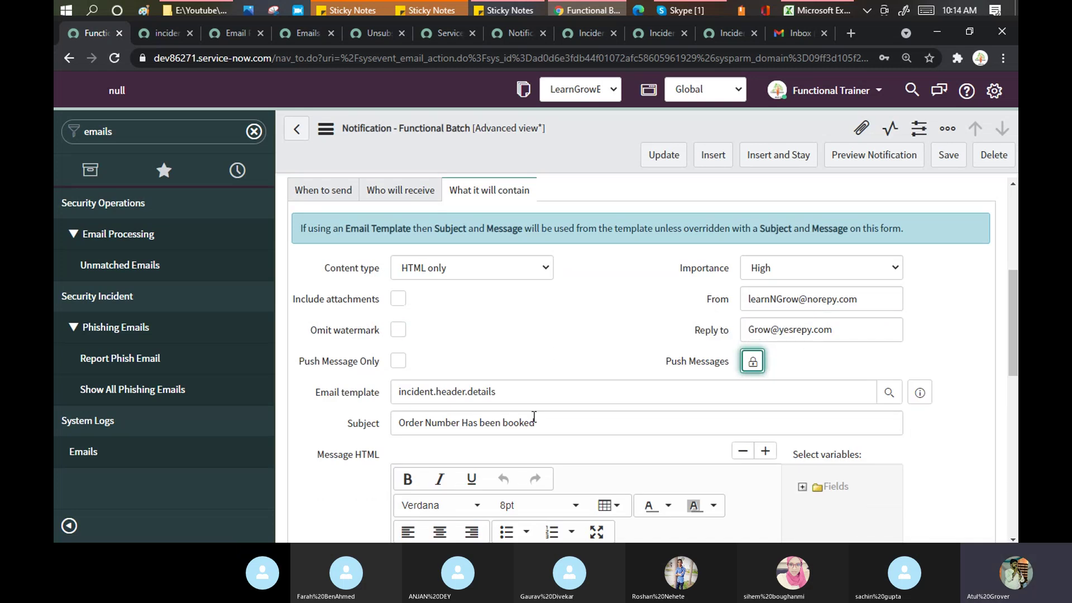
Step: Turn on Omit watermark and Include attachments, then save the notification
scroll(538, 422, down, 5)
scroll(538, 300, up, 6)
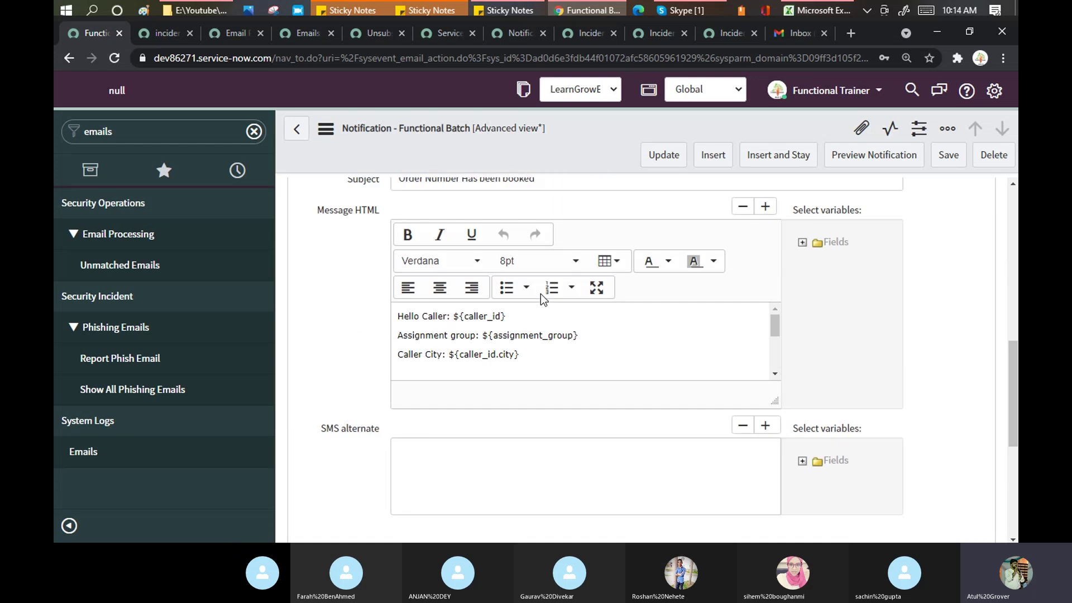
click(398, 331)
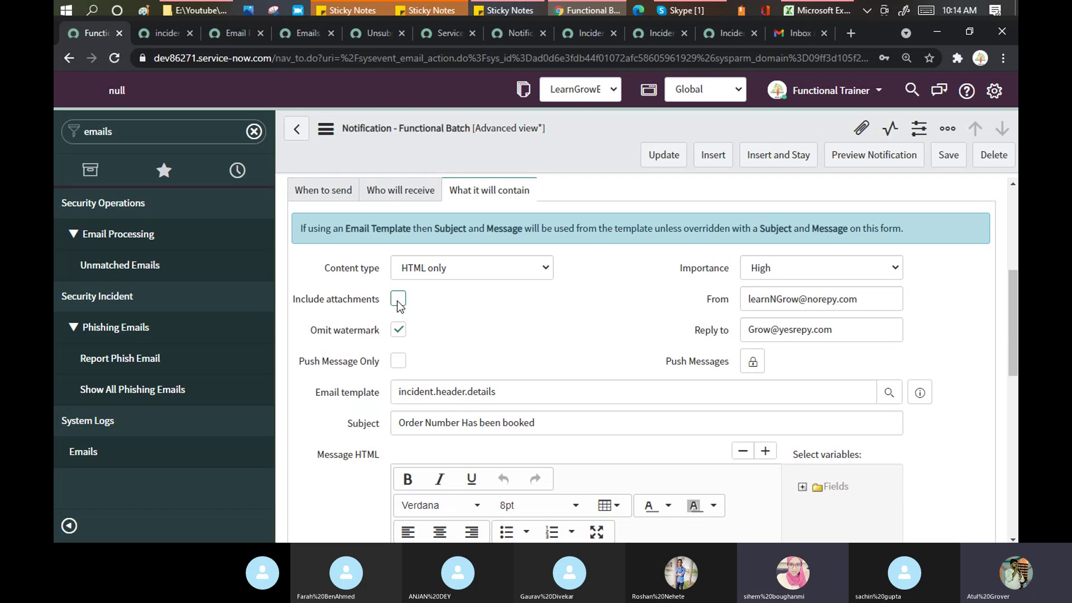
click(398, 299)
right_click(532, 152)
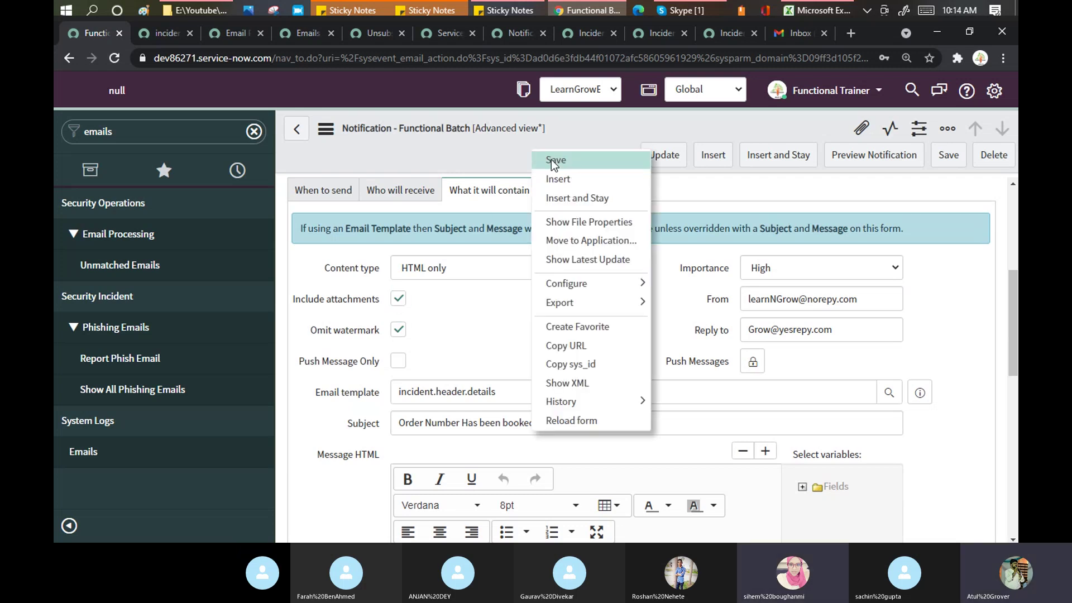
click(555, 161)
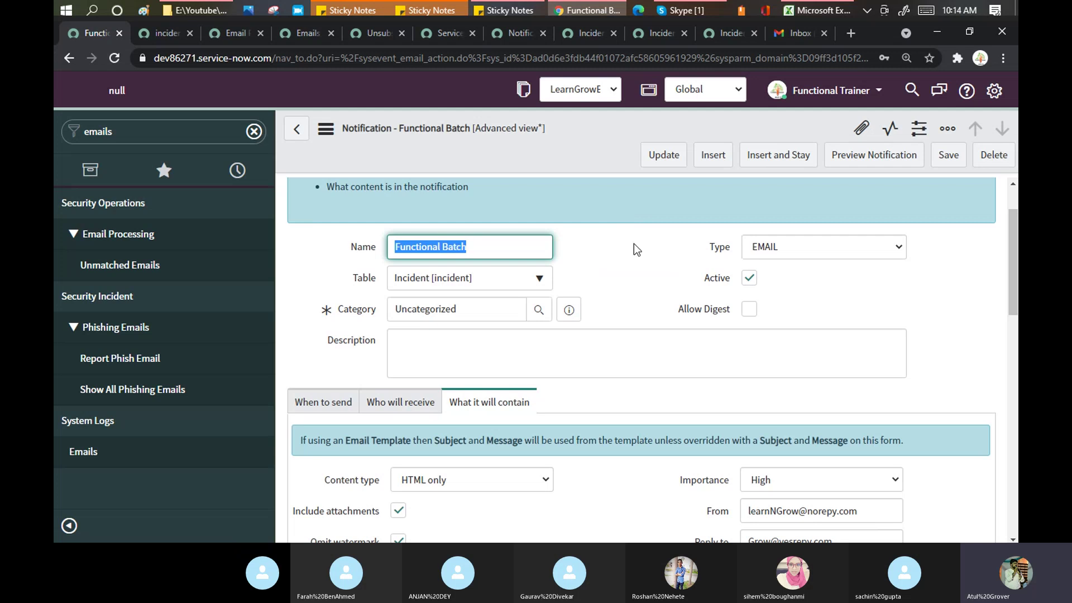
Step: Change Send when to Record inserted or updated
scroll(643, 306, down, 3)
click(327, 263)
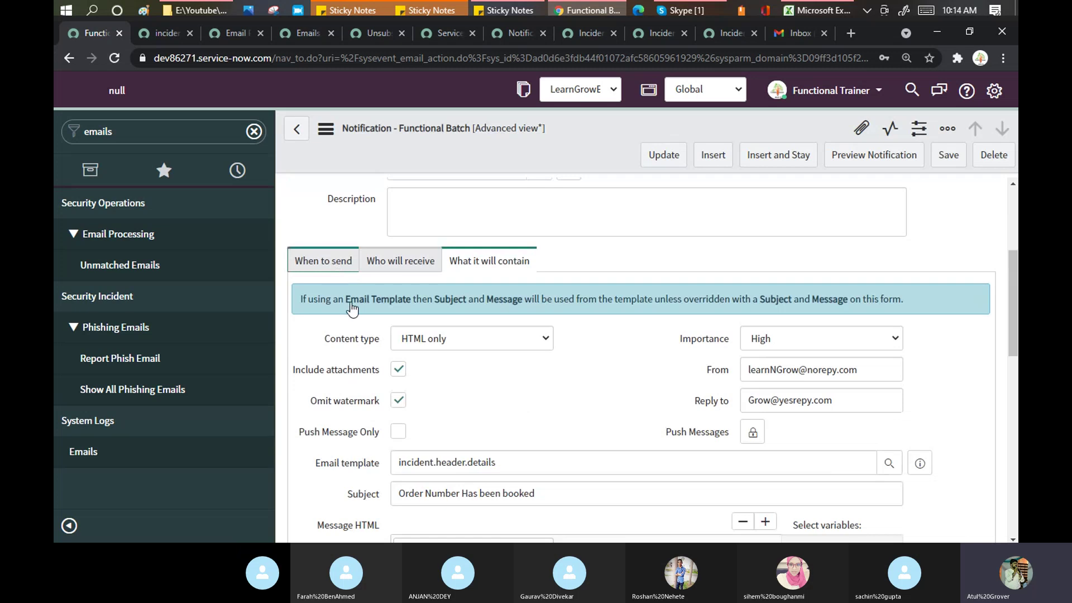
scroll(659, 395, down, 5)
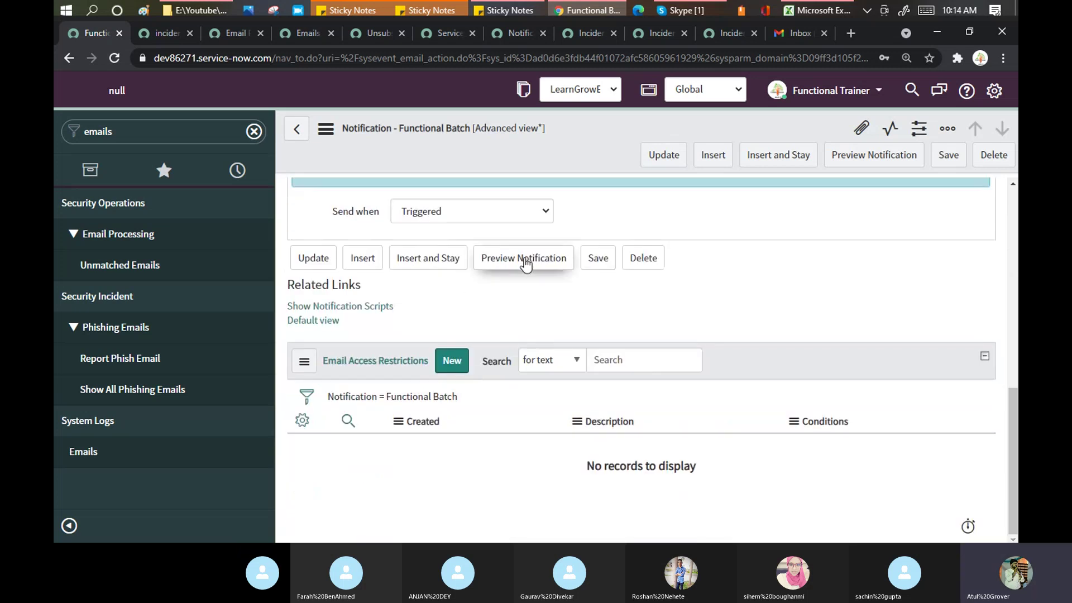
scroll(503, 259, up, 1)
scroll(525, 262, up, 1)
click(480, 352)
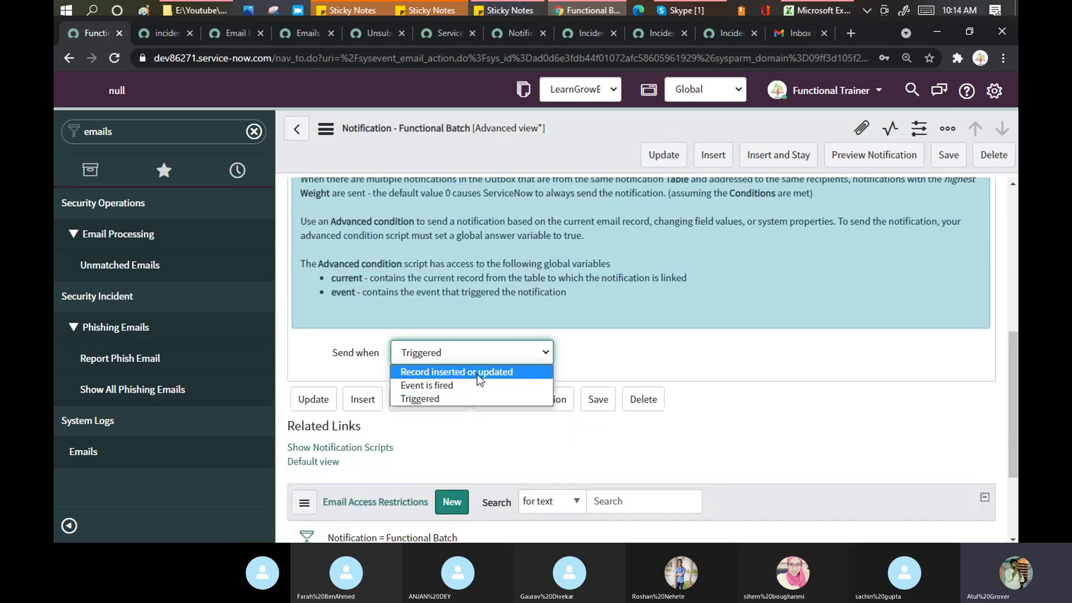
key(Escape)
key(Up)
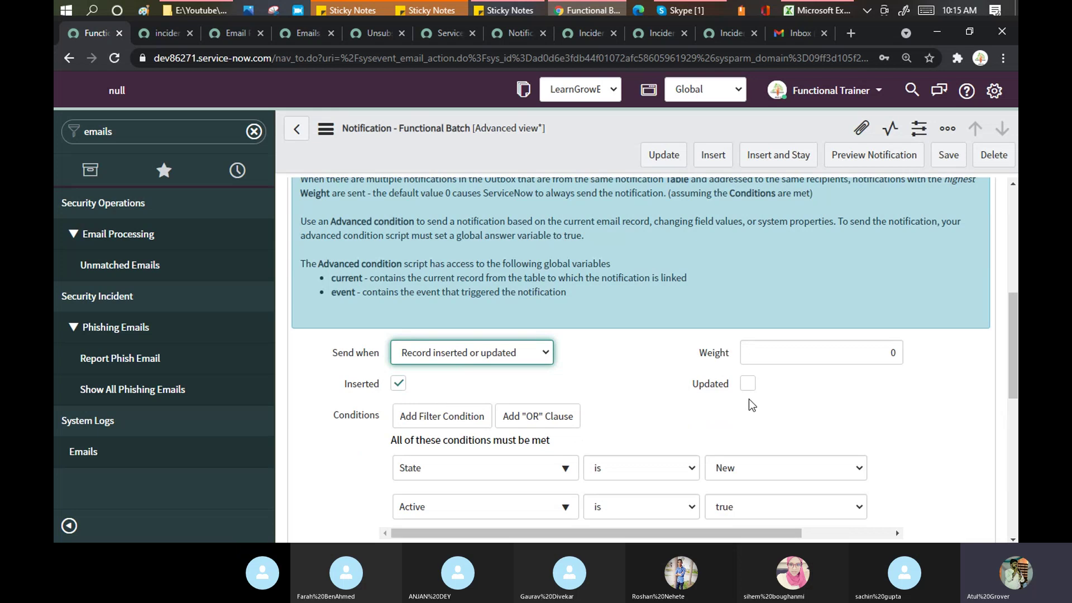
scroll(743, 405, down, 1)
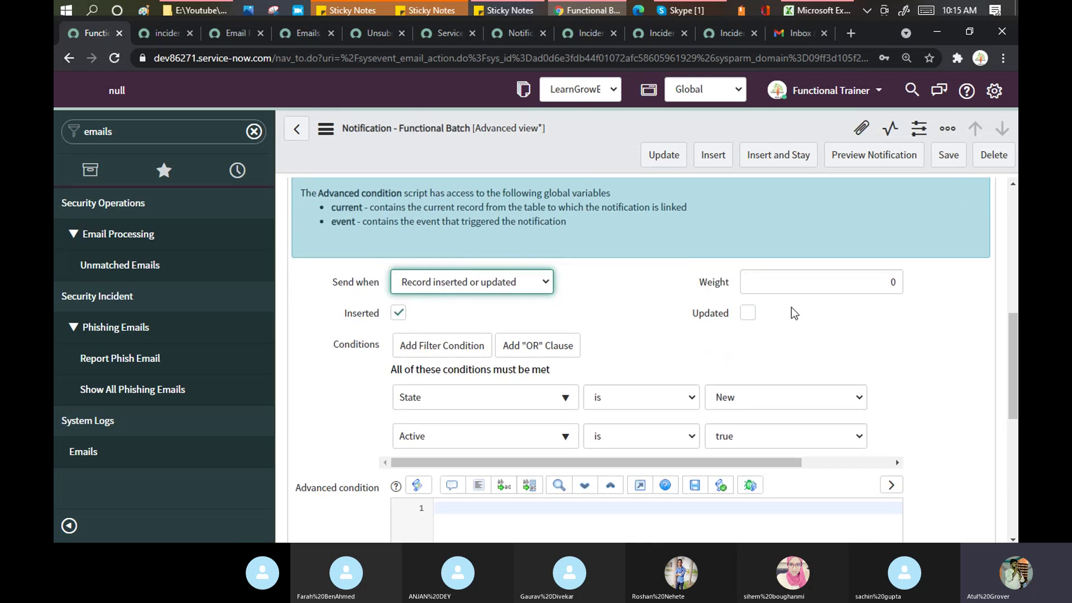
Step: Save the notification changes and switch over to the Gmail inbox
right_click(600, 162)
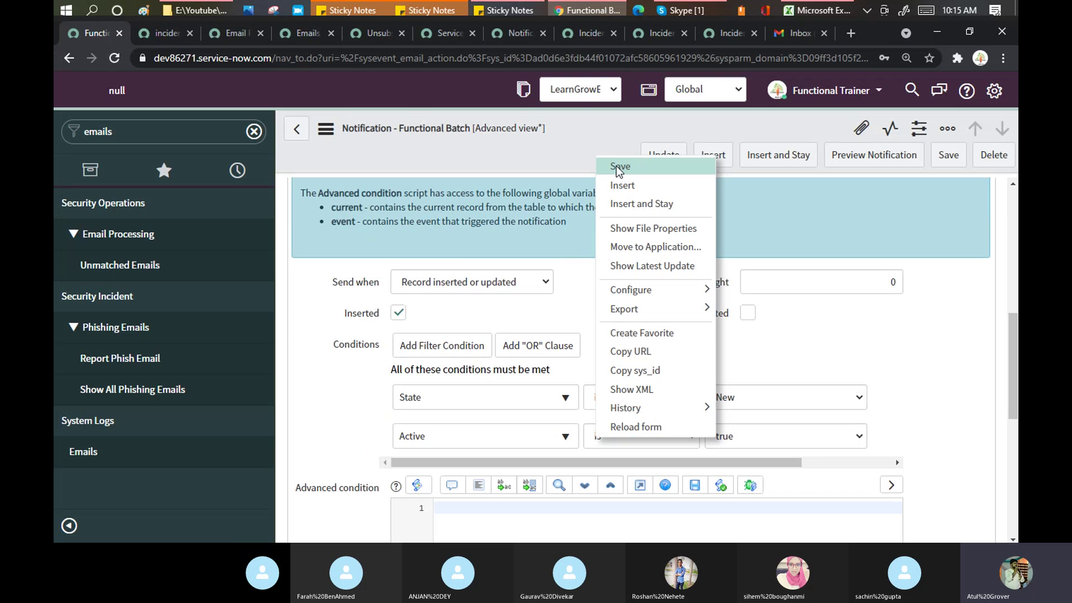
click(616, 167)
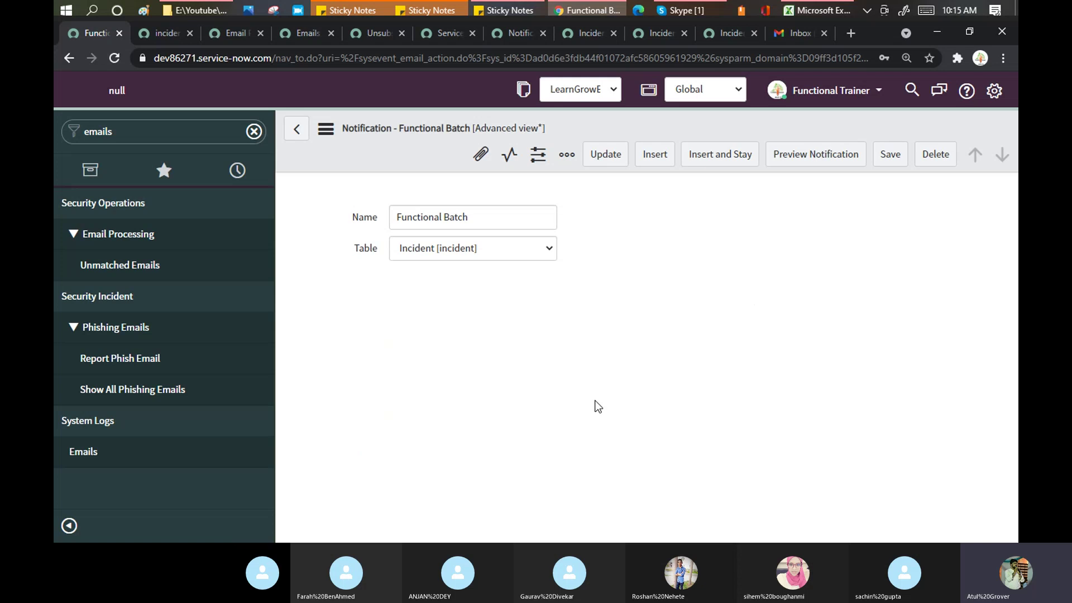
click(790, 35)
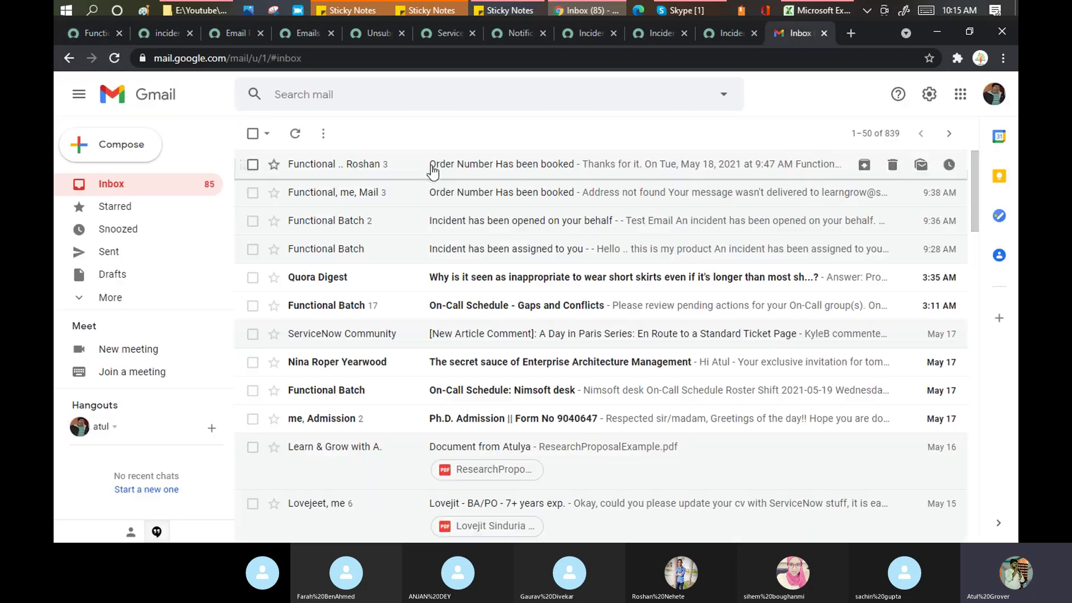
Step: Open the 'Order Number Has been booked' email and expand the Functional Batch message
click(433, 167)
click(387, 225)
click(389, 226)
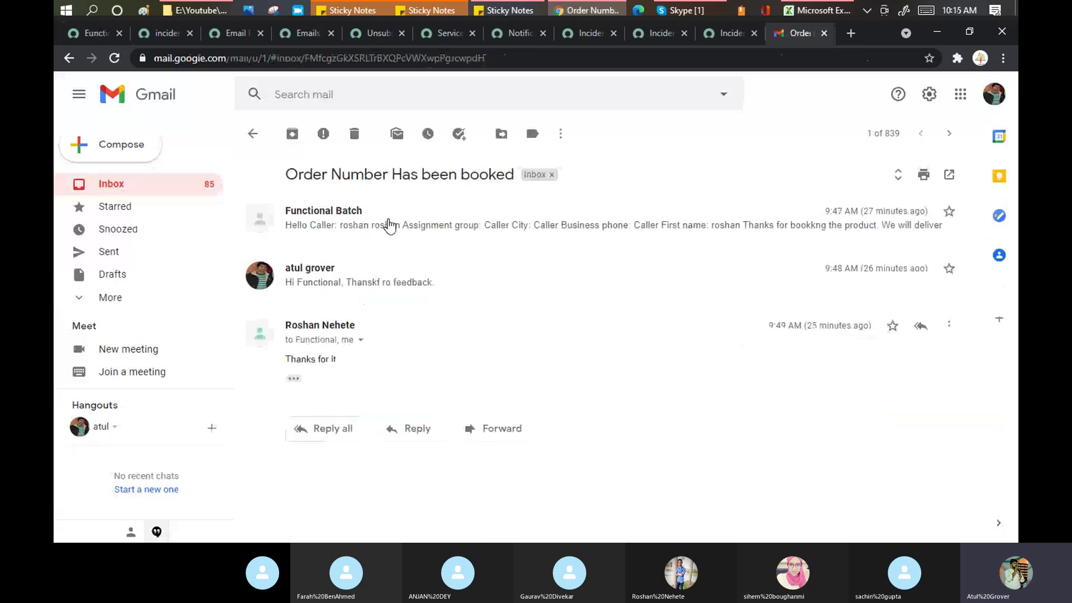
click(353, 211)
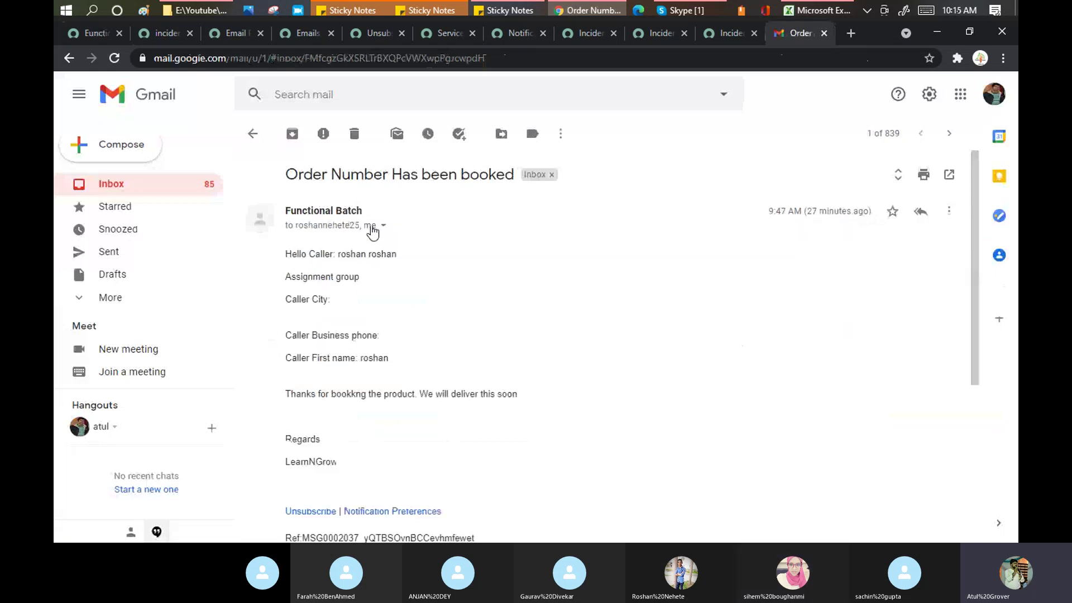
click(344, 231)
click(366, 231)
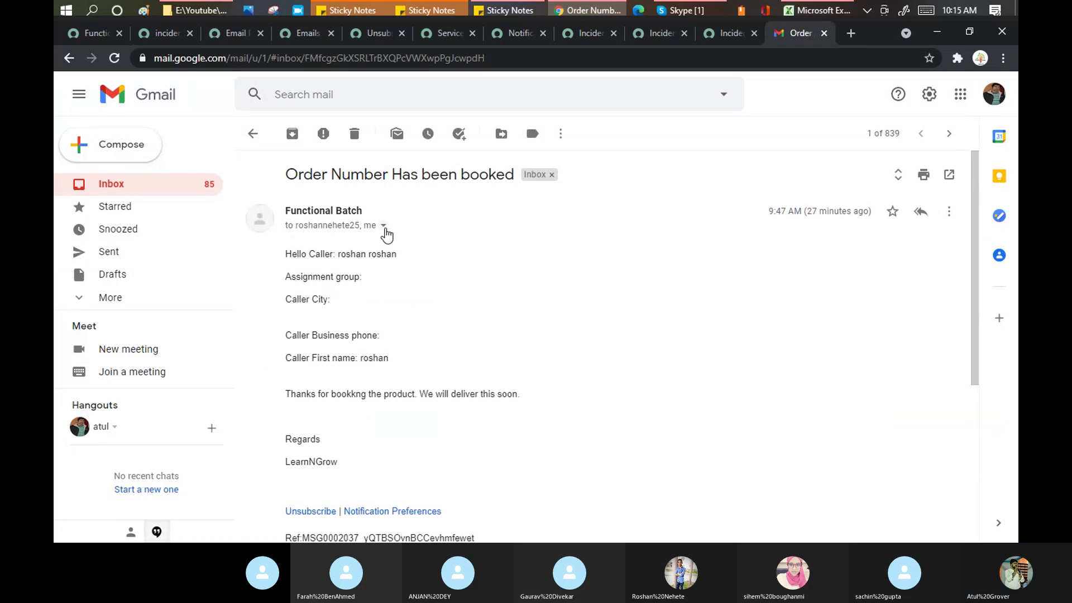
Step: Check the message's sender and reply-to details, then return to Skype and Excel
click(384, 226)
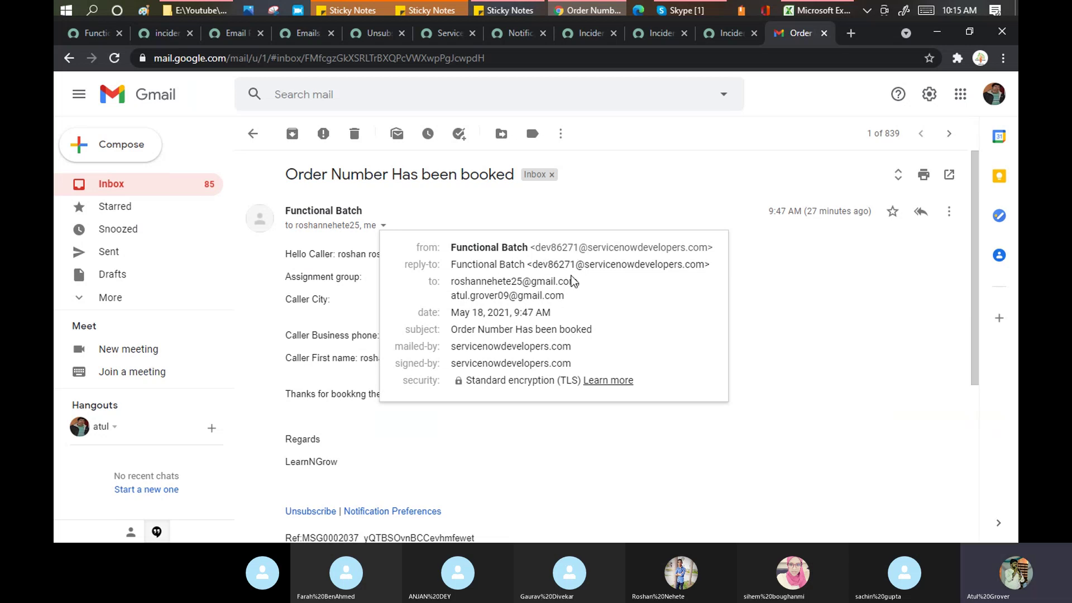
click(305, 296)
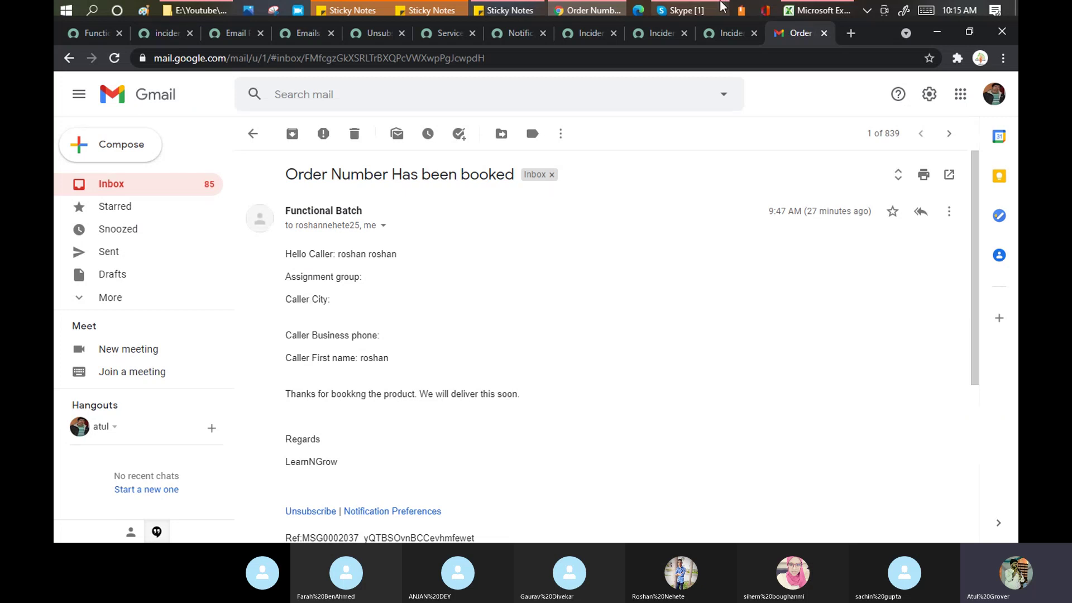
click(693, 14)
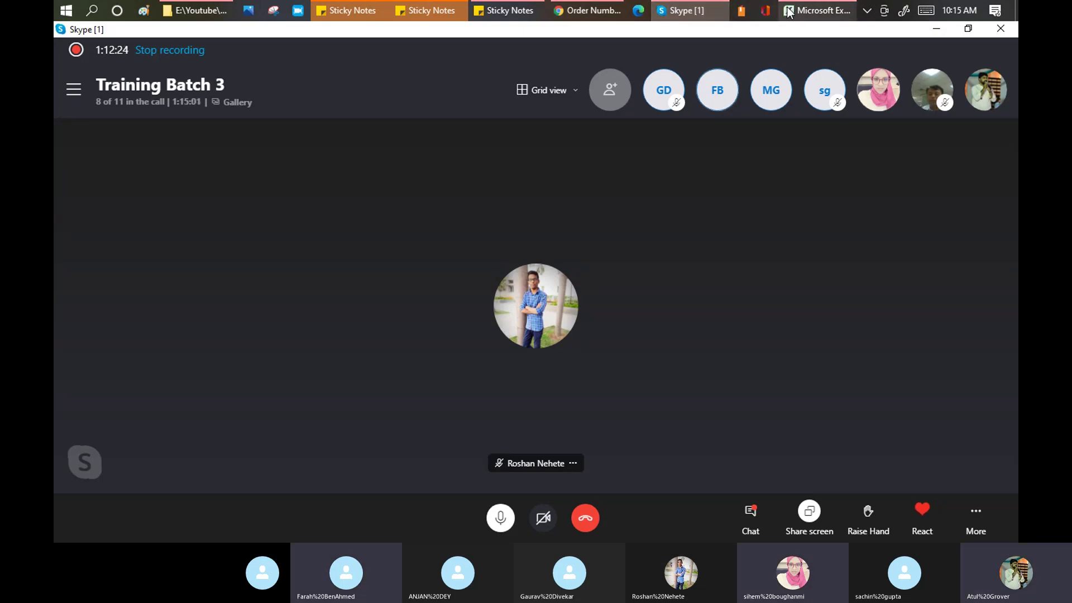
click(803, 14)
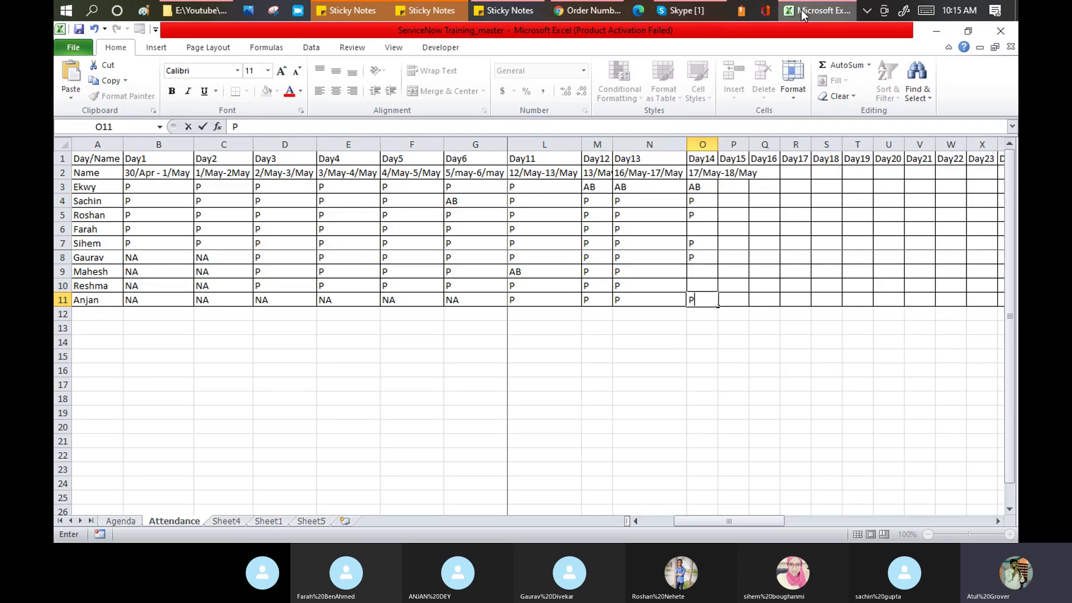
Step: Mark P under Day14 in cells O6, O9 and O10, then save the workbook
click(702, 229)
text(P)
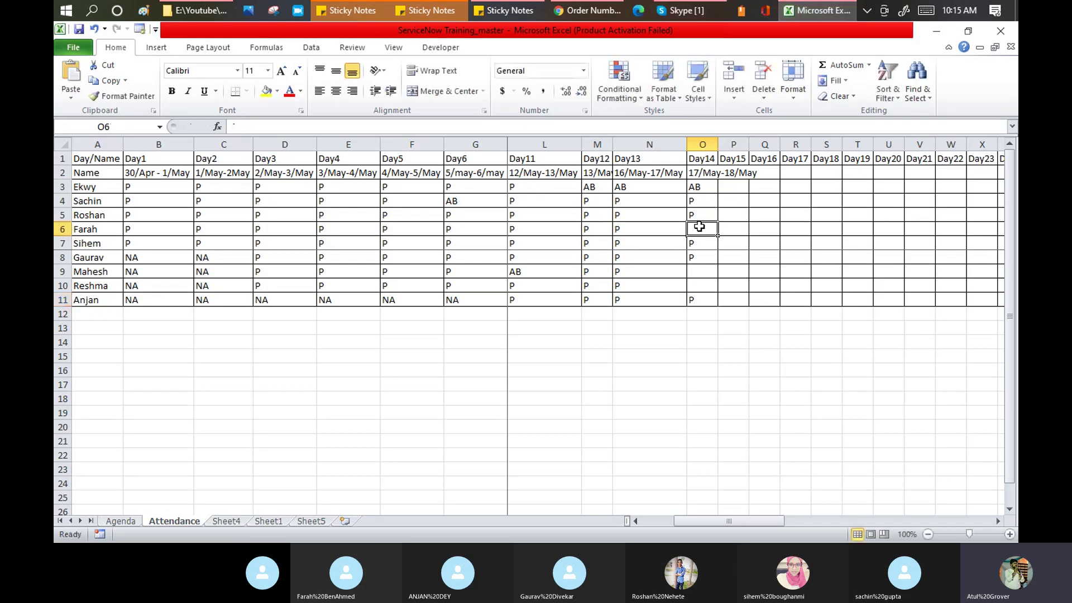
key(Return)
key(Return)
key(Return)
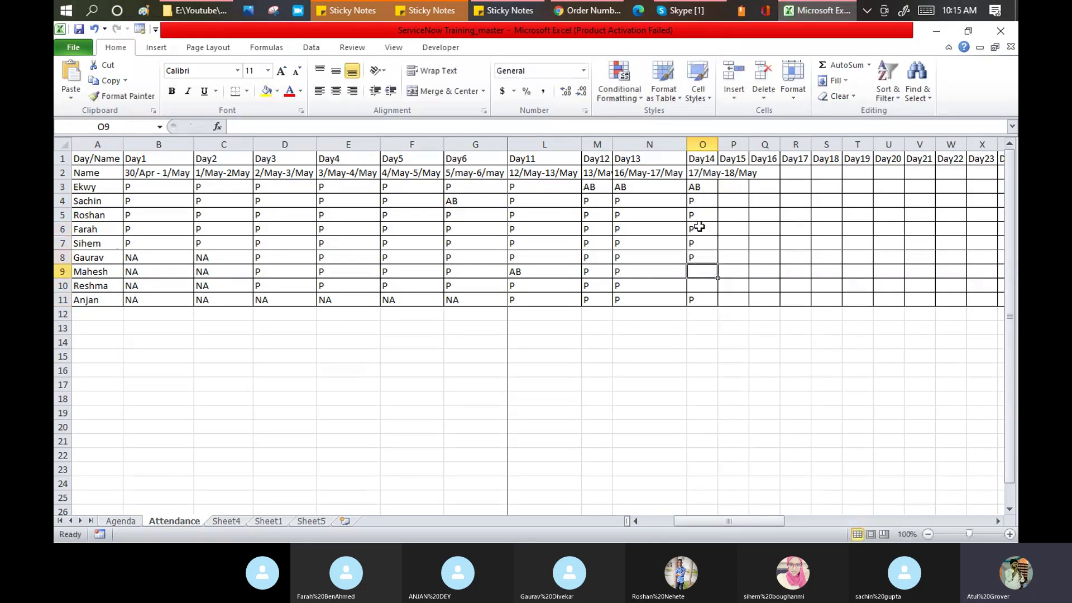
text(P)
key(Return)
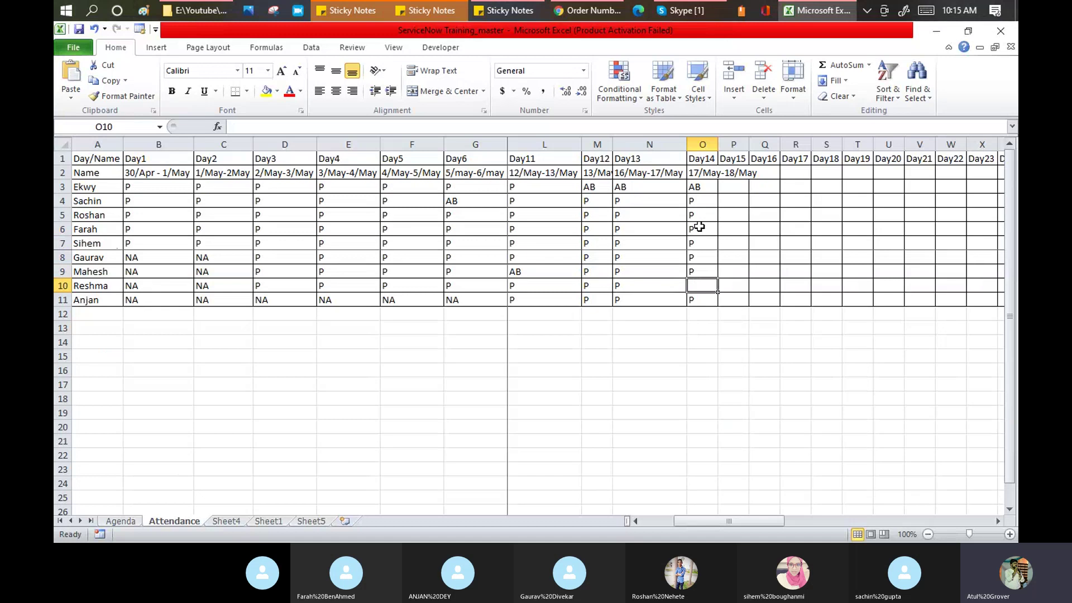
text(P)
key(Return)
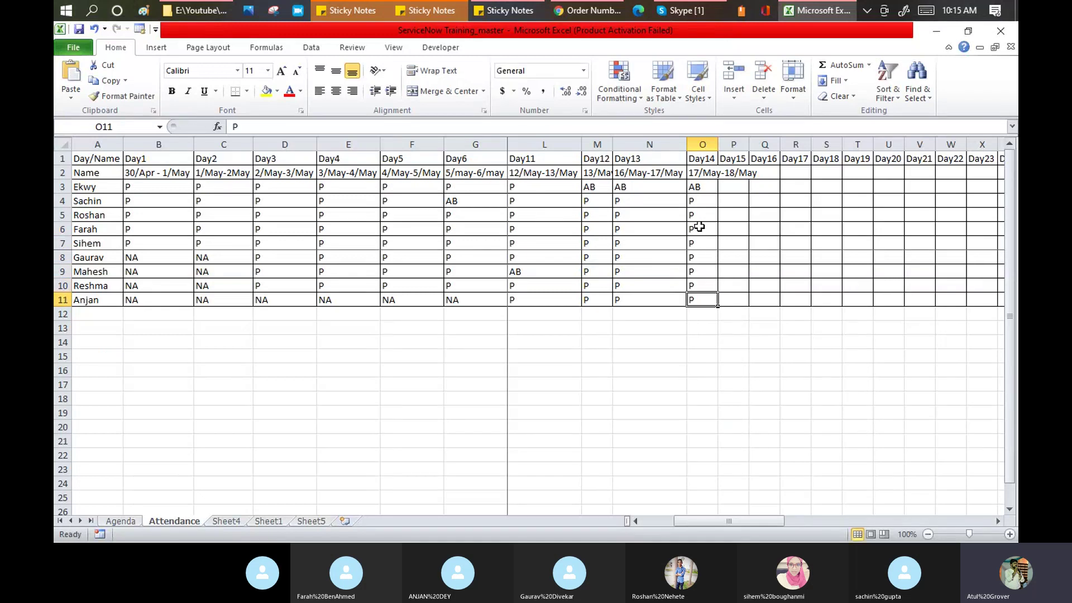
click(79, 29)
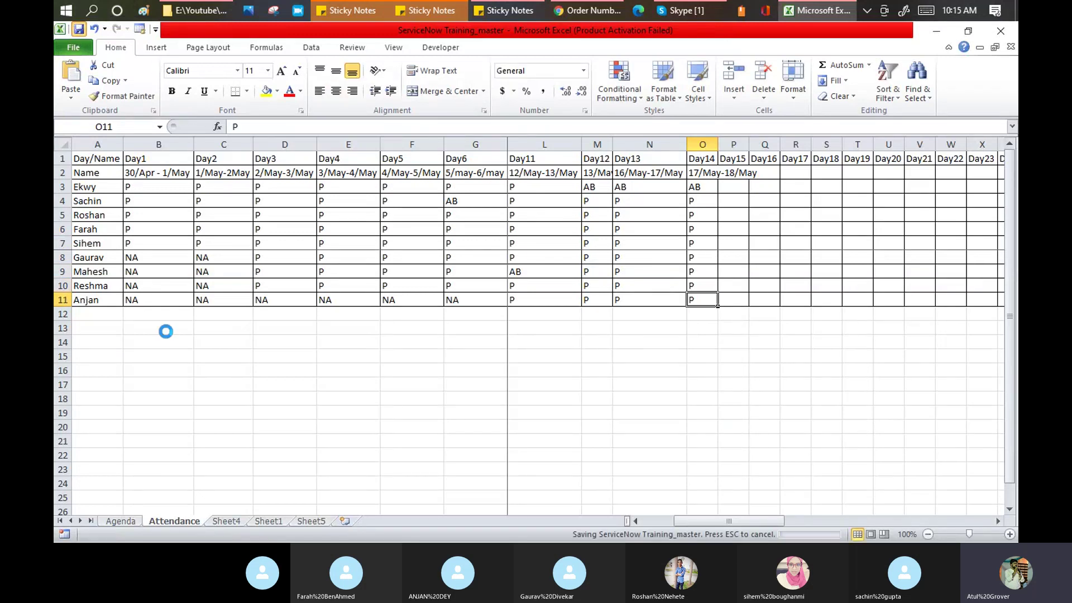
Step: On the Agenda sheet, copy A24's green fill onto A25 with Format Painter and save
click(132, 519)
click(218, 229)
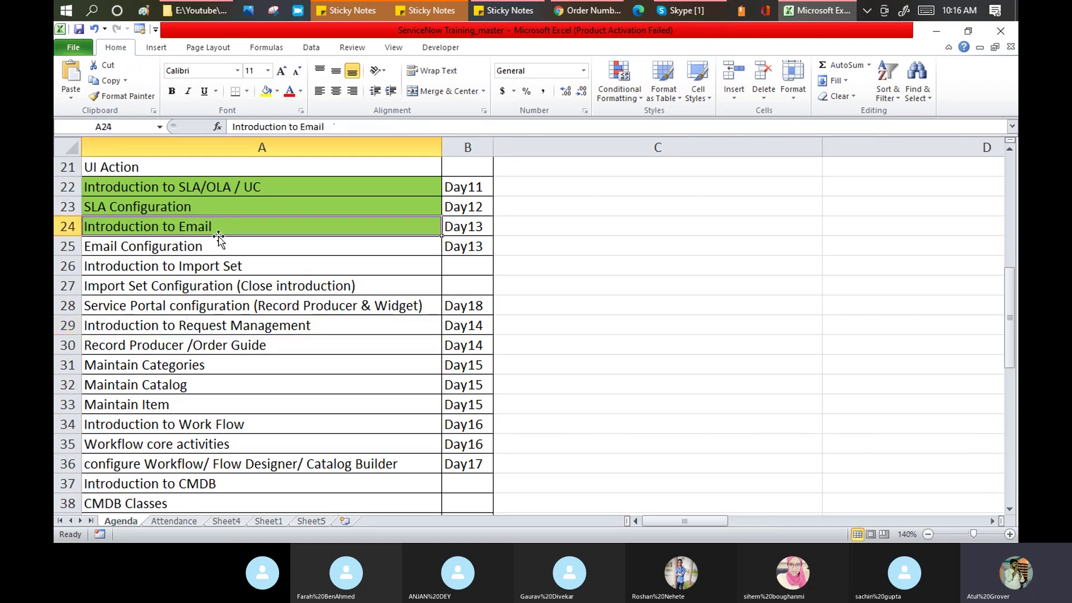
click(122, 96)
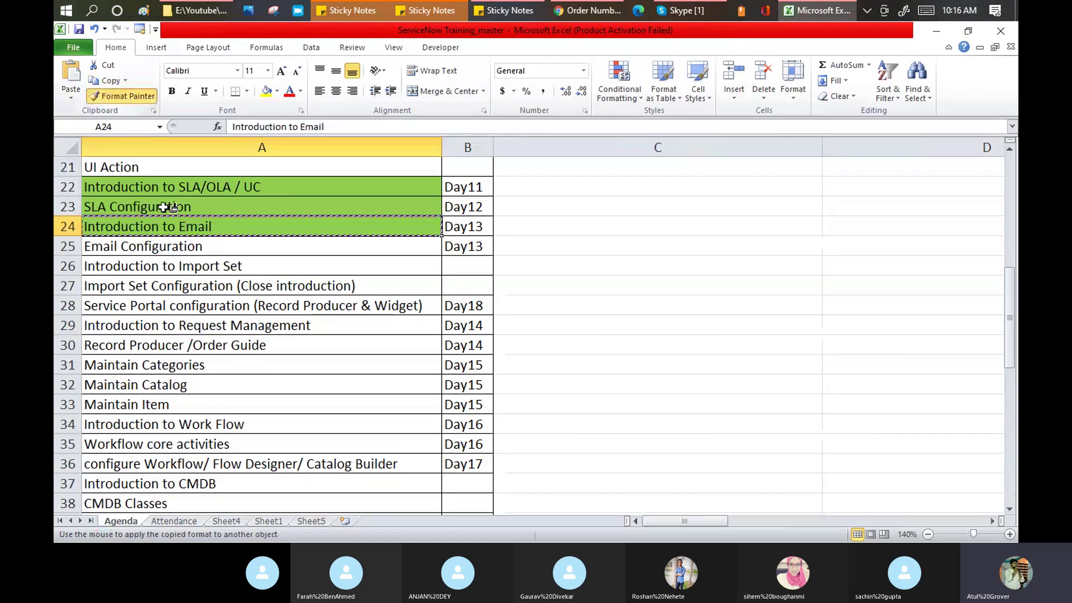
click(167, 246)
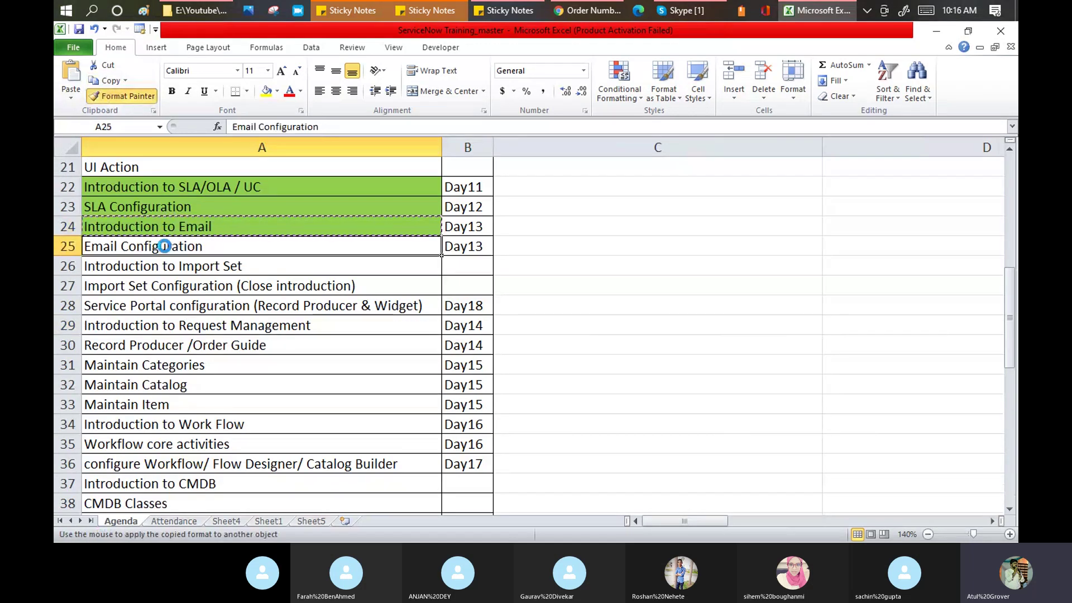
click(79, 30)
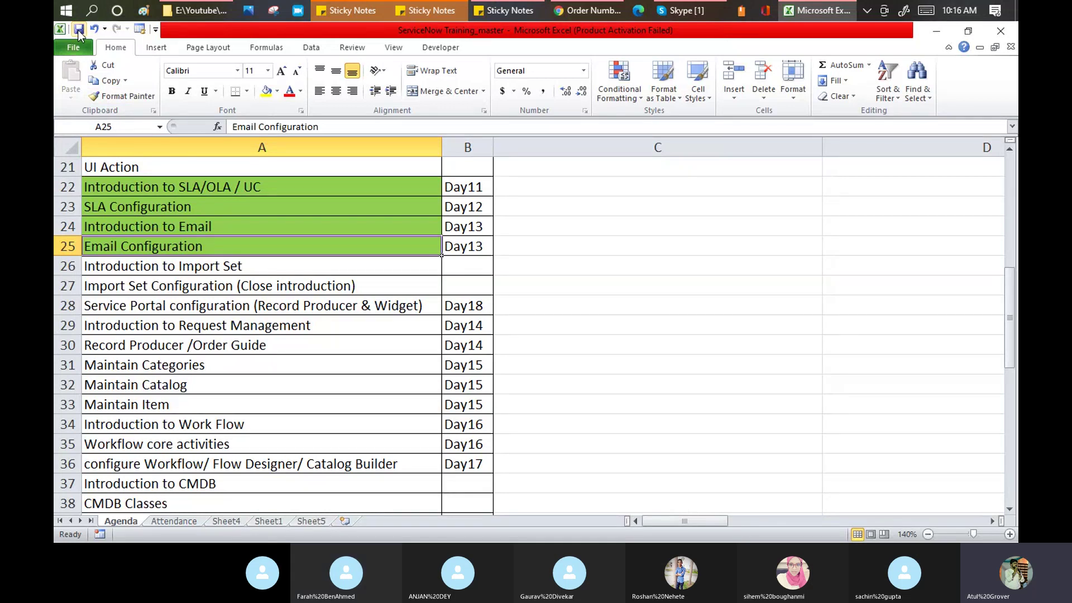
Step: Select topics A29:A36, then bring Gmail and the Skype call back to front
click(356, 331)
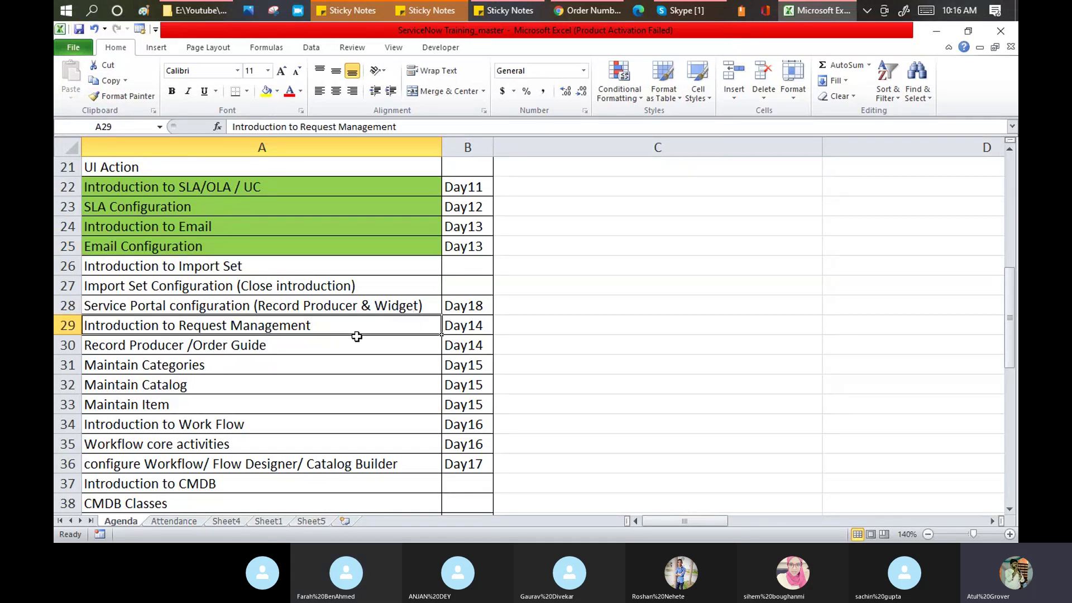
drag(356, 336, 363, 456)
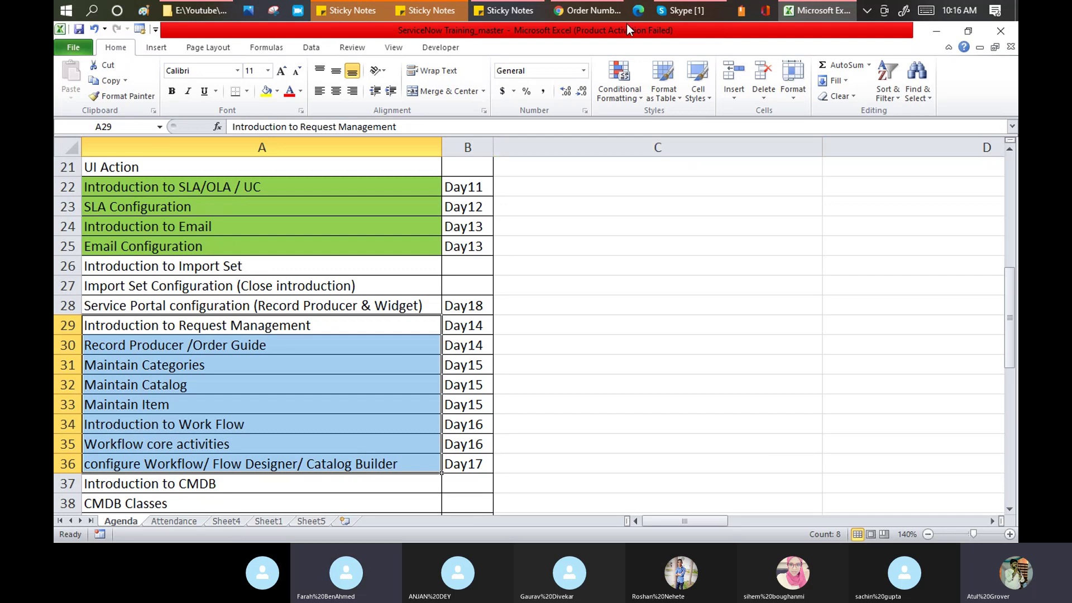
click(597, 13)
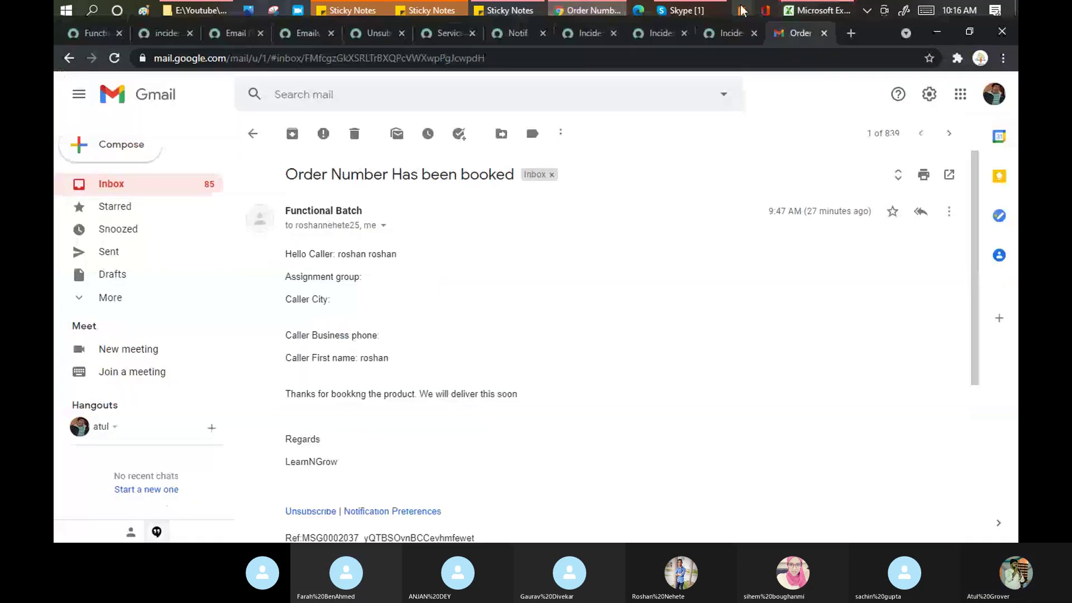
click(711, 11)
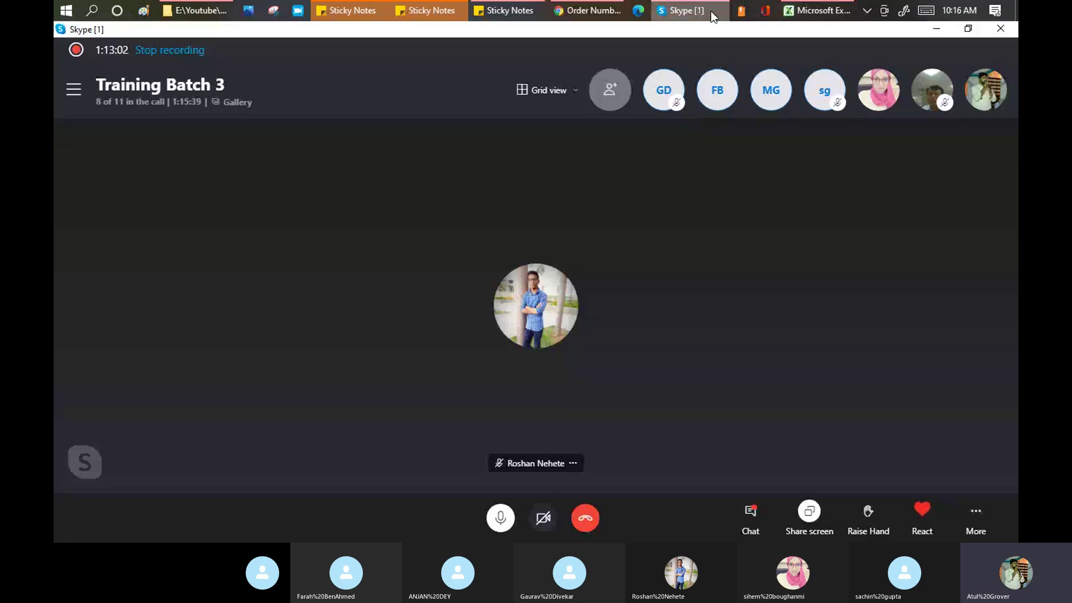